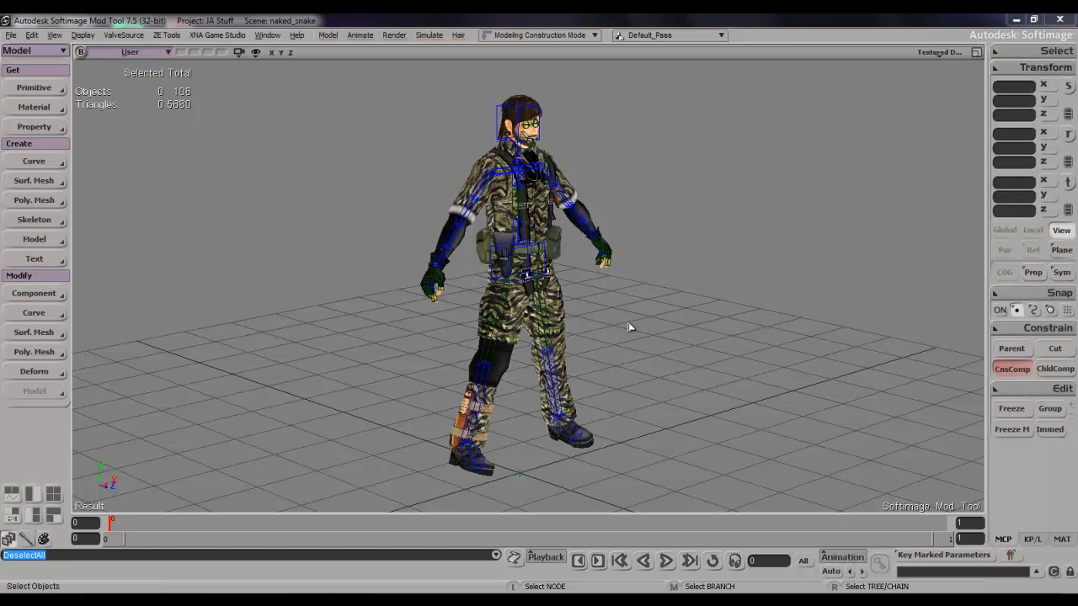
{"action": "left_click", "coordinate": [556, 312]}
{"action": "left_click_drag", "start_coordinate": [629, 299], "coordinate": [611, 340]}
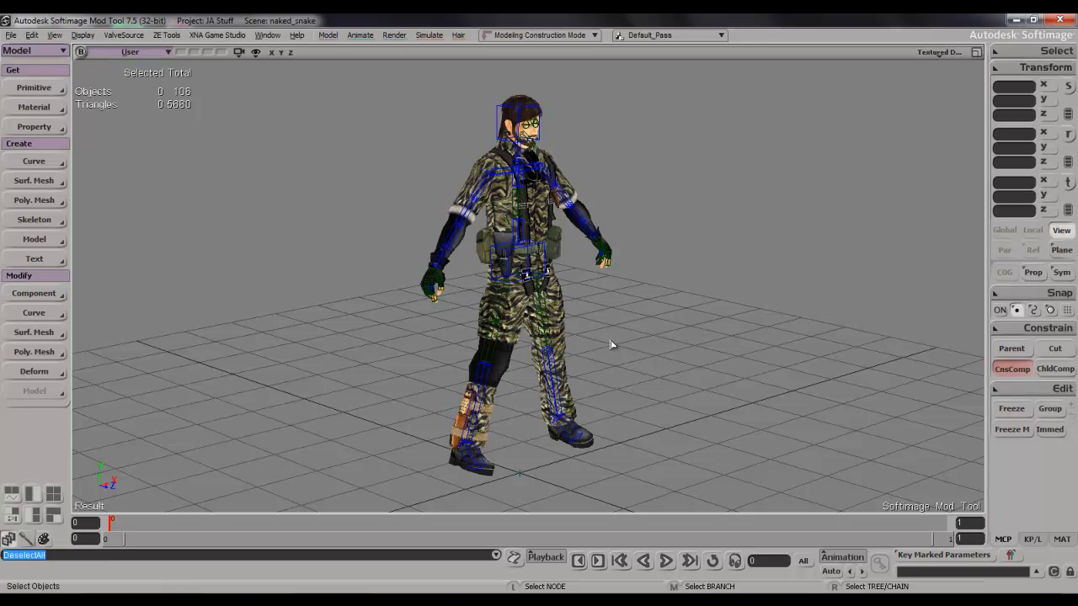
Open the scene explorer, expand DaVinci_Male01_NullBones down to the pelvis, and select the Motion null beneath it.
{"action": "key", "text": "8"}
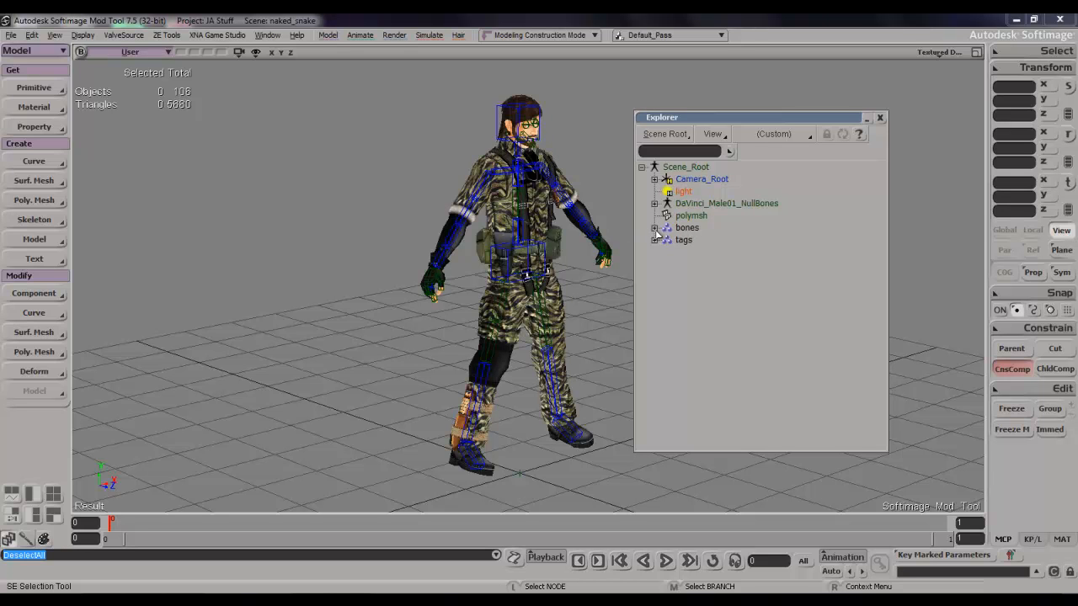
{"action": "left_click", "coordinate": [655, 203]}
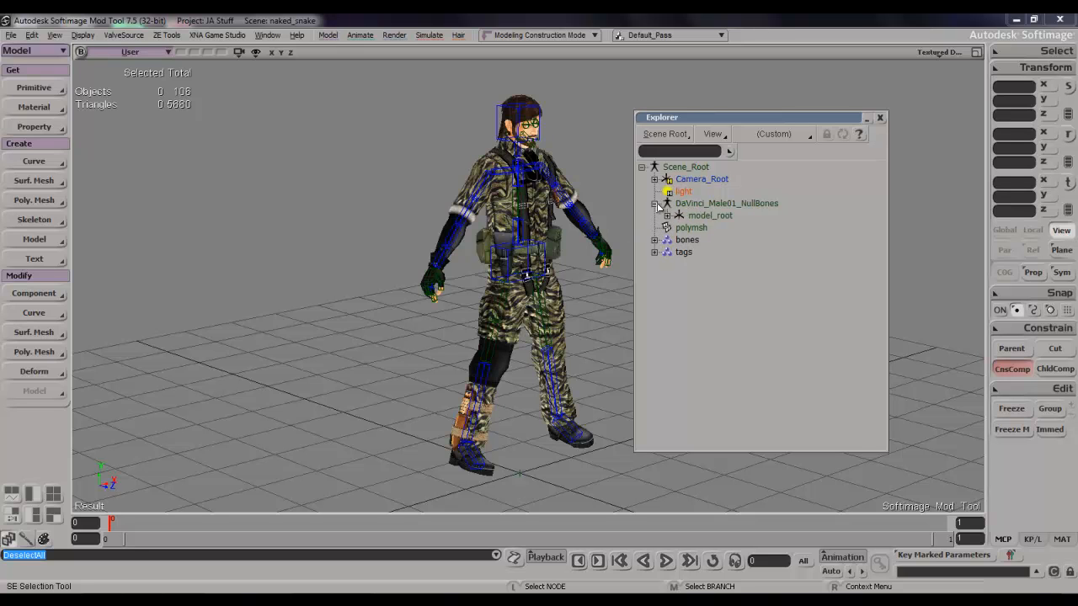
{"action": "left_click", "coordinate": [667, 217]}
{"action": "left_click", "coordinate": [680, 240]}
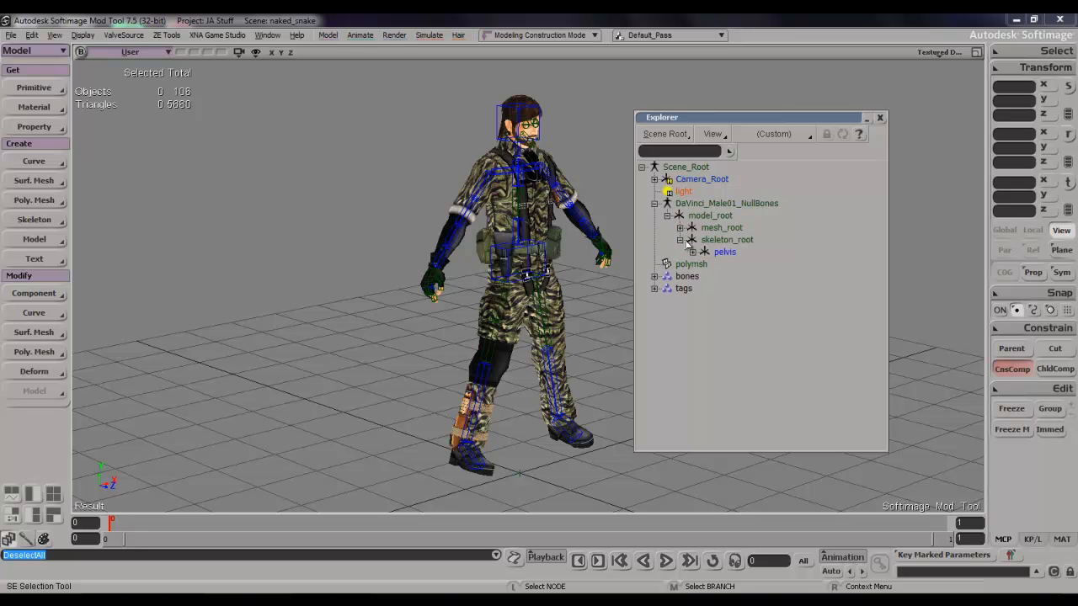
{"action": "left_click", "coordinate": [692, 252]}
{"action": "left_click", "coordinate": [749, 291]}
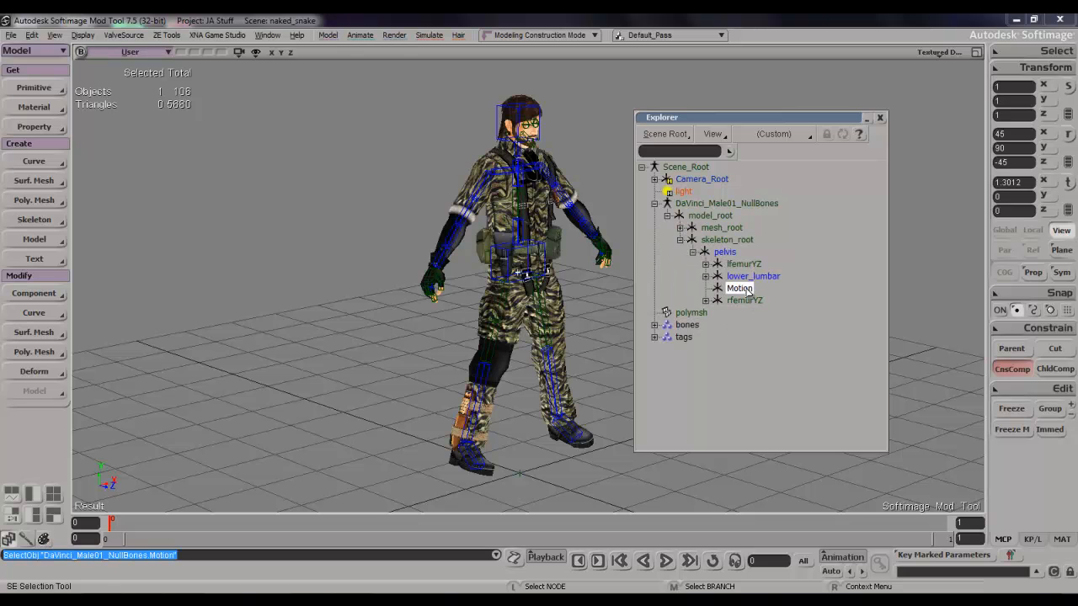
Add the rhang_tag_bone null at the character's right hand to the selection.
{"action": "key", "text": "s"}
{"action": "right_click_drag", "start_coordinate": [531, 263], "coordinate": [394, 252]}
{"action": "scroll", "coordinate": [540, 247], "scroll_direction": "up", "scroll_amount": 3}
{"action": "key", "text": "s"}
{"action": "scroll", "coordinate": [507, 253], "scroll_direction": "up", "scroll_amount": 3}
{"action": "key", "text": "s"}
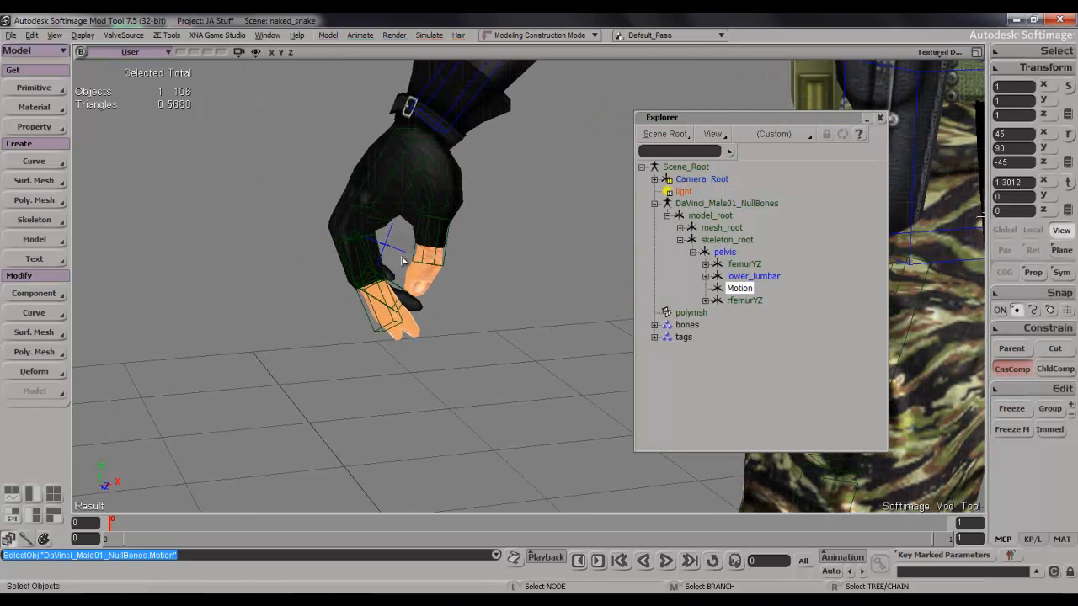
{"action": "left_click", "coordinate": [394, 239], "text": "shift"}
Add the lhang_tag_bone null at the character's left hand to the selection.
{"action": "key", "text": "s"}
{"action": "right_click_drag", "start_coordinate": [449, 218], "coordinate": [390, 234]}
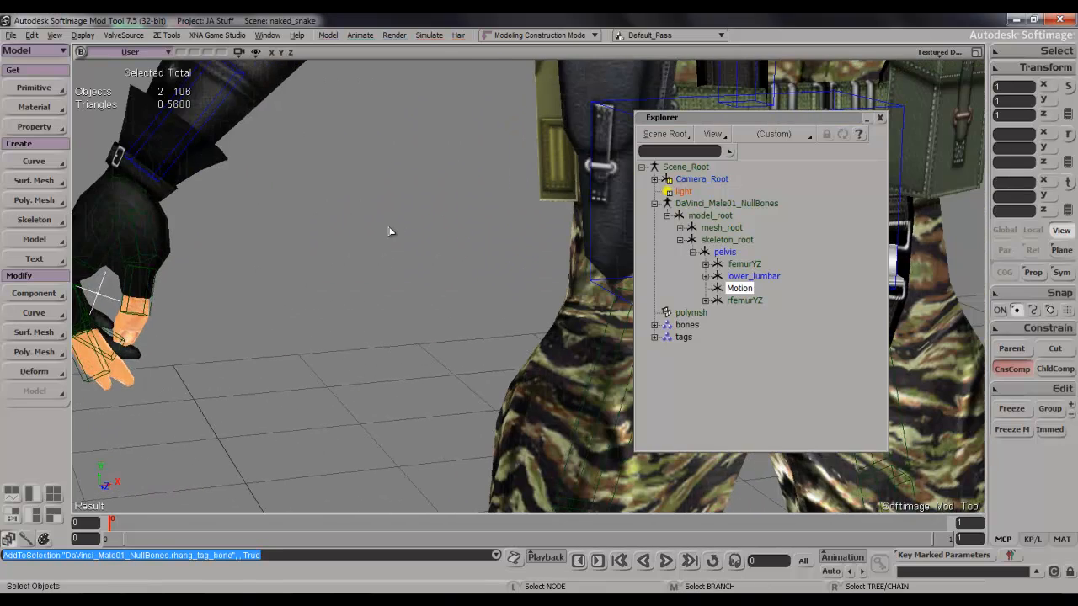
{"action": "scroll", "coordinate": [390, 234], "scroll_direction": "down", "scroll_amount": 4}
{"action": "key", "text": "s"}
{"action": "right_click_drag", "start_coordinate": [501, 219], "coordinate": [447, 238]}
{"action": "key", "text": "s"}
{"action": "scroll", "coordinate": [447, 238], "scroll_direction": "up", "scroll_amount": 4}
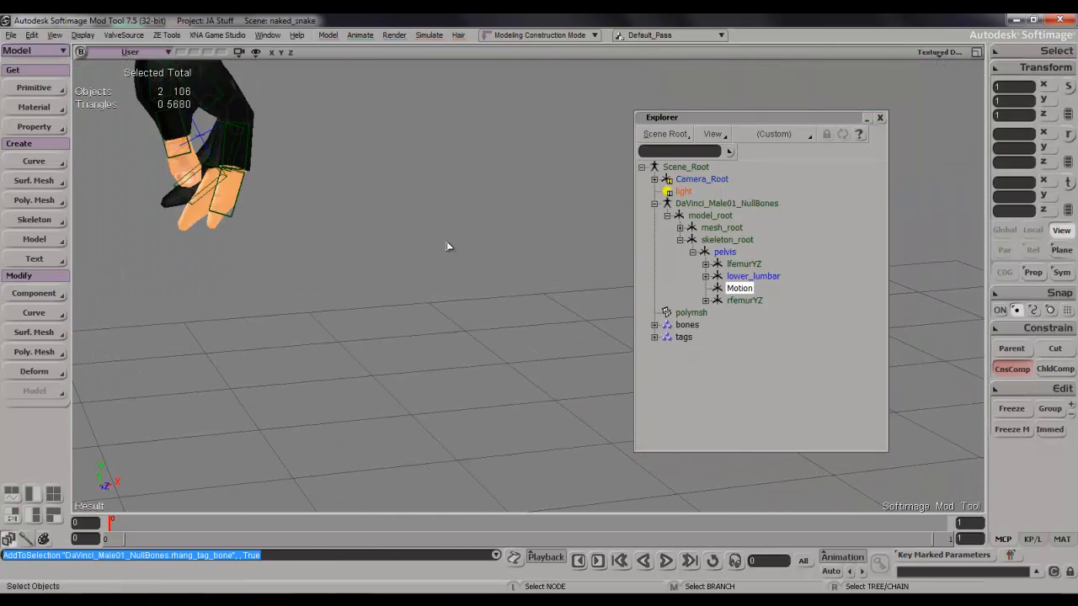
{"action": "left_click", "coordinate": [411, 189], "text": "shift"}
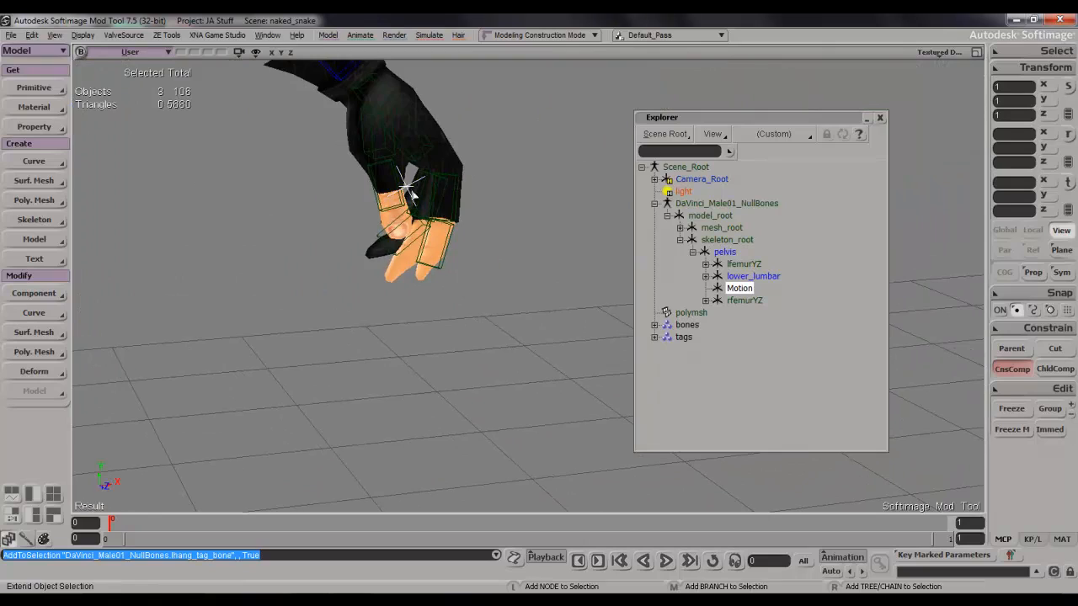
Group the selected Motion, rhang_tag_bone and lhang_tag_bone nulls and name the group distractions.
{"action": "key", "text": "s"}
{"action": "scroll", "coordinate": [409, 191], "scroll_direction": "down", "scroll_amount": 5}
{"action": "left_click_drag", "start_coordinate": [406, 192], "coordinate": [426, 283]}
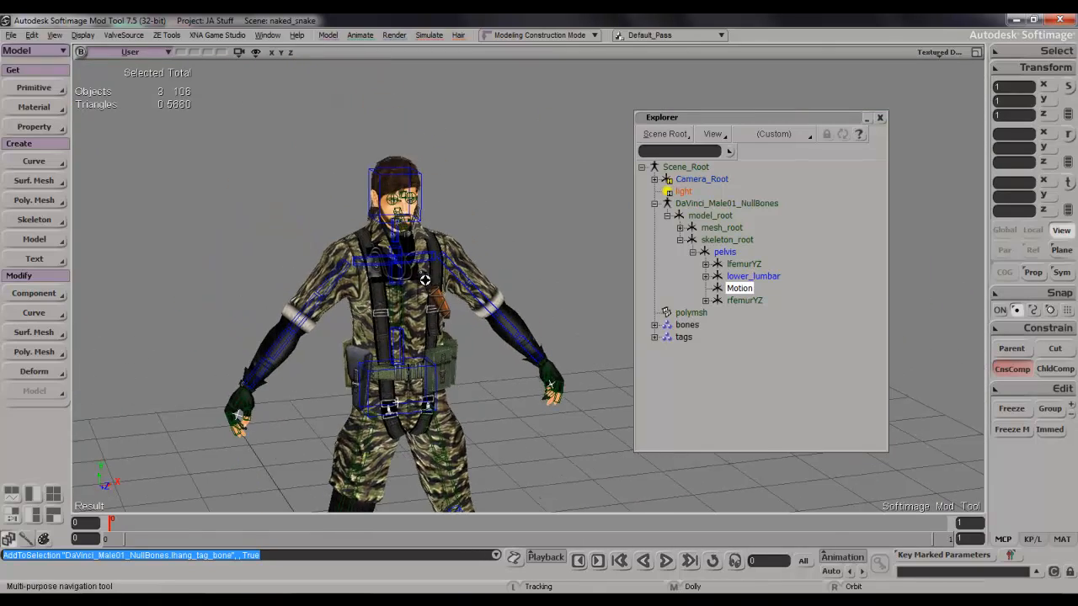
{"action": "scroll", "coordinate": [426, 285], "scroll_direction": "up", "scroll_amount": 5}
{"action": "key", "text": "s"}
{"action": "left_click_drag", "start_coordinate": [410, 234], "coordinate": [473, 156]}
{"action": "scroll", "coordinate": [512, 323], "scroll_direction": "down", "scroll_amount": 4}
{"action": "key", "text": "s"}
{"action": "scroll", "coordinate": [476, 169], "scroll_direction": "down", "scroll_amount": 5}
{"action": "key", "text": "s"}
{"action": "left_click_drag", "start_coordinate": [495, 264], "coordinate": [489, 231]}
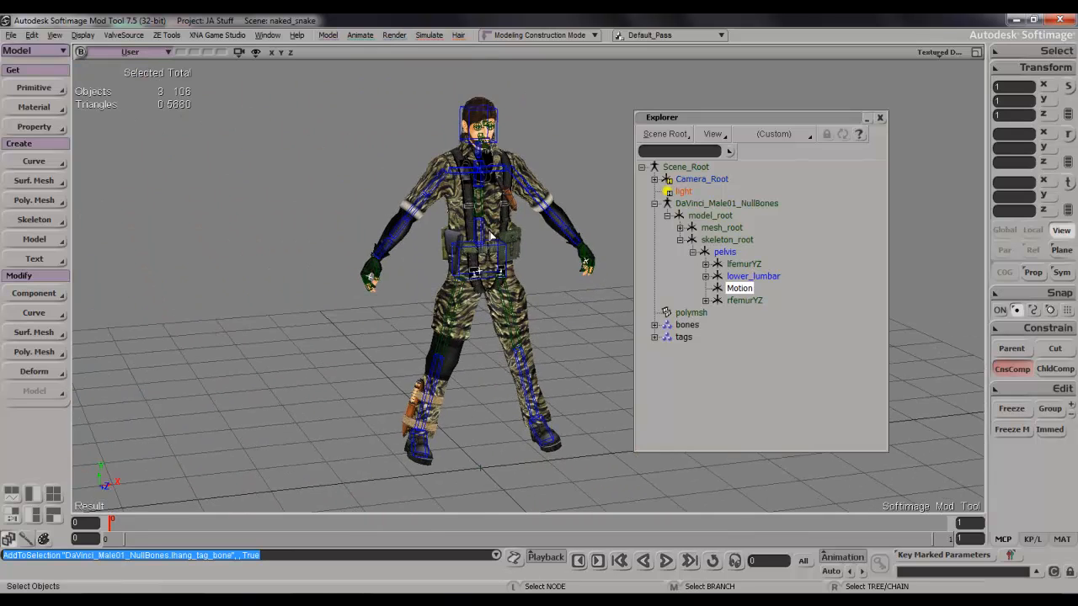
{"action": "scroll", "coordinate": [488, 231], "scroll_direction": "up", "scroll_amount": 2}
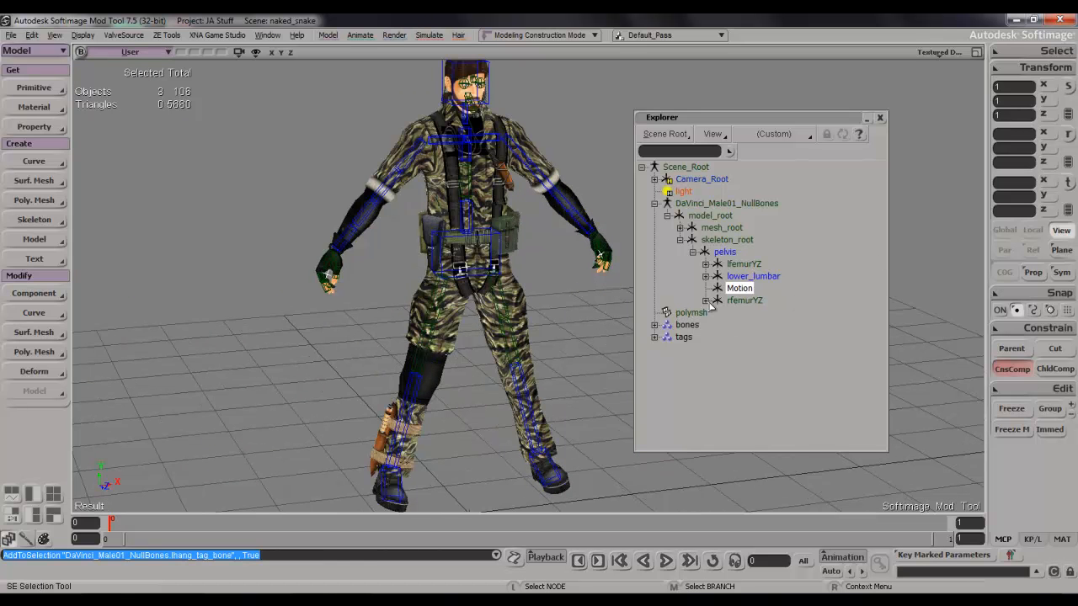
{"action": "key", "text": "ctrl+g"}
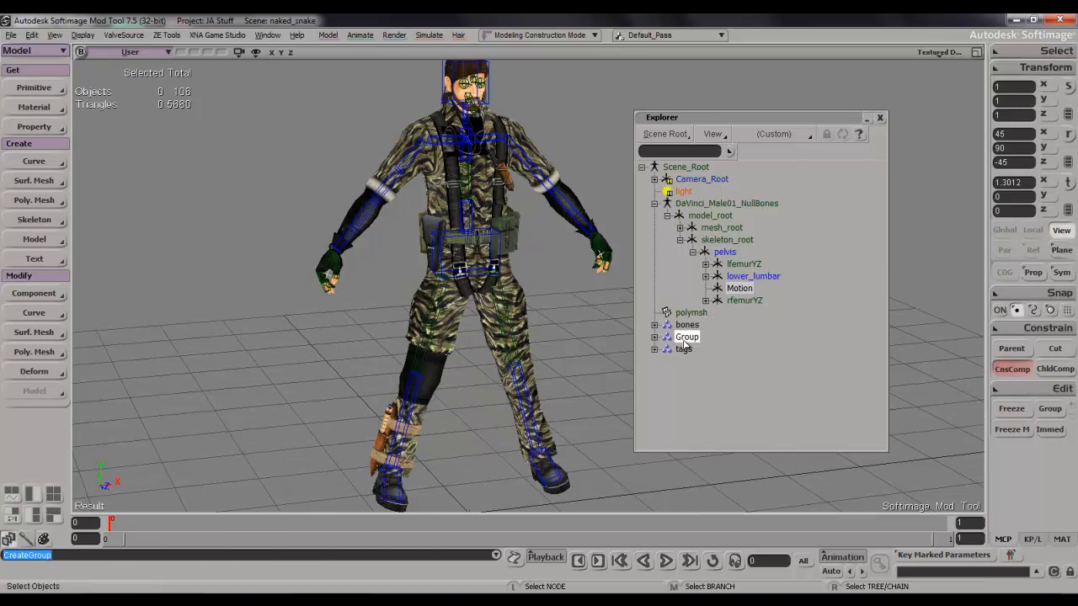
{"action": "double_click", "coordinate": [685, 339]}
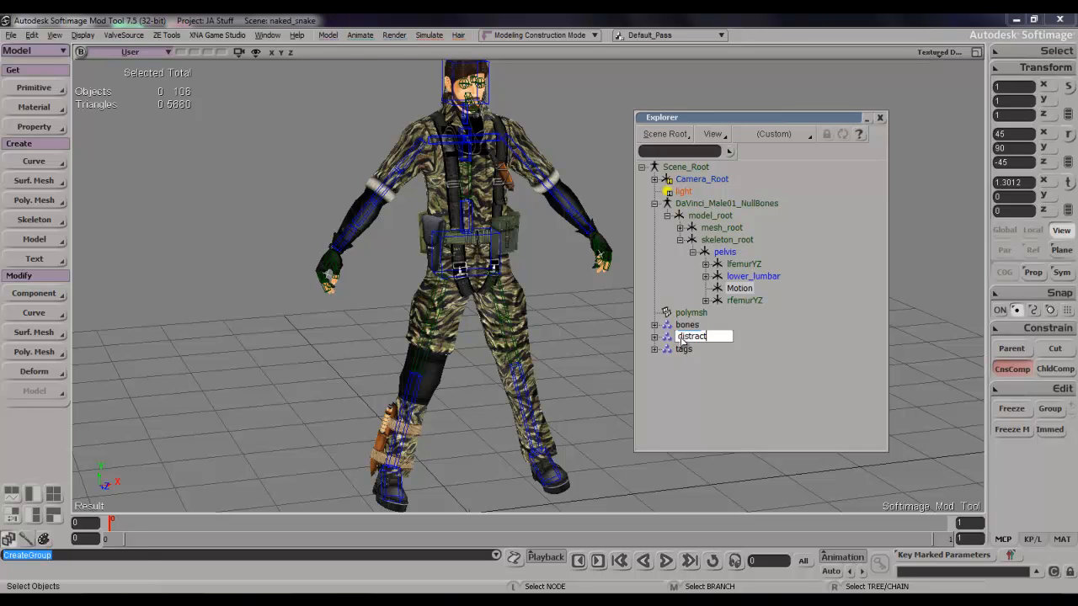
{"action": "type", "text": "distractions"}
{"action": "key", "text": "Return"}
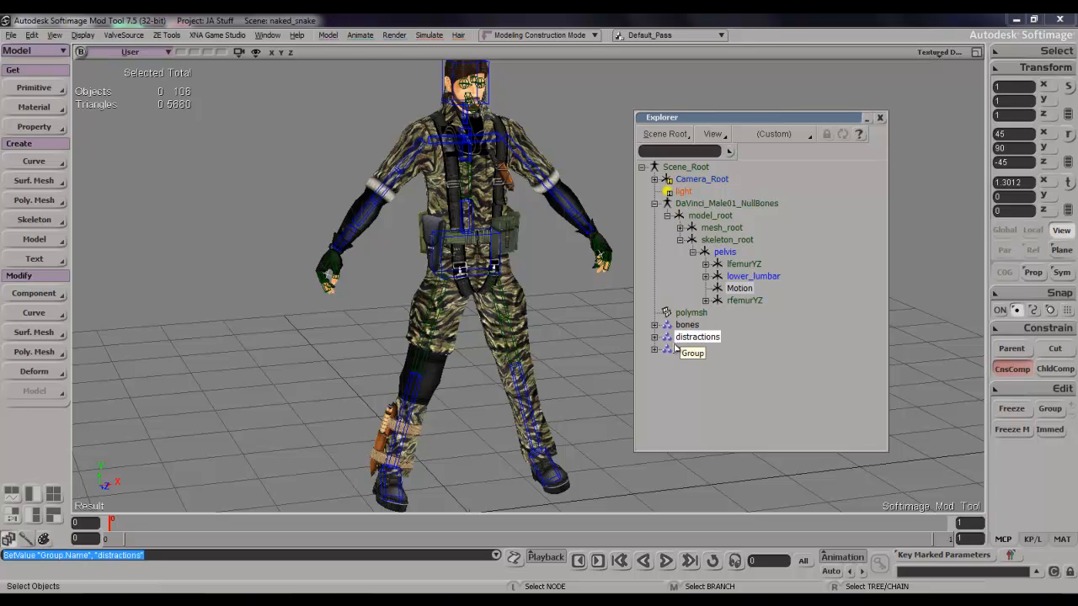
Set View Visibility to Hide members for the distractions and tags groups, and close the property editor and explorer.
{"action": "double_click", "coordinate": [669, 339]}
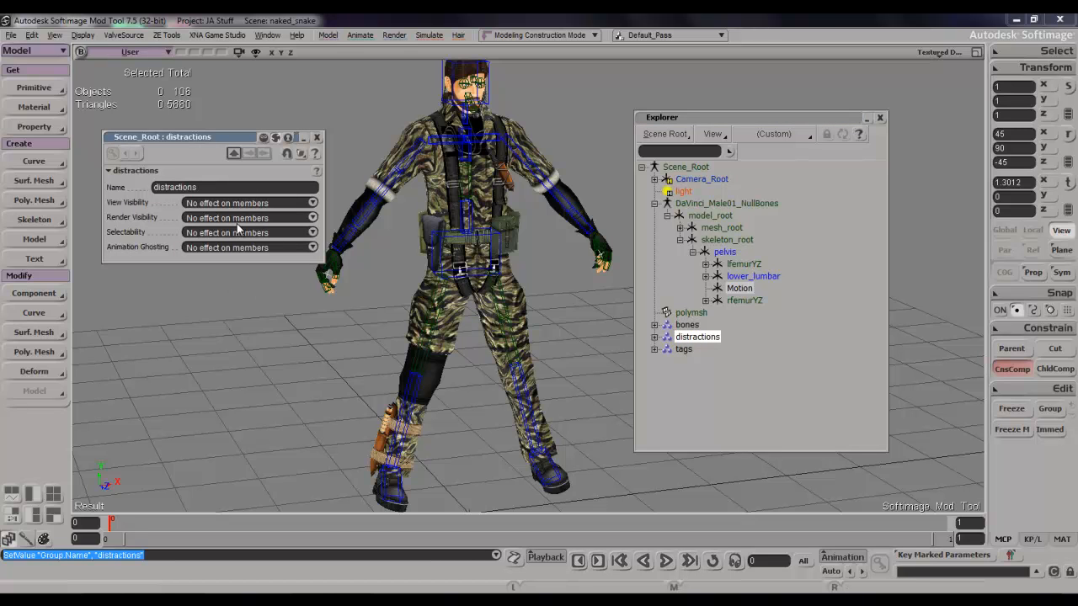
{"action": "left_click", "coordinate": [242, 203]}
{"action": "left_click", "coordinate": [246, 186]}
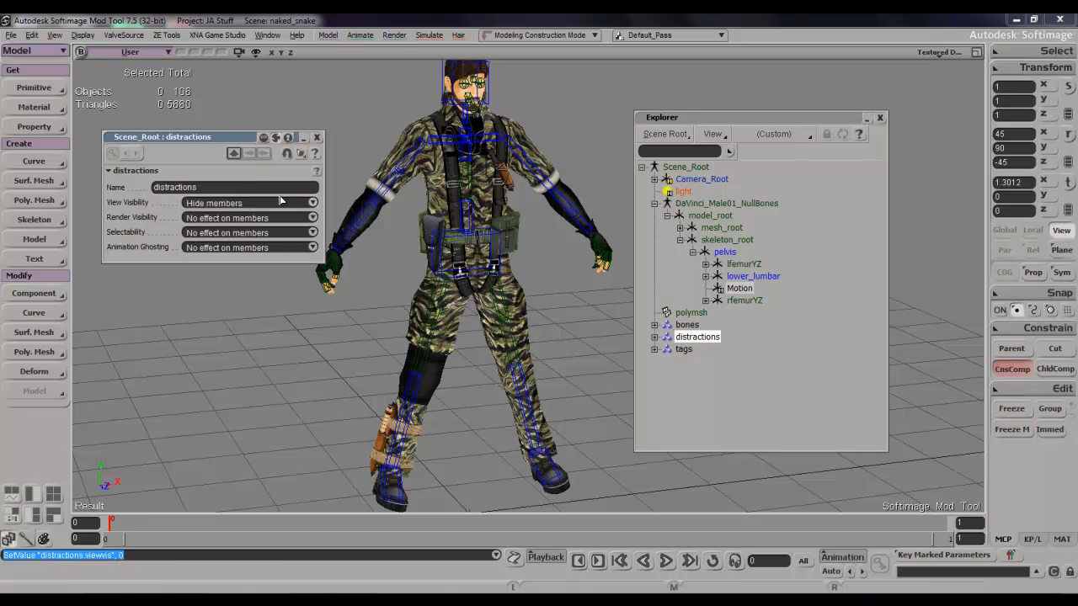
{"action": "left_click", "coordinate": [683, 349]}
{"action": "left_click", "coordinate": [236, 203]}
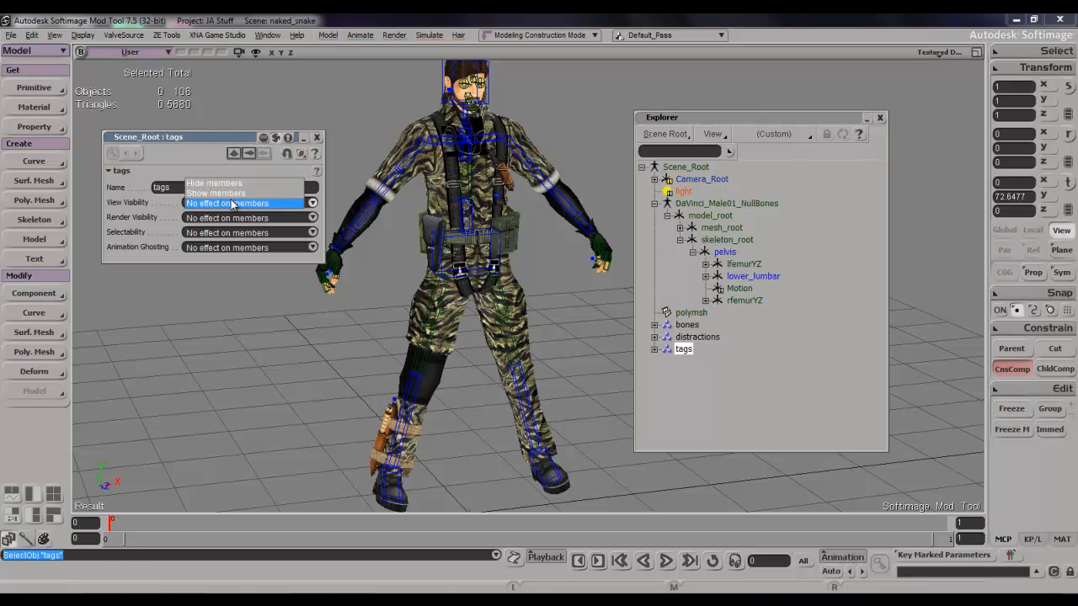
{"action": "left_click", "coordinate": [238, 184]}
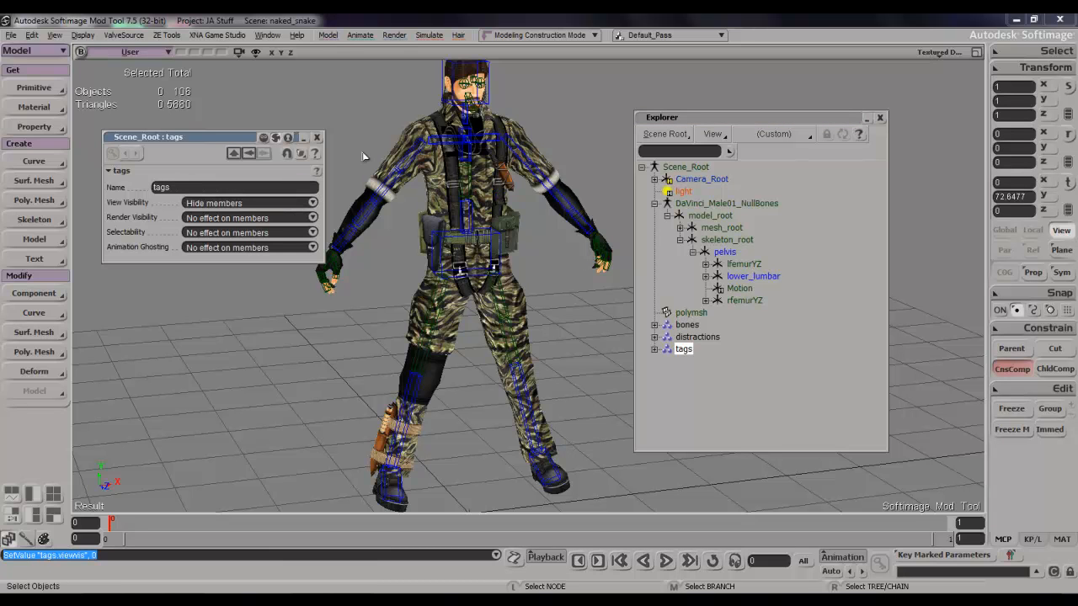
{"action": "left_click", "coordinate": [317, 138]}
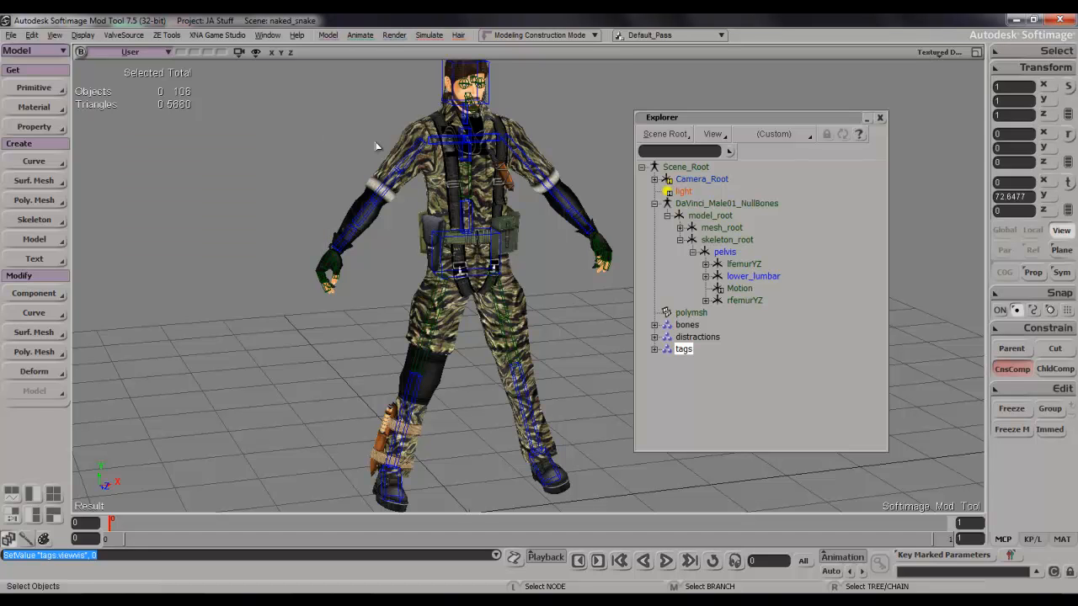
{"action": "left_click", "coordinate": [881, 119]}
Select the character's polymsh mesh in the viewport.
{"action": "key", "text": "s"}
{"action": "middle_click_drag", "start_coordinate": [715, 214], "coordinate": [734, 222]}
{"action": "key", "text": "s"}
{"action": "mouse_move", "coordinate": [734, 221]}
{"action": "right_mouse_down"}
{"action": "mouse_move", "coordinate": [758, 208]}
{"action": "mouse_move", "coordinate": [736, 233]}
{"action": "right_mouse_up"}
{"action": "key", "text": "s"}
{"action": "scroll", "coordinate": [747, 227], "scroll_direction": "up", "scroll_amount": 5}
{"action": "scroll", "coordinate": [746, 229], "scroll_direction": "down", "scroll_amount": 4}
{"action": "key", "text": "s"}
{"action": "left_click_drag", "start_coordinate": [736, 233], "coordinate": [727, 239]}
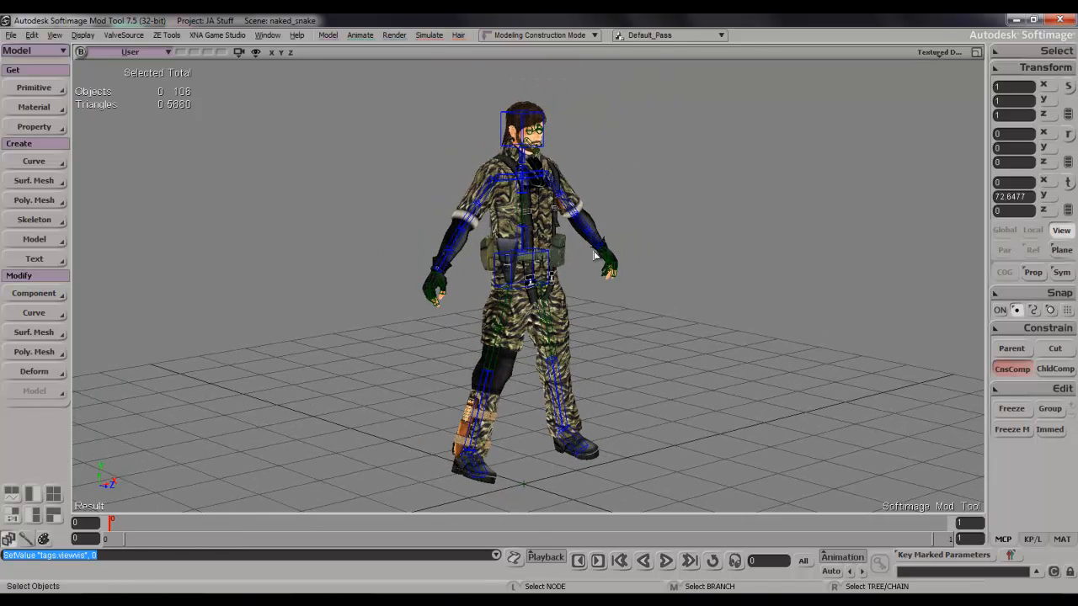
{"action": "left_click", "coordinate": [553, 232]}
{"action": "key", "text": "s"}
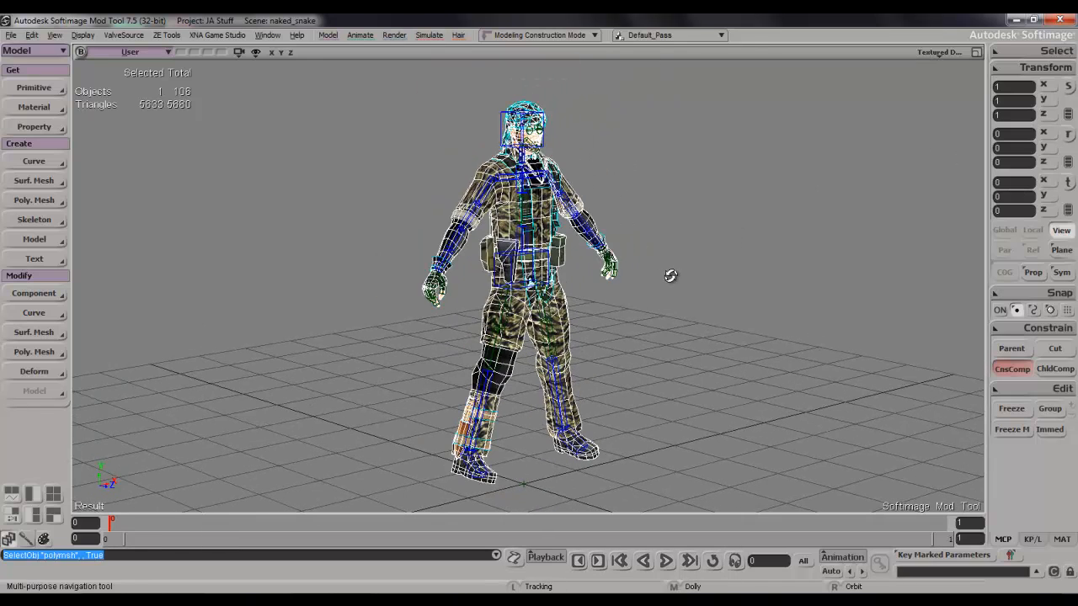
{"action": "right_click_drag", "start_coordinate": [672, 277], "coordinate": [669, 282]}
Set an envelope on the polymsh mesh as an animation operator, using the bones group as its deformers.
{"action": "key", "text": "8"}
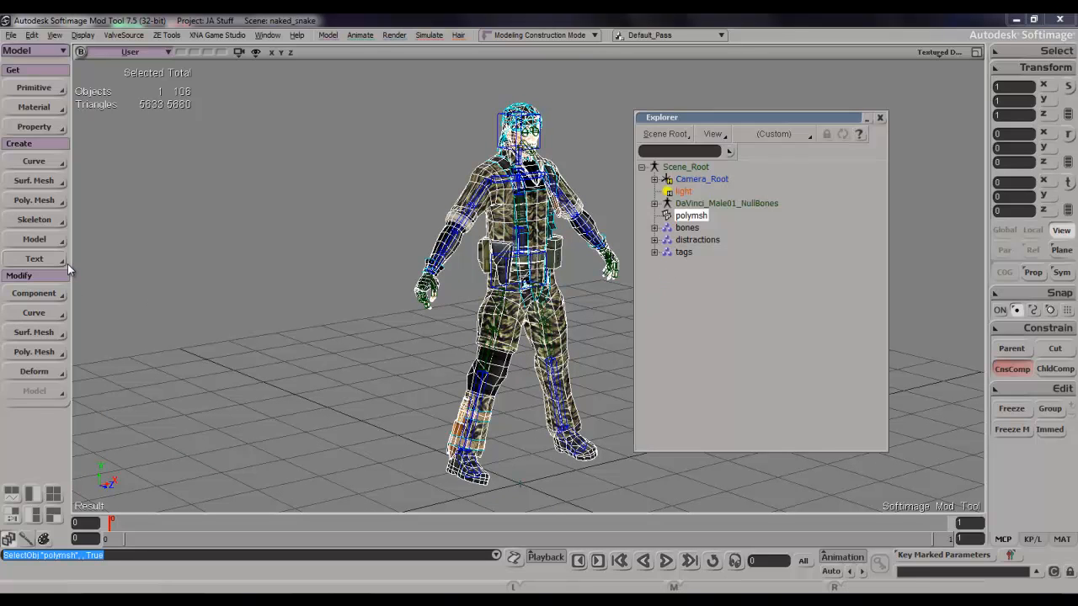
{"action": "key", "text": "2"}
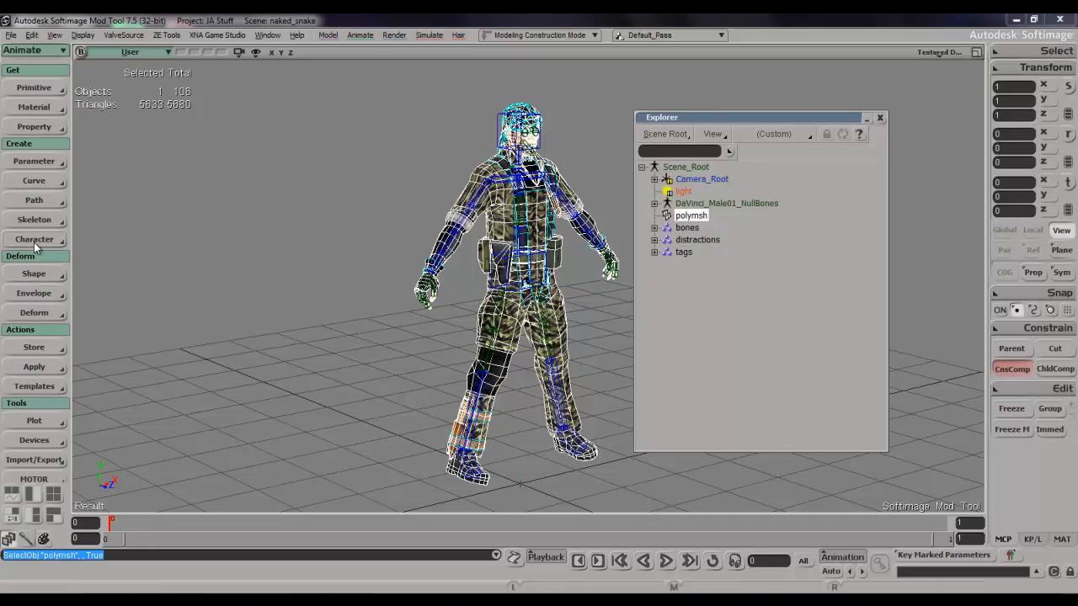
{"action": "left_click", "coordinate": [34, 313]}
{"action": "left_click", "coordinate": [33, 293]}
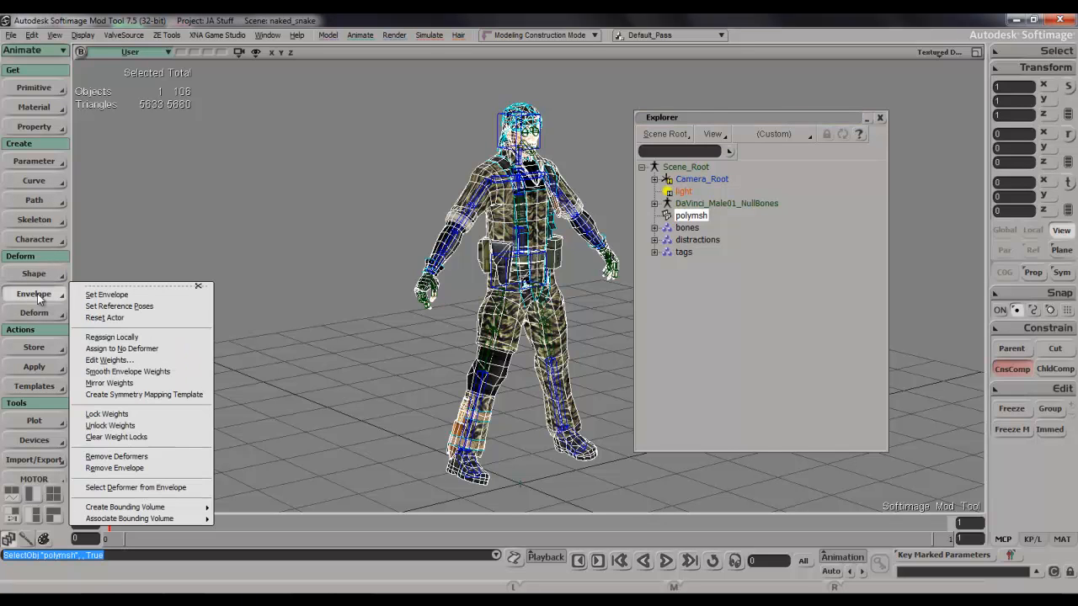
{"action": "left_click", "coordinate": [107, 294]}
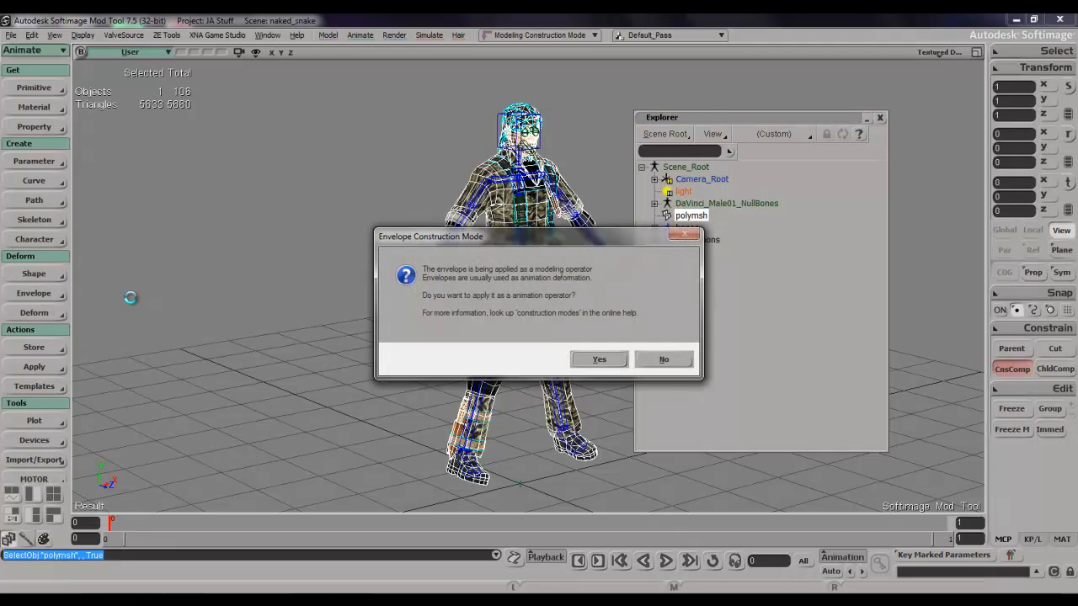
{"action": "left_click", "coordinate": [614, 361]}
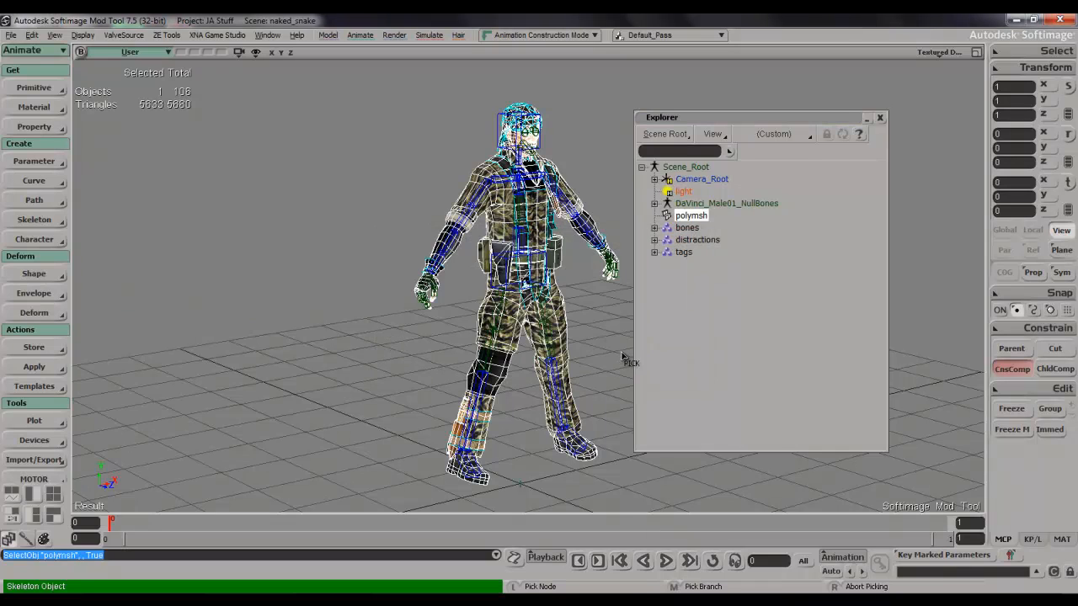
{"action": "left_click", "coordinate": [687, 228]}
{"action": "right_click", "coordinate": [409, 345]}
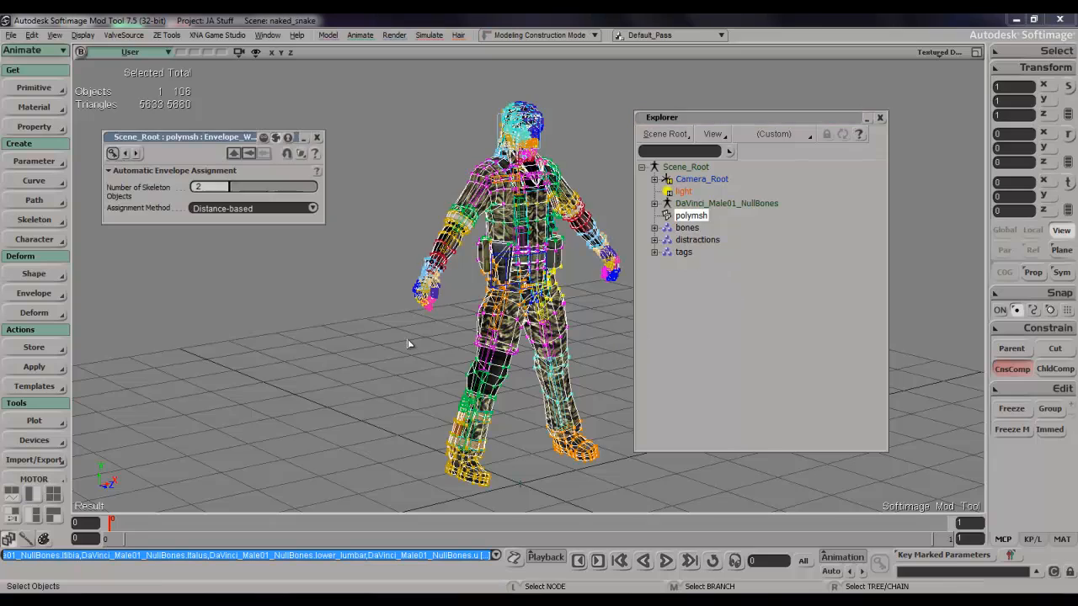
Examine the colour-coded envelope assignment on the character's head, torso, arms and legs.
{"action": "key", "text": "s"}
{"action": "right_click_drag", "start_coordinate": [513, 298], "coordinate": [509, 253]}
{"action": "left_click_drag", "start_coordinate": [510, 253], "coordinate": [524, 310]}
{"action": "scroll", "coordinate": [524, 310], "scroll_direction": "up", "scroll_amount": 3}
{"action": "scroll", "coordinate": [524, 310], "scroll_direction": "up", "scroll_amount": 3}
{"action": "key", "text": "s"}
{"action": "left_click_drag", "start_coordinate": [522, 254], "coordinate": [528, 391]}
{"action": "key", "text": "s"}
{"action": "left_click_drag", "start_coordinate": [521, 255], "coordinate": [543, 302]}
{"action": "scroll", "coordinate": [522, 289], "scroll_direction": "up", "scroll_amount": 3}
{"action": "key", "text": "s"}
{"action": "right_click_drag", "start_coordinate": [542, 302], "coordinate": [510, 302]}
{"action": "scroll", "coordinate": [511, 305], "scroll_direction": "down", "scroll_amount": 8}
{"action": "key", "text": "s"}
{"action": "left_click_drag", "start_coordinate": [508, 313], "coordinate": [510, 214]}
{"action": "right_click_drag", "start_coordinate": [510, 213], "coordinate": [580, 208]}
{"action": "scroll", "coordinate": [580, 208], "scroll_direction": "down", "scroll_amount": 3}
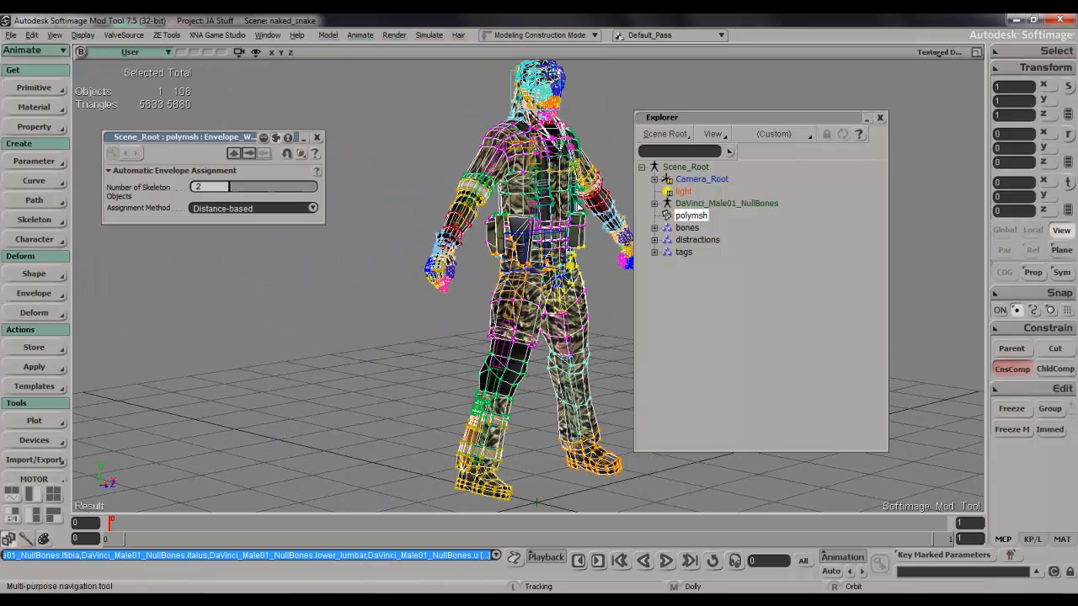
Close the envelope properties and the explorer, and deselect the mesh.
{"action": "left_click", "coordinate": [316, 137]}
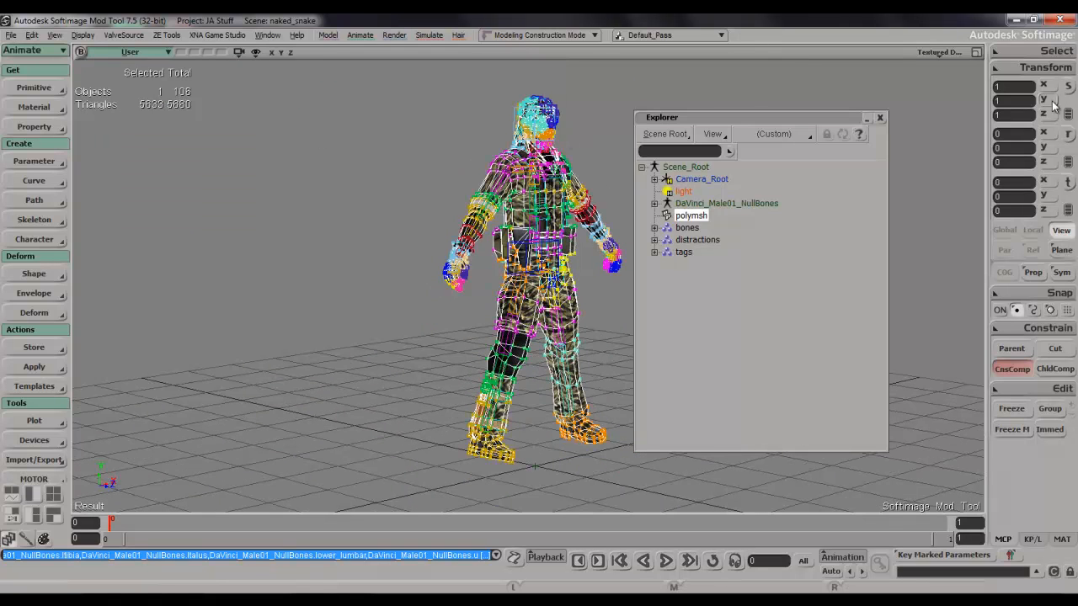
{"action": "left_click", "coordinate": [880, 117]}
{"action": "left_click", "coordinate": [779, 232]}
Rotate the right upper-arm bone to test how the envelope deforms the mesh, and undo the rotation.
{"action": "key", "text": "s"}
{"action": "scroll", "coordinate": [654, 281], "scroll_direction": "up", "scroll_amount": 6}
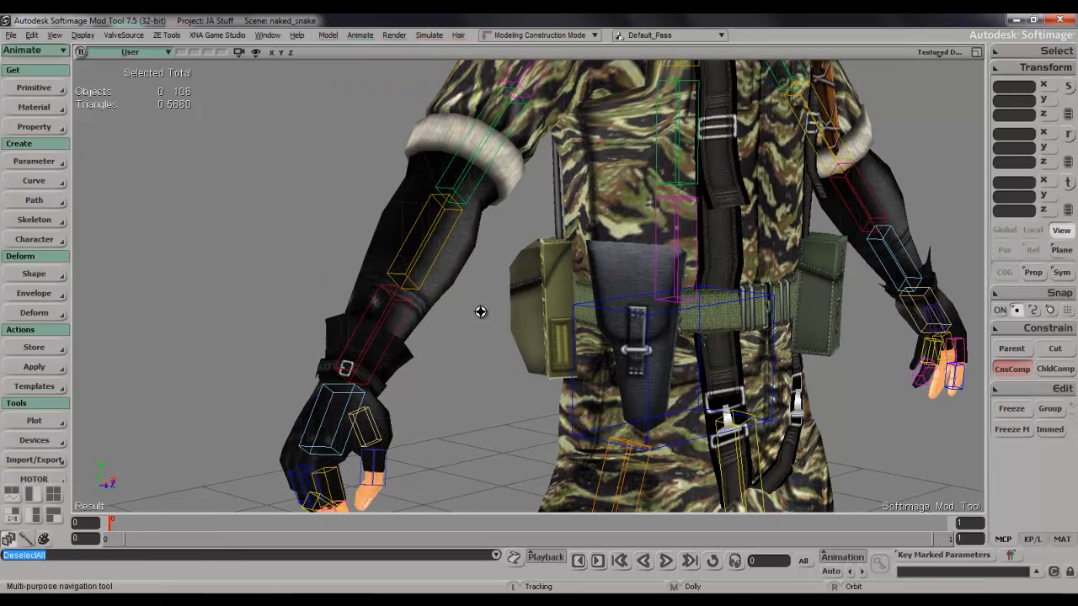
{"action": "scroll", "coordinate": [480, 311], "scroll_direction": "down", "scroll_amount": 1}
{"action": "left_click", "coordinate": [459, 251]}
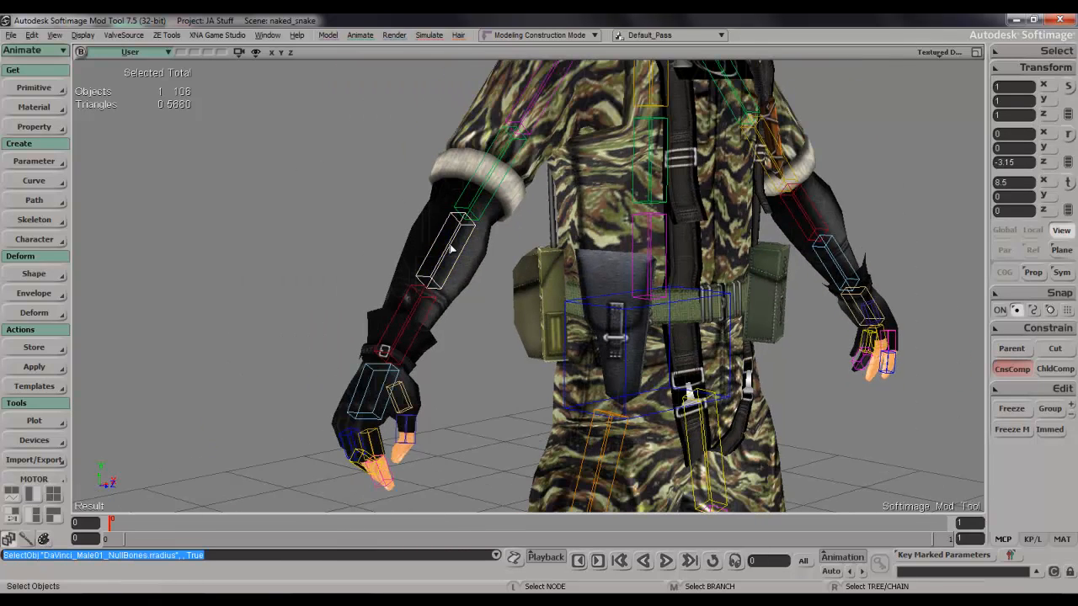
{"action": "left_click_drag", "start_coordinate": [508, 181], "coordinate": [510, 255]}
{"action": "left_click", "coordinate": [527, 177]}
{"action": "key", "text": "c"}
{"action": "left_click_drag", "start_coordinate": [514, 101], "coordinate": [557, 110]}
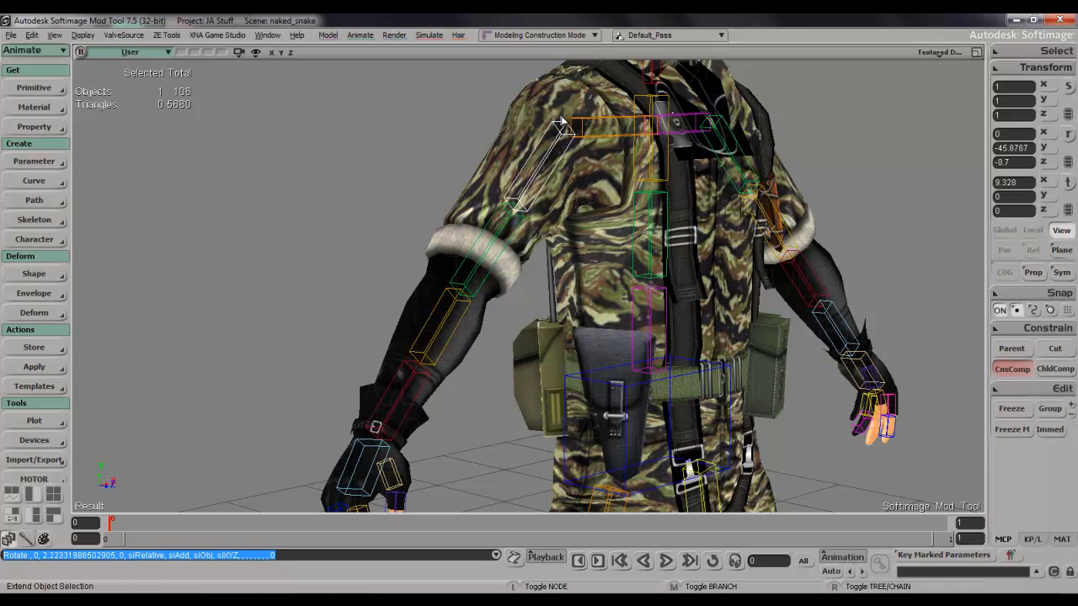
{"action": "key", "text": "ctrl+z"}
{"action": "key", "text": "s"}
{"action": "right_click_drag", "start_coordinate": [783, 210], "coordinate": [677, 219]}
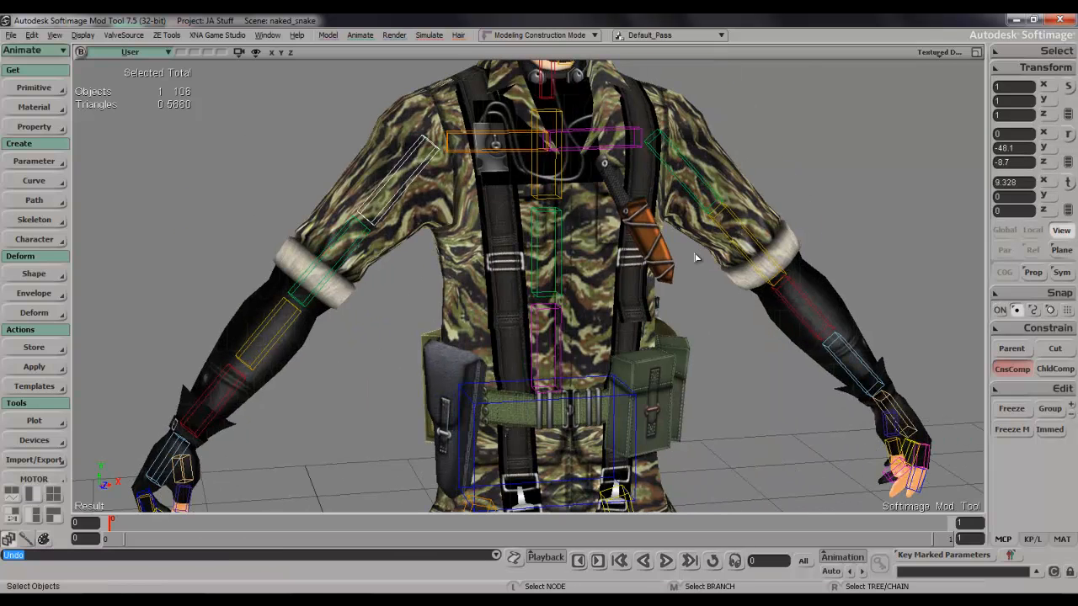
{"action": "scroll", "coordinate": [695, 260], "scroll_direction": "down", "scroll_amount": 5}
{"action": "key", "text": "s"}
{"action": "left_click_drag", "start_coordinate": [693, 229], "coordinate": [690, 207]}
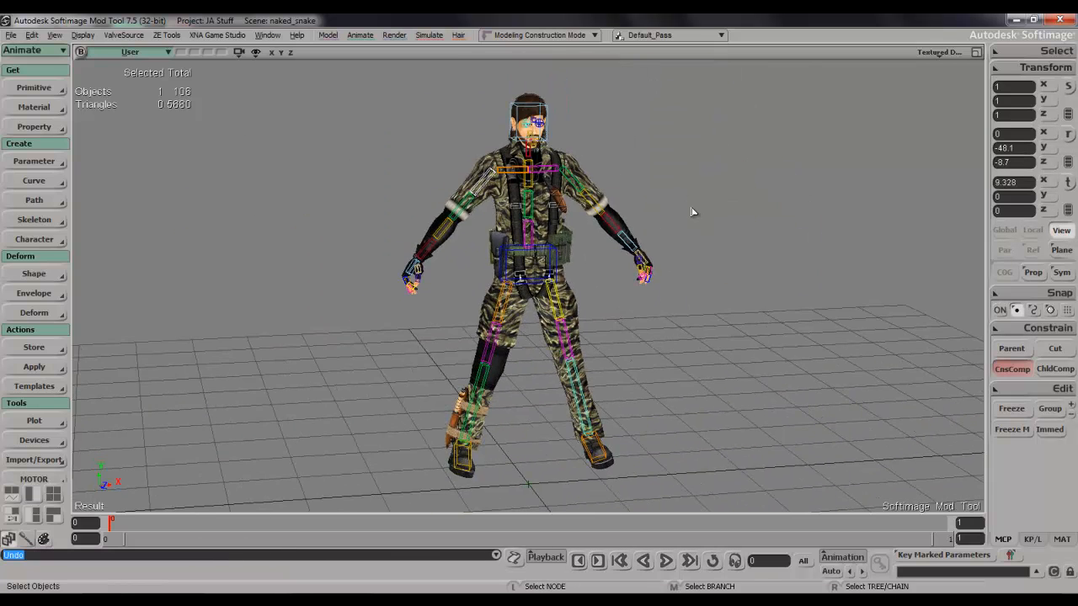
Select all members of the bones group from the scene explorer.
{"action": "key", "text": "8"}
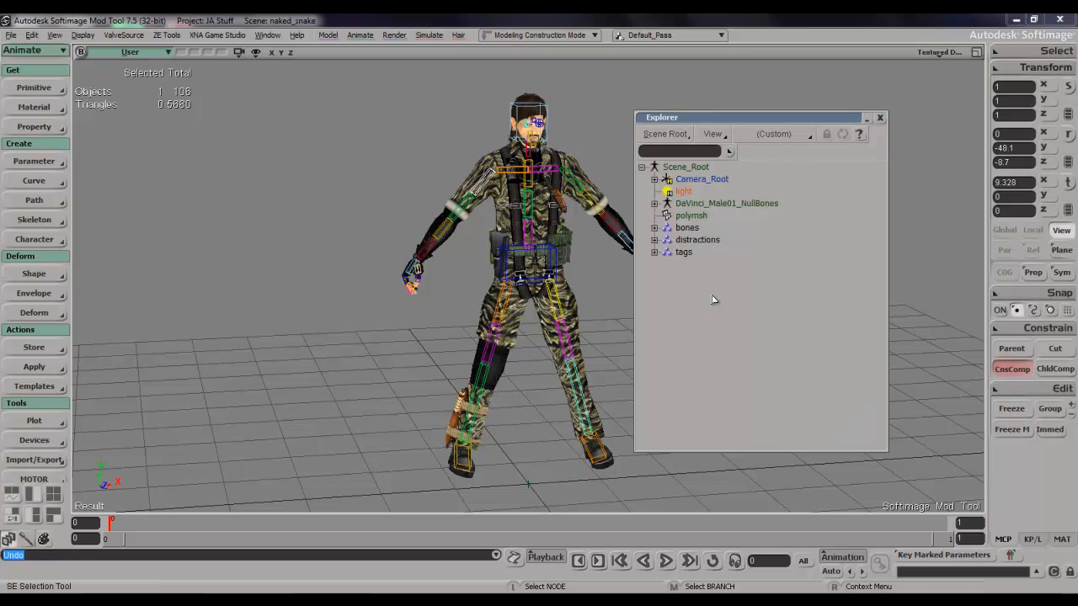
{"action": "left_click", "coordinate": [688, 229]}
{"action": "right_click", "coordinate": [690, 229]}
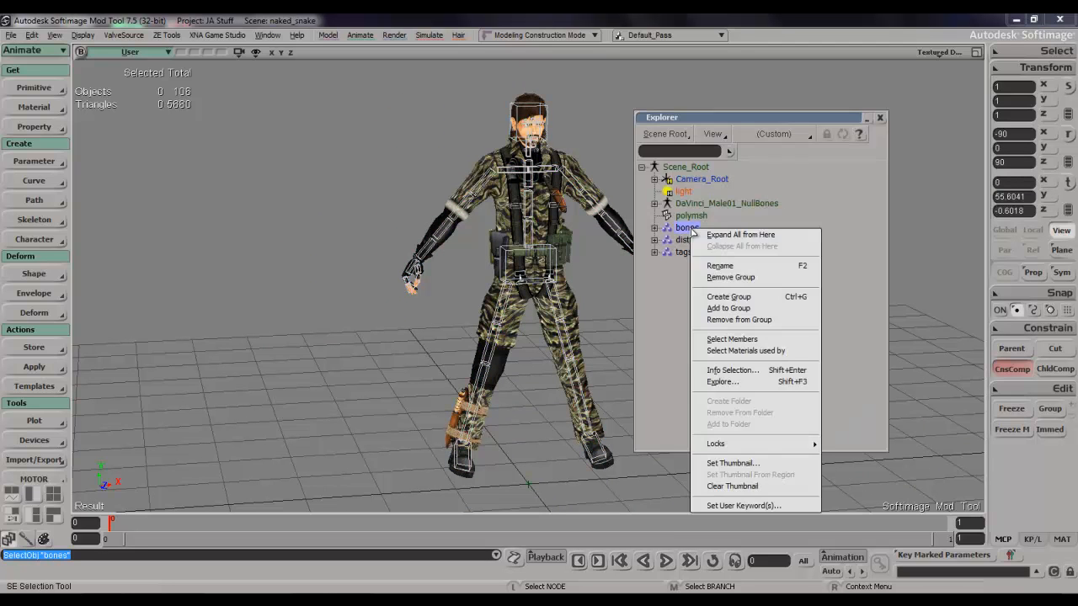
{"action": "left_click", "coordinate": [764, 340]}
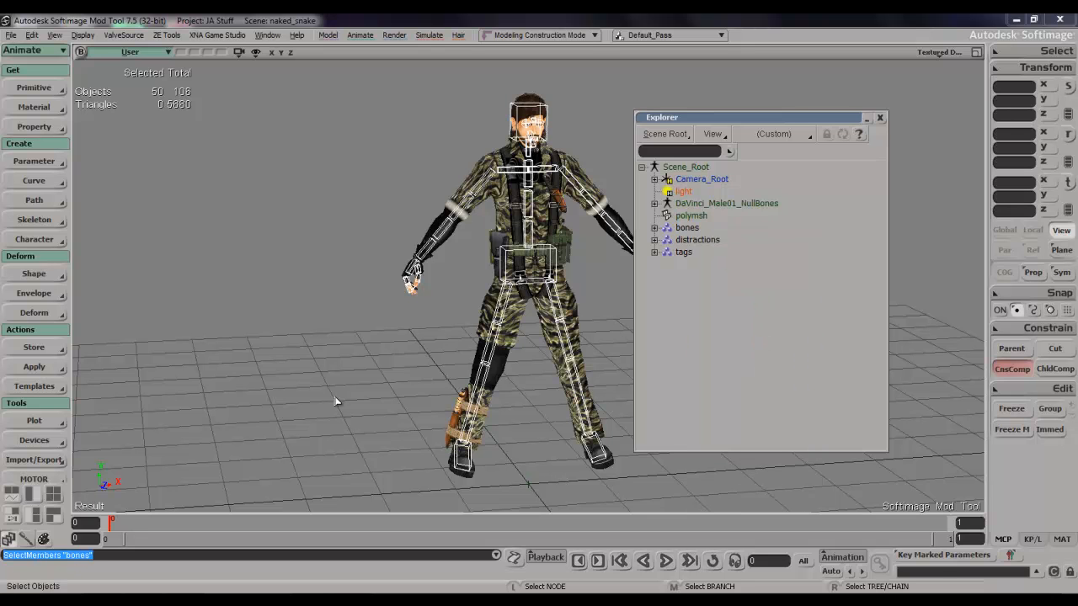
Key the translation and rotation of all selected bones at frames 0 and 1, and return to frame 0.
{"action": "key", "text": "v"}
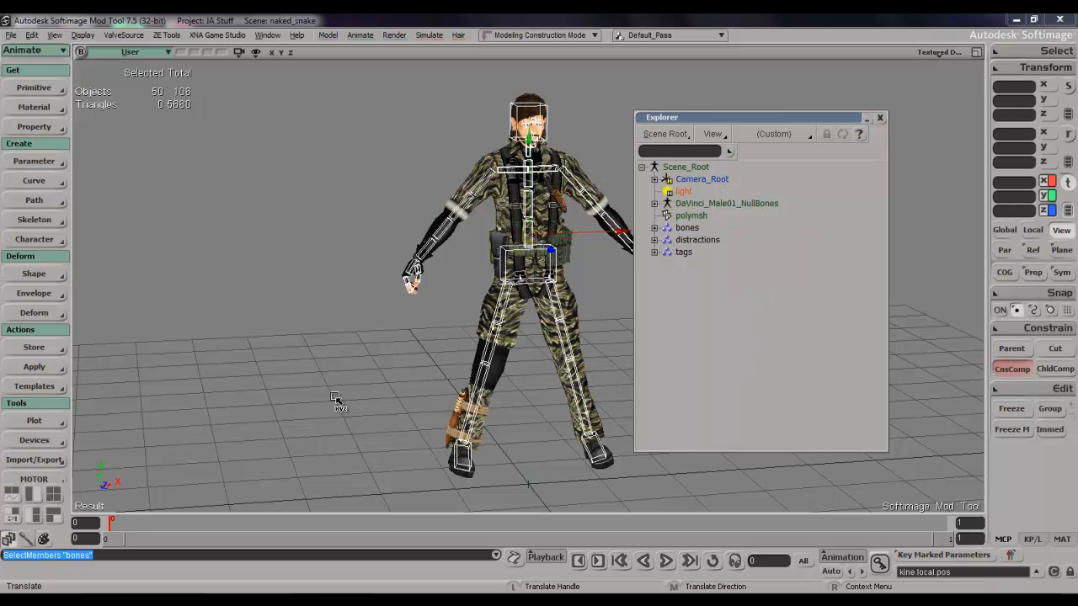
{"action": "key", "text": "k"}
{"action": "key", "text": "space"}
{"action": "key", "text": "Right"}
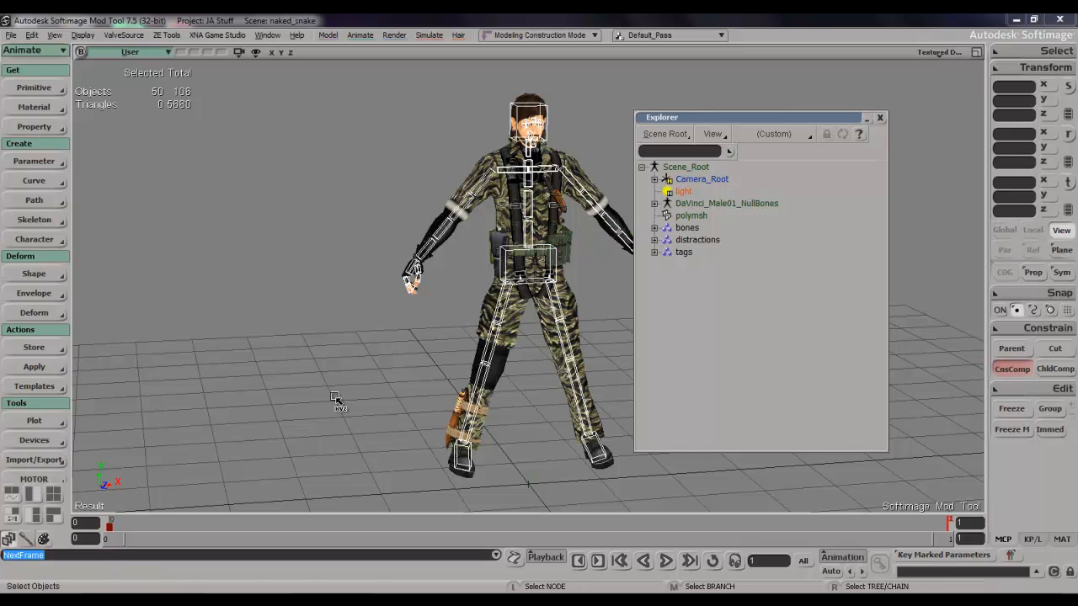
{"action": "key", "text": "v"}
{"action": "key", "text": "k"}
{"action": "key", "text": "space"}
{"action": "key", "text": "Left"}
{"action": "key", "text": "v"}
{"action": "key", "text": "k"}
{"action": "key", "text": "space"}
{"action": "key", "text": "Right"}
{"action": "key", "text": "v"}
{"action": "key", "text": "k"}
{"action": "key", "text": "space"}
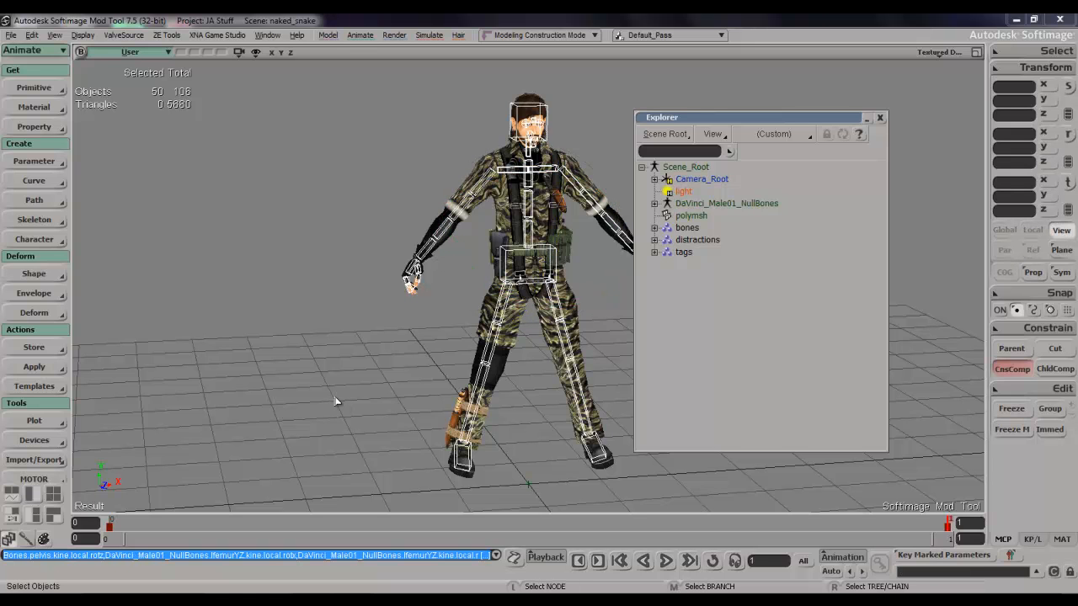
{"action": "key", "text": "Left"}
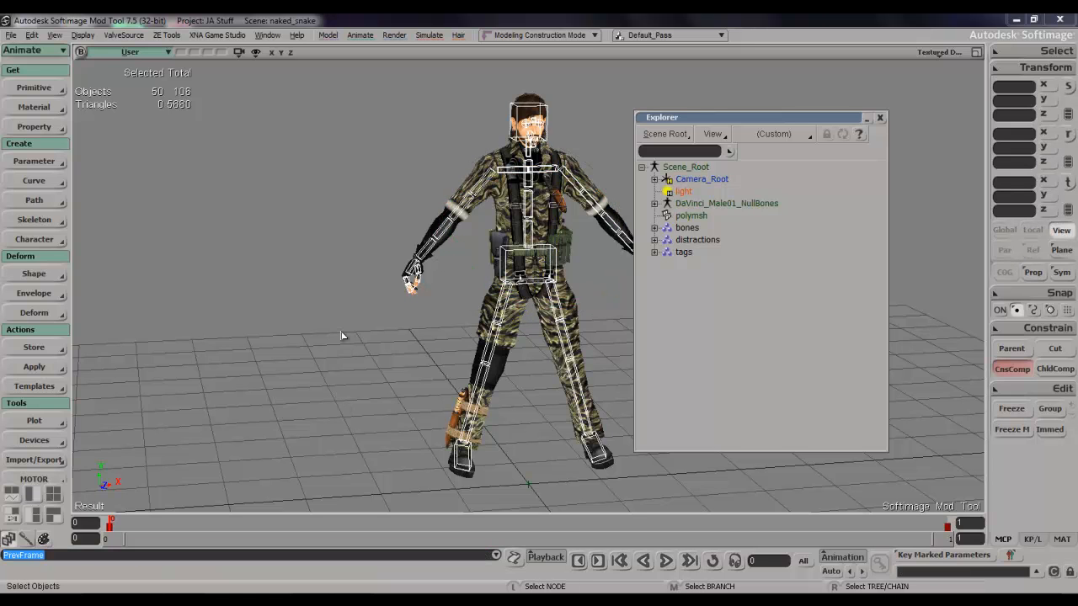
Rotate the right upper-arm bone to test the envelope, stepping to frame 1 and back to frame 0 to restore the keyed pose.
{"action": "key", "text": "space"}
{"action": "scroll", "coordinate": [436, 207], "scroll_direction": "up", "scroll_amount": 4}
{"action": "key", "text": "s"}
{"action": "left_click_drag", "start_coordinate": [436, 207], "coordinate": [433, 296]}
{"action": "scroll", "coordinate": [437, 374], "scroll_direction": "up", "scroll_amount": 4}
{"action": "key", "text": "s"}
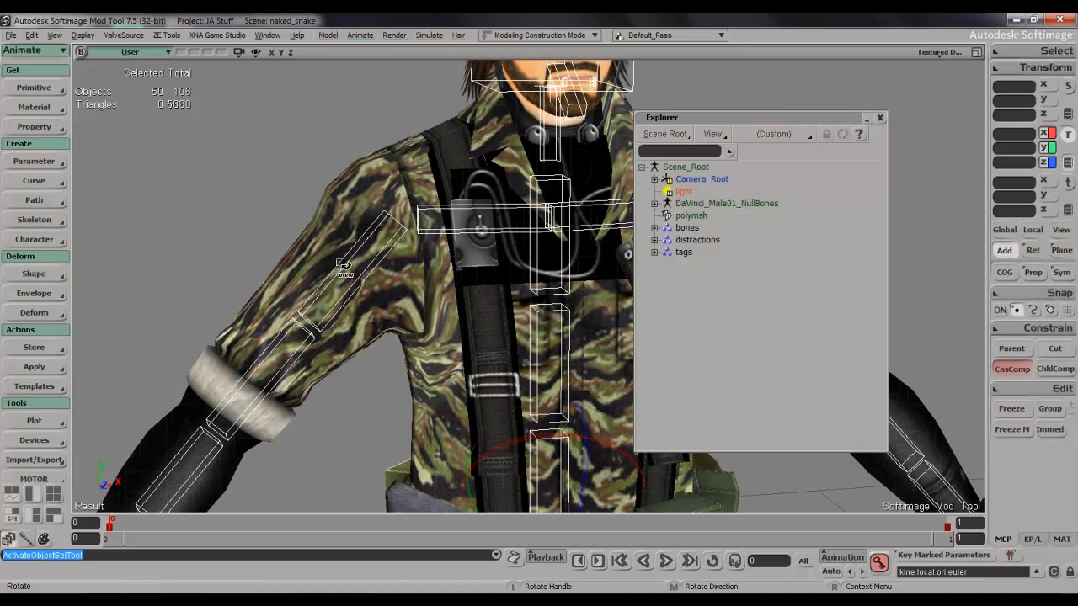
{"action": "left_click", "coordinate": [358, 255]}
{"action": "key", "text": "c"}
{"action": "left_click_drag", "start_coordinate": [341, 240], "coordinate": [337, 216]}
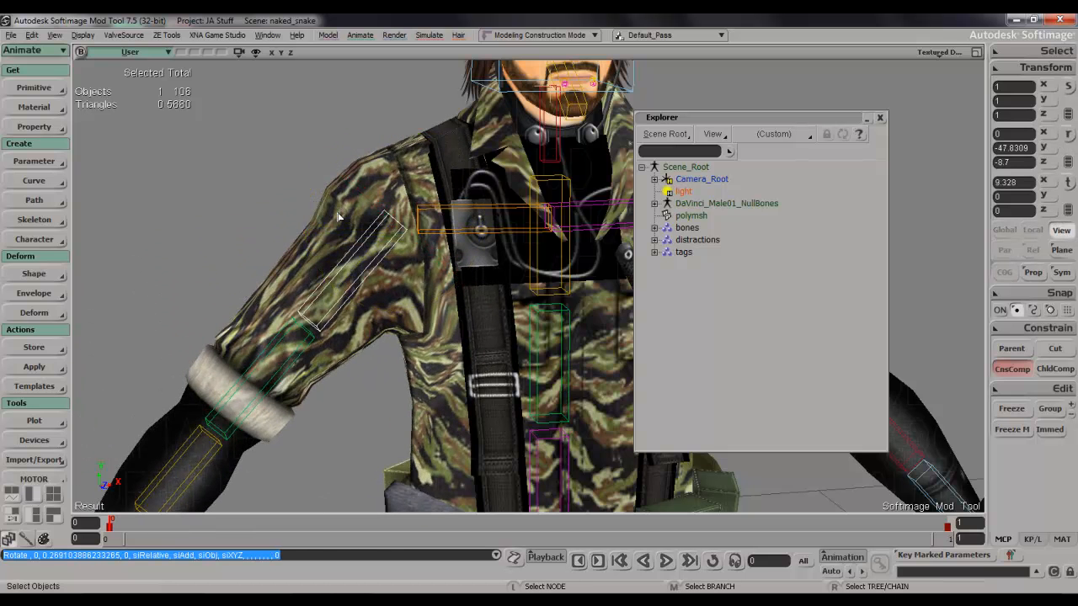
{"action": "key", "text": "period"}
{"action": "key", "text": "c"}
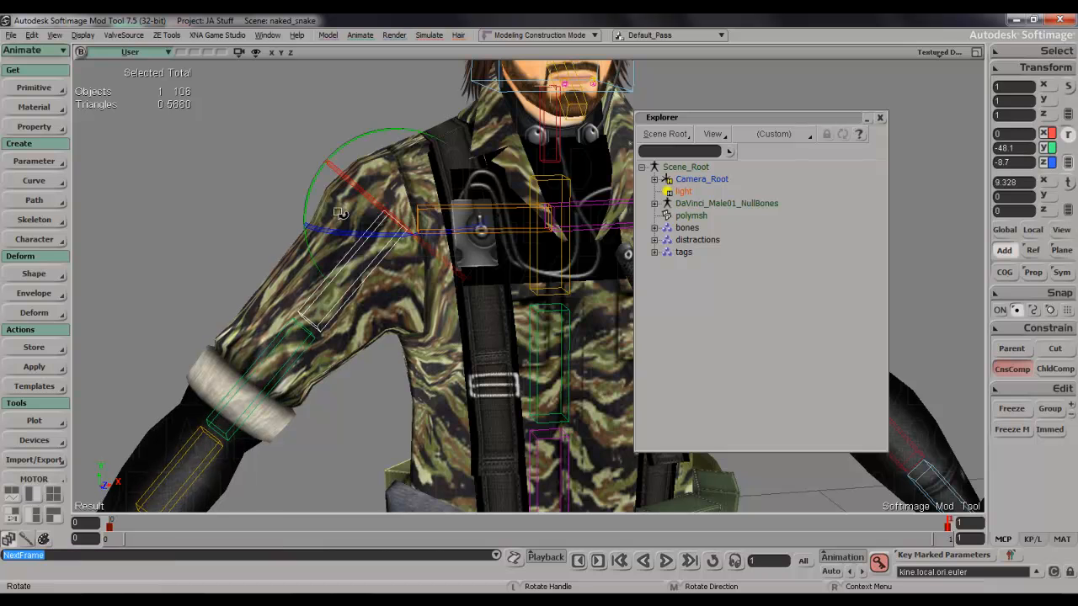
{"action": "left_click_drag", "start_coordinate": [310, 192], "coordinate": [386, 140]}
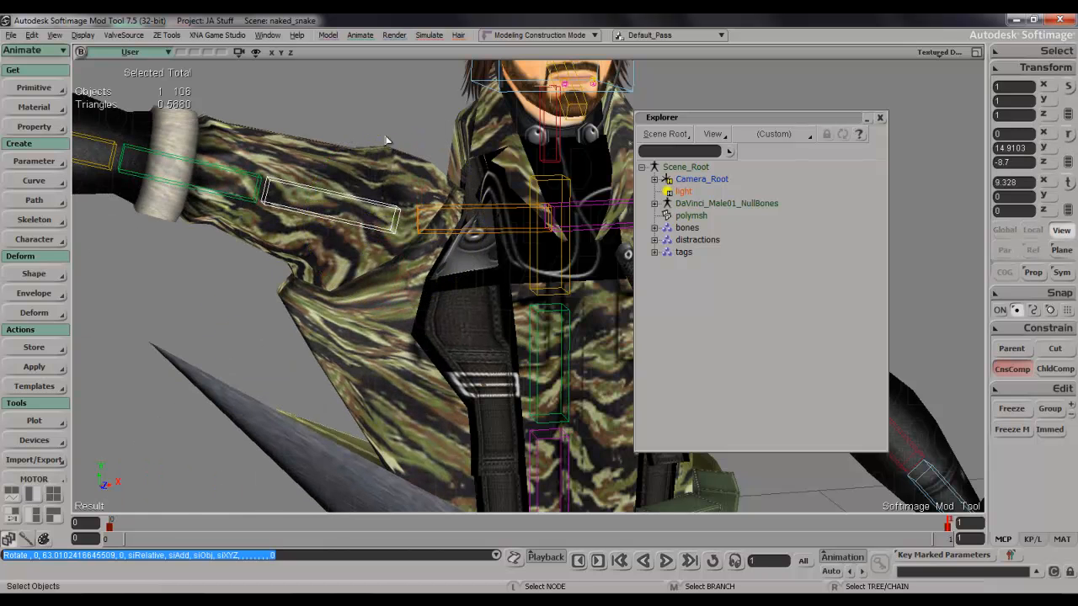
{"action": "key", "text": "comma"}
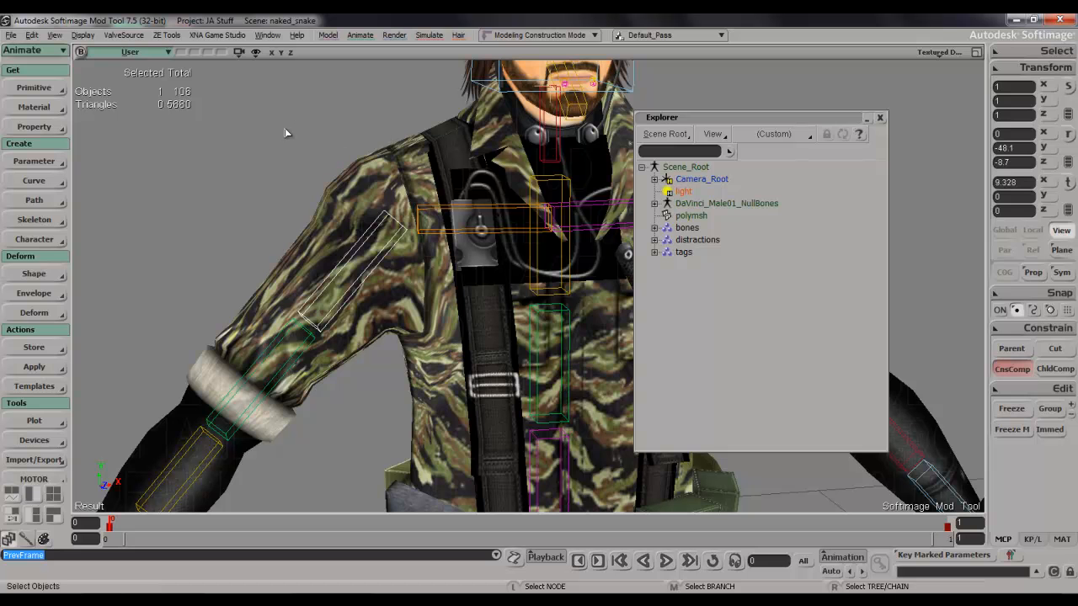
Close the explorer, deselect the arm bone and look over the enveloped character from the side and front.
{"action": "left_click", "coordinate": [879, 117]}
{"action": "left_click", "coordinate": [865, 210]}
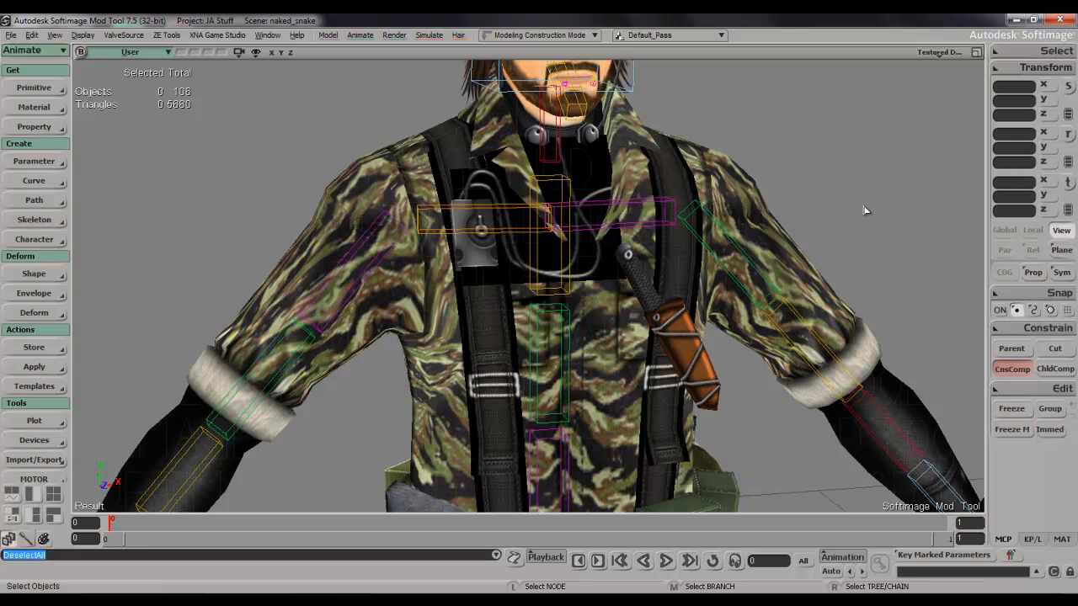
{"action": "scroll", "coordinate": [730, 314], "scroll_direction": "down", "scroll_amount": 5}
{"action": "key", "text": "s"}
{"action": "left_click_drag", "start_coordinate": [730, 314], "coordinate": [719, 239]}
{"action": "key", "text": "s"}
{"action": "right_click_drag", "start_coordinate": [704, 271], "coordinate": [742, 259]}
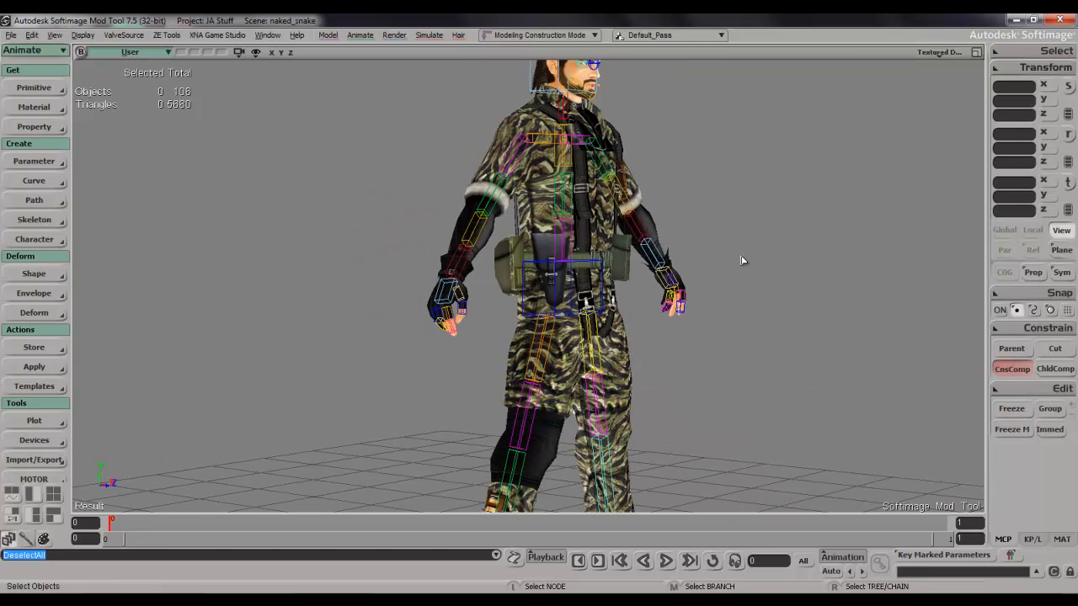
{"action": "scroll", "coordinate": [739, 271], "scroll_direction": "down", "scroll_amount": 4}
{"action": "key", "text": "s"}
{"action": "left_click_drag", "start_coordinate": [740, 271], "coordinate": [751, 334]}
{"action": "scroll", "coordinate": [734, 264], "scroll_direction": "up", "scroll_amount": 4}
{"action": "key", "text": "s"}
{"action": "key", "text": "s"}
{"action": "right_click_drag", "start_coordinate": [751, 333], "coordinate": [732, 302]}
{"action": "left_click_drag", "start_coordinate": [733, 302], "coordinate": [736, 330]}
{"action": "scroll", "coordinate": [800, 294], "scroll_direction": "up", "scroll_amount": 5}
{"action": "key", "text": "s"}
Select the polymsh mesh and show the weight paint tools with its deformer list.
{"action": "key", "text": "space"}
{"action": "left_click", "coordinate": [525, 298]}
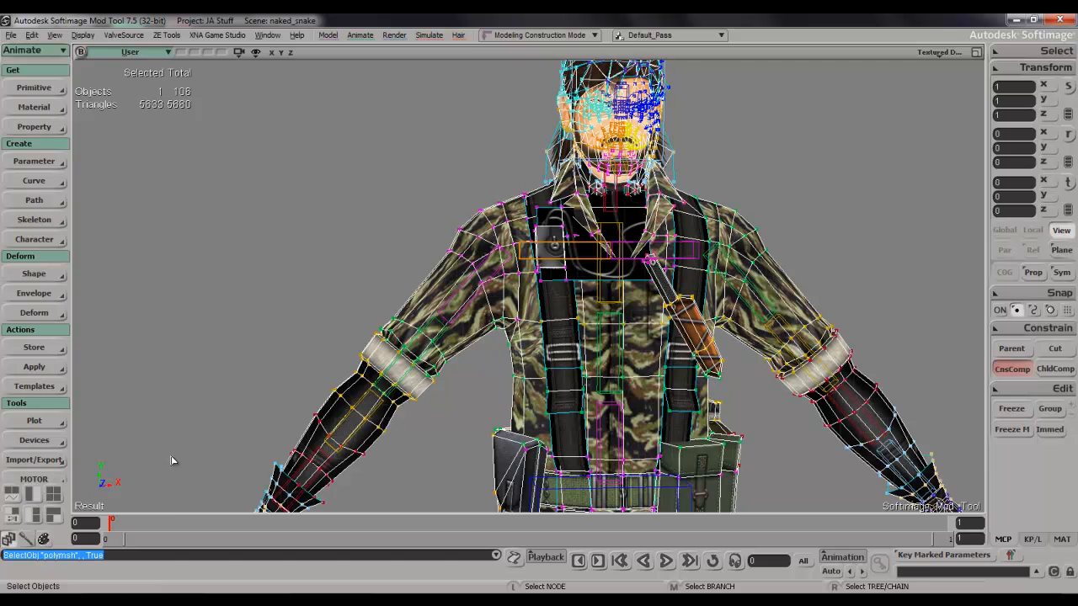
{"action": "left_click", "coordinate": [32, 539]}
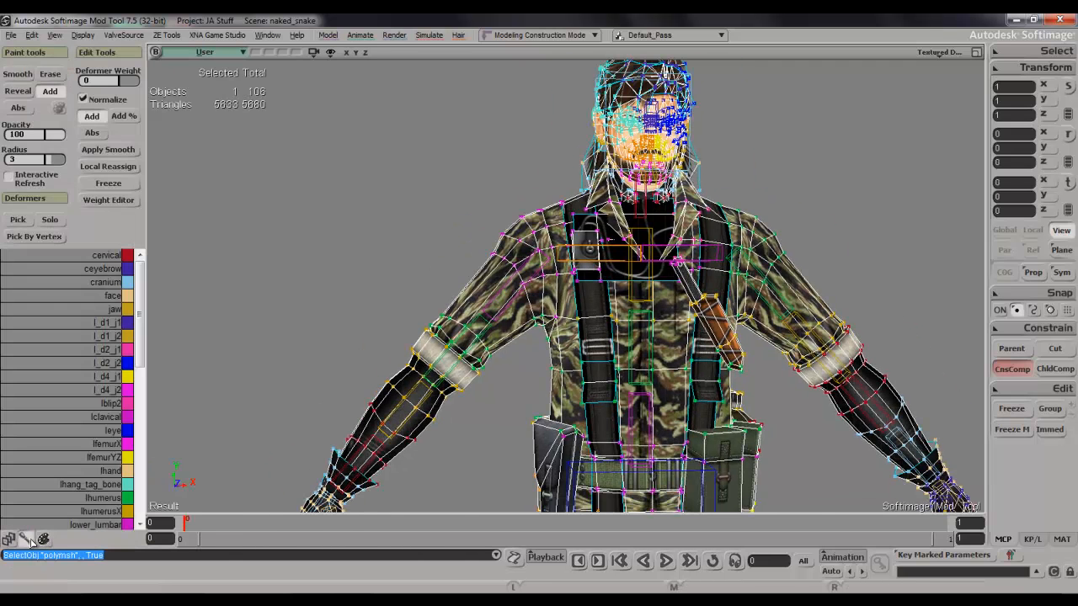
Look through the list of envelope deformers from start to end, and close the interrupting messenger window.
{"action": "key", "text": "s"}
{"action": "right_click_drag", "start_coordinate": [644, 354], "coordinate": [650, 339]}
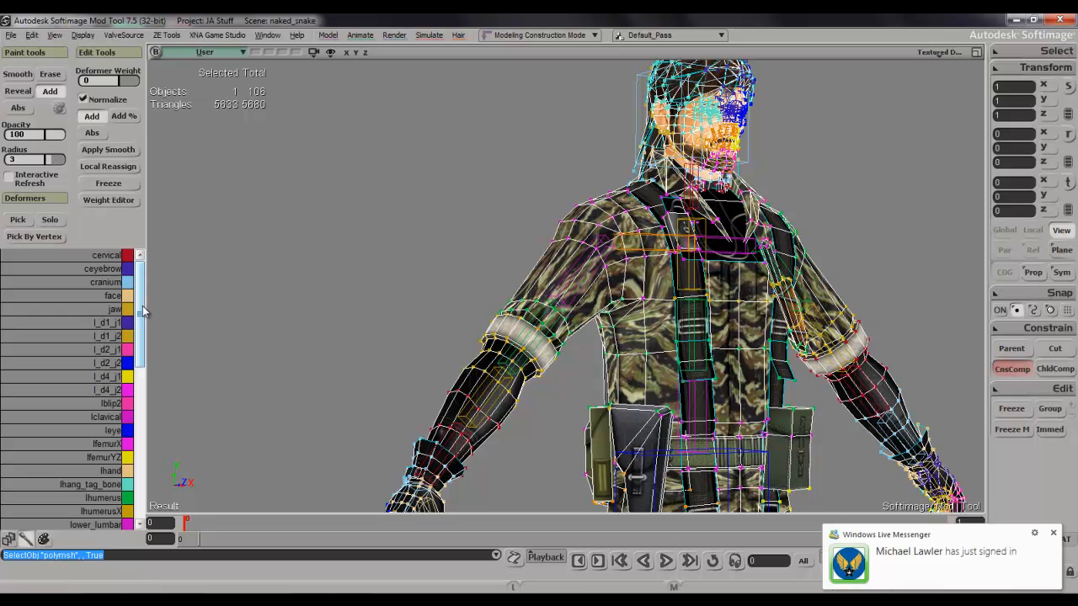
{"action": "left_click_drag", "start_coordinate": [142, 306], "coordinate": [139, 461]}
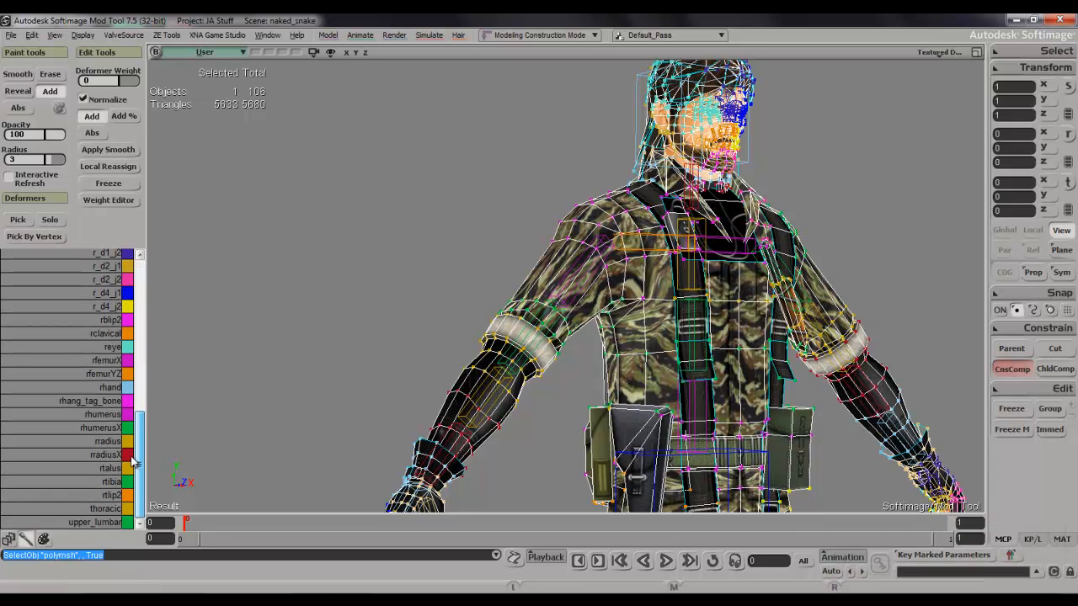
{"action": "right_click", "coordinate": [106, 581]}
{"action": "left_click", "coordinate": [104, 572]}
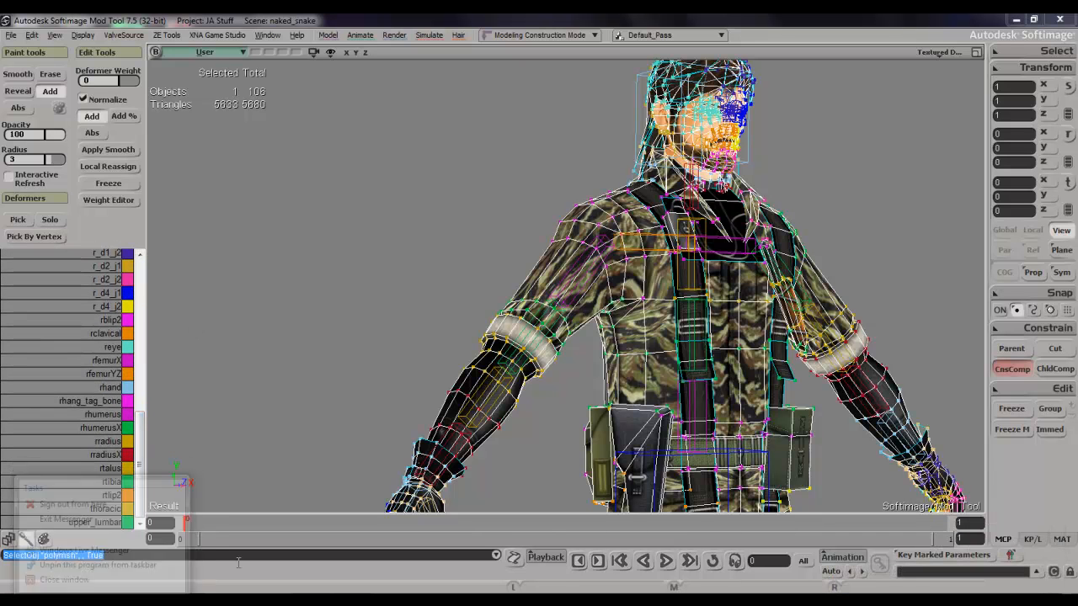
{"action": "left_click_drag", "start_coordinate": [139, 434], "coordinate": [187, 258]}
{"action": "key", "text": "s"}
{"action": "left_click_drag", "start_coordinate": [535, 224], "coordinate": [545, 167]}
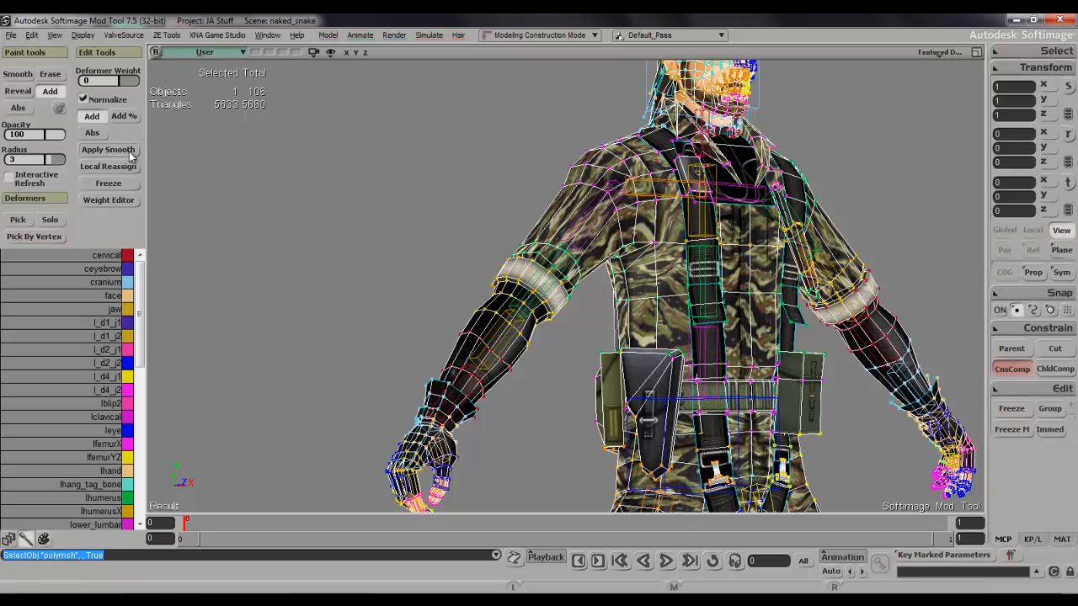
Try the Paint Weight brush on the right sleeve and resize its radius to about 5.5.
{"action": "key", "text": "w"}
{"action": "mouse_move", "coordinate": [560, 242]}
{"action": "middle_mouse_down"}
{"action": "mouse_move", "coordinate": [628, 157]}
{"action": "mouse_move", "coordinate": [602, 229]}
{"action": "middle_mouse_up"}
{"action": "middle_click_drag", "start_coordinate": [541, 252], "coordinate": [593, 265]}
{"action": "left_click_drag", "start_coordinate": [571, 302], "coordinate": [565, 308]}
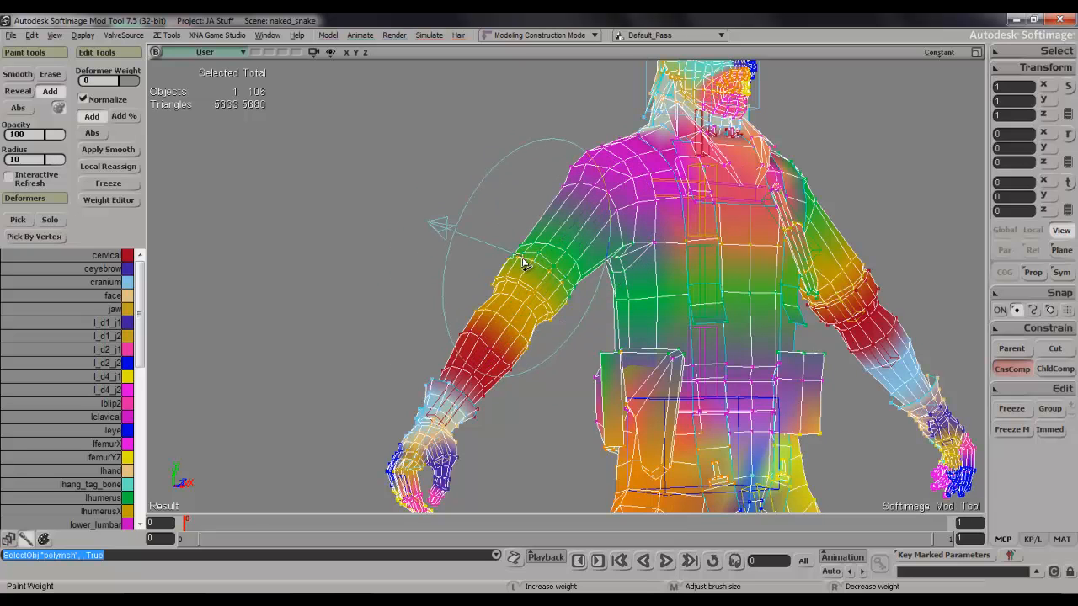
{"action": "left_click_drag", "start_coordinate": [539, 249], "coordinate": [518, 240]}
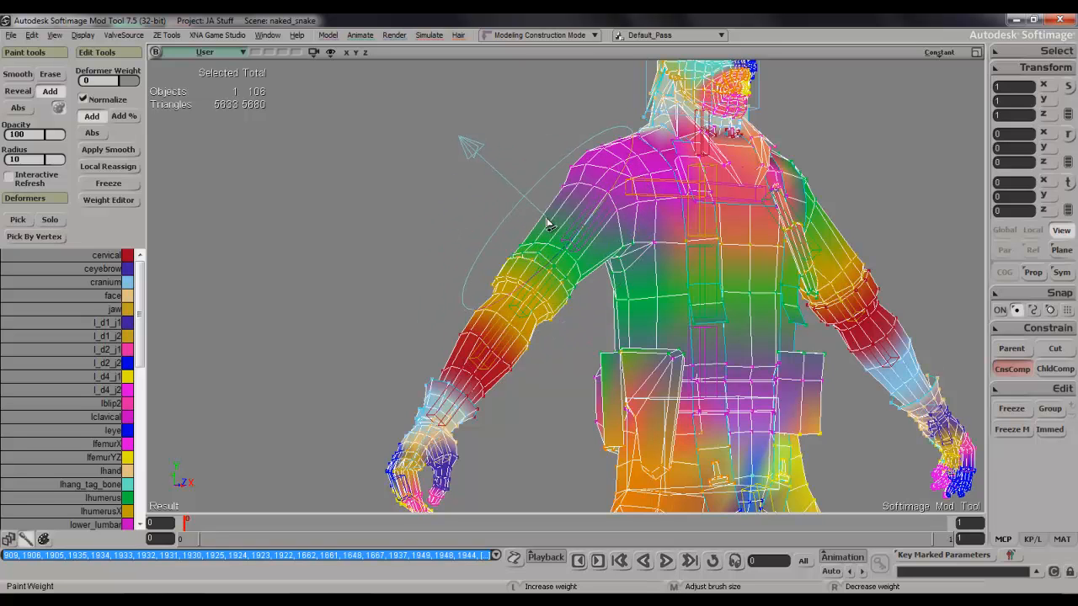
{"action": "middle_click_drag", "start_coordinate": [549, 240], "coordinate": [542, 263]}
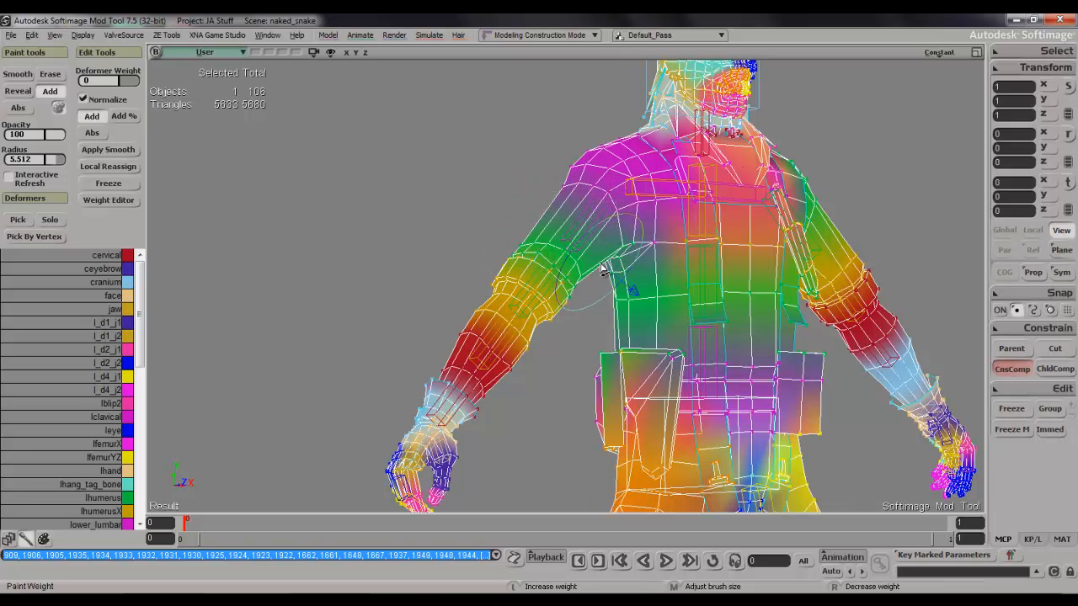
{"action": "key", "text": "space"}
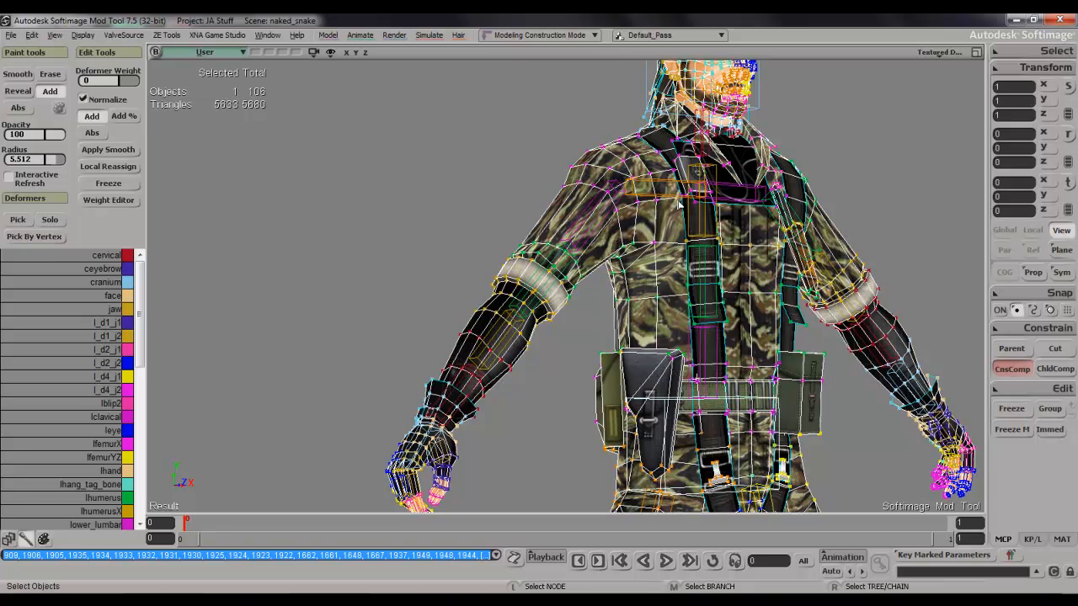
Choose the cranium deformer for painting and reselect the polymsh mesh at the head.
{"action": "key", "text": "s"}
{"action": "mouse_move", "coordinate": [765, 206]}
{"action": "right_mouse_down"}
{"action": "mouse_move", "coordinate": [674, 241]}
{"action": "mouse_move", "coordinate": [768, 218]}
{"action": "right_mouse_up"}
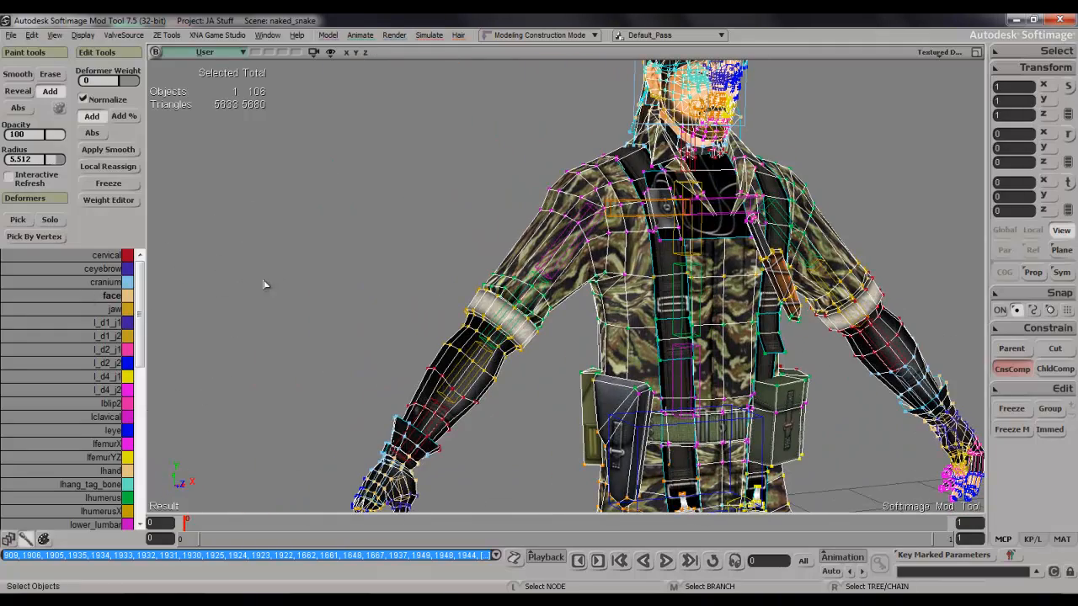
{"action": "key", "text": "s"}
{"action": "left_click_drag", "start_coordinate": [528, 251], "coordinate": [494, 302]}
{"action": "scroll", "coordinate": [478, 287], "scroll_direction": "up", "scroll_amount": 4}
{"action": "key", "text": "s"}
{"action": "left_click", "coordinate": [485, 302]}
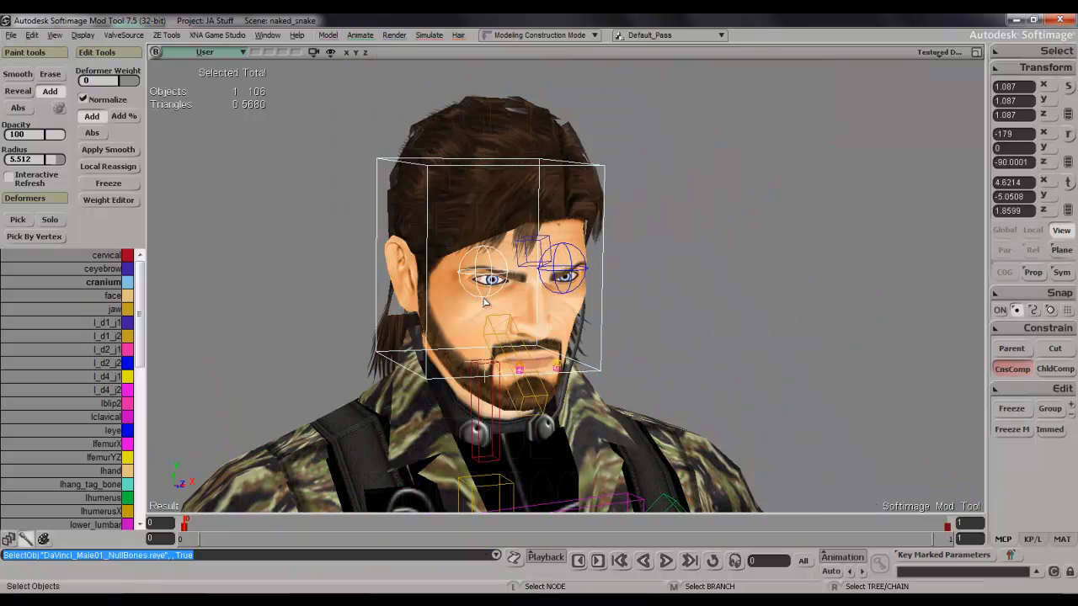
{"action": "left_click", "coordinate": [478, 316]}
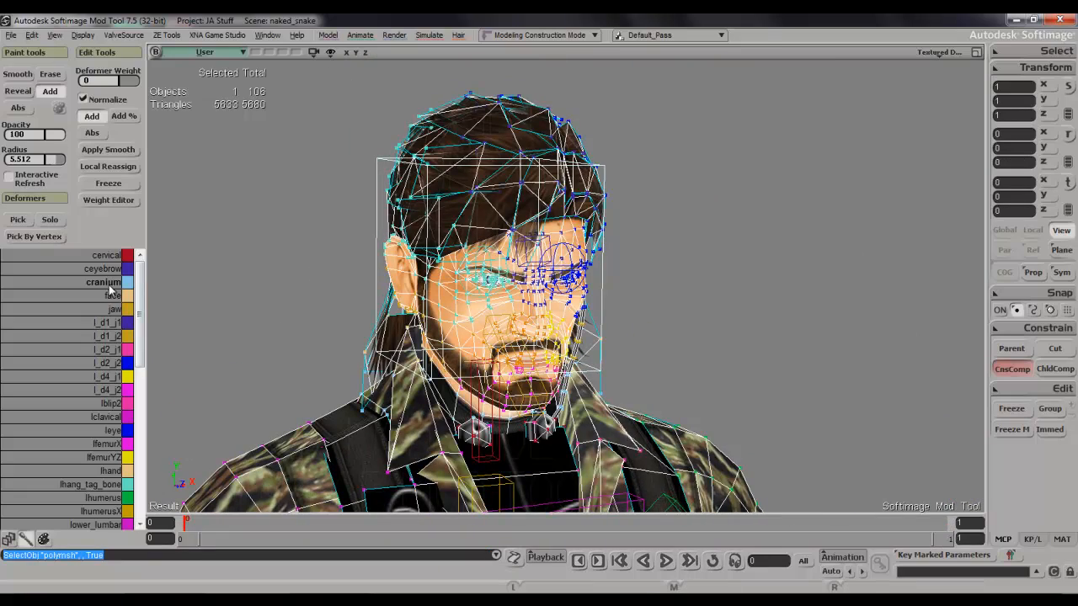
Set the brush radius to about 3.4 and paint cranium weight over the forehead and front of the face.
{"action": "key", "text": "w"}
{"action": "middle_click_drag", "start_coordinate": [526, 207], "coordinate": [516, 241]}
{"action": "mouse_move", "coordinate": [543, 213]}
{"action": "left_mouse_down"}
{"action": "mouse_move", "coordinate": [484, 214]}
{"action": "mouse_move", "coordinate": [425, 168]}
{"action": "mouse_move", "coordinate": [506, 105]}
{"action": "mouse_move", "coordinate": [556, 222]}
{"action": "mouse_move", "coordinate": [555, 290]}
{"action": "mouse_move", "coordinate": [518, 337]}
{"action": "mouse_move", "coordinate": [430, 225]}
{"action": "left_mouse_up"}
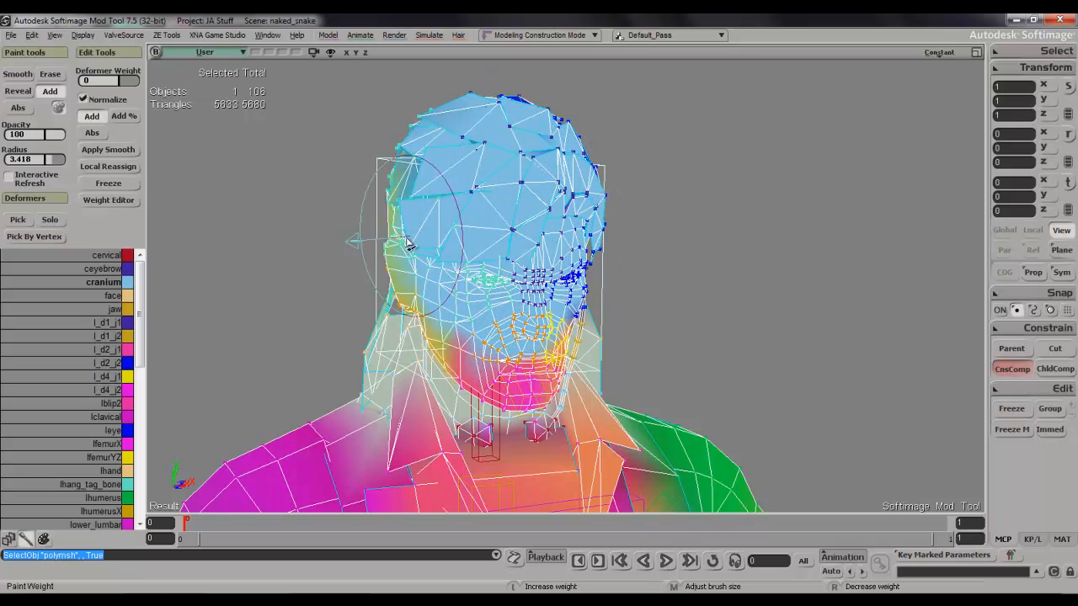
Paint cranium weight over the right side of the head, including the hair, ear and jaw.
{"action": "key", "text": "s"}
{"action": "right_click_drag", "start_coordinate": [426, 181], "coordinate": [556, 160]}
{"action": "left_click_drag", "start_coordinate": [674, 160], "coordinate": [546, 183]}
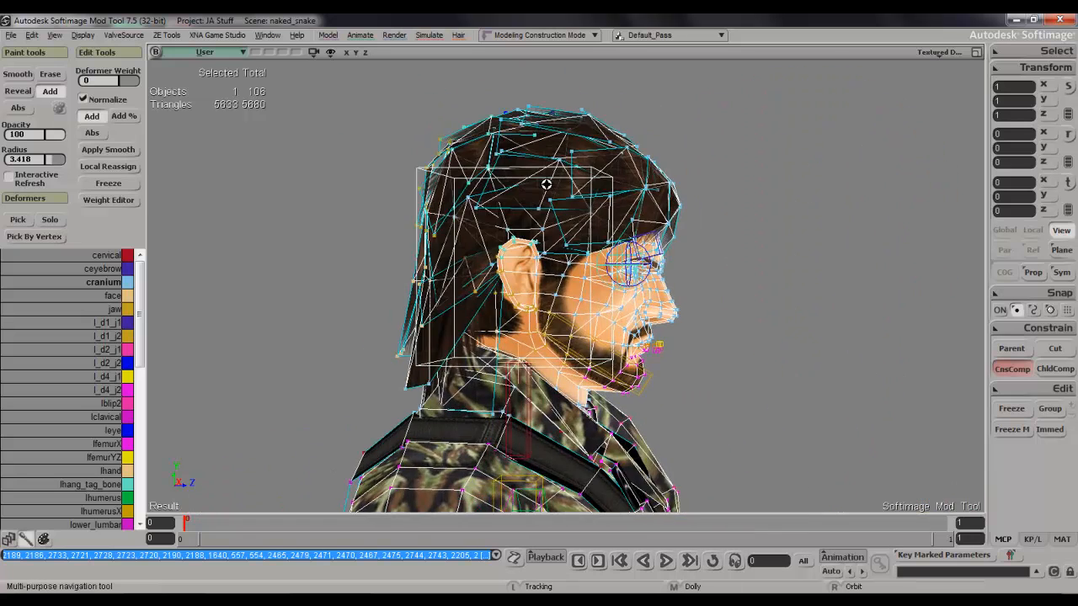
{"action": "mouse_move", "coordinate": [519, 217]}
{"action": "left_mouse_down"}
{"action": "mouse_move", "coordinate": [459, 227]}
{"action": "mouse_move", "coordinate": [441, 181]}
{"action": "mouse_move", "coordinate": [447, 250]}
{"action": "left_mouse_up"}
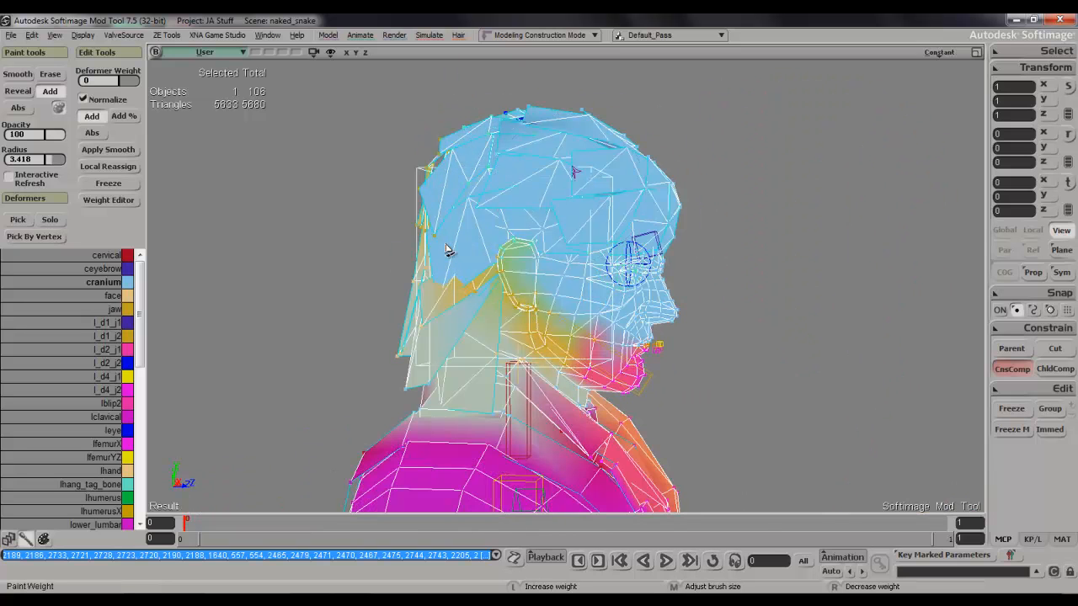
{"action": "left_click_drag", "start_coordinate": [493, 290], "coordinate": [595, 360]}
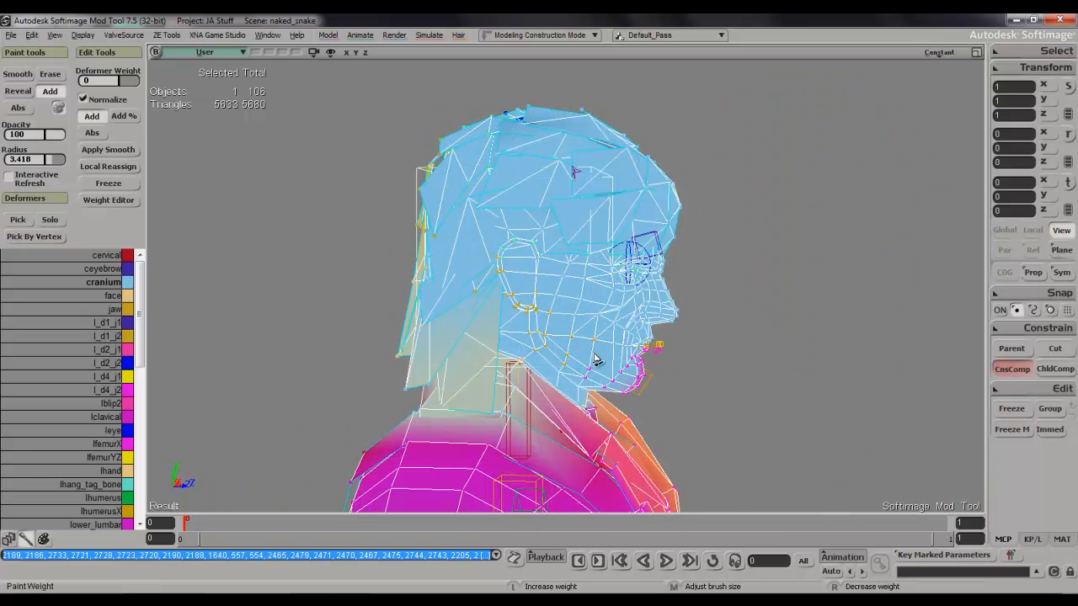
Paint cranium weight over the left side of the head, covering the ear and hair.
{"action": "key", "text": "s"}
{"action": "mouse_move", "coordinate": [656, 344]}
{"action": "right_mouse_down"}
{"action": "mouse_move", "coordinate": [541, 291]}
{"action": "mouse_move", "coordinate": [477, 284]}
{"action": "right_mouse_up"}
{"action": "mouse_move", "coordinate": [369, 334]}
{"action": "left_mouse_down"}
{"action": "mouse_move", "coordinate": [447, 312]}
{"action": "mouse_move", "coordinate": [425, 221]}
{"action": "mouse_move", "coordinate": [387, 298]}
{"action": "mouse_move", "coordinate": [380, 246]}
{"action": "mouse_move", "coordinate": [341, 172]}
{"action": "mouse_move", "coordinate": [434, 145]}
{"action": "mouse_move", "coordinate": [451, 156]}
{"action": "mouse_move", "coordinate": [469, 222]}
{"action": "mouse_move", "coordinate": [497, 194]}
{"action": "left_mouse_up"}
{"action": "key", "text": "s"}
{"action": "right_click_drag", "start_coordinate": [486, 227], "coordinate": [593, 249]}
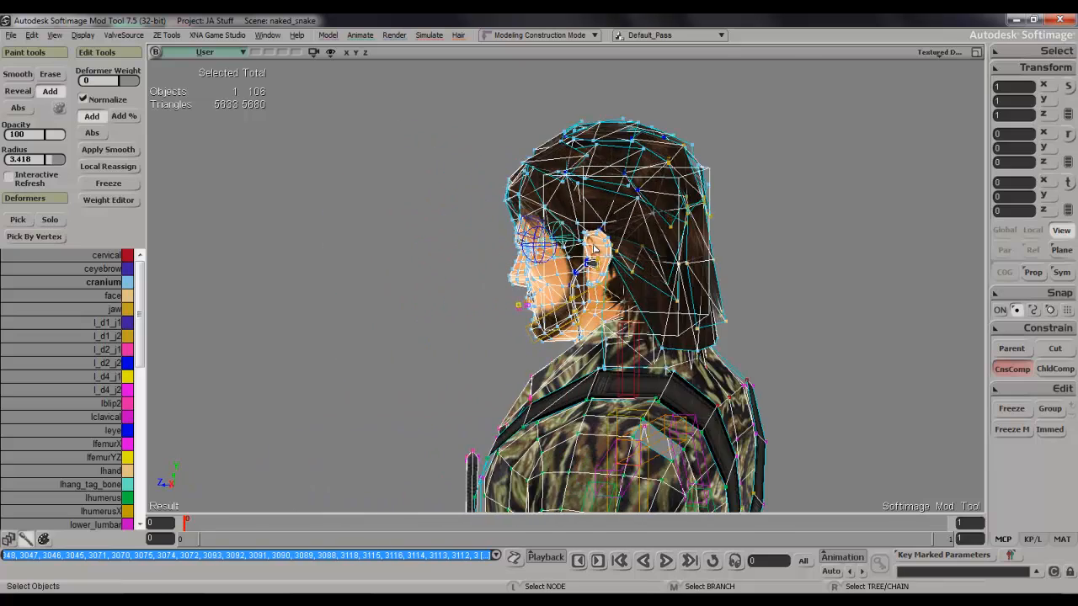
{"action": "scroll", "coordinate": [594, 248], "scroll_direction": "up", "scroll_amount": 3}
{"action": "key", "text": "w"}
{"action": "mouse_move", "coordinate": [631, 243]}
{"action": "left_mouse_down"}
{"action": "mouse_move", "coordinate": [609, 255]}
{"action": "mouse_move", "coordinate": [637, 254]}
{"action": "mouse_move", "coordinate": [686, 212]}
{"action": "mouse_move", "coordinate": [694, 279]}
{"action": "mouse_move", "coordinate": [714, 320]}
{"action": "mouse_move", "coordinate": [782, 316]}
{"action": "mouse_move", "coordinate": [745, 268]}
{"action": "mouse_move", "coordinate": [798, 247]}
{"action": "mouse_move", "coordinate": [769, 140]}
{"action": "mouse_move", "coordinate": [786, 137]}
{"action": "left_mouse_up"}
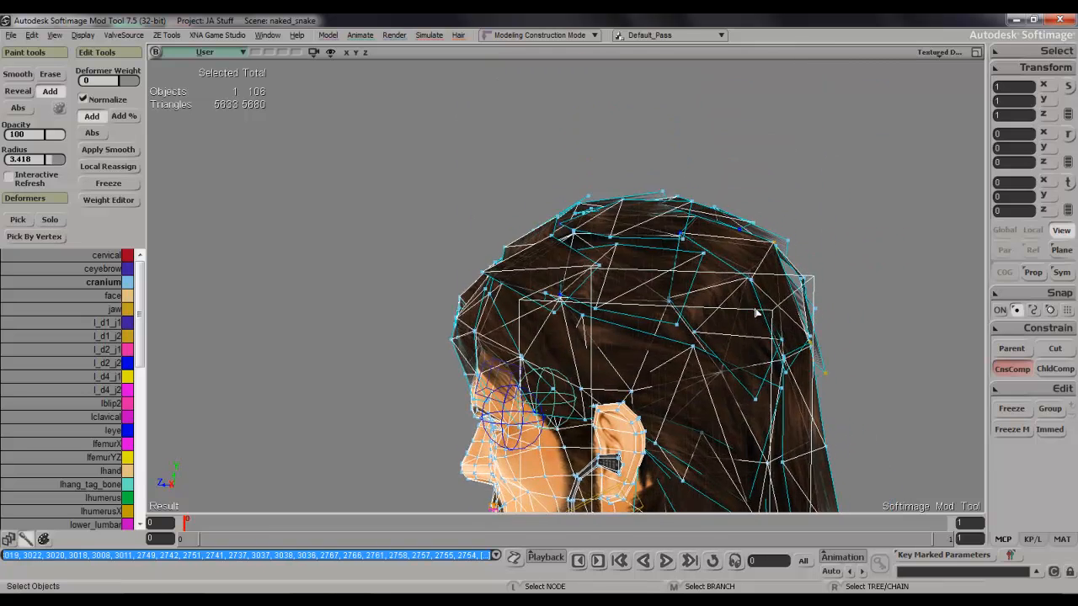
{"action": "key", "text": "w"}
{"action": "mouse_move", "coordinate": [620, 269]}
{"action": "left_mouse_down"}
{"action": "mouse_move", "coordinate": [601, 289]}
{"action": "mouse_move", "coordinate": [584, 211]}
{"action": "mouse_move", "coordinate": [781, 295]}
{"action": "mouse_move", "coordinate": [760, 228]}
{"action": "left_mouse_up"}
Paint cranium weight over the hair on the back of the head.
{"action": "key", "text": "s"}
{"action": "right_click_drag", "start_coordinate": [761, 228], "coordinate": [727, 241]}
{"action": "left_click_drag", "start_coordinate": [727, 241], "coordinate": [609, 230]}
{"action": "middle_click_drag", "start_coordinate": [609, 229], "coordinate": [604, 250]}
{"action": "mouse_move", "coordinate": [602, 249]}
{"action": "left_mouse_down"}
{"action": "mouse_move", "coordinate": [573, 278]}
{"action": "mouse_move", "coordinate": [548, 258]}
{"action": "mouse_move", "coordinate": [510, 293]}
{"action": "mouse_move", "coordinate": [497, 255]}
{"action": "left_mouse_up"}
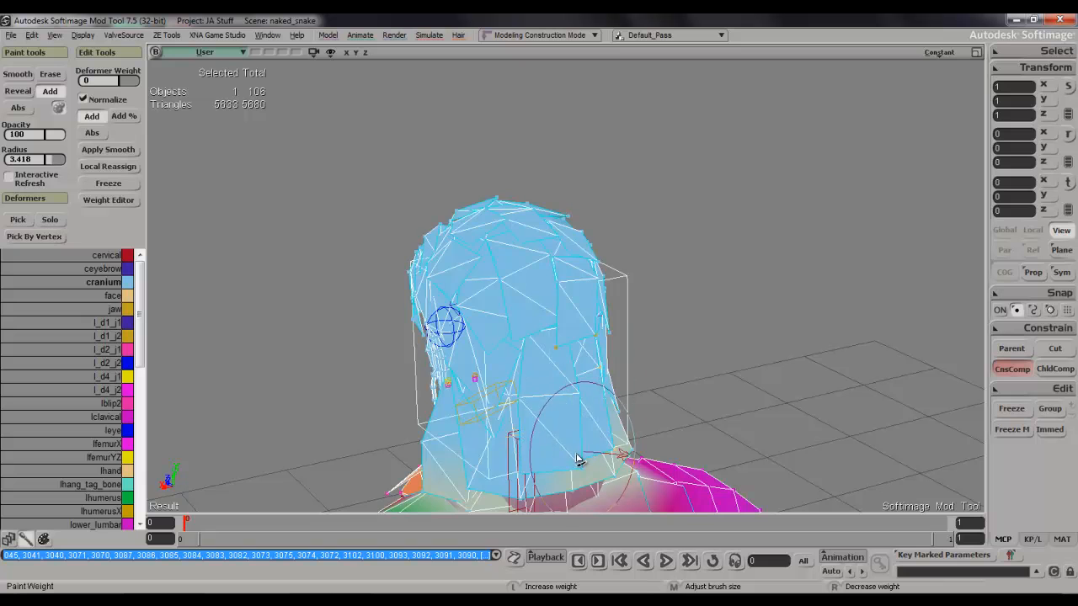
{"action": "left_click_drag", "start_coordinate": [617, 417], "coordinate": [631, 404]}
Paint cranium weight over the lower hair at the nape and on the left side of the neck.
{"action": "key", "text": "s"}
{"action": "right_click_drag", "start_coordinate": [633, 359], "coordinate": [547, 308]}
{"action": "left_click_drag", "start_coordinate": [610, 309], "coordinate": [542, 248]}
{"action": "mouse_move", "coordinate": [427, 258]}
{"action": "left_mouse_down"}
{"action": "mouse_move", "coordinate": [414, 337]}
{"action": "mouse_move", "coordinate": [390, 316]}
{"action": "left_mouse_up"}
{"action": "key", "text": "s"}
{"action": "right_click_drag", "start_coordinate": [390, 316], "coordinate": [510, 305]}
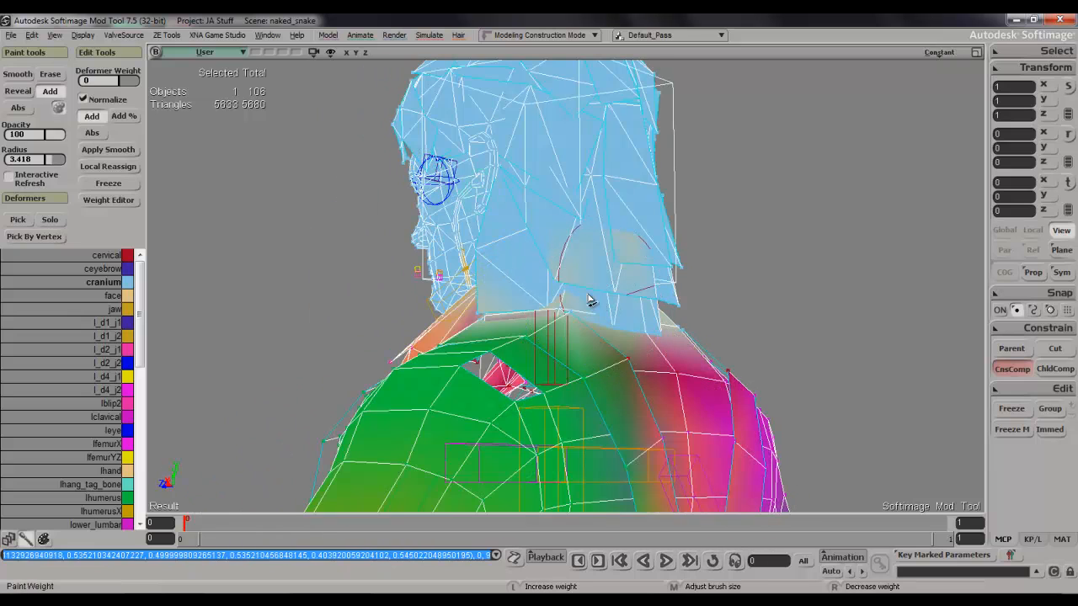
{"action": "left_click_drag", "start_coordinate": [587, 298], "coordinate": [531, 287]}
{"action": "left_click", "coordinate": [531, 291]}
Paint cranium weight over the hair behind the right ear, enlarging the brush radius to about 5.5.
{"action": "key", "text": "s"}
{"action": "mouse_move", "coordinate": [529, 292]}
{"action": "right_mouse_down"}
{"action": "mouse_move", "coordinate": [597, 298]}
{"action": "mouse_move", "coordinate": [479, 304]}
{"action": "mouse_move", "coordinate": [454, 236]}
{"action": "right_mouse_up"}
{"action": "key", "text": "s"}
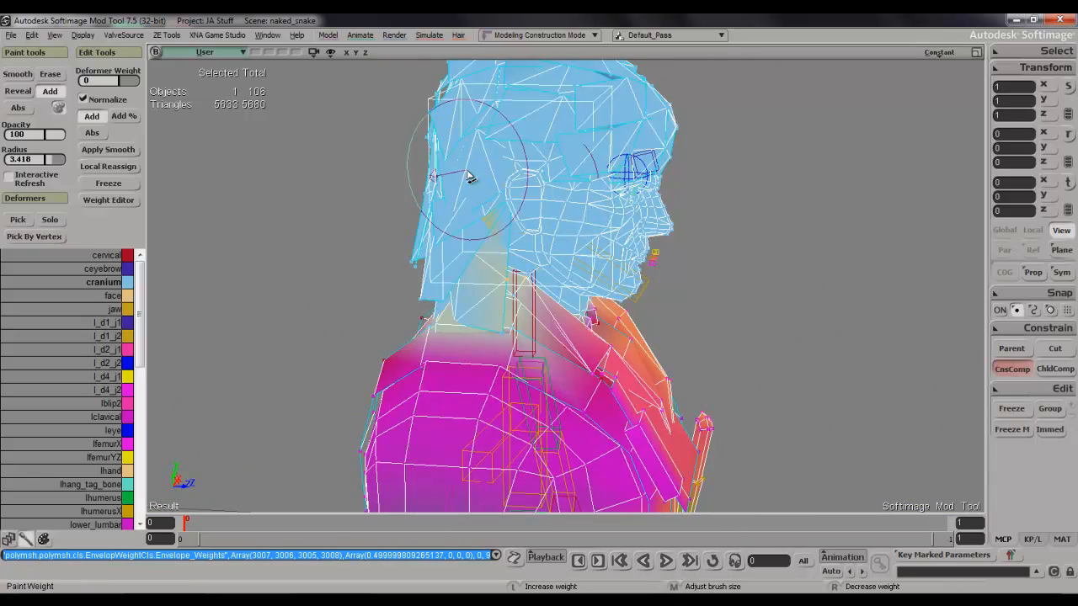
{"action": "left_click_drag", "start_coordinate": [500, 229], "coordinate": [528, 210]}
{"action": "key", "text": "s"}
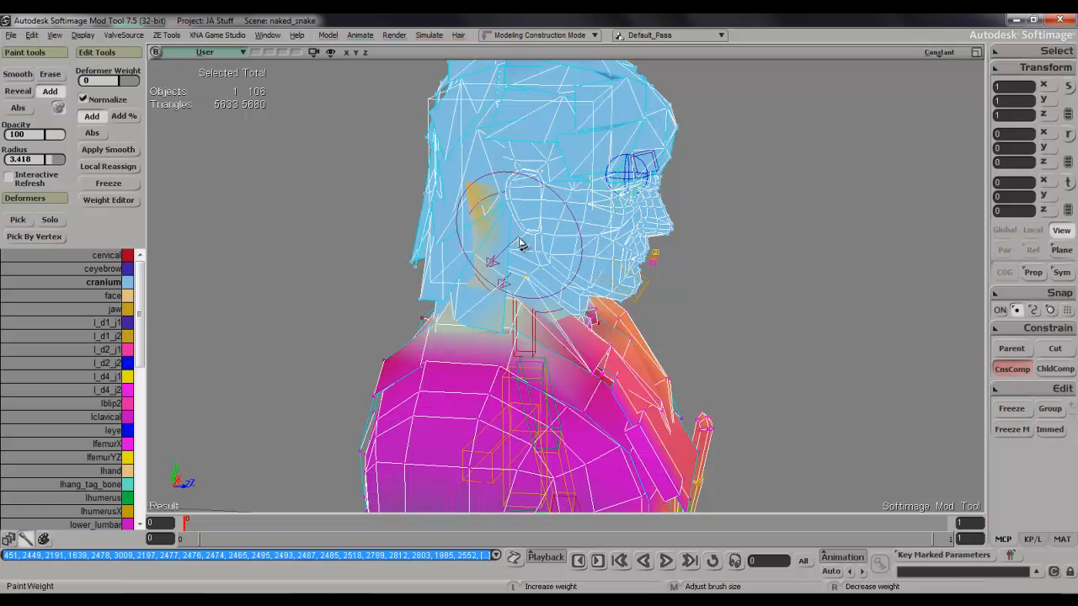
{"action": "mouse_move", "coordinate": [520, 251]}
{"action": "middle_mouse_down"}
{"action": "mouse_move", "coordinate": [544, 228]}
{"action": "mouse_move", "coordinate": [518, 242]}
{"action": "middle_mouse_up"}
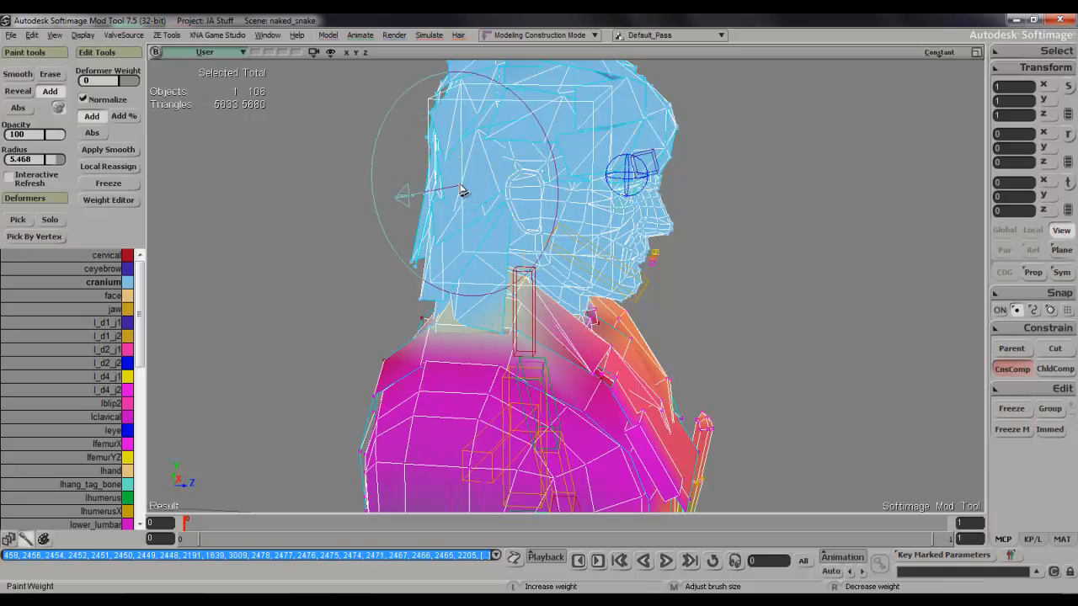
Fill the remaining hair on the back and left side of the head with cranium weight.
{"action": "key", "text": "s"}
{"action": "mouse_move", "coordinate": [462, 192]}
{"action": "right_mouse_down"}
{"action": "mouse_move", "coordinate": [609, 159]}
{"action": "mouse_move", "coordinate": [607, 176]}
{"action": "right_mouse_up"}
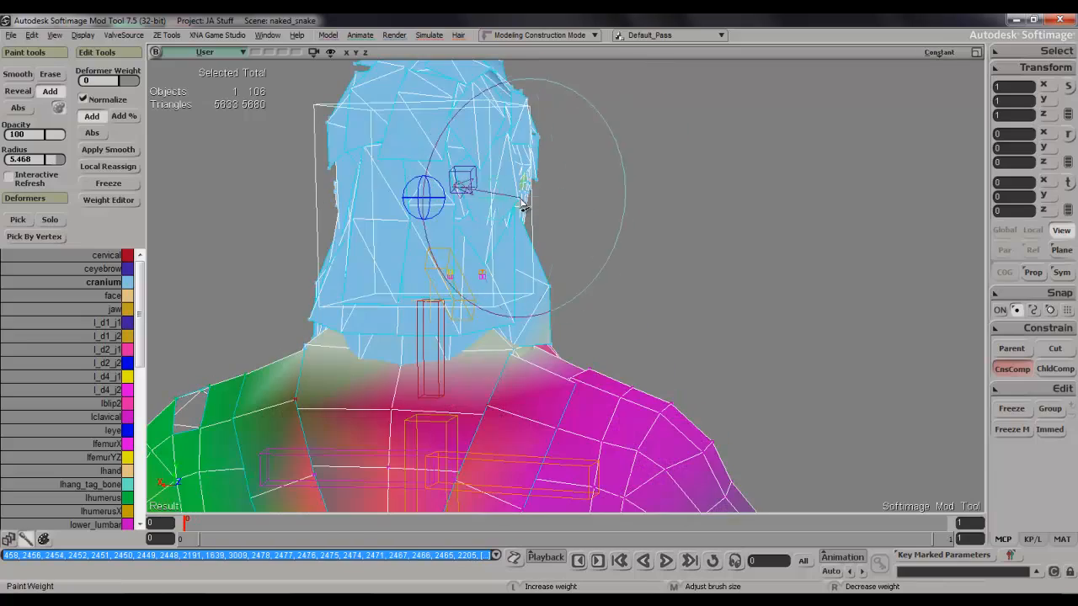
{"action": "key", "text": "s"}
{"action": "right_click_drag", "start_coordinate": [522, 196], "coordinate": [549, 202]}
{"action": "left_click_drag", "start_coordinate": [508, 202], "coordinate": [510, 224]}
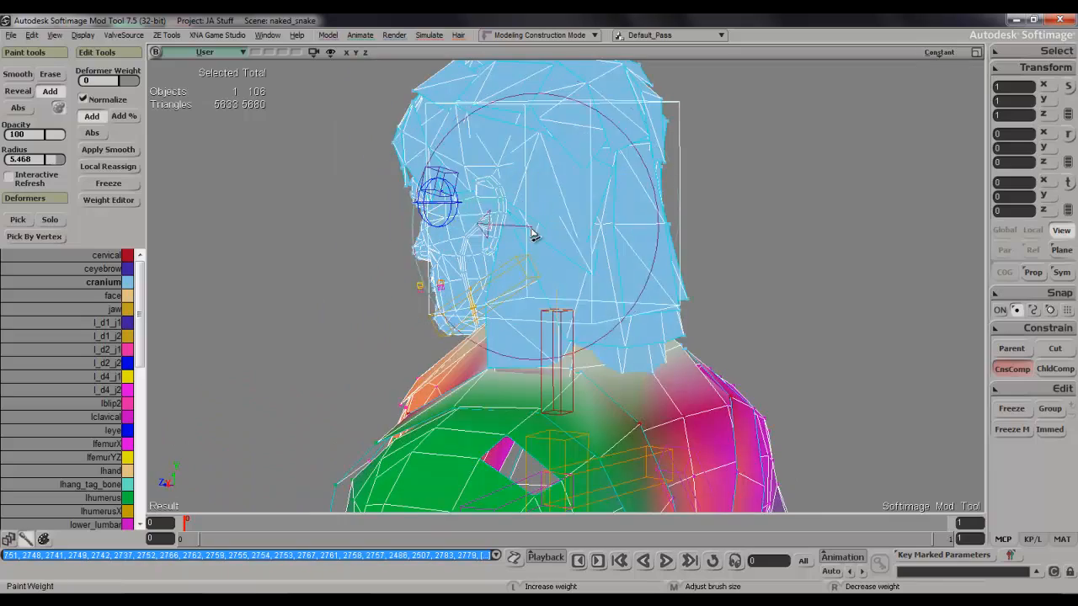
{"action": "key", "text": "s"}
{"action": "right_click_drag", "start_coordinate": [548, 233], "coordinate": [502, 217]}
{"action": "left_click_drag", "start_coordinate": [368, 216], "coordinate": [361, 229]}
Stop painting and select the mesh vertices of the upper head, from the hair down to the nose.
{"action": "key", "text": "s"}
{"action": "mouse_move", "coordinate": [364, 228]}
{"action": "right_mouse_down"}
{"action": "mouse_move", "coordinate": [488, 203]}
{"action": "mouse_move", "coordinate": [673, 213]}
{"action": "right_mouse_up"}
{"action": "scroll", "coordinate": [488, 202], "scroll_direction": "down", "scroll_amount": 4}
{"action": "key", "text": "s"}
{"action": "scroll", "coordinate": [674, 214], "scroll_direction": "up", "scroll_amount": 4}
{"action": "right_click_drag", "start_coordinate": [626, 272], "coordinate": [657, 299]}
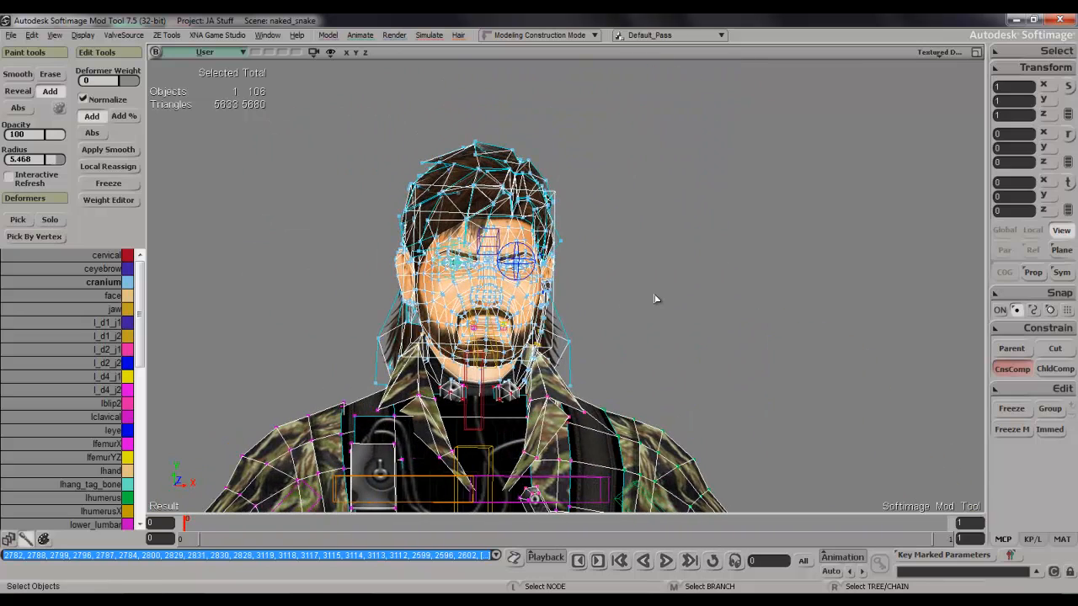
{"action": "key", "text": "t"}
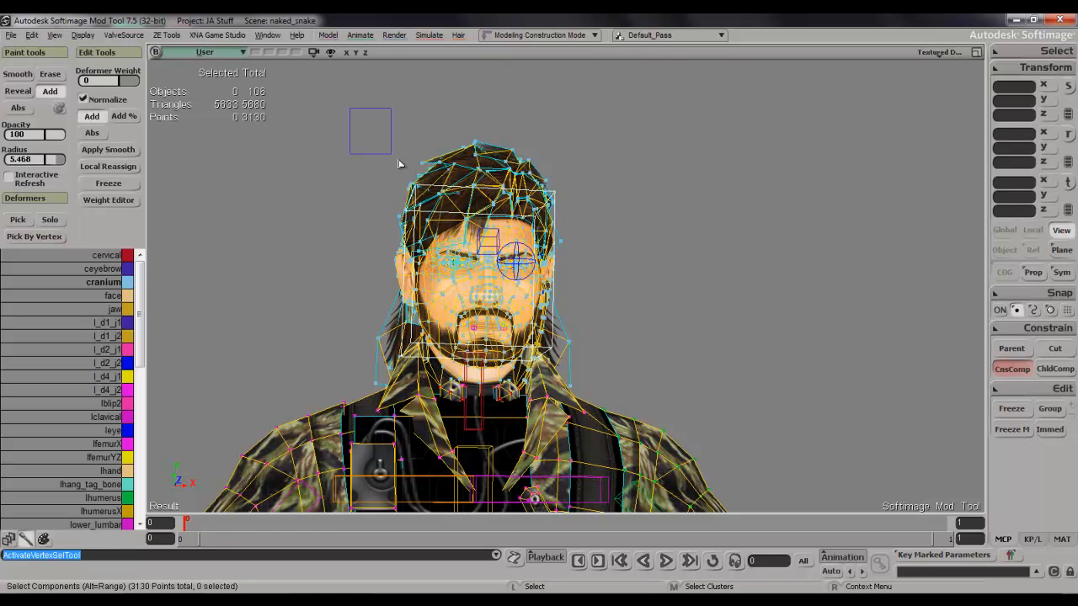
{"action": "left_click_drag", "start_coordinate": [640, 314], "coordinate": [642, 311]}
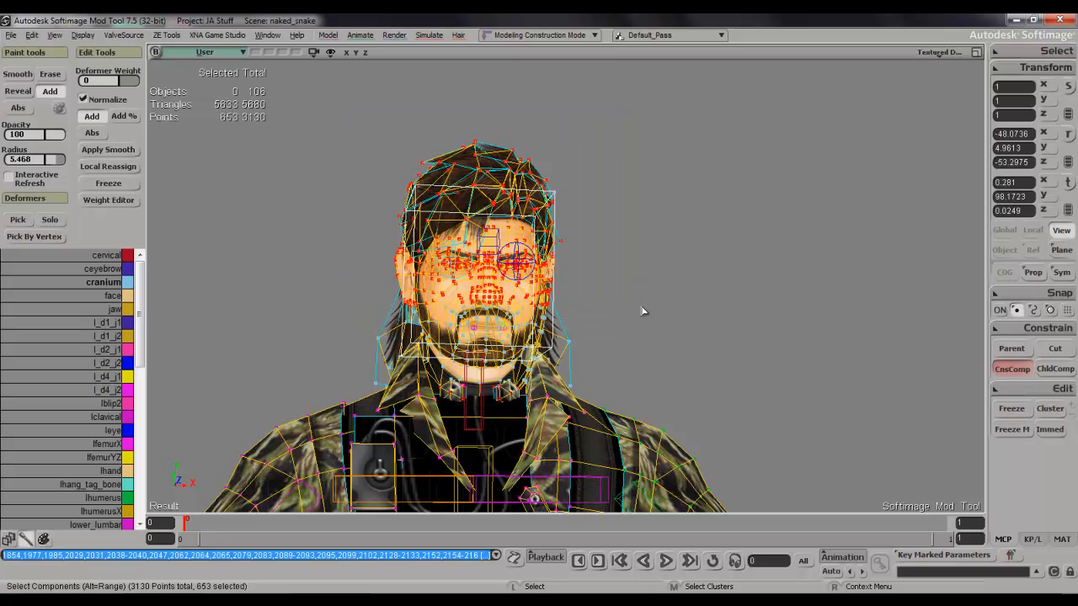
Inspect the selected vertices' cranium weights in the Weight Editor, close it and clear the selection.
{"action": "key", "text": "s"}
{"action": "mouse_move", "coordinate": [645, 287]}
{"action": "right_mouse_down"}
{"action": "mouse_move", "coordinate": [556, 289]}
{"action": "mouse_move", "coordinate": [657, 293]}
{"action": "right_mouse_up"}
{"action": "left_click", "coordinate": [108, 200]}
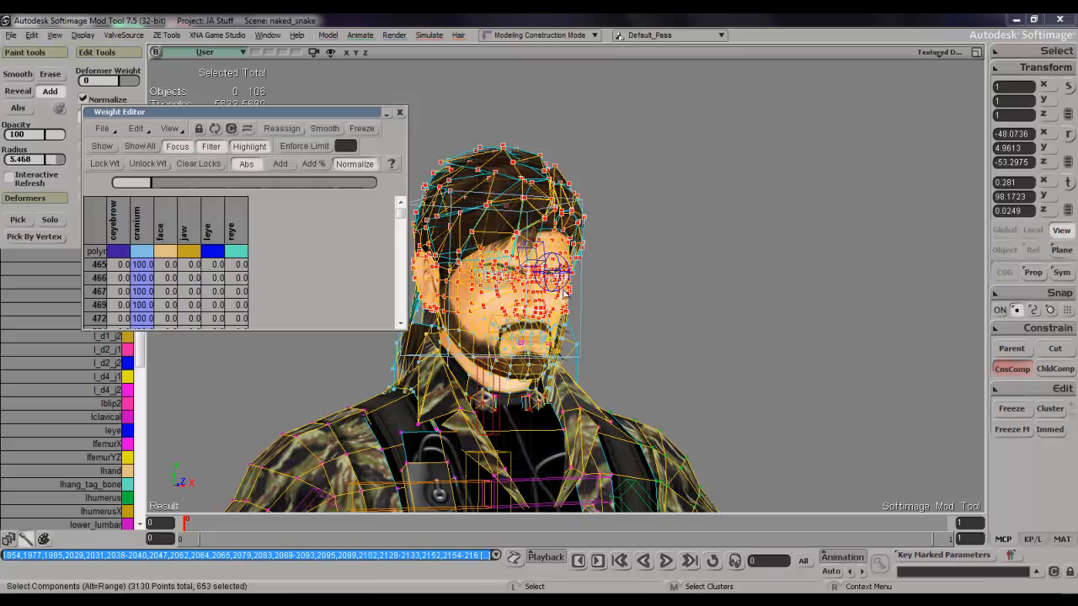
{"action": "left_click_drag", "start_coordinate": [401, 214], "coordinate": [396, 176]}
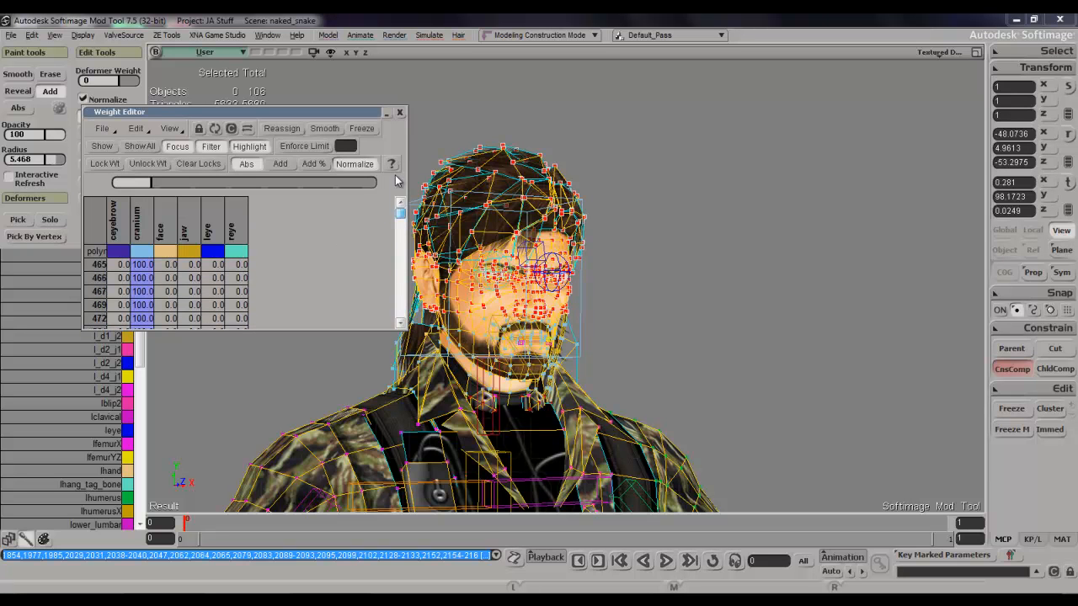
{"action": "left_click", "coordinate": [137, 223]}
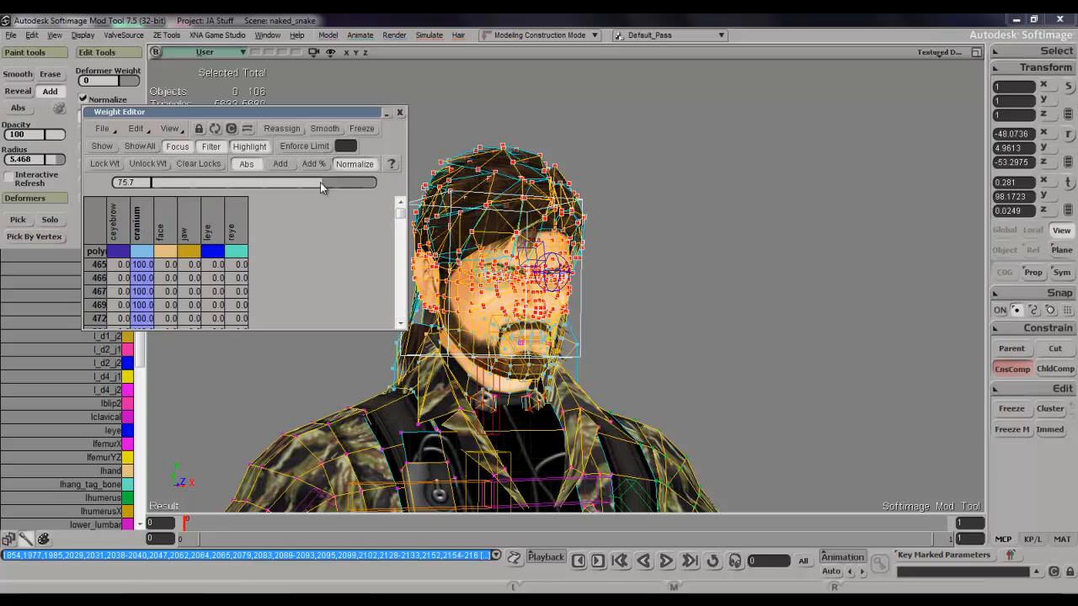
{"action": "left_click", "coordinate": [400, 112]}
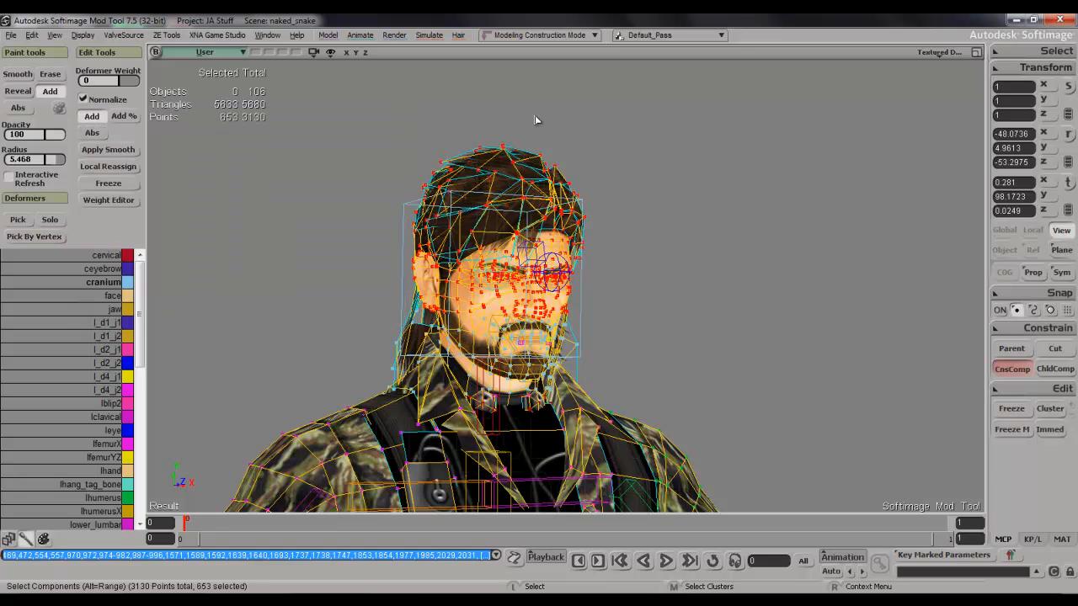
{"action": "left_click", "coordinate": [694, 245]}
Return to object selection and select the right humerus bone in the upper arm.
{"action": "key", "text": "s"}
{"action": "middle_click_drag", "start_coordinate": [695, 245], "coordinate": [627, 259]}
{"action": "left_click_drag", "start_coordinate": [628, 259], "coordinate": [635, 212]}
{"action": "key", "text": "s"}
{"action": "middle_click_drag", "start_coordinate": [635, 211], "coordinate": [620, 197]}
{"action": "left_click_drag", "start_coordinate": [621, 197], "coordinate": [630, 134]}
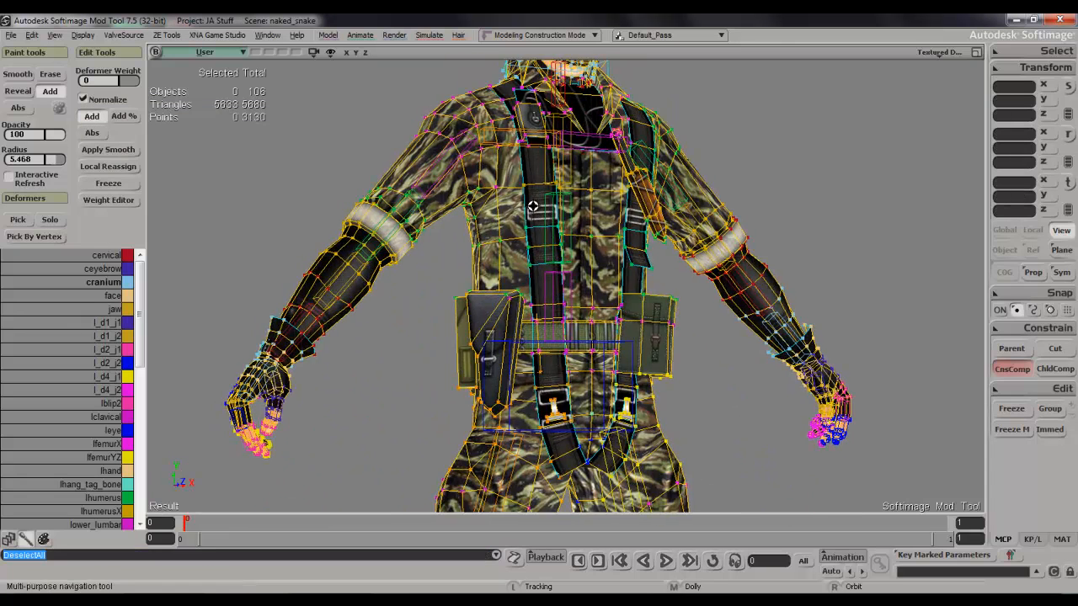
{"action": "left_click_drag", "start_coordinate": [534, 207], "coordinate": [569, 187]}
{"action": "key", "text": "s"}
{"action": "right_click_drag", "start_coordinate": [564, 195], "coordinate": [510, 238]}
{"action": "key", "text": "space"}
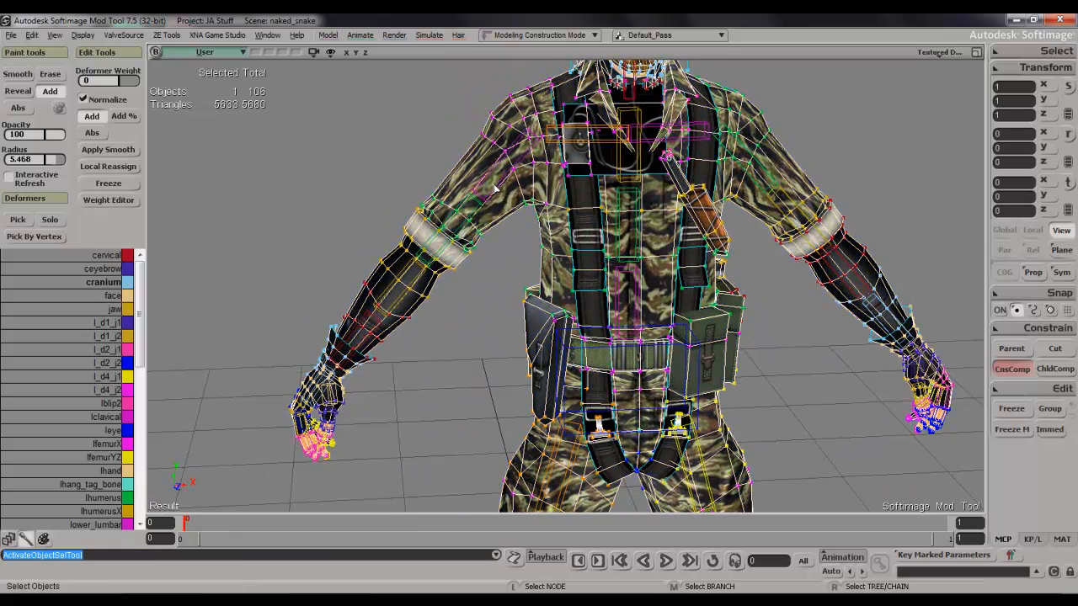
{"action": "right_click_drag", "start_coordinate": [528, 181], "coordinate": [531, 160]}
{"action": "middle_click_drag", "start_coordinate": [531, 160], "coordinate": [555, 135]}
{"action": "key", "text": "s"}
{"action": "left_click_drag", "start_coordinate": [551, 122], "coordinate": [554, 283]}
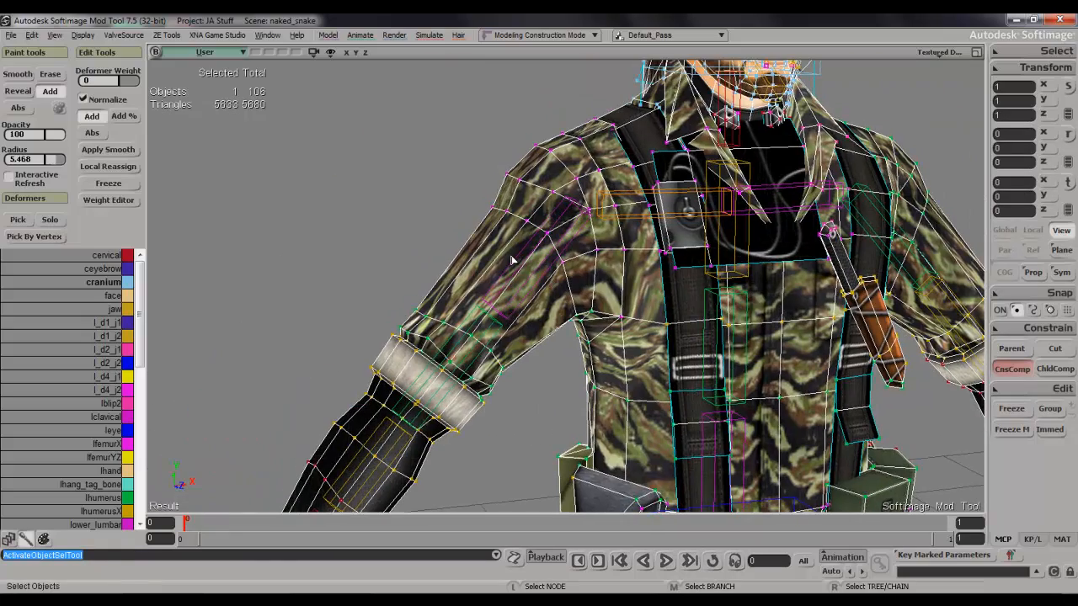
{"action": "left_click", "coordinate": [517, 259]}
Rotate the right humerus bone to raise the arm to roughly horizontal.
{"action": "key", "text": "s"}
{"action": "right_click_drag", "start_coordinate": [522, 256], "coordinate": [568, 203]}
{"action": "left_click_drag", "start_coordinate": [567, 202], "coordinate": [560, 255]}
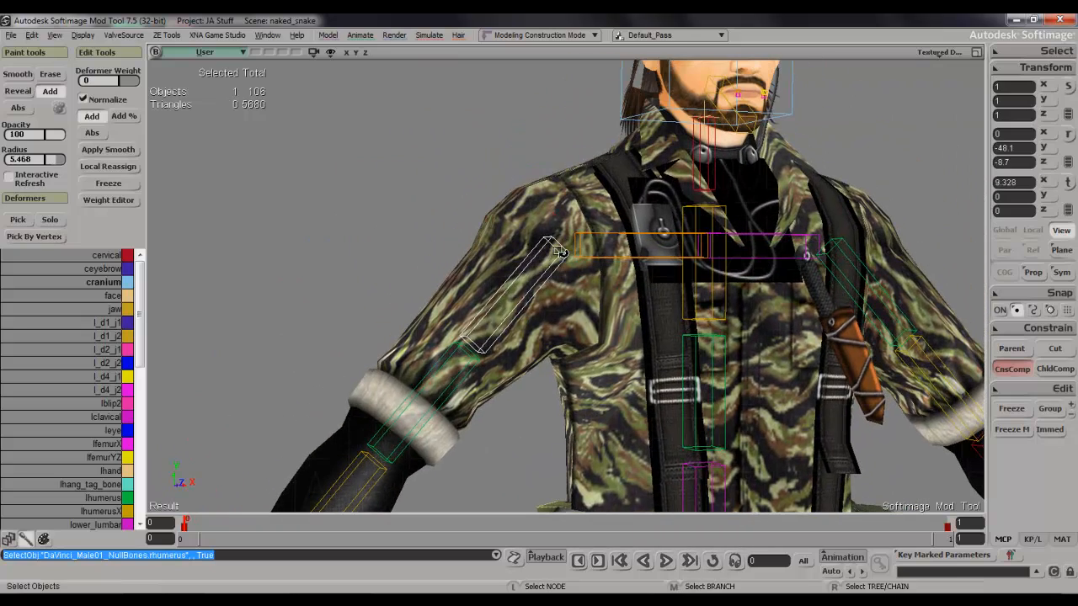
{"action": "key", "text": "c"}
{"action": "left_click_drag", "start_coordinate": [478, 225], "coordinate": [503, 170]}
{"action": "key", "text": "s"}
{"action": "right_click_drag", "start_coordinate": [507, 230], "coordinate": [555, 209]}
Select the character mesh and paint lower_lumbar weight over the right-hip holster with a brush radius of 10.
{"action": "left_click", "coordinate": [492, 198]}
{"action": "key", "text": "s"}
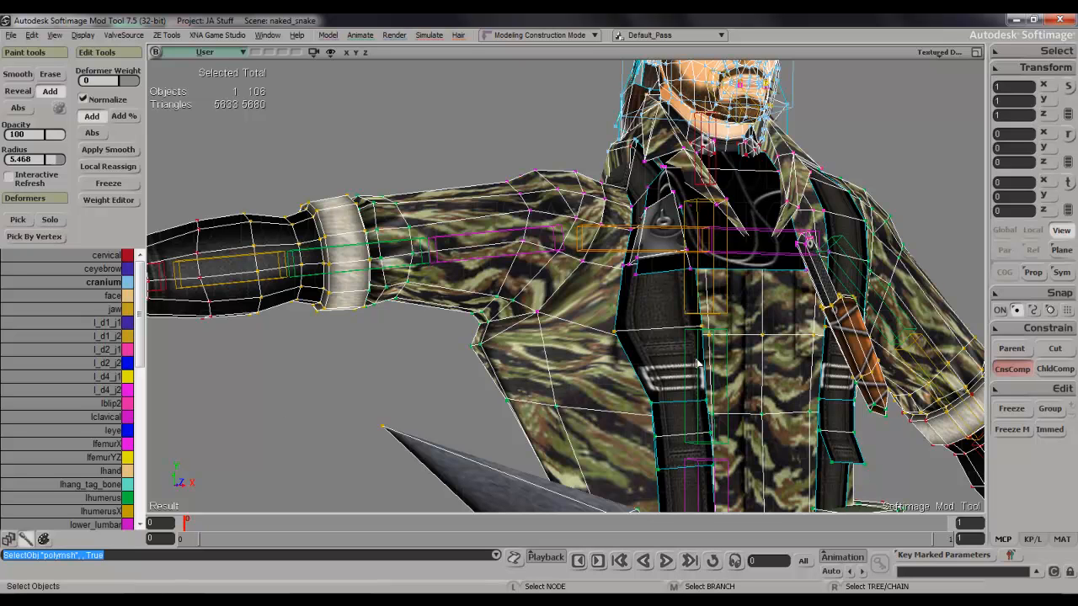
{"action": "left_click_drag", "start_coordinate": [524, 425], "coordinate": [518, 297]}
{"action": "middle_click_drag", "start_coordinate": [519, 297], "coordinate": [512, 328]}
{"action": "right_click_drag", "start_coordinate": [512, 328], "coordinate": [599, 385]}
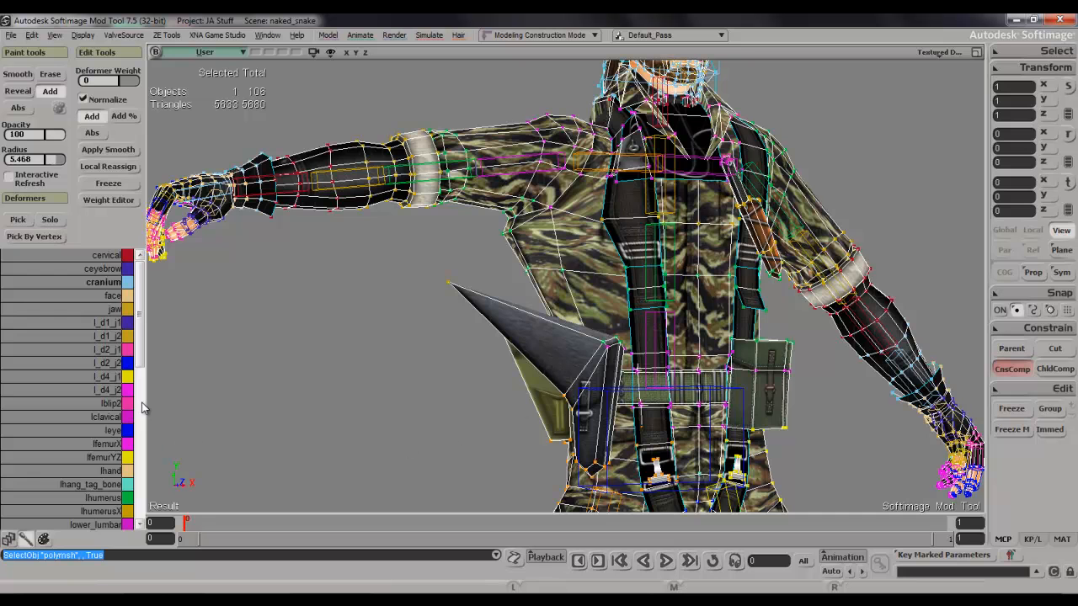
{"action": "left_click_drag", "start_coordinate": [144, 383], "coordinate": [139, 428]}
{"action": "left_click", "coordinate": [118, 420]}
{"action": "key", "text": "w"}
{"action": "middle_click_drag", "start_coordinate": [567, 381], "coordinate": [599, 365]}
{"action": "mouse_move", "coordinate": [597, 366]}
{"action": "left_mouse_down"}
{"action": "mouse_move", "coordinate": [573, 368]}
{"action": "mouse_move", "coordinate": [597, 364]}
{"action": "mouse_move", "coordinate": [581, 365]}
{"action": "left_mouse_up"}
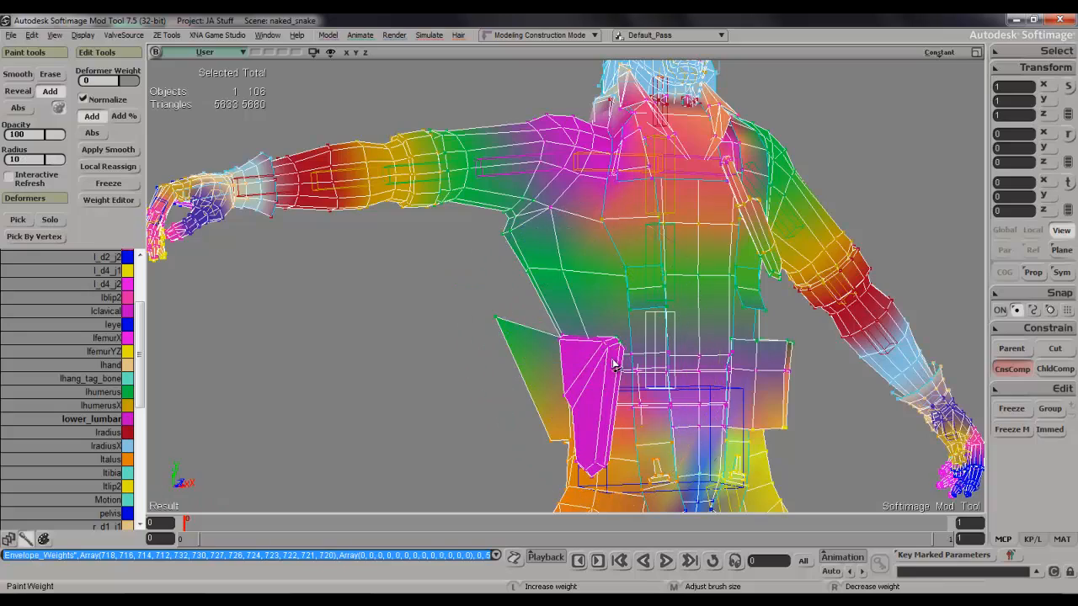
Paint lower_lumbar weight over the pouches behind the holster on the right hip.
{"action": "key", "text": "space"}
{"action": "key", "text": "s"}
{"action": "right_click_drag", "start_coordinate": [594, 459], "coordinate": [653, 446]}
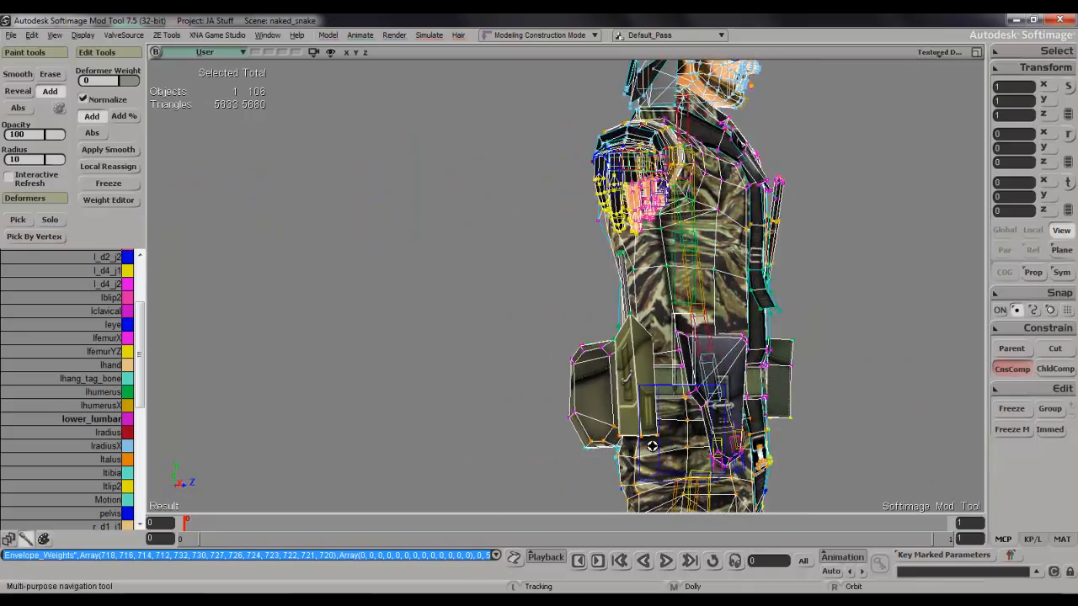
{"action": "key", "text": "w"}
{"action": "mouse_move", "coordinate": [649, 380]}
{"action": "left_mouse_down"}
{"action": "mouse_move", "coordinate": [637, 365]}
{"action": "mouse_move", "coordinate": [634, 383]}
{"action": "left_mouse_up"}
{"action": "key", "text": "space"}
{"action": "key", "text": "s"}
{"action": "right_click_drag", "start_coordinate": [634, 385], "coordinate": [710, 354]}
{"action": "key", "text": "w"}
{"action": "left_click_drag", "start_coordinate": [620, 413], "coordinate": [583, 412]}
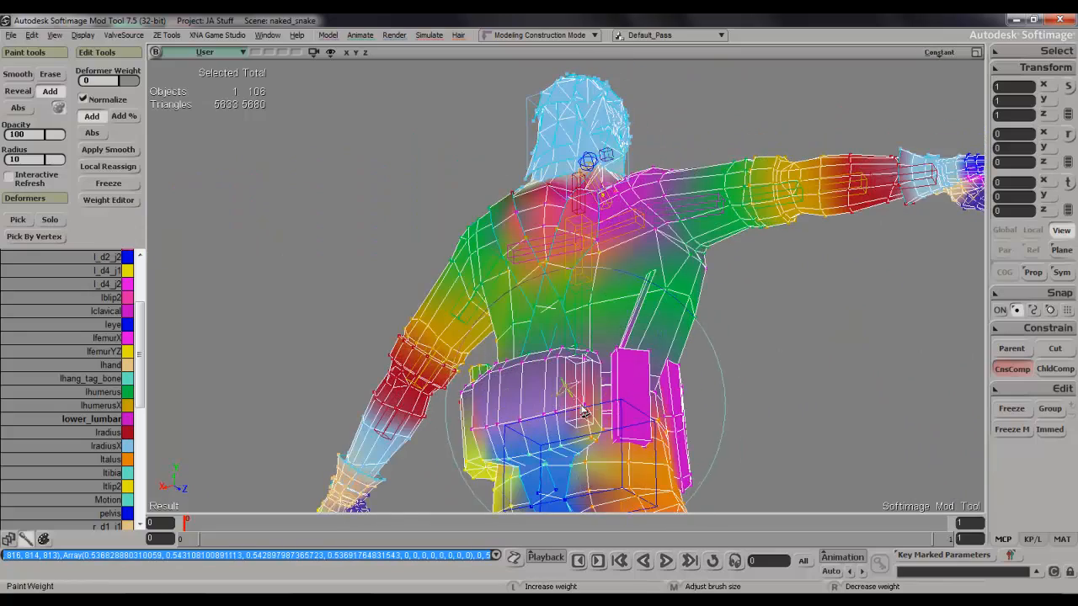
Paint lower_lumbar weight over the large pouch on the back of the belt.
{"action": "key", "text": "space"}
{"action": "key", "text": "s"}
{"action": "right_click_drag", "start_coordinate": [592, 407], "coordinate": [584, 424]}
{"action": "key", "text": "w"}
{"action": "left_click_drag", "start_coordinate": [508, 403], "coordinate": [524, 398]}
{"action": "key", "text": "s"}
{"action": "mouse_move", "coordinate": [523, 397]}
{"action": "right_mouse_down"}
{"action": "mouse_move", "coordinate": [544, 380]}
{"action": "mouse_move", "coordinate": [603, 433]}
{"action": "right_mouse_up"}
{"action": "key", "text": "w"}
{"action": "left_click_drag", "start_coordinate": [586, 463], "coordinate": [581, 455]}
{"action": "key", "text": "s"}
{"action": "mouse_move", "coordinate": [581, 454]}
{"action": "right_mouse_down"}
{"action": "mouse_move", "coordinate": [623, 455]}
{"action": "mouse_move", "coordinate": [674, 483]}
{"action": "right_mouse_up"}
{"action": "key", "text": "w"}
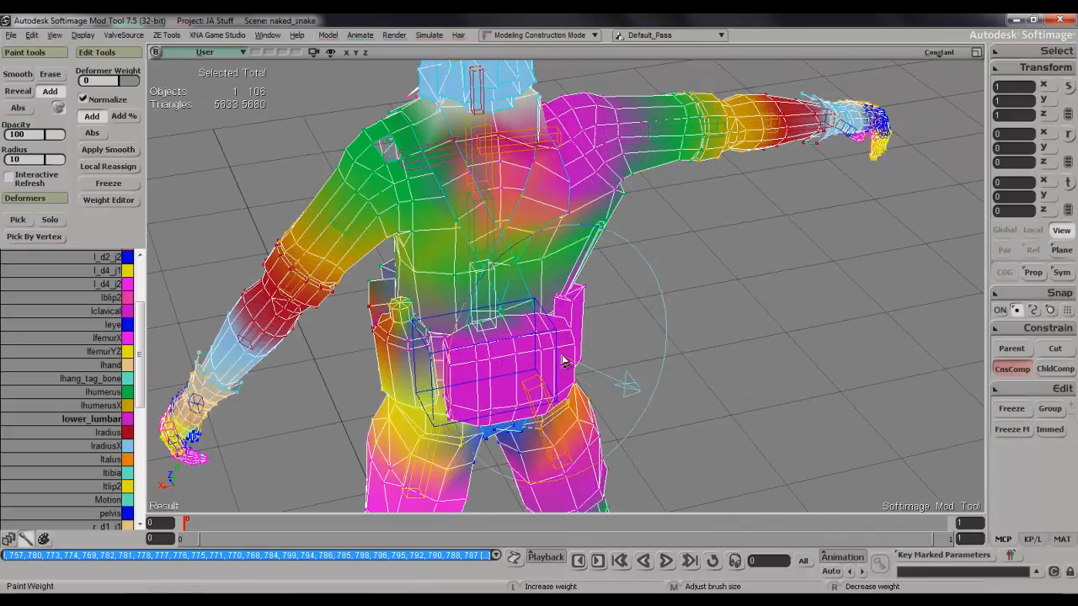
{"action": "left_click_drag", "start_coordinate": [476, 358], "coordinate": [471, 362]}
{"action": "key", "text": "s"}
{"action": "mouse_move", "coordinate": [472, 362]}
{"action": "right_mouse_down"}
{"action": "mouse_move", "coordinate": [518, 371]}
{"action": "mouse_move", "coordinate": [508, 391]}
{"action": "right_mouse_up"}
Paint lower_lumbar weight over the canteen on the left hip and the adjoining side of the back pouch.
{"action": "key", "text": "w"}
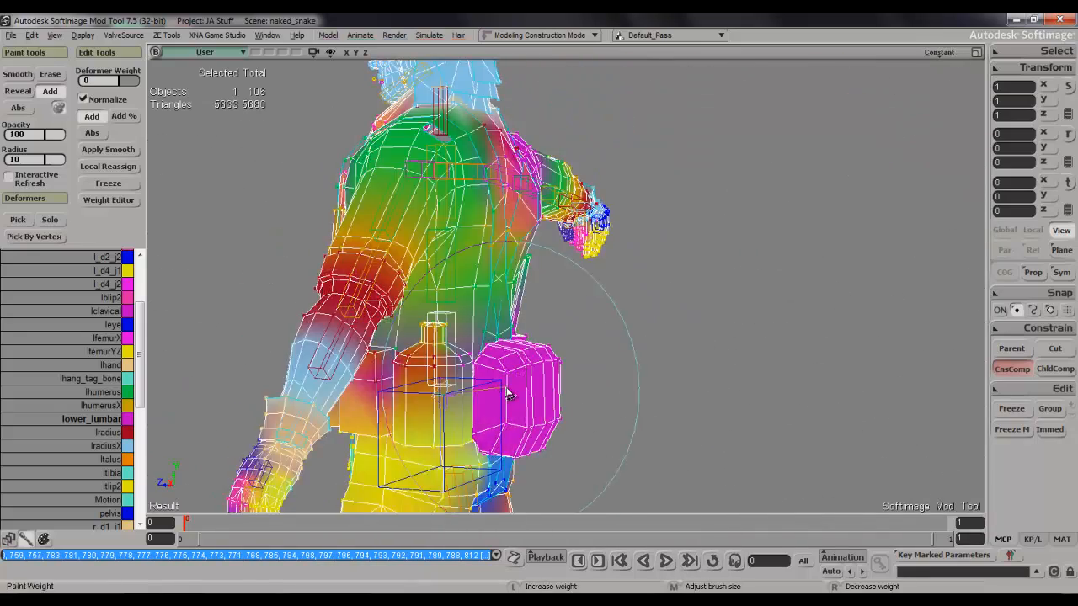
{"action": "left_click_drag", "start_coordinate": [501, 425], "coordinate": [477, 419]}
{"action": "left_click_drag", "start_coordinate": [426, 368], "coordinate": [427, 363]}
{"action": "key", "text": "s"}
{"action": "mouse_move", "coordinate": [428, 363]}
{"action": "right_mouse_down"}
{"action": "mouse_move", "coordinate": [404, 380]}
{"action": "mouse_move", "coordinate": [421, 310]}
{"action": "right_mouse_up"}
{"action": "key", "text": "w"}
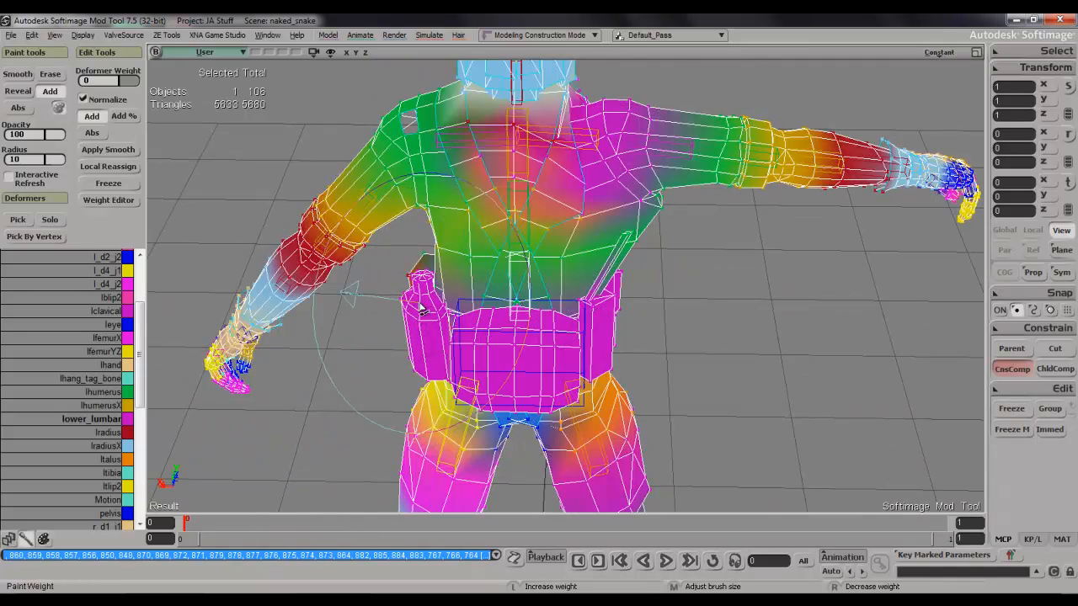
{"action": "left_click_drag", "start_coordinate": [421, 285], "coordinate": [422, 289]}
{"action": "key", "text": "s"}
{"action": "mouse_move", "coordinate": [423, 289]}
{"action": "right_mouse_down"}
{"action": "mouse_move", "coordinate": [414, 308]}
{"action": "mouse_move", "coordinate": [421, 288]}
{"action": "right_mouse_up"}
{"action": "key", "text": "w"}
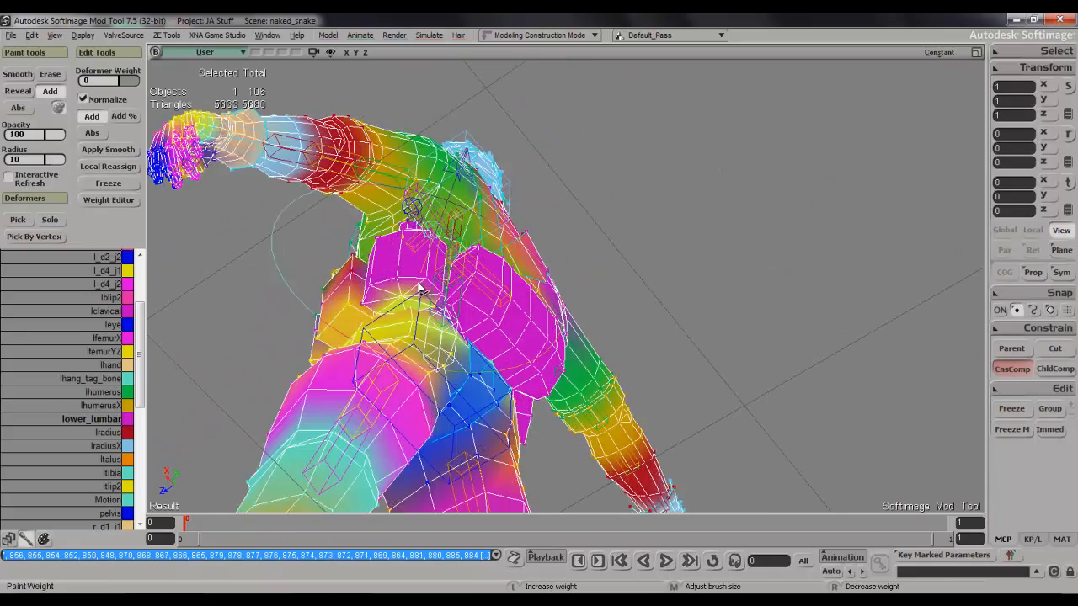
Paint lower_lumbar weight over the canteen's underside and the pouch beside it on the left hip.
{"action": "left_click_drag", "start_coordinate": [408, 292], "coordinate": [409, 296]}
{"action": "key", "text": "s"}
{"action": "mouse_move", "coordinate": [409, 296]}
{"action": "right_mouse_down"}
{"action": "mouse_move", "coordinate": [484, 315]}
{"action": "mouse_move", "coordinate": [524, 253]}
{"action": "right_mouse_up"}
{"action": "key", "text": "w"}
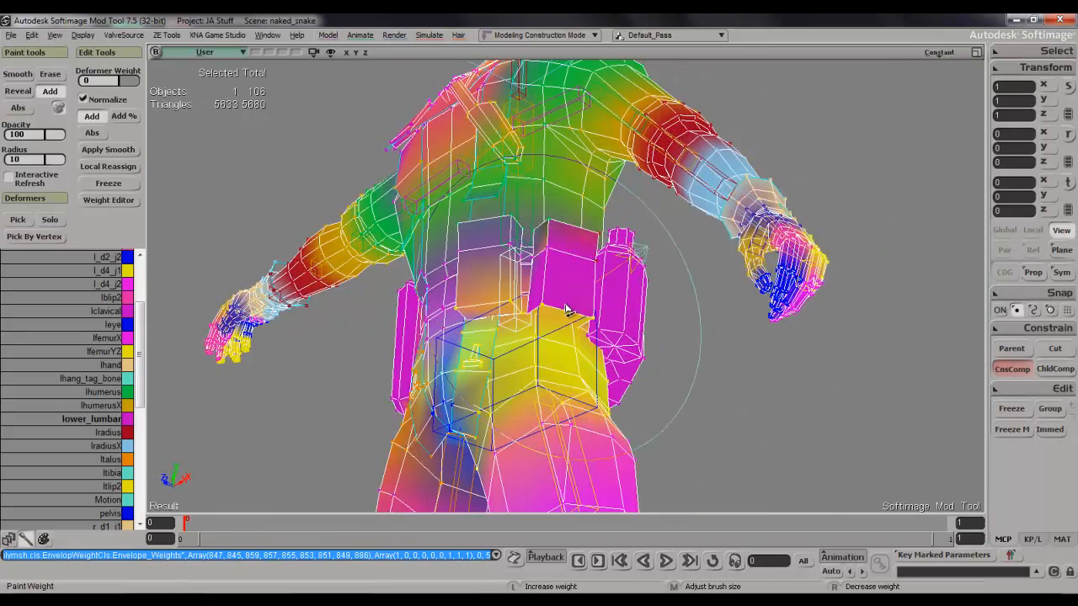
{"action": "left_click_drag", "start_coordinate": [564, 271], "coordinate": [566, 273]}
{"action": "key", "text": "s"}
{"action": "right_click_drag", "start_coordinate": [565, 273], "coordinate": [565, 474]}
{"action": "key", "text": "w"}
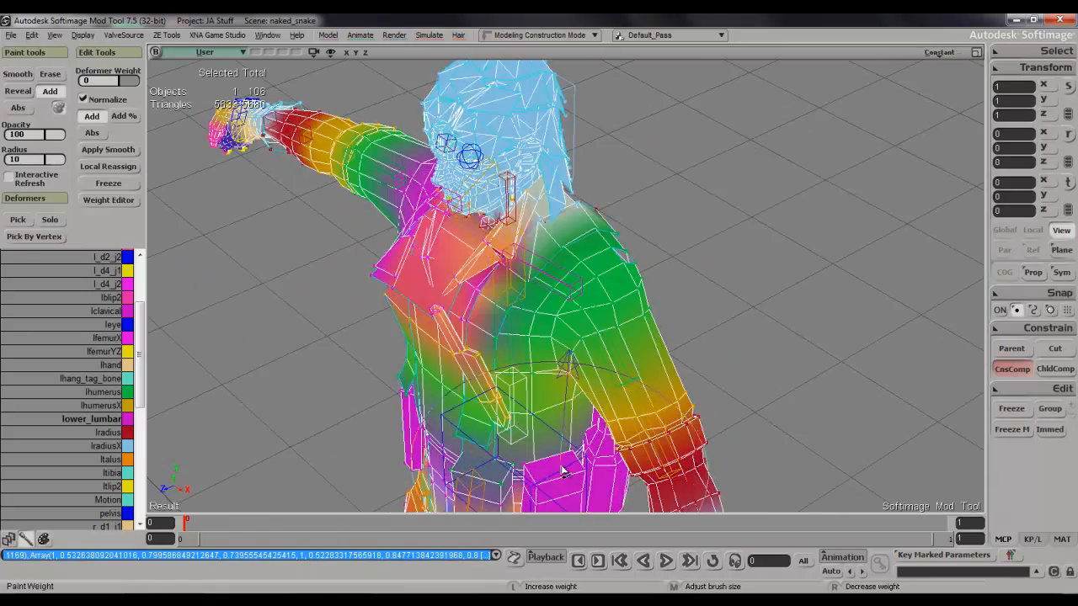
{"action": "left_click_drag", "start_coordinate": [556, 479], "coordinate": [553, 479]}
Paint lower_lumbar weight over the front pouch on the left side of the belt.
{"action": "left_click_drag", "start_coordinate": [479, 482], "coordinate": [488, 496]}
{"action": "key", "text": "s"}
{"action": "right_click_drag", "start_coordinate": [489, 497], "coordinate": [524, 247]}
{"action": "key", "text": "w"}
{"action": "left_click_drag", "start_coordinate": [556, 220], "coordinate": [557, 222]}
{"action": "key", "text": "s"}
{"action": "mouse_move", "coordinate": [558, 223]}
{"action": "right_mouse_down"}
{"action": "mouse_move", "coordinate": [645, 257]}
{"action": "mouse_move", "coordinate": [787, 368]}
{"action": "mouse_move", "coordinate": [434, 394]}
{"action": "right_mouse_up"}
{"action": "key", "text": "w"}
{"action": "key", "text": "s"}
{"action": "key", "text": "w"}
{"action": "left_click_drag", "start_coordinate": [421, 385], "coordinate": [423, 391]}
{"action": "key", "text": "s"}
{"action": "mouse_move", "coordinate": [424, 391]}
{"action": "right_mouse_down"}
{"action": "mouse_move", "coordinate": [544, 357]}
{"action": "mouse_move", "coordinate": [434, 398]}
{"action": "right_mouse_up"}
{"action": "key", "text": "w"}
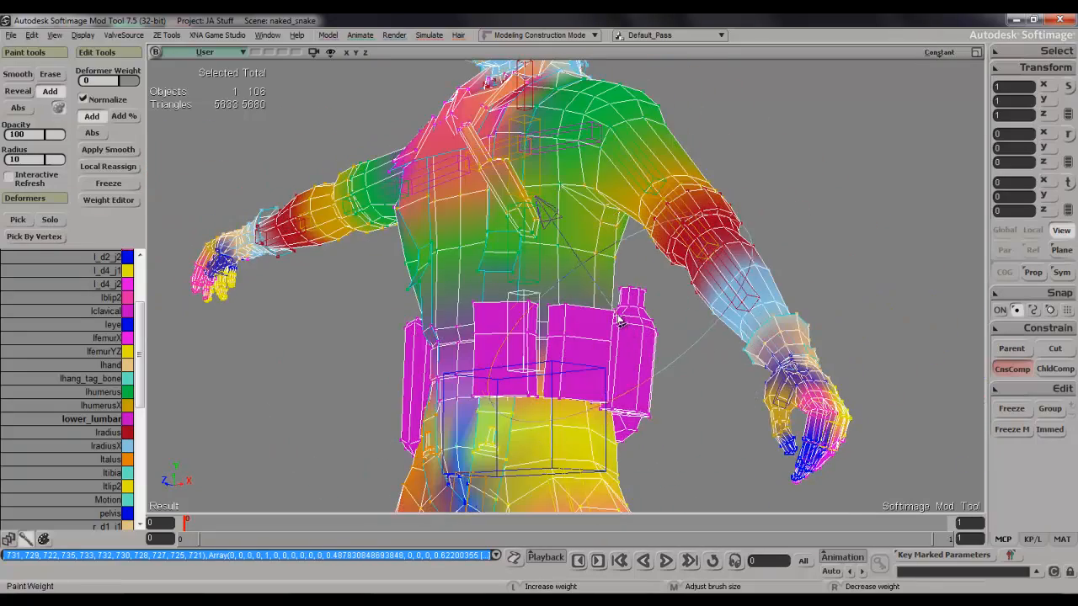
Touch up the lower_lumbar weight on the canteen and neighbouring belt gear.
{"action": "left_click_drag", "start_coordinate": [619, 329], "coordinate": [623, 354]}
{"action": "key", "text": "s"}
{"action": "mouse_move", "coordinate": [623, 354]}
{"action": "right_mouse_down"}
{"action": "mouse_move", "coordinate": [579, 319]}
{"action": "mouse_move", "coordinate": [576, 337]}
{"action": "right_mouse_up"}
{"action": "key", "text": "w"}
{"action": "left_click_drag", "start_coordinate": [566, 357], "coordinate": [570, 346]}
{"action": "key", "text": "s"}
{"action": "right_click_drag", "start_coordinate": [570, 345], "coordinate": [746, 357]}
Fill the remaining spots on the back pouch and right-hip gear with lower_lumbar weight.
{"action": "key", "text": "w"}
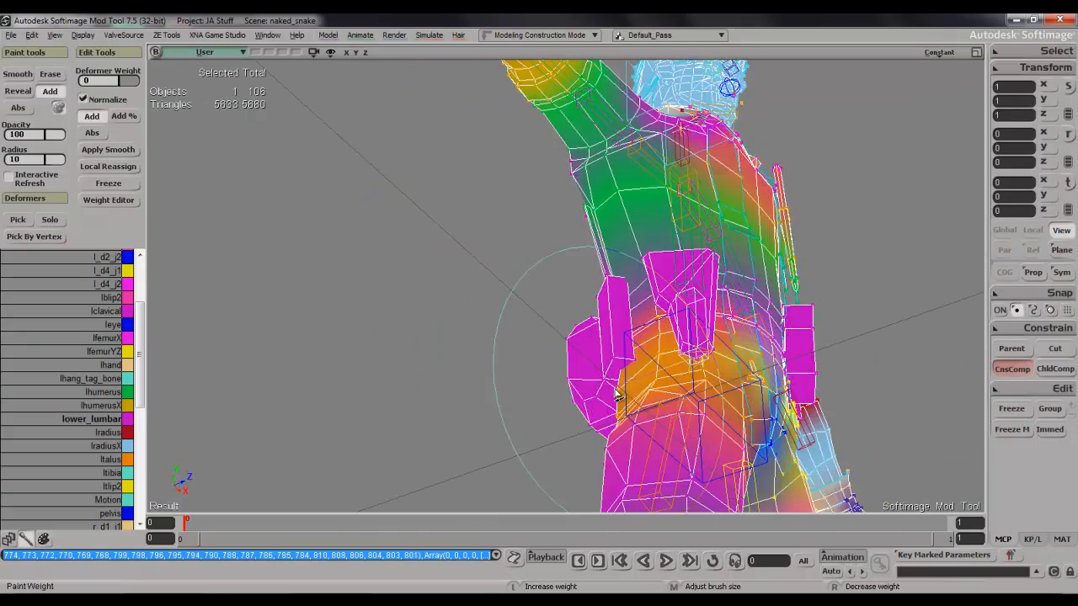
{"action": "left_click_drag", "start_coordinate": [611, 400], "coordinate": [613, 395]}
{"action": "key", "text": "s"}
{"action": "mouse_move", "coordinate": [613, 394]}
{"action": "right_mouse_down"}
{"action": "mouse_move", "coordinate": [703, 406]}
{"action": "mouse_move", "coordinate": [749, 472]}
{"action": "mouse_move", "coordinate": [644, 438]}
{"action": "right_mouse_up"}
{"action": "key", "text": "w"}
{"action": "left_click_drag", "start_coordinate": [574, 283], "coordinate": [549, 276]}
{"action": "key", "text": "s"}
{"action": "mouse_move", "coordinate": [550, 276]}
{"action": "right_mouse_down"}
{"action": "mouse_move", "coordinate": [665, 252]}
{"action": "mouse_move", "coordinate": [767, 347]}
{"action": "right_mouse_up"}
{"action": "key", "text": "w"}
{"action": "left_click_drag", "start_coordinate": [517, 413], "coordinate": [522, 399]}
{"action": "key", "text": "s"}
{"action": "mouse_move", "coordinate": [522, 392]}
{"action": "right_mouse_down"}
{"action": "mouse_move", "coordinate": [509, 278]}
{"action": "mouse_move", "coordinate": [416, 334]}
{"action": "mouse_move", "coordinate": [373, 284]}
{"action": "mouse_move", "coordinate": [282, 290]}
{"action": "right_mouse_up"}
Leave weight painting and reselect the character mesh as a tree.
{"action": "key", "text": "s"}
{"action": "left_click_drag", "start_coordinate": [640, 231], "coordinate": [534, 165]}
{"action": "scroll", "coordinate": [542, 219], "scroll_direction": "down", "scroll_amount": 2}
{"action": "key", "text": "s"}
{"action": "left_click_drag", "start_coordinate": [543, 230], "coordinate": [641, 316]}
{"action": "right_click", "coordinate": [644, 319]}
Make upper_lumbar the active deformer and shrink the weight brush radius to about 2.9.
{"action": "key", "text": "s"}
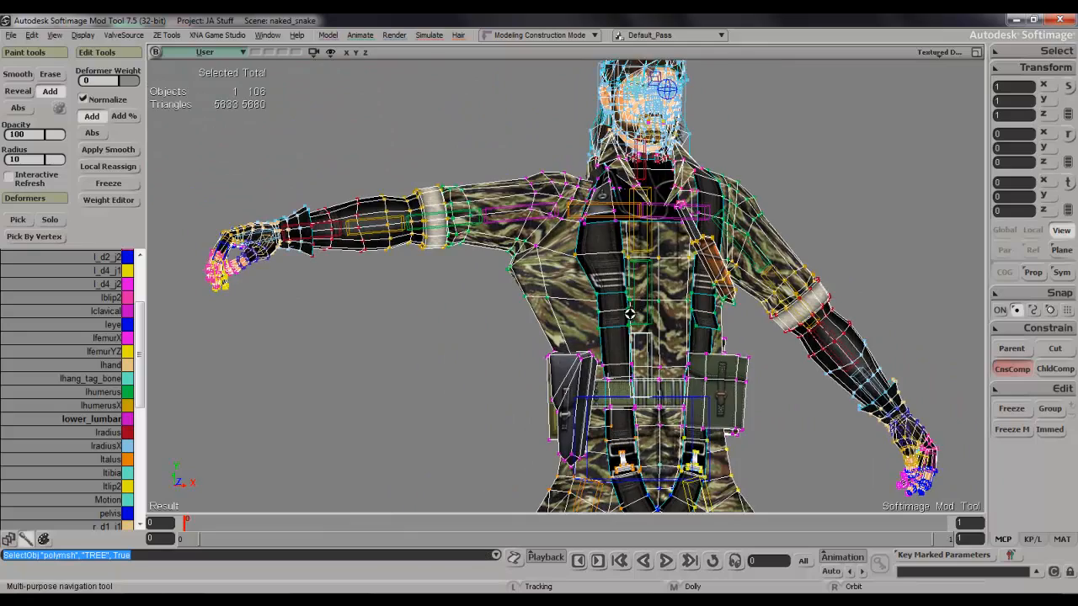
{"action": "right_click_drag", "start_coordinate": [634, 313], "coordinate": [674, 325]}
{"action": "middle_click_drag", "start_coordinate": [673, 325], "coordinate": [648, 331]}
{"action": "right_click_drag", "start_coordinate": [648, 331], "coordinate": [615, 339]}
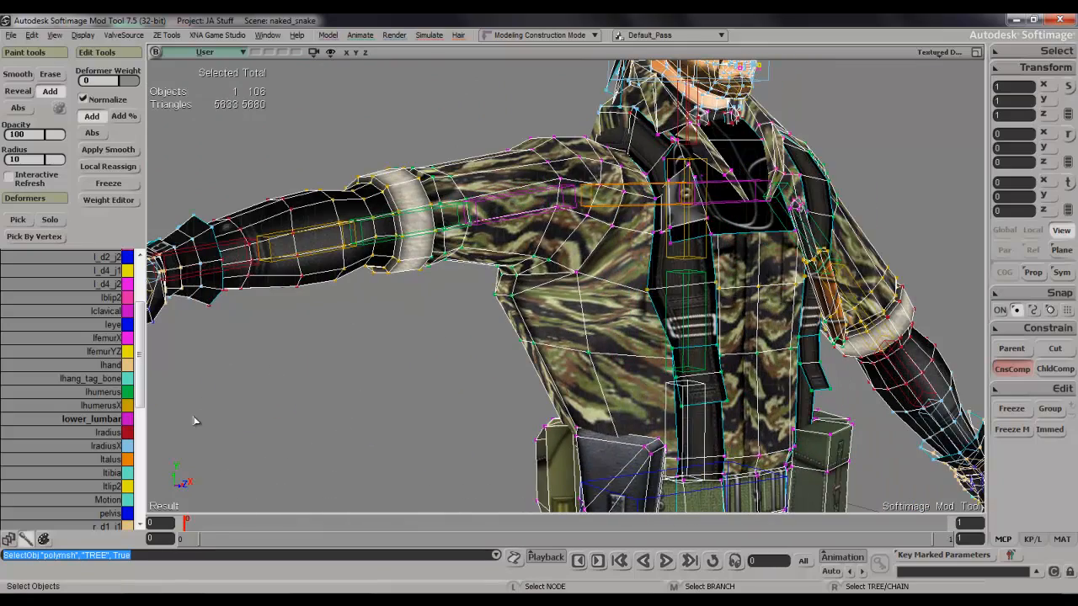
{"action": "left_click_drag", "start_coordinate": [139, 406], "coordinate": [139, 516]}
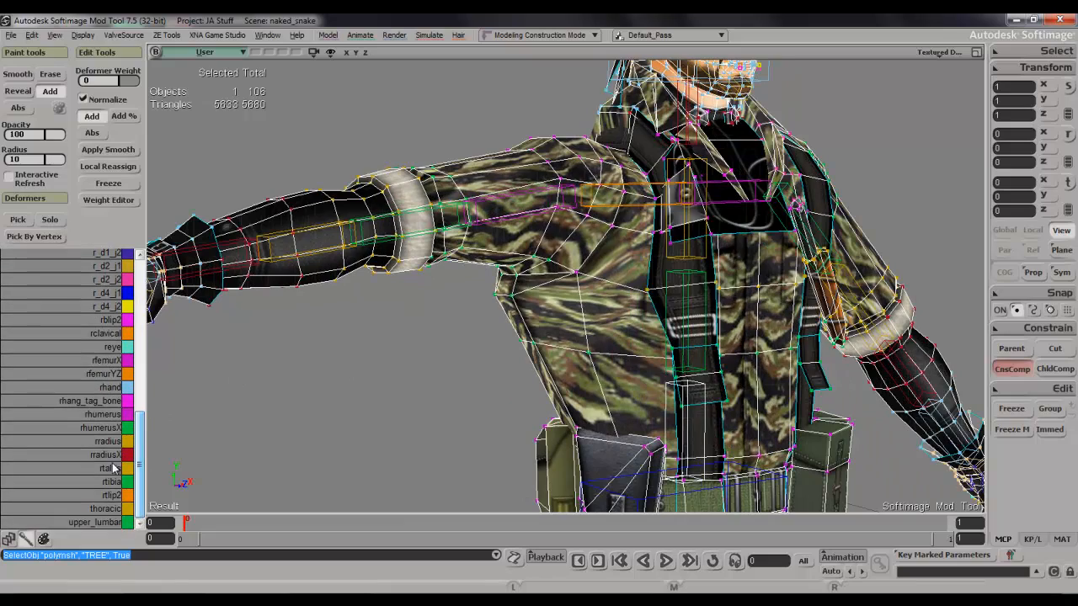
{"action": "left_click", "coordinate": [100, 523]}
{"action": "key", "text": "s"}
{"action": "mouse_move", "coordinate": [645, 345]}
{"action": "right_mouse_down"}
{"action": "mouse_move", "coordinate": [621, 330]}
{"action": "mouse_move", "coordinate": [640, 329]}
{"action": "right_mouse_up"}
{"action": "key", "text": "w"}
{"action": "middle_click_drag", "start_coordinate": [527, 324], "coordinate": [508, 358]}
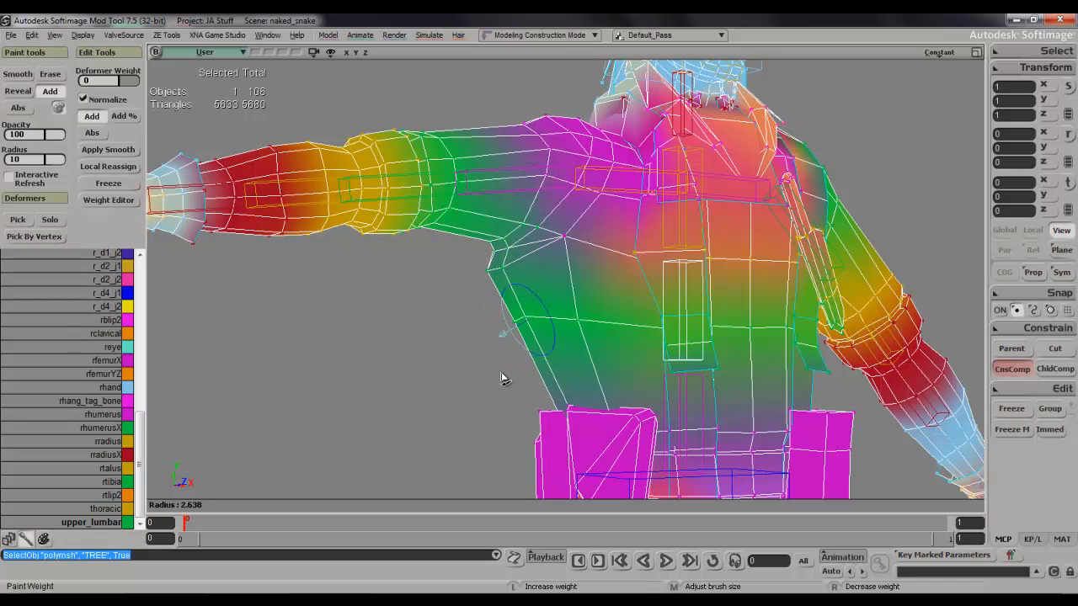
Set the brush opacity to 10.345 and lightly paint upper_lumbar weight along the torso's right side below the armpit.
{"action": "key", "text": "Escape"}
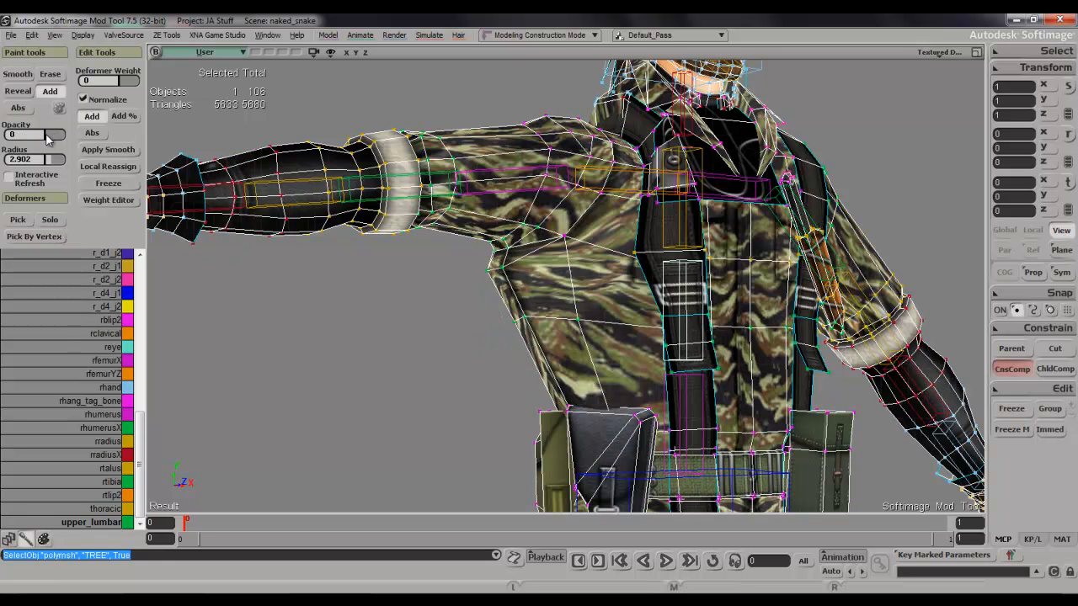
{"action": "key", "text": "w"}
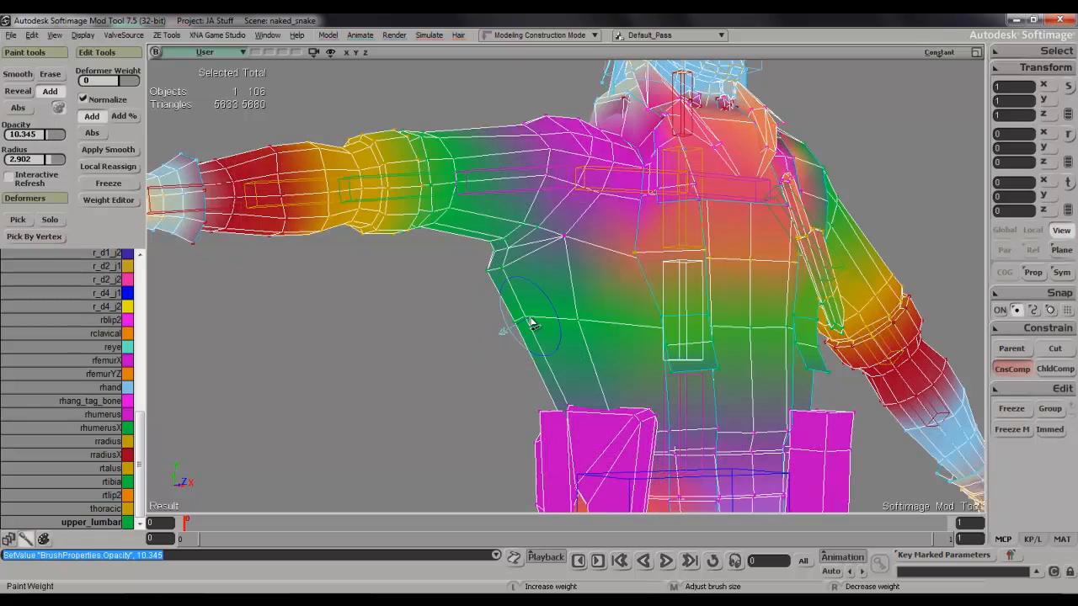
{"action": "key", "text": "Escape"}
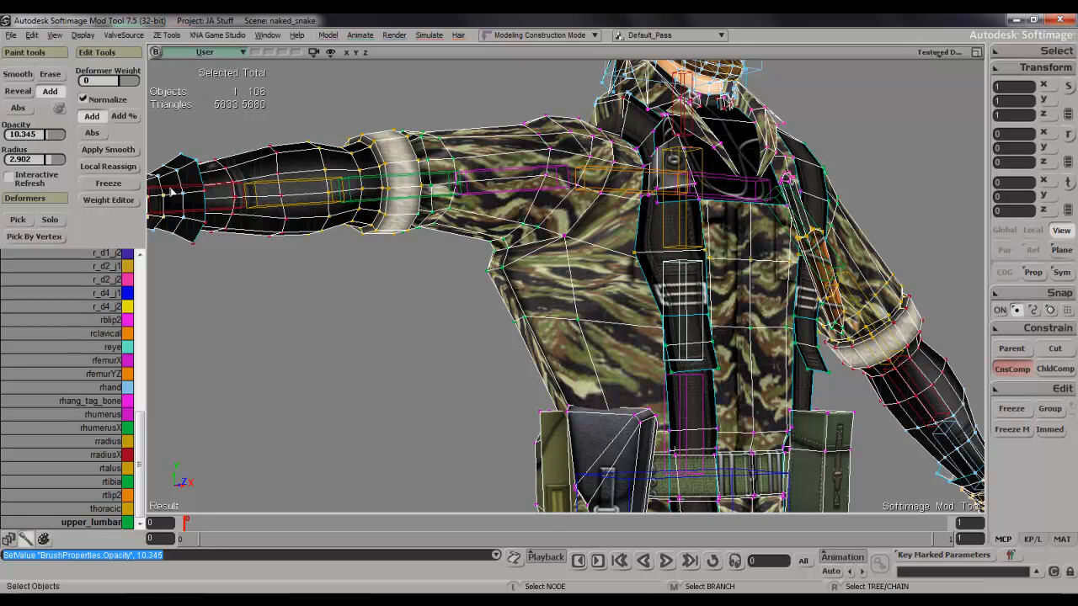
{"action": "key", "text": "w"}
{"action": "mouse_move", "coordinate": [529, 320]}
{"action": "left_mouse_down"}
{"action": "mouse_move", "coordinate": [497, 335]}
{"action": "mouse_move", "coordinate": [519, 336]}
{"action": "left_mouse_up"}
{"action": "left_click_drag", "start_coordinate": [517, 267], "coordinate": [484, 282]}
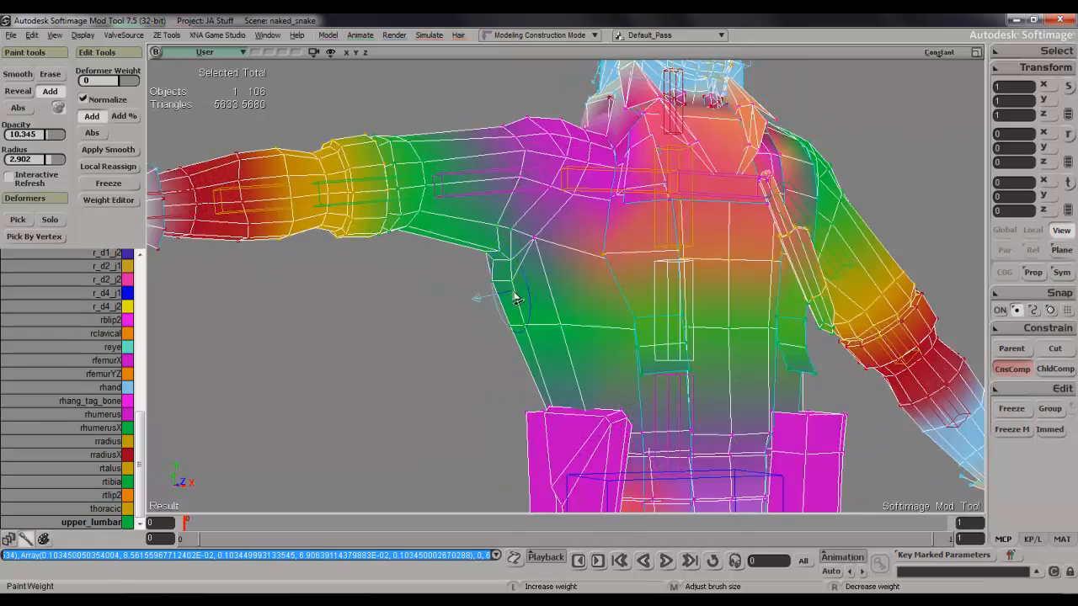
Lightly paint upper_lumbar weight on the back below the right shoulder blade with a brush radius of 1.219.
{"action": "key", "text": "s"}
{"action": "mouse_move", "coordinate": [516, 298]}
{"action": "right_mouse_down"}
{"action": "mouse_move", "coordinate": [646, 245]}
{"action": "mouse_move", "coordinate": [657, 284]}
{"action": "right_mouse_up"}
{"action": "left_click", "coordinate": [650, 244]}
{"action": "key", "text": "s"}
{"action": "mouse_move", "coordinate": [660, 259]}
{"action": "left_mouse_down"}
{"action": "mouse_move", "coordinate": [658, 284]}
{"action": "mouse_move", "coordinate": [670, 261]}
{"action": "left_mouse_up"}
{"action": "left_click_drag", "start_coordinate": [710, 305], "coordinate": [703, 296]}
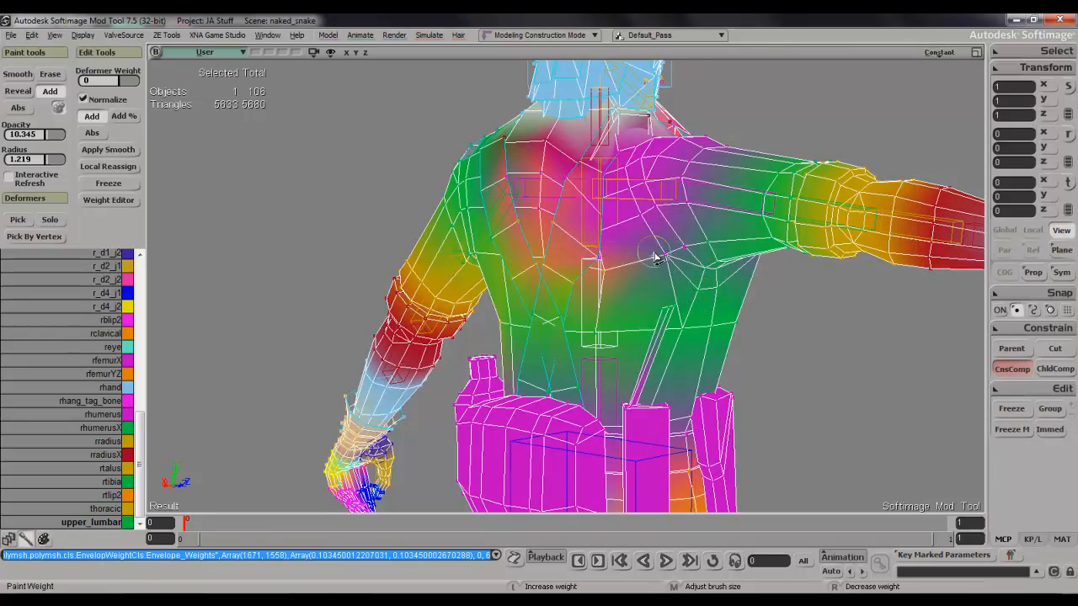
{"action": "left_click_drag", "start_coordinate": [655, 257], "coordinate": [662, 268]}
{"action": "key", "text": "s"}
{"action": "mouse_move", "coordinate": [661, 267]}
{"action": "right_mouse_down"}
{"action": "mouse_move", "coordinate": [601, 202]}
{"action": "mouse_move", "coordinate": [563, 281]}
{"action": "mouse_move", "coordinate": [616, 272]}
{"action": "mouse_move", "coordinate": [694, 294]}
{"action": "mouse_move", "coordinate": [692, 351]}
{"action": "right_mouse_up"}
{"action": "left_click", "coordinate": [558, 272]}
{"action": "key", "text": "s"}
{"action": "scroll", "coordinate": [692, 350], "scroll_direction": "up", "scroll_amount": 3}
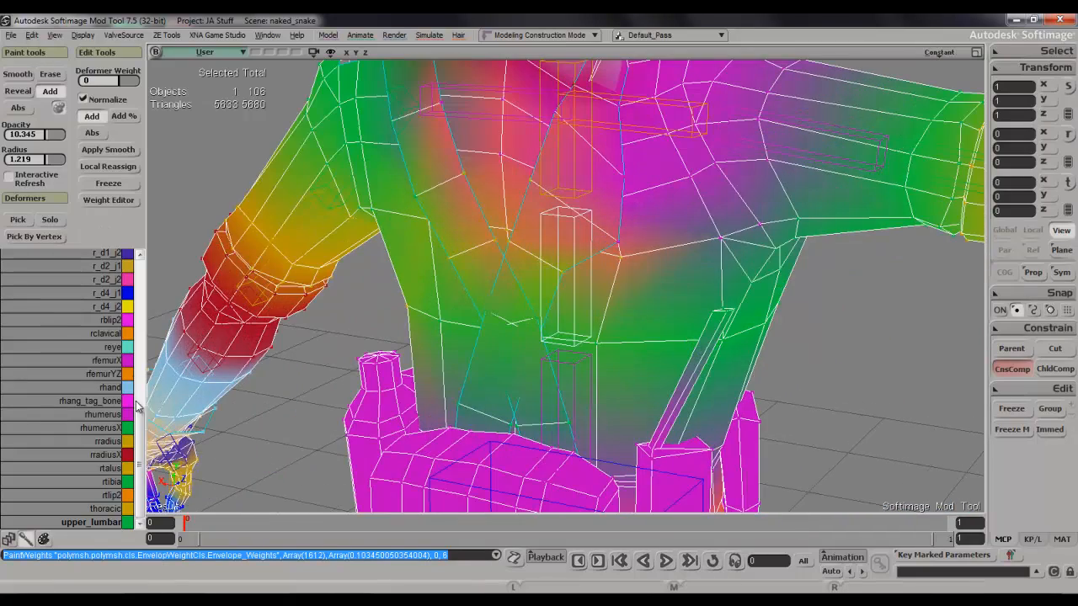
Switch to lower_lumbar, set the brush opacity to 100 and paint the thin upright piece of gear on the back.
{"action": "scroll", "coordinate": [139, 431], "scroll_direction": "up", "scroll_amount": 6}
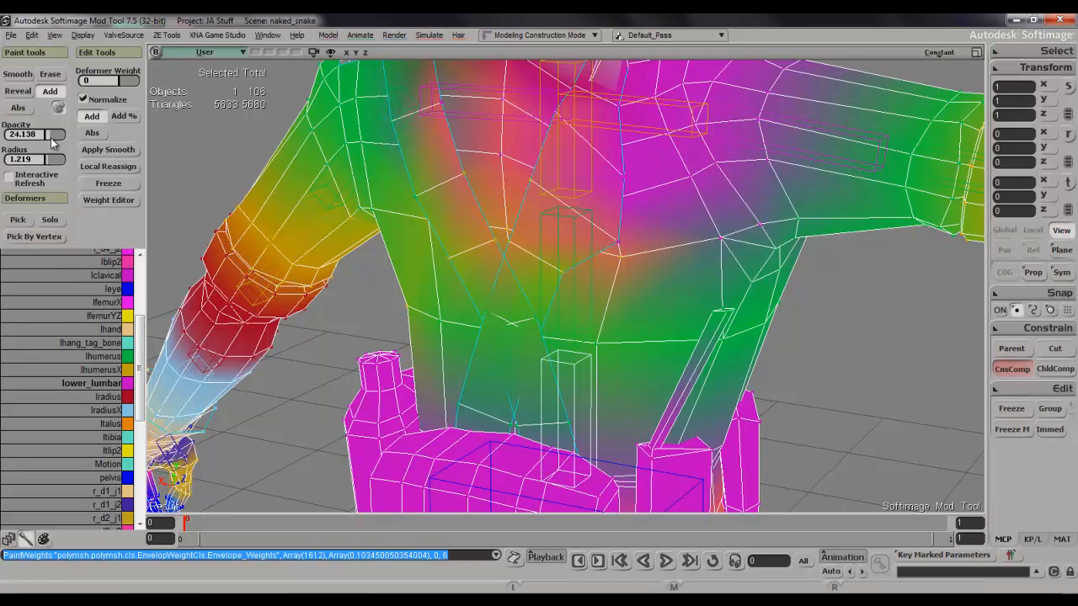
{"action": "left_click_drag", "start_coordinate": [52, 143], "coordinate": [99, 144]}
{"action": "key", "text": "s"}
{"action": "right_click_drag", "start_coordinate": [742, 284], "coordinate": [732, 323]}
{"action": "left_click_drag", "start_coordinate": [730, 321], "coordinate": [717, 338]}
Switch the active deformer back to upper_lumbar for the right armpit area.
{"action": "key", "text": "s"}
{"action": "mouse_move", "coordinate": [665, 336]}
{"action": "right_mouse_down"}
{"action": "mouse_move", "coordinate": [631, 243]}
{"action": "mouse_move", "coordinate": [701, 288]}
{"action": "mouse_move", "coordinate": [399, 283]}
{"action": "right_mouse_up"}
{"action": "left_click_drag", "start_coordinate": [140, 390], "coordinate": [141, 506]}
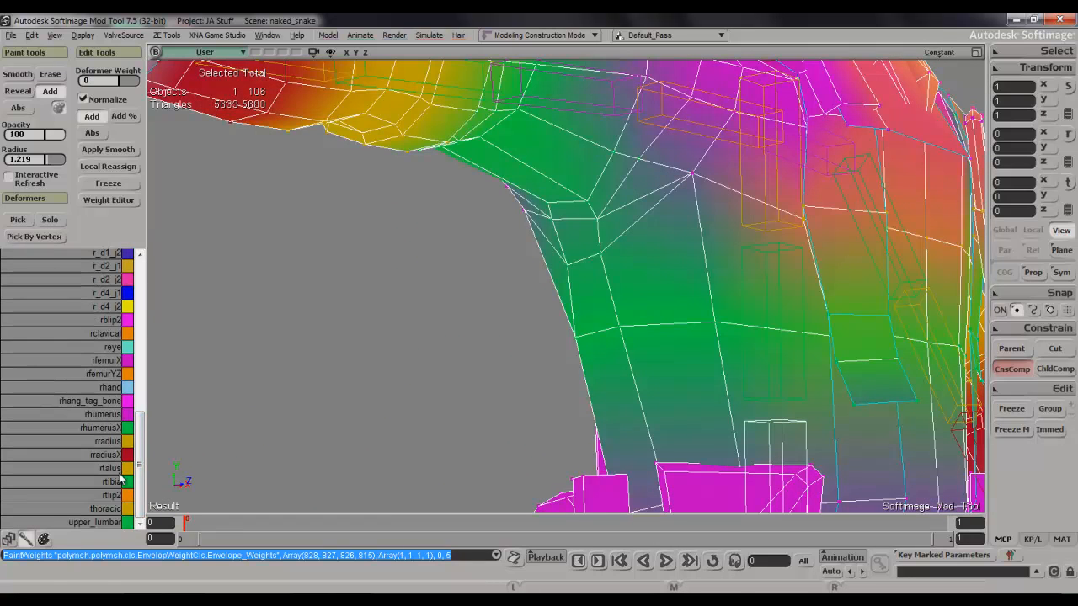
{"action": "left_click", "coordinate": [106, 523]}
{"action": "key", "text": "s"}
{"action": "right_click_drag", "start_coordinate": [734, 303], "coordinate": [610, 301]}
{"action": "scroll", "coordinate": [609, 301], "scroll_direction": "down", "scroll_amount": 3}
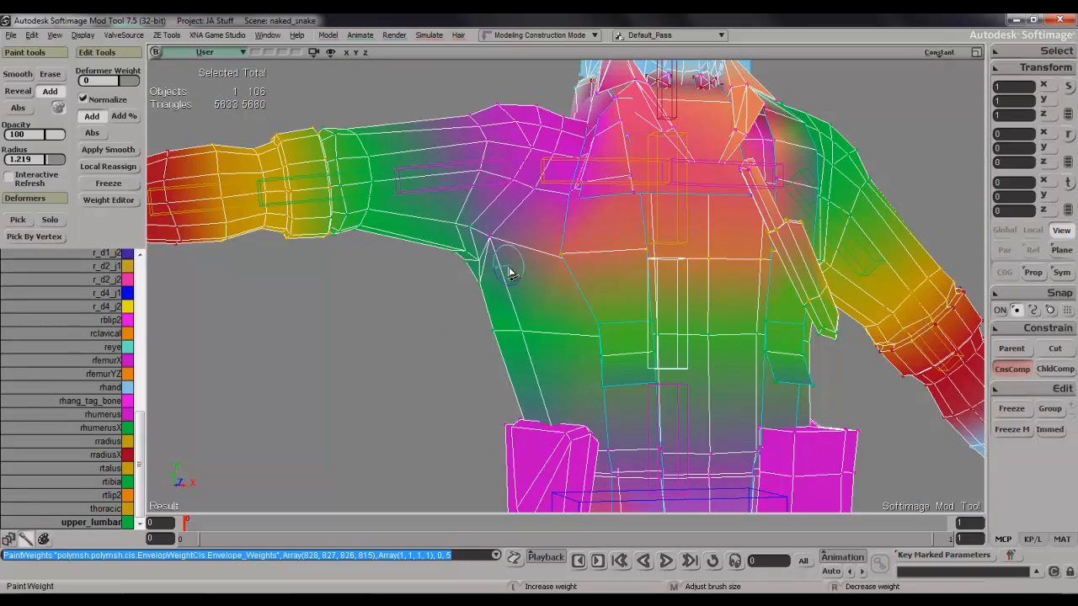
{"action": "key", "text": "s"}
{"action": "mouse_move", "coordinate": [508, 274]}
{"action": "right_mouse_down"}
{"action": "mouse_move", "coordinate": [534, 244]}
{"action": "mouse_move", "coordinate": [623, 260]}
{"action": "mouse_move", "coordinate": [594, 249]}
{"action": "right_mouse_up"}
{"action": "key", "text": "w"}
{"action": "left_click", "coordinate": [625, 251]}
{"action": "key", "text": "s"}
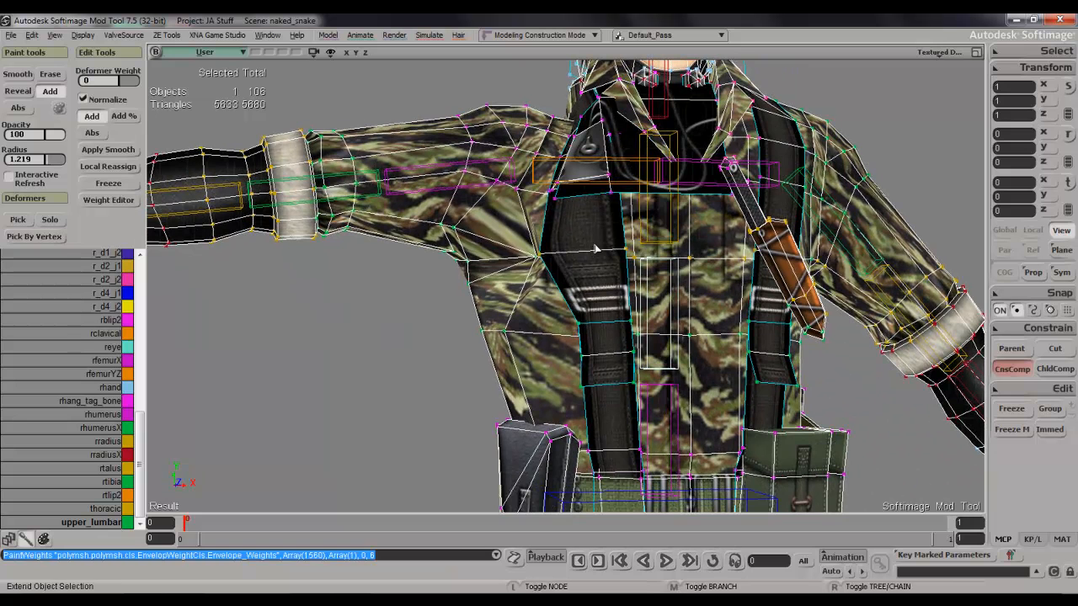
{"action": "key", "text": "ctrl+z"}
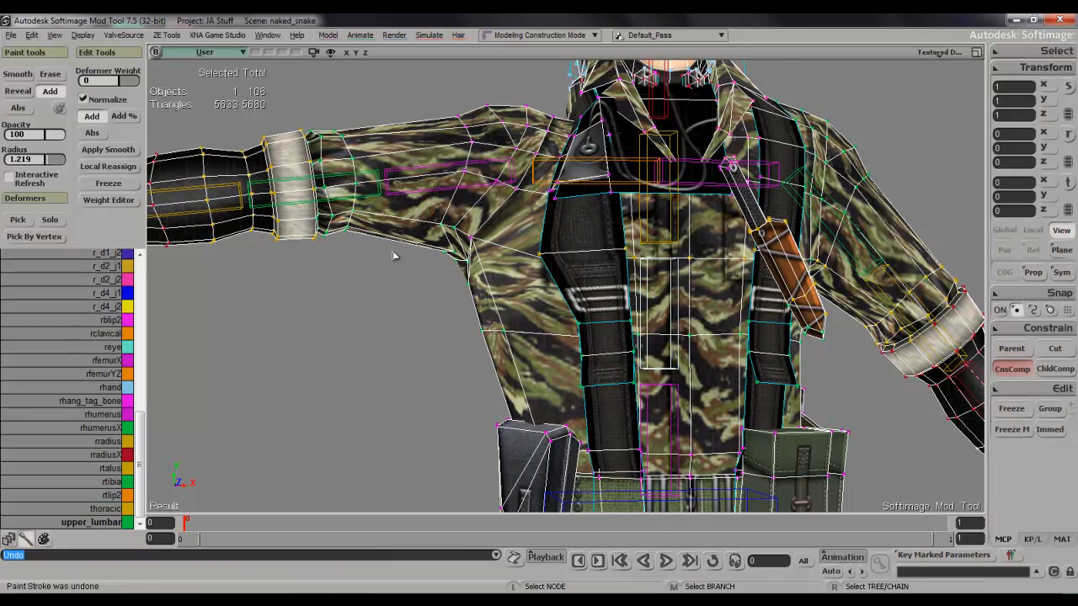
Set the brush opacity to 10.345 and dab upper_lumbar weight on the chest vertex beside the right armpit.
{"action": "left_click", "coordinate": [48, 137]}
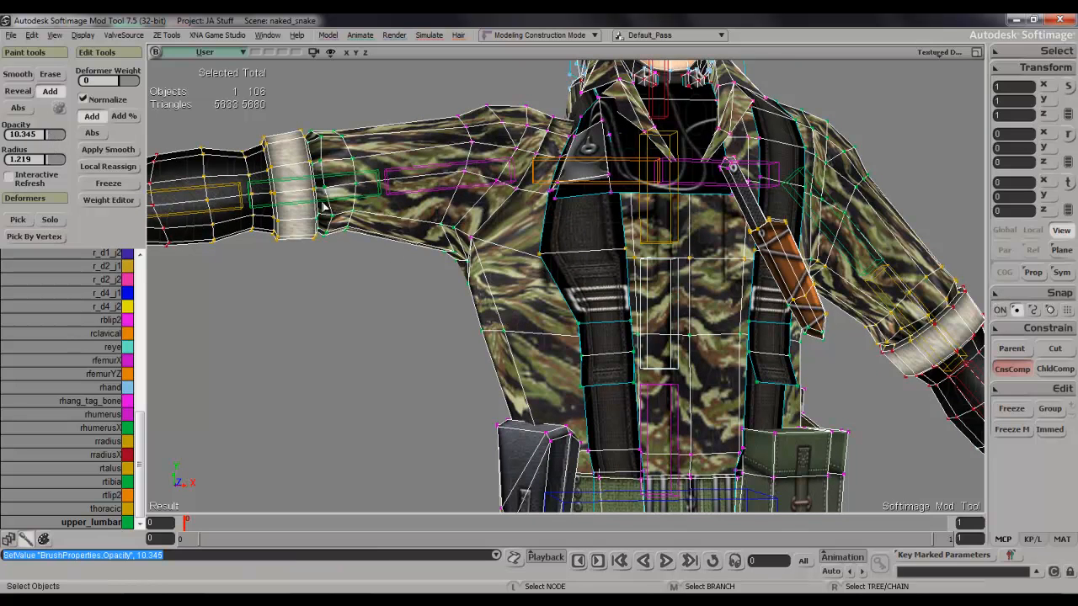
{"action": "key", "text": "w"}
{"action": "left_click", "coordinate": [480, 244]}
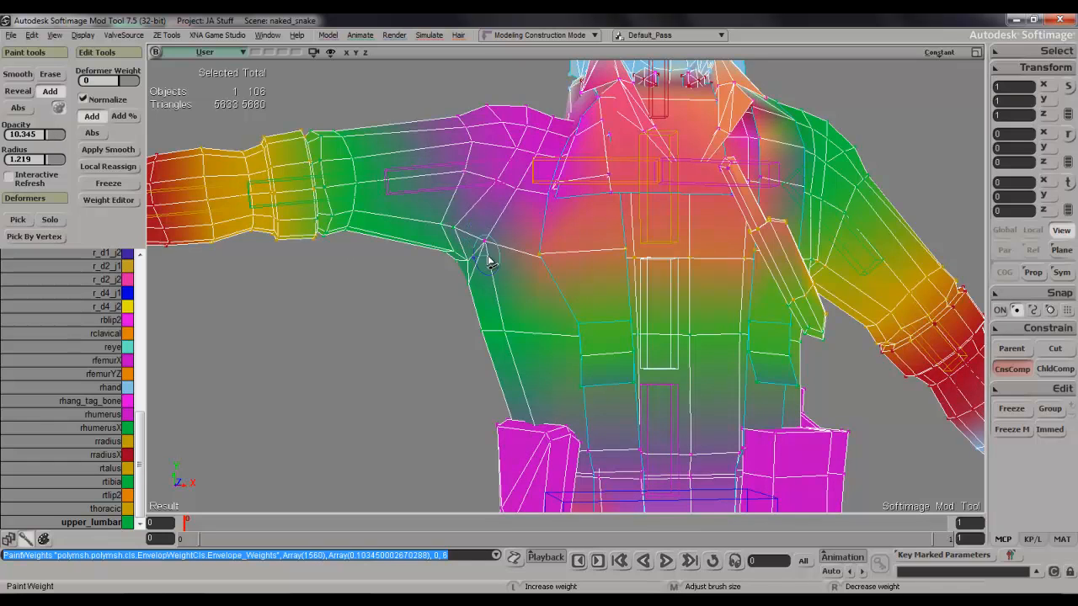
{"action": "left_click", "coordinate": [493, 247]}
{"action": "key", "text": "f"}
{"action": "key", "text": "s"}
{"action": "right_click_drag", "start_coordinate": [510, 267], "coordinate": [554, 265]}
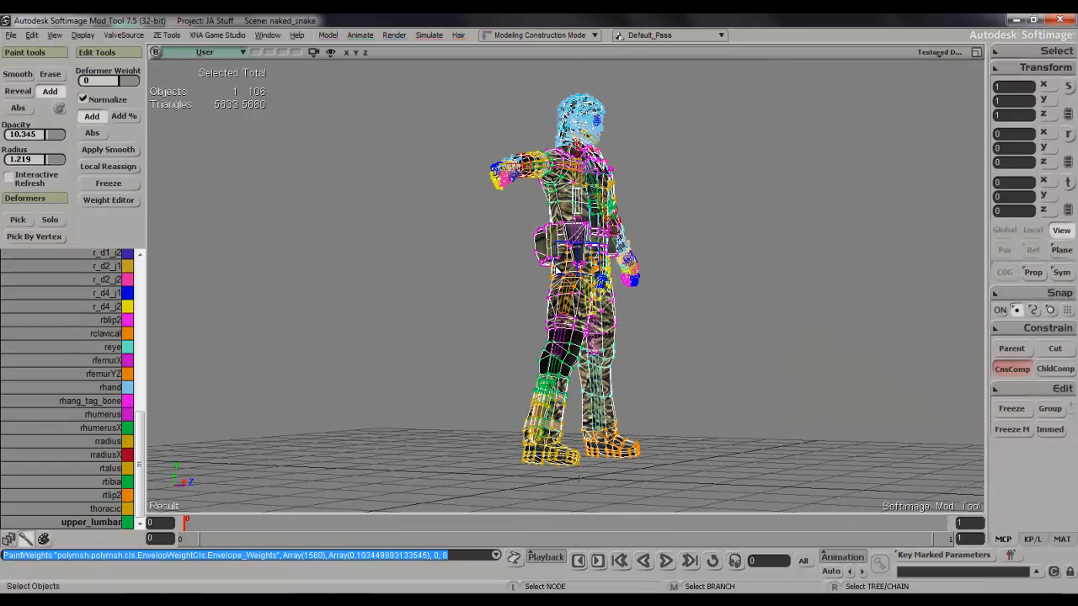
{"action": "key", "text": "alt+z"}
{"action": "scroll", "coordinate": [547, 267], "scroll_direction": "up", "scroll_amount": 5}
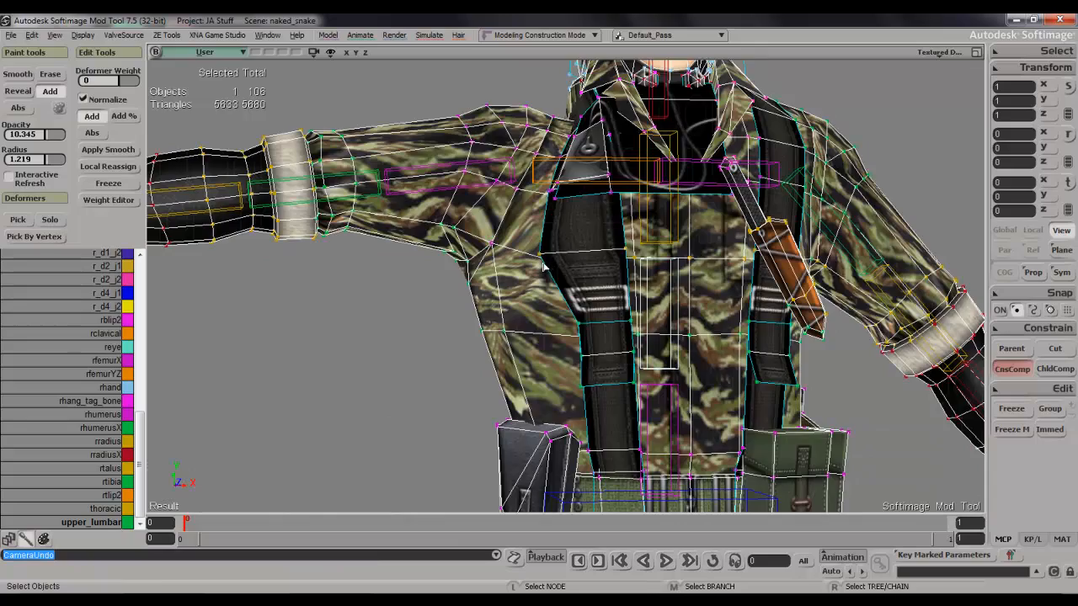
Add light dabs of upper_lumbar weight around the right armpit and the adjoining side of the torso.
{"action": "key", "text": "s"}
{"action": "scroll", "coordinate": [546, 257], "scroll_direction": "up", "scroll_amount": 8}
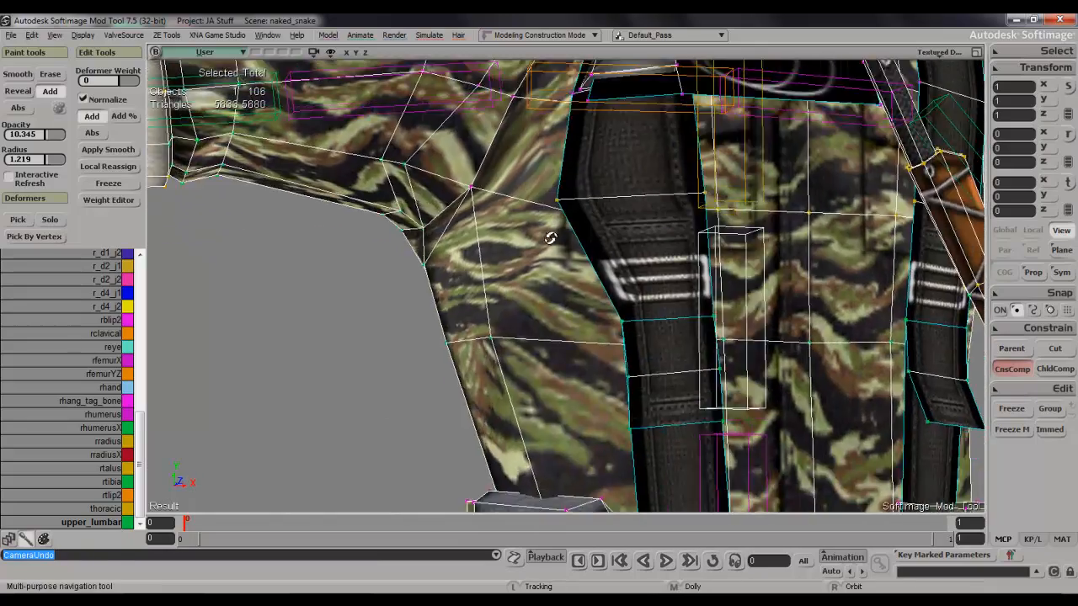
{"action": "right_click_drag", "start_coordinate": [550, 239], "coordinate": [572, 234]}
{"action": "key", "text": "w"}
{"action": "left_click", "coordinate": [660, 308]}
{"action": "key", "text": "s"}
{"action": "right_click_drag", "start_coordinate": [659, 308], "coordinate": [558, 313]}
{"action": "key", "text": "w"}
{"action": "left_click", "coordinate": [560, 312]}
{"action": "key", "text": "s"}
{"action": "scroll", "coordinate": [561, 312], "scroll_direction": "down", "scroll_amount": 3}
{"action": "key", "text": "w"}
{"action": "right_click", "coordinate": [632, 304]}
{"action": "mouse_move", "coordinate": [620, 300]}
{"action": "right_mouse_down"}
{"action": "mouse_move", "coordinate": [581, 312]}
{"action": "mouse_move", "coordinate": [650, 304]}
{"action": "mouse_move", "coordinate": [678, 348]}
{"action": "mouse_move", "coordinate": [680, 294]}
{"action": "mouse_move", "coordinate": [514, 292]}
{"action": "mouse_move", "coordinate": [546, 288]}
{"action": "mouse_move", "coordinate": [538, 282]}
{"action": "right_mouse_up"}
{"action": "key", "text": "ctrl+z"}
Build up the upper_lumbar weight on the front vertices just below the right armpit.
{"action": "key", "text": "s"}
{"action": "left_click", "coordinate": [689, 340]}
{"action": "key", "text": "s"}
{"action": "left_click", "coordinate": [529, 285]}
{"action": "key", "text": "s"}
{"action": "left_click", "coordinate": [554, 229]}
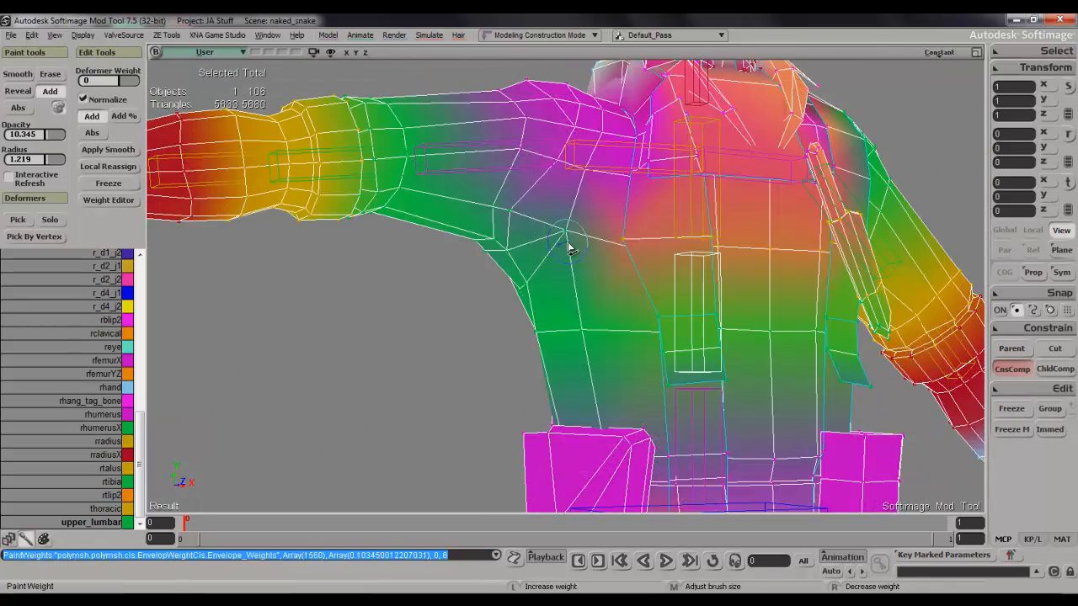
Dab more upper_lumbar weight on the back vertex beneath the right shoulder blade.
{"action": "key", "text": "s"}
{"action": "mouse_move", "coordinate": [584, 237]}
{"action": "right_mouse_down"}
{"action": "mouse_move", "coordinate": [507, 243]}
{"action": "mouse_move", "coordinate": [630, 191]}
{"action": "mouse_move", "coordinate": [652, 222]}
{"action": "right_mouse_up"}
{"action": "left_click", "coordinate": [508, 243]}
{"action": "key", "text": "s"}
{"action": "left_click", "coordinate": [674, 263]}
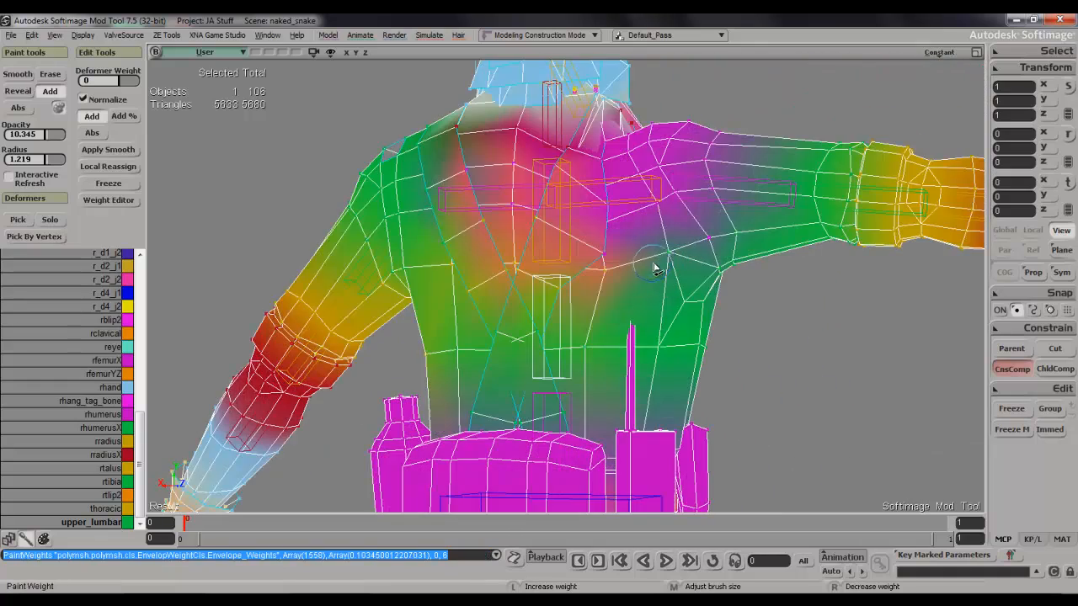
{"action": "left_click", "coordinate": [649, 208]}
{"action": "key", "text": "space"}
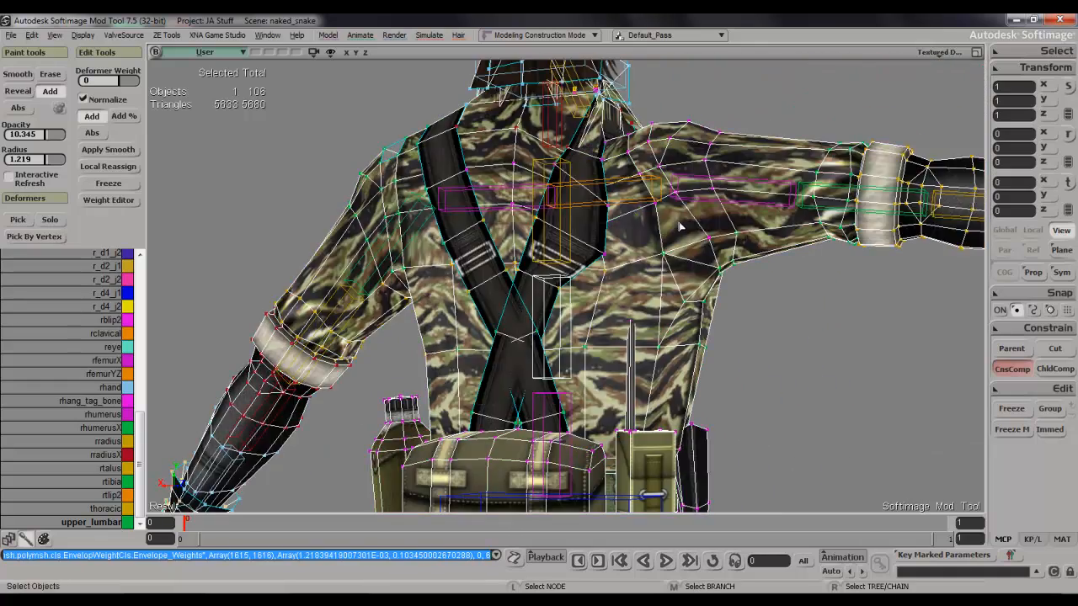
{"action": "key", "text": "ctrl+z"}
Make rclavical the active deformer and set the brush radius to 1.56.
{"action": "key", "text": "s"}
{"action": "right_click_drag", "start_coordinate": [699, 232], "coordinate": [541, 177]}
{"action": "key", "text": "s"}
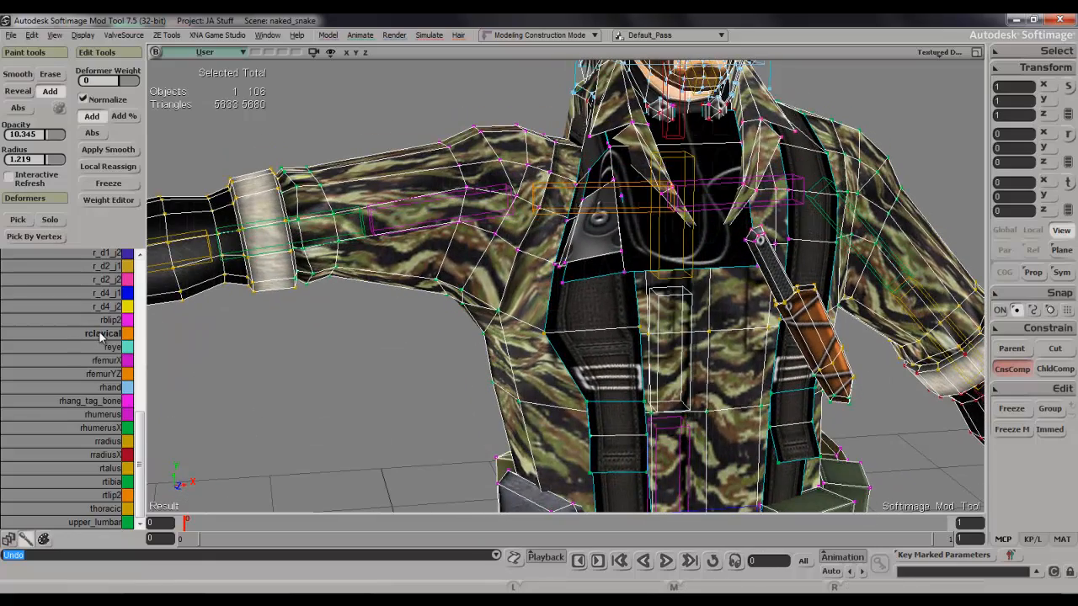
{"action": "key", "text": "s"}
{"action": "right_click_drag", "start_coordinate": [598, 215], "coordinate": [588, 235]}
{"action": "key", "text": "w"}
{"action": "mouse_move", "coordinate": [561, 229]}
{"action": "middle_mouse_down"}
{"action": "mouse_move", "coordinate": [571, 226]}
{"action": "mouse_move", "coordinate": [564, 234]}
{"action": "middle_mouse_up"}
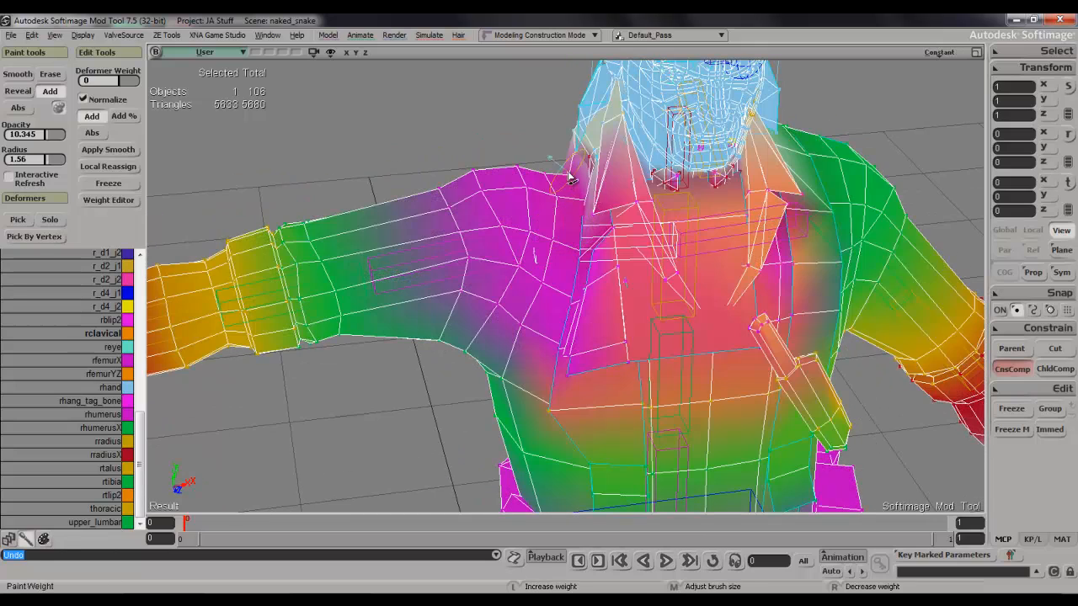
Lightly brush rclavical weight over the top of the right shoulder near the collar.
{"action": "key", "text": "space"}
{"action": "key", "text": "s"}
{"action": "mouse_move", "coordinate": [573, 213]}
{"action": "right_mouse_down"}
{"action": "mouse_move", "coordinate": [562, 350]}
{"action": "mouse_move", "coordinate": [706, 325]}
{"action": "mouse_move", "coordinate": [620, 247]}
{"action": "mouse_move", "coordinate": [573, 226]}
{"action": "right_mouse_up"}
{"action": "key", "text": "w"}
{"action": "key", "text": "s"}
{"action": "key", "text": "s"}
{"action": "right_click_drag", "start_coordinate": [565, 296], "coordinate": [549, 276]}
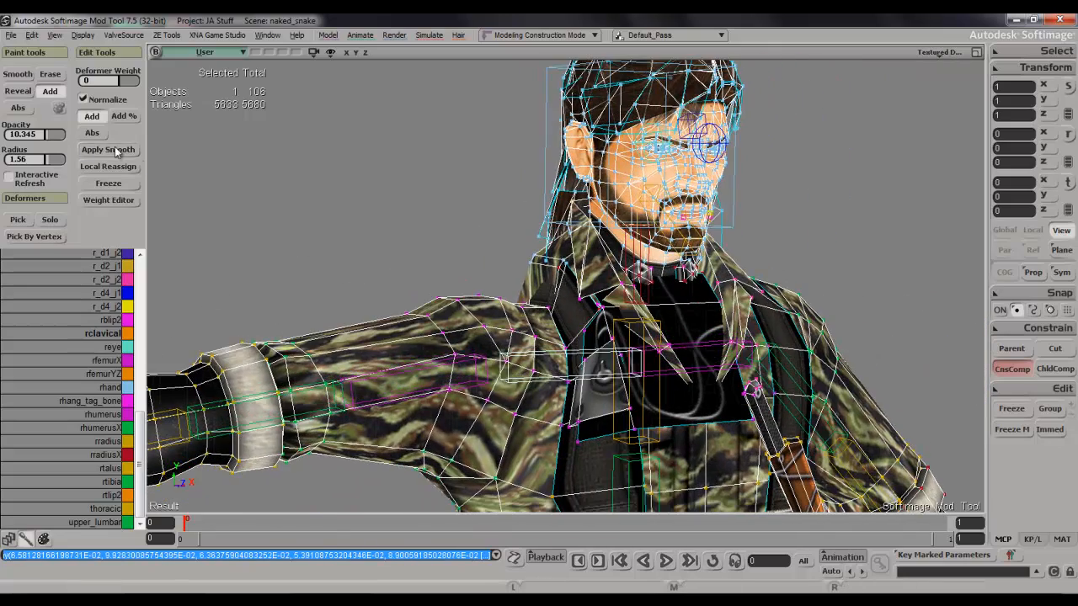
Raise the brush opacity to 96.552 and paint rclavical weight on the right shoulder strap with a radius of 2.122.
{"action": "left_click_drag", "start_coordinate": [56, 137], "coordinate": [64, 136]}
{"action": "key", "text": "w"}
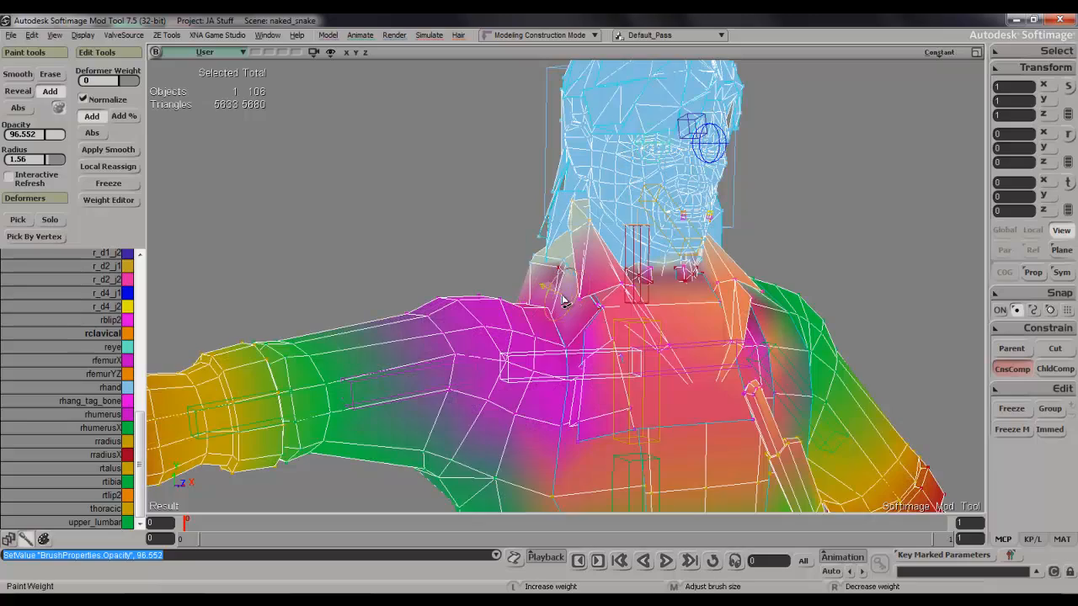
{"action": "middle_click_drag", "start_coordinate": [572, 310], "coordinate": [584, 304]}
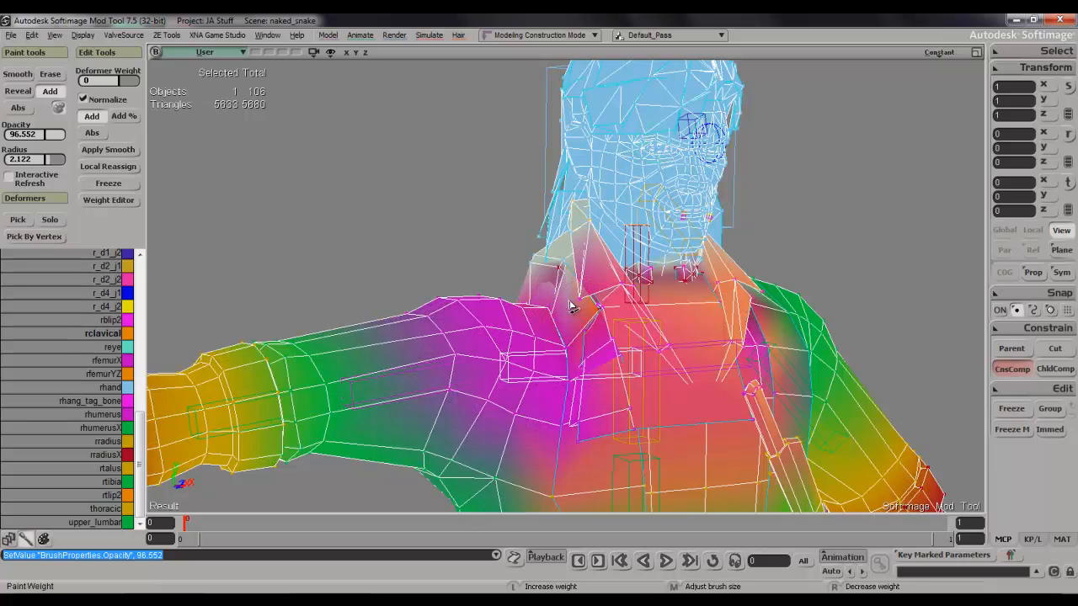
{"action": "left_click", "coordinate": [546, 291]}
{"action": "key", "text": "s"}
{"action": "mouse_move", "coordinate": [540, 291]}
{"action": "right_mouse_down"}
{"action": "mouse_move", "coordinate": [592, 312]}
{"action": "mouse_move", "coordinate": [662, 308]}
{"action": "mouse_move", "coordinate": [679, 286]}
{"action": "right_mouse_up"}
{"action": "key", "text": "w"}
Touch up rclavical weight around the right shoulder strap with a brush radius of 1.146, then undo the last stroke.
{"action": "key", "text": "s"}
{"action": "right_click_drag", "start_coordinate": [659, 328], "coordinate": [575, 290]}
{"action": "key", "text": "w"}
{"action": "middle_click_drag", "start_coordinate": [539, 310], "coordinate": [528, 317]}
{"action": "left_click", "coordinate": [546, 324]}
{"action": "key", "text": "s"}
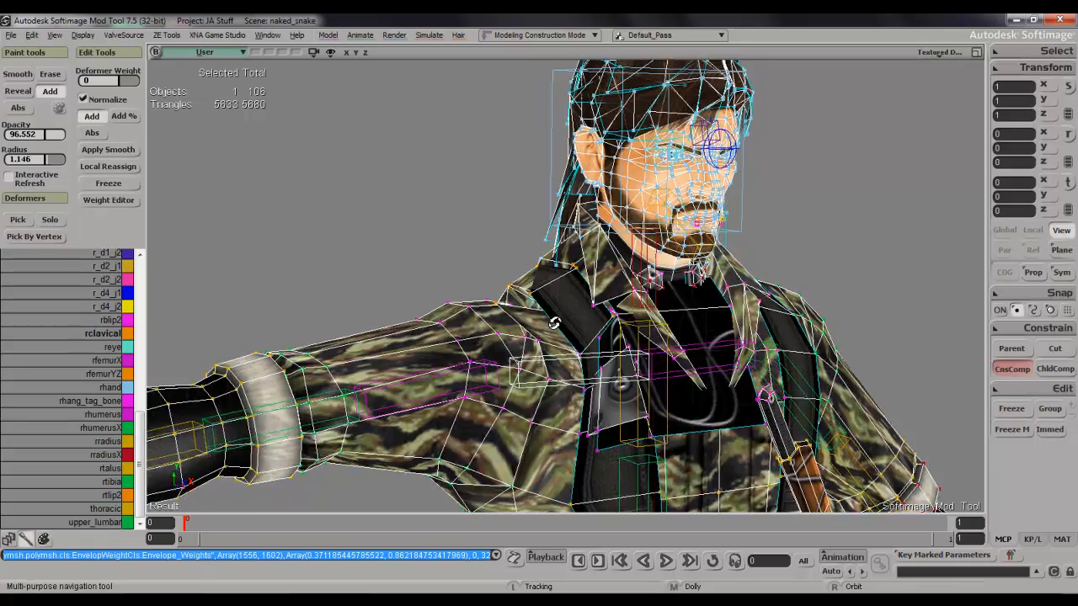
{"action": "right_click_drag", "start_coordinate": [554, 324], "coordinate": [561, 341]}
{"action": "key", "text": "ctrl+z"}
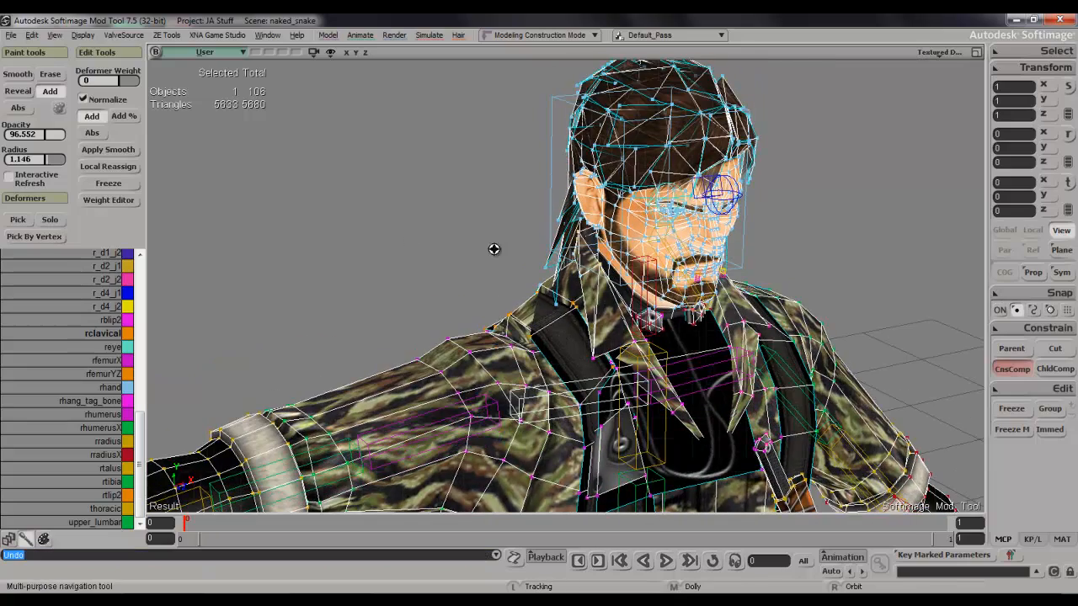
Enlarge the brush radius to 2.52 and paint rclavical weight over the top and back of the right shoulder strap.
{"action": "right_click_drag", "start_coordinate": [495, 249], "coordinate": [558, 258]}
{"action": "key", "text": "w"}
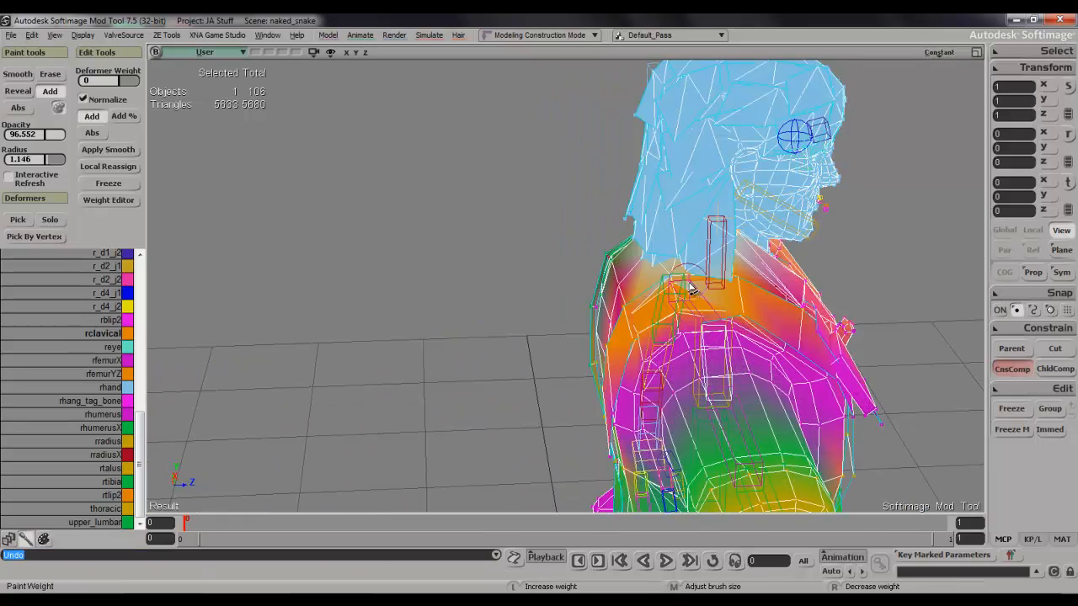
{"action": "key", "text": "s"}
{"action": "mouse_move", "coordinate": [753, 295]}
{"action": "right_mouse_down"}
{"action": "mouse_move", "coordinate": [803, 272]}
{"action": "mouse_move", "coordinate": [754, 280]}
{"action": "right_mouse_up"}
{"action": "key", "text": "w"}
{"action": "middle_click_drag", "start_coordinate": [690, 286], "coordinate": [728, 241]}
{"action": "left_click_drag", "start_coordinate": [728, 245], "coordinate": [658, 291]}
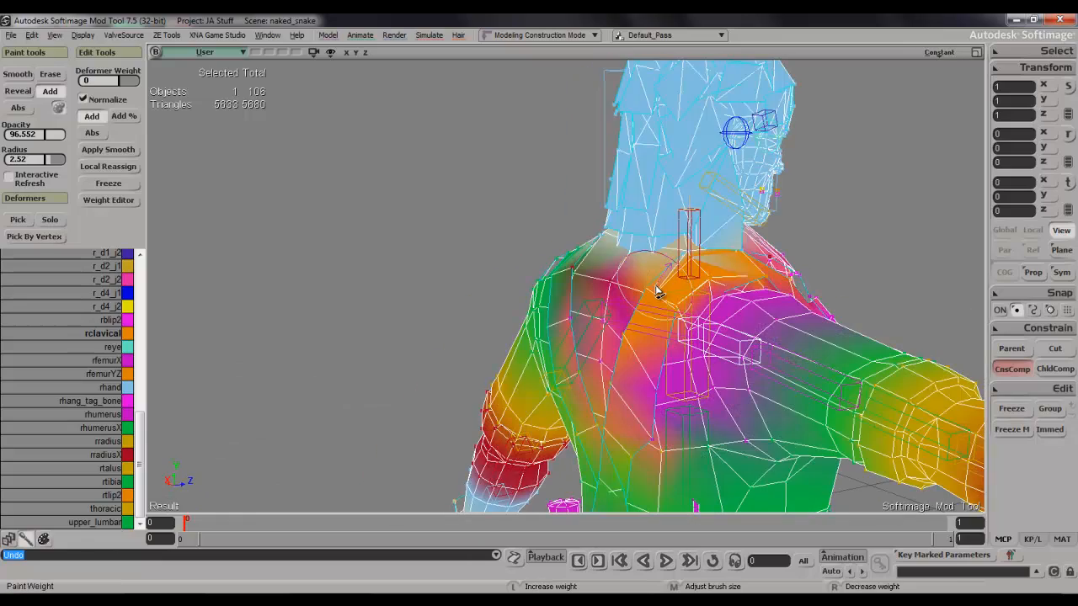
{"action": "left_click", "coordinate": [697, 259]}
{"action": "key", "text": "s"}
{"action": "mouse_move", "coordinate": [699, 259]}
{"action": "right_mouse_down"}
{"action": "mouse_move", "coordinate": [719, 264]}
{"action": "mouse_move", "coordinate": [637, 256]}
{"action": "mouse_move", "coordinate": [720, 243]}
{"action": "mouse_move", "coordinate": [590, 270]}
{"action": "mouse_move", "coordinate": [552, 310]}
{"action": "right_mouse_up"}
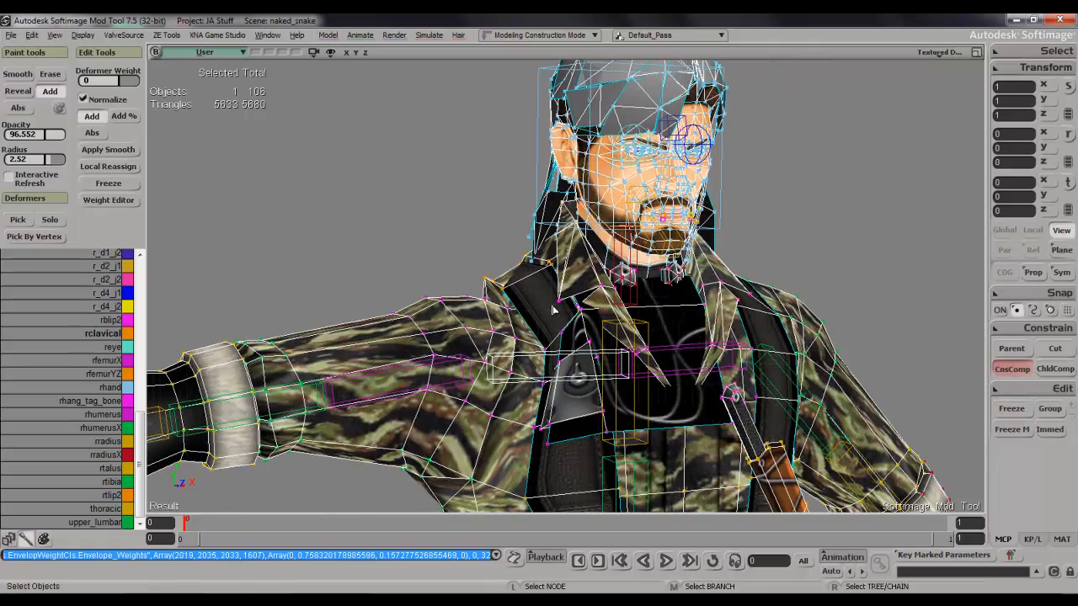
{"action": "key", "text": "w"}
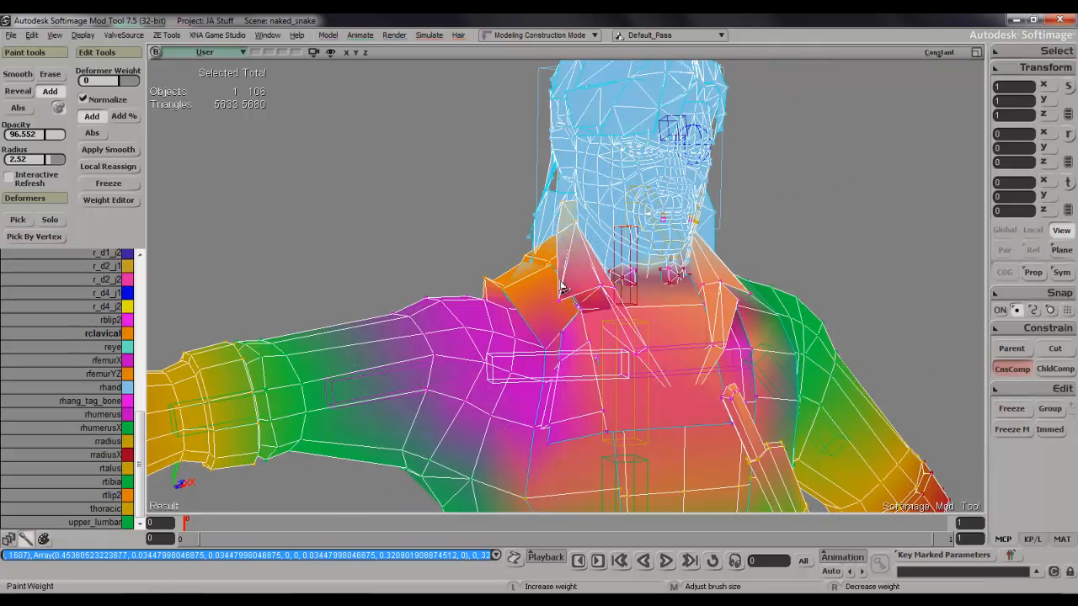
{"action": "key", "text": "s"}
{"action": "right_click_drag", "start_coordinate": [575, 326], "coordinate": [574, 271]}
{"action": "key", "text": "ctrl+z"}
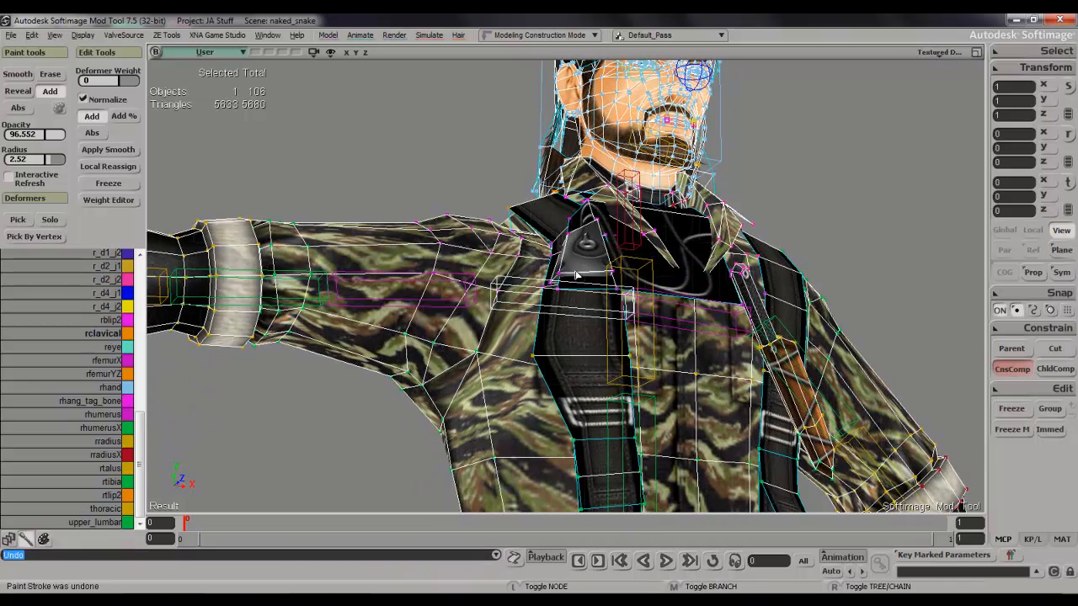
Paint rclavical weight over the metal-ring patch on the right chest strap with opacity 96.552 and radius 2.52.
{"action": "scroll", "coordinate": [597, 268], "scroll_direction": "up", "scroll_amount": 2}
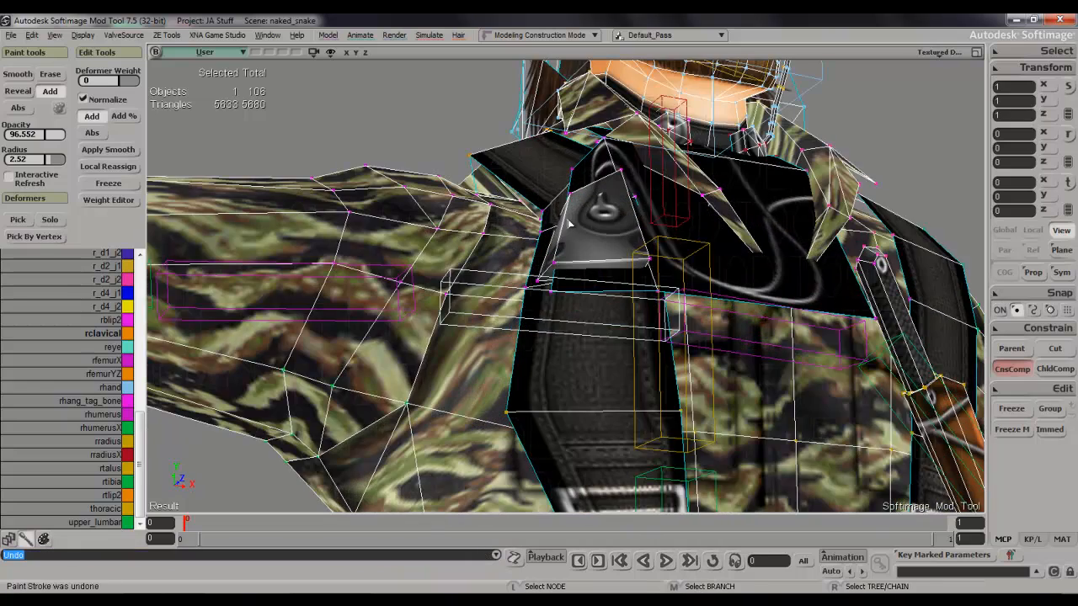
{"action": "key", "text": "w"}
{"action": "left_click_drag", "start_coordinate": [566, 268], "coordinate": [597, 270]}
{"action": "key", "text": "s"}
{"action": "mouse_move", "coordinate": [597, 270]}
{"action": "right_mouse_down"}
{"action": "mouse_move", "coordinate": [608, 267]}
{"action": "mouse_move", "coordinate": [562, 399]}
{"action": "right_mouse_up"}
{"action": "key", "text": "s"}
{"action": "right_click_drag", "start_coordinate": [563, 465], "coordinate": [726, 307]}
{"action": "left_click_drag", "start_coordinate": [741, 302], "coordinate": [715, 329]}
Examine the textured right shoulder and strap from the front, top and back for remaining weighting problems.
{"action": "key", "text": "s"}
{"action": "left_click_drag", "start_coordinate": [738, 400], "coordinate": [734, 387]}
{"action": "key", "text": "s"}
{"action": "right_click_drag", "start_coordinate": [735, 387], "coordinate": [691, 318]}
{"action": "scroll", "coordinate": [641, 238], "scroll_direction": "down", "scroll_amount": 8}
{"action": "key", "text": "s"}
{"action": "right_click_drag", "start_coordinate": [640, 240], "coordinate": [649, 339]}
{"action": "scroll", "coordinate": [644, 275], "scroll_direction": "up", "scroll_amount": 1}
{"action": "scroll", "coordinate": [636, 270], "scroll_direction": "up", "scroll_amount": 4}
{"action": "key", "text": "s"}
{"action": "scroll", "coordinate": [621, 265], "scroll_direction": "up", "scroll_amount": 4}
{"action": "key", "text": "s"}
{"action": "right_click_drag", "start_coordinate": [671, 219], "coordinate": [797, 321]}
{"action": "scroll", "coordinate": [768, 337], "scroll_direction": "up", "scroll_amount": 2}
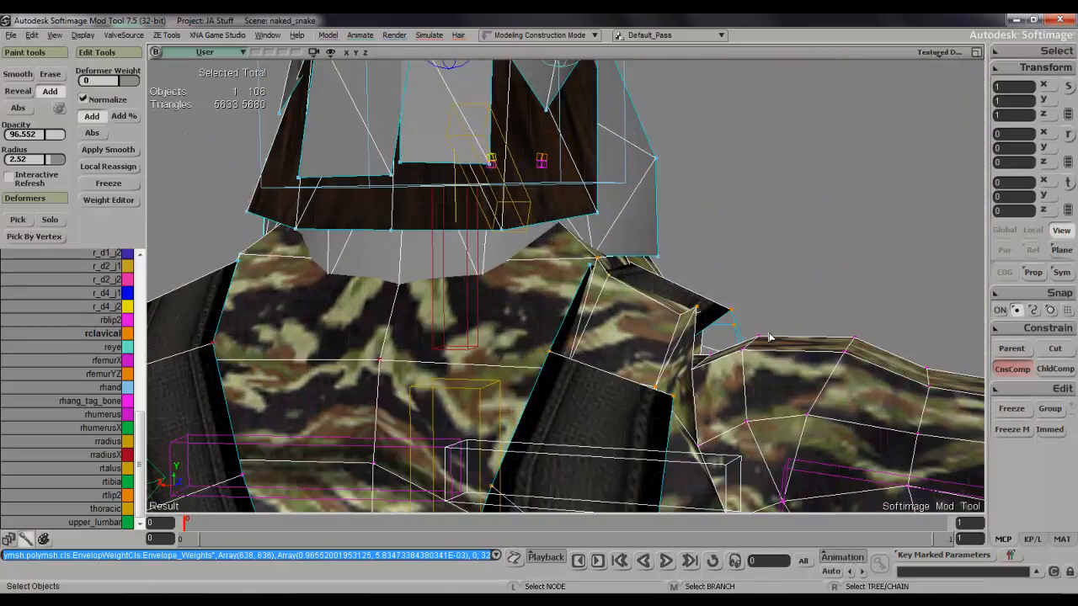
{"action": "key", "text": "s"}
{"action": "right_click_drag", "start_coordinate": [722, 329], "coordinate": [581, 337]}
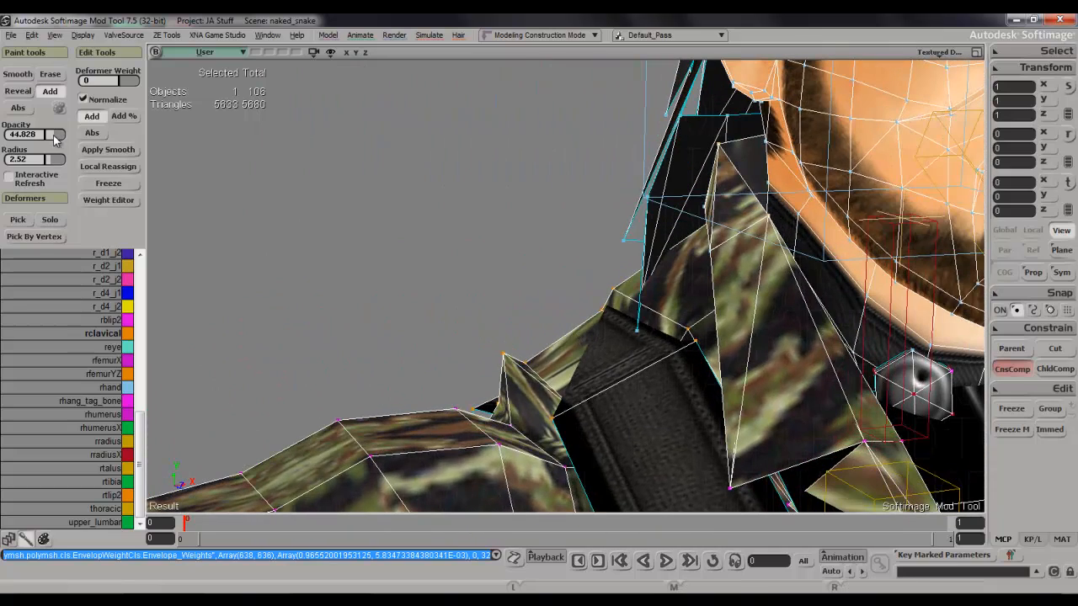
Lower the brush opacity to 10.345 and radius to 0.857, then lightly paint rclavical weight on the right shoulder's front seam.
{"action": "key", "text": "w"}
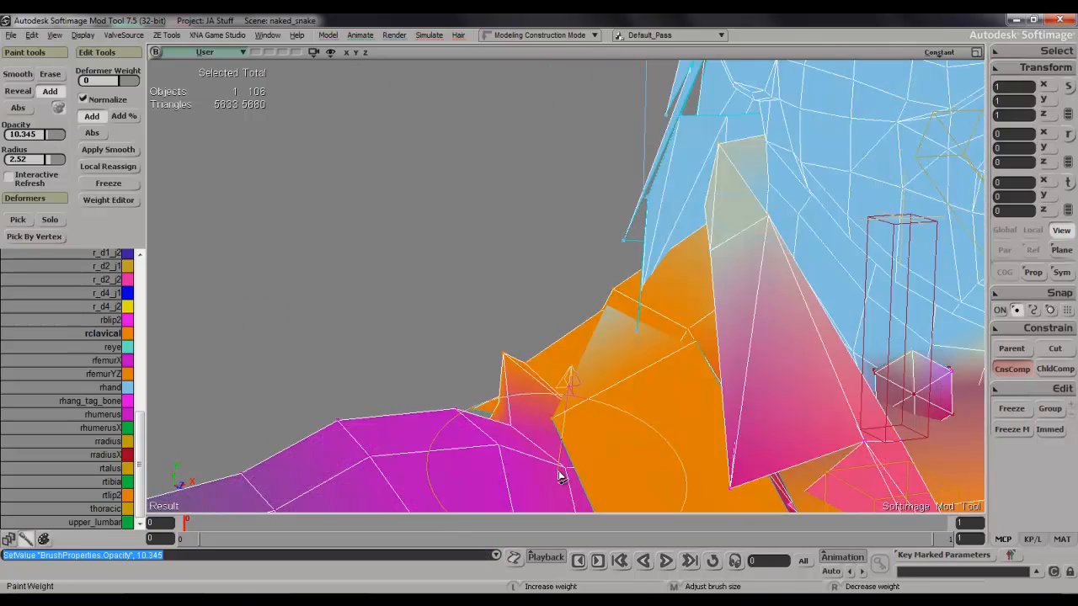
{"action": "middle_click_drag", "start_coordinate": [562, 475], "coordinate": [539, 495]}
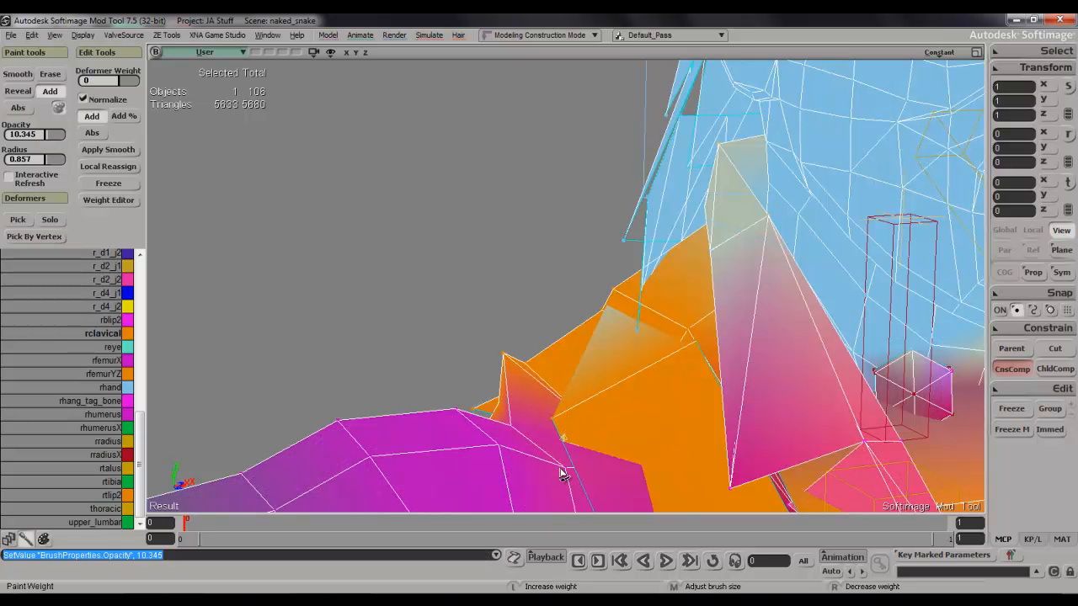
{"action": "left_click", "coordinate": [532, 432]}
{"action": "key", "text": "space"}
{"action": "key", "text": "w"}
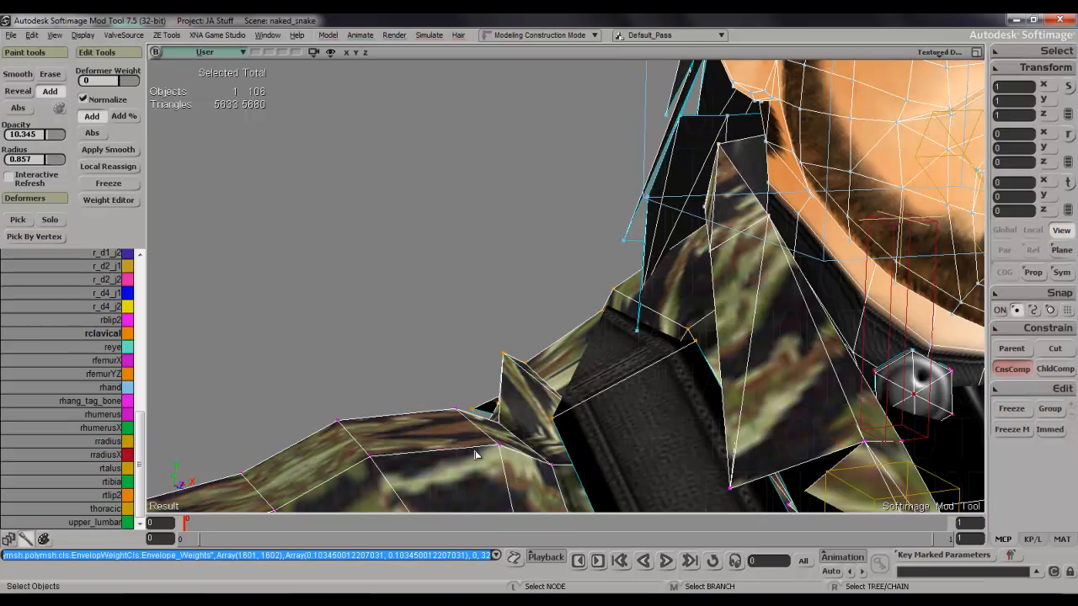
Lightly paint rclavical weight on top of the right shoulder where the sleeve meets the strap.
{"action": "key", "text": "s"}
{"action": "scroll", "coordinate": [477, 453], "scroll_direction": "down", "scroll_amount": 5}
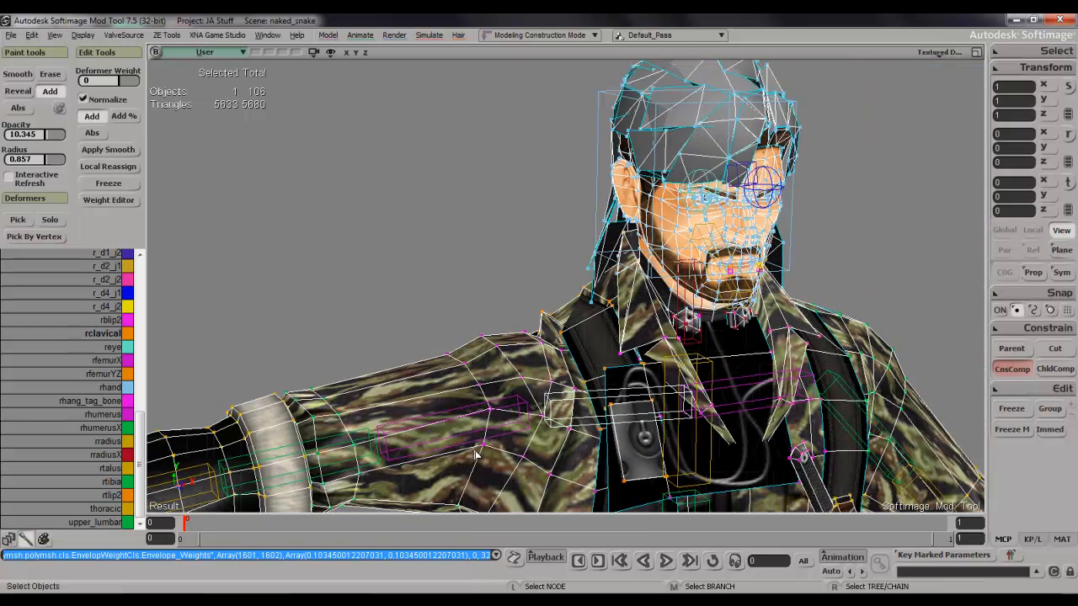
{"action": "scroll", "coordinate": [481, 444], "scroll_direction": "down", "scroll_amount": 5}
{"action": "key", "text": "s"}
{"action": "right_click_drag", "start_coordinate": [535, 436], "coordinate": [489, 424]}
{"action": "scroll", "coordinate": [724, 491], "scroll_direction": "up", "scroll_amount": 6}
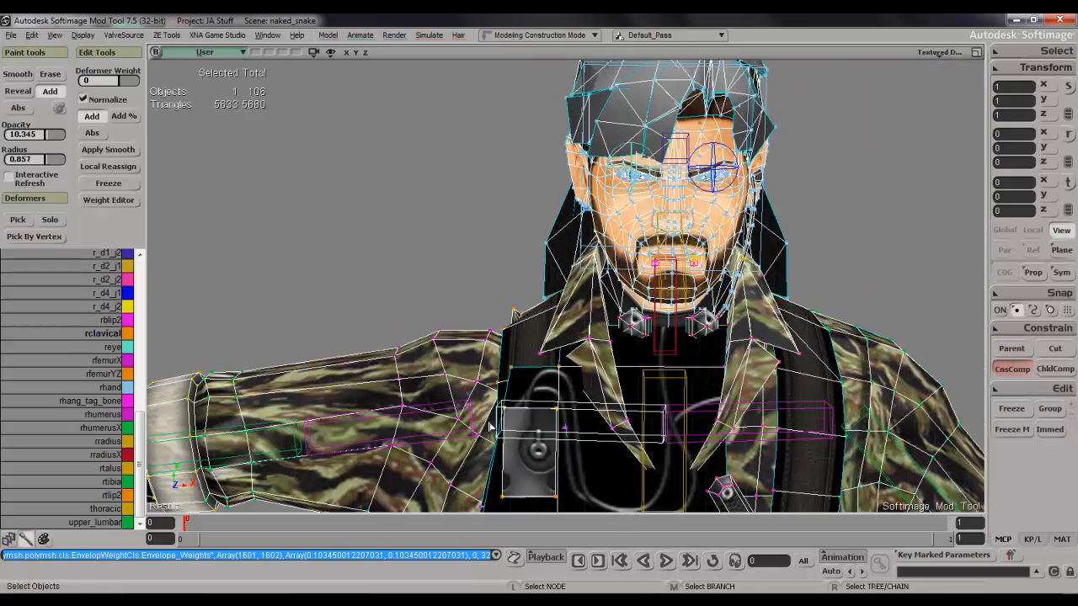
{"action": "key", "text": "s"}
{"action": "left_click_drag", "start_coordinate": [408, 455], "coordinate": [539, 320]}
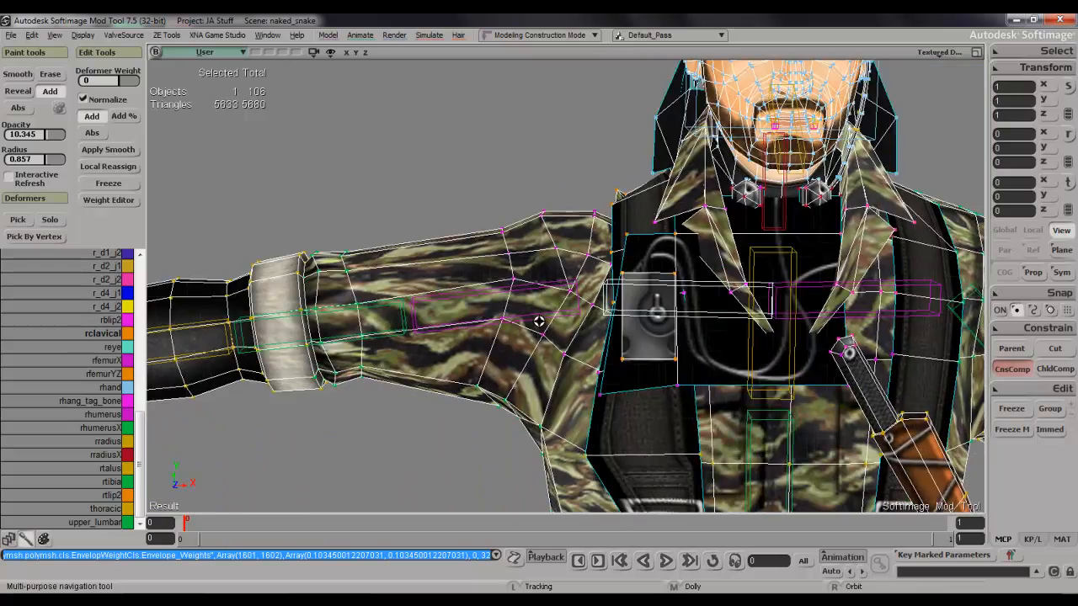
{"action": "scroll", "coordinate": [542, 335], "scroll_direction": "up", "scroll_amount": 4}
{"action": "key", "text": "s"}
{"action": "mouse_move", "coordinate": [560, 303]}
{"action": "right_mouse_down"}
{"action": "mouse_move", "coordinate": [590, 392]}
{"action": "mouse_move", "coordinate": [644, 387]}
{"action": "right_mouse_up"}
{"action": "key", "text": "w"}
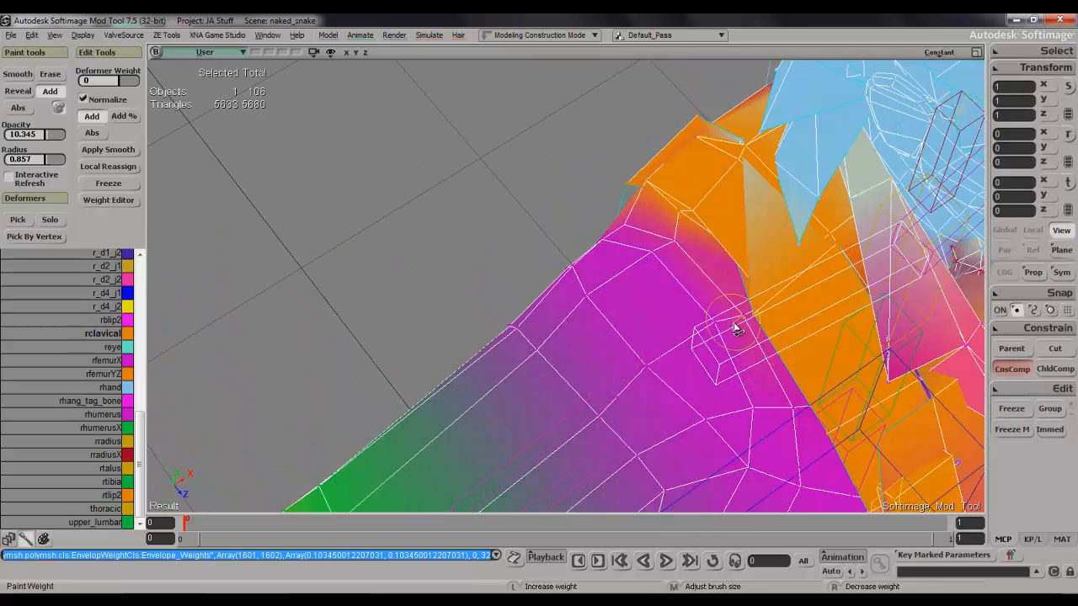
{"action": "left_click_drag", "start_coordinate": [735, 329], "coordinate": [716, 307]}
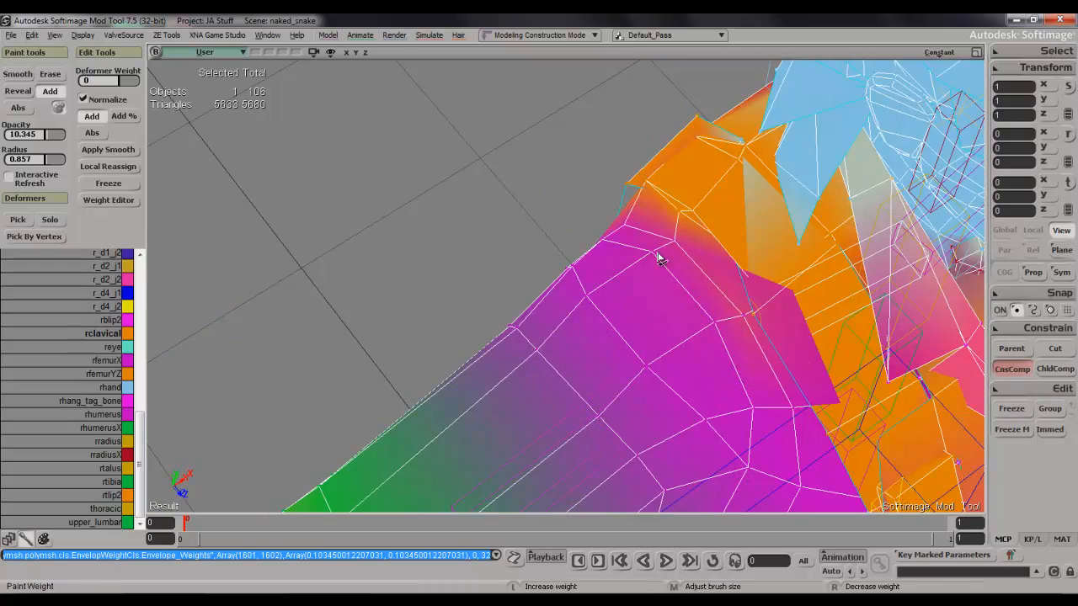
{"action": "left_click_drag", "start_coordinate": [659, 259], "coordinate": [665, 257]}
{"action": "key", "text": "space"}
{"action": "key", "text": "w"}
{"action": "left_click", "coordinate": [670, 241]}
Select the points around the right shoulder, inspect their weights in the Weight Editor, then close it and clear the selection.
{"action": "key", "text": "s"}
{"action": "mouse_move", "coordinate": [719, 291]}
{"action": "right_mouse_down"}
{"action": "mouse_move", "coordinate": [729, 221]}
{"action": "mouse_move", "coordinate": [712, 172]}
{"action": "mouse_move", "coordinate": [661, 274]}
{"action": "right_mouse_up"}
{"action": "scroll", "coordinate": [711, 172], "scroll_direction": "down", "scroll_amount": 5}
{"action": "key", "text": "s"}
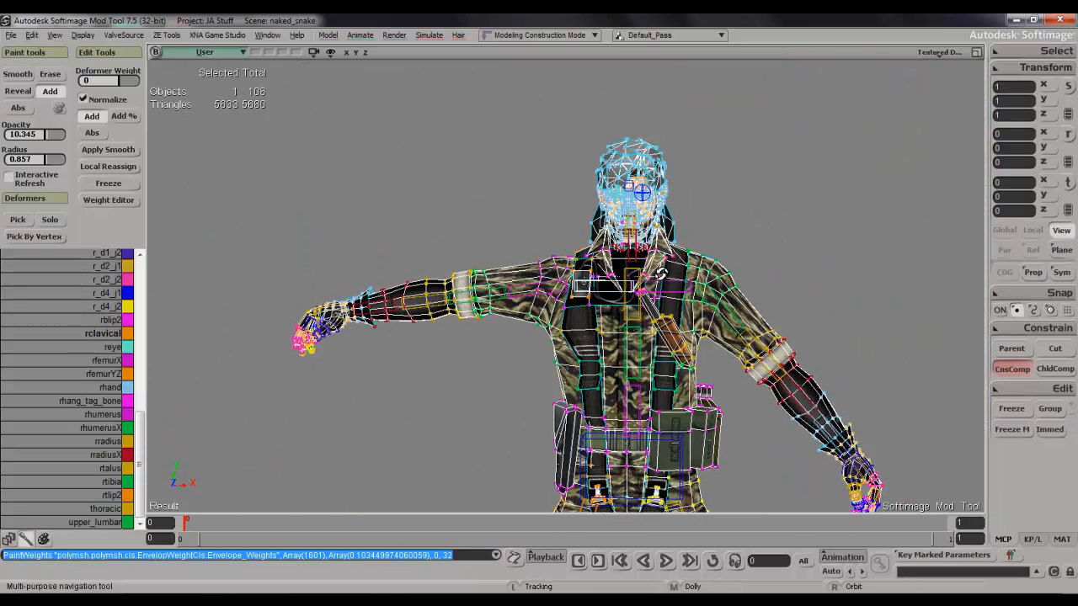
{"action": "key", "text": "t"}
{"action": "key", "text": "s"}
{"action": "mouse_move", "coordinate": [509, 240]}
{"action": "right_mouse_down"}
{"action": "mouse_move", "coordinate": [541, 245]}
{"action": "mouse_move", "coordinate": [515, 245]}
{"action": "right_mouse_up"}
{"action": "left_click_drag", "start_coordinate": [602, 348], "coordinate": [603, 350]}
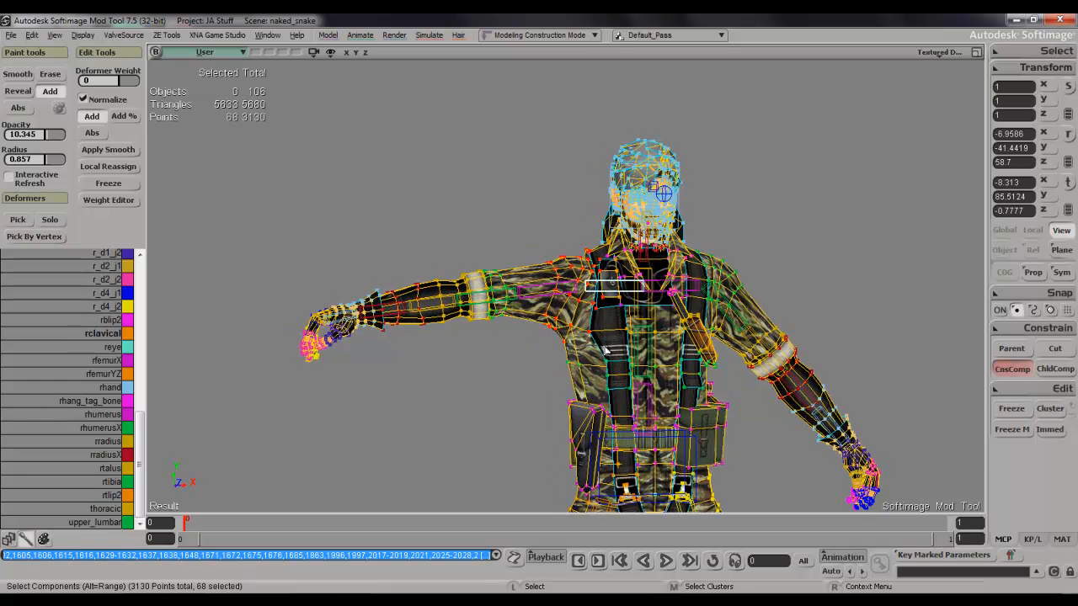
{"action": "key", "text": "ctrl+e"}
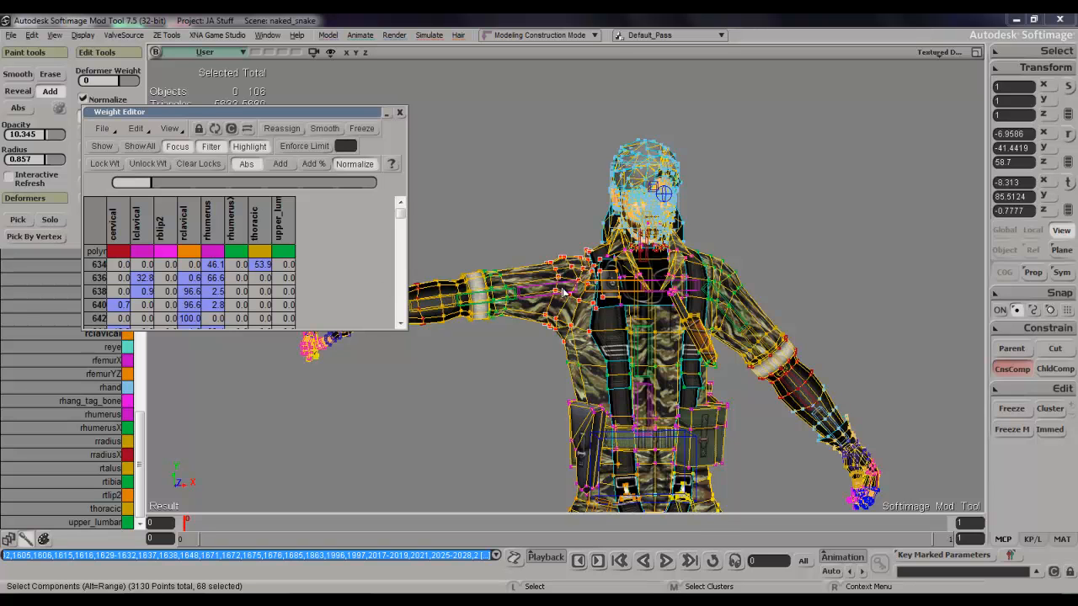
{"action": "right_click", "coordinate": [603, 290]}
{"action": "key", "text": "Escape"}
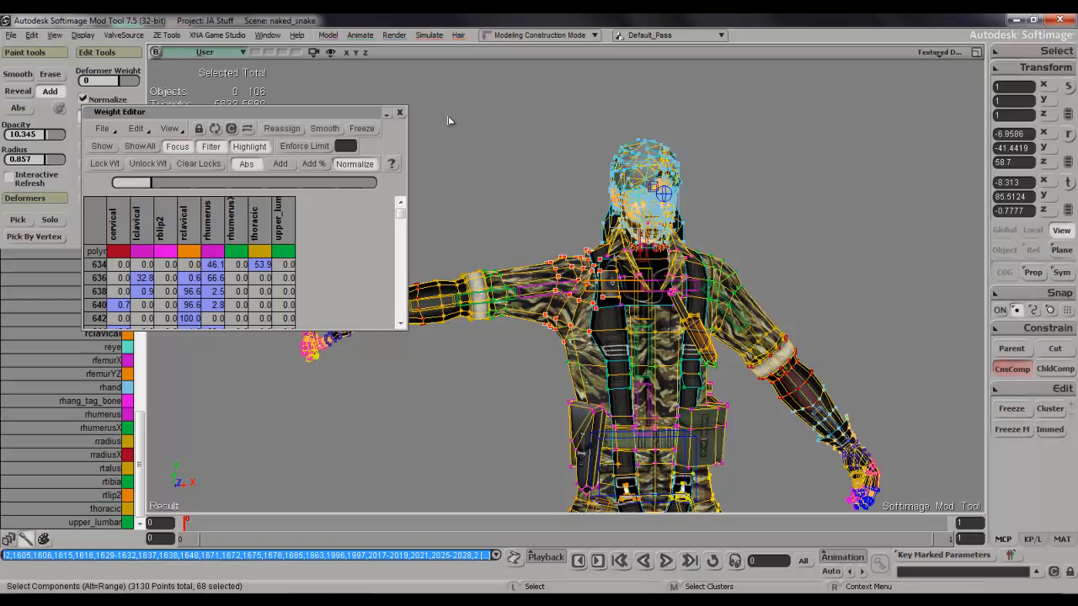
{"action": "left_click", "coordinate": [399, 112]}
{"action": "left_click", "coordinate": [483, 200]}
Dab rclavical weight onto the rear seam between the right sleeve and the shoulder strap.
{"action": "key", "text": "s"}
{"action": "mouse_move", "coordinate": [488, 208]}
{"action": "right_mouse_down"}
{"action": "mouse_move", "coordinate": [549, 229]}
{"action": "mouse_move", "coordinate": [557, 265]}
{"action": "mouse_move", "coordinate": [583, 256]}
{"action": "mouse_move", "coordinate": [593, 276]}
{"action": "mouse_move", "coordinate": [733, 180]}
{"action": "mouse_move", "coordinate": [692, 238]}
{"action": "right_mouse_up"}
{"action": "scroll", "coordinate": [557, 269], "scroll_direction": "up", "scroll_amount": 4}
{"action": "key", "text": "s"}
{"action": "key", "text": "s"}
{"action": "scroll", "coordinate": [692, 238], "scroll_direction": "up", "scroll_amount": 3}
Add several light dabs of rclavical weight along the outer edge of the right strap at the shoulder seam.
{"action": "key", "text": "s"}
{"action": "left_click_drag", "start_coordinate": [623, 154], "coordinate": [621, 379]}
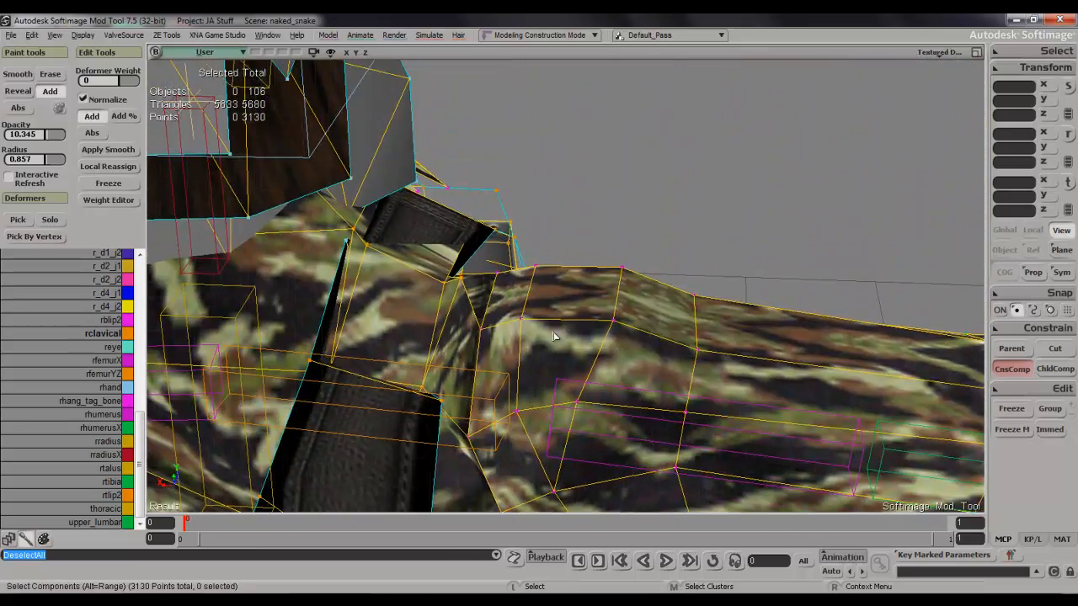
{"action": "key", "text": "w"}
{"action": "left_click", "coordinate": [497, 286]}
{"action": "left_click", "coordinate": [486, 317]}
{"action": "key", "text": "s"}
{"action": "mouse_move", "coordinate": [491, 325]}
{"action": "right_mouse_down"}
{"action": "mouse_move", "coordinate": [396, 329]}
{"action": "mouse_move", "coordinate": [419, 327]}
{"action": "right_mouse_up"}
{"action": "left_click", "coordinate": [738, 296]}
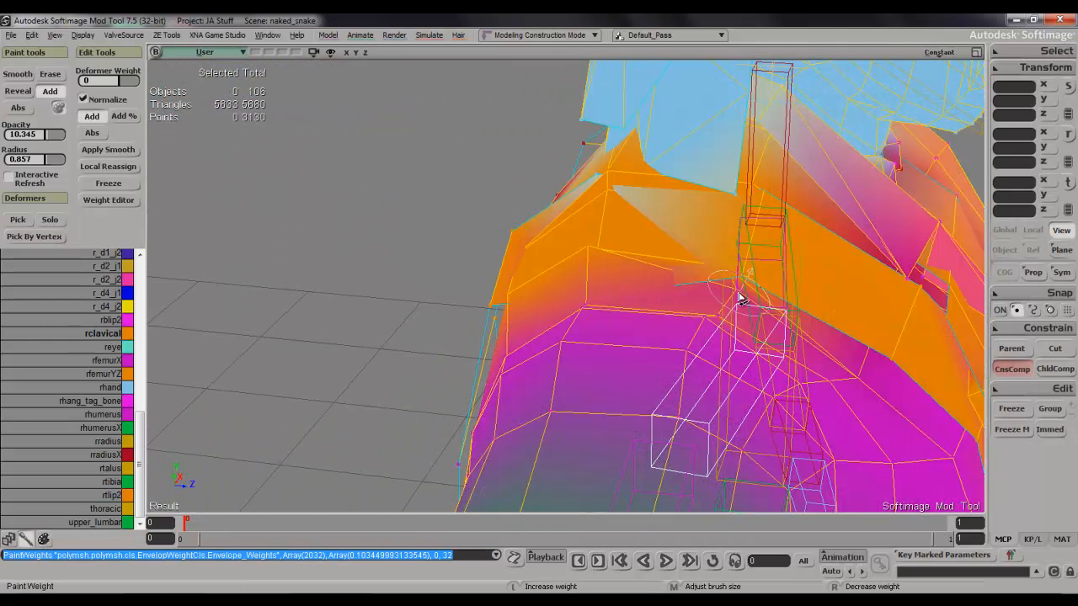
{"action": "left_click", "coordinate": [742, 298]}
{"action": "left_click", "coordinate": [743, 293]}
{"action": "left_click", "coordinate": [741, 286]}
{"action": "left_click", "coordinate": [731, 287]}
Touch up rclavical weight on the upper shoulder beside the collar.
{"action": "key", "text": "w"}
{"action": "key", "text": "w"}
{"action": "middle_click_drag", "start_coordinate": [656, 208], "coordinate": [688, 168]}
{"action": "left_click", "coordinate": [621, 195]}
{"action": "left_click", "coordinate": [589, 190]}
{"action": "left_click", "coordinate": [597, 183]}
{"action": "left_click", "coordinate": [597, 181]}
Paint rclavical weight over the back of the right shoulder strap near the collar with a brush radius of 1.594.
{"action": "key", "text": "s"}
{"action": "right_click_drag", "start_coordinate": [601, 183], "coordinate": [515, 218]}
{"action": "middle_click_drag", "start_coordinate": [515, 217], "coordinate": [101, 248]}
{"action": "key", "text": "s"}
{"action": "right_click_drag", "start_coordinate": [241, 241], "coordinate": [344, 267]}
{"action": "left_click", "coordinate": [363, 234]}
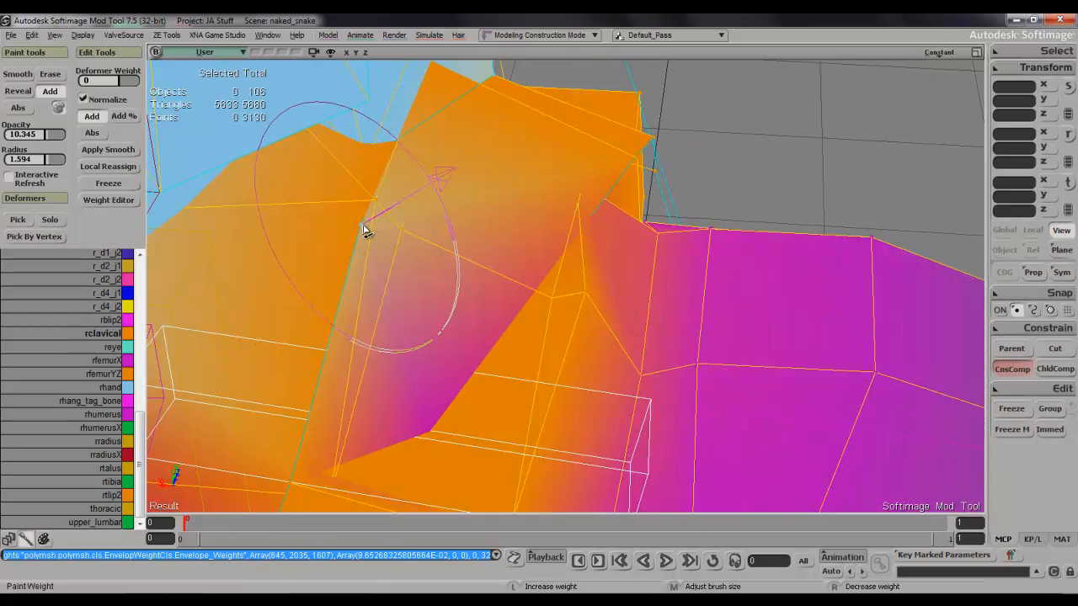
{"action": "left_click", "coordinate": [362, 232]}
{"action": "left_click", "coordinate": [362, 233]}
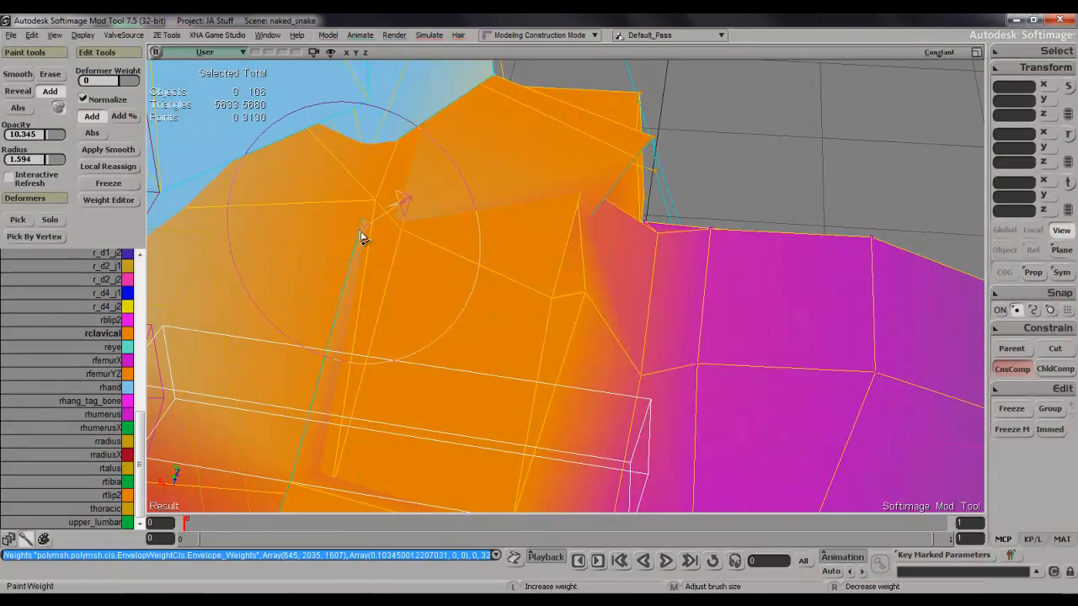
Switch to the rhumerus deformer and lightly paint its weight on the raised fold at the right shoulder seam, radius 0.924.
{"action": "scroll", "coordinate": [494, 296], "scroll_direction": "down", "scroll_amount": 3}
{"action": "key", "text": "s"}
{"action": "mouse_move", "coordinate": [493, 296]}
{"action": "right_mouse_down"}
{"action": "mouse_move", "coordinate": [582, 272]}
{"action": "mouse_move", "coordinate": [479, 238]}
{"action": "mouse_move", "coordinate": [493, 264]}
{"action": "mouse_move", "coordinate": [488, 316]}
{"action": "right_mouse_up"}
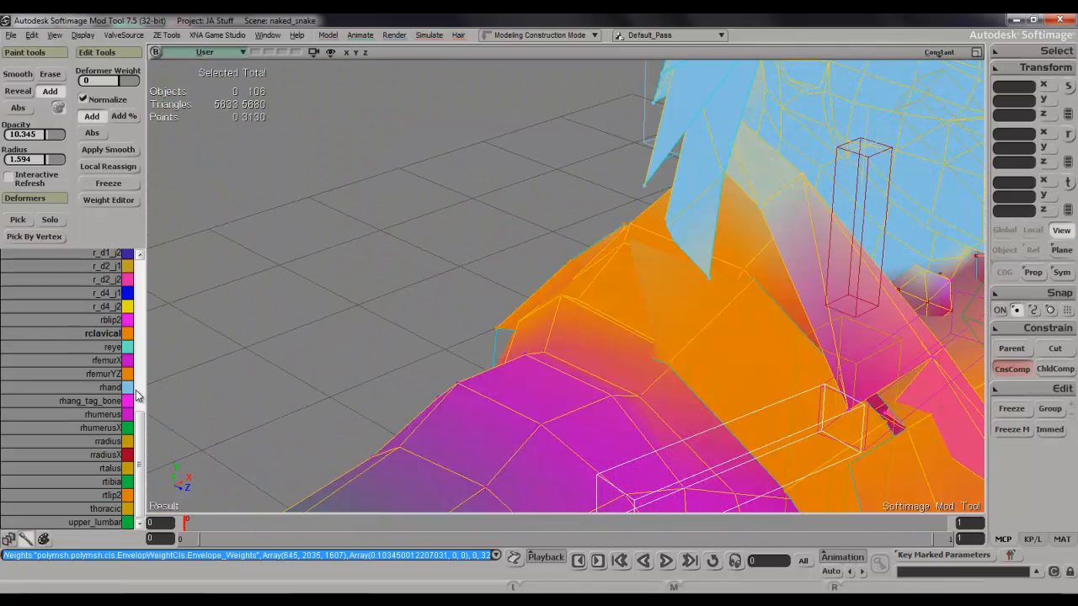
{"action": "left_click", "coordinate": [105, 414]}
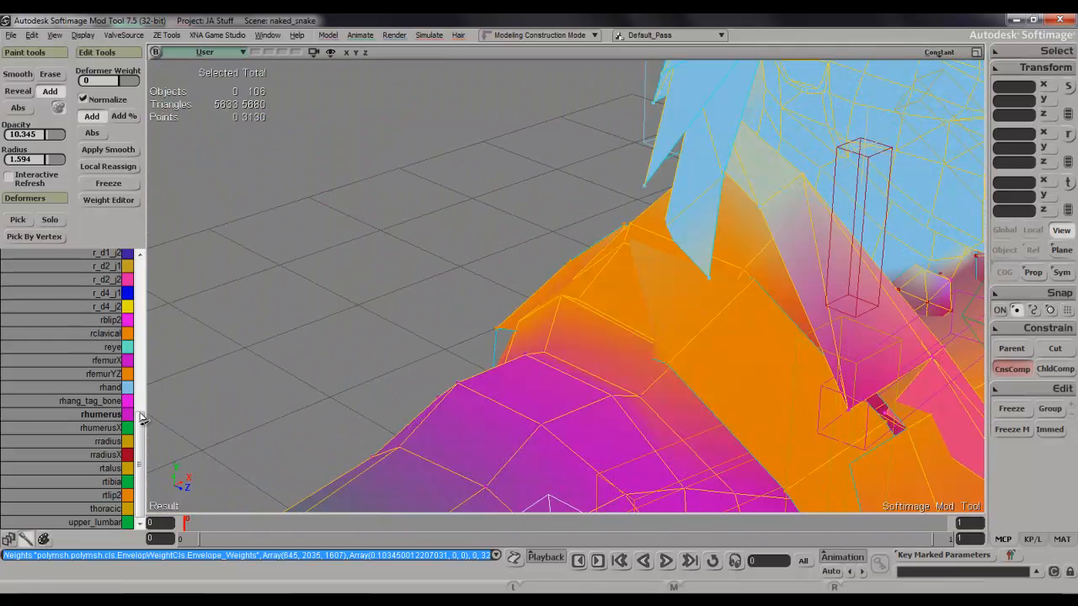
{"action": "middle_click_drag", "start_coordinate": [564, 307], "coordinate": [553, 318]}
{"action": "left_click", "coordinate": [565, 306]}
{"action": "left_click", "coordinate": [569, 313]}
{"action": "key", "text": "s"}
{"action": "right_click_drag", "start_coordinate": [569, 314], "coordinate": [687, 275]}
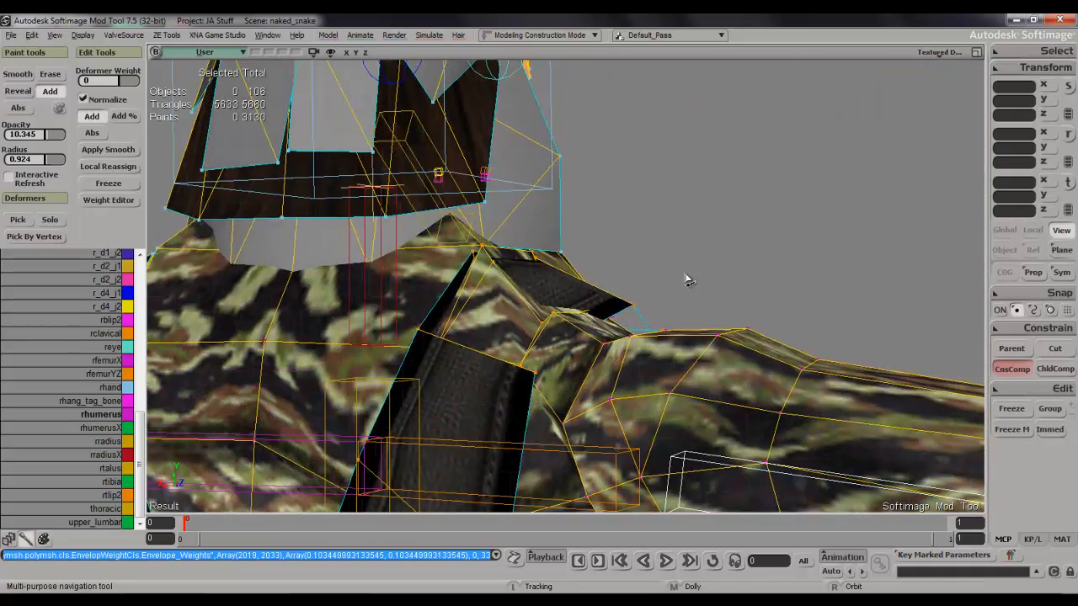
Switch back to the rclavical deformer and blend its weight into the top front of the right sleeve near the strap.
{"action": "key", "text": "s"}
{"action": "mouse_move", "coordinate": [592, 338]}
{"action": "right_mouse_down"}
{"action": "mouse_move", "coordinate": [459, 363]}
{"action": "mouse_move", "coordinate": [513, 365]}
{"action": "right_mouse_up"}
{"action": "scroll", "coordinate": [460, 366], "scroll_direction": "down", "scroll_amount": 4}
{"action": "key", "text": "s"}
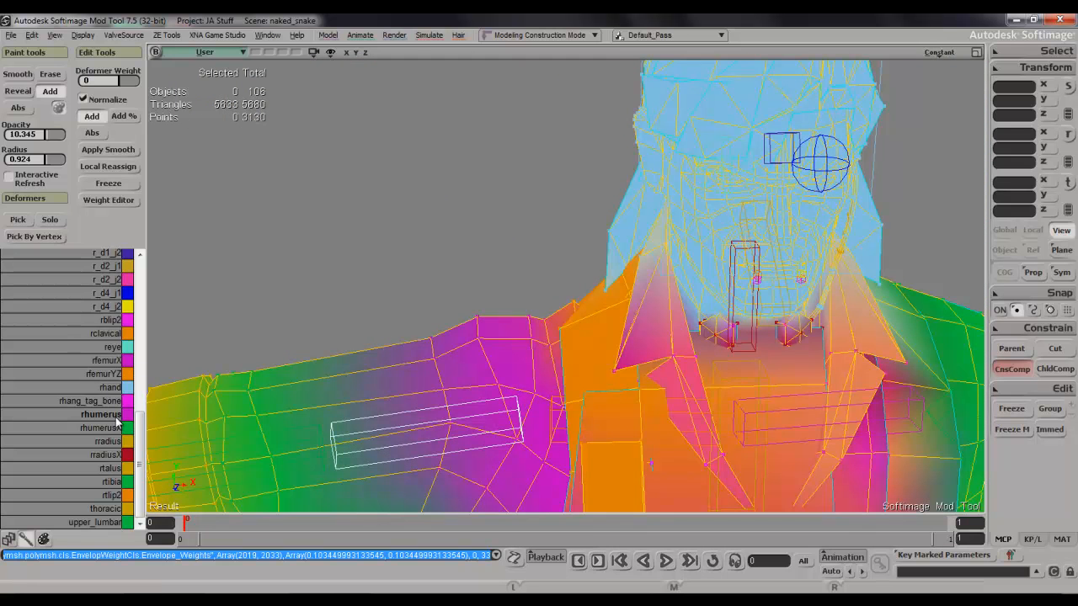
{"action": "left_click", "coordinate": [106, 333]}
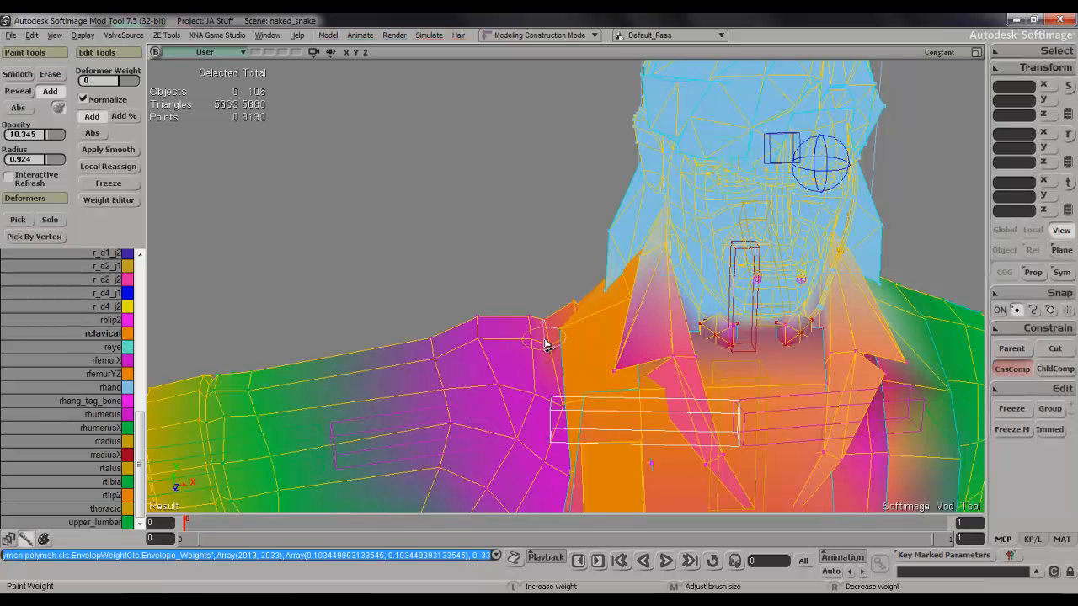
{"action": "left_click_drag", "start_coordinate": [532, 334], "coordinate": [528, 311]}
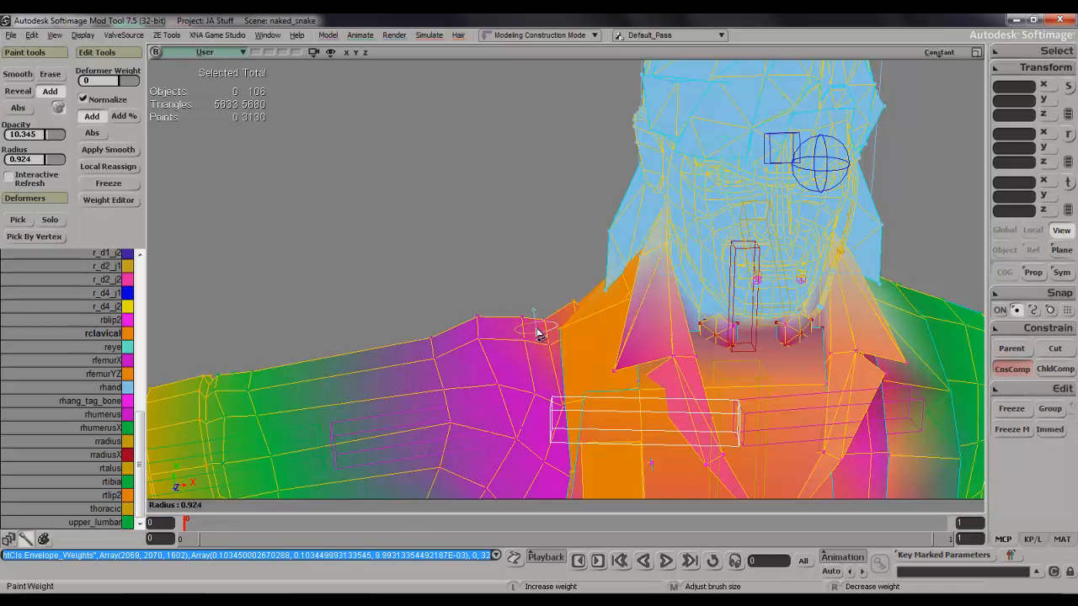
{"action": "left_click", "coordinate": [534, 358]}
Enlarge the brush radius to 1.239 and add rclavical weight along the front seam of the right shoulder.
{"action": "key", "text": "s"}
{"action": "right_click_drag", "start_coordinate": [532, 356], "coordinate": [534, 271]}
{"action": "left_click", "coordinate": [577, 376]}
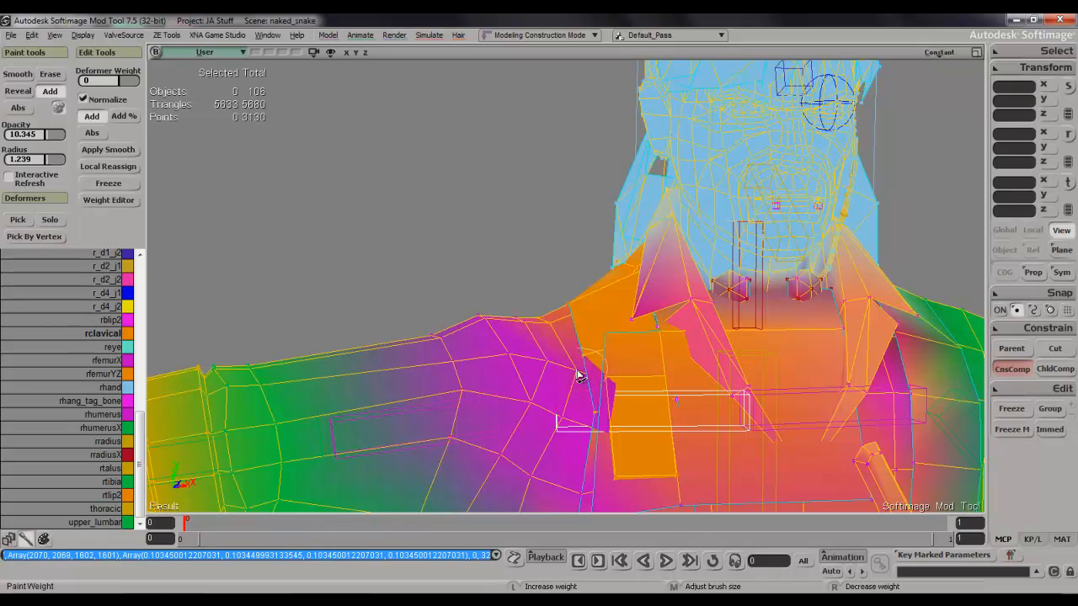
{"action": "left_click", "coordinate": [567, 378]}
Reduce the brush radius to 0.818 and dab rclavical weight along the sleeve edge beside the right strap.
{"action": "key", "text": "s"}
{"action": "mouse_move", "coordinate": [567, 381]}
{"action": "right_mouse_down"}
{"action": "mouse_move", "coordinate": [586, 365]}
{"action": "mouse_move", "coordinate": [664, 365]}
{"action": "right_mouse_up"}
{"action": "middle_click_drag", "start_coordinate": [695, 355], "coordinate": [683, 384]}
{"action": "left_click", "coordinate": [702, 373]}
{"action": "left_click", "coordinate": [697, 358]}
{"action": "left_click", "coordinate": [704, 358]}
{"action": "left_click", "coordinate": [689, 346]}
{"action": "left_click", "coordinate": [687, 346]}
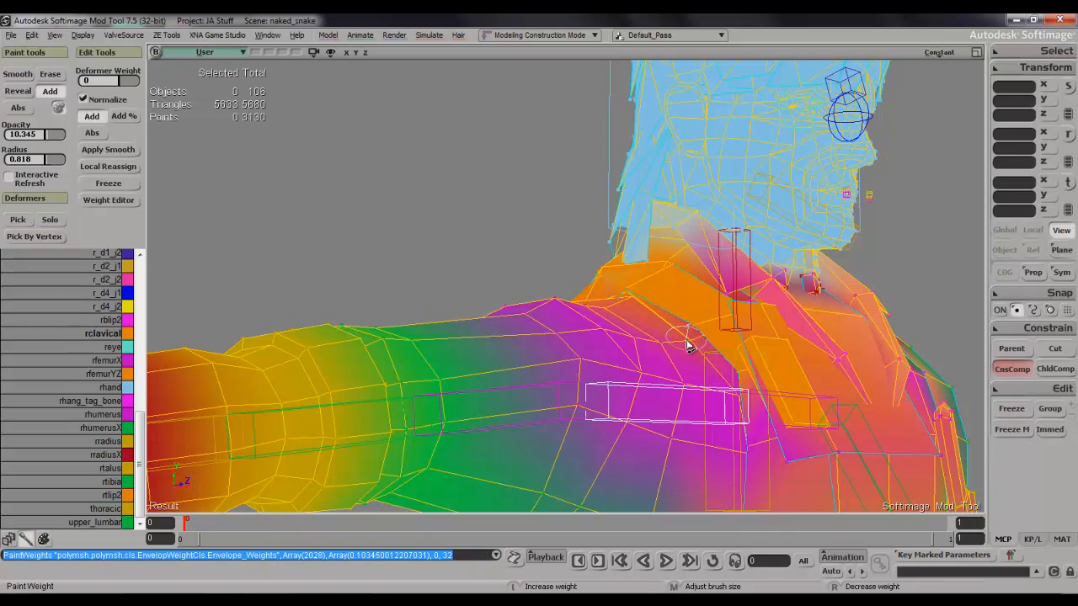
Blend rclavical weight into the front of the right shoulder below the strap, viewed from the side.
{"action": "key", "text": "s"}
{"action": "mouse_move", "coordinate": [696, 355]}
{"action": "right_mouse_down"}
{"action": "mouse_move", "coordinate": [591, 376]}
{"action": "mouse_move", "coordinate": [776, 407]}
{"action": "right_mouse_up"}
{"action": "left_click", "coordinate": [587, 371]}
{"action": "key", "text": "s"}
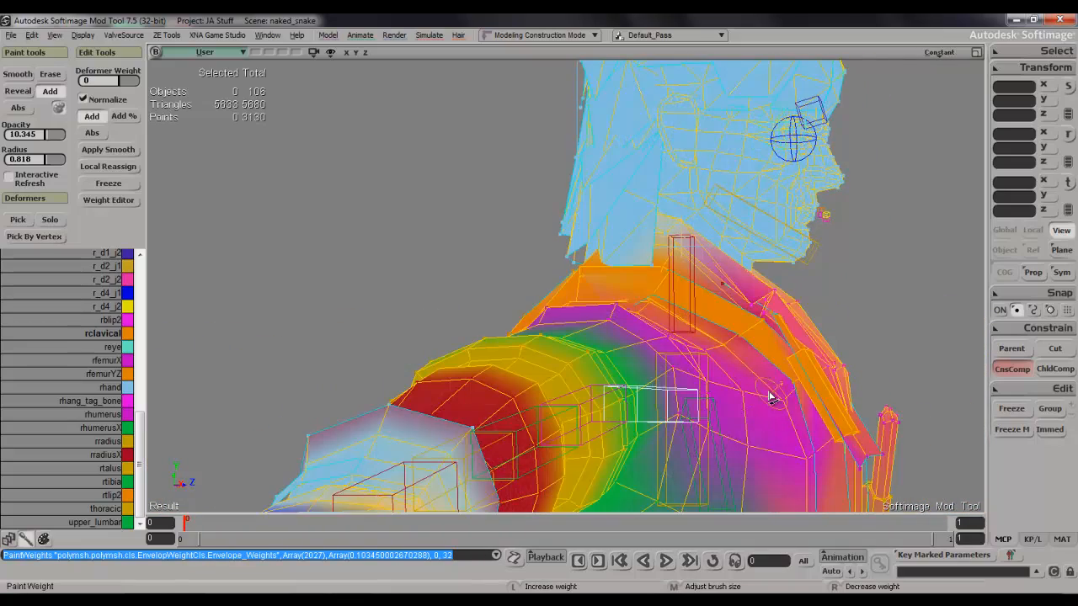
{"action": "left_click", "coordinate": [770, 389]}
{"action": "left_click_drag", "start_coordinate": [772, 405], "coordinate": [762, 397]}
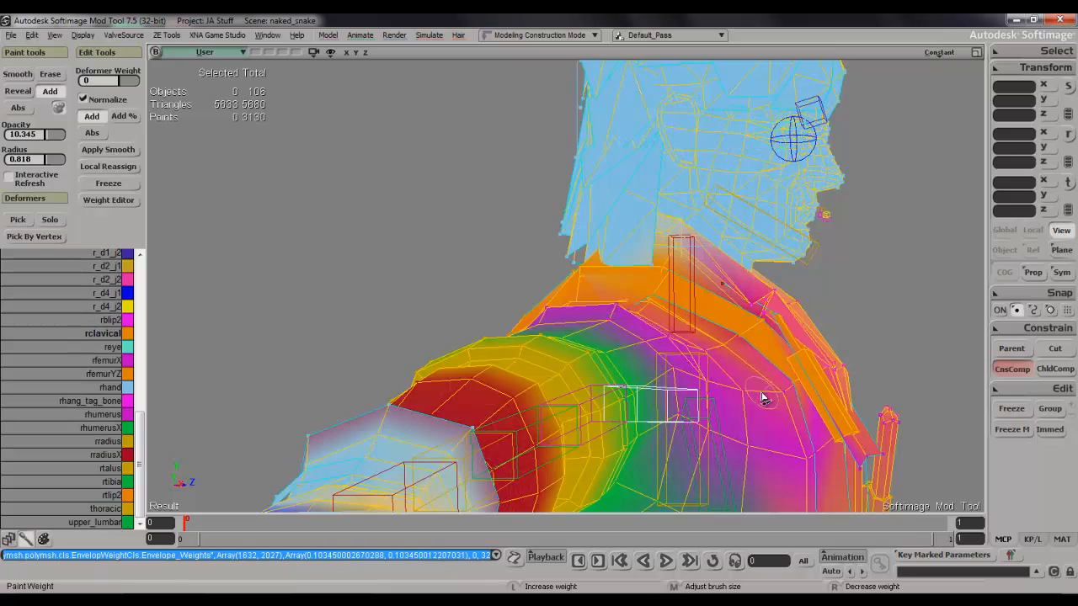
{"action": "left_click", "coordinate": [768, 393]}
Switch to the upper_lumbar deformer and lightly paint its weight on the right side of the torso below the armpit.
{"action": "key", "text": "s"}
{"action": "mouse_move", "coordinate": [769, 393]}
{"action": "right_mouse_down"}
{"action": "mouse_move", "coordinate": [782, 387]}
{"action": "mouse_move", "coordinate": [733, 378]}
{"action": "mouse_move", "coordinate": [698, 414]}
{"action": "mouse_move", "coordinate": [683, 399]}
{"action": "right_mouse_up"}
{"action": "scroll", "coordinate": [707, 395], "scroll_direction": "down", "scroll_amount": 3}
{"action": "key", "text": "s"}
{"action": "scroll", "coordinate": [709, 399], "scroll_direction": "down", "scroll_amount": 2}
{"action": "key", "text": "s"}
{"action": "left_click_drag", "start_coordinate": [694, 396], "coordinate": [727, 271]}
{"action": "mouse_move", "coordinate": [728, 271]}
{"action": "right_mouse_down"}
{"action": "mouse_move", "coordinate": [761, 270]}
{"action": "mouse_move", "coordinate": [699, 288]}
{"action": "right_mouse_up"}
{"action": "scroll", "coordinate": [754, 275], "scroll_direction": "up", "scroll_amount": 4}
{"action": "key", "text": "s"}
{"action": "scroll", "coordinate": [700, 290], "scroll_direction": "down", "scroll_amount": 2}
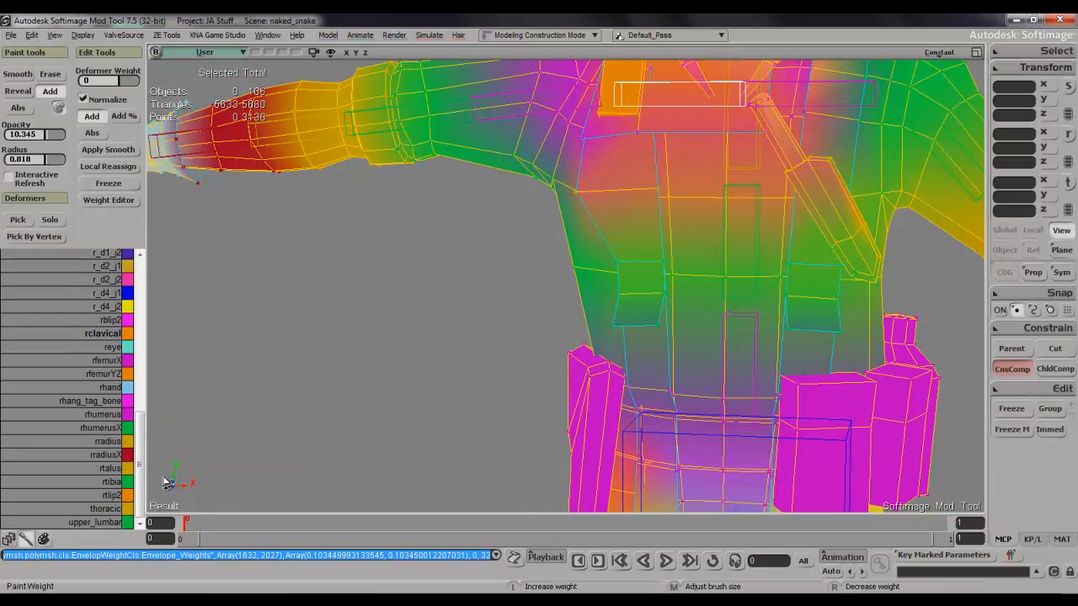
{"action": "left_click", "coordinate": [102, 522]}
{"action": "key", "text": "s"}
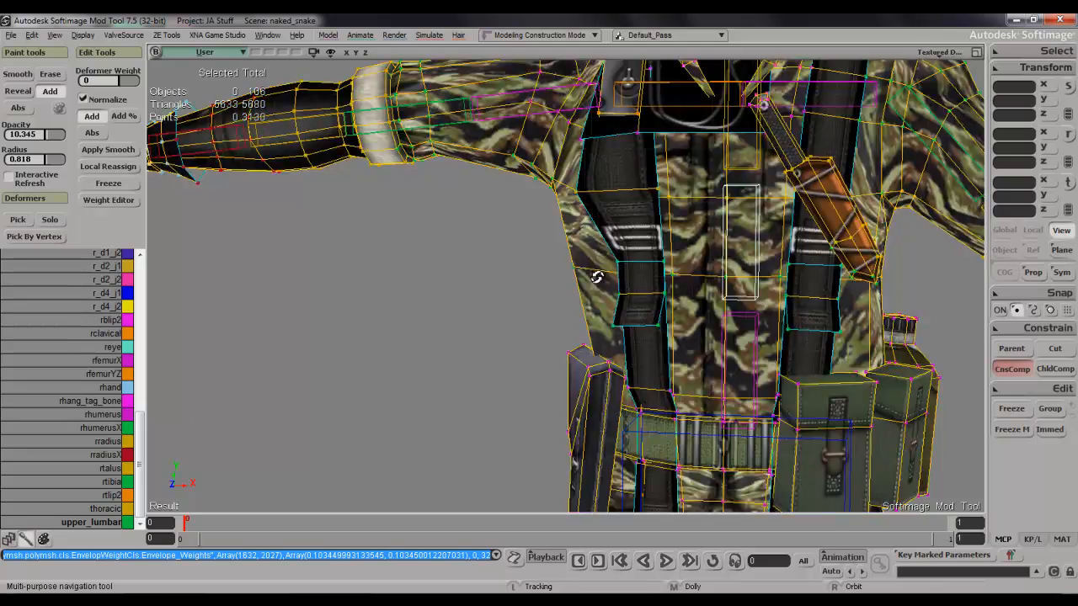
{"action": "mouse_move", "coordinate": [633, 251]}
{"action": "left_mouse_down"}
{"action": "mouse_move", "coordinate": [597, 260]}
{"action": "mouse_move", "coordinate": [608, 256]}
{"action": "left_mouse_up"}
{"action": "key", "text": "s"}
{"action": "mouse_move", "coordinate": [709, 258]}
{"action": "right_mouse_down"}
{"action": "mouse_move", "coordinate": [666, 263]}
{"action": "mouse_move", "coordinate": [699, 272]}
{"action": "mouse_move", "coordinate": [770, 250]}
{"action": "mouse_move", "coordinate": [812, 264]}
{"action": "mouse_move", "coordinate": [631, 247]}
{"action": "right_mouse_up"}
{"action": "left_click_drag", "start_coordinate": [616, 233], "coordinate": [627, 244]}
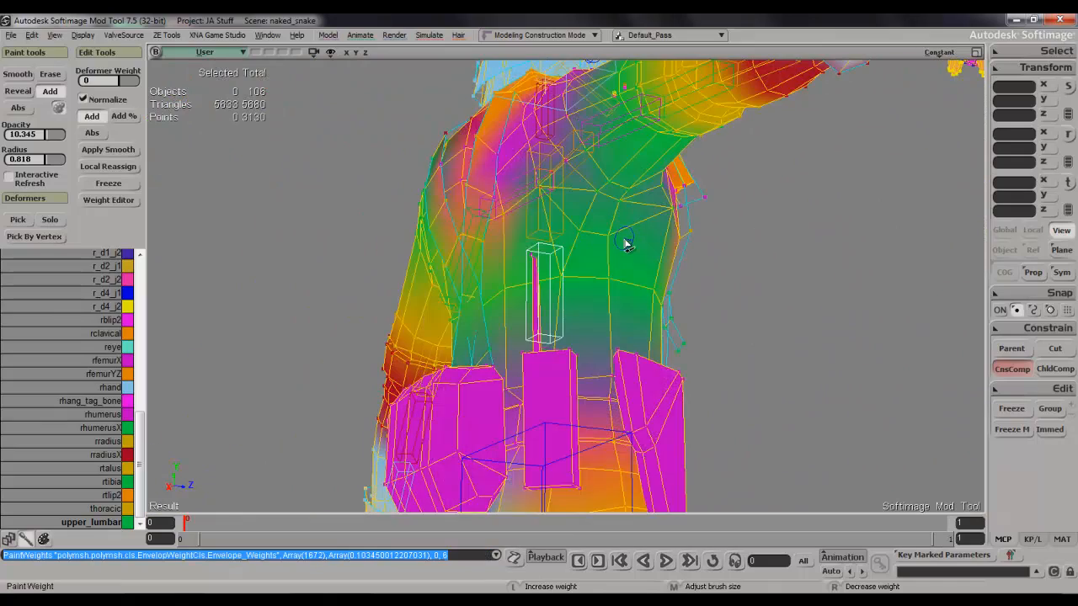
Add upper_lumbar weight to the vertices directly beneath the right armpit.
{"action": "key", "text": "s"}
{"action": "right_click_drag", "start_coordinate": [581, 239], "coordinate": [609, 204]}
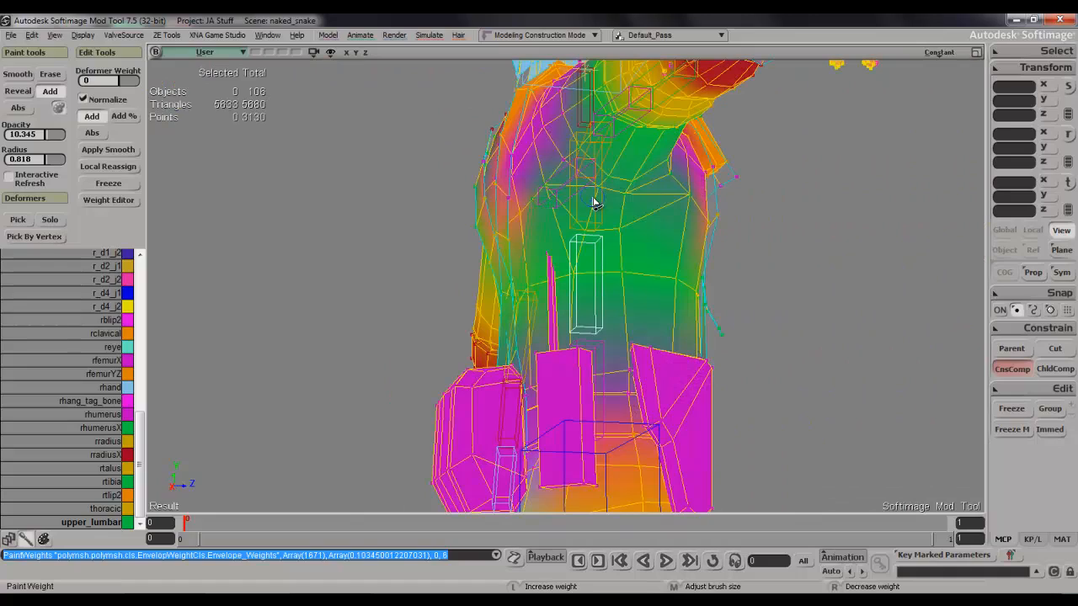
{"action": "left_click_drag", "start_coordinate": [630, 209], "coordinate": [585, 199]}
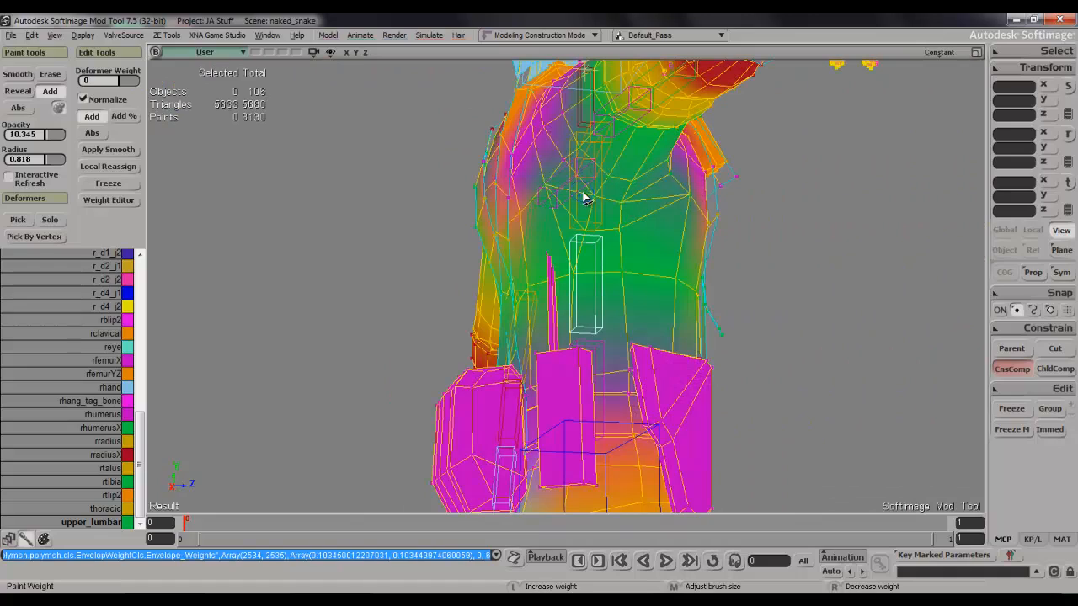
Paint upper_lumbar weight around the right armpit crease, then undo the last stroke on the underside of the upper arm.
{"action": "key", "text": "s"}
{"action": "right_click_drag", "start_coordinate": [614, 194], "coordinate": [527, 207]}
{"action": "left_click_drag", "start_coordinate": [527, 208], "coordinate": [542, 287]}
{"action": "right_click_drag", "start_coordinate": [542, 286], "coordinate": [606, 282]}
{"action": "left_click_drag", "start_coordinate": [600, 279], "coordinate": [648, 294]}
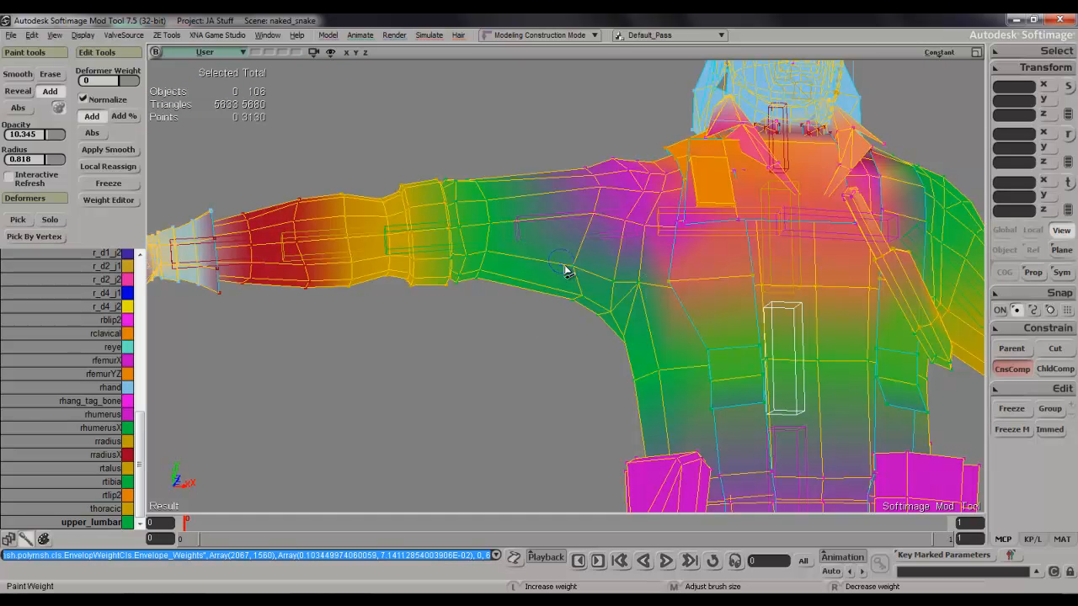
{"action": "left_click_drag", "start_coordinate": [566, 269], "coordinate": [588, 282]}
{"action": "key", "text": "ctrl+z"}
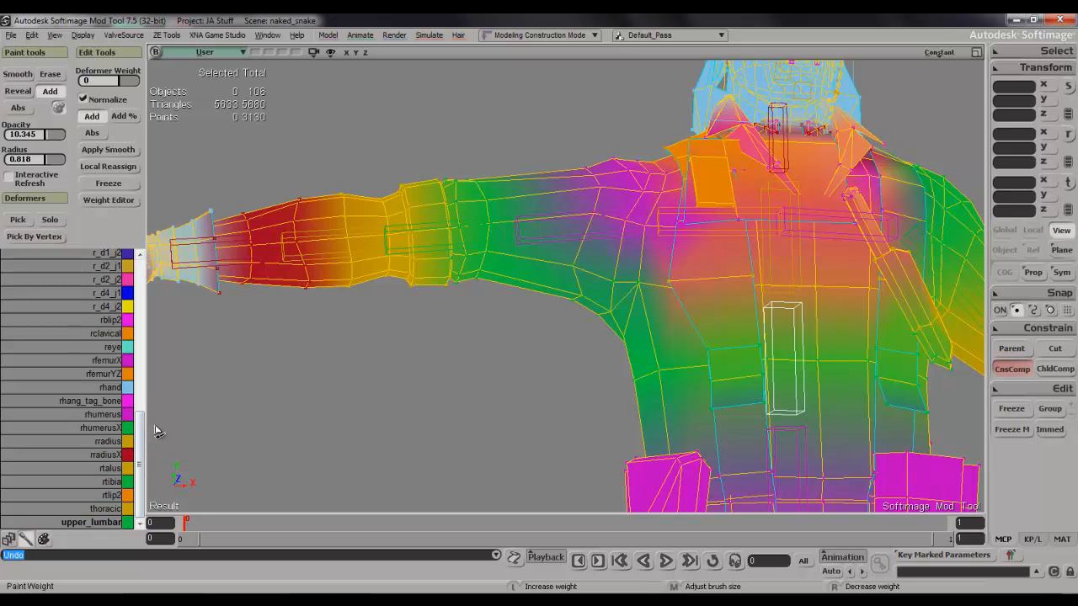
Switch to the rhumerus deformer and paint its weight along the underside of the right upper arm near the armpit.
{"action": "left_click", "coordinate": [108, 417]}
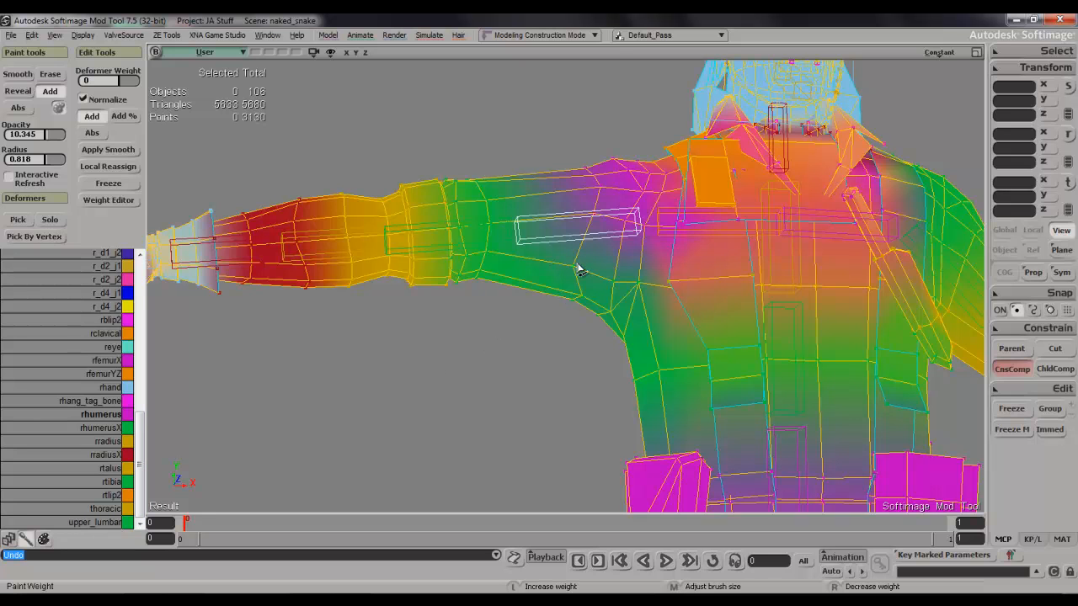
{"action": "left_click_drag", "start_coordinate": [580, 296], "coordinate": [574, 320]}
{"action": "mouse_move", "coordinate": [574, 320]}
{"action": "right_mouse_down"}
{"action": "mouse_move", "coordinate": [614, 244]}
{"action": "mouse_move", "coordinate": [602, 249]}
{"action": "right_mouse_up"}
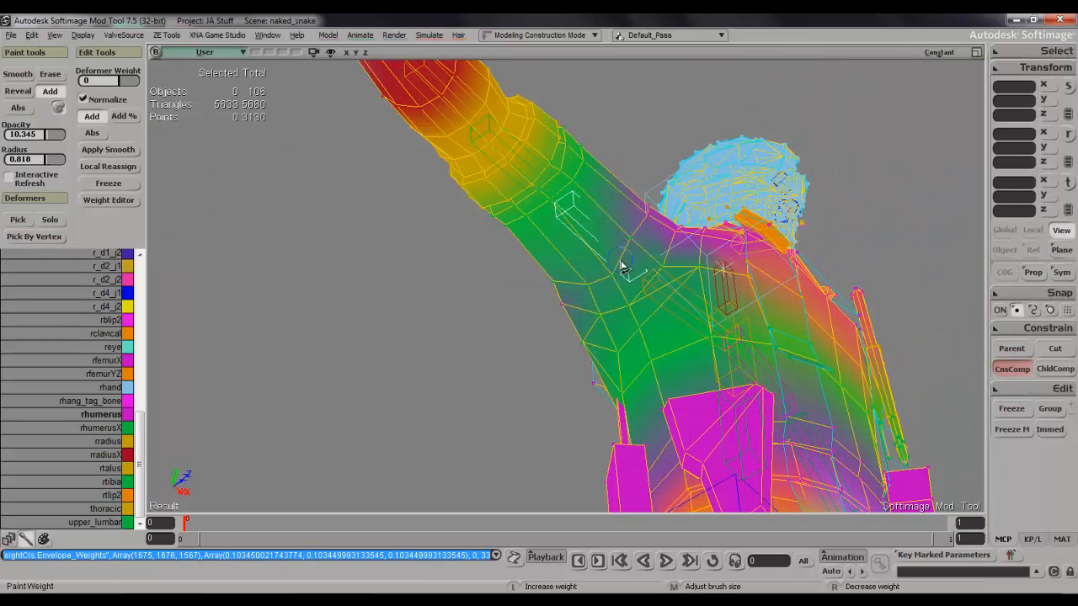
{"action": "left_click_drag", "start_coordinate": [555, 288], "coordinate": [562, 281]}
{"action": "key", "text": "s"}
{"action": "mouse_move", "coordinate": [568, 274]}
{"action": "right_mouse_down"}
{"action": "mouse_move", "coordinate": [520, 357]}
{"action": "mouse_move", "coordinate": [578, 342]}
{"action": "mouse_move", "coordinate": [637, 289]}
{"action": "mouse_move", "coordinate": [569, 280]}
{"action": "right_mouse_up"}
{"action": "left_click_drag", "start_coordinate": [598, 313], "coordinate": [614, 313]}
{"action": "key", "text": "s"}
{"action": "mouse_move", "coordinate": [614, 312]}
{"action": "right_mouse_down"}
{"action": "mouse_move", "coordinate": [520, 306]}
{"action": "mouse_move", "coordinate": [501, 357]}
{"action": "right_mouse_up"}
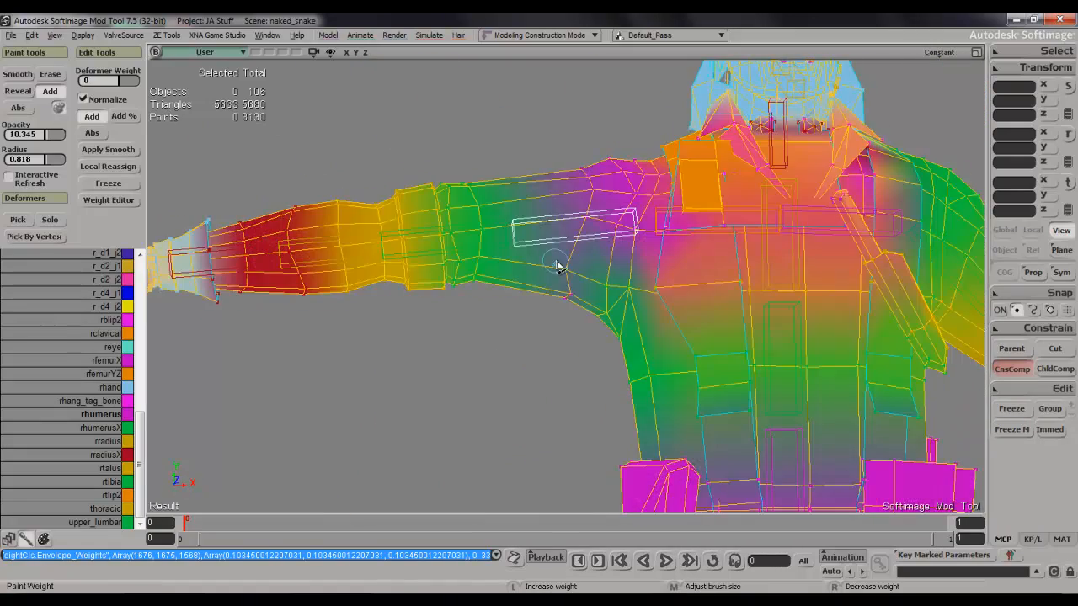
Add rhumerus weight to the front and top of the right upper arm just outside the shoulder.
{"action": "left_click_drag", "start_coordinate": [557, 266], "coordinate": [570, 272]}
{"action": "key", "text": "s"}
{"action": "mouse_move", "coordinate": [578, 274]}
{"action": "right_mouse_down"}
{"action": "mouse_move", "coordinate": [578, 312]}
{"action": "mouse_move", "coordinate": [569, 272]}
{"action": "right_mouse_up"}
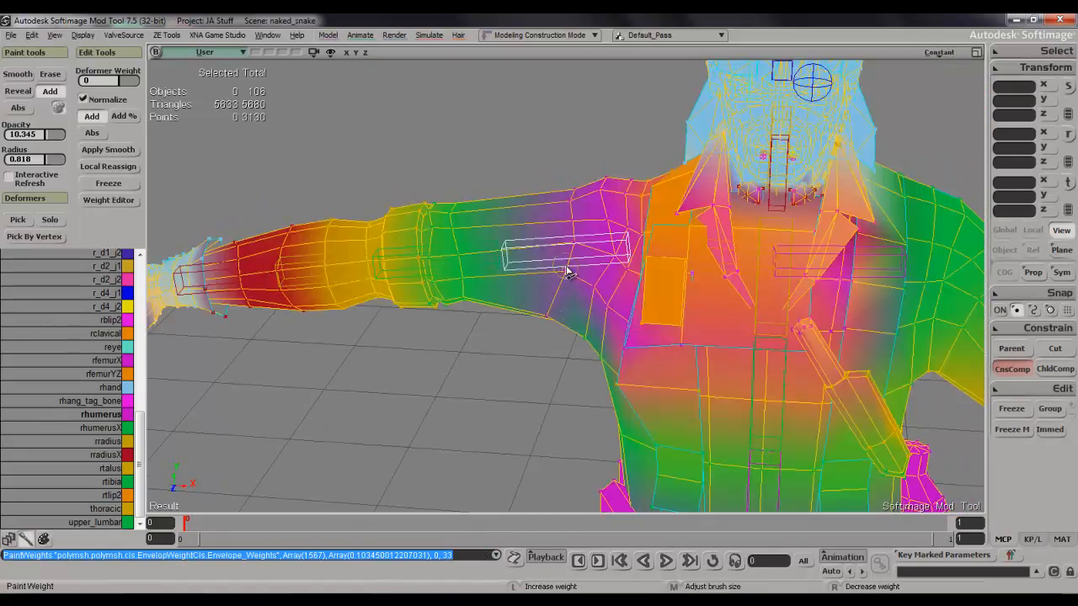
{"action": "left_click_drag", "start_coordinate": [576, 203], "coordinate": [572, 188]}
{"action": "key", "text": "s"}
{"action": "mouse_move", "coordinate": [573, 188]}
{"action": "right_mouse_down"}
{"action": "mouse_move", "coordinate": [582, 155]}
{"action": "mouse_move", "coordinate": [570, 189]}
{"action": "right_mouse_up"}
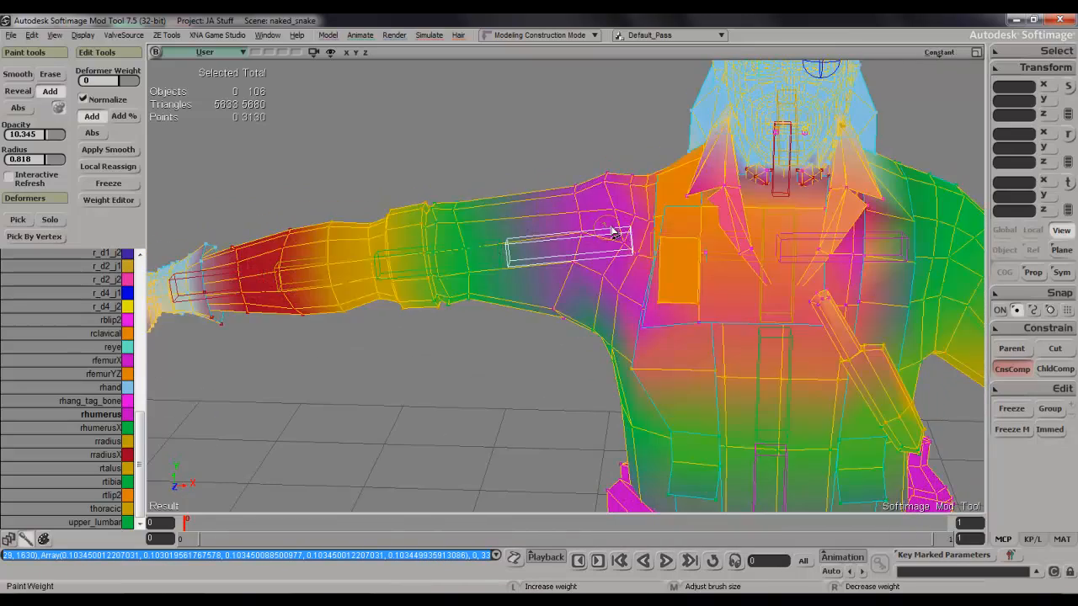
Select the rhumerus bone and rotate it down about 34 degrees around Y to test the shoulder deformation.
{"action": "key", "text": "space"}
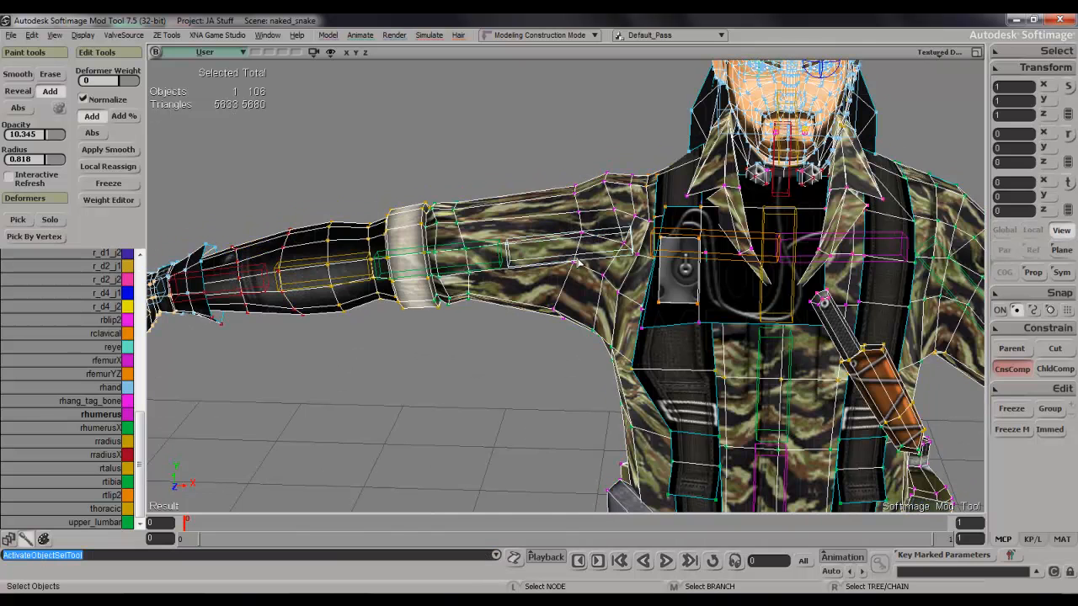
{"action": "left_click", "coordinate": [542, 263]}
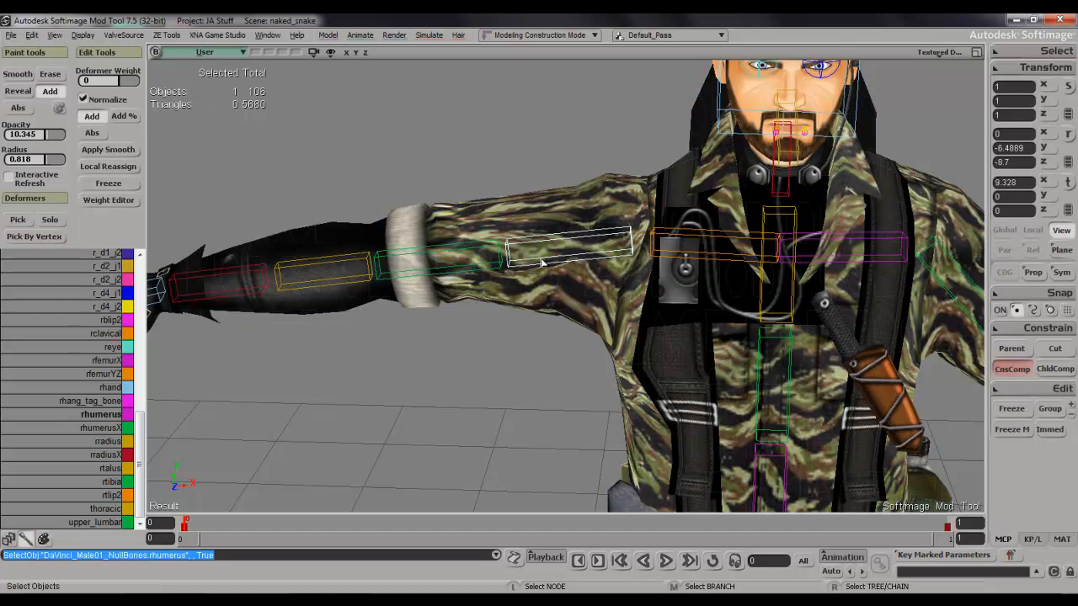
{"action": "key", "text": "c"}
{"action": "left_click_drag", "start_coordinate": [583, 185], "coordinate": [554, 221]}
{"action": "key", "text": "space"}
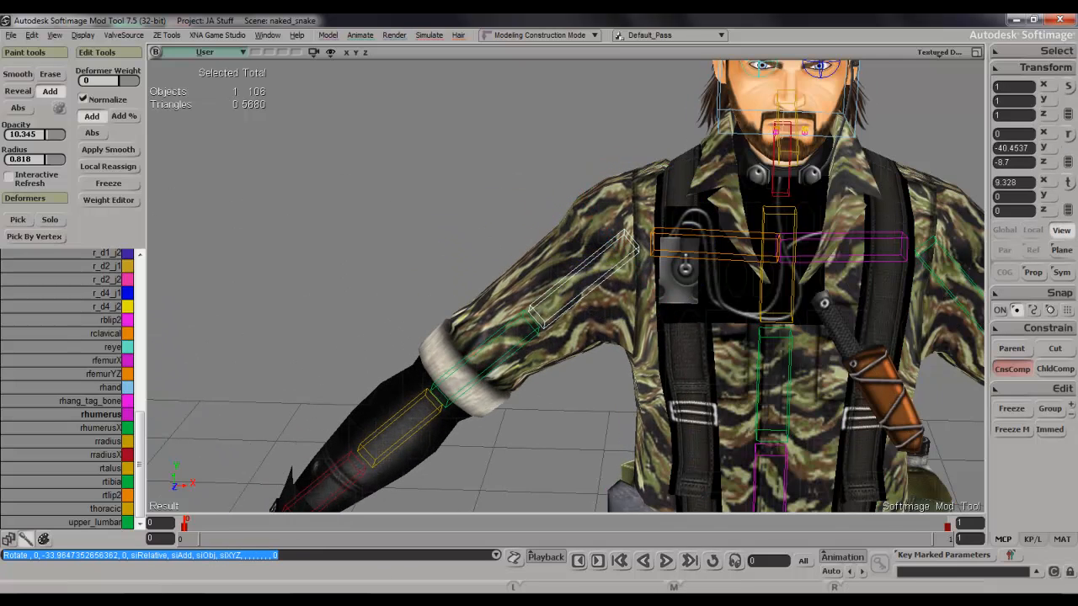
{"action": "left_click", "coordinate": [337, 602]}
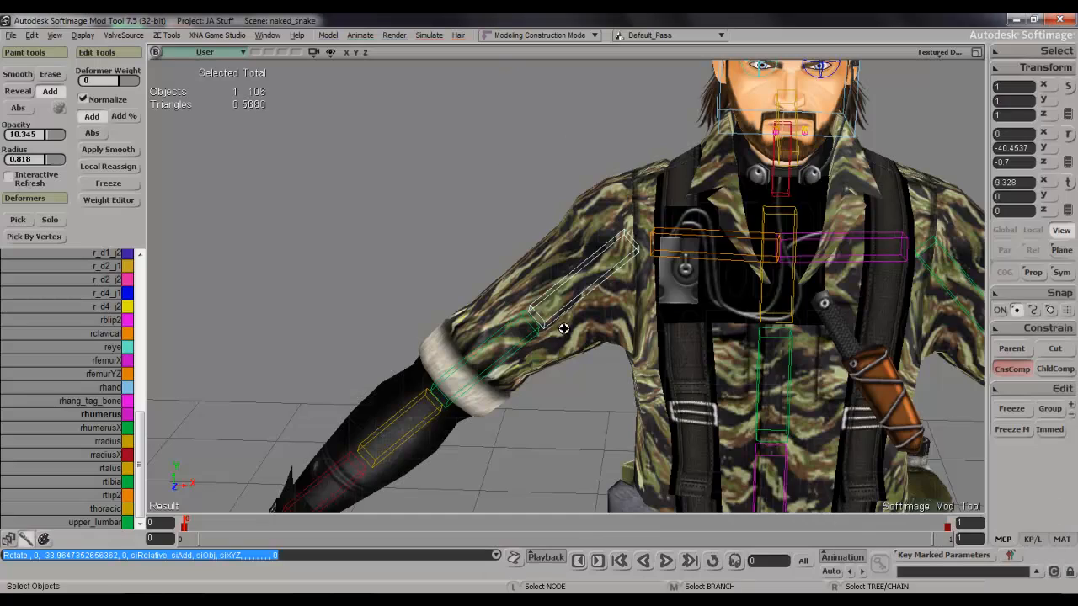
Rotate the rhumerus bone back up to raise the right arm, and reselect the character mesh.
{"action": "key", "text": "s"}
{"action": "right_click_drag", "start_coordinate": [564, 329], "coordinate": [584, 289]}
{"action": "key", "text": "c"}
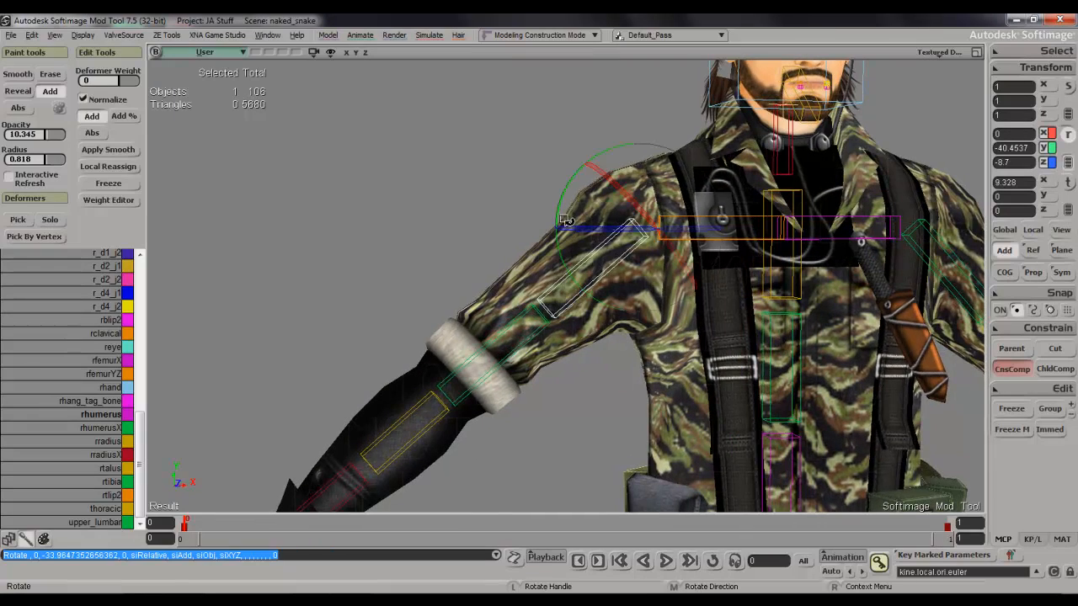
{"action": "left_click_drag", "start_coordinate": [565, 214], "coordinate": [565, 148]}
{"action": "key", "text": "s"}
{"action": "right_click_drag", "start_coordinate": [548, 241], "coordinate": [606, 249]}
{"action": "key", "text": "space"}
{"action": "left_click", "coordinate": [583, 291]}
{"action": "key", "text": "s"}
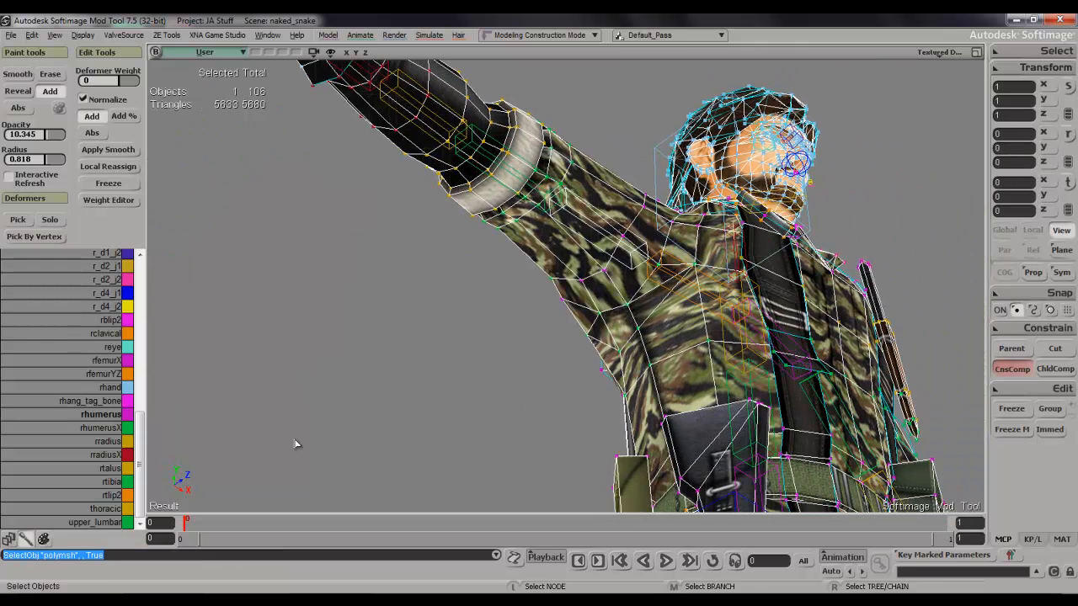
Switch to the upper_lumbar deformer and paint its weight around the right armpit from below and behind.
{"action": "left_click", "coordinate": [90, 521]}
{"action": "key", "text": "w"}
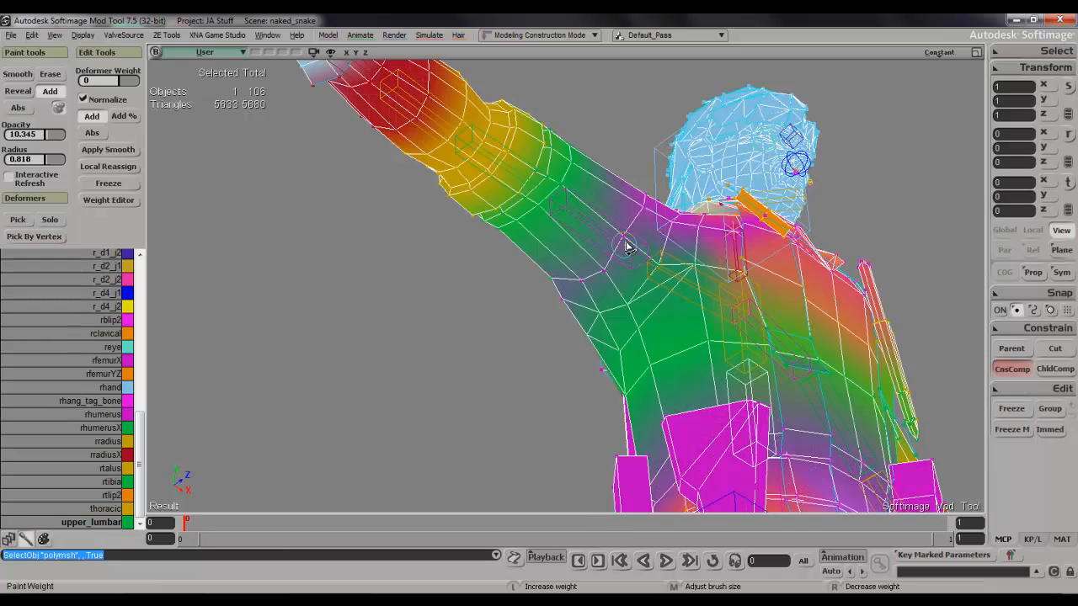
{"action": "left_click_drag", "start_coordinate": [547, 283], "coordinate": [596, 268]}
{"action": "key", "text": "s"}
{"action": "mouse_move", "coordinate": [602, 273]}
{"action": "right_mouse_down"}
{"action": "mouse_move", "coordinate": [680, 298]}
{"action": "mouse_move", "coordinate": [679, 311]}
{"action": "right_mouse_up"}
{"action": "left_click_drag", "start_coordinate": [548, 288], "coordinate": [539, 292]}
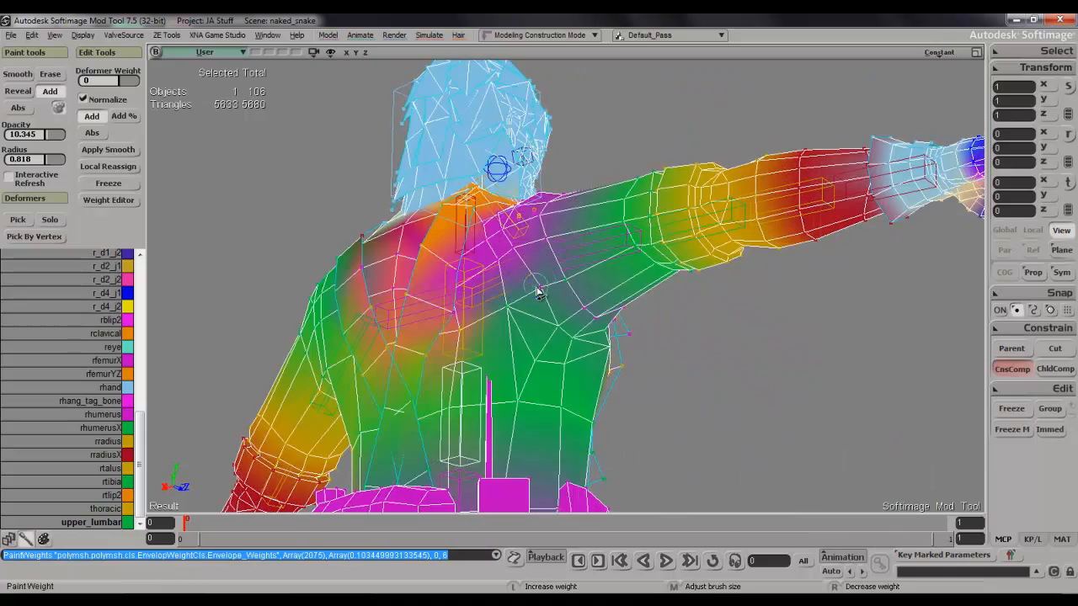
{"action": "left_click", "coordinate": [540, 291]}
{"action": "key", "text": "s"}
{"action": "mouse_move", "coordinate": [540, 291]}
{"action": "right_mouse_down"}
{"action": "mouse_move", "coordinate": [533, 298]}
{"action": "mouse_move", "coordinate": [578, 323]}
{"action": "right_mouse_up"}
{"action": "middle_click_drag", "start_coordinate": [577, 323], "coordinate": [578, 286]}
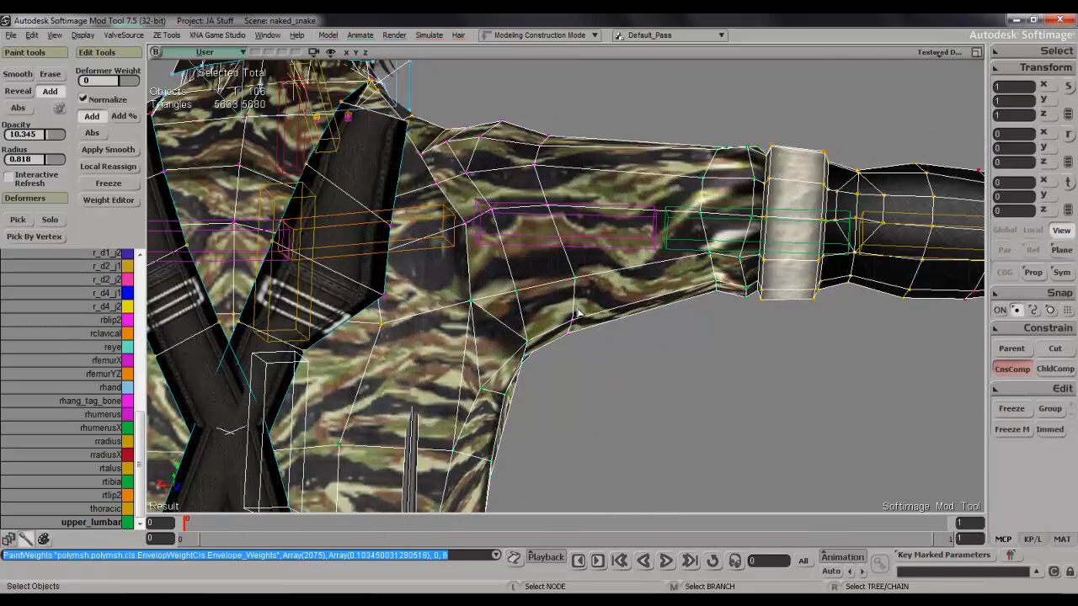
Add upper_lumbar weight across the underside of the right upper arm beside the armpit crease.
{"action": "key", "text": "s"}
{"action": "mouse_move", "coordinate": [571, 293]}
{"action": "right_mouse_down"}
{"action": "mouse_move", "coordinate": [548, 289]}
{"action": "mouse_move", "coordinate": [602, 305]}
{"action": "right_mouse_up"}
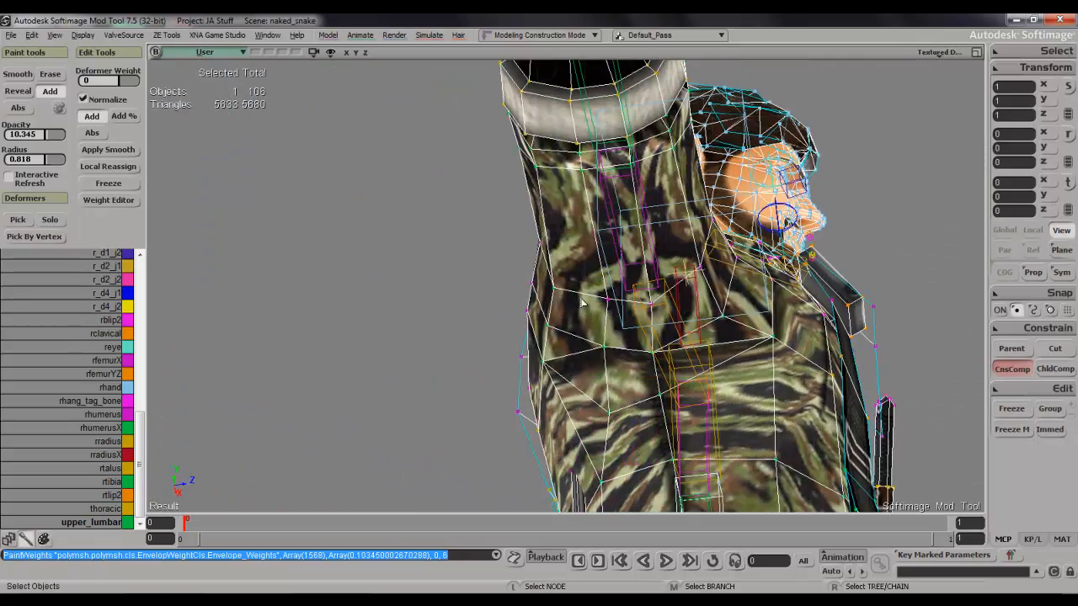
{"action": "key", "text": "w"}
{"action": "left_click_drag", "start_coordinate": [603, 307], "coordinate": [679, 305]}
{"action": "key", "text": "s"}
{"action": "mouse_move", "coordinate": [683, 306]}
{"action": "right_mouse_down"}
{"action": "mouse_move", "coordinate": [598, 318]}
{"action": "mouse_move", "coordinate": [604, 357]}
{"action": "right_mouse_up"}
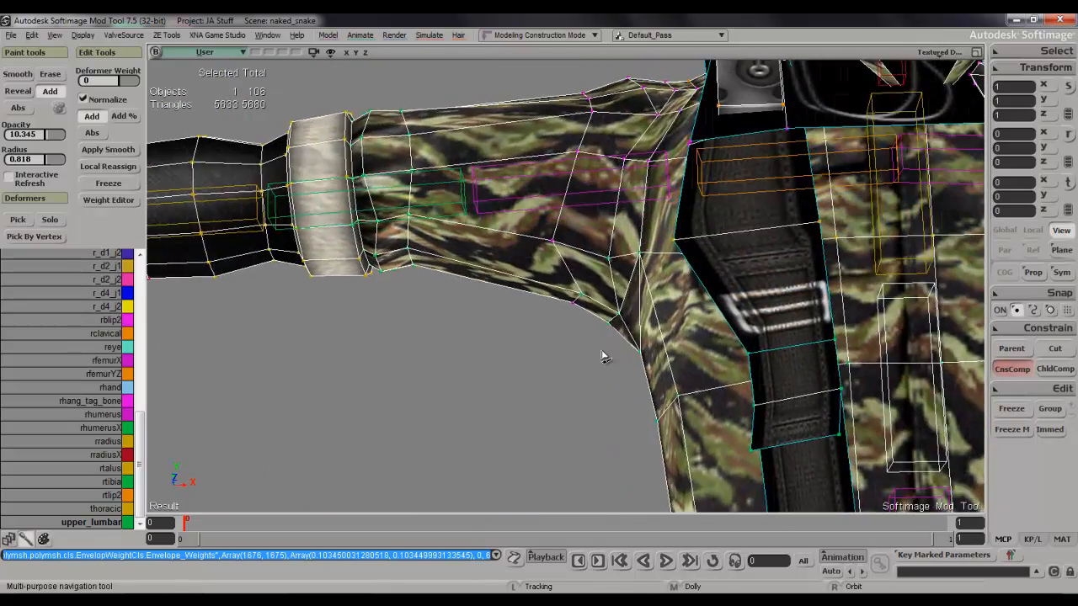
Try upper_lumbar weight on the front of the right upper arm, then undo the stroke.
{"action": "key", "text": "w"}
{"action": "left_click", "coordinate": [557, 240]}
{"action": "key", "text": "s"}
{"action": "right_click_drag", "start_coordinate": [559, 253], "coordinate": [568, 301]}
{"action": "key", "text": "w"}
{"action": "key", "text": "s"}
{"action": "mouse_move", "coordinate": [587, 236]}
{"action": "right_mouse_down"}
{"action": "mouse_move", "coordinate": [598, 238]}
{"action": "mouse_move", "coordinate": [601, 263]}
{"action": "right_mouse_up"}
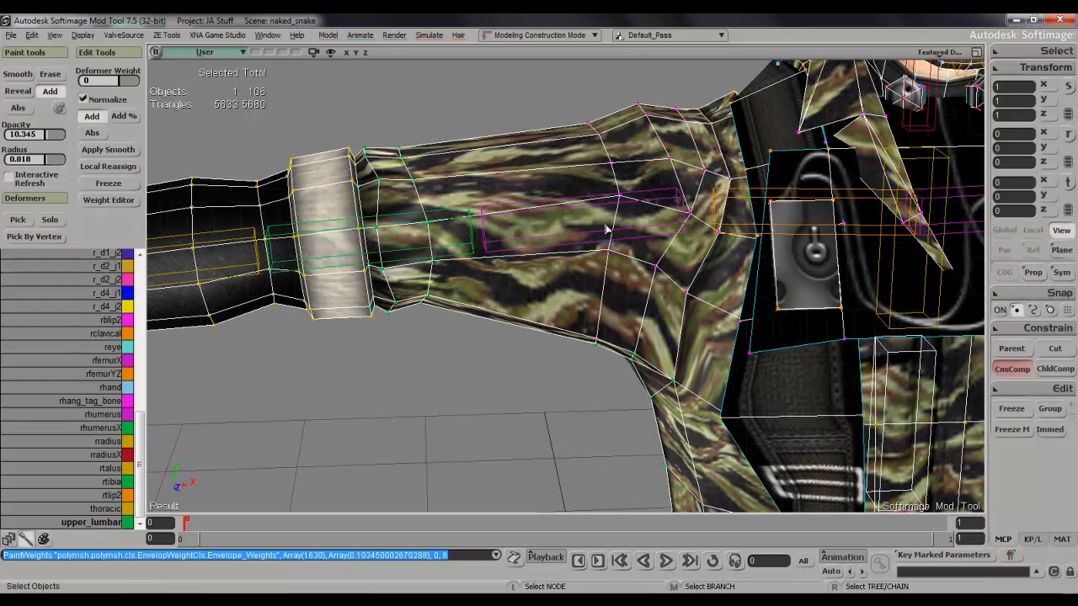
{"action": "key", "text": "ctrl+z"}
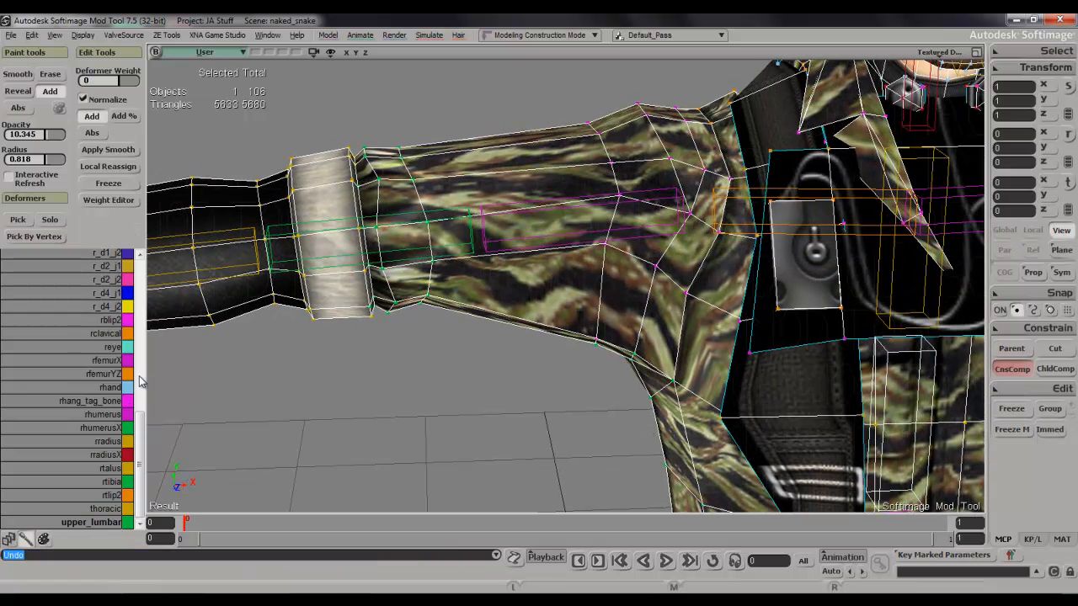
Switch to the rclavical deformer and paint its weight lightly on the front of the right upper arm.
{"action": "left_click", "coordinate": [105, 333]}
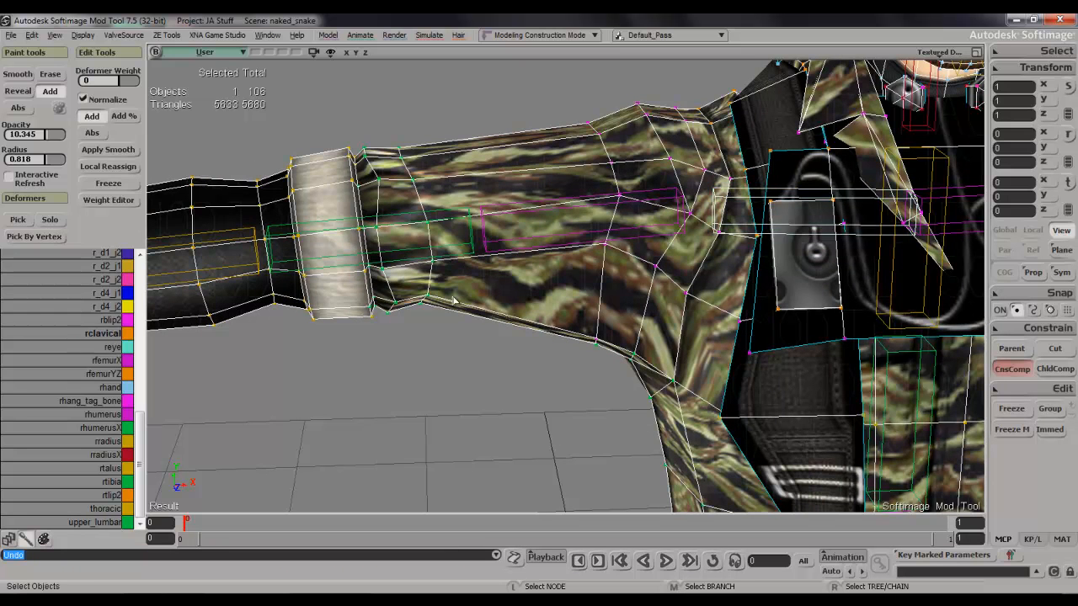
{"action": "key", "text": "w"}
{"action": "left_click", "coordinate": [603, 261]}
{"action": "key", "text": "s"}
{"action": "mouse_move", "coordinate": [616, 247]}
{"action": "right_mouse_down"}
{"action": "mouse_move", "coordinate": [649, 251]}
{"action": "mouse_move", "coordinate": [686, 216]}
{"action": "mouse_move", "coordinate": [680, 253]}
{"action": "mouse_move", "coordinate": [694, 269]}
{"action": "right_mouse_up"}
{"action": "key", "text": "s"}
{"action": "key", "text": "s"}
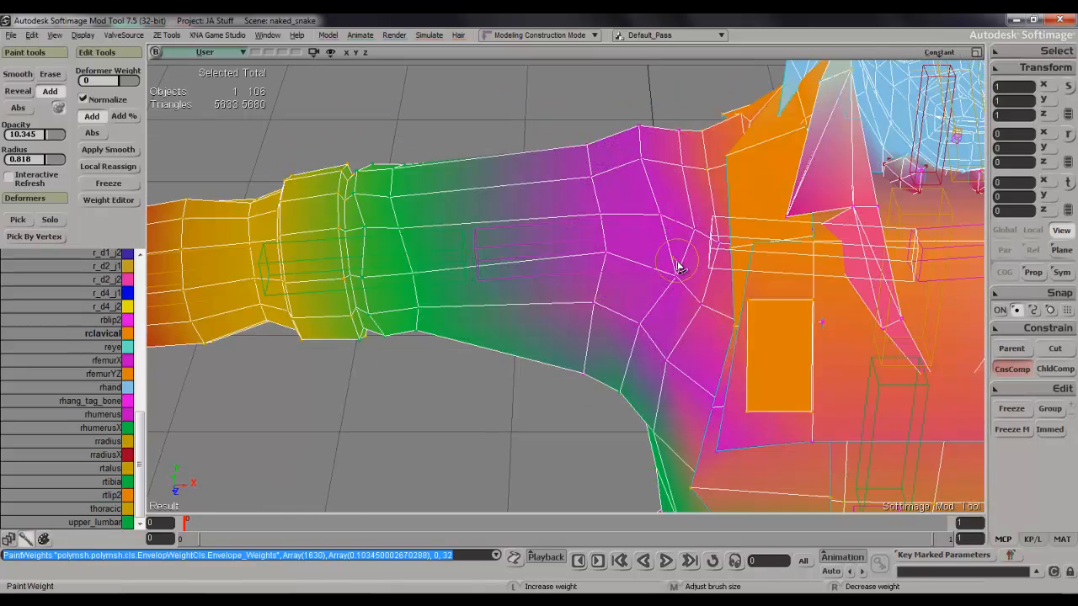
Blend rclavical weight into the front of the right shoulder next to the chest strap.
{"action": "left_click", "coordinate": [700, 304]}
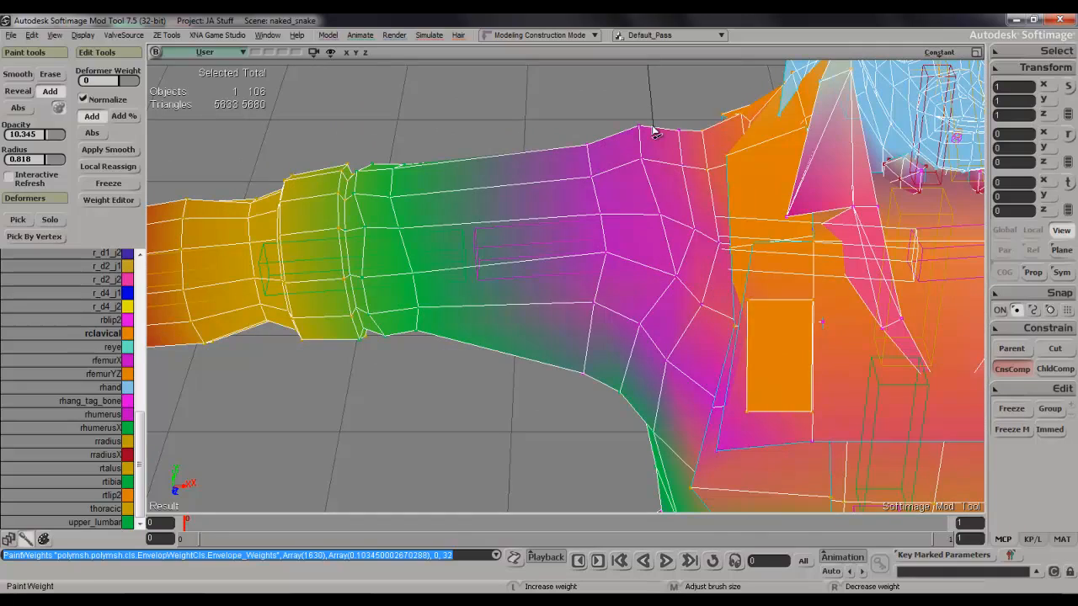
{"action": "key", "text": "s"}
{"action": "key", "text": "w"}
{"action": "key", "text": "s"}
{"action": "right_click_drag", "start_coordinate": [710, 325], "coordinate": [722, 294]}
{"action": "key", "text": "w"}
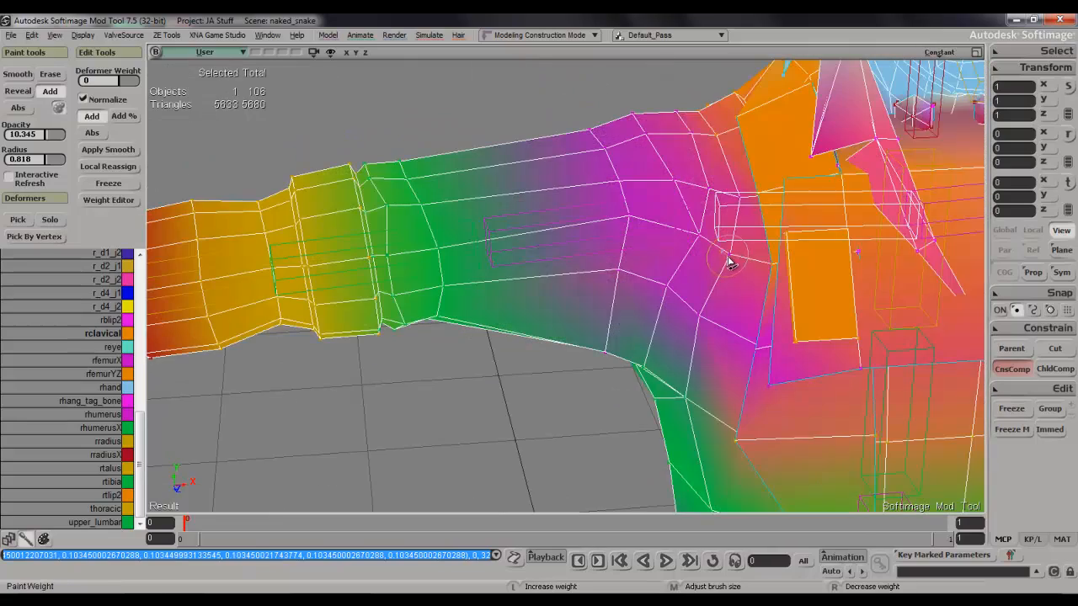
Paint rclavical weight on the top of the right shoulder, then undo that stroke.
{"action": "left_click", "coordinate": [704, 109]}
{"action": "key", "text": "s"}
{"action": "mouse_move", "coordinate": [705, 112]}
{"action": "right_mouse_down"}
{"action": "mouse_move", "coordinate": [702, 141]}
{"action": "mouse_move", "coordinate": [775, 147]}
{"action": "mouse_move", "coordinate": [717, 137]}
{"action": "right_mouse_up"}
{"action": "key", "text": "space"}
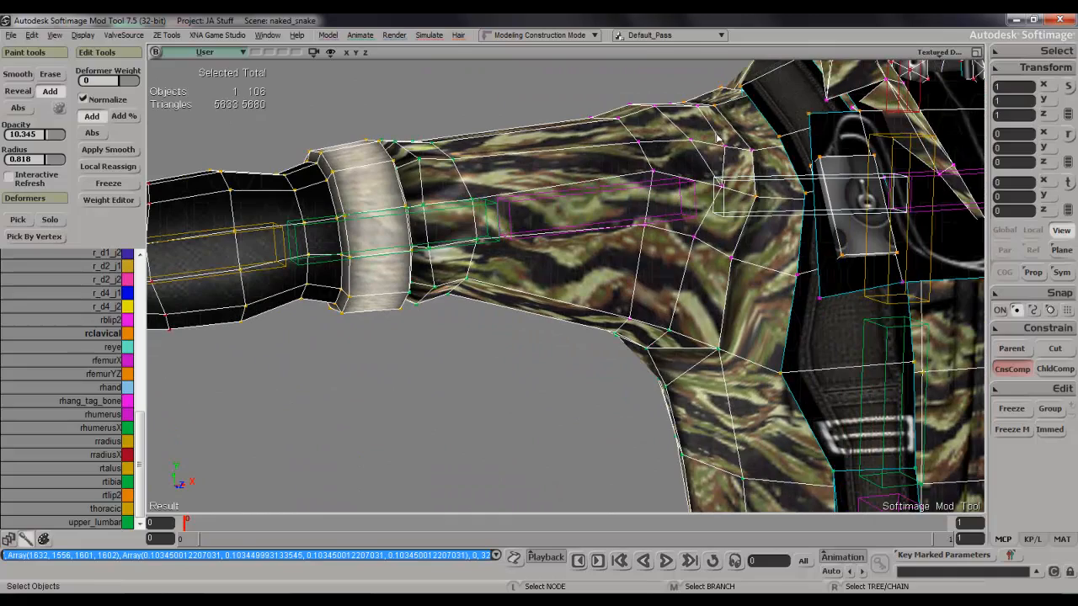
{"action": "key", "text": "ctrl+z"}
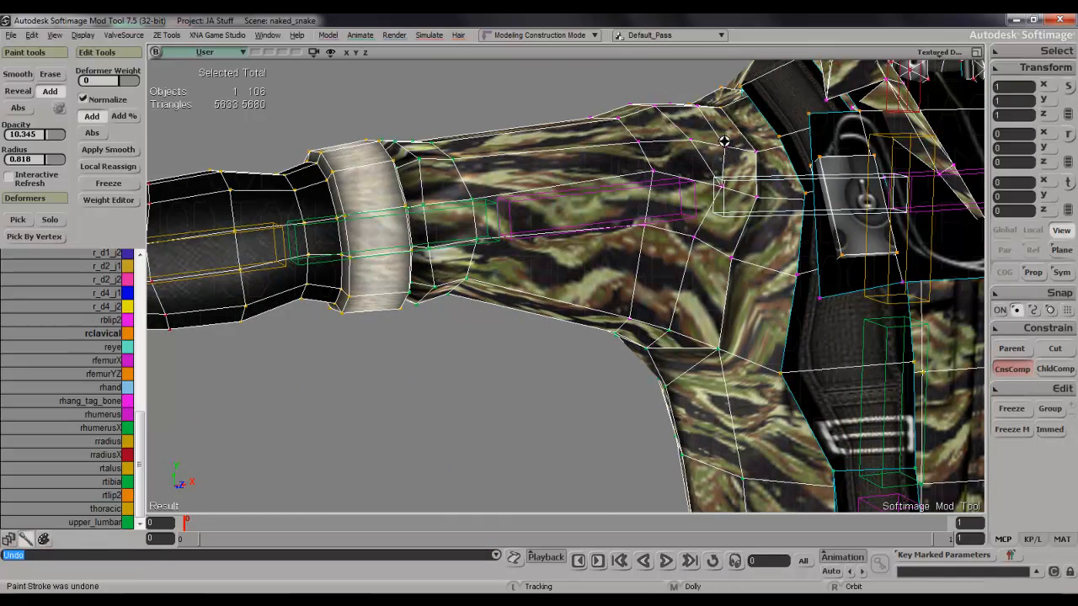
Paint rclavical weight onto the top rear of the right shoulder where the sleeve meets the strap.
{"action": "mouse_move", "coordinate": [728, 145]}
{"action": "right_mouse_down"}
{"action": "mouse_move", "coordinate": [855, 145]}
{"action": "mouse_move", "coordinate": [791, 286]}
{"action": "right_mouse_up"}
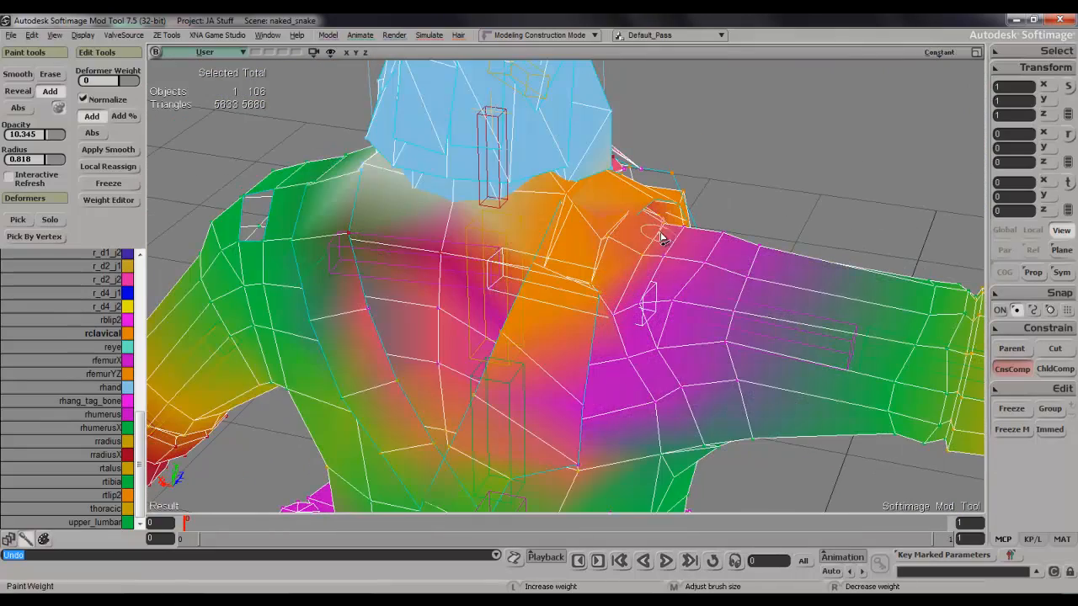
{"action": "left_click", "coordinate": [661, 238]}
{"action": "key", "text": "s"}
{"action": "right_click_drag", "start_coordinate": [661, 239], "coordinate": [696, 222]}
{"action": "mouse_move", "coordinate": [692, 199]}
{"action": "right_mouse_down"}
{"action": "mouse_move", "coordinate": [645, 241]}
{"action": "mouse_move", "coordinate": [560, 241]}
{"action": "mouse_move", "coordinate": [534, 224]}
{"action": "mouse_move", "coordinate": [573, 278]}
{"action": "mouse_move", "coordinate": [656, 261]}
{"action": "mouse_move", "coordinate": [712, 270]}
{"action": "mouse_move", "coordinate": [664, 311]}
{"action": "mouse_move", "coordinate": [647, 171]}
{"action": "right_mouse_up"}
{"action": "mouse_move", "coordinate": [647, 171]}
{"action": "left_mouse_down"}
{"action": "mouse_move", "coordinate": [630, 180]}
{"action": "mouse_move", "coordinate": [669, 167]}
{"action": "left_mouse_up"}
{"action": "mouse_move", "coordinate": [656, 186]}
{"action": "right_mouse_down"}
{"action": "mouse_move", "coordinate": [710, 168]}
{"action": "mouse_move", "coordinate": [733, 105]}
{"action": "mouse_move", "coordinate": [693, 166]}
{"action": "right_mouse_up"}
Select the two strap polygons over the right shoulder and assign them fully to rclavical in the Weight Editor.
{"action": "mouse_move", "coordinate": [524, 154]}
{"action": "right_mouse_down"}
{"action": "mouse_move", "coordinate": [580, 185]}
{"action": "mouse_move", "coordinate": [491, 193]}
{"action": "mouse_move", "coordinate": [426, 226]}
{"action": "mouse_move", "coordinate": [430, 216]}
{"action": "right_mouse_up"}
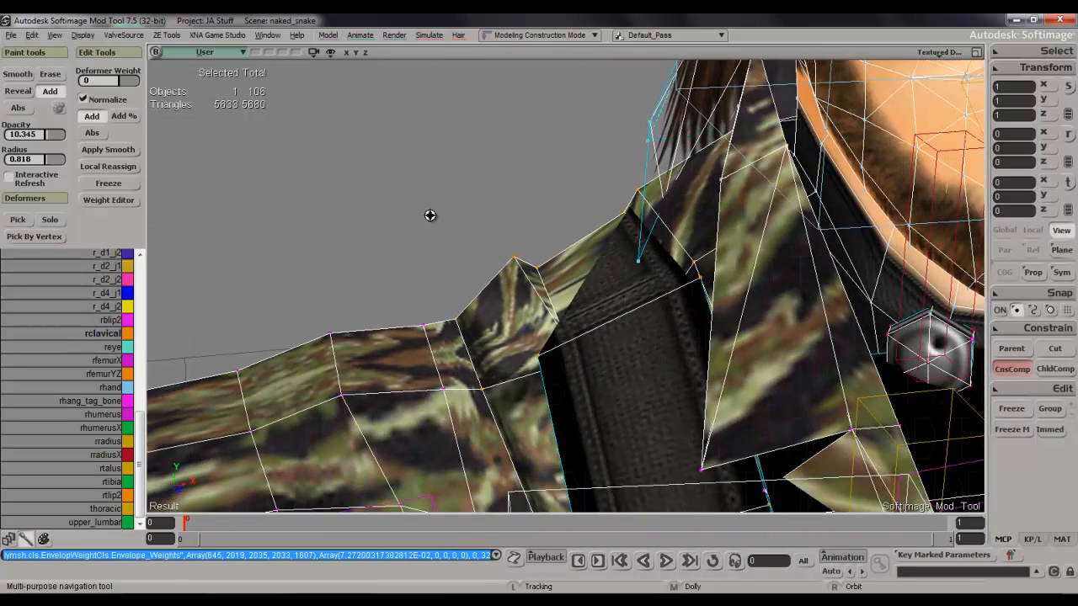
{"action": "key", "text": "w"}
{"action": "mouse_move", "coordinate": [617, 317]}
{"action": "middle_mouse_down"}
{"action": "mouse_move", "coordinate": [638, 295]}
{"action": "mouse_move", "coordinate": [615, 312]}
{"action": "middle_mouse_up"}
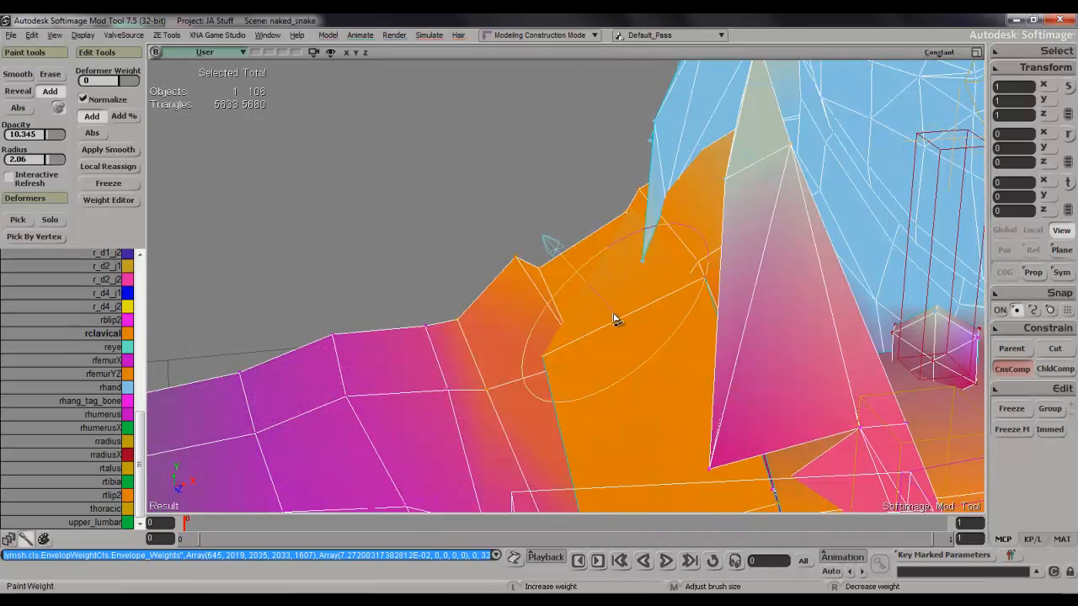
{"action": "key", "text": "space"}
{"action": "key", "text": "u"}
{"action": "left_click", "coordinate": [619, 310]}
{"action": "key", "text": "s"}
{"action": "right_click_drag", "start_coordinate": [621, 306], "coordinate": [717, 305]}
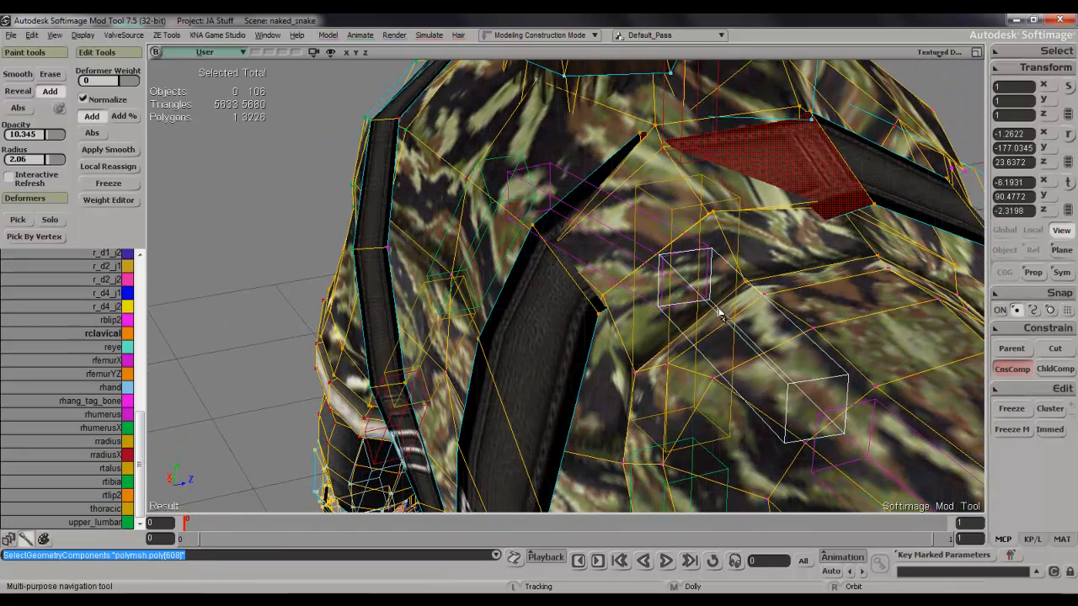
{"action": "left_click", "coordinate": [562, 222], "text": "shift"}
{"action": "left_click", "coordinate": [108, 200]}
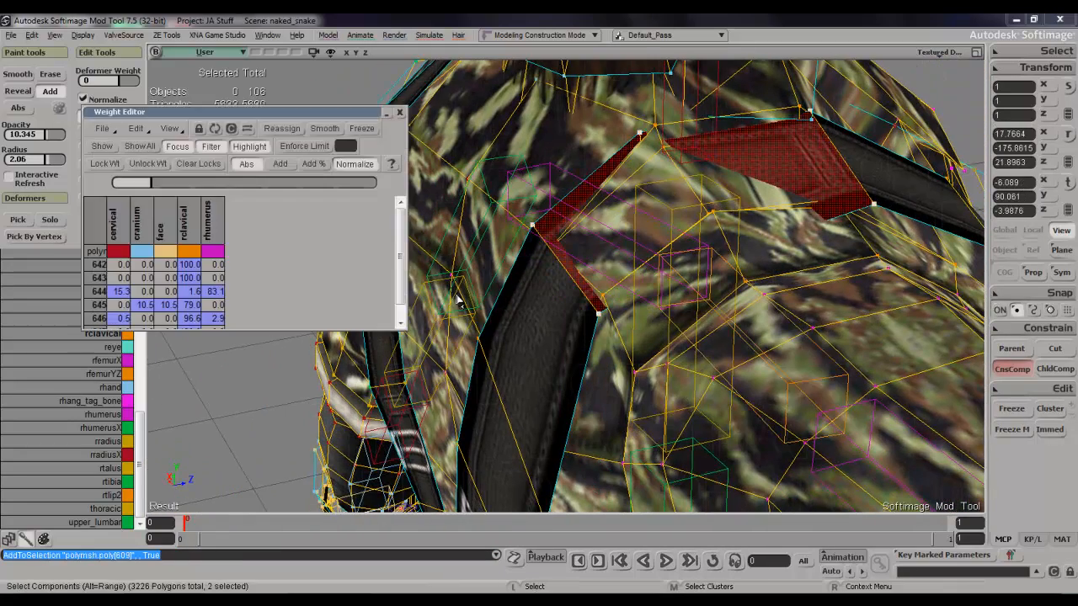
{"action": "left_click_drag", "start_coordinate": [196, 184], "coordinate": [675, 167]}
{"action": "left_click", "coordinate": [400, 112]}
Leave the strap polygon selection and select the whole character mesh again.
{"action": "right_click_drag", "start_coordinate": [705, 188], "coordinate": [636, 165]}
{"action": "left_click", "coordinate": [551, 173]}
{"action": "right_click_drag", "start_coordinate": [552, 172], "coordinate": [593, 207]}
{"action": "key", "text": "space"}
{"action": "left_click", "coordinate": [635, 274]}
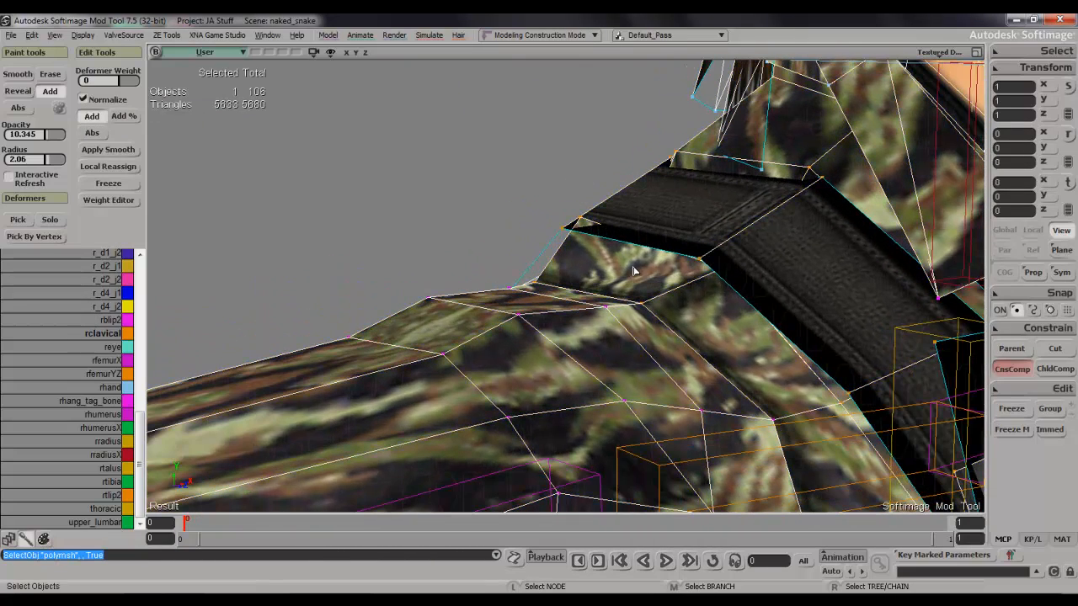
Switch to rhumerus, set the brush radius to 0.701 and paint its weight along the outer edge of the right shoulder strap.
{"action": "left_click", "coordinate": [113, 418]}
{"action": "key", "text": "w"}
{"action": "key", "text": "s"}
{"action": "right_click_drag", "start_coordinate": [671, 270], "coordinate": [689, 242]}
{"action": "key", "text": "w"}
{"action": "middle_click_drag", "start_coordinate": [647, 229], "coordinate": [623, 272]}
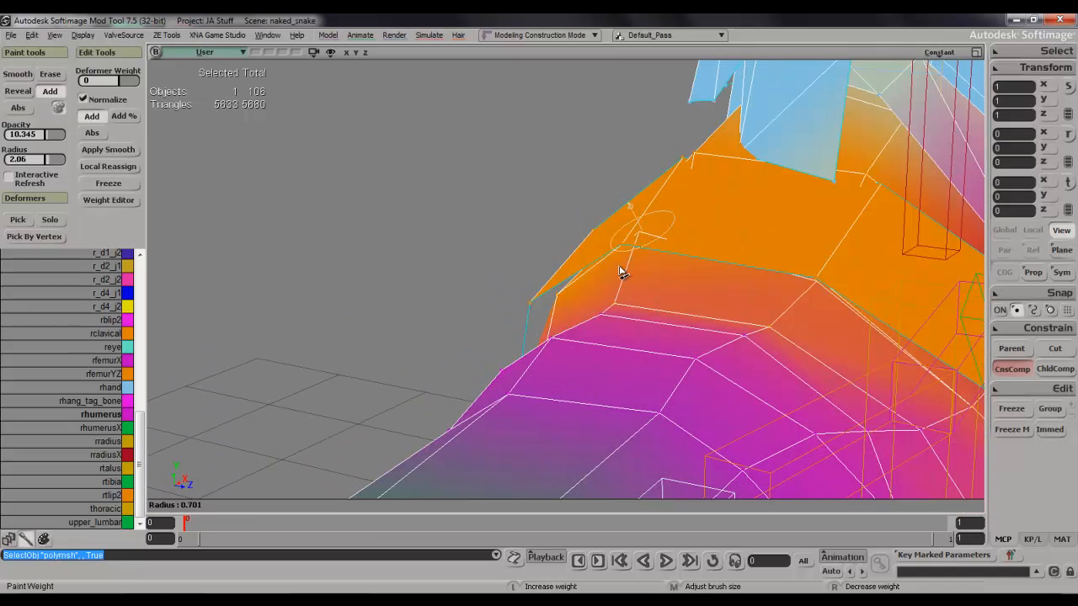
{"action": "left_click", "coordinate": [643, 239]}
Paint rhumerus weight on the shoulder vertices beneath the front of the strap, then undo the stroke.
{"action": "key", "text": "s"}
{"action": "mouse_move", "coordinate": [700, 275]}
{"action": "right_mouse_down"}
{"action": "mouse_move", "coordinate": [688, 245]}
{"action": "mouse_move", "coordinate": [697, 232]}
{"action": "right_mouse_up"}
{"action": "key", "text": "w"}
{"action": "left_click", "coordinate": [749, 176]}
{"action": "key", "text": "space"}
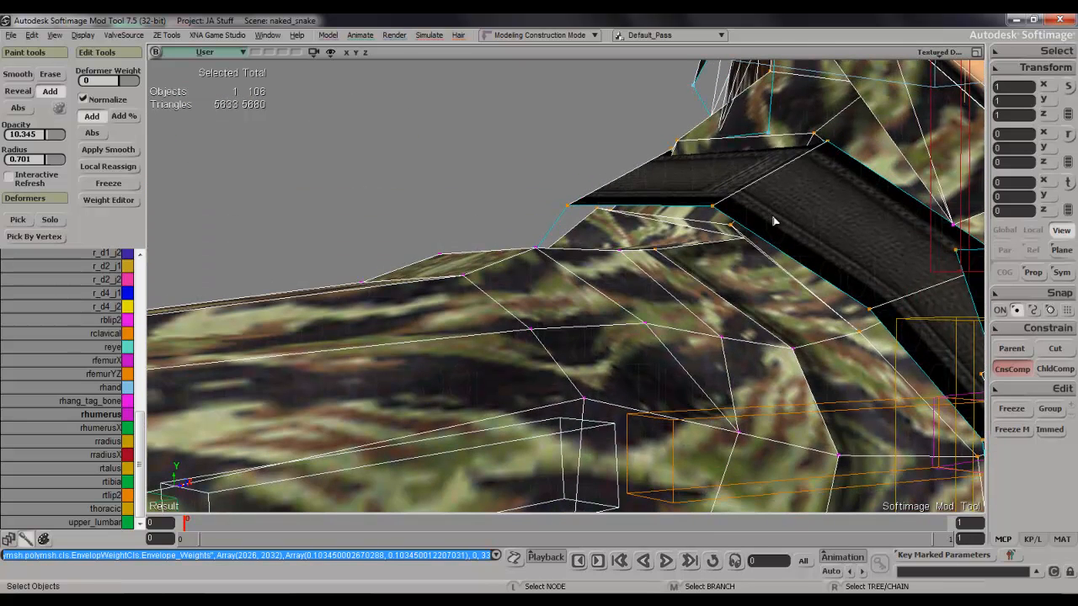
{"action": "key", "text": "ctrl+z"}
Switch to rclavical, reduce the brush radius to 0.126 and paint its weight on the shoulder vertex just under the strap.
{"action": "scroll", "coordinate": [767, 238], "scroll_direction": "up", "scroll_amount": 2}
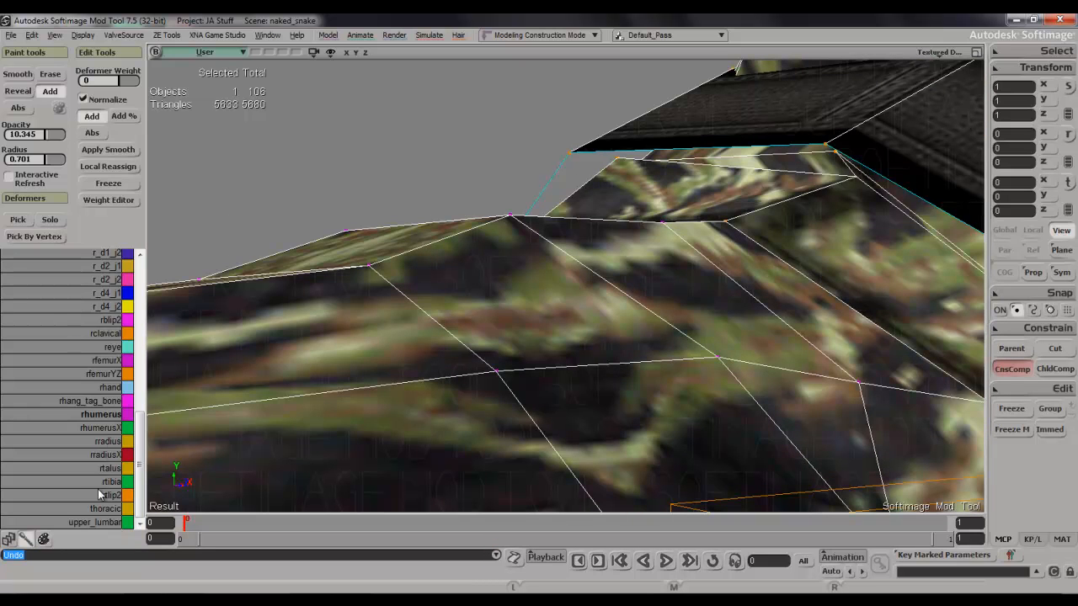
{"action": "left_click", "coordinate": [110, 334]}
{"action": "key", "text": "w"}
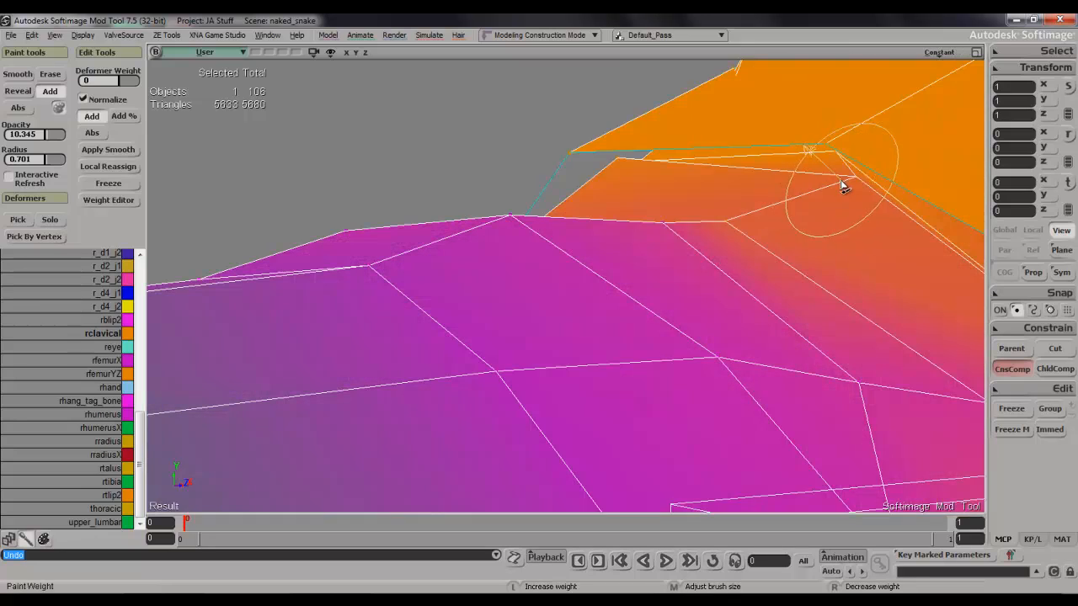
{"action": "middle_click_drag", "start_coordinate": [832, 217], "coordinate": [845, 176]}
{"action": "left_click", "coordinate": [853, 180]}
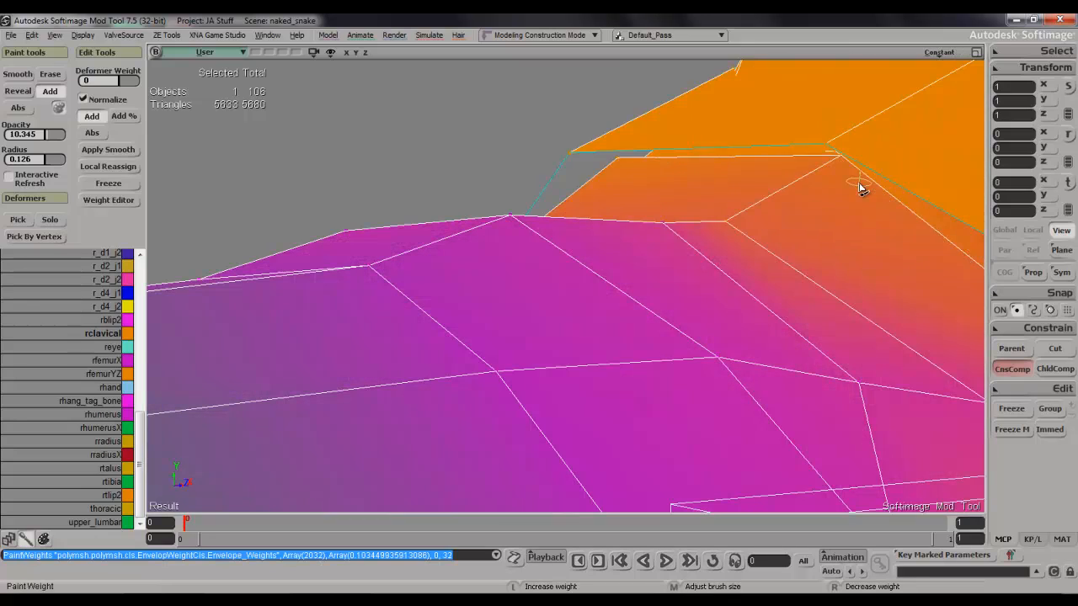
Paint rclavical weight on the front shoulder vertices just outside the right strap, undoing one stroke and painting it again.
{"action": "key", "text": "s"}
{"action": "mouse_move", "coordinate": [859, 183]}
{"action": "right_mouse_down"}
{"action": "mouse_move", "coordinate": [989, 191]}
{"action": "mouse_move", "coordinate": [958, 171]}
{"action": "mouse_move", "coordinate": [940, 238]}
{"action": "mouse_move", "coordinate": [772, 268]}
{"action": "mouse_move", "coordinate": [640, 322]}
{"action": "right_mouse_up"}
{"action": "key", "text": "s"}
{"action": "key", "text": "w"}
{"action": "left_click", "coordinate": [646, 325]}
{"action": "left_click", "coordinate": [646, 326]}
{"action": "key", "text": "ctrl+z"}
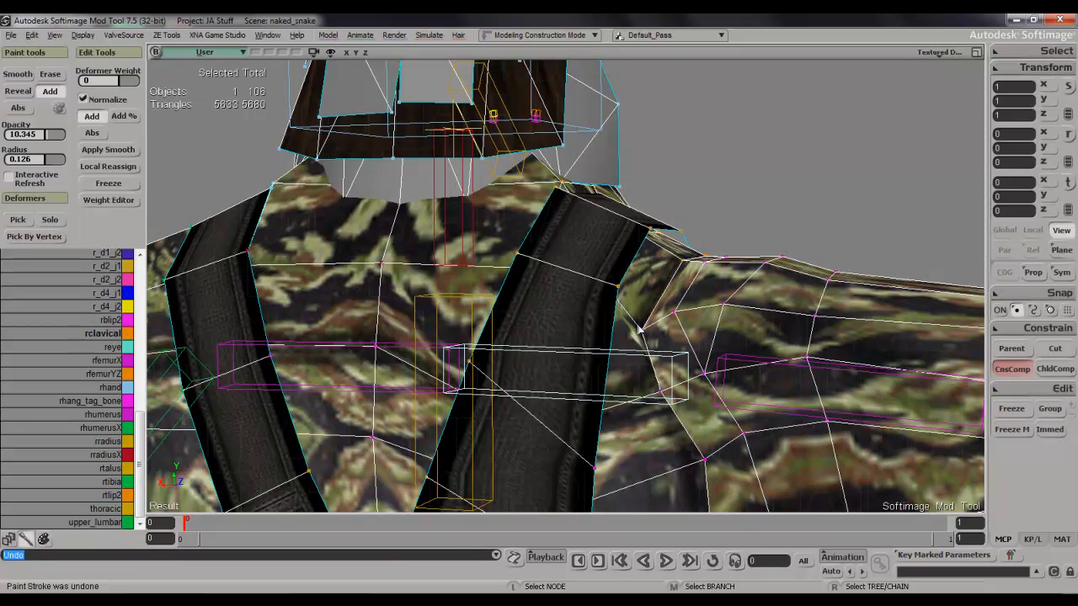
{"action": "key", "text": "w"}
{"action": "left_click", "coordinate": [642, 333]}
{"action": "left_click", "coordinate": [645, 333]}
Increase the brush radius to 0.285 and paint rclavical weight across the right shoulder vertices outside the strap.
{"action": "key", "text": "s"}
{"action": "mouse_move", "coordinate": [654, 325]}
{"action": "right_mouse_down"}
{"action": "mouse_move", "coordinate": [736, 270]}
{"action": "mouse_move", "coordinate": [690, 337]}
{"action": "mouse_move", "coordinate": [615, 313]}
{"action": "mouse_move", "coordinate": [536, 313]}
{"action": "mouse_move", "coordinate": [538, 391]}
{"action": "right_mouse_up"}
{"action": "key", "text": "s"}
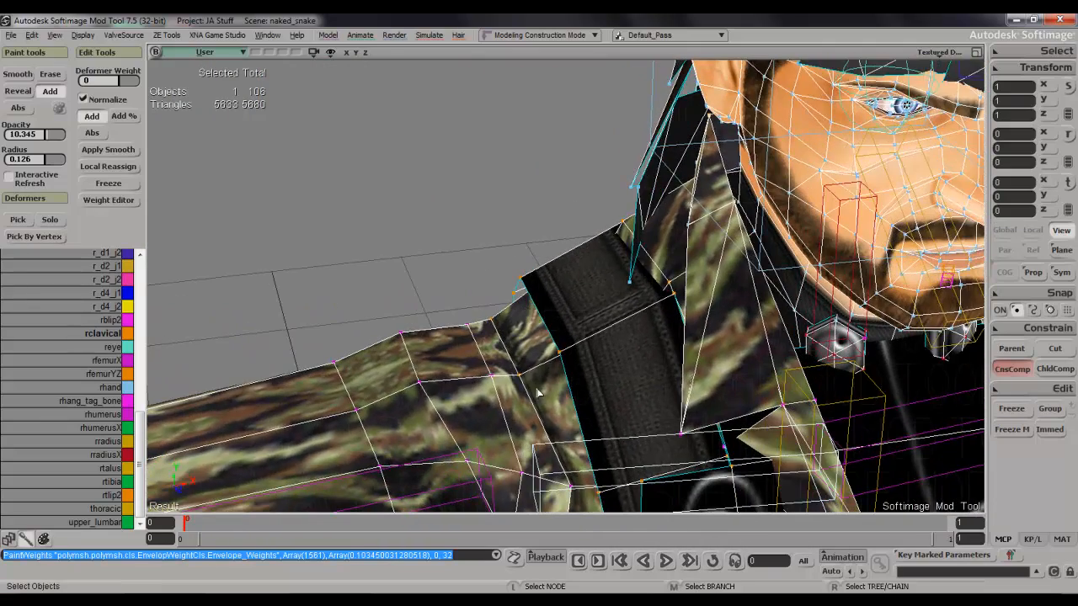
{"action": "key", "text": "w"}
{"action": "middle_click_drag", "start_coordinate": [492, 385], "coordinate": [495, 366]}
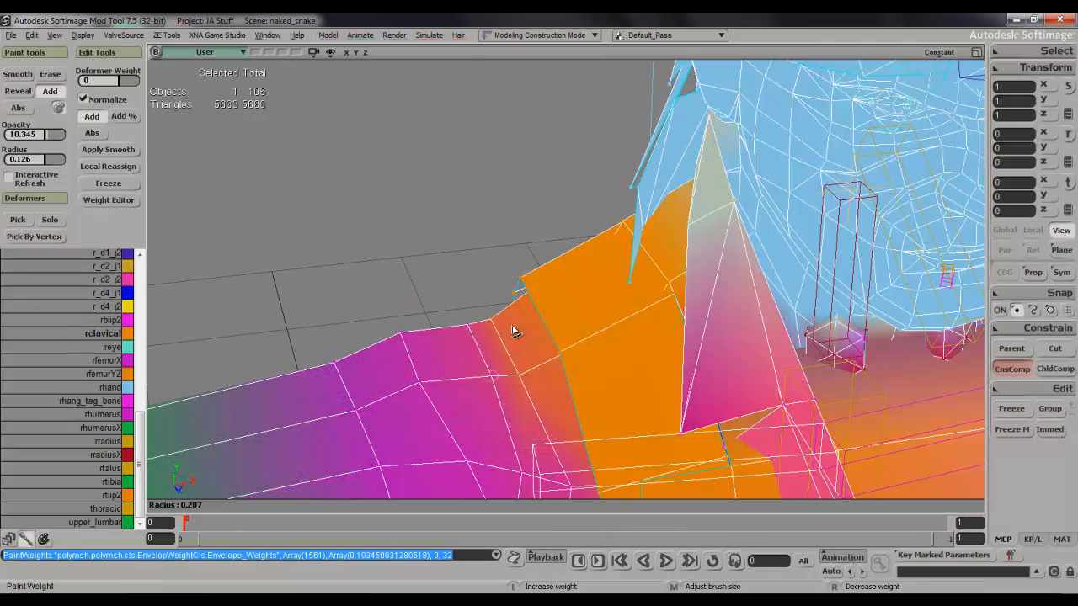
{"action": "middle_click_drag", "start_coordinate": [533, 303], "coordinate": [494, 388]}
{"action": "left_click", "coordinate": [467, 327]}
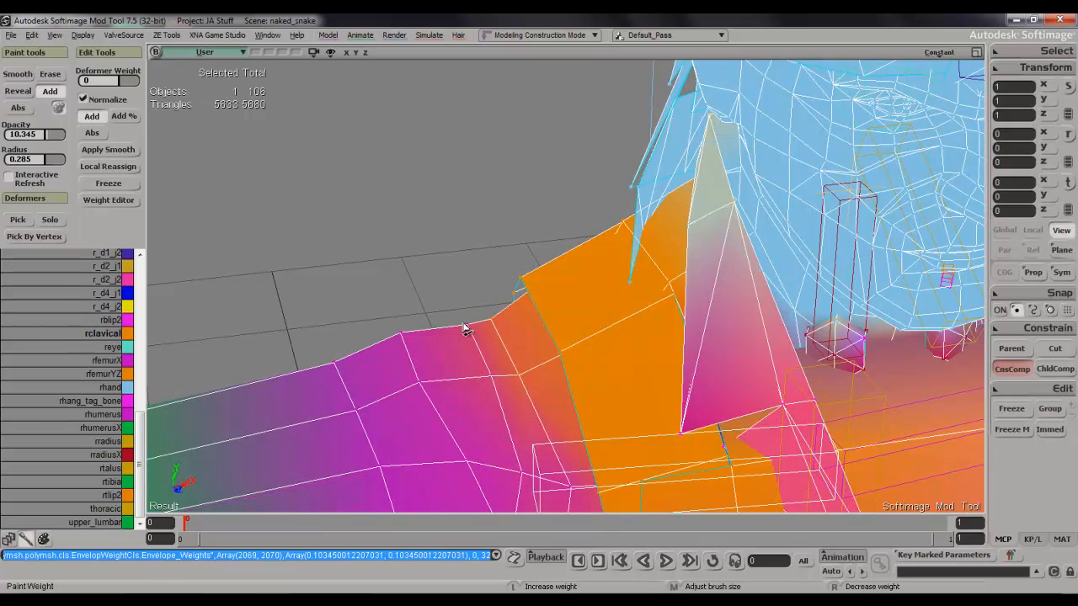
{"action": "key", "text": "space"}
{"action": "key", "text": "s"}
{"action": "mouse_move", "coordinate": [474, 354]}
{"action": "right_mouse_down"}
{"action": "mouse_move", "coordinate": [484, 311]}
{"action": "mouse_move", "coordinate": [389, 332]}
{"action": "right_mouse_up"}
{"action": "key", "text": "w"}
{"action": "left_click_drag", "start_coordinate": [383, 330], "coordinate": [386, 296]}
Select the horizontal edge across the stretched part of the right chest strap and set both its vertices' thoracic weight to 100 in the Weight Editor.
{"action": "key", "text": "space"}
{"action": "key", "text": "s"}
{"action": "right_click_drag", "start_coordinate": [392, 304], "coordinate": [411, 244]}
{"action": "scroll", "coordinate": [410, 252], "scroll_direction": "down", "scroll_amount": 10}
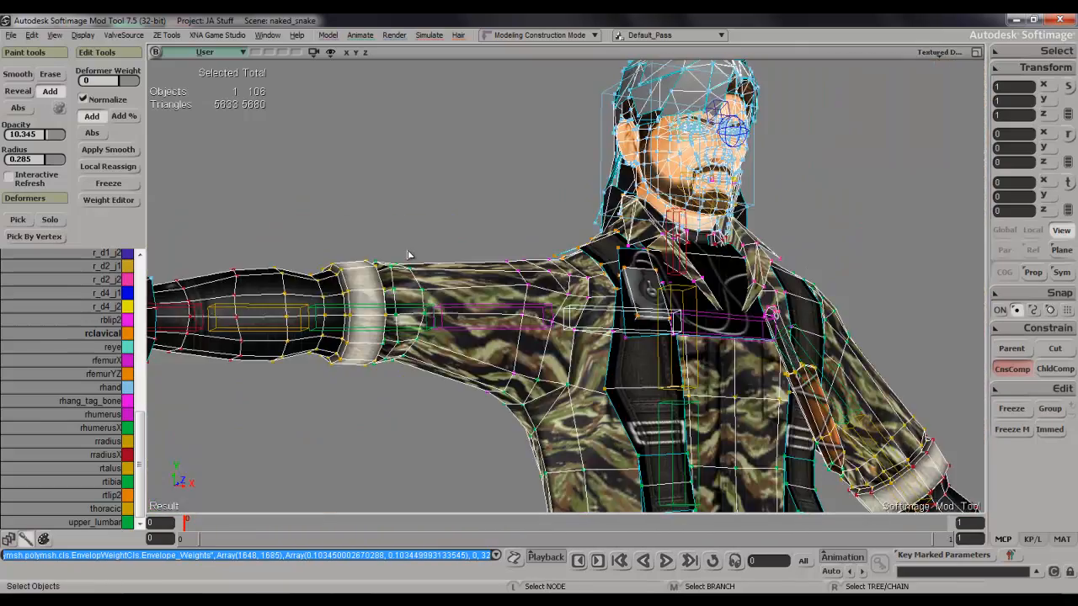
{"action": "key", "text": "space"}
{"action": "scroll", "coordinate": [489, 373], "scroll_direction": "up", "scroll_amount": 5}
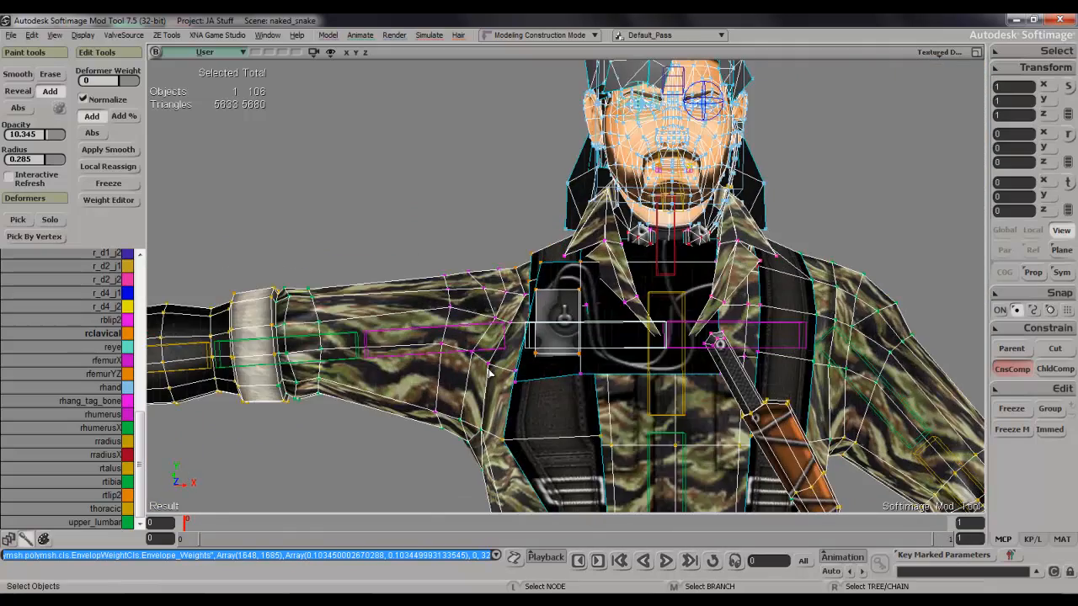
{"action": "key", "text": "s"}
{"action": "right_click_drag", "start_coordinate": [572, 375], "coordinate": [572, 278]}
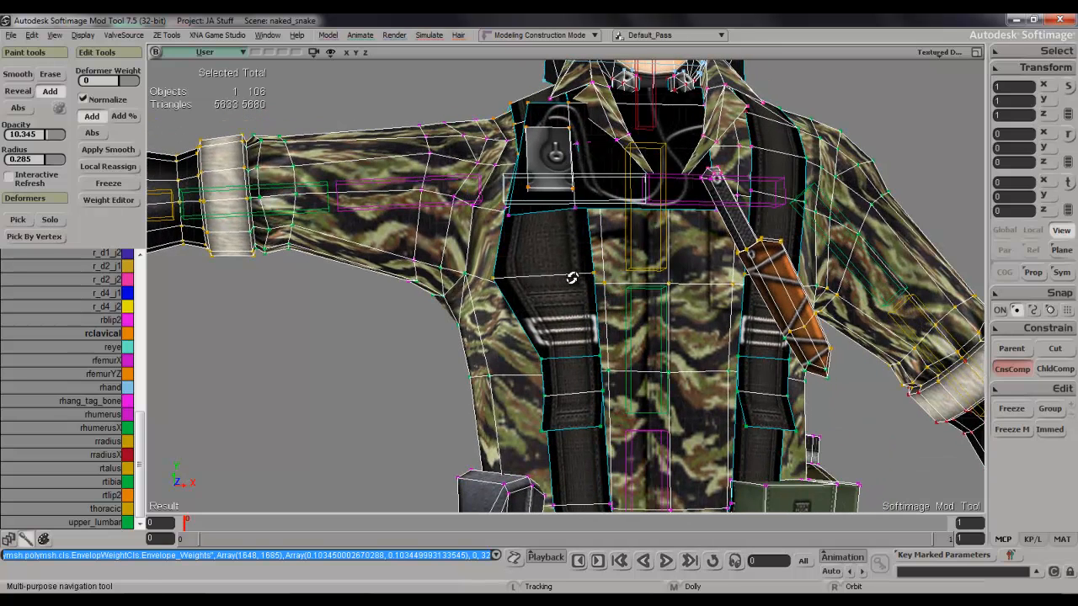
{"action": "key", "text": "e"}
{"action": "left_click", "coordinate": [562, 287]}
{"action": "key", "text": "i"}
{"action": "left_click", "coordinate": [547, 281]}
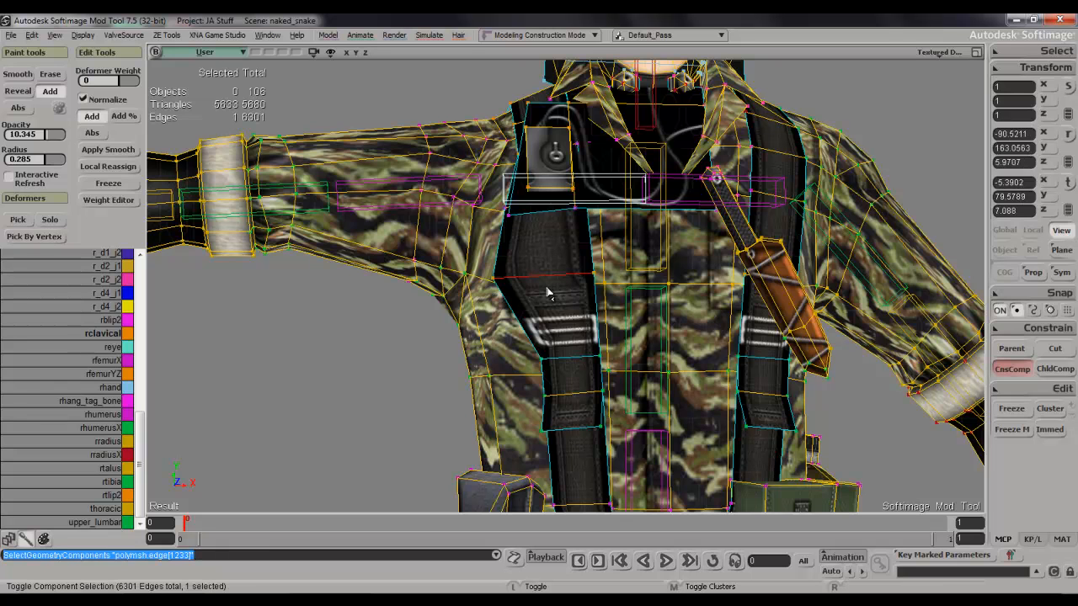
{"action": "key", "text": "ctrl+e"}
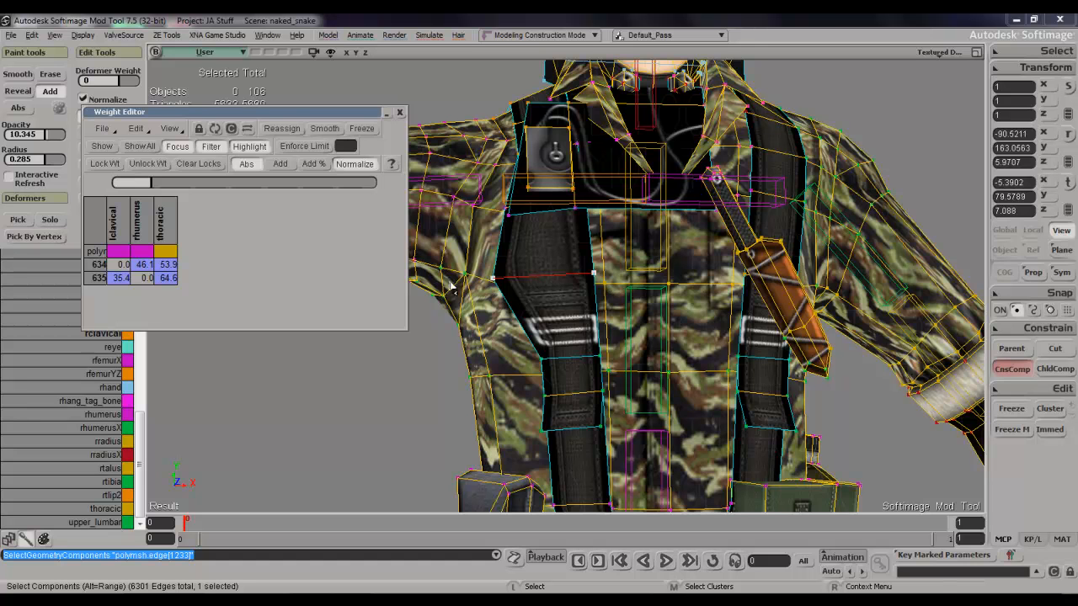
{"action": "left_click", "coordinate": [159, 234]}
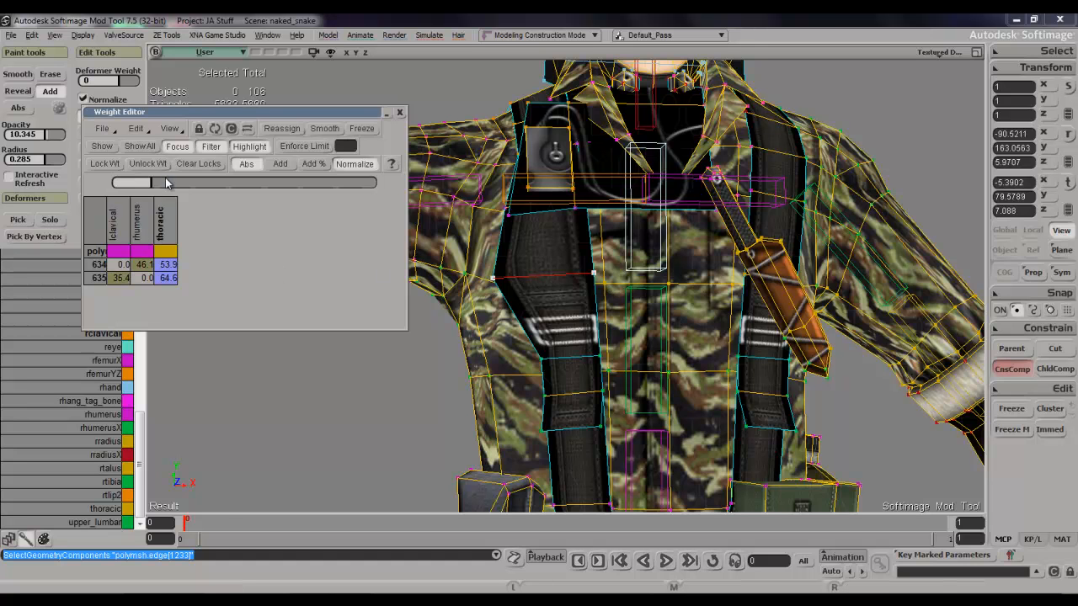
{"action": "left_click_drag", "start_coordinate": [165, 184], "coordinate": [437, 200]}
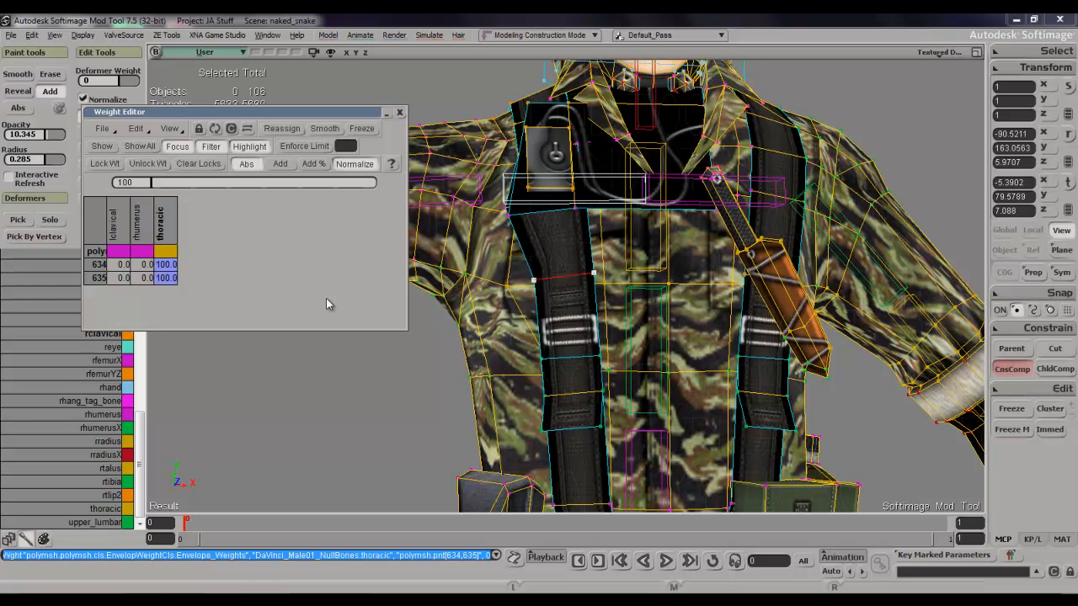
Make upper_lumbar the active deformer, paint it on the selected strap edge and set its weight to 48.9 on both vertices.
{"action": "left_click", "coordinate": [103, 523]}
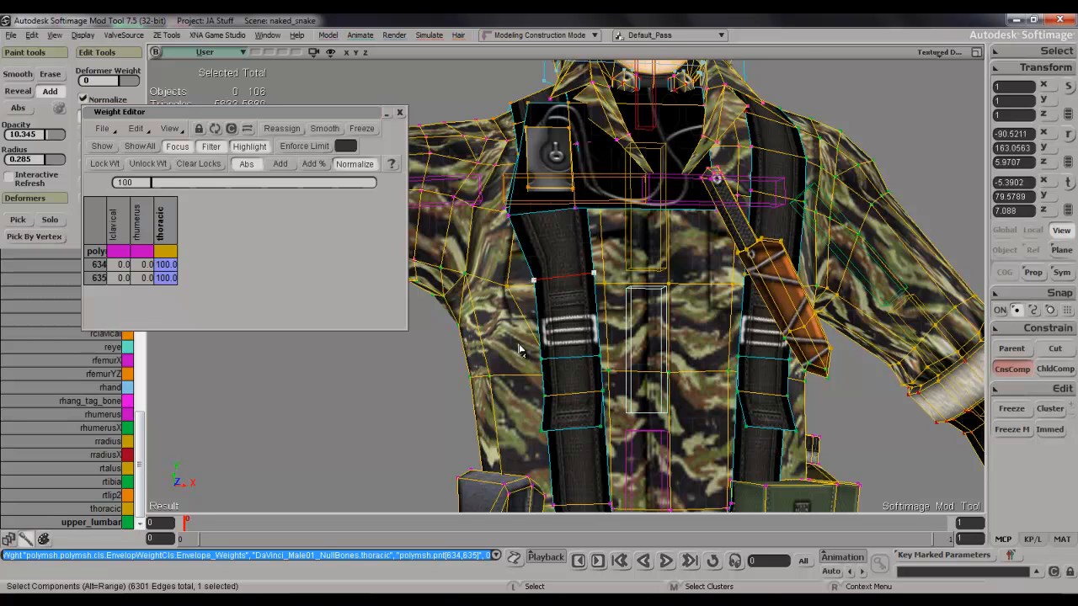
{"action": "key", "text": "w"}
{"action": "left_click", "coordinate": [600, 275]}
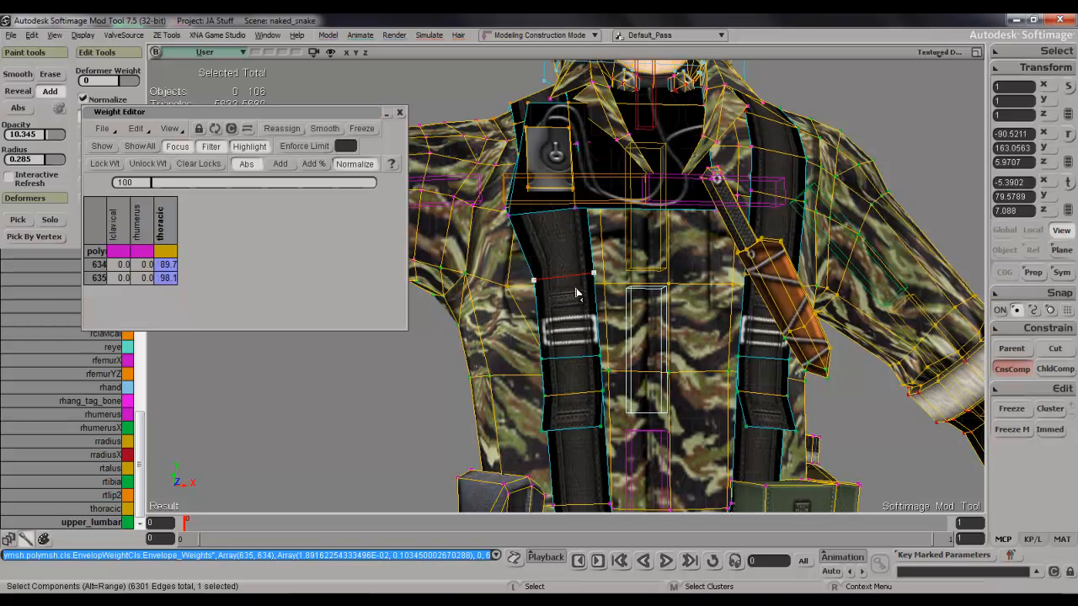
{"action": "left_click", "coordinate": [215, 128]}
{"action": "left_click_drag", "start_coordinate": [198, 180], "coordinate": [262, 185]}
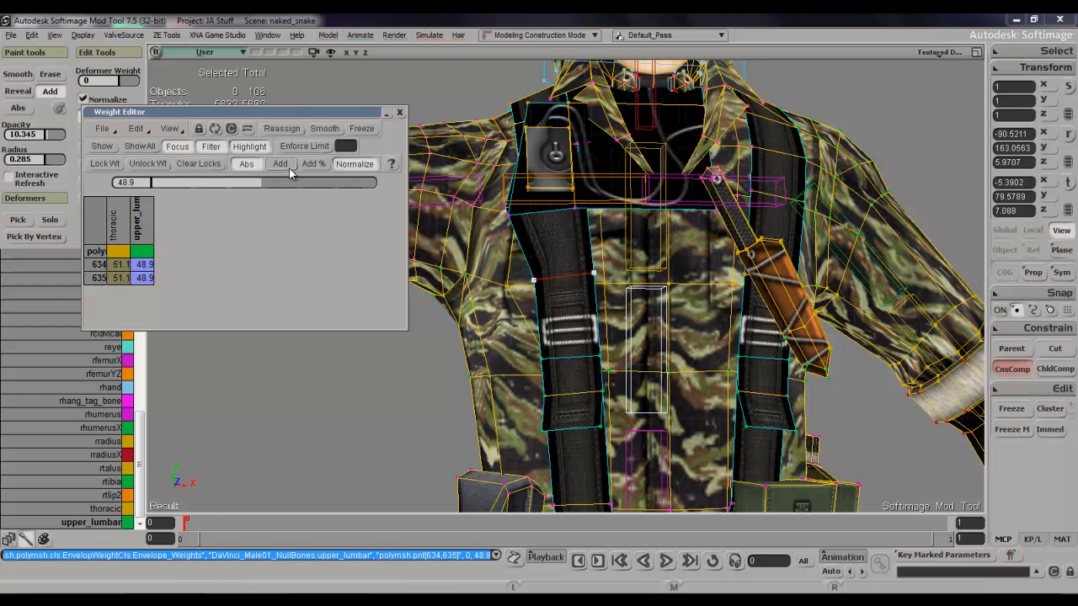
{"action": "left_click", "coordinate": [400, 113]}
Select the edge where the right strap meets the bottom of the chest panel and set both vertices' thoracic weight to 100.
{"action": "key", "text": "s"}
{"action": "right_click_drag", "start_coordinate": [492, 271], "coordinate": [649, 266]}
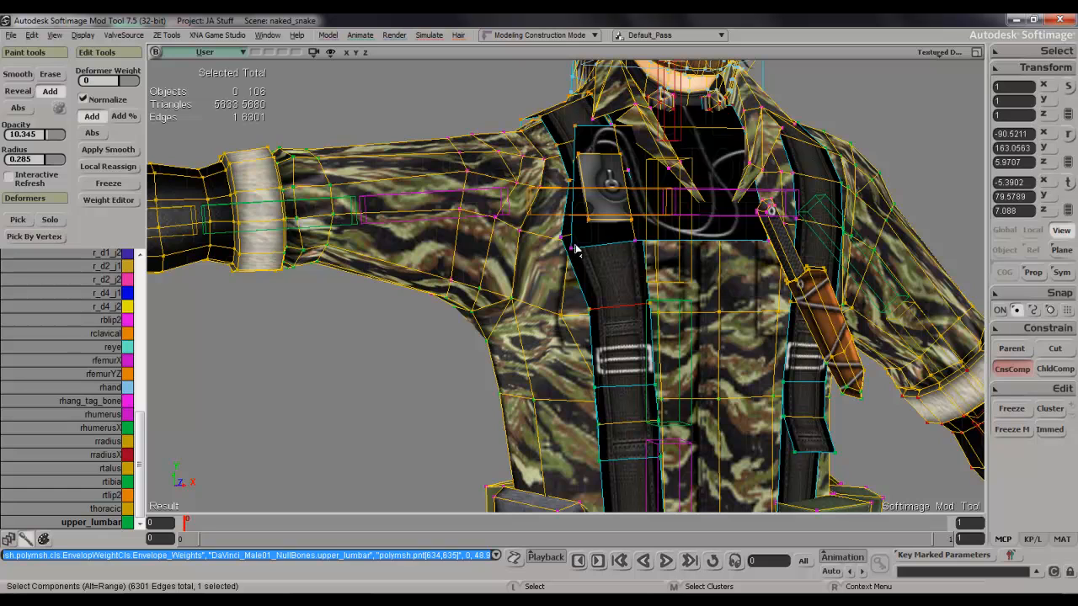
{"action": "key", "text": "e"}
{"action": "left_click", "coordinate": [567, 241]}
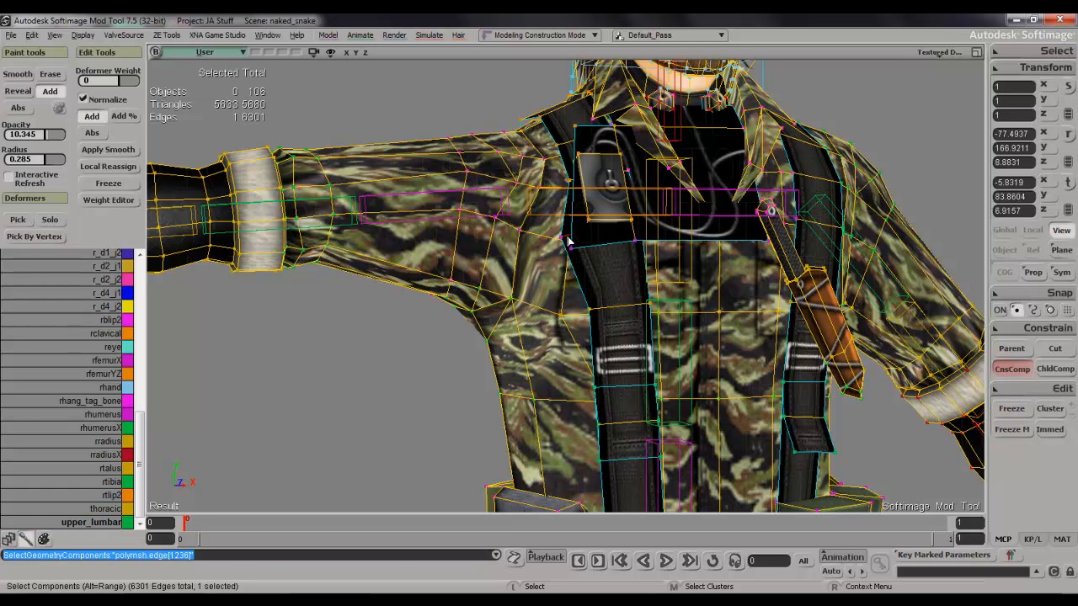
{"action": "key", "text": "i"}
{"action": "left_click", "coordinate": [570, 236]}
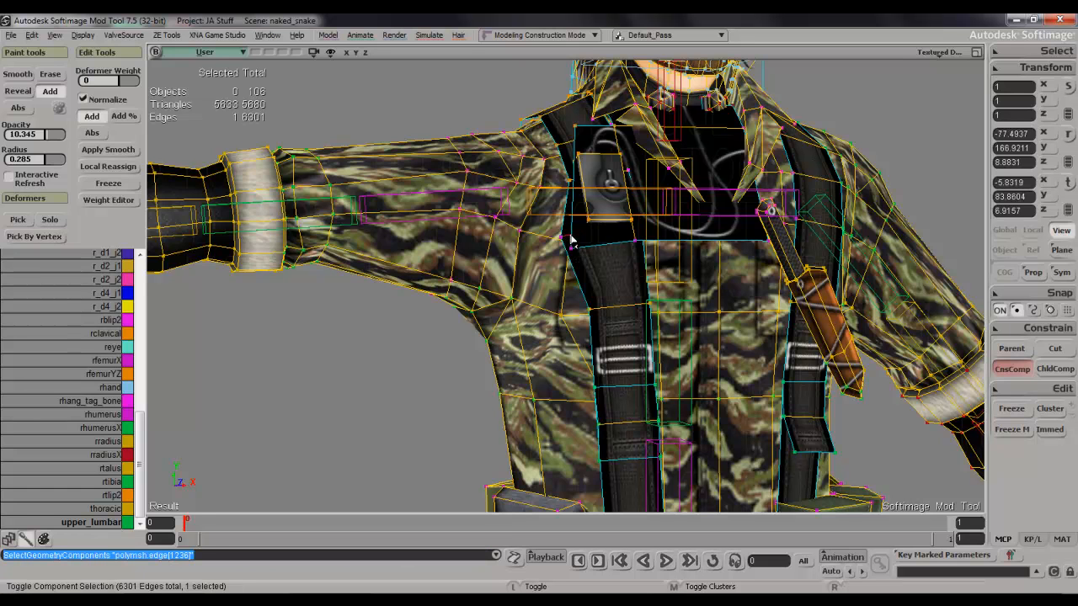
{"action": "key", "text": "ctrl+e"}
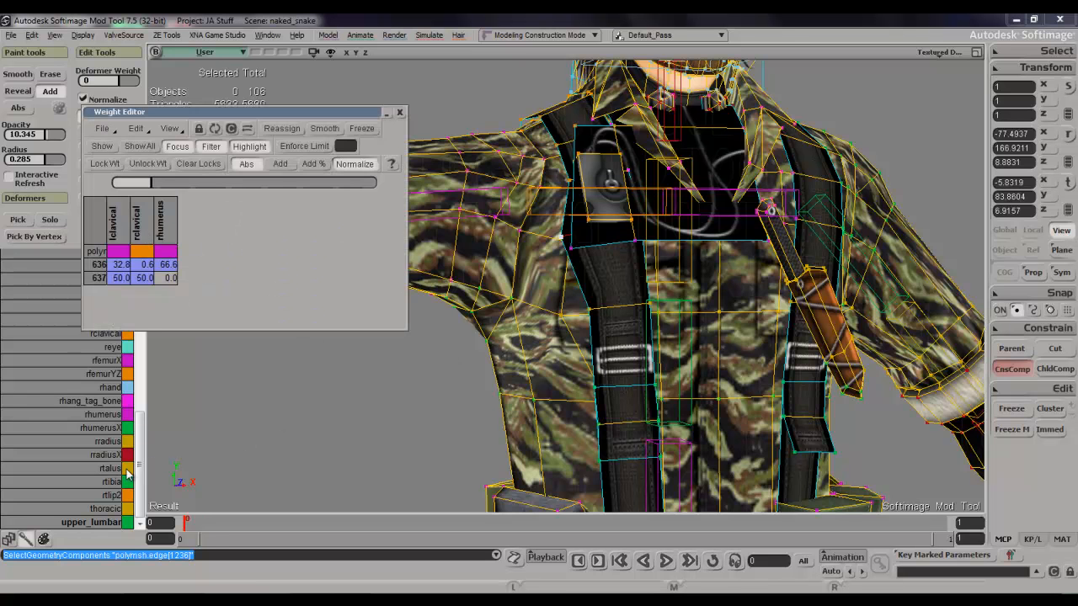
{"action": "left_click", "coordinate": [105, 508]}
{"action": "key", "text": "w"}
{"action": "left_click", "coordinate": [562, 240]}
{"action": "key", "text": "w"}
{"action": "left_click", "coordinate": [214, 130]}
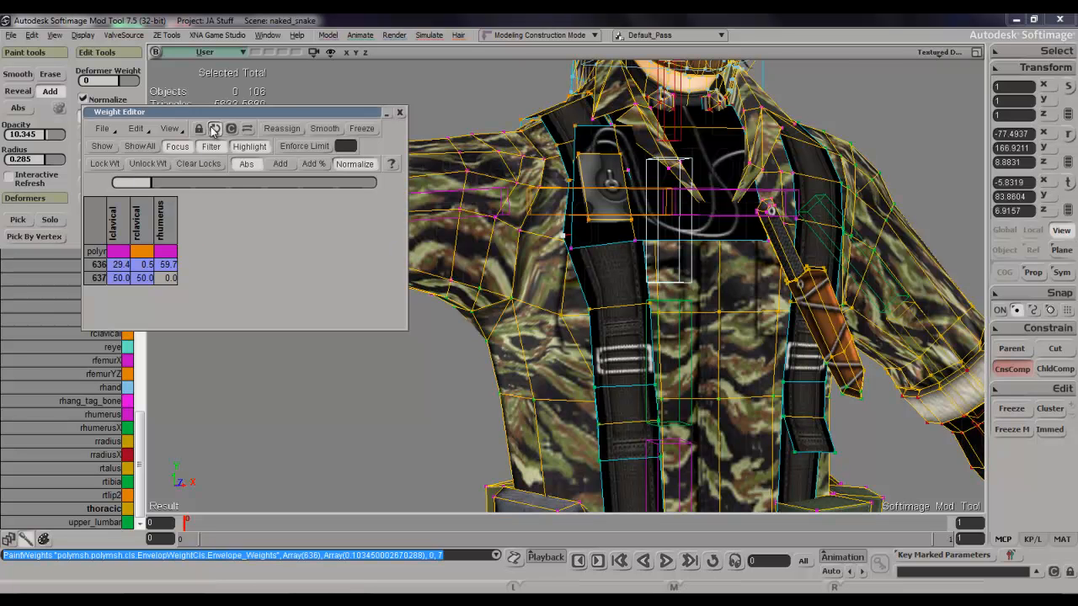
{"action": "left_click", "coordinate": [198, 212]}
{"action": "left_click_drag", "start_coordinate": [217, 183], "coordinate": [558, 198]}
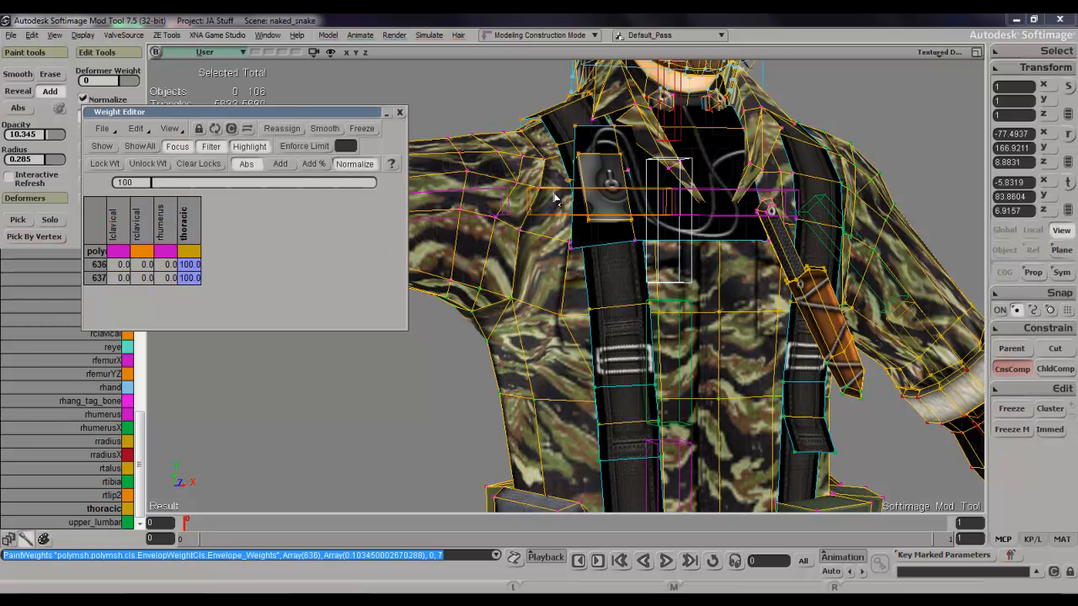
{"action": "left_click", "coordinate": [398, 113]}
Inspect the right arm, shoulder and torso straps from several angles for remaining weight problems.
{"action": "key", "text": "s"}
{"action": "mouse_move", "coordinate": [421, 160]}
{"action": "right_mouse_down"}
{"action": "mouse_move", "coordinate": [467, 165]}
{"action": "mouse_move", "coordinate": [433, 170]}
{"action": "right_mouse_up"}
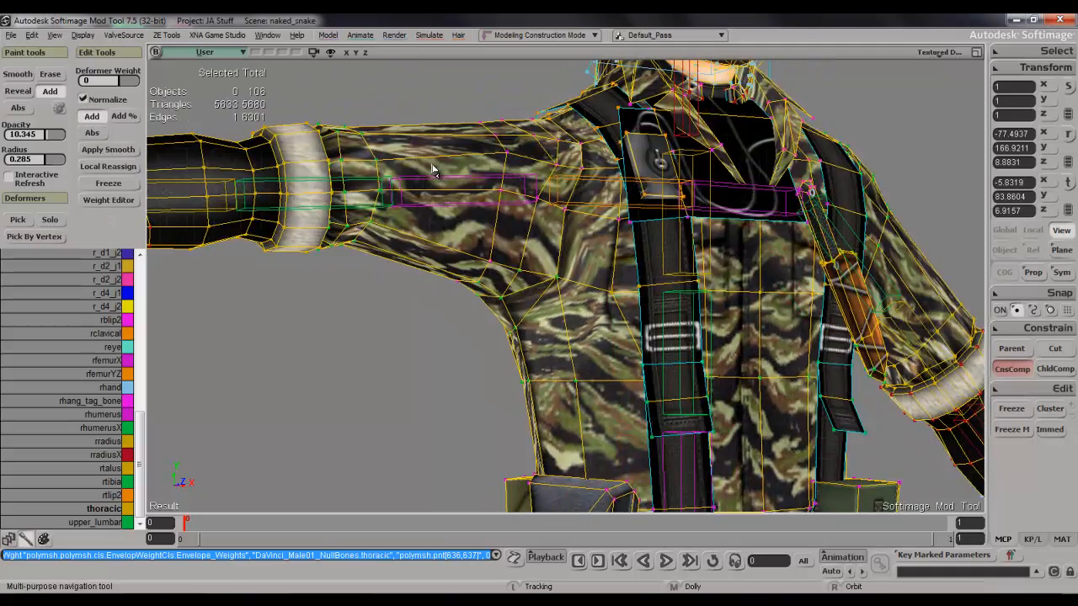
{"action": "scroll", "coordinate": [433, 171], "scroll_direction": "down", "scroll_amount": 5}
{"action": "key", "text": "s"}
{"action": "right_click_drag", "start_coordinate": [524, 212], "coordinate": [491, 262]}
{"action": "left_click_drag", "start_coordinate": [486, 277], "coordinate": [510, 268]}
{"action": "scroll", "coordinate": [509, 269], "scroll_direction": "up", "scroll_amount": 4}
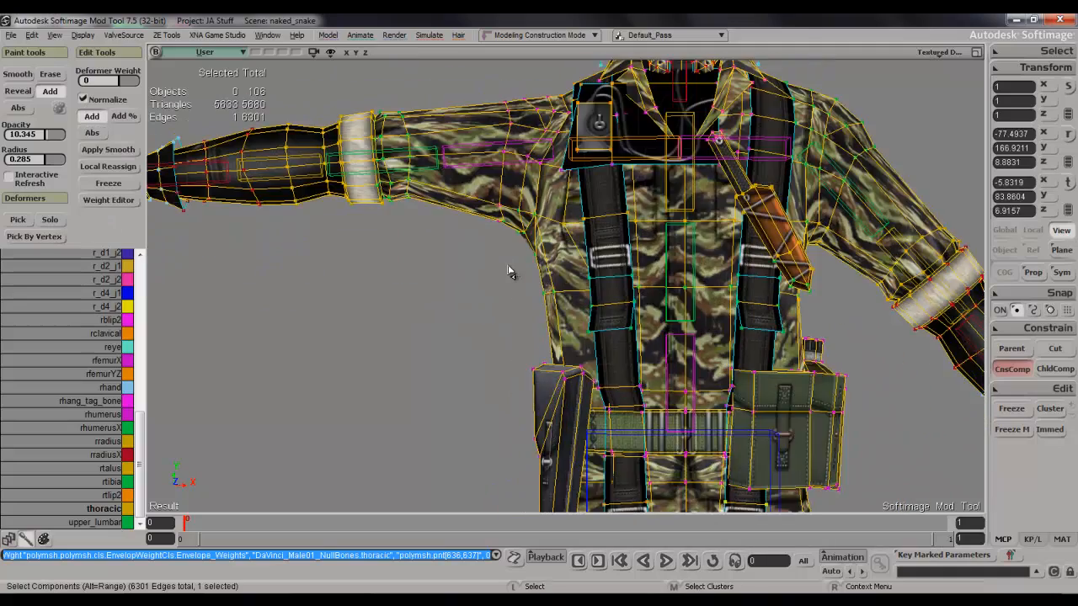
{"action": "key", "text": "s"}
{"action": "left_click_drag", "start_coordinate": [504, 179], "coordinate": [569, 235]}
{"action": "right_click_drag", "start_coordinate": [568, 236], "coordinate": [562, 270]}
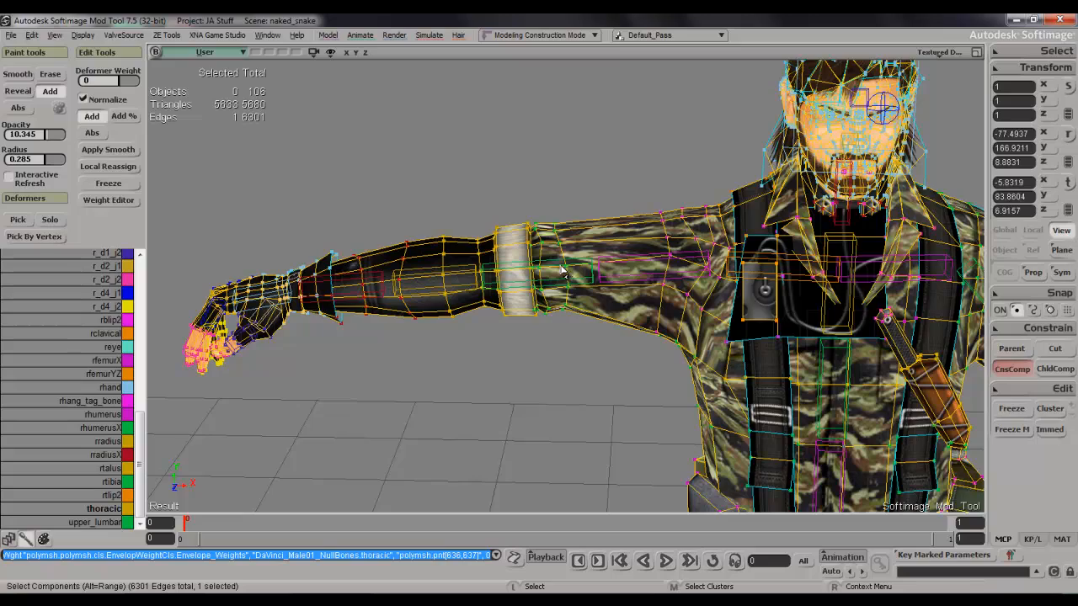
{"action": "scroll", "coordinate": [560, 257], "scroll_direction": "down", "scroll_amount": 4}
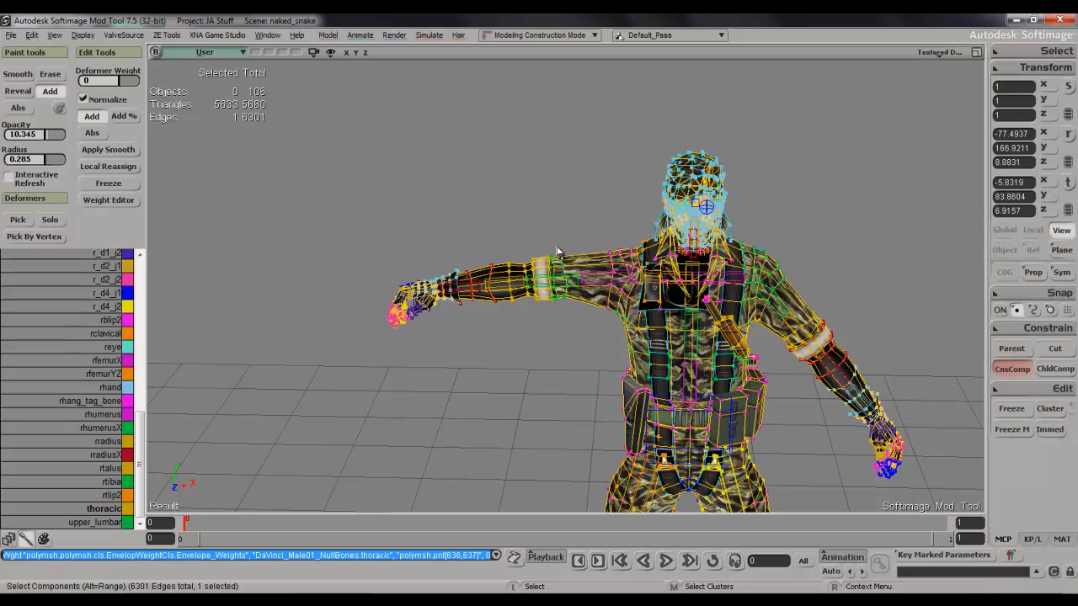
{"action": "scroll", "coordinate": [558, 253], "scroll_direction": "up", "scroll_amount": 6}
Select the rradius bone, rotate it to bend the right forearm at the elbow, and reselect the character mesh.
{"action": "key", "text": "s"}
{"action": "left_click_drag", "start_coordinate": [539, 222], "coordinate": [579, 271]}
{"action": "right_click_drag", "start_coordinate": [579, 271], "coordinate": [563, 247]}
{"action": "left_click", "coordinate": [560, 242]}
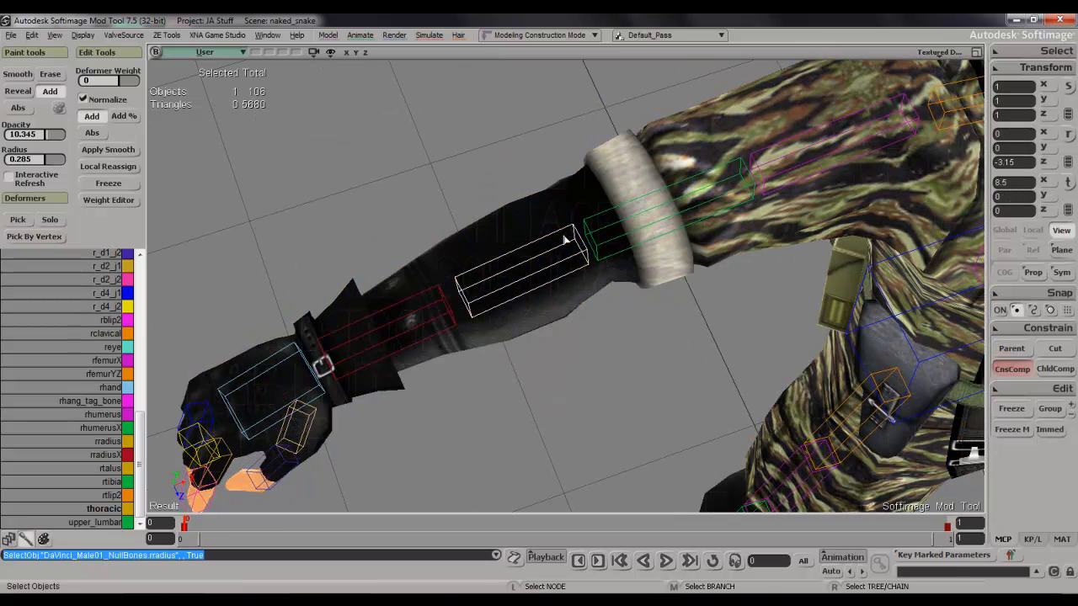
{"action": "key", "text": "c"}
{"action": "left_click_drag", "start_coordinate": [543, 316], "coordinate": [631, 295]}
{"action": "key", "text": "space"}
{"action": "key", "text": "s"}
{"action": "right_click_drag", "start_coordinate": [631, 295], "coordinate": [640, 234]}
{"action": "key", "text": "s"}
{"action": "key", "text": "c"}
{"action": "left_click_drag", "start_coordinate": [674, 259], "coordinate": [680, 258]}
{"action": "key", "text": "s"}
{"action": "mouse_move", "coordinate": [681, 257]}
{"action": "right_mouse_down"}
{"action": "mouse_move", "coordinate": [686, 245]}
{"action": "mouse_move", "coordinate": [662, 262]}
{"action": "right_mouse_up"}
{"action": "key", "text": "space"}
{"action": "left_click", "coordinate": [720, 175]}
Examine the bent right elbow, sleeve cuff and legs from several angles to check how the mesh deforms.
{"action": "key", "text": "s"}
{"action": "right_click_drag", "start_coordinate": [720, 175], "coordinate": [763, 238]}
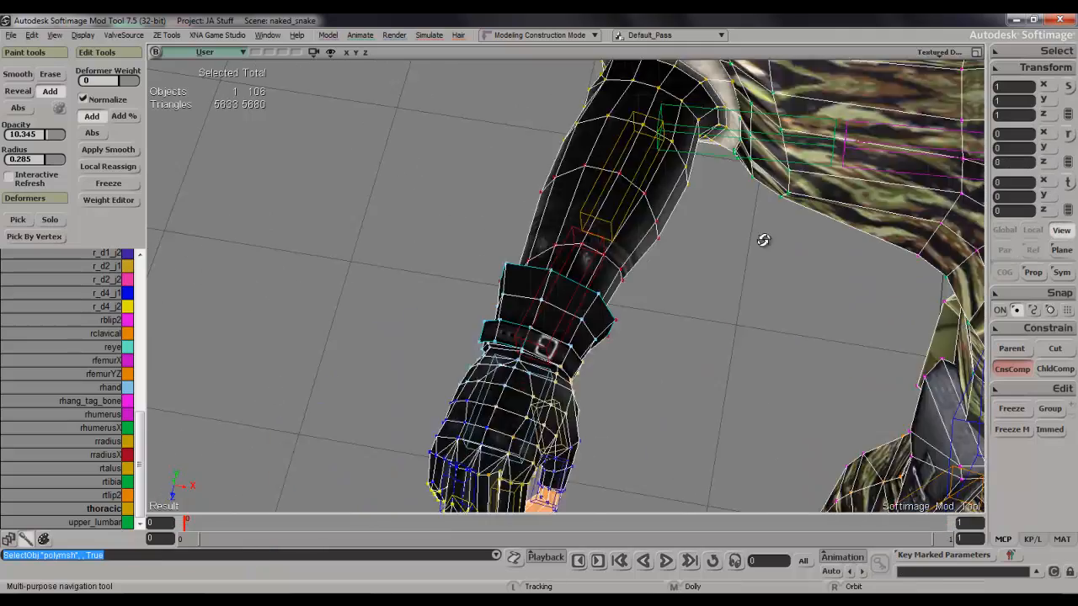
{"action": "left_click_drag", "start_coordinate": [763, 238], "coordinate": [660, 378]}
{"action": "right_click_drag", "start_coordinate": [660, 378], "coordinate": [604, 292]}
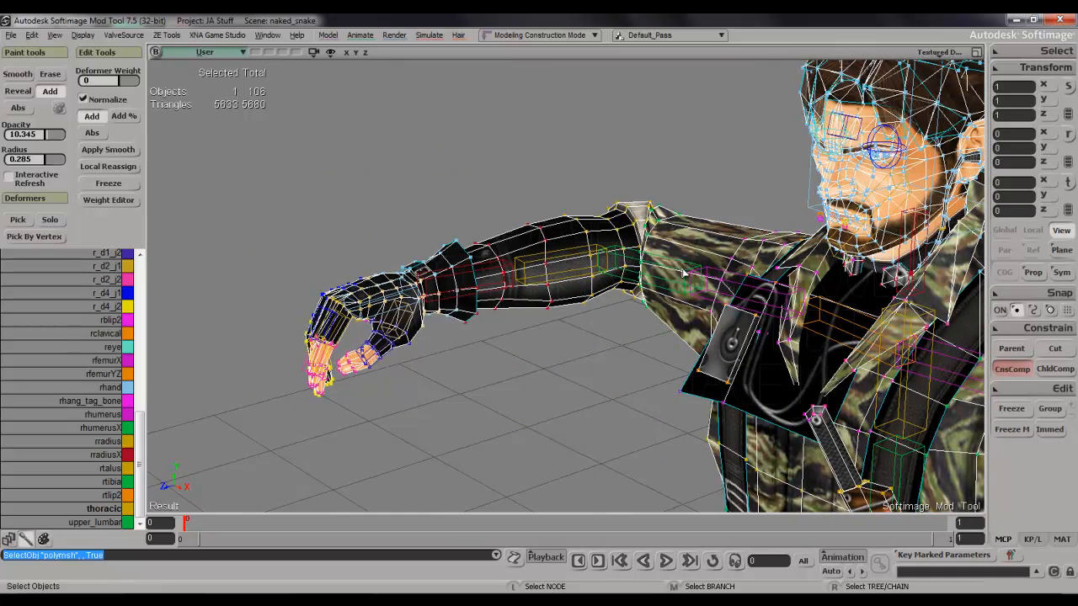
{"action": "right_click_drag", "start_coordinate": [454, 272], "coordinate": [617, 320]}
{"action": "right_click_drag", "start_coordinate": [617, 267], "coordinate": [642, 278]}
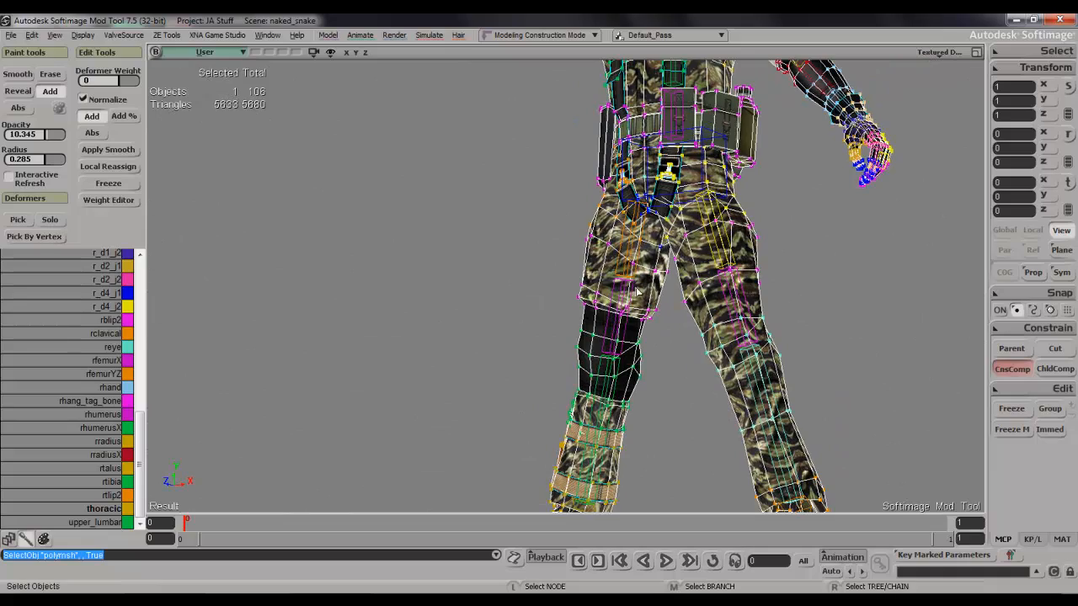
{"action": "scroll", "coordinate": [637, 295], "scroll_direction": "up", "scroll_amount": 3}
{"action": "left_click_drag", "start_coordinate": [651, 261], "coordinate": [647, 412]}
{"action": "right_click_drag", "start_coordinate": [594, 285], "coordinate": [622, 340]}
{"action": "scroll", "coordinate": [581, 244], "scroll_direction": "up", "scroll_amount": 5}
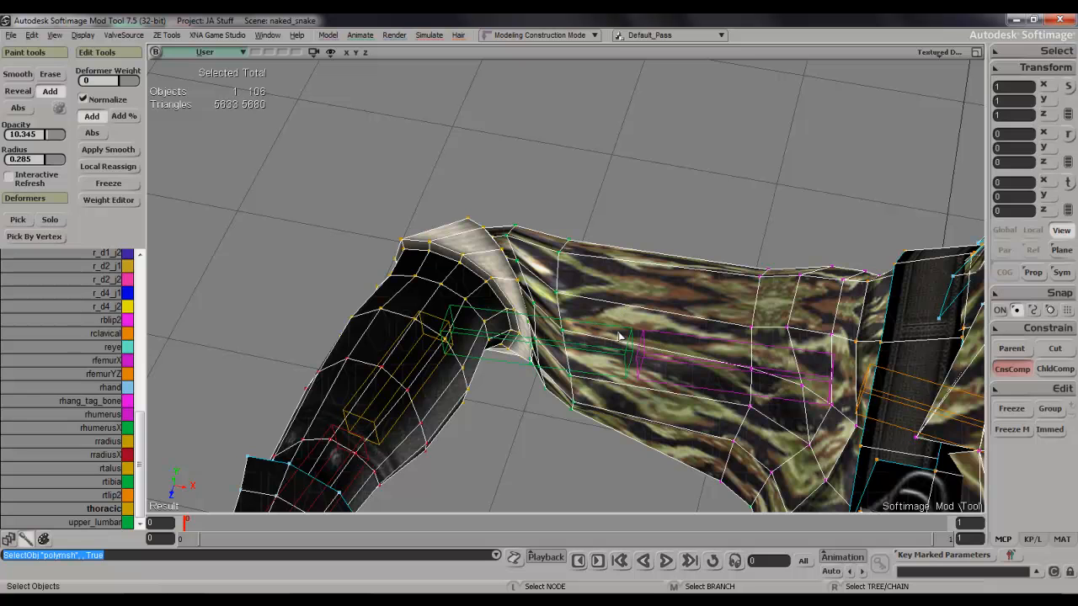
{"action": "right_click_drag", "start_coordinate": [907, 380], "coordinate": [707, 167]}
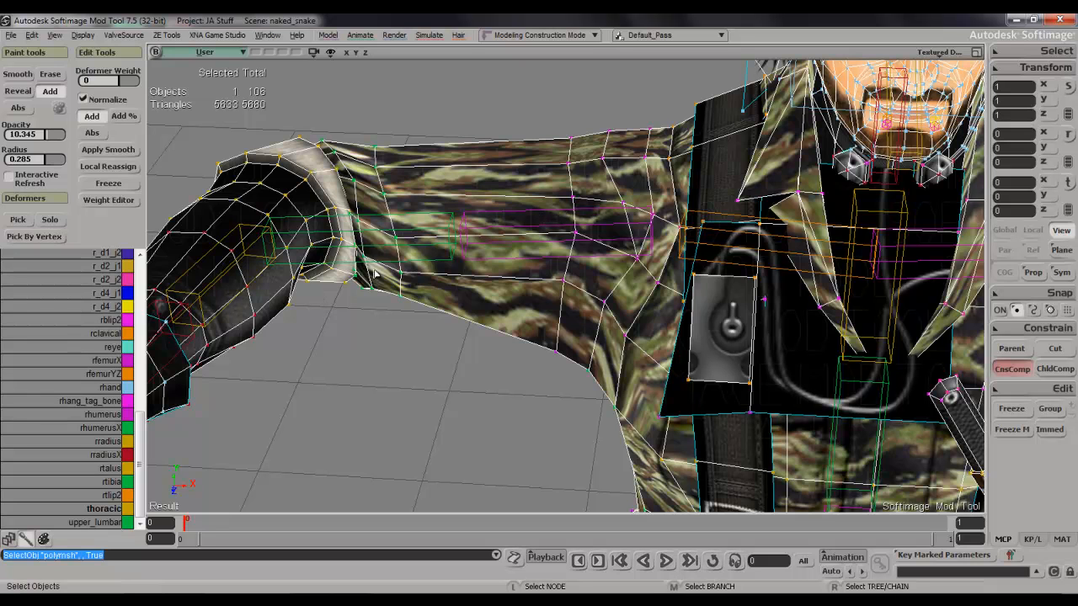
Select the rhumerusX deformer for weight painting and set the brush radius to 1.077.
{"action": "key", "text": "s"}
{"action": "right_click_drag", "start_coordinate": [391, 244], "coordinate": [380, 250]}
{"action": "left_click_drag", "start_coordinate": [381, 250], "coordinate": [531, 242]}
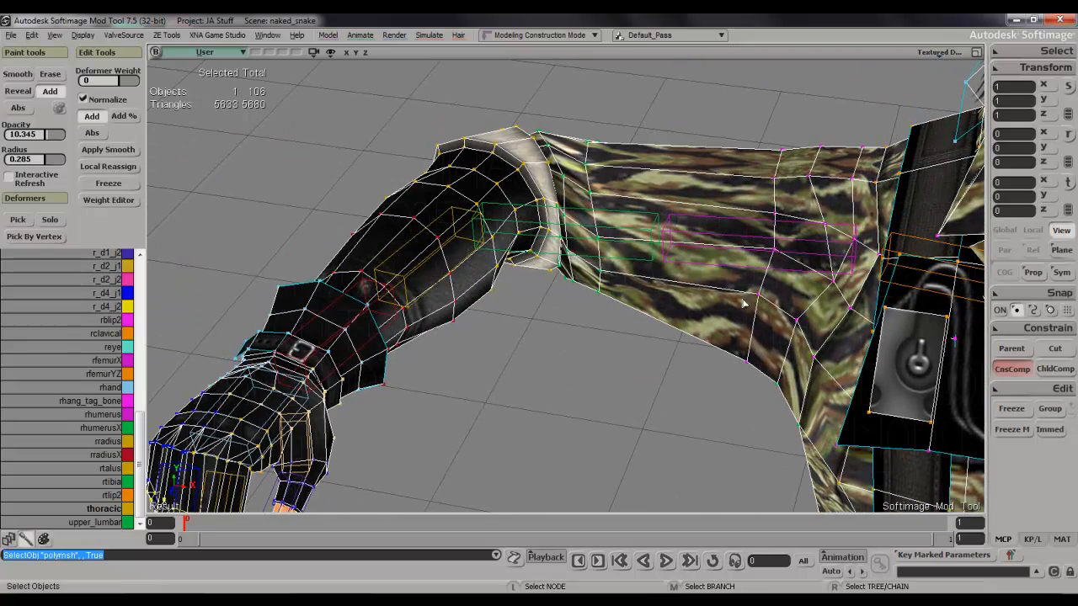
{"action": "key", "text": "s"}
{"action": "middle_click_drag", "start_coordinate": [554, 292], "coordinate": [578, 308]}
{"action": "right_click_drag", "start_coordinate": [578, 308], "coordinate": [564, 347]}
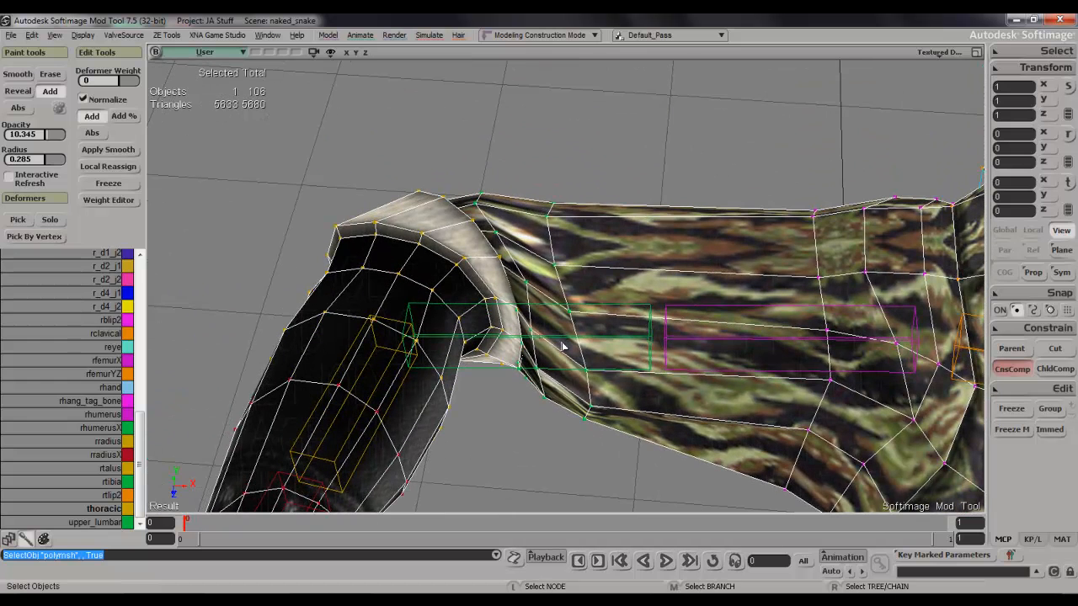
{"action": "left_click", "coordinate": [108, 432]}
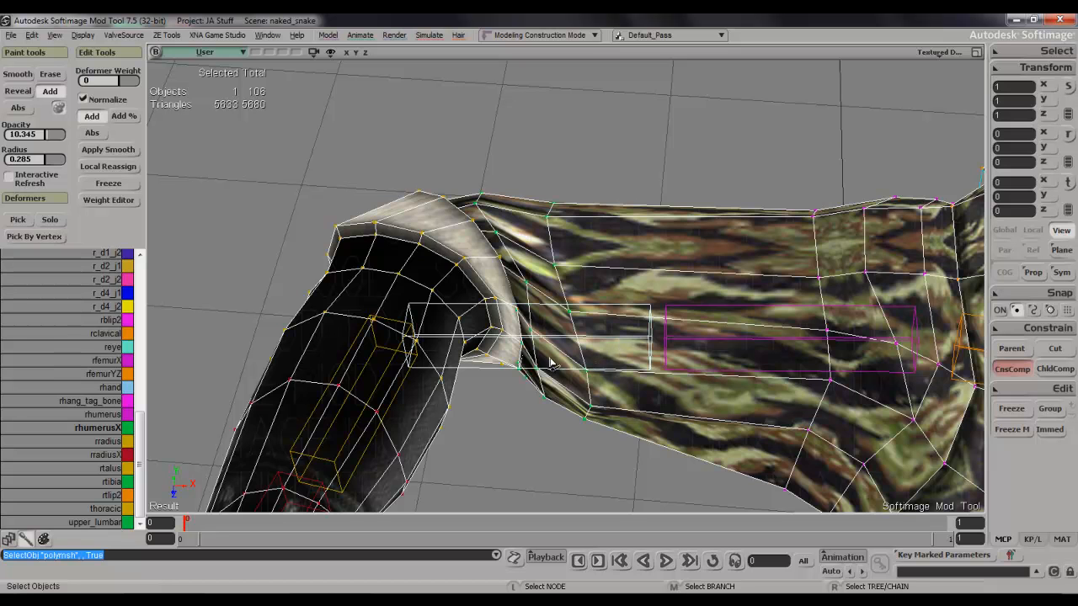
{"action": "key", "text": "w"}
{"action": "middle_click_drag", "start_coordinate": [608, 275], "coordinate": [608, 274]}
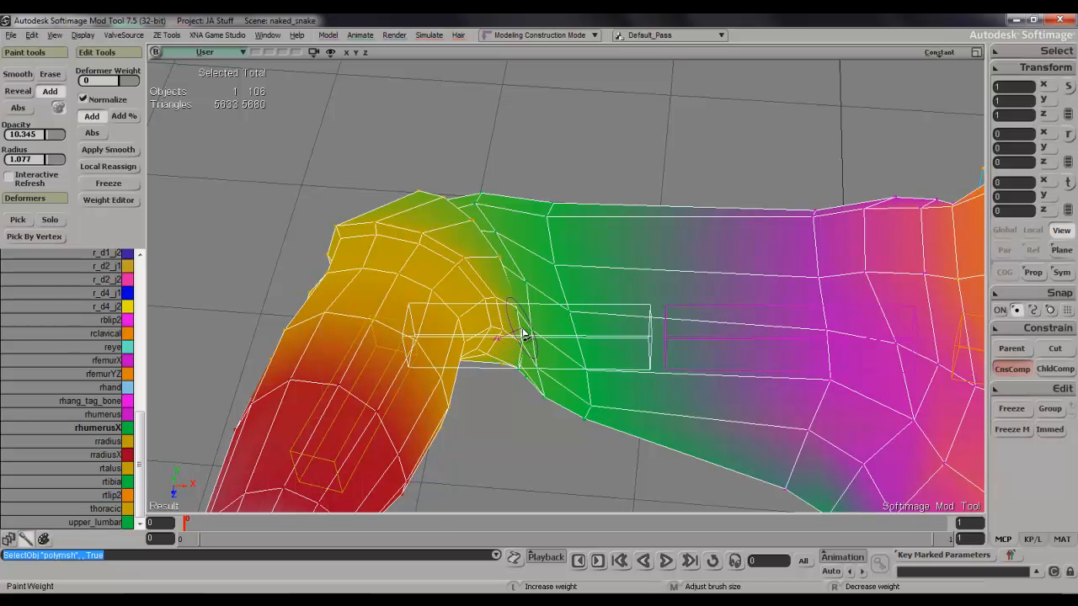
Paint rhumerusX weight onto the front and inner edge of the right sleeve cuff at the bent elbow.
{"action": "left_click", "coordinate": [510, 379]}
{"action": "left_click", "coordinate": [502, 372]}
{"action": "left_click", "coordinate": [495, 362]}
{"action": "mouse_move", "coordinate": [478, 365]}
{"action": "left_mouse_down"}
{"action": "mouse_move", "coordinate": [506, 360]}
{"action": "mouse_move", "coordinate": [534, 395]}
{"action": "left_mouse_up"}
{"action": "left_click", "coordinate": [524, 375]}
{"action": "left_click_drag", "start_coordinate": [498, 309], "coordinate": [495, 374]}
{"action": "left_click_drag", "start_coordinate": [491, 264], "coordinate": [482, 317]}
{"action": "left_click_drag", "start_coordinate": [499, 266], "coordinate": [501, 290]}
{"action": "left_click_drag", "start_coordinate": [470, 225], "coordinate": [477, 254]}
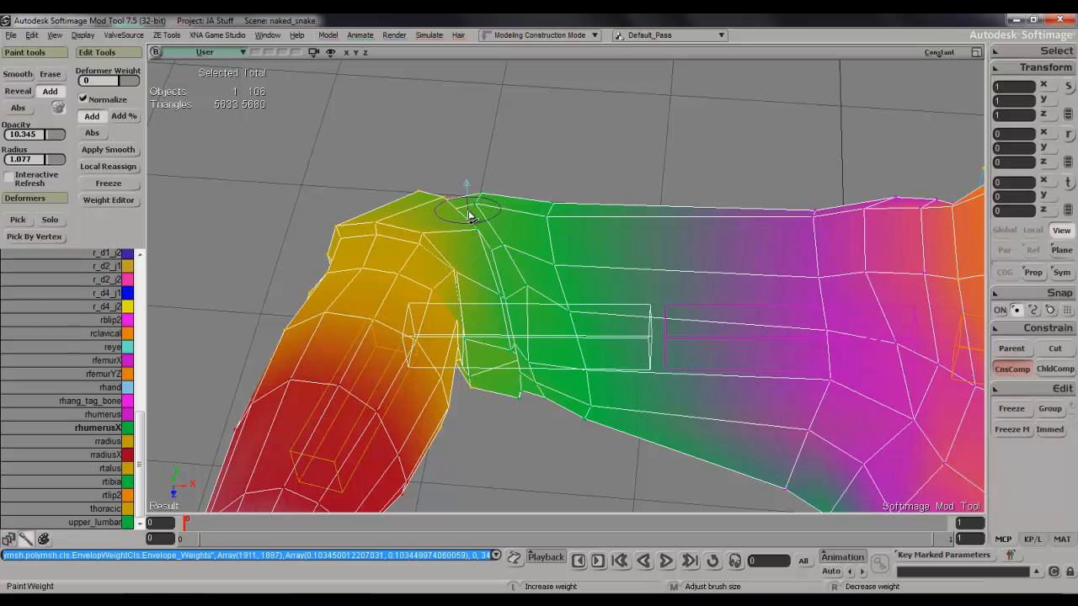
{"action": "left_click_drag", "start_coordinate": [496, 300], "coordinate": [511, 409]}
Paint more rhumerusX weight on the cuff's inner-elbow corner and undo the last paint stroke.
{"action": "key", "text": "s"}
{"action": "mouse_move", "coordinate": [530, 404]}
{"action": "right_mouse_down"}
{"action": "mouse_move", "coordinate": [532, 325]}
{"action": "mouse_move", "coordinate": [531, 420]}
{"action": "right_mouse_up"}
{"action": "mouse_move", "coordinate": [500, 305]}
{"action": "left_mouse_down"}
{"action": "mouse_move", "coordinate": [517, 315]}
{"action": "mouse_move", "coordinate": [513, 331]}
{"action": "left_mouse_up"}
{"action": "key", "text": "s"}
{"action": "mouse_move", "coordinate": [514, 371]}
{"action": "right_mouse_down"}
{"action": "mouse_move", "coordinate": [517, 429]}
{"action": "mouse_move", "coordinate": [522, 361]}
{"action": "mouse_move", "coordinate": [519, 372]}
{"action": "right_mouse_up"}
{"action": "key", "text": "s"}
{"action": "left_click_drag", "start_coordinate": [578, 154], "coordinate": [573, 217]}
{"action": "key", "text": "space"}
{"action": "key", "text": "ctrl+z"}
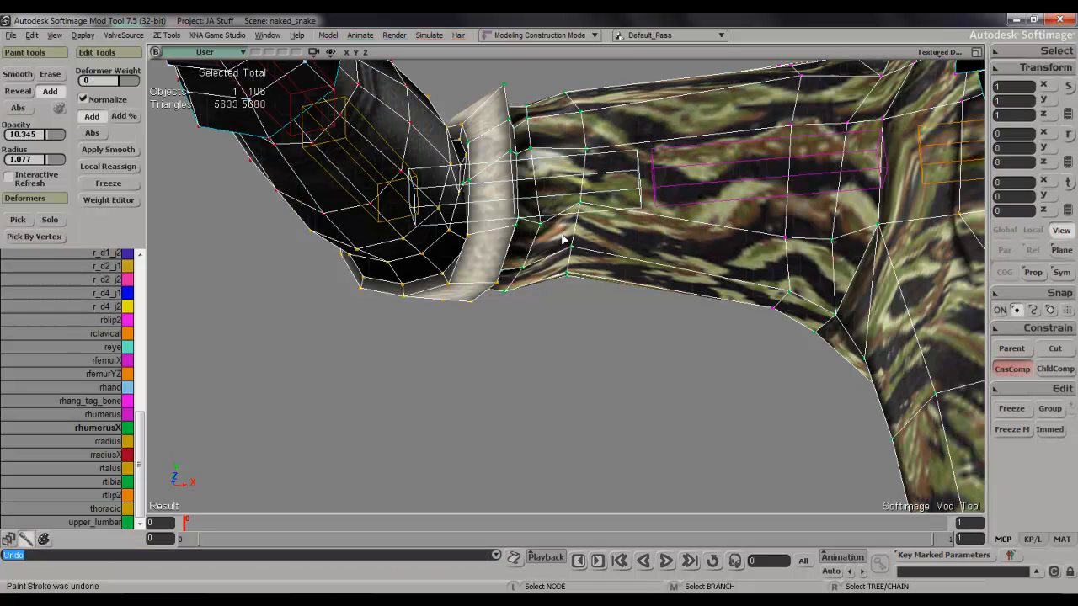
Paint rhumerusX weight along the underside of the right sleeve cuff.
{"action": "key", "text": "w"}
{"action": "left_click_drag", "start_coordinate": [575, 111], "coordinate": [589, 226]}
{"action": "key", "text": "s"}
{"action": "right_click_drag", "start_coordinate": [589, 210], "coordinate": [594, 144]}
{"action": "left_click_drag", "start_coordinate": [594, 144], "coordinate": [574, 289]}
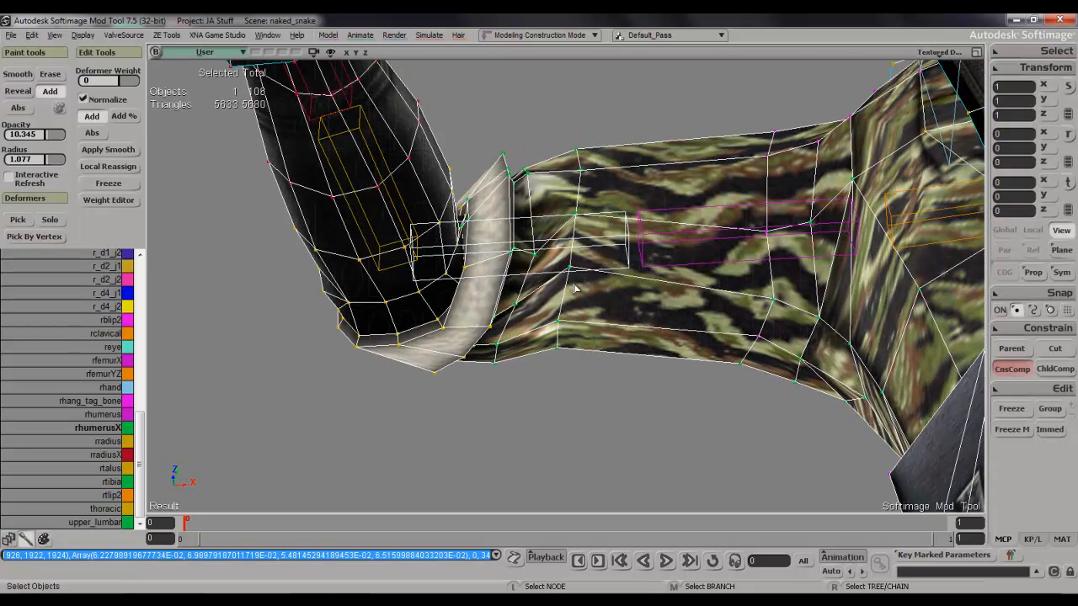
{"action": "key", "text": "w"}
{"action": "left_click", "coordinate": [534, 253]}
{"action": "mouse_move", "coordinate": [523, 256]}
{"action": "left_mouse_down"}
{"action": "mouse_move", "coordinate": [527, 227]}
{"action": "mouse_move", "coordinate": [521, 239]}
{"action": "mouse_move", "coordinate": [491, 226]}
{"action": "mouse_move", "coordinate": [477, 267]}
{"action": "mouse_move", "coordinate": [482, 245]}
{"action": "mouse_move", "coordinate": [505, 255]}
{"action": "left_mouse_up"}
{"action": "mouse_move", "coordinate": [479, 292]}
{"action": "left_mouse_down"}
{"action": "mouse_move", "coordinate": [472, 342]}
{"action": "mouse_move", "coordinate": [446, 349]}
{"action": "mouse_move", "coordinate": [450, 336]}
{"action": "left_mouse_up"}
Add rhumerusX weight to the front of the cuff where it borders the forearm.
{"action": "key", "text": "s"}
{"action": "mouse_move", "coordinate": [461, 315]}
{"action": "right_mouse_down"}
{"action": "mouse_move", "coordinate": [474, 297]}
{"action": "mouse_move", "coordinate": [469, 356]}
{"action": "mouse_move", "coordinate": [503, 234]}
{"action": "mouse_move", "coordinate": [493, 339]}
{"action": "right_mouse_up"}
{"action": "left_click_drag", "start_coordinate": [493, 338], "coordinate": [533, 224]}
{"action": "left_click", "coordinate": [537, 313]}
{"action": "left_click", "coordinate": [539, 320]}
{"action": "left_click", "coordinate": [537, 283]}
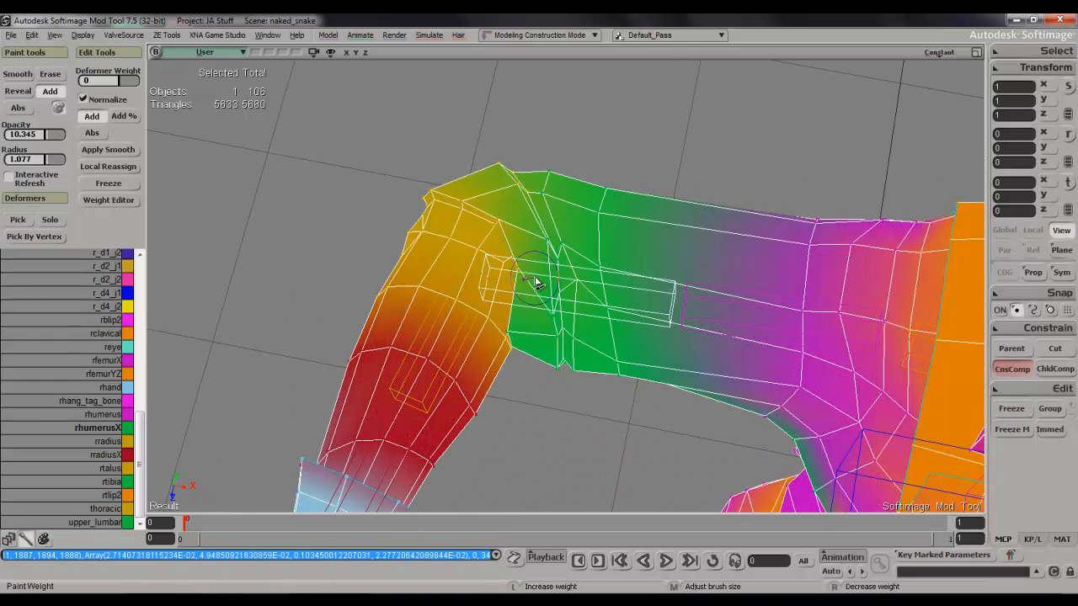
{"action": "left_click", "coordinate": [521, 295]}
{"action": "left_click", "coordinate": [521, 288]}
{"action": "left_click", "coordinate": [516, 271]}
{"action": "left_click", "coordinate": [506, 256]}
Paint rhumerusX weight across the upper side of the right cuff and into the elbow crease.
{"action": "key", "text": "s"}
{"action": "mouse_move", "coordinate": [509, 263]}
{"action": "right_mouse_down"}
{"action": "mouse_move", "coordinate": [563, 282]}
{"action": "mouse_move", "coordinate": [592, 277]}
{"action": "right_mouse_up"}
{"action": "left_click", "coordinate": [561, 278]}
{"action": "left_click", "coordinate": [541, 275]}
{"action": "left_click", "coordinate": [563, 292]}
{"action": "left_click", "coordinate": [520, 297]}
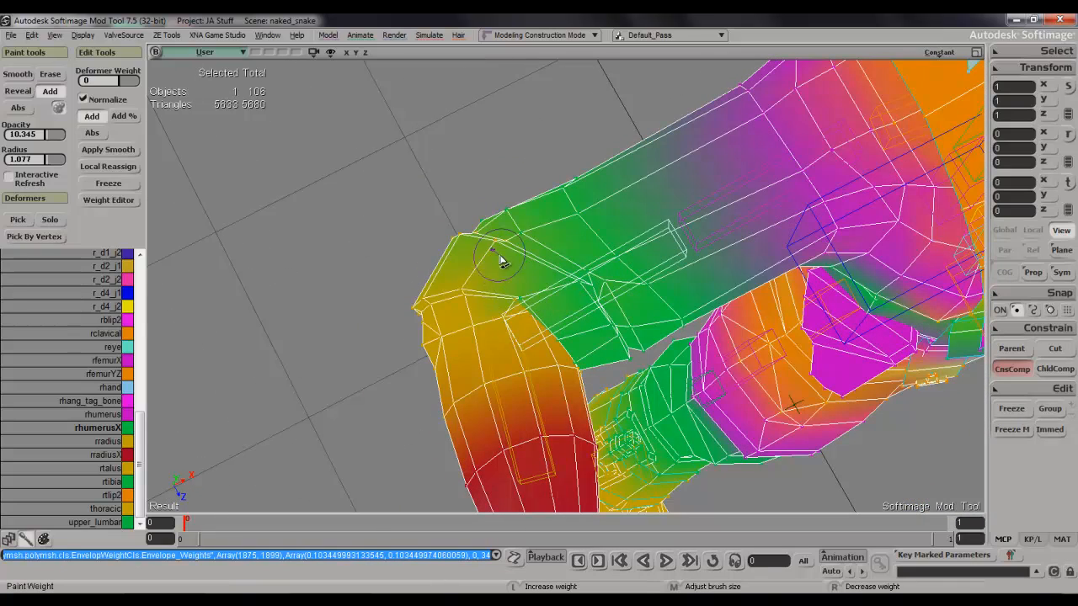
{"action": "left_click_drag", "start_coordinate": [594, 274], "coordinate": [609, 283]}
{"action": "left_click", "coordinate": [629, 305]}
{"action": "left_click", "coordinate": [620, 307]}
{"action": "left_click", "coordinate": [650, 350]}
{"action": "left_click", "coordinate": [611, 293]}
Build up rhumerusX weight on the cuff and sleeve end around the upper and lower sides of the elbow.
{"action": "key", "text": "s"}
{"action": "right_click_drag", "start_coordinate": [640, 321], "coordinate": [618, 296]}
{"action": "left_click", "coordinate": [571, 264]}
{"action": "left_click", "coordinate": [567, 250]}
{"action": "left_click", "coordinate": [578, 337]}
{"action": "left_click", "coordinate": [550, 242]}
{"action": "key", "text": "s"}
{"action": "mouse_move", "coordinate": [593, 291]}
{"action": "right_mouse_down"}
{"action": "mouse_move", "coordinate": [594, 32]}
{"action": "mouse_move", "coordinate": [599, 190]}
{"action": "right_mouse_up"}
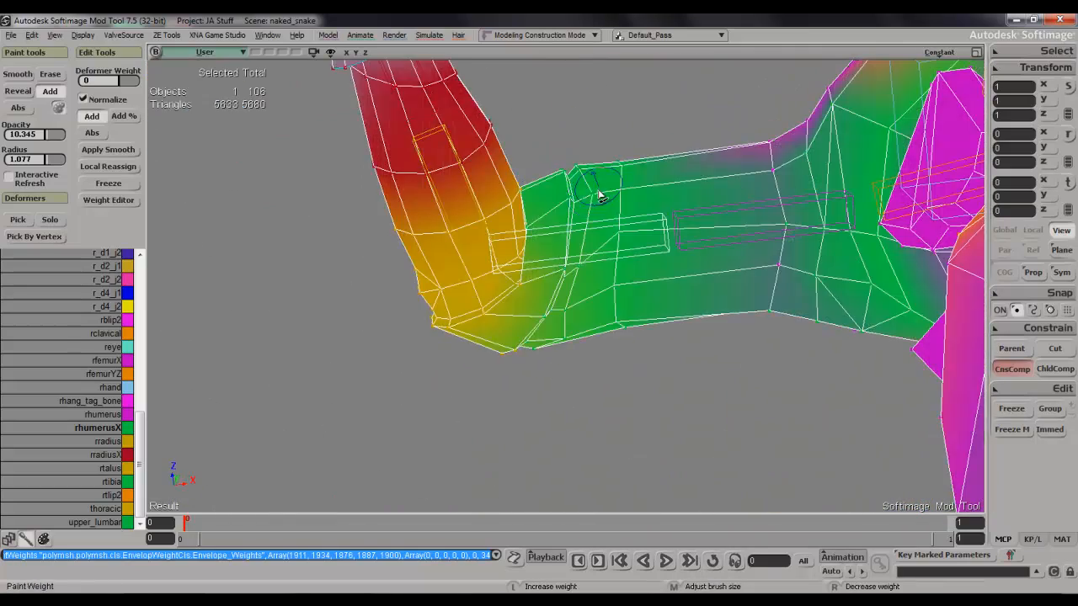
{"action": "left_click", "coordinate": [569, 204]}
{"action": "left_click", "coordinate": [570, 293]}
{"action": "left_click", "coordinate": [580, 313]}
Touch up the rhumerusX weight on the cuff vertices nearest the forearm.
{"action": "key", "text": "s"}
{"action": "right_click_drag", "start_coordinate": [580, 312], "coordinate": [580, 208]}
{"action": "left_click", "coordinate": [561, 284]}
{"action": "key", "text": "s"}
{"action": "mouse_move", "coordinate": [558, 306]}
{"action": "right_mouse_down"}
{"action": "mouse_move", "coordinate": [561, 286]}
{"action": "mouse_move", "coordinate": [541, 272]}
{"action": "mouse_move", "coordinate": [600, 291]}
{"action": "right_mouse_up"}
{"action": "key", "text": "space"}
{"action": "left_click", "coordinate": [531, 279]}
{"action": "left_click", "coordinate": [530, 268]}
{"action": "left_click", "coordinate": [538, 291]}
Reduce the weight brush radius to 0.689 and check the underside of the textured cuff up close.
{"action": "key", "text": "s"}
{"action": "key", "text": "space"}
{"action": "key", "text": "w"}
{"action": "middle_click_drag", "start_coordinate": [562, 245], "coordinate": [538, 293]}
{"action": "key", "text": "space"}
{"action": "key", "text": "s"}
{"action": "scroll", "coordinate": [590, 247], "scroll_direction": "up", "scroll_amount": 4}
{"action": "right_click_drag", "start_coordinate": [594, 249], "coordinate": [582, 226]}
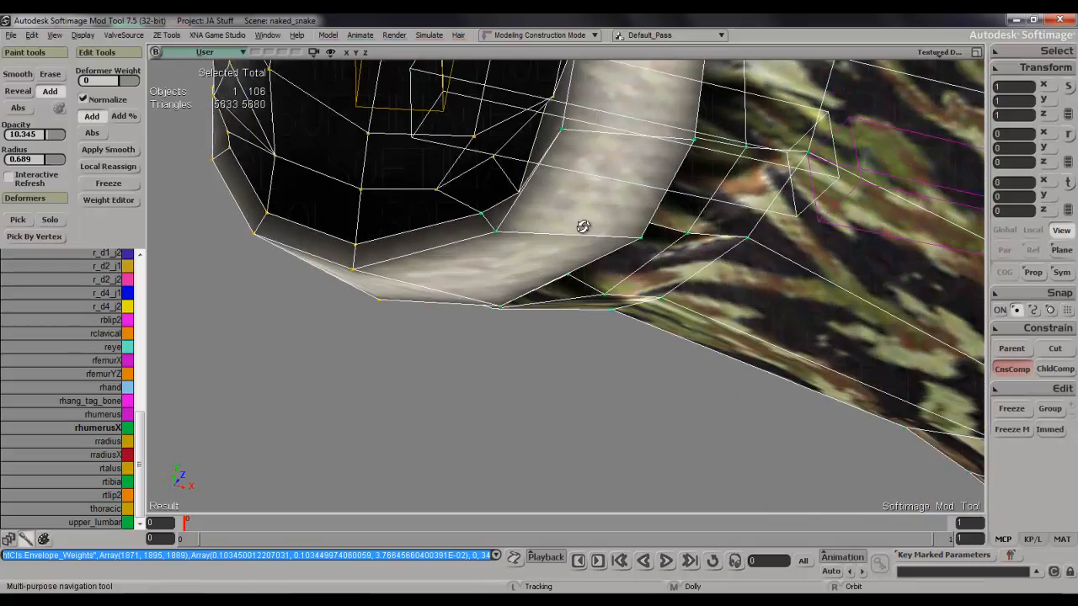
Paint rhumerusX weight onto individual vertices of the cuff's rim with the smaller brush.
{"action": "key", "text": "w"}
{"action": "left_click", "coordinate": [538, 154]}
{"action": "left_click", "coordinate": [534, 152]}
{"action": "left_click", "coordinate": [535, 144]}
{"action": "key", "text": "s"}
{"action": "mouse_move", "coordinate": [554, 126]}
{"action": "right_mouse_down"}
{"action": "mouse_move", "coordinate": [528, 256]}
{"action": "mouse_move", "coordinate": [595, 308]}
{"action": "mouse_move", "coordinate": [587, 282]}
{"action": "right_mouse_up"}
{"action": "key", "text": "w"}
{"action": "left_click", "coordinate": [588, 252]}
{"action": "key", "text": "d"}
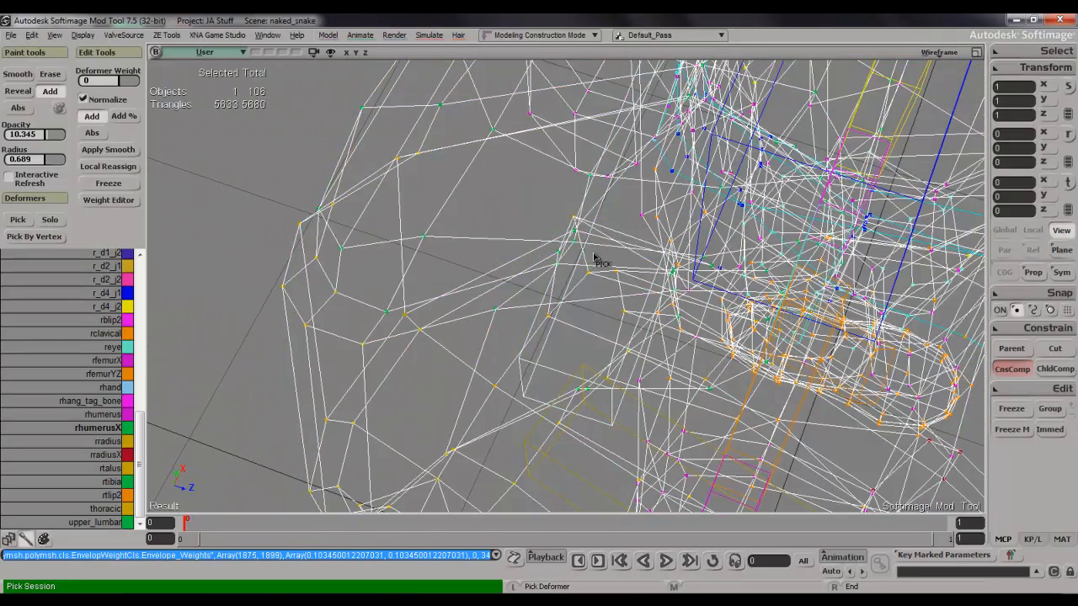
{"action": "left_click", "coordinate": [578, 258]}
Check the textured cuff and paint rhumerusX weight onto its outer side at the back of the elbow.
{"action": "key", "text": "s"}
{"action": "right_click_drag", "start_coordinate": [587, 262], "coordinate": [536, 217]}
{"action": "key", "text": "w"}
{"action": "scroll", "coordinate": [536, 221], "scroll_direction": "down", "scroll_amount": 5}
{"action": "key", "text": "space"}
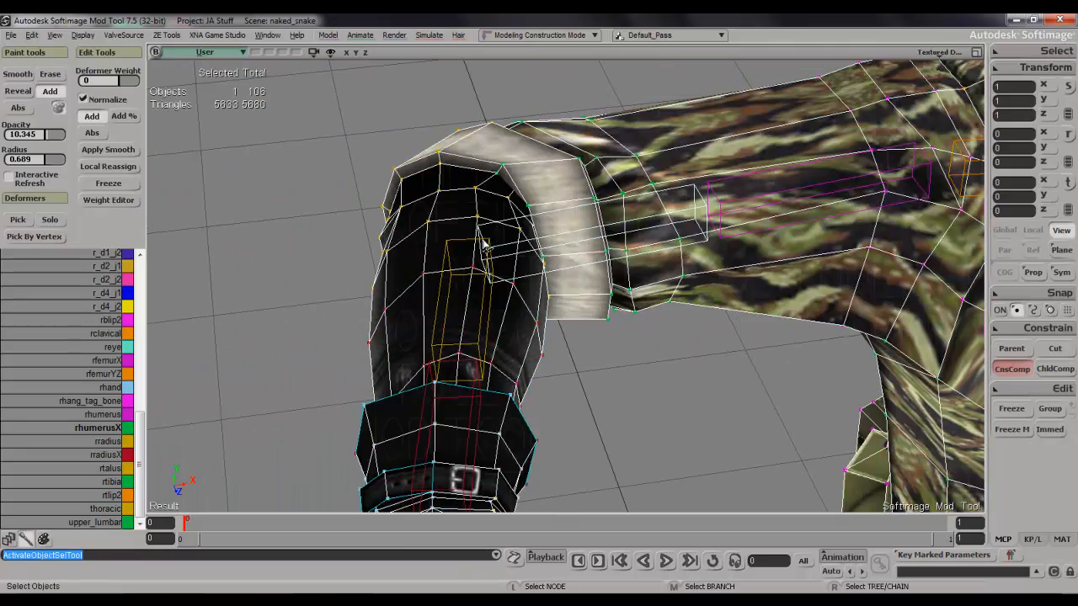
{"action": "key", "text": "w"}
{"action": "key", "text": "s"}
{"action": "mouse_move", "coordinate": [485, 245]}
{"action": "right_mouse_down"}
{"action": "mouse_move", "coordinate": [592, 219]}
{"action": "mouse_move", "coordinate": [650, 128]}
{"action": "mouse_move", "coordinate": [645, 186]}
{"action": "mouse_move", "coordinate": [662, 149]}
{"action": "mouse_move", "coordinate": [637, 214]}
{"action": "mouse_move", "coordinate": [603, 246]}
{"action": "right_mouse_up"}
{"action": "key", "text": "w"}
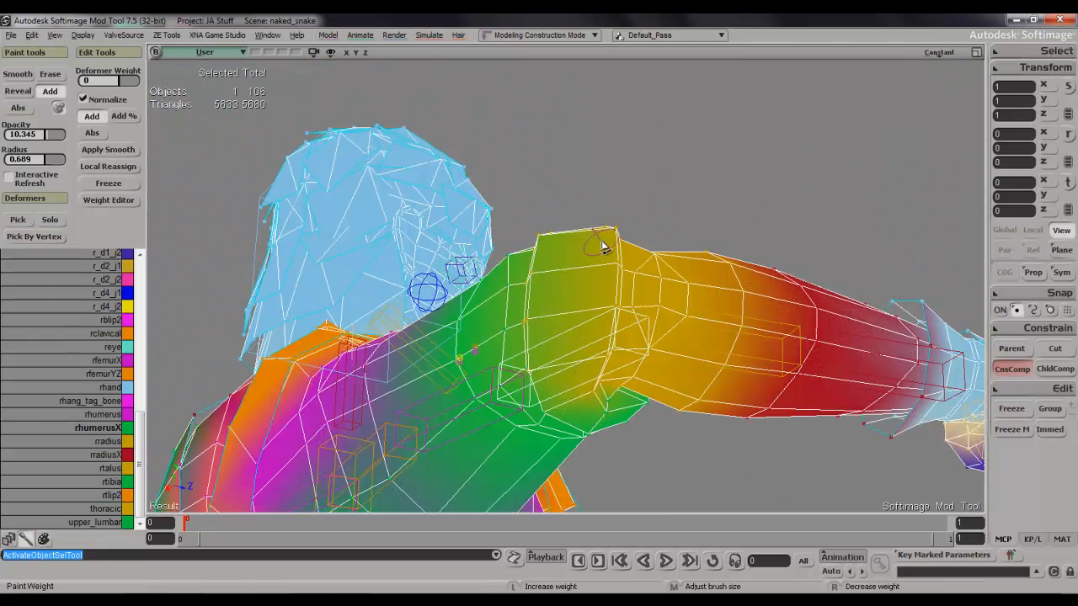
{"action": "mouse_move", "coordinate": [606, 341]}
{"action": "left_mouse_down"}
{"action": "mouse_move", "coordinate": [619, 287]}
{"action": "mouse_move", "coordinate": [580, 348]}
{"action": "left_mouse_up"}
{"action": "left_click_drag", "start_coordinate": [594, 256], "coordinate": [592, 334]}
Work around the elbow adding rhumerusX weight to the yellow vertices on the outer cuff.
{"action": "key", "text": "s"}
{"action": "mouse_move", "coordinate": [592, 334]}
{"action": "right_mouse_down"}
{"action": "mouse_move", "coordinate": [622, 185]}
{"action": "mouse_move", "coordinate": [614, 301]}
{"action": "mouse_move", "coordinate": [586, 418]}
{"action": "mouse_move", "coordinate": [547, 417]}
{"action": "mouse_move", "coordinate": [581, 365]}
{"action": "mouse_move", "coordinate": [599, 277]}
{"action": "right_mouse_up"}
{"action": "key", "text": "w"}
{"action": "key", "text": "s"}
{"action": "key", "text": "w"}
{"action": "mouse_move", "coordinate": [599, 317]}
{"action": "left_mouse_down"}
{"action": "mouse_move", "coordinate": [603, 285]}
{"action": "mouse_move", "coordinate": [594, 324]}
{"action": "mouse_move", "coordinate": [583, 282]}
{"action": "left_mouse_up"}
{"action": "left_click", "coordinate": [584, 251]}
{"action": "key", "text": "s"}
{"action": "right_click_drag", "start_coordinate": [583, 256], "coordinate": [590, 357]}
{"action": "key", "text": "w"}
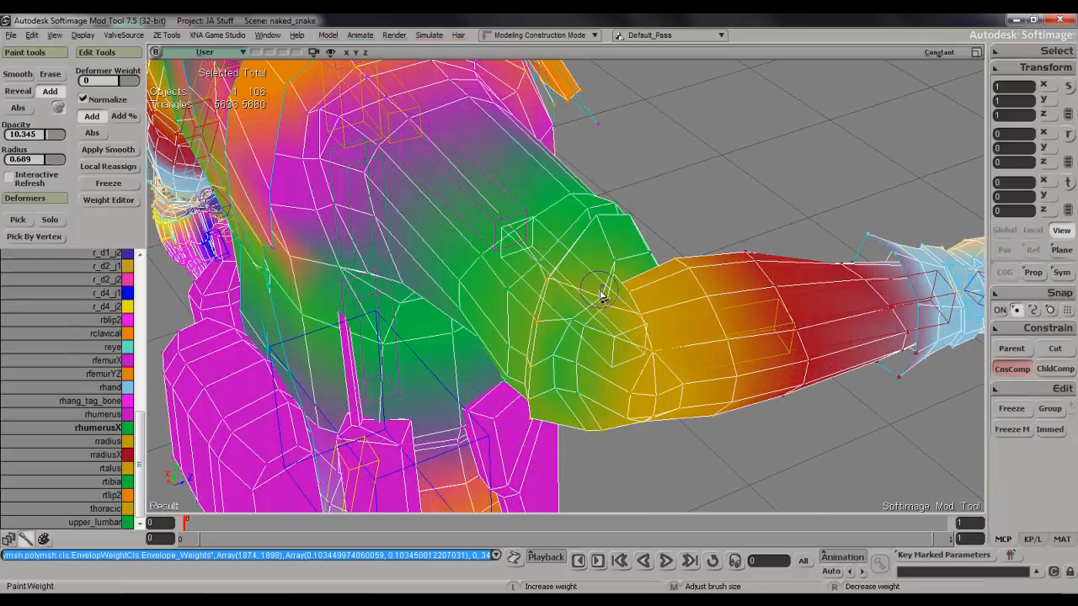
{"action": "left_click_drag", "start_coordinate": [603, 305], "coordinate": [589, 306]}
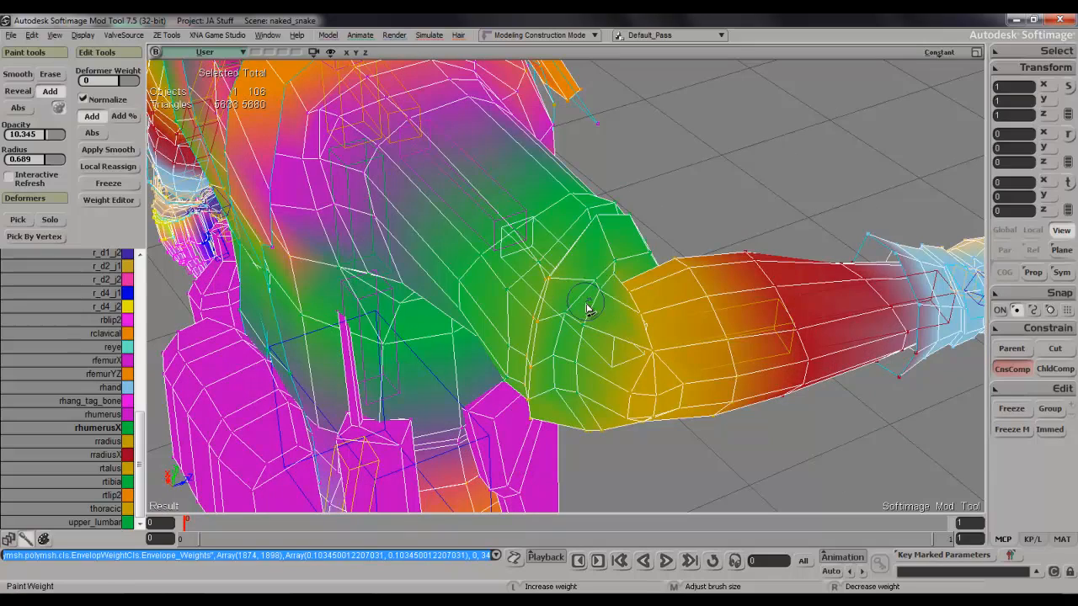
Paint rhumerusX weight over the sleeve end just above the cuff on the arm's outer side.
{"action": "key", "text": "s"}
{"action": "right_click_drag", "start_coordinate": [617, 301], "coordinate": [631, 239]}
{"action": "key", "text": "w"}
{"action": "mouse_move", "coordinate": [575, 275]}
{"action": "left_mouse_down"}
{"action": "mouse_move", "coordinate": [569, 371]}
{"action": "mouse_move", "coordinate": [540, 369]}
{"action": "left_mouse_up"}
{"action": "left_click_drag", "start_coordinate": [531, 311], "coordinate": [523, 375]}
{"action": "left_click_drag", "start_coordinate": [527, 289], "coordinate": [525, 304]}
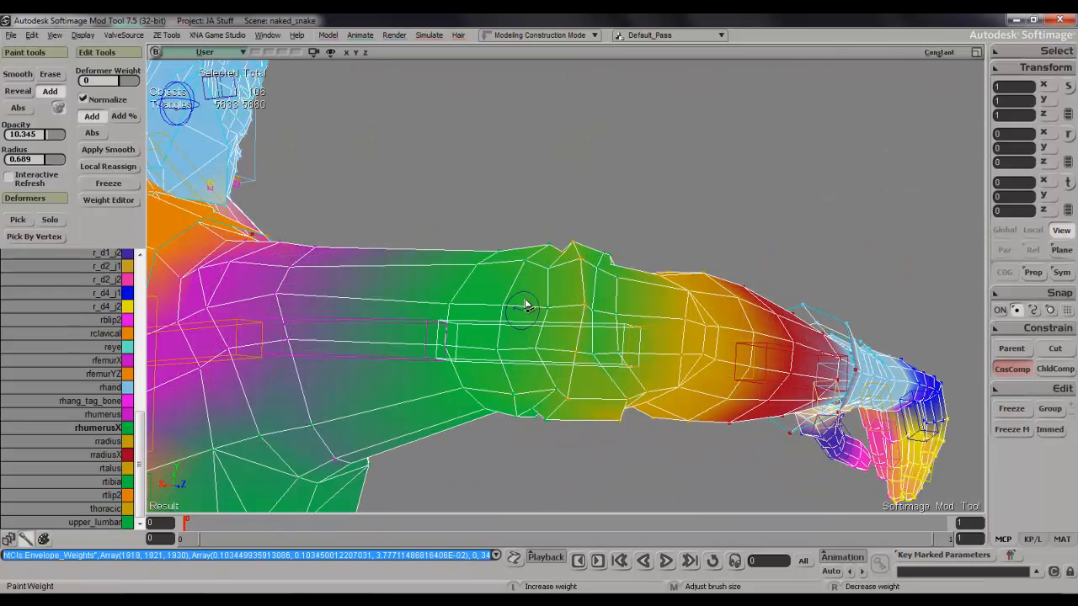
{"action": "left_click_drag", "start_coordinate": [502, 375], "coordinate": [528, 262]}
{"action": "left_click", "coordinate": [487, 396]}
Add rhumerusX weight to the peaked vertices along the top of the outer cuff.
{"action": "key", "text": "s"}
{"action": "right_click_drag", "start_coordinate": [505, 362], "coordinate": [508, 294]}
{"action": "key", "text": "w"}
{"action": "left_click", "coordinate": [519, 297]}
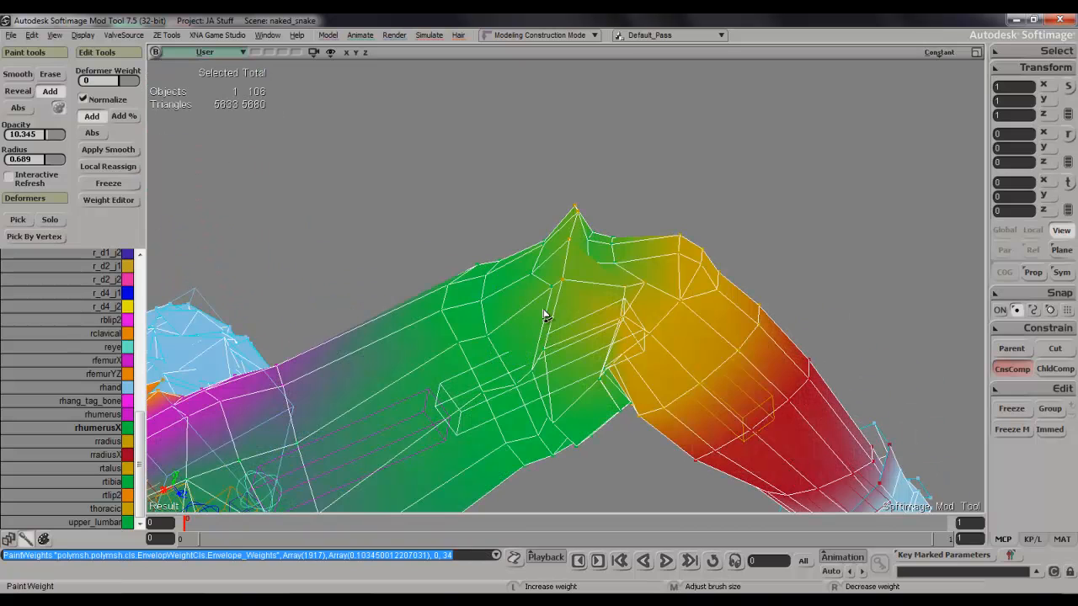
{"action": "left_click", "coordinate": [555, 286]}
{"action": "left_click", "coordinate": [558, 298]}
{"action": "left_click", "coordinate": [573, 226]}
{"action": "left_click", "coordinate": [557, 324]}
Paint rhumerusX weight onto the cuff's remaining outer-edge vertices and check the elbow with its texture shown.
{"action": "key", "text": "s"}
{"action": "mouse_move", "coordinate": [556, 328]}
{"action": "right_mouse_down"}
{"action": "mouse_move", "coordinate": [572, 338]}
{"action": "mouse_move", "coordinate": [578, 312]}
{"action": "right_mouse_up"}
{"action": "key", "text": "w"}
{"action": "left_click", "coordinate": [567, 337]}
{"action": "left_click", "coordinate": [557, 372]}
{"action": "key", "text": "space"}
{"action": "key", "text": "s"}
{"action": "right_click_drag", "start_coordinate": [686, 347], "coordinate": [673, 407]}
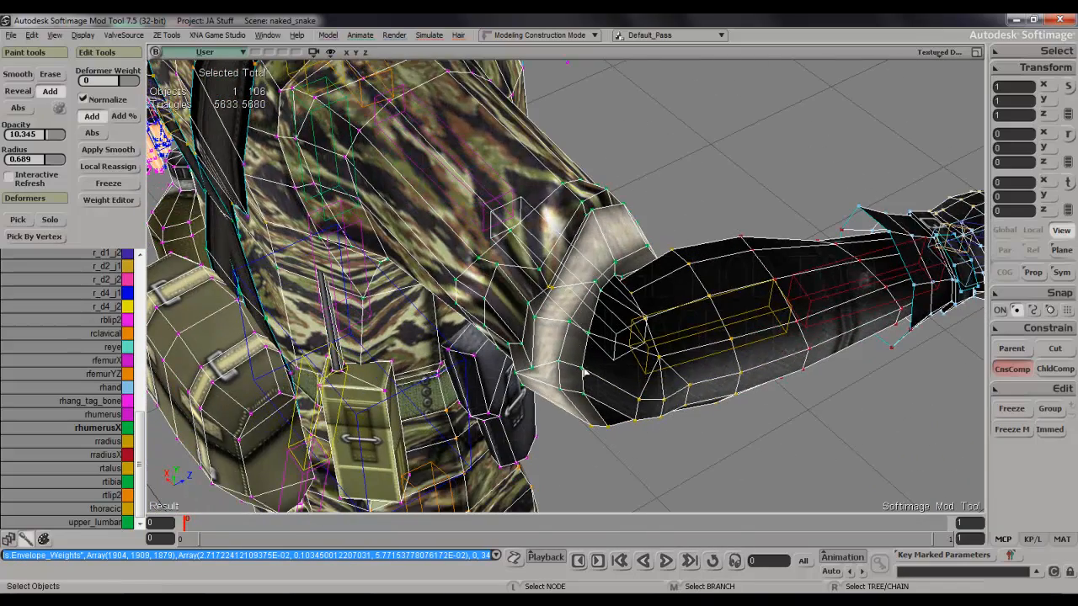
Smooth out the seam between sleeve and outer cuff with rhumerusX weight and check it from behind.
{"action": "key", "text": "s"}
{"action": "mouse_move", "coordinate": [608, 388]}
{"action": "right_mouse_down"}
{"action": "mouse_move", "coordinate": [601, 413]}
{"action": "mouse_move", "coordinate": [619, 288]}
{"action": "right_mouse_up"}
{"action": "key", "text": "w"}
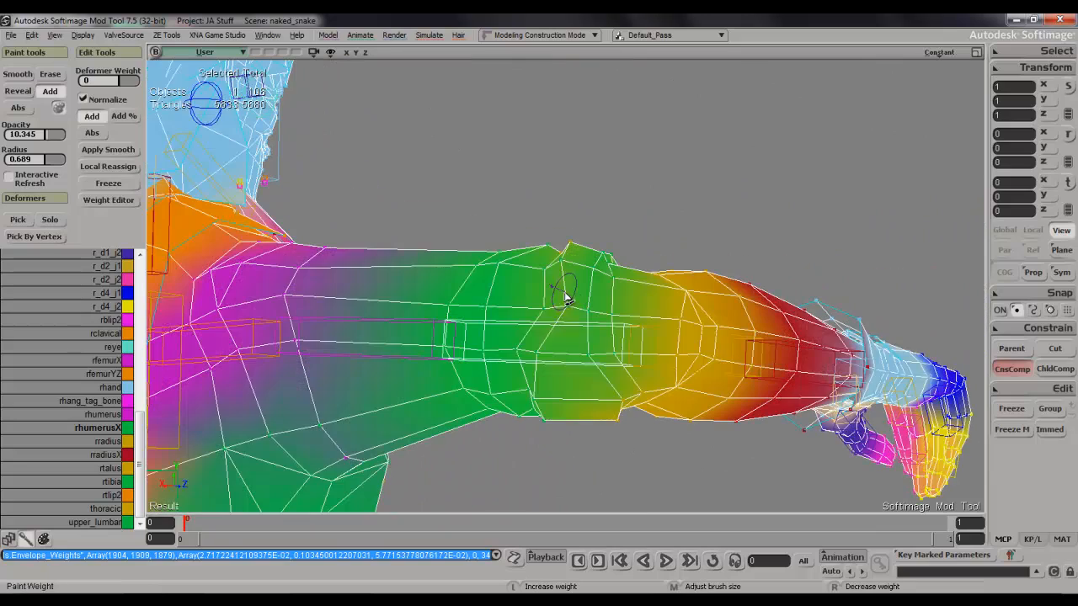
{"action": "left_click", "coordinate": [548, 284]}
{"action": "left_click_drag", "start_coordinate": [552, 302], "coordinate": [531, 327]}
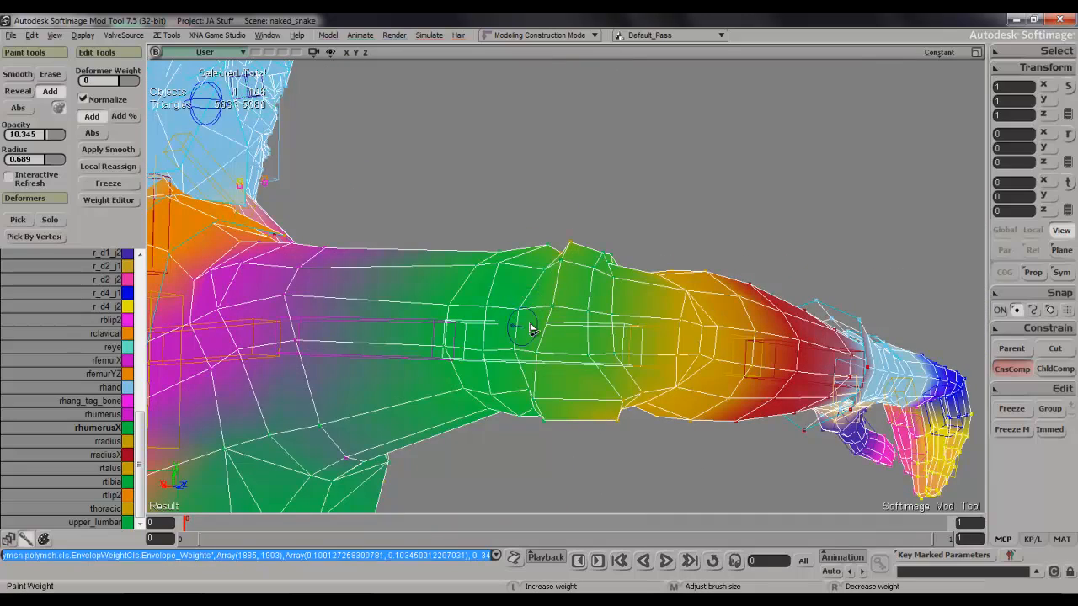
{"action": "left_click", "coordinate": [541, 327]}
{"action": "key", "text": "s"}
{"action": "right_click_drag", "start_coordinate": [553, 308], "coordinate": [618, 354]}
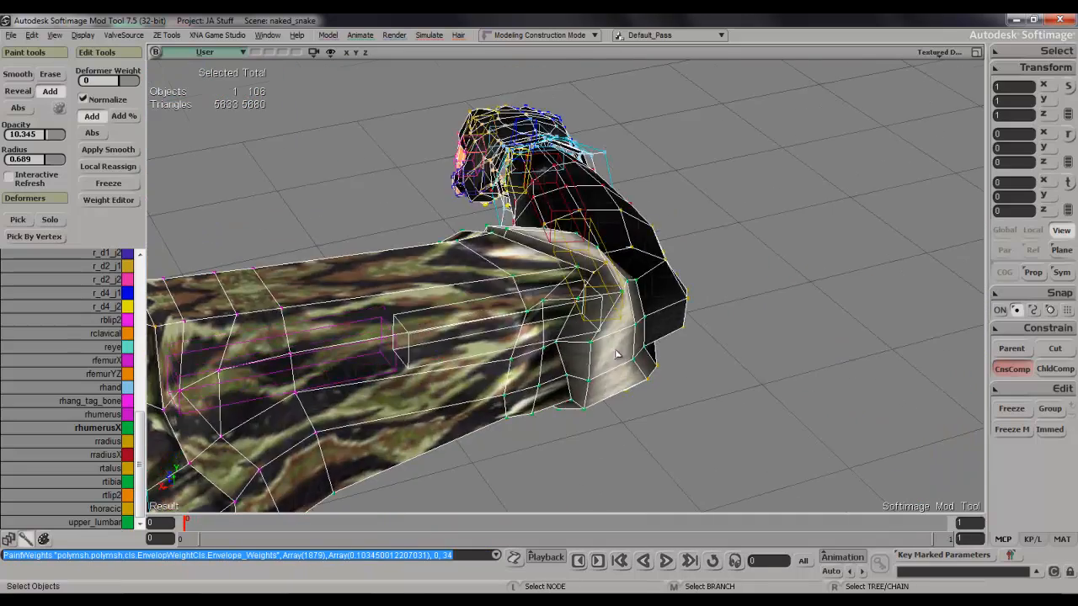
Build up rhumerusX weight on the cuff's elbow-side vertices where its outer face is still pulled toward the forearm.
{"action": "key", "text": "w"}
{"action": "left_click", "coordinate": [571, 308]}
{"action": "left_click", "coordinate": [582, 261]}
{"action": "left_click", "coordinate": [556, 268]}
{"action": "left_click", "coordinate": [556, 274]}
{"action": "left_click", "coordinate": [548, 332]}
{"action": "left_click", "coordinate": [562, 267]}
{"action": "left_click", "coordinate": [556, 267]}
{"action": "left_click", "coordinate": [551, 268]}
{"action": "left_click", "coordinate": [551, 271]}
Paint rhumerusX weight over the sleeve-end vertices and the lower part of the seam just above the cuff.
{"action": "key", "text": "s"}
{"action": "mouse_move", "coordinate": [557, 278]}
{"action": "right_mouse_down"}
{"action": "mouse_move", "coordinate": [527, 378]}
{"action": "mouse_move", "coordinate": [504, 292]}
{"action": "right_mouse_up"}
{"action": "key", "text": "w"}
{"action": "left_click", "coordinate": [503, 270]}
{"action": "left_click", "coordinate": [510, 257]}
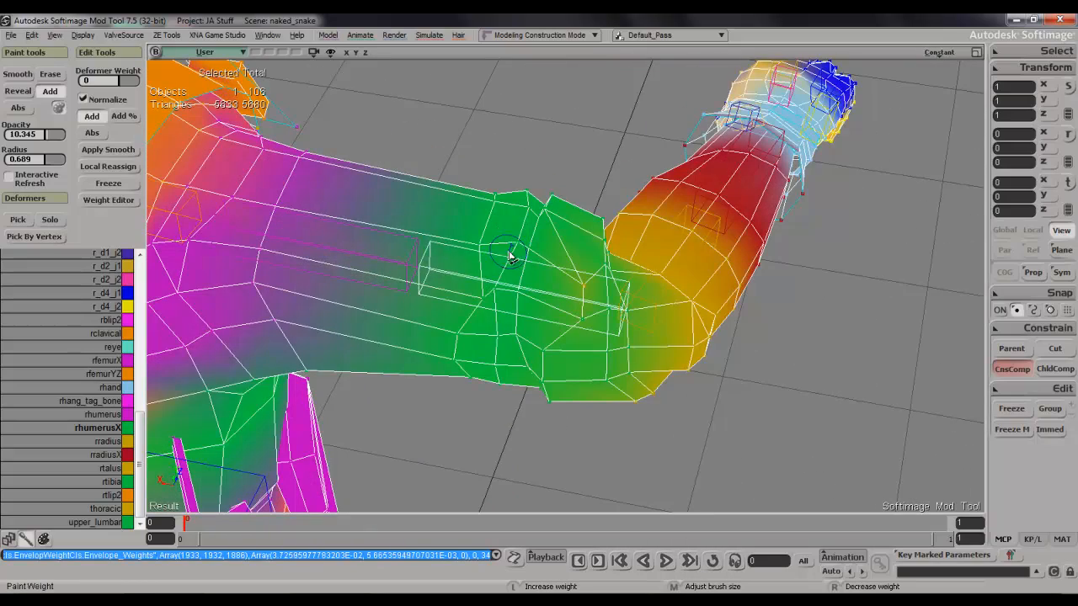
{"action": "left_click", "coordinate": [491, 320]}
{"action": "left_click", "coordinate": [469, 315]}
{"action": "left_click", "coordinate": [450, 346]}
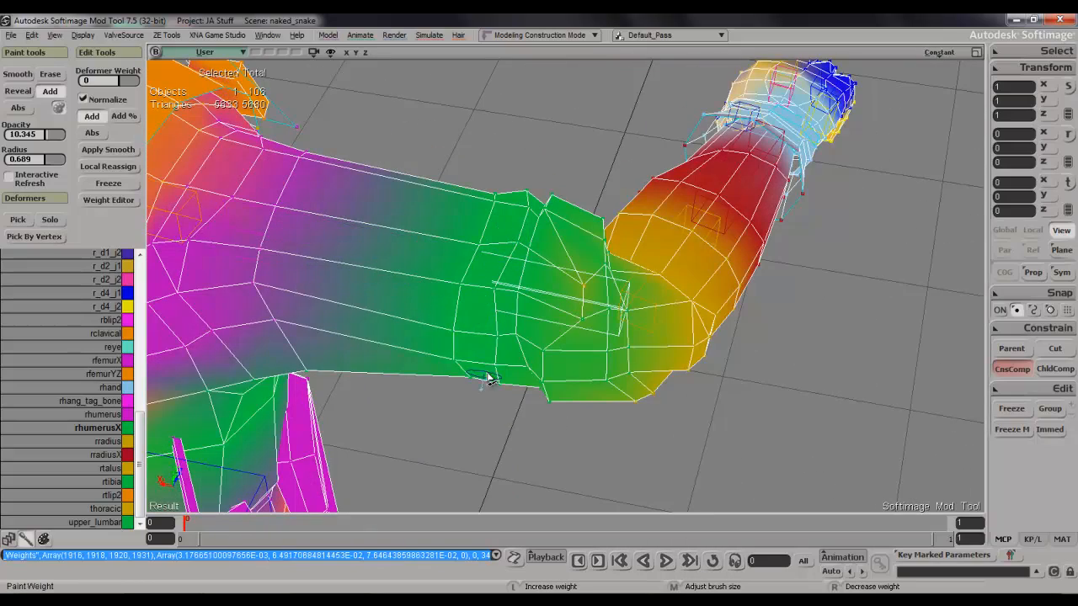
{"action": "left_click", "coordinate": [494, 372]}
{"action": "left_click", "coordinate": [530, 356]}
{"action": "left_click", "coordinate": [551, 361]}
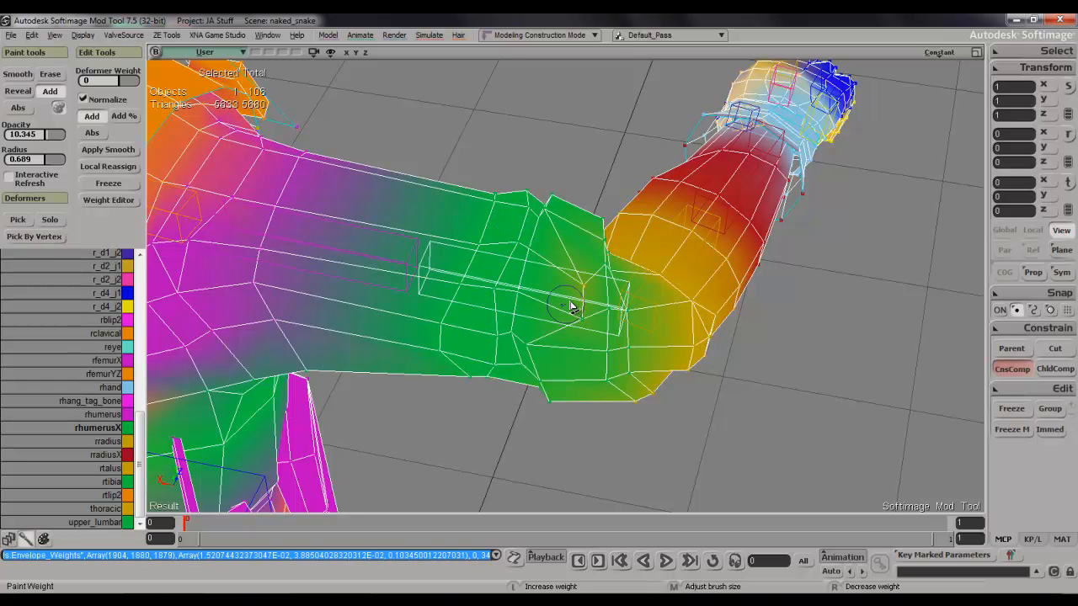
Fill the cuff's side face with rhumerusX weight, covering the vertices still pinched toward the elbow.
{"action": "left_click", "coordinate": [578, 352]}
{"action": "left_click", "coordinate": [559, 298]}
{"action": "left_click", "coordinate": [579, 276]}
{"action": "left_click", "coordinate": [558, 304]}
{"action": "left_click", "coordinate": [548, 264]}
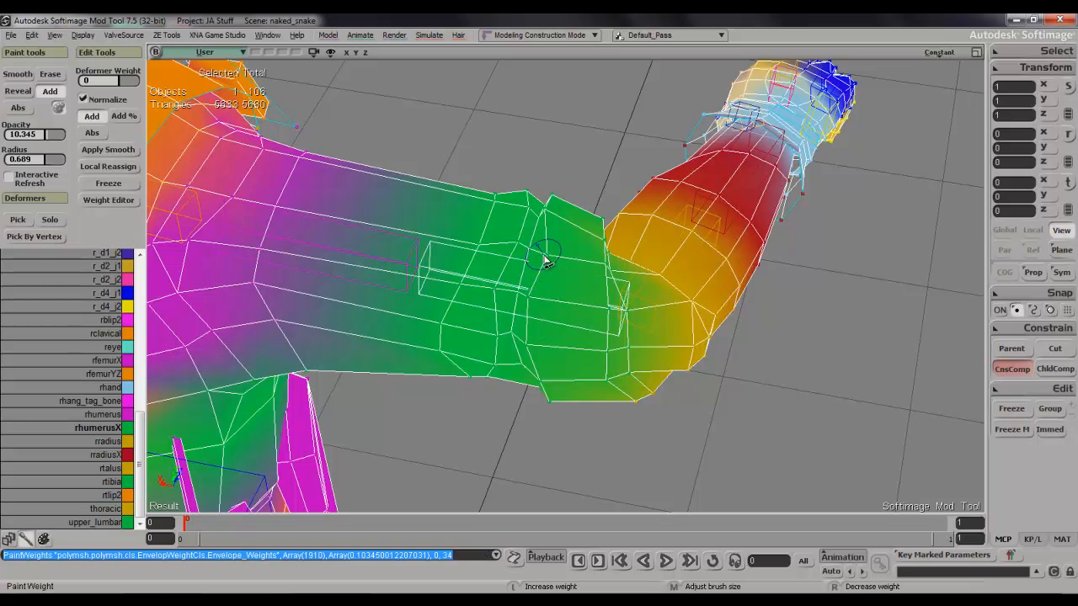
{"action": "left_click", "coordinate": [559, 374]}
{"action": "key", "text": "s"}
{"action": "mouse_move", "coordinate": [563, 371]}
{"action": "right_mouse_down"}
{"action": "mouse_move", "coordinate": [574, 292]}
{"action": "mouse_move", "coordinate": [527, 292]}
{"action": "right_mouse_up"}
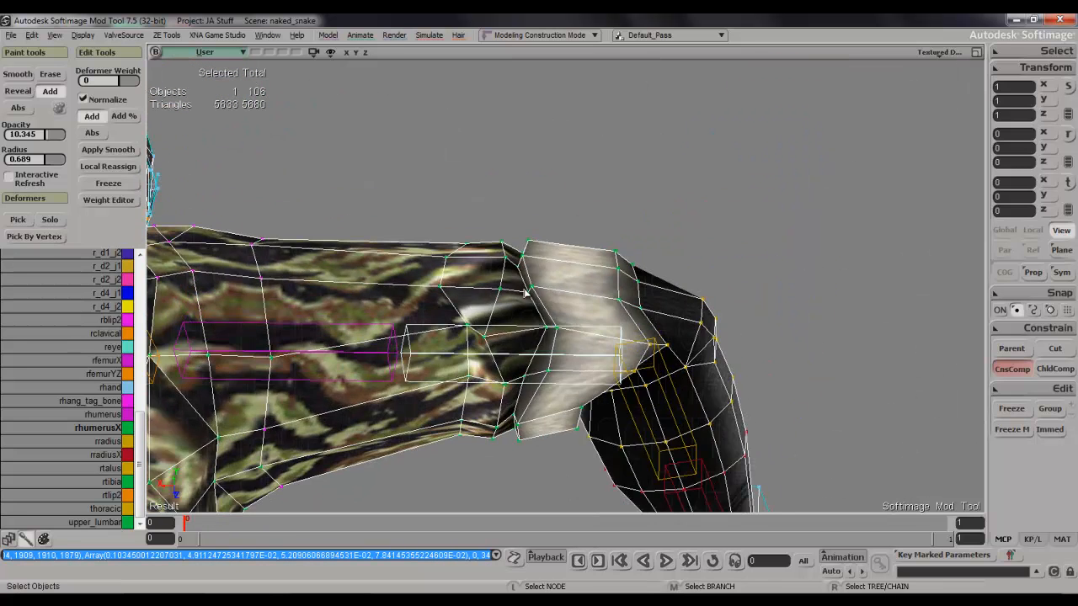
Add rhumerusX weight along the seam between sleeve and cuff, down to the underside of the arm.
{"action": "key", "text": "w"}
{"action": "left_click", "coordinate": [560, 345]}
{"action": "left_click", "coordinate": [541, 334]}
{"action": "left_click", "coordinate": [538, 388]}
{"action": "left_click", "coordinate": [529, 402]}
{"action": "left_click", "coordinate": [507, 410]}
{"action": "key", "text": "s"}
{"action": "right_click_drag", "start_coordinate": [531, 410], "coordinate": [492, 301]}
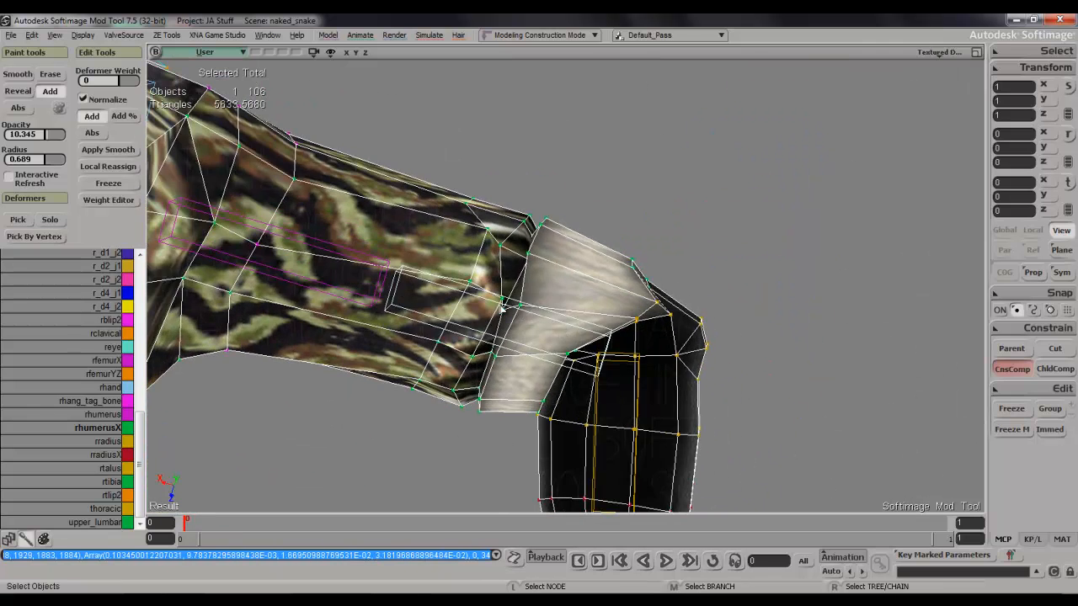
Even out rhumerusX weight across the underside of the sleeve end and the adjoining cuff edge.
{"action": "key", "text": "w"}
{"action": "left_click", "coordinate": [491, 325]}
{"action": "left_click", "coordinate": [474, 325]}
{"action": "left_click", "coordinate": [453, 317]}
{"action": "left_click", "coordinate": [478, 224]}
{"action": "left_click", "coordinate": [465, 262]}
{"action": "left_click", "coordinate": [443, 347]}
{"action": "left_click", "coordinate": [519, 303]}
{"action": "left_click", "coordinate": [508, 335]}
{"action": "left_click", "coordinate": [501, 327]}
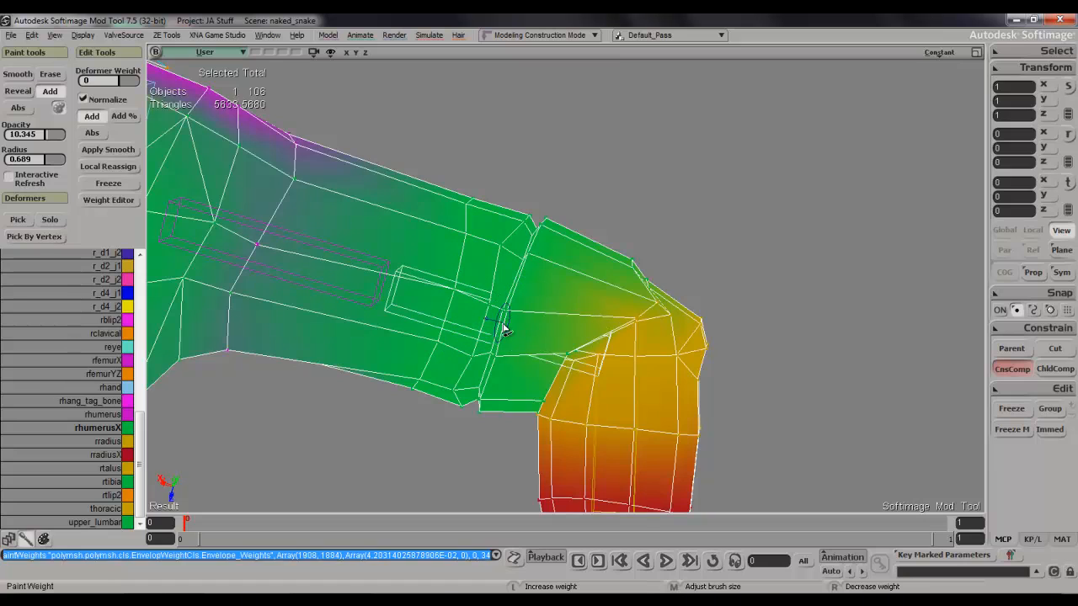
{"action": "left_click", "coordinate": [503, 327]}
Paint rhumerusX weight onto the cuff vertices facing the inner elbow.
{"action": "key", "text": "s"}
{"action": "mouse_move", "coordinate": [601, 285]}
{"action": "right_mouse_down"}
{"action": "mouse_move", "coordinate": [537, 393]}
{"action": "mouse_move", "coordinate": [602, 323]}
{"action": "right_mouse_up"}
{"action": "key", "text": "w"}
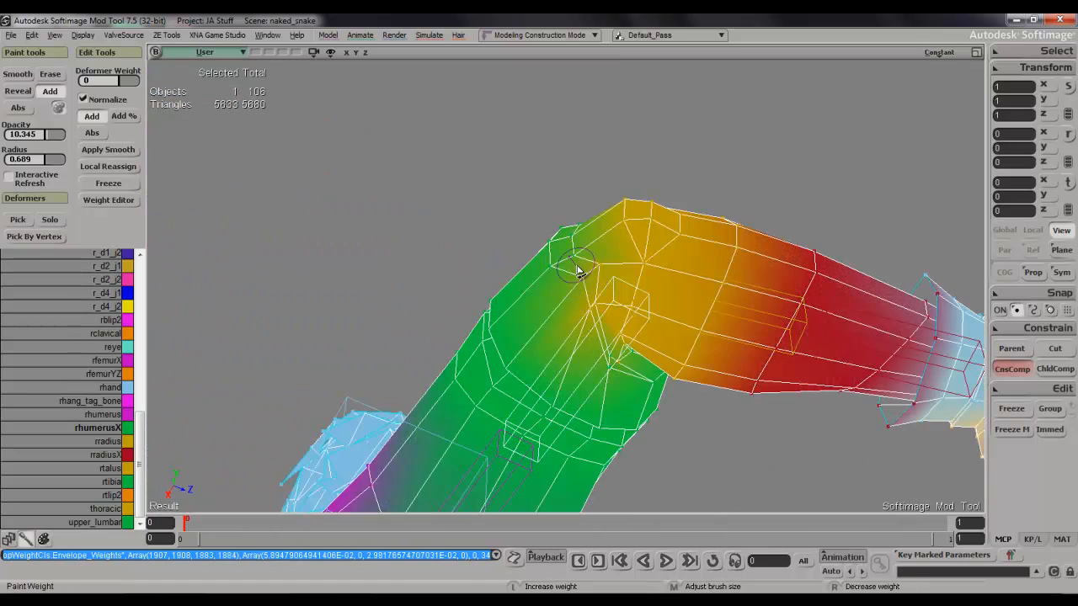
{"action": "left_click", "coordinate": [592, 295]}
{"action": "mouse_move", "coordinate": [582, 279]}
{"action": "left_mouse_down"}
{"action": "mouse_move", "coordinate": [599, 315]}
{"action": "mouse_move", "coordinate": [602, 291]}
{"action": "mouse_move", "coordinate": [598, 300]}
{"action": "mouse_move", "coordinate": [581, 286]}
{"action": "mouse_move", "coordinate": [592, 354]}
{"action": "mouse_move", "coordinate": [580, 337]}
{"action": "mouse_move", "coordinate": [601, 379]}
{"action": "left_mouse_up"}
{"action": "key", "text": "s"}
{"action": "right_click_drag", "start_coordinate": [602, 383], "coordinate": [625, 476]}
{"action": "key", "text": "w"}
{"action": "mouse_move", "coordinate": [601, 378]}
{"action": "left_mouse_down"}
{"action": "mouse_move", "coordinate": [595, 389]}
{"action": "mouse_move", "coordinate": [587, 337]}
{"action": "left_mouse_up"}
{"action": "mouse_move", "coordinate": [596, 298]}
{"action": "left_mouse_down"}
{"action": "mouse_move", "coordinate": [611, 312]}
{"action": "mouse_move", "coordinate": [587, 266]}
{"action": "mouse_move", "coordinate": [623, 301]}
{"action": "mouse_move", "coordinate": [577, 308]}
{"action": "mouse_move", "coordinate": [587, 303]}
{"action": "mouse_move", "coordinate": [580, 378]}
{"action": "mouse_move", "coordinate": [598, 433]}
{"action": "left_mouse_up"}
Extend rhumerusX weight around the cuff's elbow-side rim from several angles until the whole cuff follows the upper arm.
{"action": "key", "text": "s"}
{"action": "right_click_drag", "start_coordinate": [599, 432], "coordinate": [573, 260]}
{"action": "mouse_move", "coordinate": [595, 318]}
{"action": "left_mouse_down"}
{"action": "mouse_move", "coordinate": [543, 282]}
{"action": "mouse_move", "coordinate": [575, 284]}
{"action": "left_mouse_up"}
{"action": "key", "text": "s"}
{"action": "mouse_move", "coordinate": [575, 284]}
{"action": "right_mouse_down"}
{"action": "mouse_move", "coordinate": [626, 402]}
{"action": "mouse_move", "coordinate": [609, 323]}
{"action": "right_mouse_up"}
{"action": "mouse_move", "coordinate": [560, 310]}
{"action": "left_mouse_down"}
{"action": "mouse_move", "coordinate": [601, 294]}
{"action": "mouse_move", "coordinate": [597, 278]}
{"action": "left_mouse_up"}
{"action": "key", "text": "s"}
{"action": "mouse_move", "coordinate": [621, 279]}
{"action": "right_mouse_down"}
{"action": "mouse_move", "coordinate": [537, 343]}
{"action": "mouse_move", "coordinate": [580, 328]}
{"action": "right_mouse_up"}
{"action": "left_click_drag", "start_coordinate": [579, 319], "coordinate": [585, 318]}
{"action": "key", "text": "s"}
{"action": "mouse_move", "coordinate": [585, 317]}
{"action": "right_mouse_down"}
{"action": "mouse_move", "coordinate": [644, 261]}
{"action": "mouse_move", "coordinate": [662, 212]}
{"action": "right_mouse_up"}
Blend rhumerusX weight into the vertices at the outer point of the elbow.
{"action": "left_click", "coordinate": [637, 403]}
{"action": "key", "text": "s"}
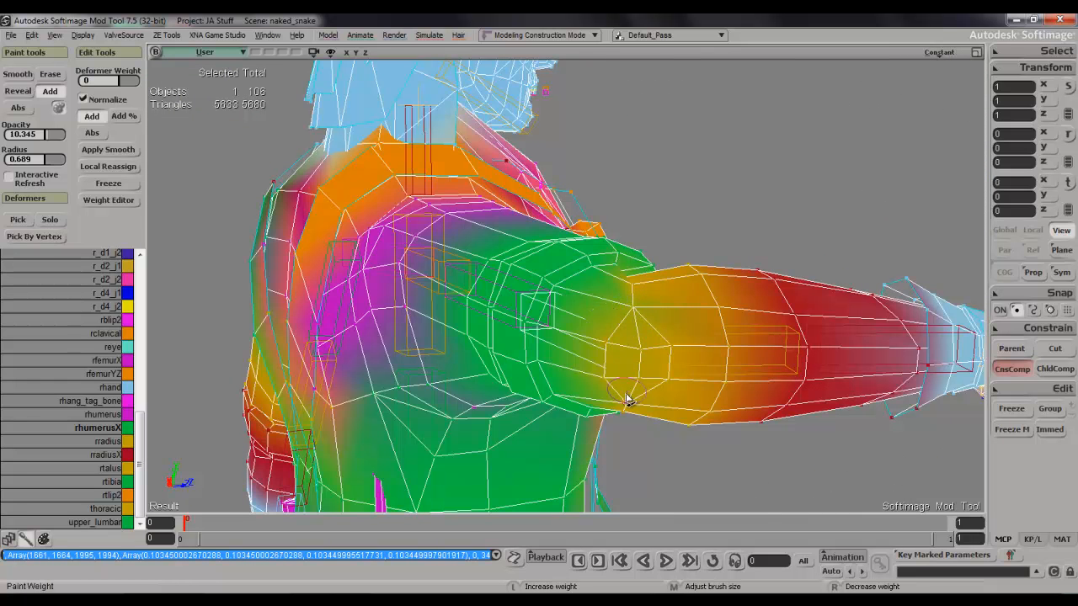
{"action": "left_click_drag", "start_coordinate": [602, 385], "coordinate": [618, 403]}
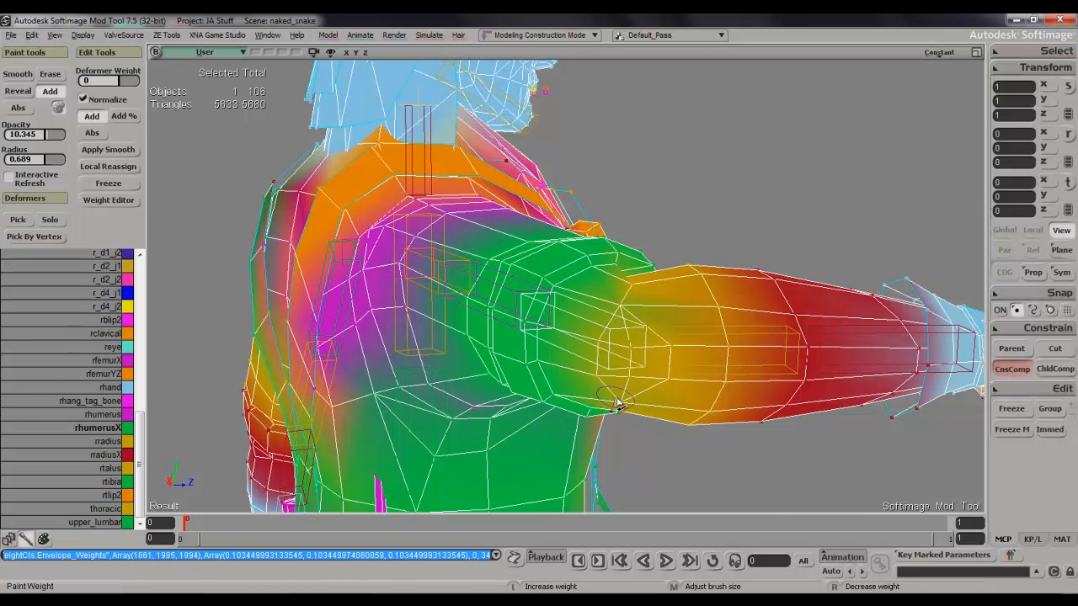
{"action": "left_click", "coordinate": [614, 401]}
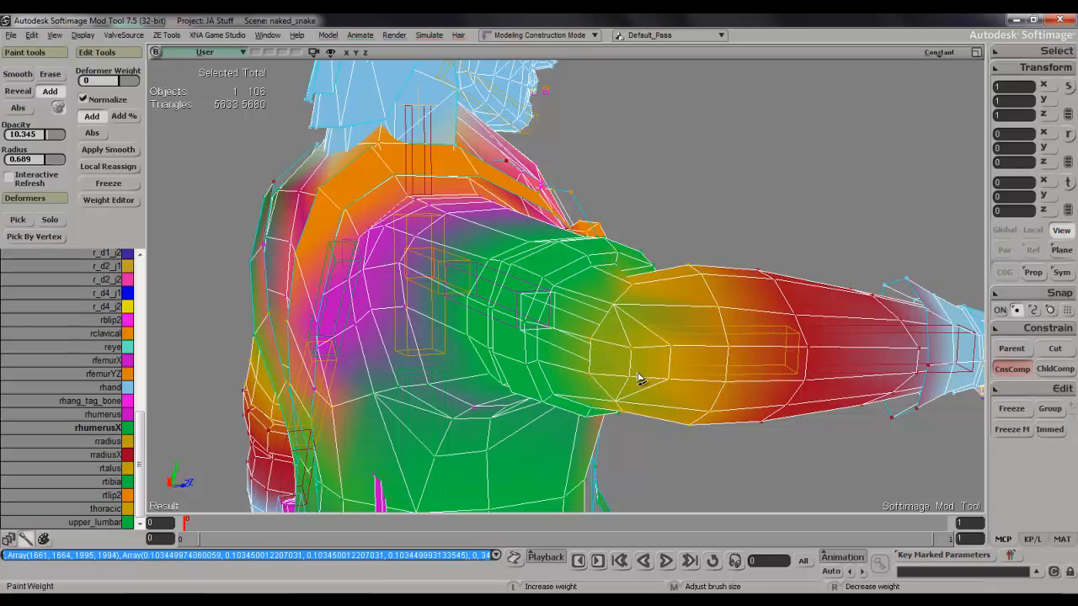
{"action": "left_click", "coordinate": [637, 378]}
{"action": "key", "text": "s"}
{"action": "mouse_move", "coordinate": [657, 359]}
{"action": "right_mouse_down"}
{"action": "mouse_move", "coordinate": [618, 471]}
{"action": "mouse_move", "coordinate": [641, 461]}
{"action": "mouse_move", "coordinate": [674, 299]}
{"action": "right_mouse_up"}
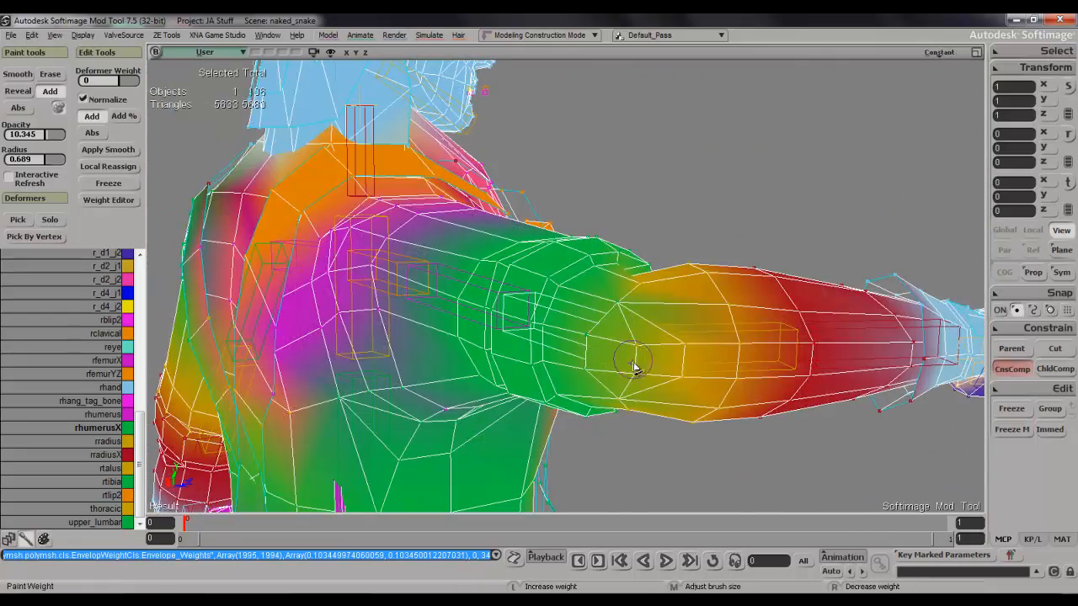
Soften the upper-arm to forearm transition by adding more rhumerusX weight around the back and side of the elbow.
{"action": "key", "text": "s"}
{"action": "mouse_move", "coordinate": [640, 375]}
{"action": "right_mouse_down"}
{"action": "mouse_move", "coordinate": [645, 404]}
{"action": "mouse_move", "coordinate": [611, 480]}
{"action": "mouse_move", "coordinate": [679, 416]}
{"action": "mouse_move", "coordinate": [692, 267]}
{"action": "mouse_move", "coordinate": [702, 266]}
{"action": "mouse_move", "coordinate": [645, 339]}
{"action": "right_mouse_up"}
{"action": "key", "text": "w"}
{"action": "left_click", "coordinate": [638, 356]}
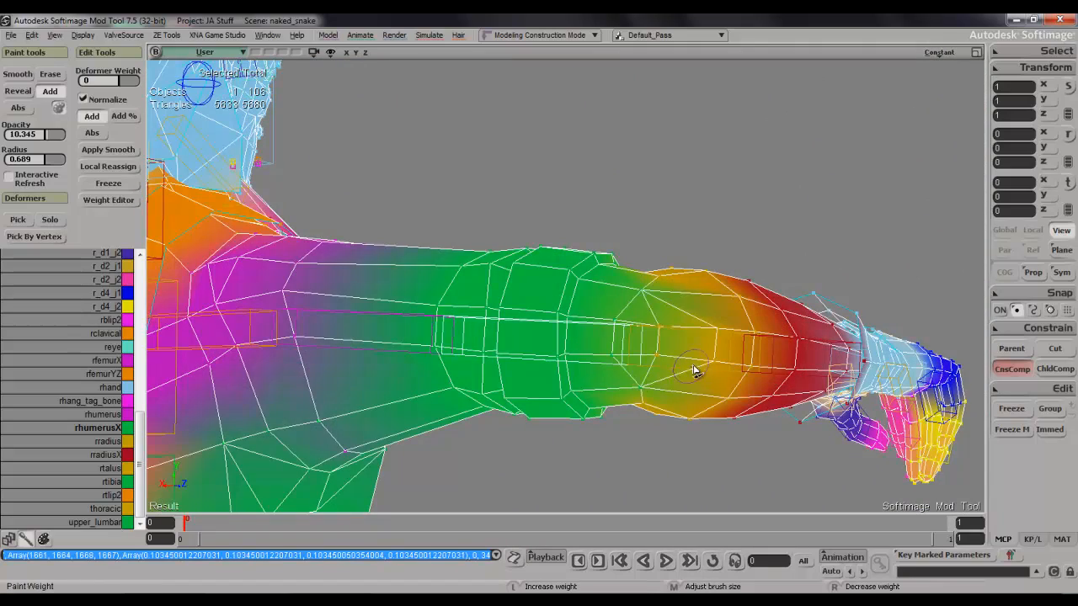
{"action": "left_click", "coordinate": [717, 358]}
{"action": "key", "text": "s"}
{"action": "mouse_move", "coordinate": [733, 363]}
{"action": "right_mouse_down"}
{"action": "mouse_move", "coordinate": [685, 469]}
{"action": "mouse_move", "coordinate": [732, 308]}
{"action": "mouse_move", "coordinate": [655, 270]}
{"action": "mouse_move", "coordinate": [650, 435]}
{"action": "mouse_move", "coordinate": [587, 327]}
{"action": "right_mouse_up"}
{"action": "key", "text": "w"}
{"action": "left_click", "coordinate": [618, 272]}
Reduce the brush radius to 0.262 and add rhumerusX weight to the single vertex beside the inner elbow crease.
{"action": "key", "text": "s"}
{"action": "key", "text": "w"}
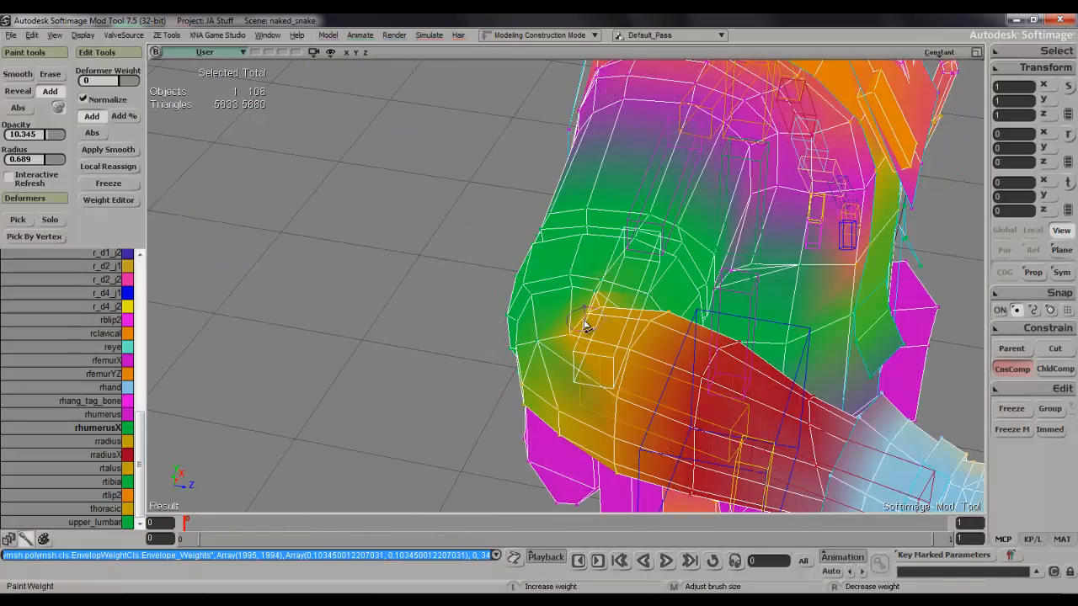
{"action": "mouse_move", "coordinate": [573, 337]}
{"action": "middle_mouse_down"}
{"action": "mouse_move", "coordinate": [558, 365]}
{"action": "mouse_move", "coordinate": [577, 356]}
{"action": "middle_mouse_up"}
{"action": "left_click", "coordinate": [579, 339]}
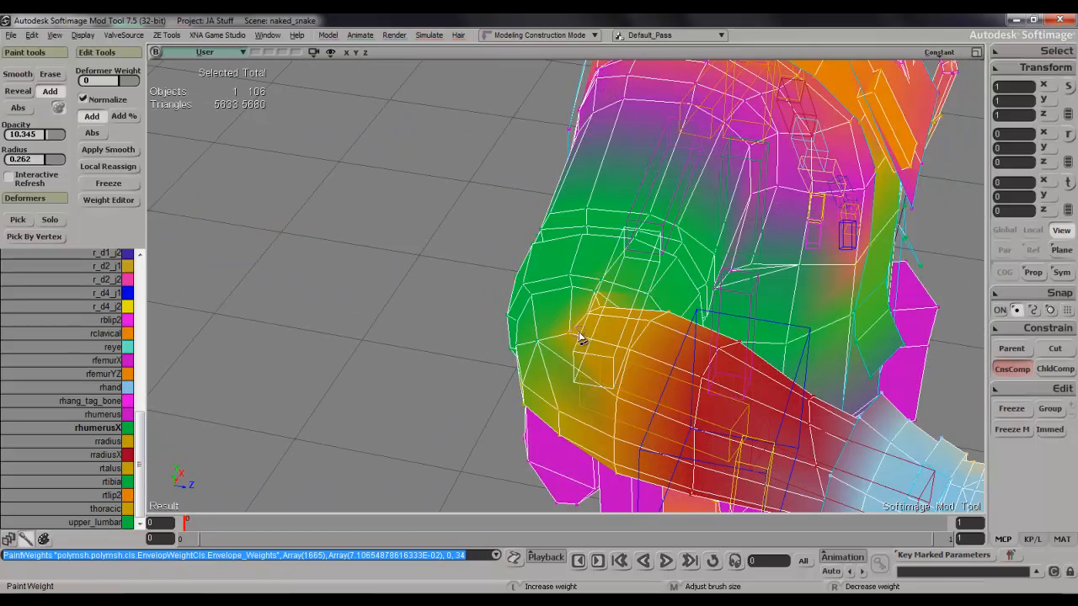
{"action": "left_click", "coordinate": [575, 335]}
{"action": "key", "text": "s"}
{"action": "right_click_drag", "start_coordinate": [601, 348], "coordinate": [596, 337]}
Paint rhumerusX weight along the cuff's inner rim beside the elbow crease, using a brush radius of 0.456.
{"action": "scroll", "coordinate": [598, 328], "scroll_direction": "up", "scroll_amount": 3}
{"action": "key", "text": "w"}
{"action": "middle_click_drag", "start_coordinate": [611, 303], "coordinate": [620, 309]}
{"action": "key", "text": "s"}
{"action": "mouse_move", "coordinate": [646, 305]}
{"action": "right_mouse_down"}
{"action": "mouse_move", "coordinate": [612, 299]}
{"action": "mouse_move", "coordinate": [662, 224]}
{"action": "mouse_move", "coordinate": [686, 312]}
{"action": "mouse_move", "coordinate": [696, 298]}
{"action": "mouse_move", "coordinate": [631, 303]}
{"action": "mouse_move", "coordinate": [645, 163]}
{"action": "mouse_move", "coordinate": [612, 202]}
{"action": "mouse_move", "coordinate": [640, 149]}
{"action": "mouse_move", "coordinate": [606, 234]}
{"action": "right_mouse_up"}
{"action": "key", "text": "w"}
{"action": "left_click", "coordinate": [676, 303]}
{"action": "key", "text": "s"}
{"action": "key", "text": "w"}
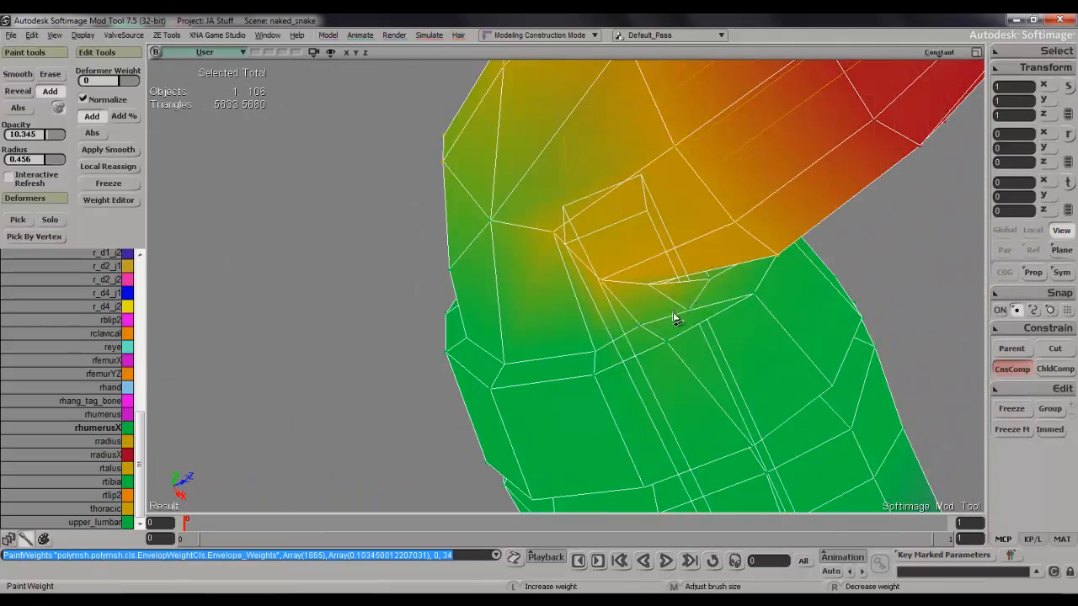
{"action": "mouse_move", "coordinate": [708, 294]}
{"action": "left_mouse_down"}
{"action": "mouse_move", "coordinate": [667, 320]}
{"action": "mouse_move", "coordinate": [660, 354]}
{"action": "mouse_move", "coordinate": [718, 351]}
{"action": "left_mouse_up"}
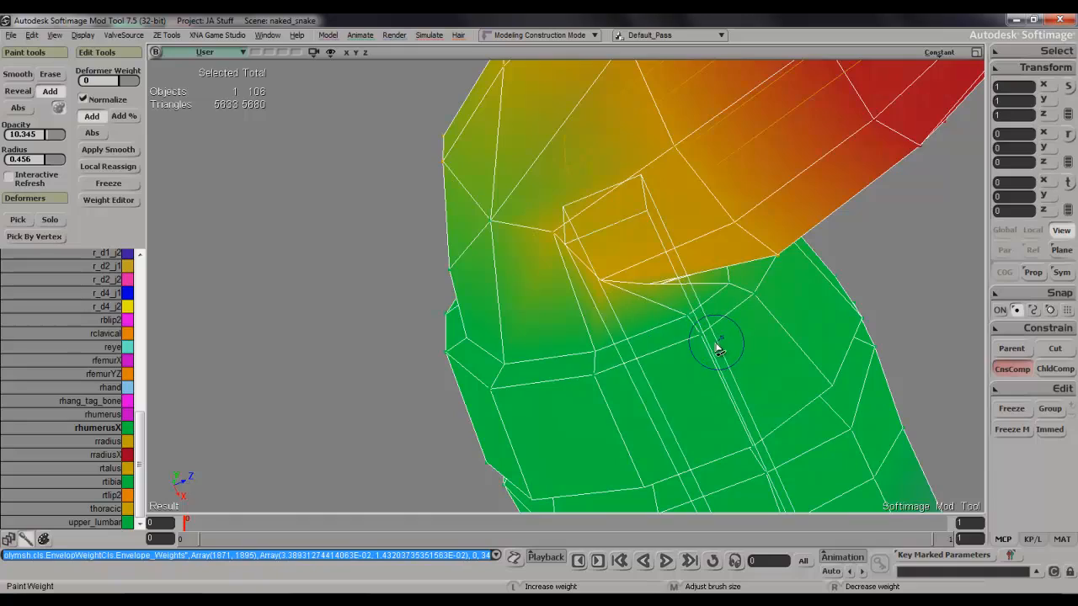
Set the brush radius to 0.392, touch up rhumerusX weight beside the crease and inspect the textured elbow.
{"action": "mouse_move", "coordinate": [594, 350]}
{"action": "left_mouse_down"}
{"action": "mouse_move", "coordinate": [601, 363]}
{"action": "mouse_move", "coordinate": [602, 354]}
{"action": "left_mouse_up"}
{"action": "key", "text": "space"}
{"action": "key", "text": "s"}
{"action": "mouse_move", "coordinate": [601, 353]}
{"action": "right_mouse_down"}
{"action": "mouse_move", "coordinate": [667, 409]}
{"action": "mouse_move", "coordinate": [699, 301]}
{"action": "right_mouse_up"}
{"action": "key", "text": "ctrl+w"}
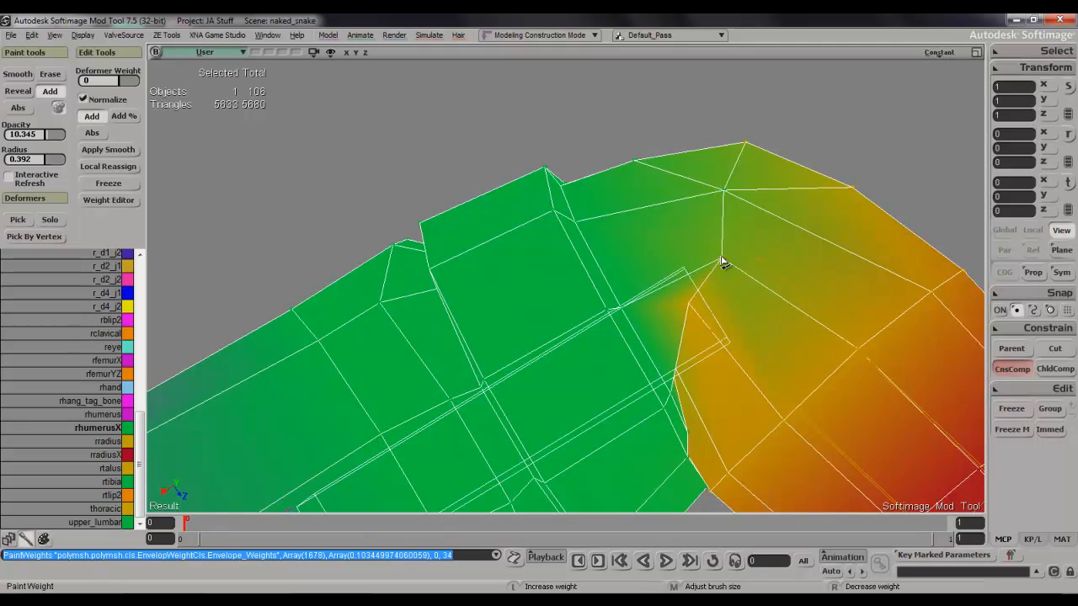
{"action": "key", "text": "space"}
{"action": "key", "text": "s"}
{"action": "mouse_move", "coordinate": [703, 263]}
{"action": "right_mouse_down"}
{"action": "mouse_move", "coordinate": [682, 356]}
{"action": "mouse_move", "coordinate": [674, 270]}
{"action": "right_mouse_up"}
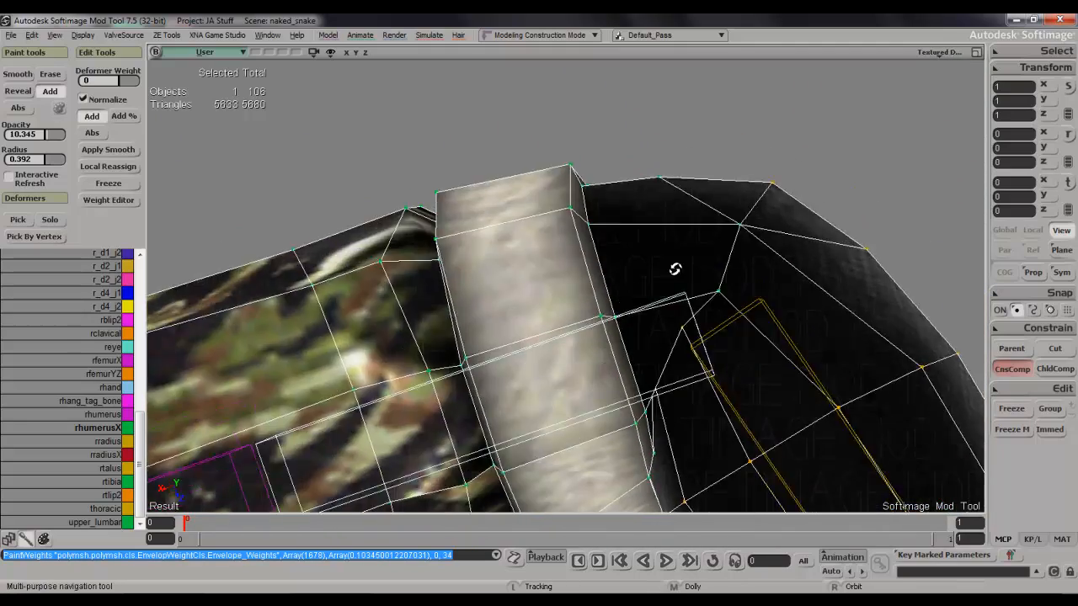
{"action": "scroll", "coordinate": [675, 269], "scroll_direction": "down", "scroll_amount": 4}
{"action": "scroll", "coordinate": [674, 269], "scroll_direction": "down", "scroll_amount": 4}
{"action": "key", "text": "ctrl+w"}
{"action": "key", "text": "space"}
{"action": "key", "text": "w"}
{"action": "key", "text": "space"}
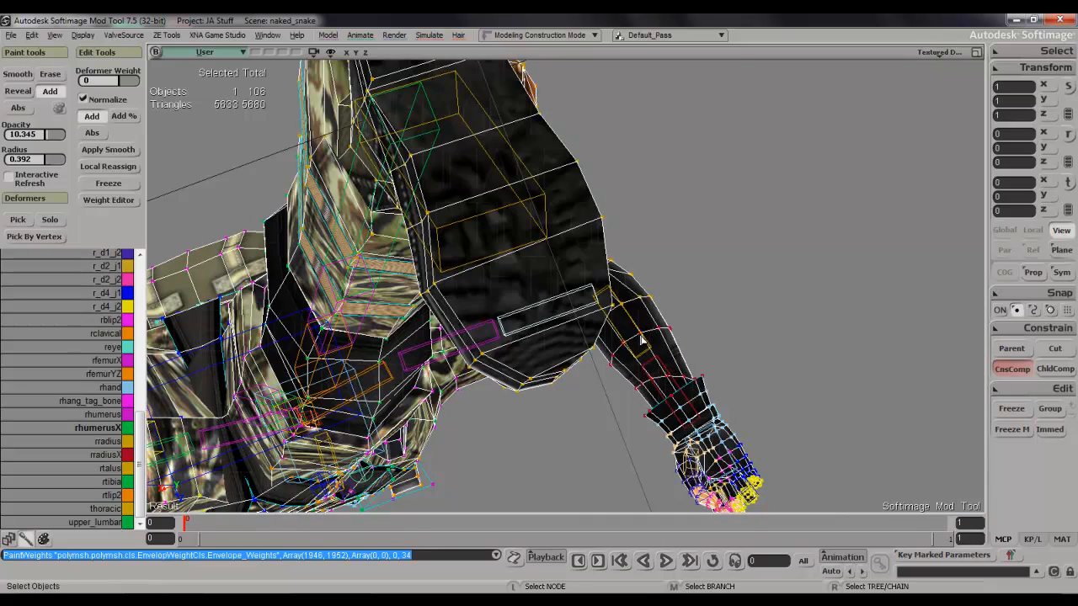
{"action": "key", "text": "ctrl+z"}
Select the mesh vertices around the right elbow just below the cuff.
{"action": "right_click_drag", "start_coordinate": [673, 294], "coordinate": [608, 520]}
{"action": "key", "text": "f"}
{"action": "right_click_drag", "start_coordinate": [628, 419], "coordinate": [637, 356]}
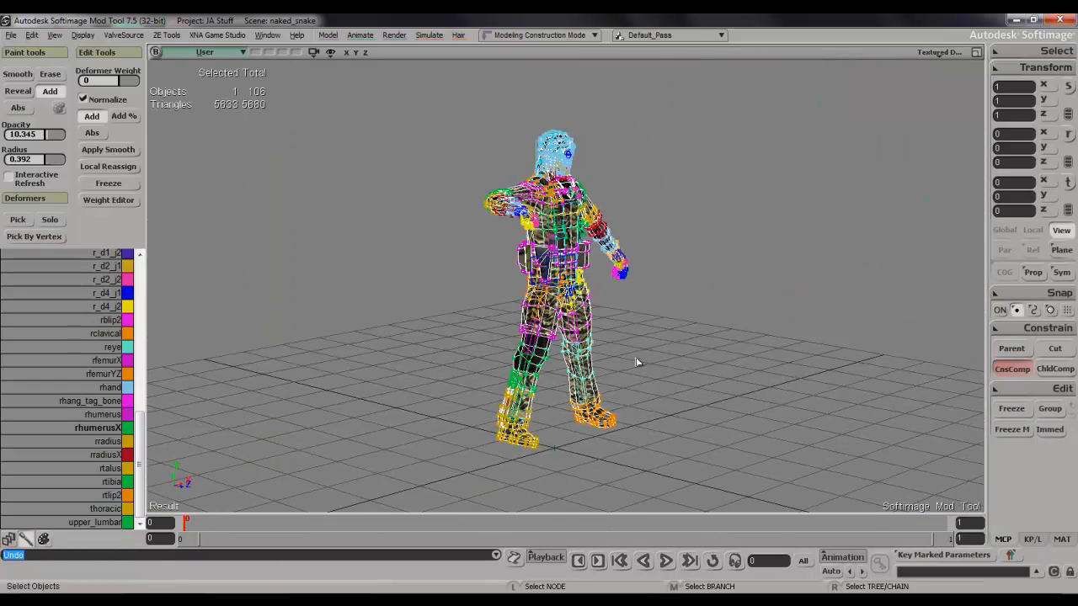
{"action": "key", "text": "alt+z"}
{"action": "right_click_drag", "start_coordinate": [630, 253], "coordinate": [472, 309]}
{"action": "key", "text": "alt+z"}
{"action": "key", "text": "t"}
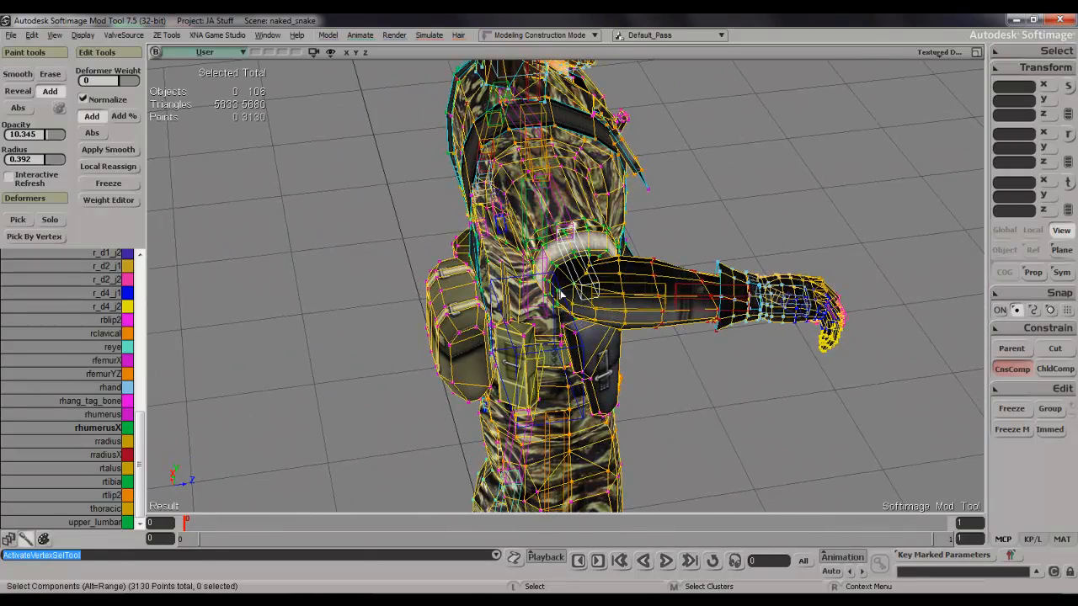
{"action": "left_click_drag", "start_coordinate": [566, 268], "coordinate": [587, 293]}
{"action": "right_click_drag", "start_coordinate": [587, 292], "coordinate": [665, 282]}
{"action": "left_click_drag", "start_coordinate": [566, 290], "coordinate": [609, 326]}
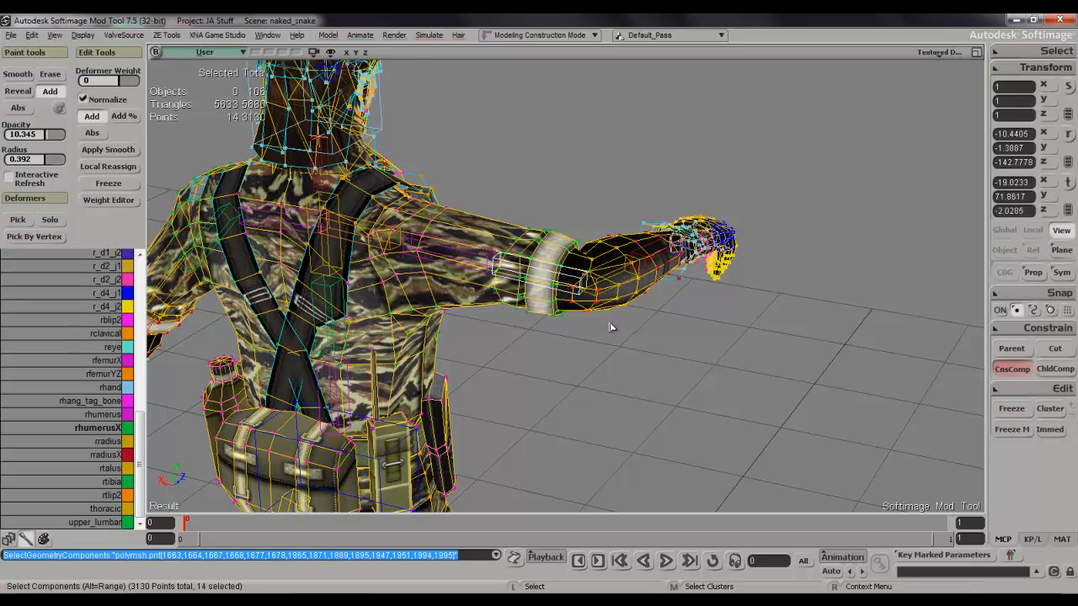
Clear the selection, pick the rradius bone and rotate it to test the elbow bend.
{"action": "key", "text": "f"}
{"action": "right_click_drag", "start_coordinate": [609, 326], "coordinate": [496, 318]}
{"action": "scroll", "coordinate": [606, 301], "scroll_direction": "down", "scroll_amount": 3}
{"action": "key", "text": "space"}
{"action": "left_click", "coordinate": [458, 222]}
{"action": "right_click_drag", "start_coordinate": [466, 233], "coordinate": [663, 135]}
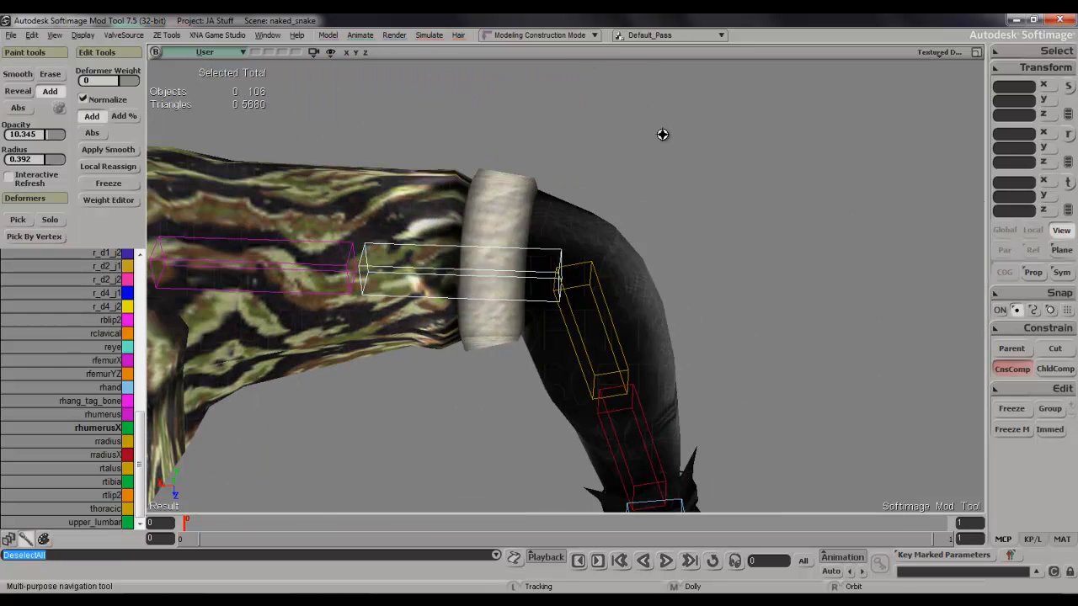
{"action": "left_click", "coordinate": [587, 289]}
{"action": "key", "text": "c"}
{"action": "left_click_drag", "start_coordinate": [651, 241], "coordinate": [603, 196]}
{"action": "key", "text": "s"}
{"action": "right_click_drag", "start_coordinate": [602, 197], "coordinate": [570, 211]}
Reselect the body mesh and paint rhumerusX weight onto the elbow vertices next to the cuff's inner side.
{"action": "key", "text": "space"}
{"action": "left_click", "coordinate": [513, 375]}
{"action": "key", "text": "s"}
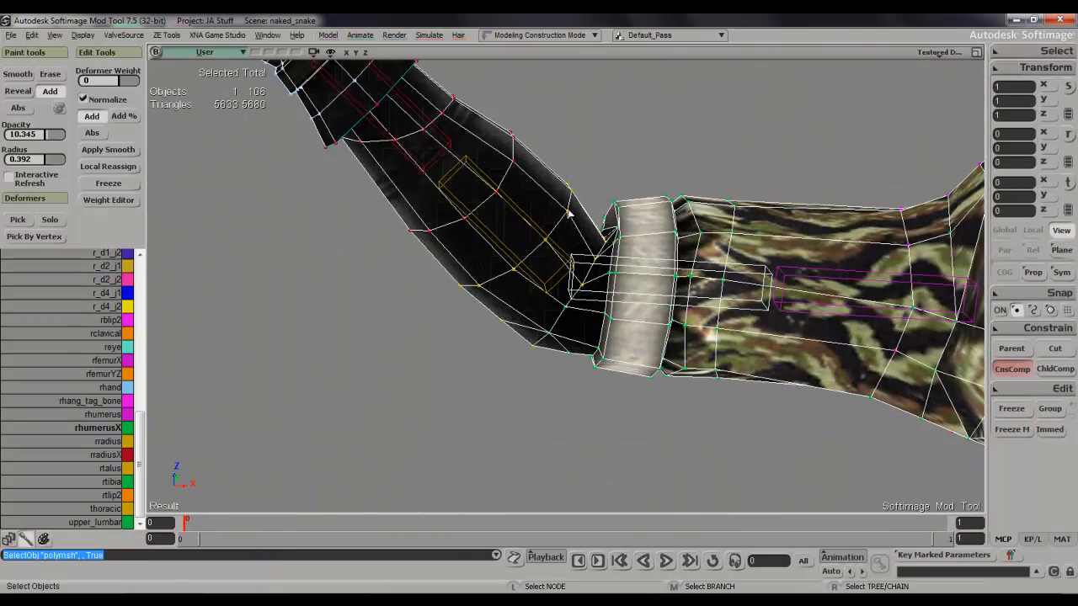
{"action": "scroll", "coordinate": [595, 253], "scroll_direction": "up", "scroll_amount": 3}
{"action": "key", "text": "s"}
{"action": "mouse_move", "coordinate": [595, 253]}
{"action": "right_mouse_down"}
{"action": "mouse_move", "coordinate": [639, 284]}
{"action": "mouse_move", "coordinate": [638, 301]}
{"action": "mouse_move", "coordinate": [688, 323]}
{"action": "mouse_move", "coordinate": [669, 284]}
{"action": "right_mouse_up"}
{"action": "key", "text": "s"}
{"action": "key", "text": "w"}
{"action": "mouse_move", "coordinate": [664, 261]}
{"action": "left_mouse_down"}
{"action": "mouse_move", "coordinate": [658, 198]}
{"action": "mouse_move", "coordinate": [633, 253]}
{"action": "left_mouse_up"}
{"action": "key", "text": "s"}
{"action": "mouse_move", "coordinate": [627, 253]}
{"action": "right_mouse_down"}
{"action": "mouse_move", "coordinate": [621, 441]}
{"action": "mouse_move", "coordinate": [632, 286]}
{"action": "right_mouse_up"}
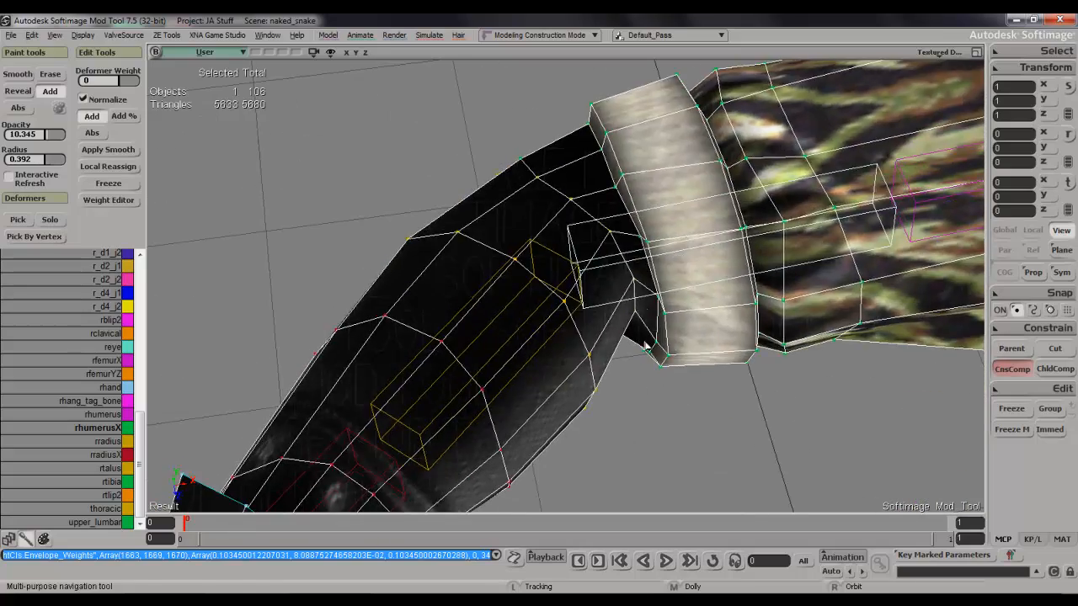
Add rhumerusX weight to the remaining vertices in the inner elbow crease below the cuff.
{"action": "key", "text": "w"}
{"action": "left_click_drag", "start_coordinate": [632, 284], "coordinate": [662, 294]}
{"action": "key", "text": "s"}
{"action": "mouse_move", "coordinate": [662, 294]}
{"action": "right_mouse_down"}
{"action": "mouse_move", "coordinate": [685, 278]}
{"action": "mouse_move", "coordinate": [678, 63]}
{"action": "mouse_move", "coordinate": [612, 278]}
{"action": "right_mouse_up"}
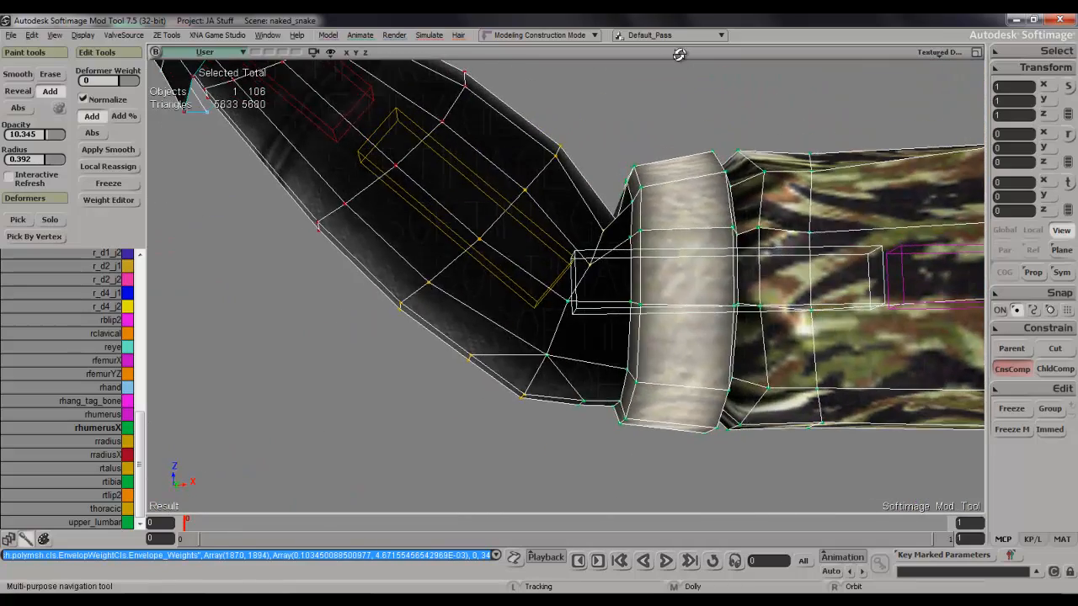
{"action": "key", "text": "w"}
{"action": "left_click_drag", "start_coordinate": [589, 291], "coordinate": [595, 294]}
Pick the rradius bone and rotate it to about -77.73° on Z to test a deep elbow bend.
{"action": "key", "text": "s"}
{"action": "mouse_move", "coordinate": [594, 294]}
{"action": "right_mouse_down"}
{"action": "mouse_move", "coordinate": [636, 524]}
{"action": "mouse_move", "coordinate": [702, 373]}
{"action": "mouse_move", "coordinate": [799, 284]}
{"action": "mouse_move", "coordinate": [637, 266]}
{"action": "right_mouse_up"}
{"action": "key", "text": "space"}
{"action": "left_click", "coordinate": [658, 235]}
{"action": "key", "text": "c"}
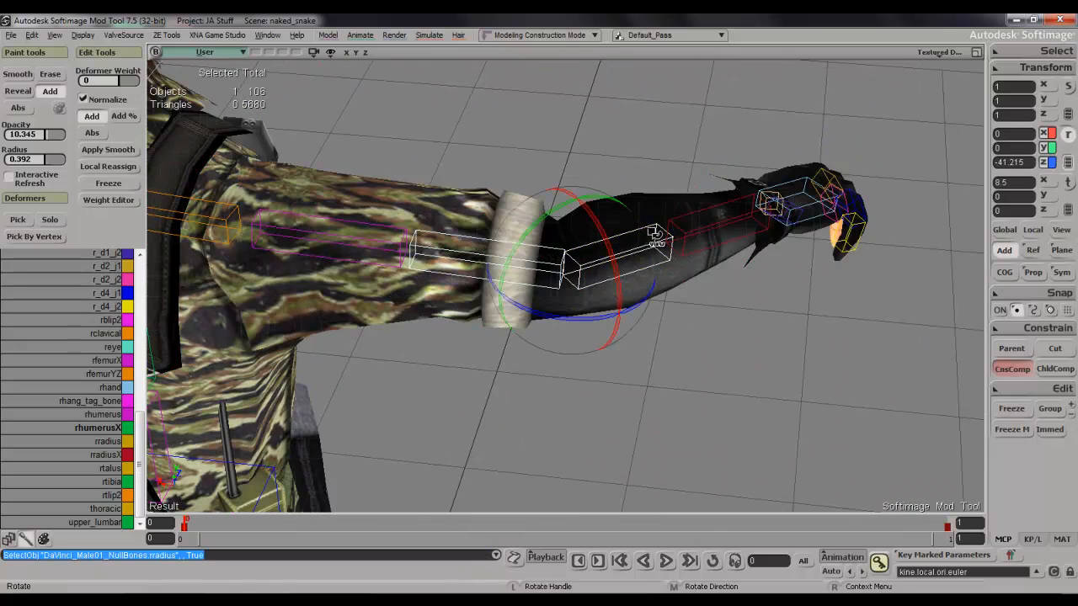
{"action": "left_click_drag", "start_coordinate": [640, 305], "coordinate": [659, 260]}
{"action": "right_click_drag", "start_coordinate": [659, 260], "coordinate": [535, 282]}
{"action": "key", "text": "c"}
{"action": "left_click_drag", "start_coordinate": [534, 282], "coordinate": [608, 297]}
{"action": "key", "text": "space"}
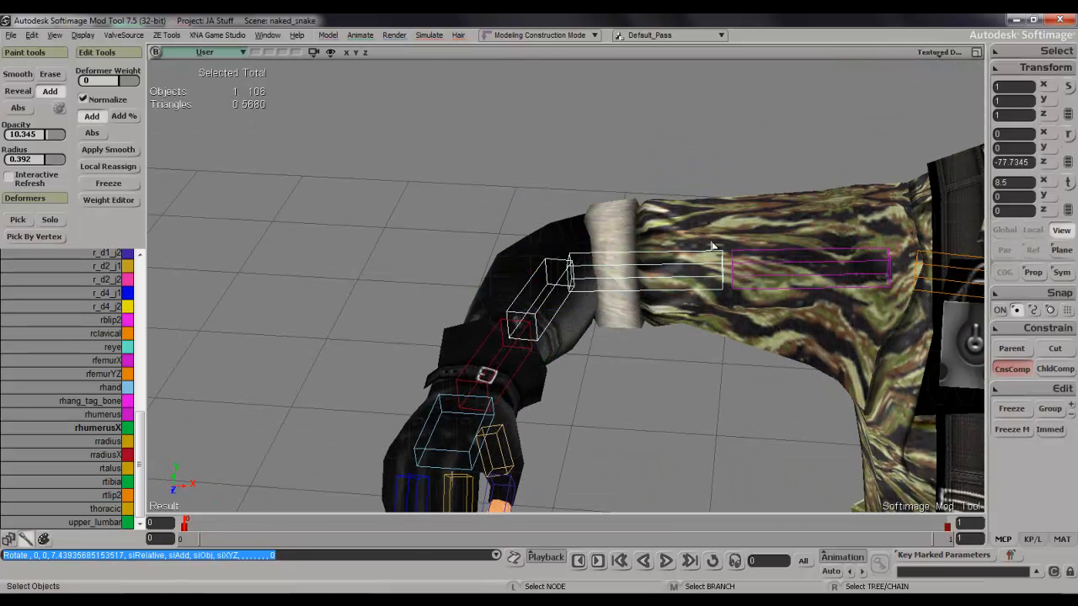
Turn on wireframe over the shaded display and rotate the rradius bone back to straighten the forearm.
{"action": "left_click", "coordinate": [712, 243]}
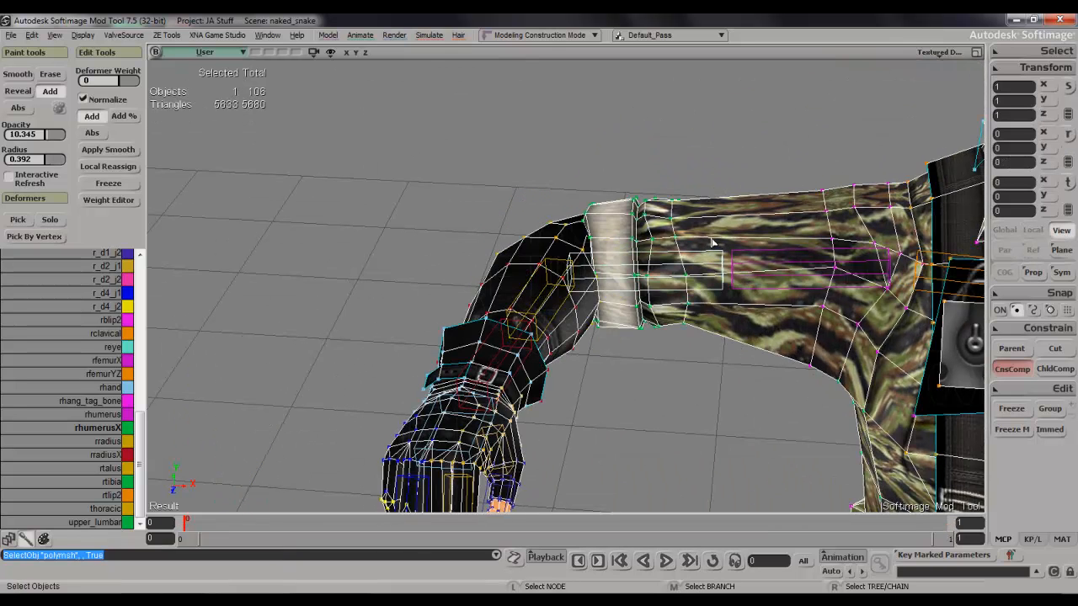
{"action": "left_click", "coordinate": [561, 266]}
{"action": "left_click", "coordinate": [937, 52]}
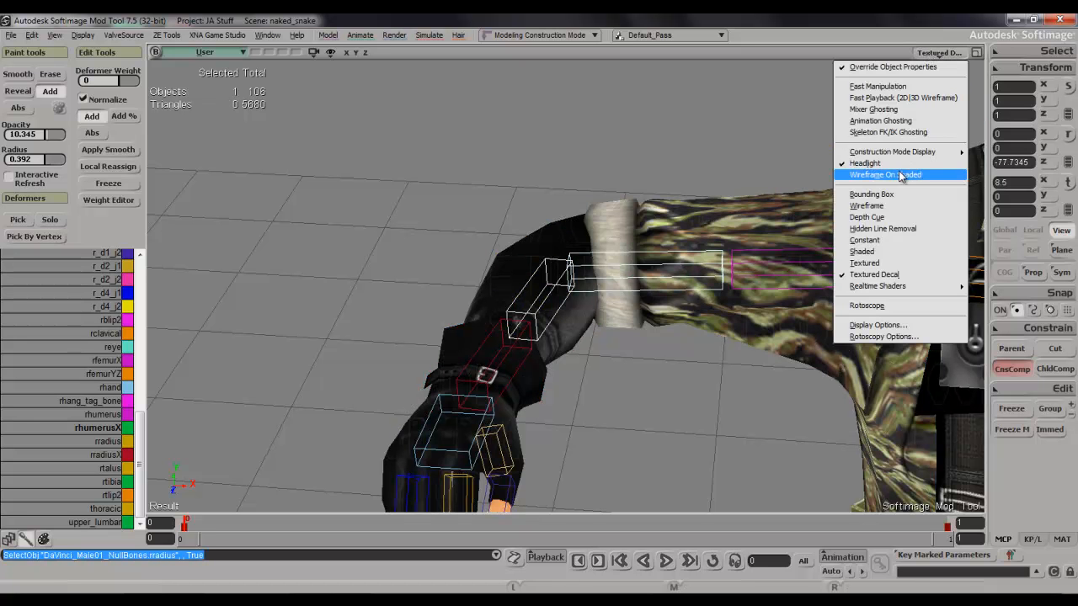
{"action": "left_click", "coordinate": [898, 178]}
{"action": "key", "text": "c"}
{"action": "left_click_drag", "start_coordinate": [594, 310], "coordinate": [550, 312]}
Reselect the body mesh and paint rhumerusX weight onto a sleeve vertex just above the cuff.
{"action": "key", "text": "space"}
{"action": "left_click", "coordinate": [687, 246]}
{"action": "key", "text": "w"}
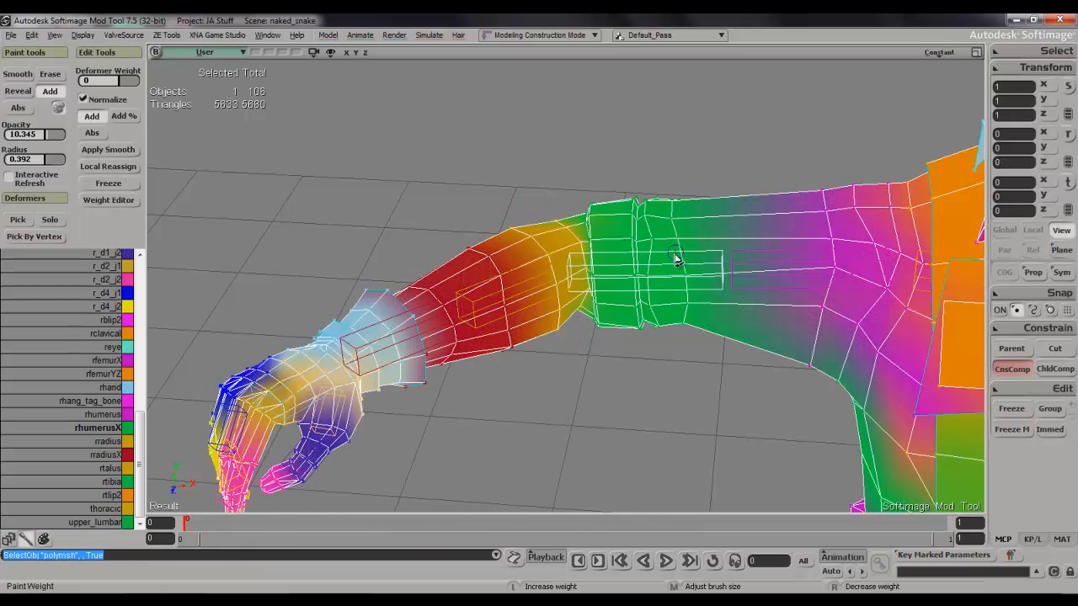
{"action": "left_click_drag", "start_coordinate": [681, 240], "coordinate": [684, 237]}
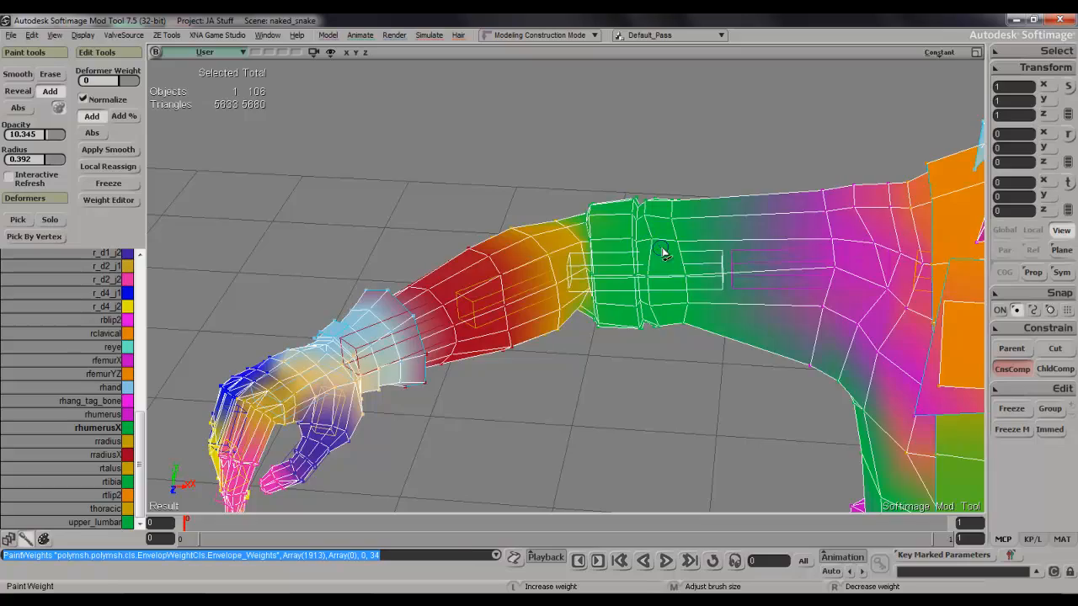
{"action": "key", "text": "s"}
{"action": "mouse_move", "coordinate": [677, 241]}
{"action": "right_mouse_down"}
{"action": "mouse_move", "coordinate": [688, 241]}
{"action": "mouse_move", "coordinate": [681, 385]}
{"action": "mouse_move", "coordinate": [680, 178]}
{"action": "mouse_move", "coordinate": [665, 259]}
{"action": "right_mouse_up"}
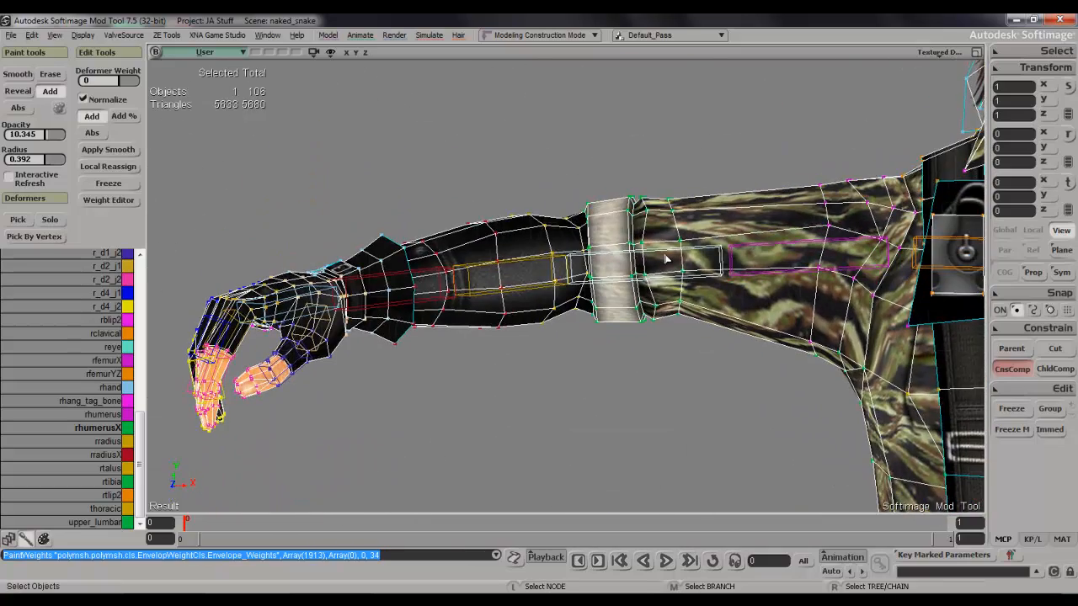
Pick the rhumerusX bone and rotate it to about 36.92° on X to test the upper arm's twist.
{"action": "key", "text": "space"}
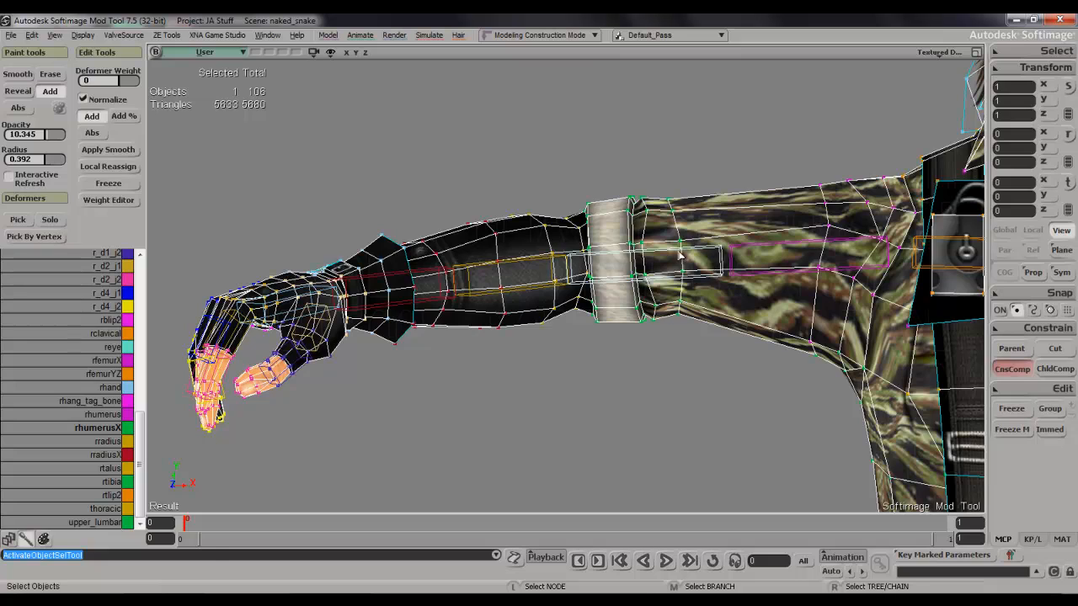
{"action": "left_click", "coordinate": [687, 254]}
{"action": "key", "text": "c"}
{"action": "left_click_drag", "start_coordinate": [713, 226], "coordinate": [722, 173]}
{"action": "key", "text": "s"}
{"action": "right_click_drag", "start_coordinate": [722, 173], "coordinate": [761, 178]}
{"action": "left_click_drag", "start_coordinate": [821, 266], "coordinate": [634, 155]}
{"action": "key", "text": "c"}
{"action": "left_click_drag", "start_coordinate": [509, 80], "coordinate": [516, 107]}
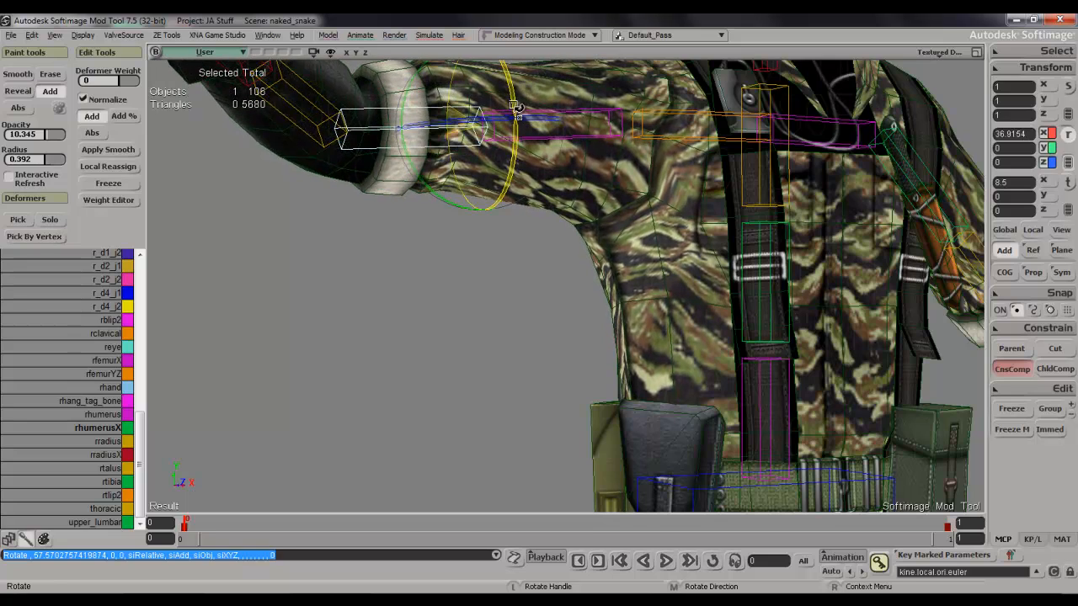
{"action": "key", "text": "space"}
Select the two mesh vertices on the torso's side below the right armpit and lower their unwanted deformer weight in the Weight Editor.
{"action": "left_click", "coordinate": [654, 388]}
{"action": "key", "text": "t"}
{"action": "key", "text": "s"}
{"action": "right_click_drag", "start_coordinate": [629, 295], "coordinate": [596, 291]}
{"action": "left_click_drag", "start_coordinate": [608, 277], "coordinate": [679, 317]}
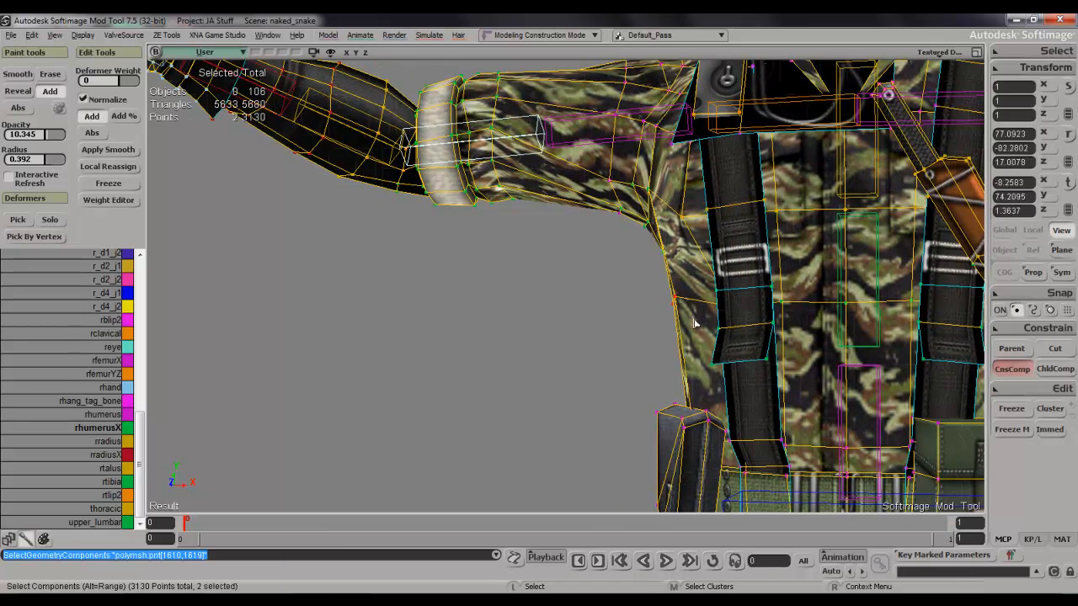
{"action": "key", "text": "ctrl+e"}
{"action": "left_click", "coordinate": [123, 221]}
{"action": "left_click_drag", "start_coordinate": [170, 181], "coordinate": [88, 185]}
{"action": "left_click", "coordinate": [401, 114]}
Examine the deformation of the right armpit, sleeve and forearm from several distances and angles.
{"action": "key", "text": "s"}
{"action": "right_click_drag", "start_coordinate": [430, 291], "coordinate": [547, 315]}
{"action": "key", "text": "space"}
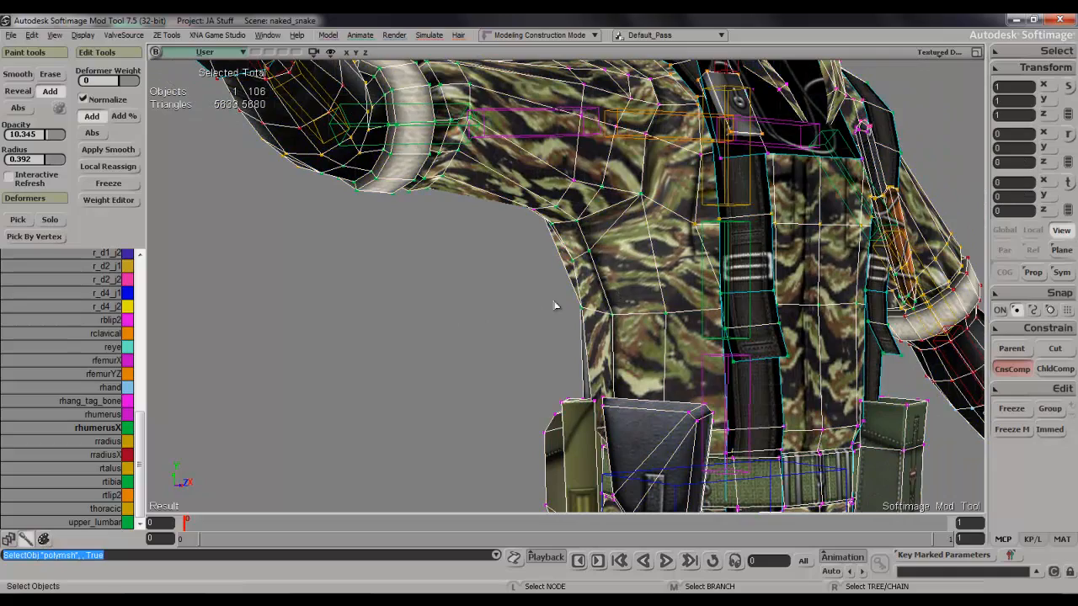
{"action": "scroll", "coordinate": [417, 292], "scroll_direction": "down", "scroll_amount": 4}
{"action": "key", "text": "s"}
{"action": "right_click_drag", "start_coordinate": [419, 289], "coordinate": [421, 241]}
{"action": "key", "text": "s"}
{"action": "left_click_drag", "start_coordinate": [421, 241], "coordinate": [455, 296]}
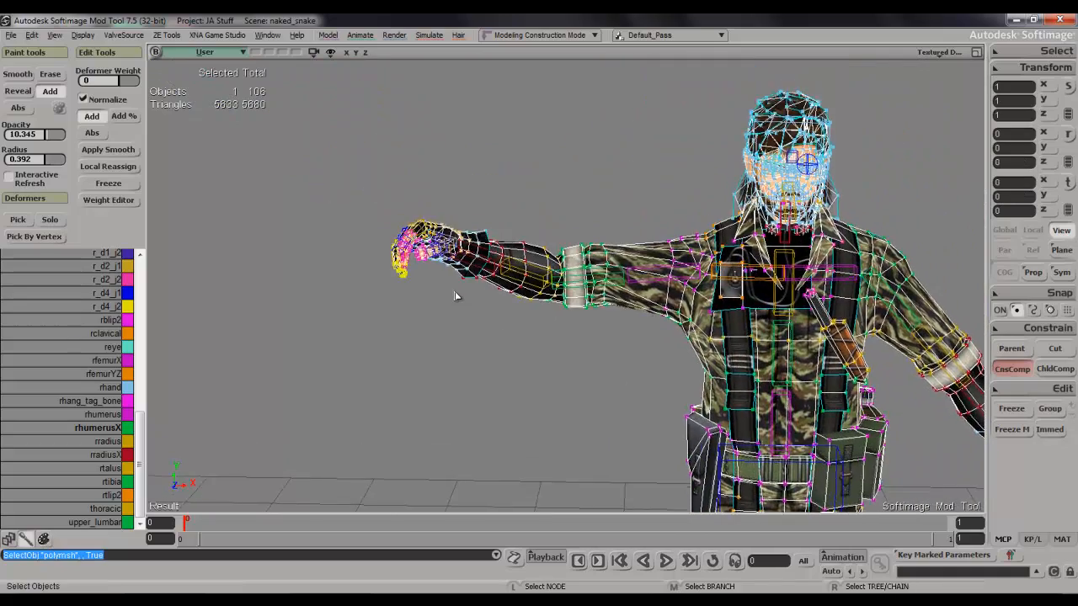
{"action": "scroll", "coordinate": [456, 296], "scroll_direction": "up", "scroll_amount": 4}
{"action": "key", "text": "s"}
{"action": "right_click_drag", "start_coordinate": [469, 285], "coordinate": [464, 237]}
{"action": "left_click_drag", "start_coordinate": [464, 236], "coordinate": [431, 293]}
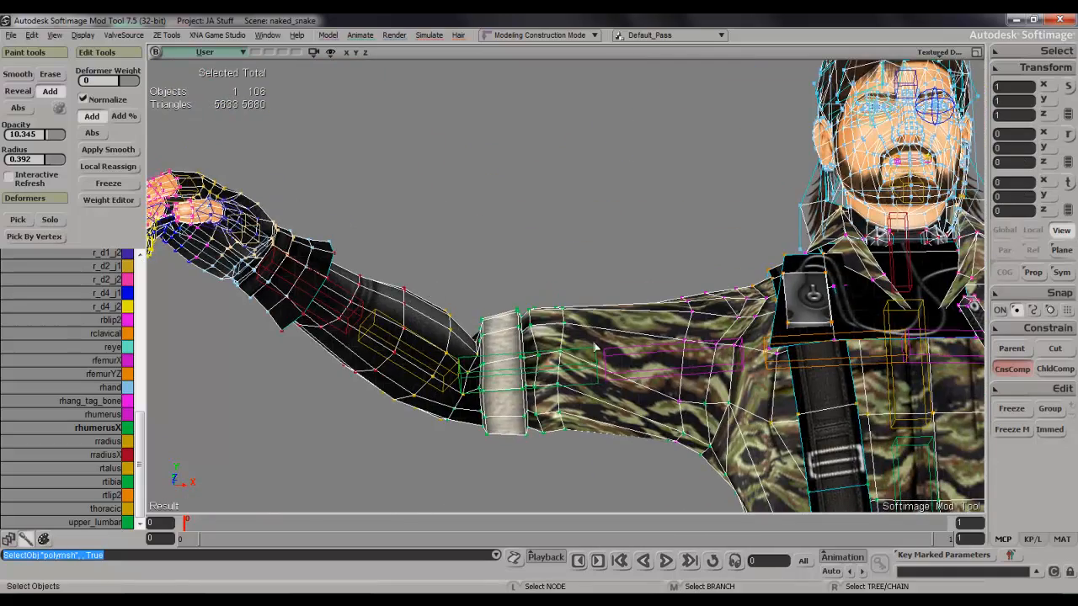
Select the edge loop running around the right sleeve a short way above the cuff.
{"action": "key", "text": "e"}
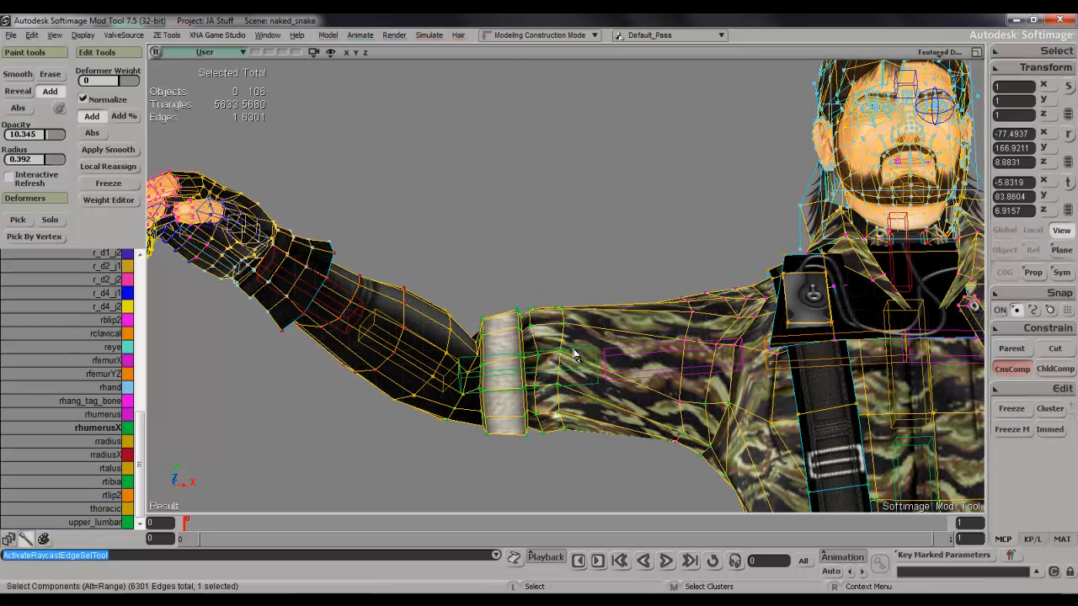
{"action": "right_click", "coordinate": [574, 354]}
{"action": "left_click", "coordinate": [614, 362]}
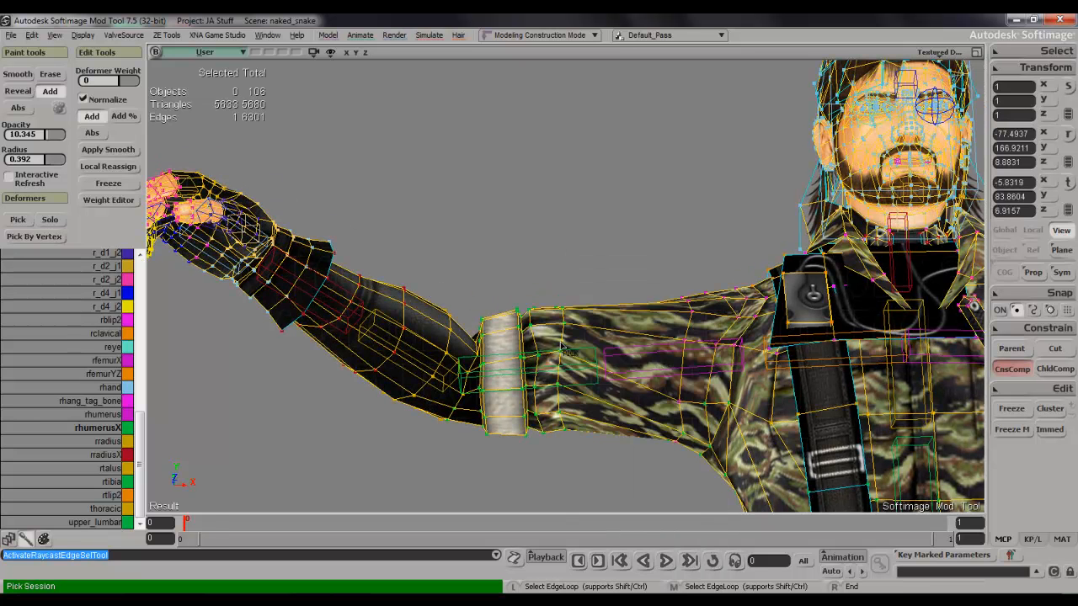
{"action": "left_click", "coordinate": [587, 339]}
{"action": "key", "text": "s"}
{"action": "right_click_drag", "start_coordinate": [612, 340], "coordinate": [628, 459]}
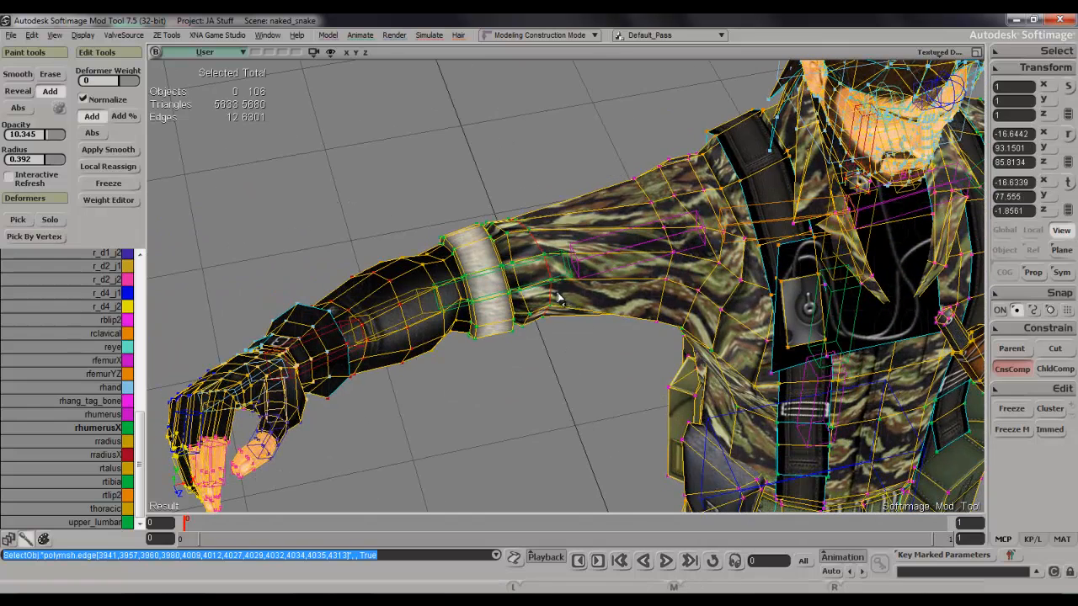
Paint rhumerus weight onto one vertex of the selected sleeve loop and open the Weight Editor.
{"action": "left_click", "coordinate": [100, 414]}
{"action": "key", "text": "w"}
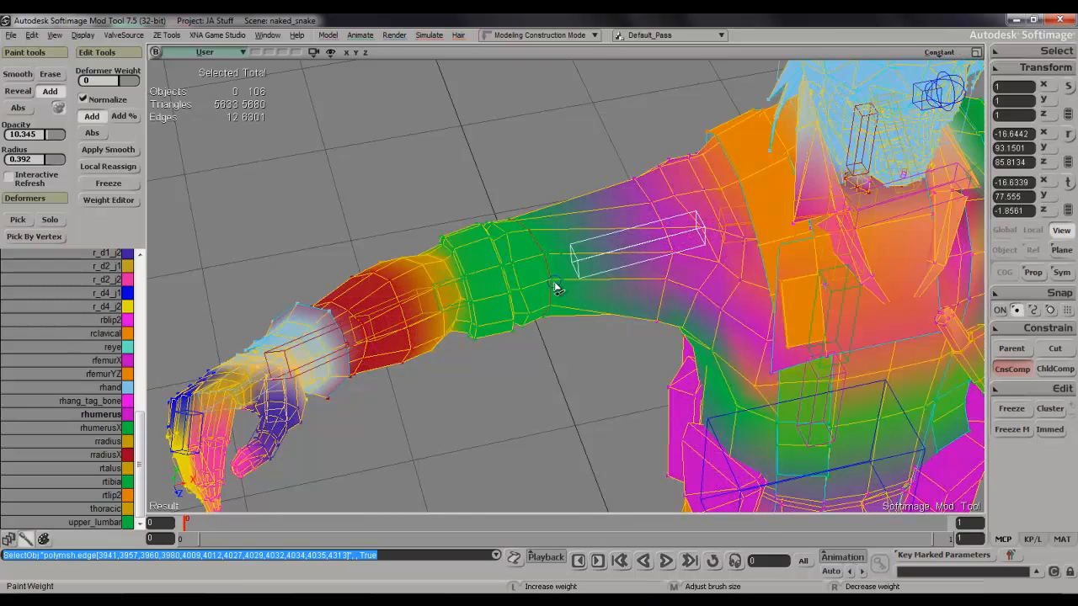
{"action": "left_click", "coordinate": [555, 285]}
{"action": "key", "text": "ctrl+e"}
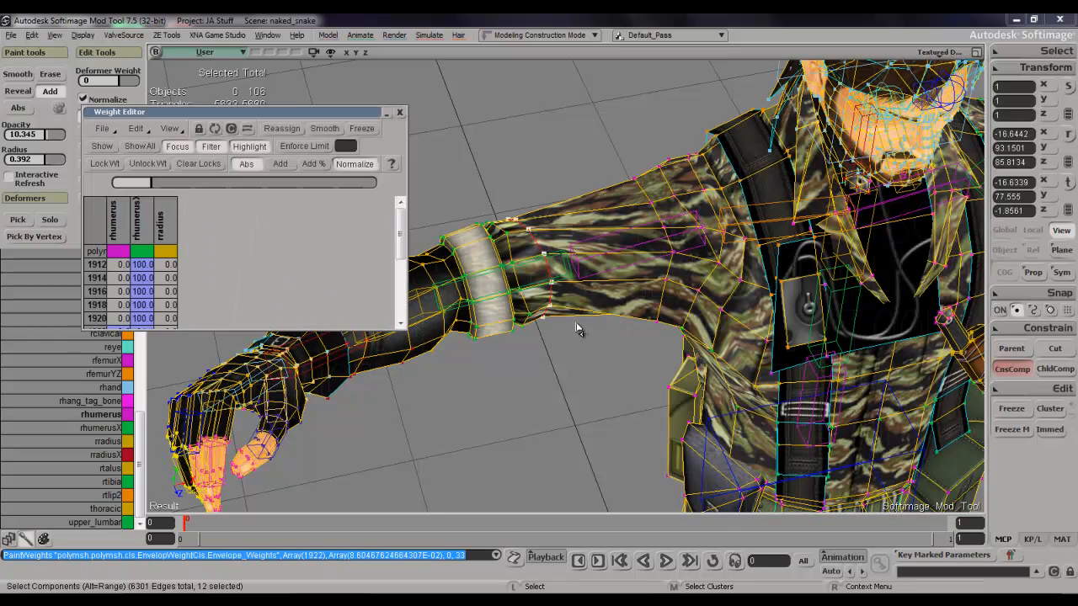
Remove the rradius weight from the selected sleeve loop and raise its rhumerusX weight to full.
{"action": "left_click", "coordinate": [165, 224]}
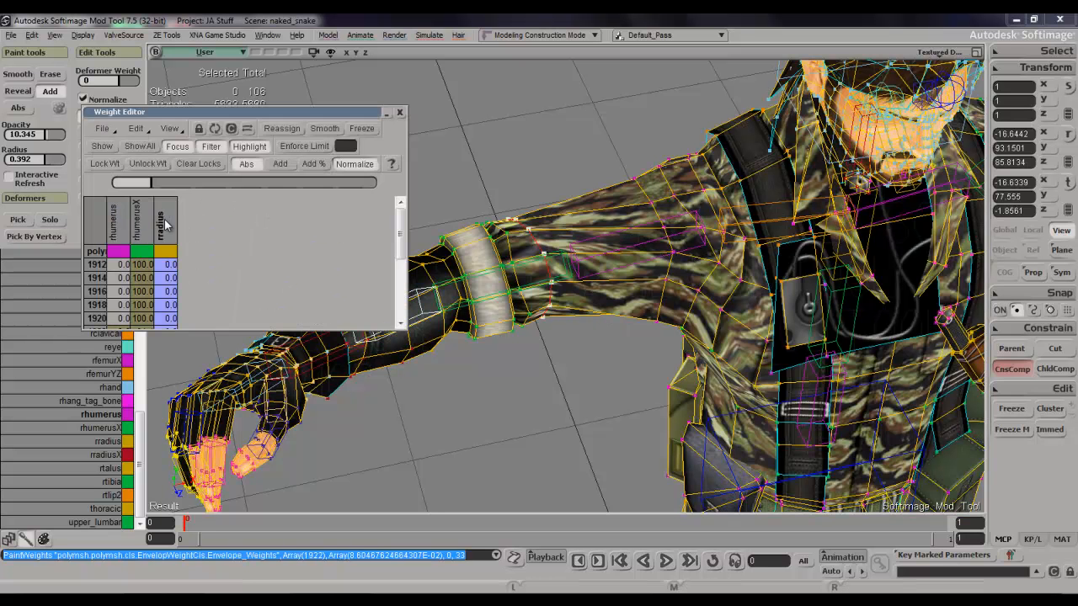
{"action": "left_click_drag", "start_coordinate": [109, 201], "coordinate": [109, 202]}
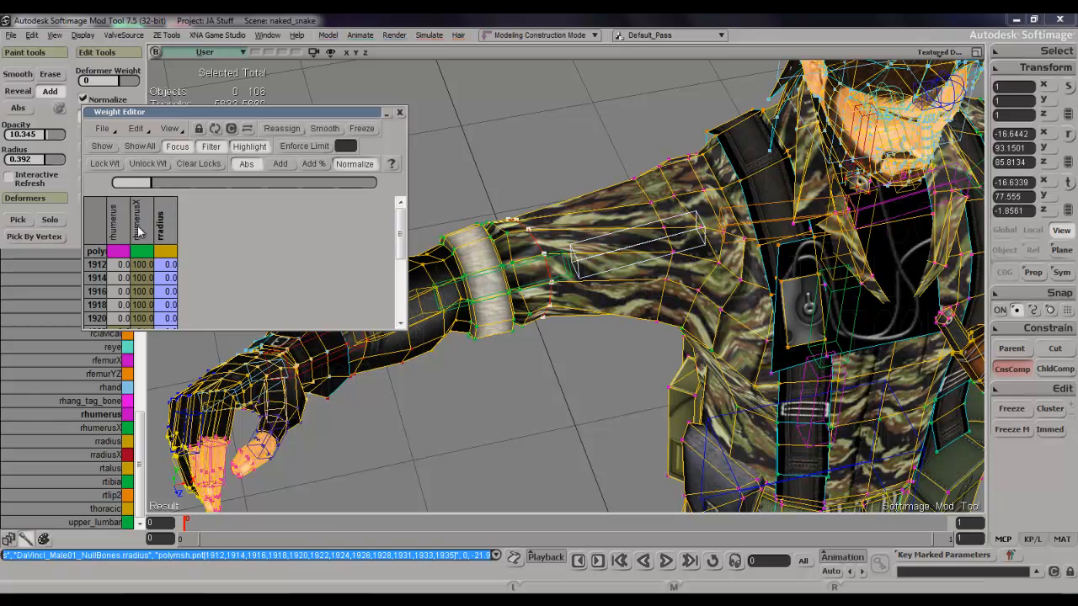
{"action": "left_click", "coordinate": [149, 218]}
{"action": "left_click_drag", "start_coordinate": [266, 185], "coordinate": [379, 183]}
Set the sleeve loop's rhumerus weight to 33.6 for all selected vertices.
{"action": "left_click", "coordinate": [114, 225]}
{"action": "left_click_drag", "start_coordinate": [182, 188], "coordinate": [195, 192]}
{"action": "key", "text": "s"}
{"action": "right_click_drag", "start_coordinate": [661, 257], "coordinate": [636, 131]}
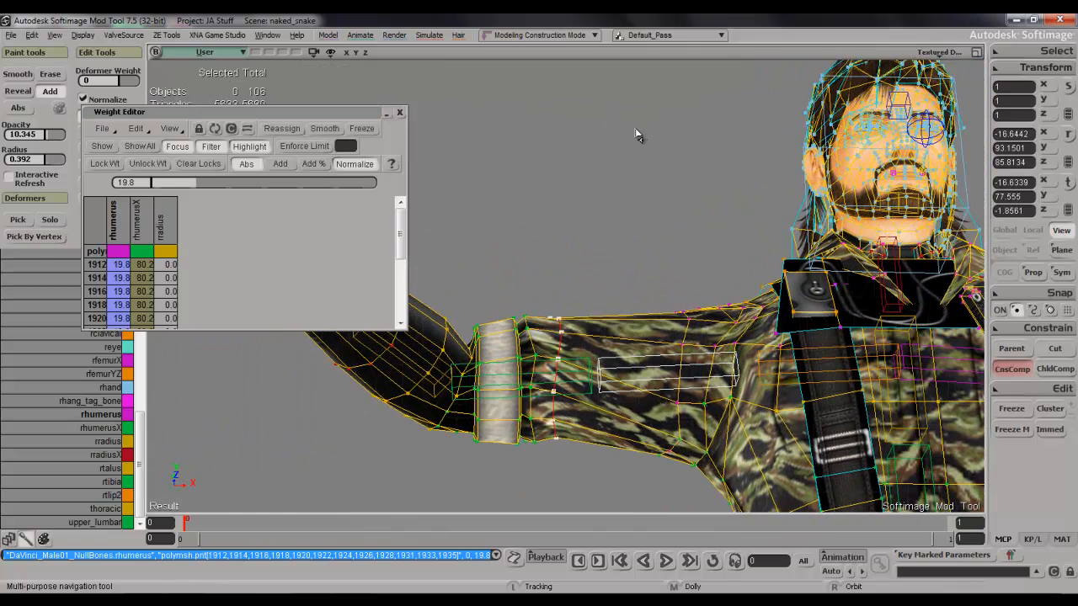
{"action": "left_click_drag", "start_coordinate": [206, 182], "coordinate": [227, 189]}
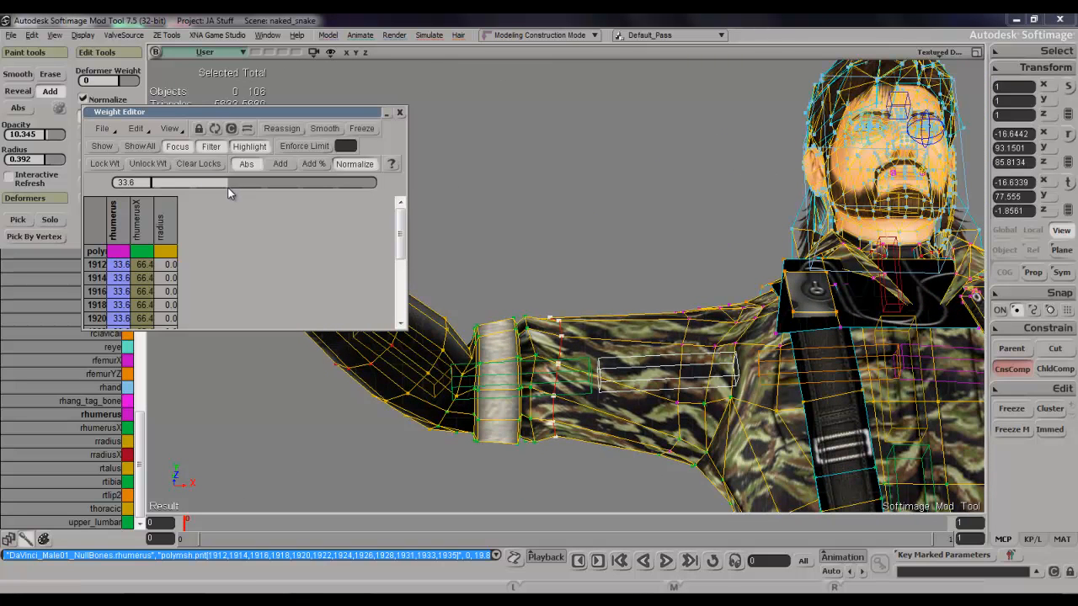
Select the sleeve's parallel edge loop directly beside the cuff.
{"action": "scroll", "coordinate": [534, 394], "scroll_direction": "up", "scroll_amount": 4}
{"action": "key", "text": "s"}
{"action": "left_click_drag", "start_coordinate": [559, 390], "coordinate": [566, 314]}
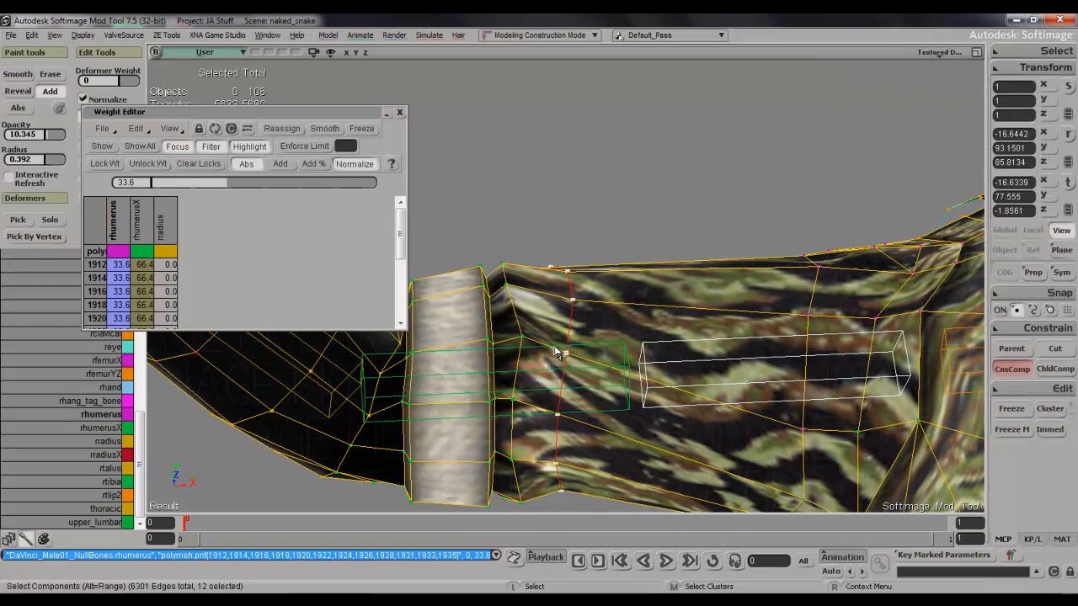
{"action": "right_click", "coordinate": [555, 354]}
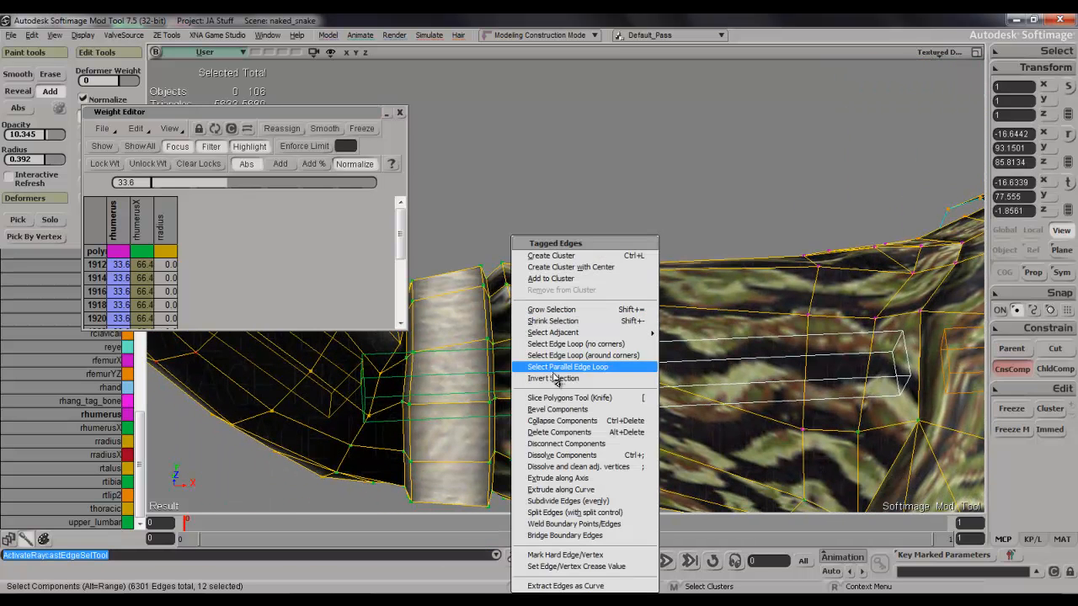
{"action": "left_click", "coordinate": [551, 366]}
{"action": "left_click", "coordinate": [524, 335]}
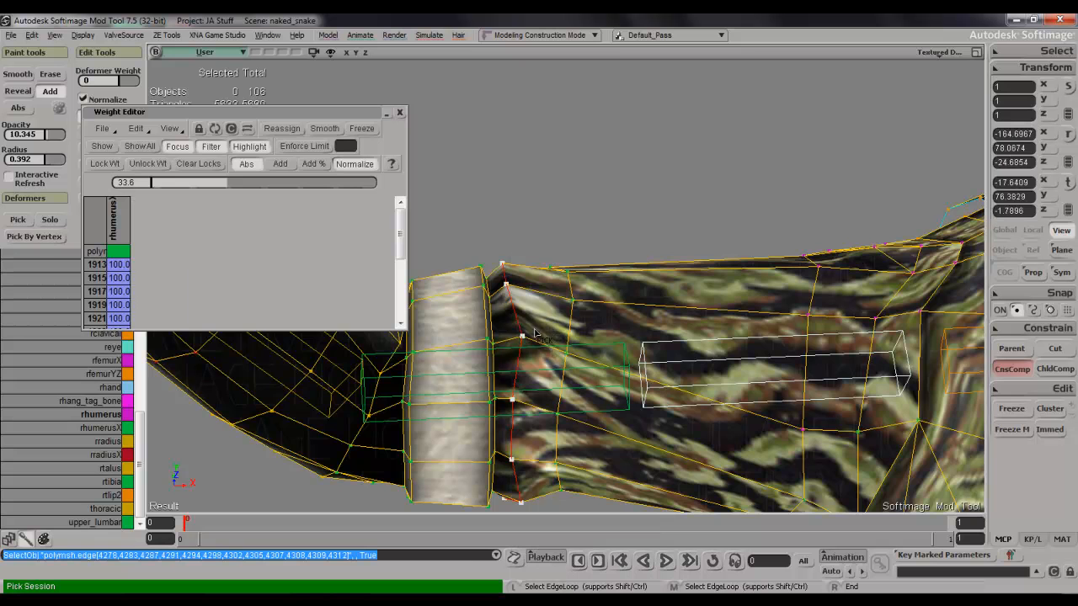
{"action": "right_click", "coordinate": [524, 334]}
Paint rhumerus weight onto one vertex of the cuff-side loop and refresh the Weight Editor to list that deformer.
{"action": "key", "text": "w"}
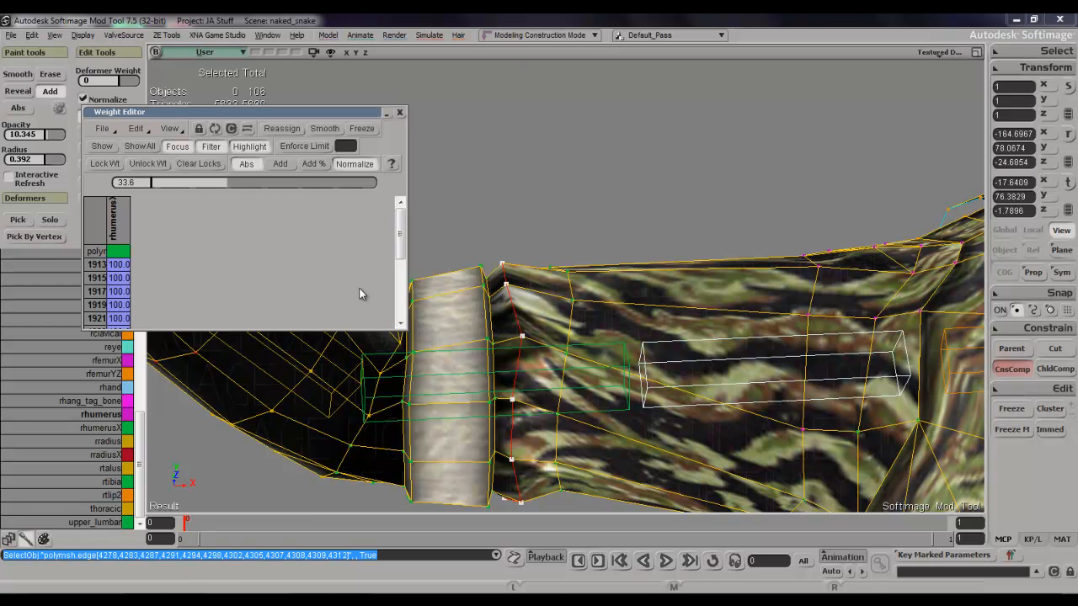
{"action": "key", "text": "w"}
{"action": "left_click", "coordinate": [525, 341]}
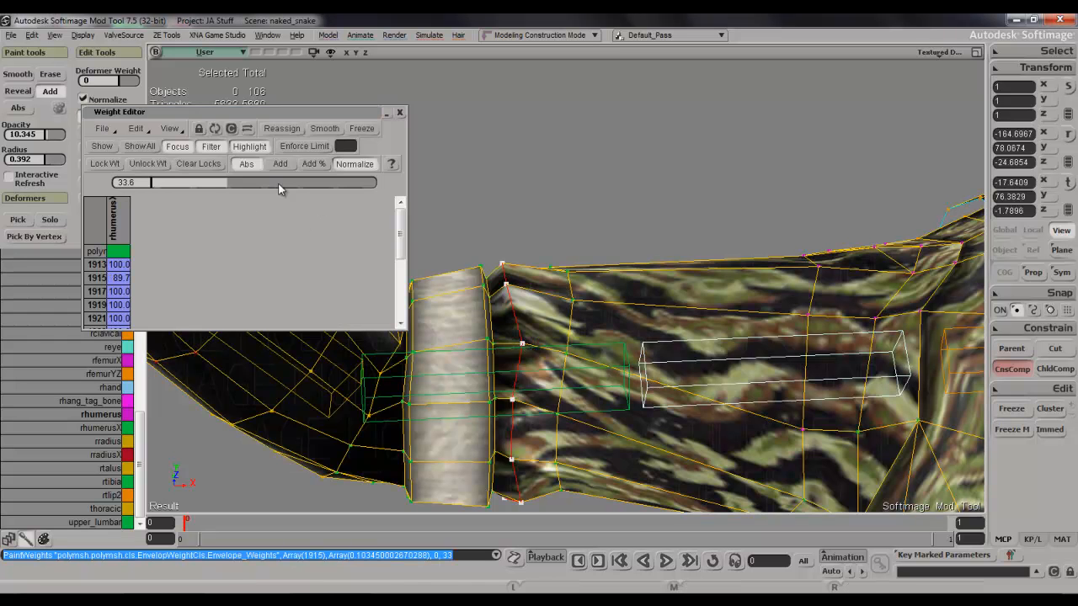
{"action": "left_click", "coordinate": [214, 129]}
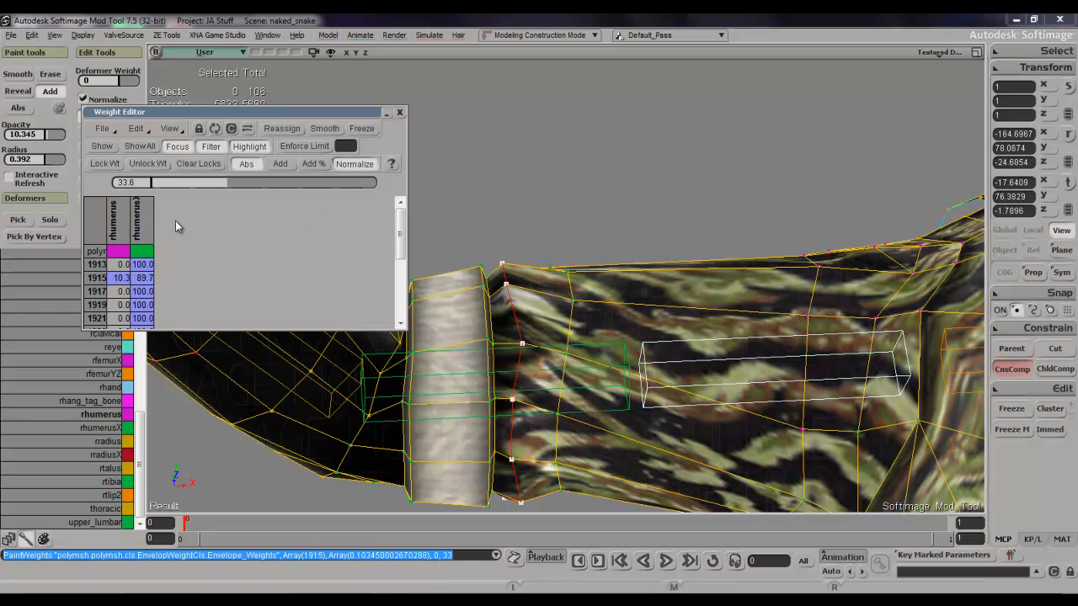
Raise the cuff-side loop's rhumerusX weight to full, then set its rhumerus weight to 9.9.
{"action": "left_click_drag", "start_coordinate": [217, 183], "coordinate": [452, 198]}
{"action": "left_click", "coordinate": [125, 219]}
{"action": "left_click_drag", "start_coordinate": [164, 194], "coordinate": [176, 194]}
{"action": "key", "text": "s"}
{"action": "right_click_drag", "start_coordinate": [620, 178], "coordinate": [661, 254]}
Clear the selection and close the Weight Editor.
{"action": "key", "text": "space"}
{"action": "left_click_drag", "start_coordinate": [656, 116], "coordinate": [666, 140]}
{"action": "scroll", "coordinate": [668, 141], "scroll_direction": "down", "scroll_amount": 3}
{"action": "key", "text": "s"}
{"action": "mouse_move", "coordinate": [652, 146]}
{"action": "right_mouse_down"}
{"action": "mouse_move", "coordinate": [649, 182]}
{"action": "mouse_move", "coordinate": [595, 233]}
{"action": "mouse_move", "coordinate": [548, 251]}
{"action": "mouse_move", "coordinate": [508, 214]}
{"action": "mouse_move", "coordinate": [474, 149]}
{"action": "mouse_move", "coordinate": [491, 103]}
{"action": "mouse_move", "coordinate": [619, 178]}
{"action": "mouse_move", "coordinate": [659, 154]}
{"action": "right_mouse_up"}
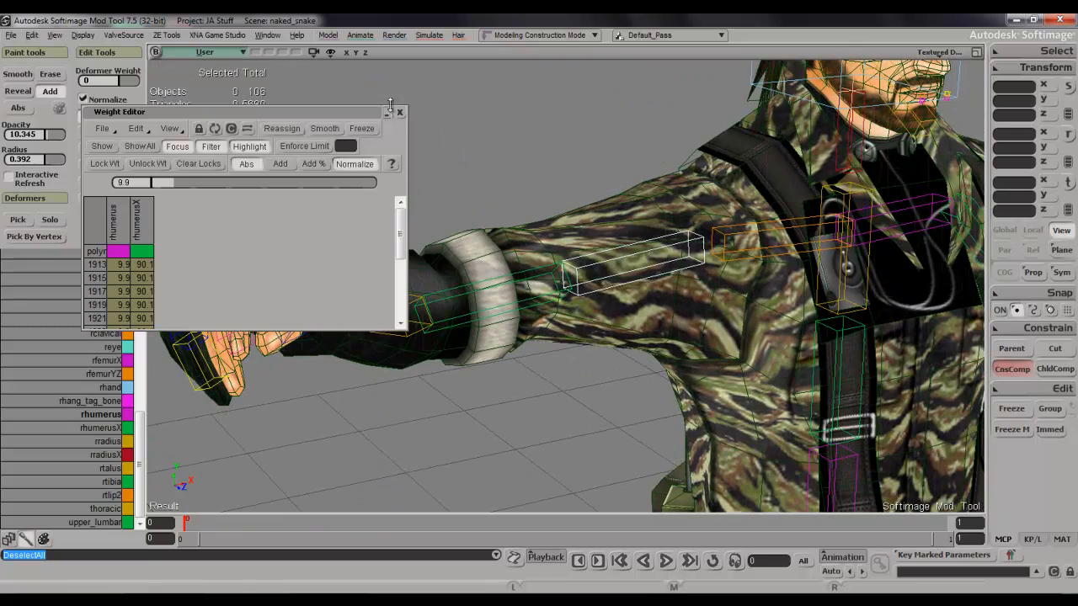
{"action": "left_click", "coordinate": [399, 112]}
Pick the rhand bone and rotate it to about -51.39° on Y to test the wrist bend.
{"action": "left_click_drag", "start_coordinate": [362, 255], "coordinate": [464, 262]}
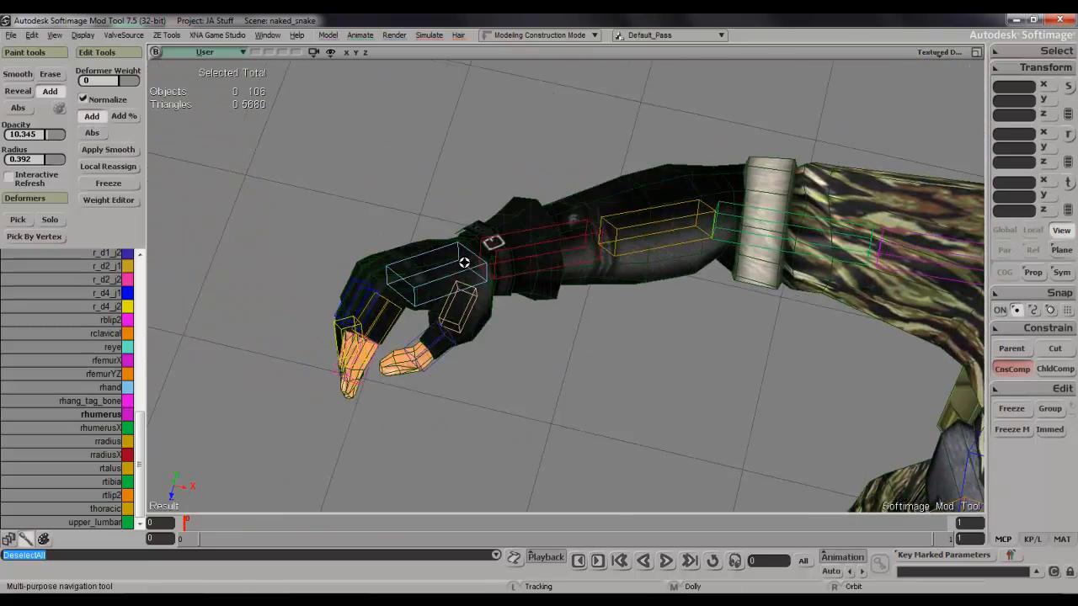
{"action": "right_click_drag", "start_coordinate": [464, 262], "coordinate": [435, 281]}
{"action": "scroll", "coordinate": [440, 243], "scroll_direction": "up", "scroll_amount": 4}
{"action": "left_click_drag", "start_coordinate": [441, 244], "coordinate": [582, 330]}
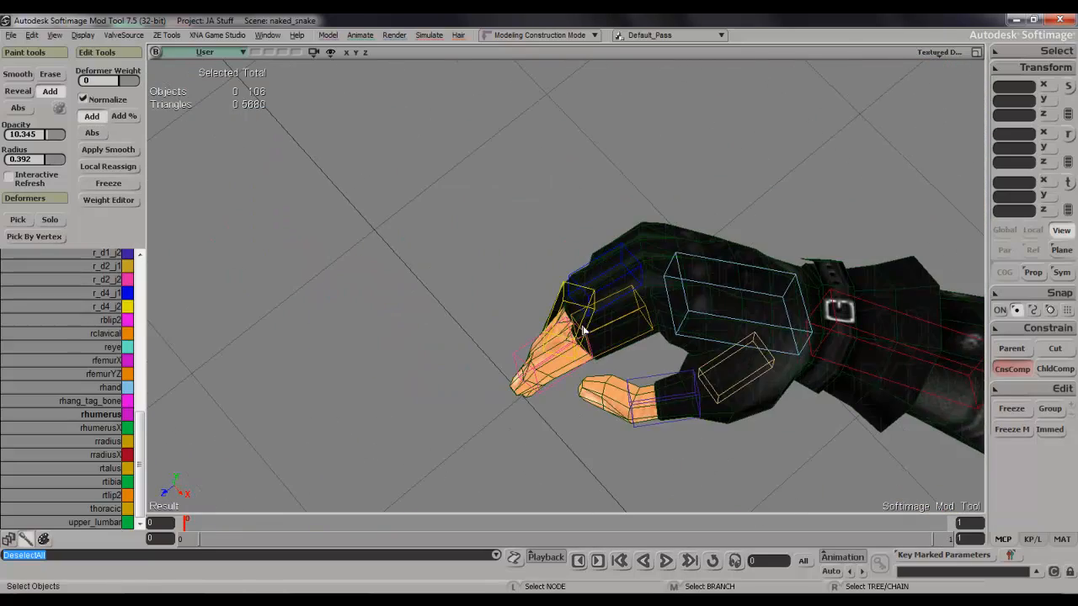
{"action": "left_click", "coordinate": [694, 318]}
{"action": "left_click", "coordinate": [738, 326]}
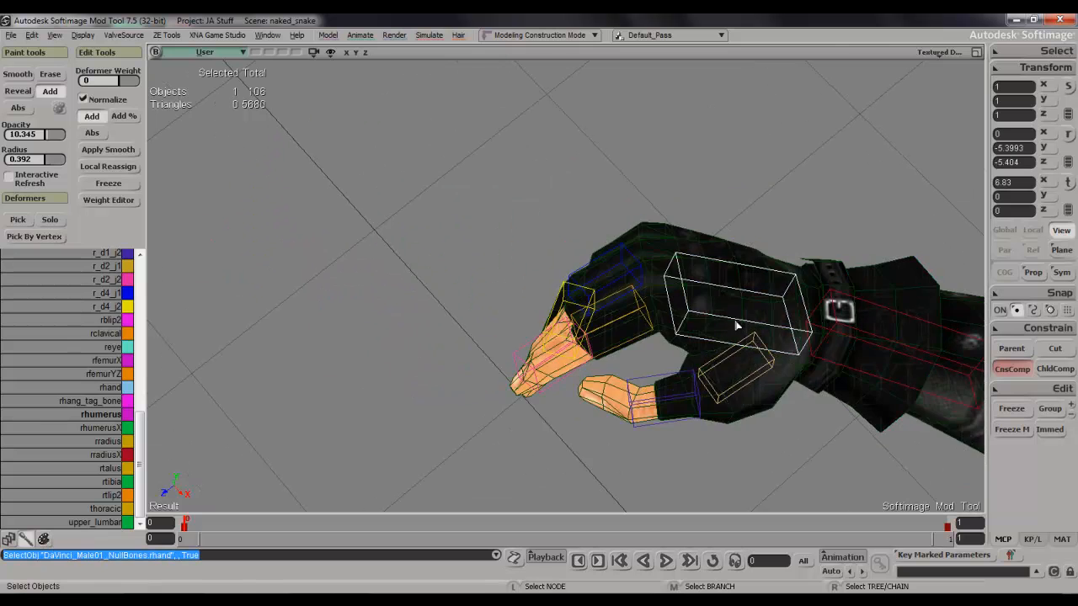
{"action": "right_click_drag", "start_coordinate": [782, 328], "coordinate": [617, 329]}
{"action": "key", "text": "c"}
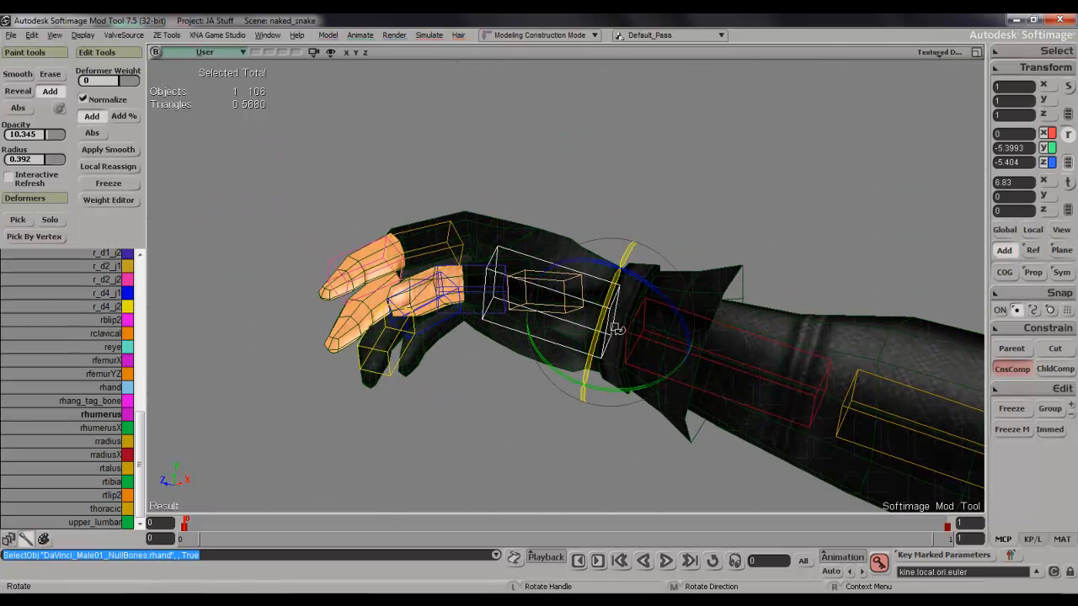
{"action": "left_click_drag", "start_coordinate": [630, 390], "coordinate": [683, 370]}
{"action": "key", "text": "s"}
{"action": "right_click_drag", "start_coordinate": [679, 367], "coordinate": [702, 399]}
{"action": "left_click_drag", "start_coordinate": [703, 399], "coordinate": [617, 218]}
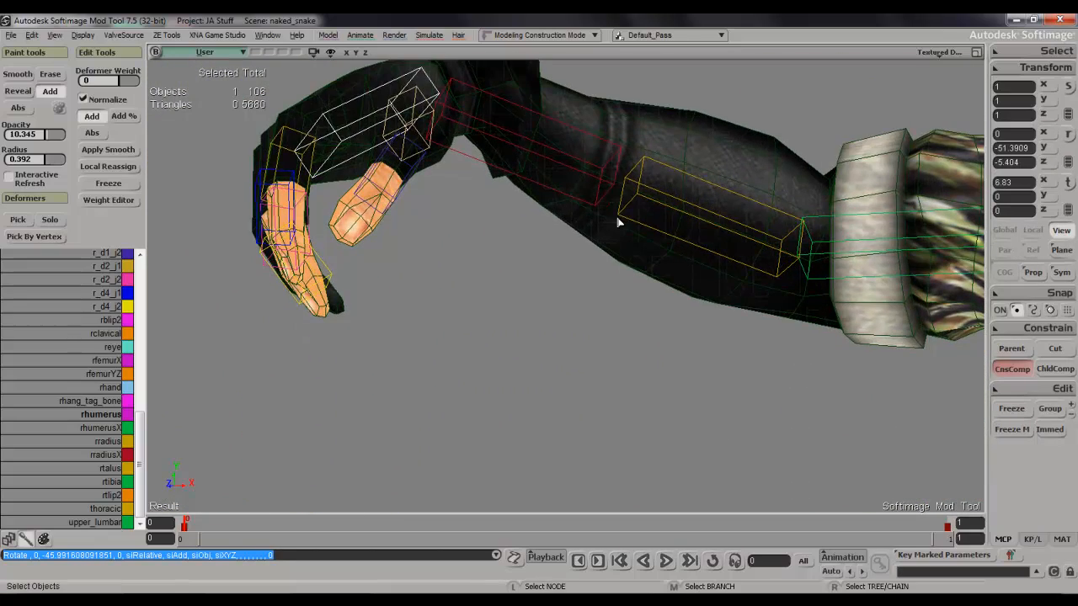
{"action": "scroll", "coordinate": [602, 275], "scroll_direction": "down", "scroll_amount": 5}
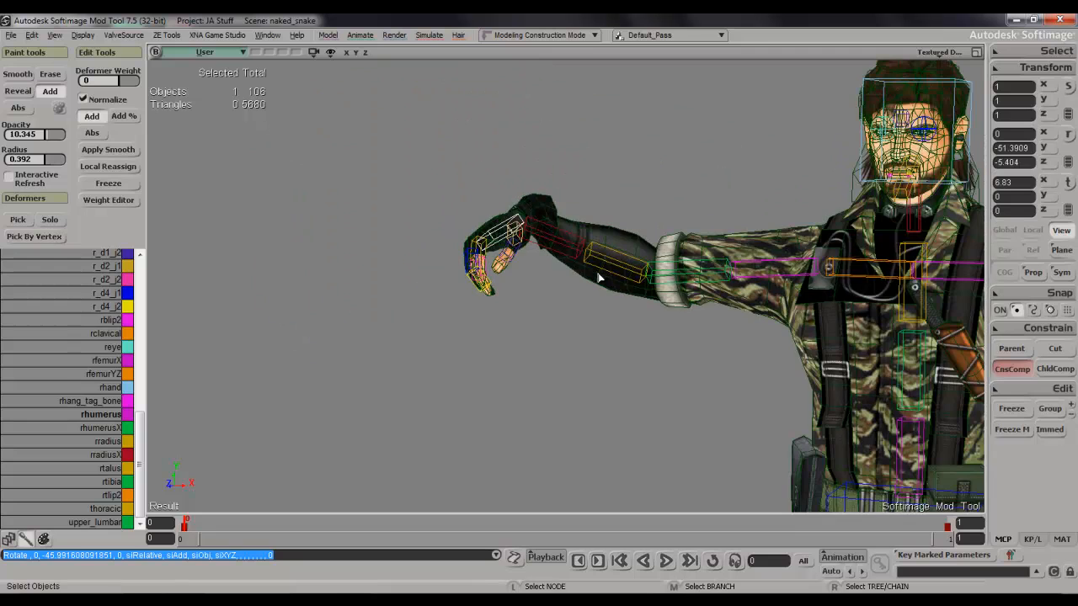
Select the character mesh and paint rradiusX weight onto the palm side of the glove cuff with a 1.073 brush radius.
{"action": "scroll", "coordinate": [599, 277], "scroll_direction": "up", "scroll_amount": 5}
{"action": "left_click", "coordinate": [614, 236]}
{"action": "key", "text": "s"}
{"action": "left_click_drag", "start_coordinate": [615, 237], "coordinate": [635, 362]}
{"action": "right_click_drag", "start_coordinate": [635, 363], "coordinate": [600, 354]}
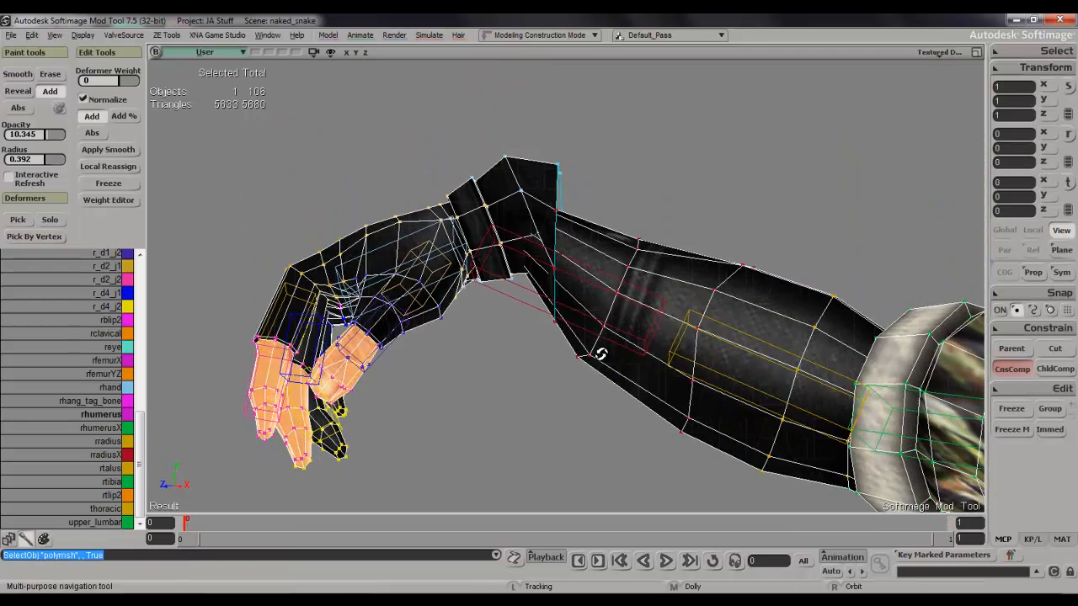
{"action": "scroll", "coordinate": [598, 357], "scroll_direction": "up", "scroll_amount": 3}
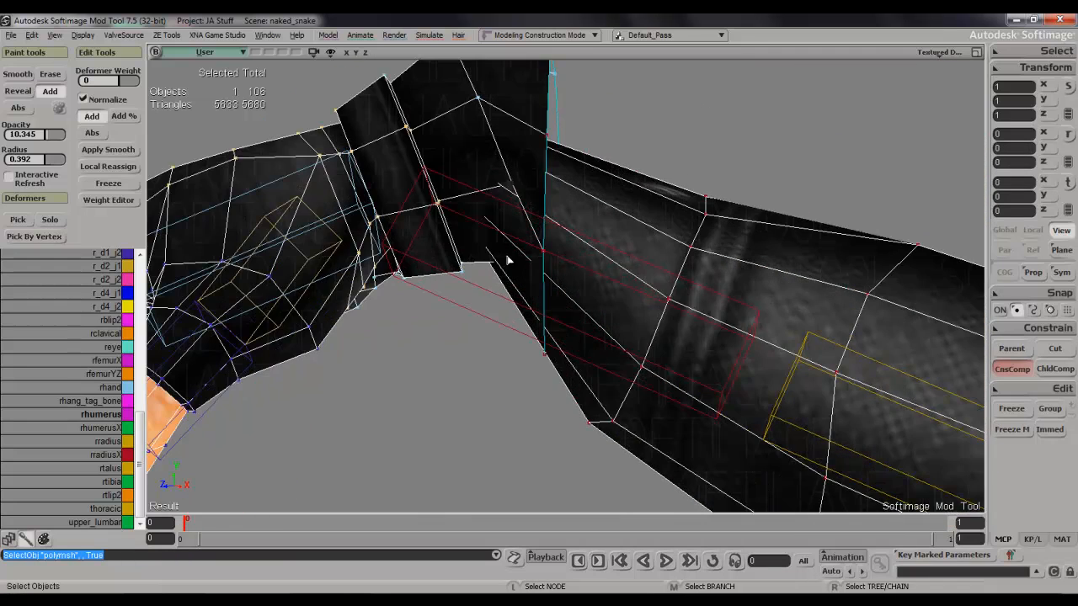
{"action": "left_click", "coordinate": [124, 456]}
{"action": "key", "text": "s"}
{"action": "mouse_move", "coordinate": [505, 264]}
{"action": "right_mouse_down"}
{"action": "mouse_move", "coordinate": [532, 202]}
{"action": "mouse_move", "coordinate": [549, 106]}
{"action": "right_mouse_up"}
{"action": "key", "text": "w"}
{"action": "middle_click_drag", "start_coordinate": [469, 295], "coordinate": [508, 294]}
{"action": "left_click_drag", "start_coordinate": [473, 246], "coordinate": [406, 341]}
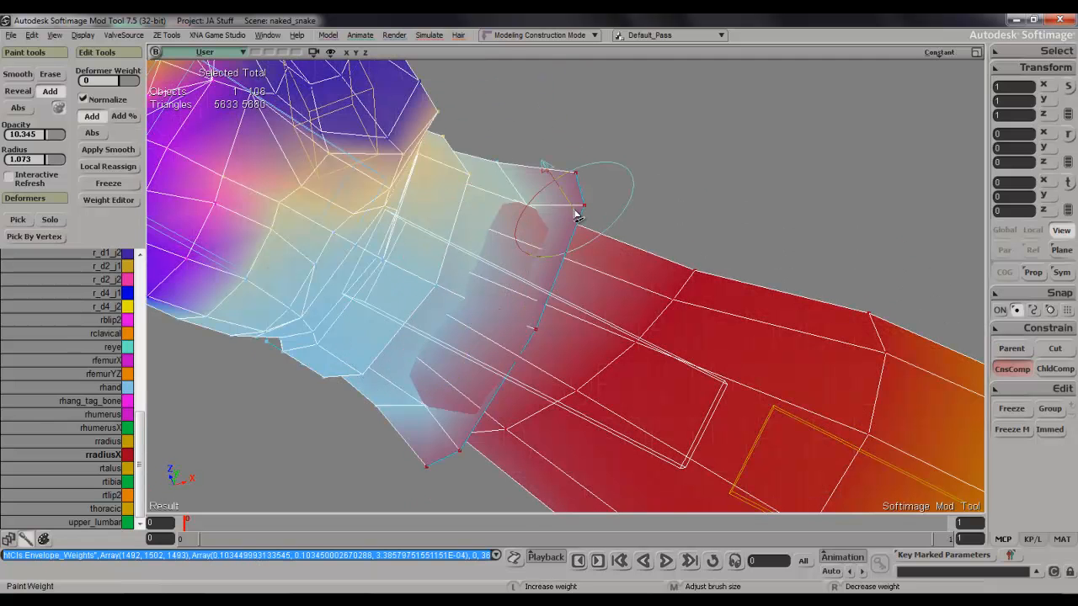
{"action": "mouse_move", "coordinate": [497, 370]}
{"action": "left_mouse_down"}
{"action": "mouse_move", "coordinate": [446, 436]}
{"action": "mouse_move", "coordinate": [517, 359]}
{"action": "mouse_move", "coordinate": [588, 246]}
{"action": "left_mouse_up"}
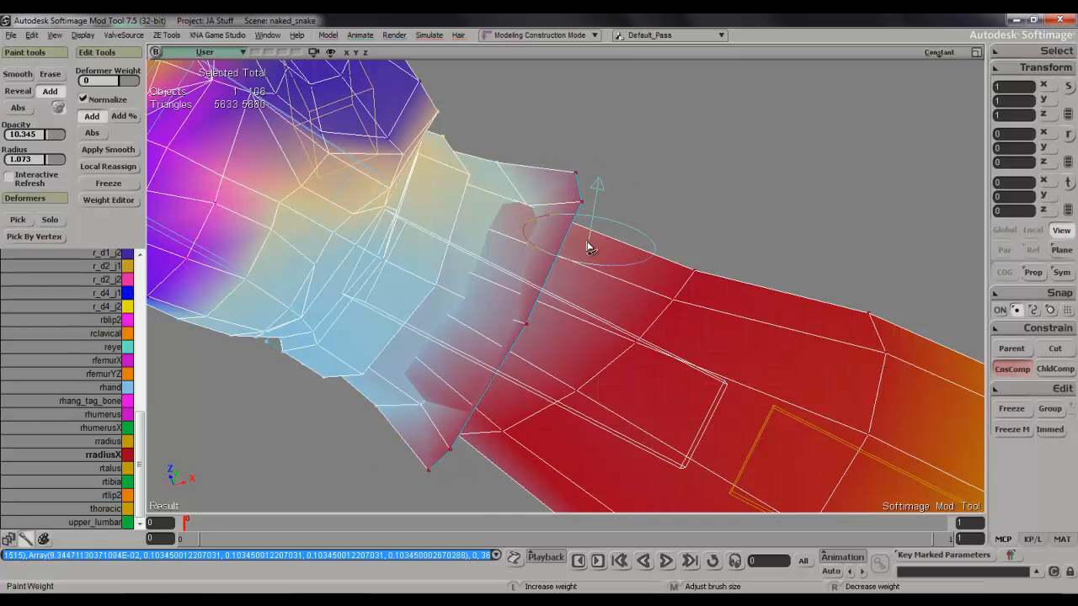
{"action": "left_click", "coordinate": [530, 378]}
Paint rradiusX weight along the thumb side of the glove cuff, up to the edge of the hand.
{"action": "key", "text": "s"}
{"action": "mouse_move", "coordinate": [551, 323]}
{"action": "right_mouse_down"}
{"action": "mouse_move", "coordinate": [508, 390]}
{"action": "mouse_move", "coordinate": [550, 441]}
{"action": "mouse_move", "coordinate": [547, 400]}
{"action": "right_mouse_up"}
{"action": "key", "text": "w"}
{"action": "mouse_move", "coordinate": [493, 122]}
{"action": "left_mouse_down"}
{"action": "mouse_move", "coordinate": [491, 267]}
{"action": "mouse_move", "coordinate": [496, 171]}
{"action": "mouse_move", "coordinate": [496, 228]}
{"action": "left_mouse_up"}
{"action": "key", "text": "s"}
{"action": "right_click_drag", "start_coordinate": [485, 220], "coordinate": [455, 220]}
{"action": "key", "text": "w"}
{"action": "left_click", "coordinate": [454, 245]}
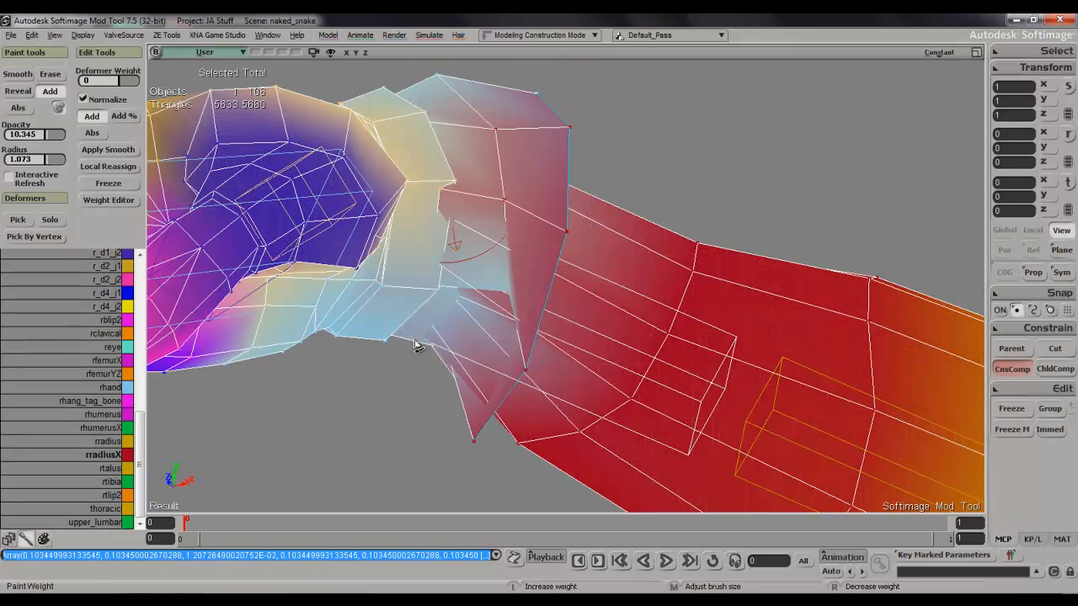
{"action": "mouse_move", "coordinate": [444, 234]}
{"action": "left_mouse_down"}
{"action": "mouse_move", "coordinate": [421, 314]}
{"action": "mouse_move", "coordinate": [436, 341]}
{"action": "left_mouse_up"}
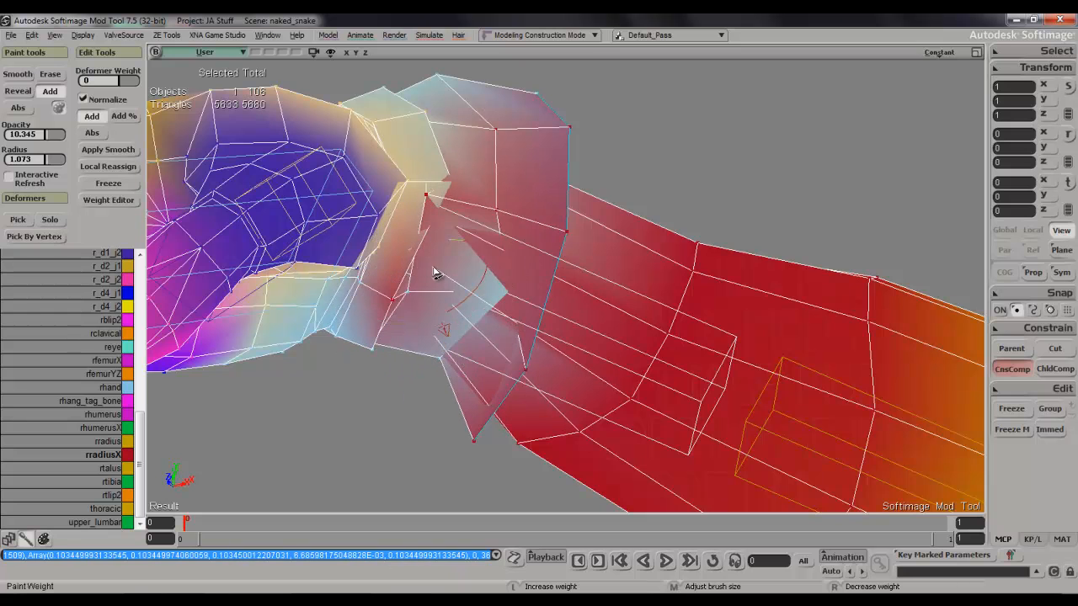
{"action": "left_click_drag", "start_coordinate": [463, 220], "coordinate": [462, 255]}
Add more rradiusX weight across the cuff's underside and toward its open edge.
{"action": "key", "text": "s"}
{"action": "right_click_drag", "start_coordinate": [463, 255], "coordinate": [537, 210]}
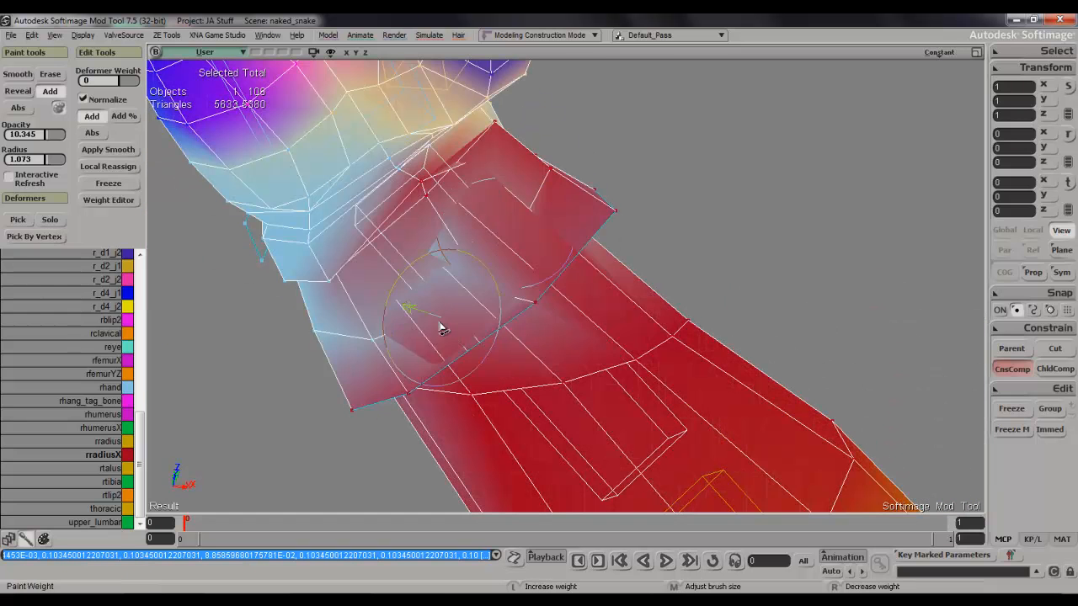
{"action": "left_click_drag", "start_coordinate": [375, 310], "coordinate": [384, 347]}
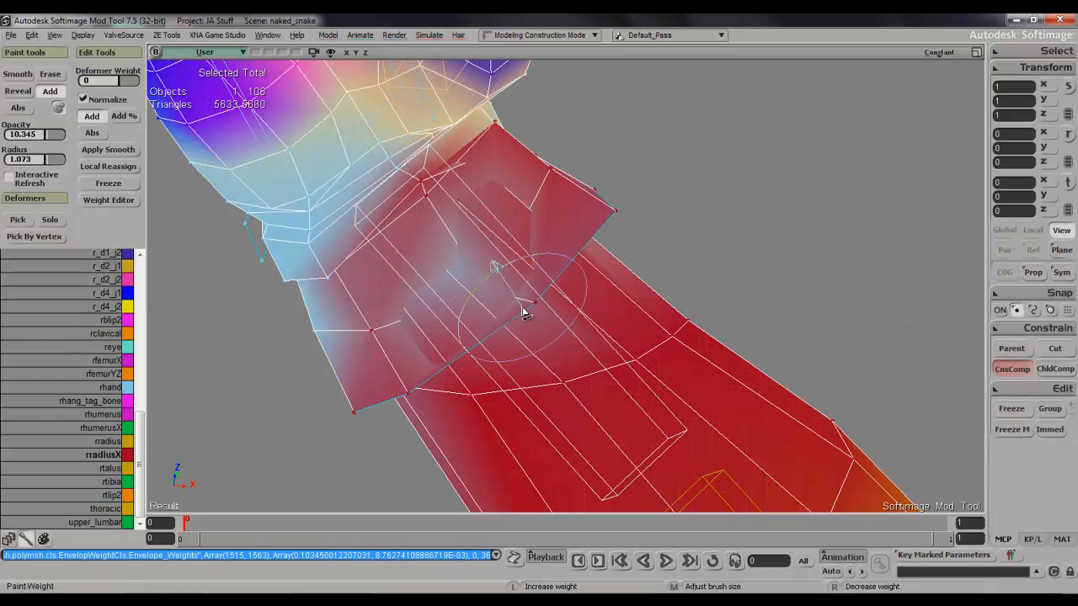
{"action": "mouse_move", "coordinate": [543, 296]}
{"action": "left_mouse_down"}
{"action": "mouse_move", "coordinate": [423, 284]}
{"action": "mouse_move", "coordinate": [506, 239]}
{"action": "mouse_move", "coordinate": [450, 295]}
{"action": "mouse_move", "coordinate": [404, 294]}
{"action": "left_mouse_up"}
{"action": "middle_click_drag", "start_coordinate": [504, 346], "coordinate": [501, 344]}
{"action": "mouse_move", "coordinate": [501, 343]}
{"action": "left_mouse_down"}
{"action": "mouse_move", "coordinate": [538, 334]}
{"action": "mouse_move", "coordinate": [515, 347]}
{"action": "mouse_move", "coordinate": [554, 346]}
{"action": "mouse_move", "coordinate": [559, 333]}
{"action": "left_mouse_up"}
Fill the cuff's underside with rradiusX weight, varying the brush radius between 1.371, 2.577 and 0.928.
{"action": "key", "text": "space"}
{"action": "key", "text": "w"}
{"action": "middle_click_drag", "start_coordinate": [389, 310], "coordinate": [372, 350]}
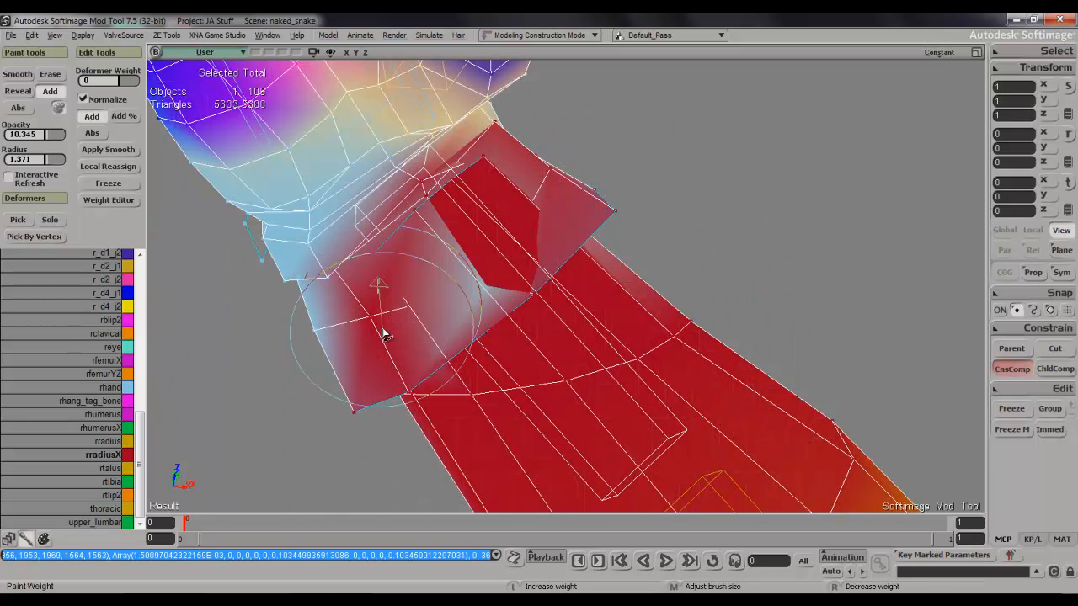
{"action": "left_click_drag", "start_coordinate": [491, 318], "coordinate": [542, 292]}
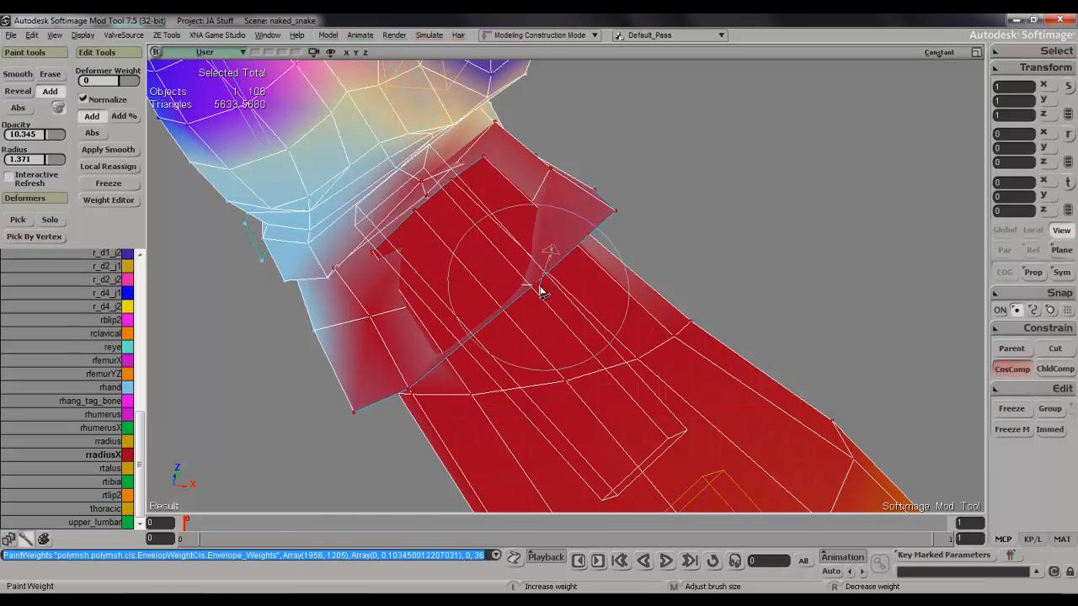
{"action": "left_click_drag", "start_coordinate": [437, 325], "coordinate": [423, 341]}
{"action": "middle_click_drag", "start_coordinate": [422, 344], "coordinate": [451, 322]}
{"action": "mouse_move", "coordinate": [459, 327]}
{"action": "left_mouse_down"}
{"action": "mouse_move", "coordinate": [440, 337]}
{"action": "mouse_move", "coordinate": [472, 325]}
{"action": "left_mouse_up"}
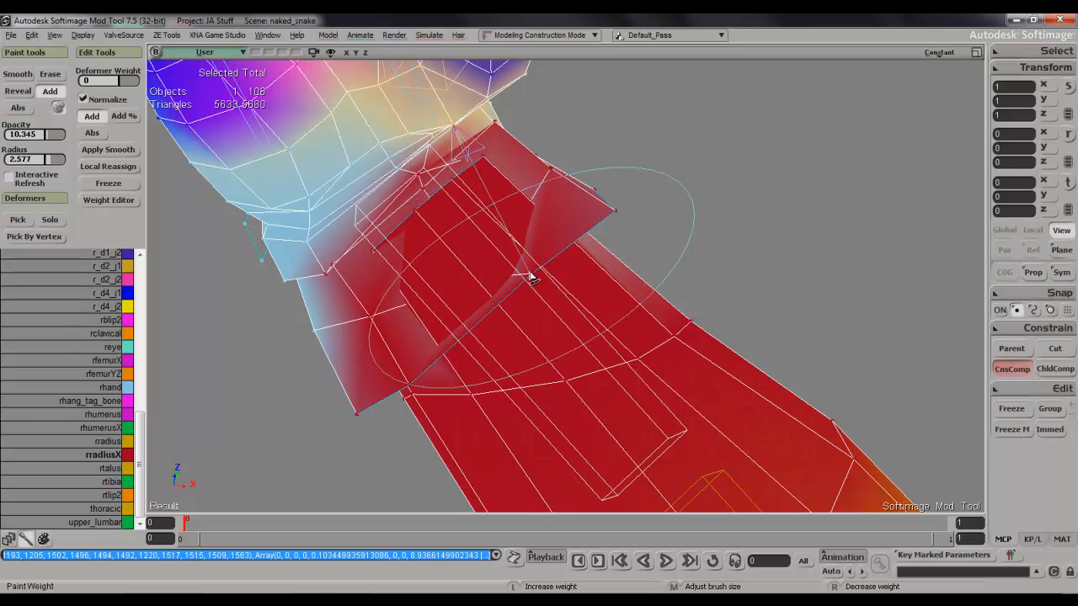
{"action": "mouse_move", "coordinate": [522, 270]}
{"action": "left_mouse_down"}
{"action": "mouse_move", "coordinate": [555, 244]}
{"action": "mouse_move", "coordinate": [508, 276]}
{"action": "mouse_move", "coordinate": [523, 274]}
{"action": "left_mouse_up"}
{"action": "mouse_move", "coordinate": [523, 273]}
{"action": "middle_mouse_down"}
{"action": "mouse_move", "coordinate": [506, 282]}
{"action": "mouse_move", "coordinate": [518, 268]}
{"action": "middle_mouse_up"}
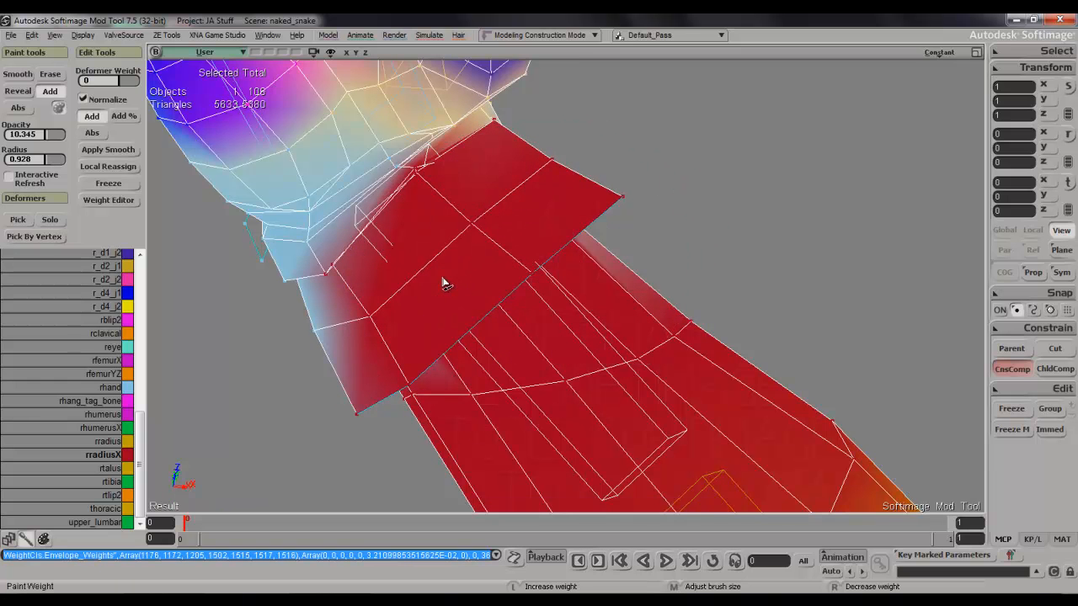
Paint rradiusX weight onto the little-finger side of the cuff and its flared rim.
{"action": "key", "text": "s"}
{"action": "mouse_move", "coordinate": [409, 325]}
{"action": "right_mouse_down"}
{"action": "mouse_move", "coordinate": [474, 404]}
{"action": "mouse_move", "coordinate": [516, 412]}
{"action": "mouse_move", "coordinate": [513, 436]}
{"action": "right_mouse_up"}
{"action": "key", "text": "w"}
{"action": "mouse_move", "coordinate": [629, 205]}
{"action": "left_mouse_down"}
{"action": "mouse_move", "coordinate": [621, 185]}
{"action": "mouse_move", "coordinate": [619, 225]}
{"action": "left_mouse_up"}
{"action": "key", "text": "s"}
{"action": "mouse_move", "coordinate": [622, 212]}
{"action": "right_mouse_down"}
{"action": "mouse_move", "coordinate": [614, 260]}
{"action": "mouse_move", "coordinate": [603, 258]}
{"action": "right_mouse_up"}
{"action": "mouse_move", "coordinate": [569, 222]}
{"action": "left_mouse_down"}
{"action": "mouse_move", "coordinate": [543, 281]}
{"action": "mouse_move", "coordinate": [570, 236]}
{"action": "left_mouse_up"}
{"action": "mouse_move", "coordinate": [629, 85]}
{"action": "left_mouse_down"}
{"action": "mouse_move", "coordinate": [584, 188]}
{"action": "mouse_move", "coordinate": [620, 101]}
{"action": "mouse_move", "coordinate": [547, 174]}
{"action": "mouse_move", "coordinate": [498, 172]}
{"action": "mouse_move", "coordinate": [544, 120]}
{"action": "mouse_move", "coordinate": [508, 219]}
{"action": "mouse_move", "coordinate": [539, 152]}
{"action": "mouse_move", "coordinate": [543, 239]}
{"action": "mouse_move", "coordinate": [568, 173]}
{"action": "mouse_move", "coordinate": [526, 340]}
{"action": "mouse_move", "coordinate": [457, 270]}
{"action": "mouse_move", "coordinate": [471, 424]}
{"action": "mouse_move", "coordinate": [534, 361]}
{"action": "mouse_move", "coordinate": [547, 408]}
{"action": "mouse_move", "coordinate": [565, 422]}
{"action": "left_mouse_up"}
{"action": "key", "text": "s"}
{"action": "right_click_drag", "start_coordinate": [579, 347], "coordinate": [600, 322]}
{"action": "left_click_drag", "start_coordinate": [615, 259], "coordinate": [674, 163]}
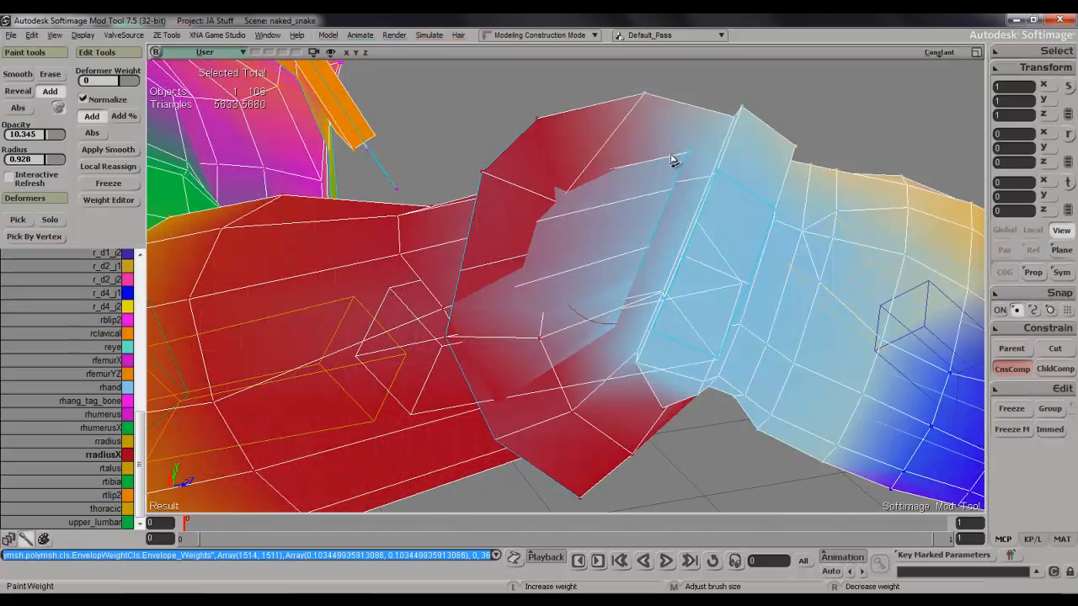
Select the ring of forearm polygons just behind the cuff, removing stray polygons picked on the cuff and far side.
{"action": "key", "text": "s"}
{"action": "right_click_drag", "start_coordinate": [631, 207], "coordinate": [636, 196]}
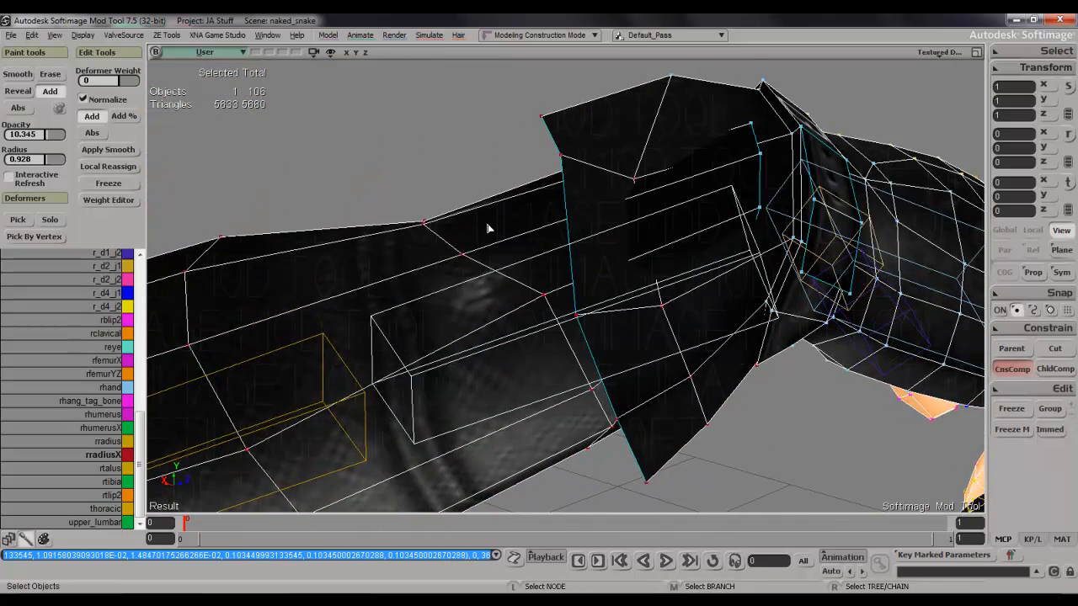
{"action": "key", "text": "u"}
{"action": "mouse_move", "coordinate": [482, 204]}
{"action": "left_mouse_down"}
{"action": "mouse_move", "coordinate": [512, 234]}
{"action": "mouse_move", "coordinate": [609, 438]}
{"action": "mouse_move", "coordinate": [603, 410]}
{"action": "left_mouse_up"}
{"action": "left_click_drag", "start_coordinate": [447, 301], "coordinate": [520, 463], "text": "ctrl+shift"}
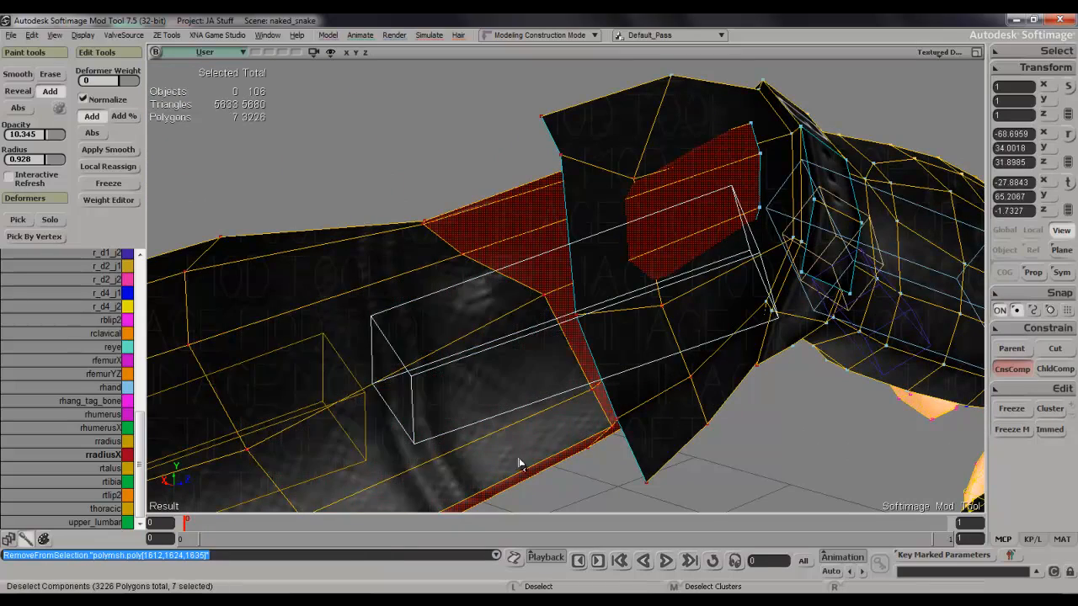
{"action": "right_click_drag", "start_coordinate": [553, 420], "coordinate": [547, 296]}
{"action": "left_click", "coordinate": [540, 263], "text": "ctrl+shift"}
{"action": "left_click_drag", "start_coordinate": [610, 299], "coordinate": [584, 366], "text": "shift"}
{"action": "mouse_move", "coordinate": [584, 366]}
{"action": "right_mouse_down"}
{"action": "mouse_move", "coordinate": [589, 332]}
{"action": "mouse_move", "coordinate": [458, 390]}
{"action": "mouse_move", "coordinate": [583, 368]}
{"action": "right_mouse_up"}
{"action": "left_click_drag", "start_coordinate": [584, 368], "coordinate": [640, 209], "text": "shift"}
{"action": "right_click_drag", "start_coordinate": [640, 209], "coordinate": [624, 362]}
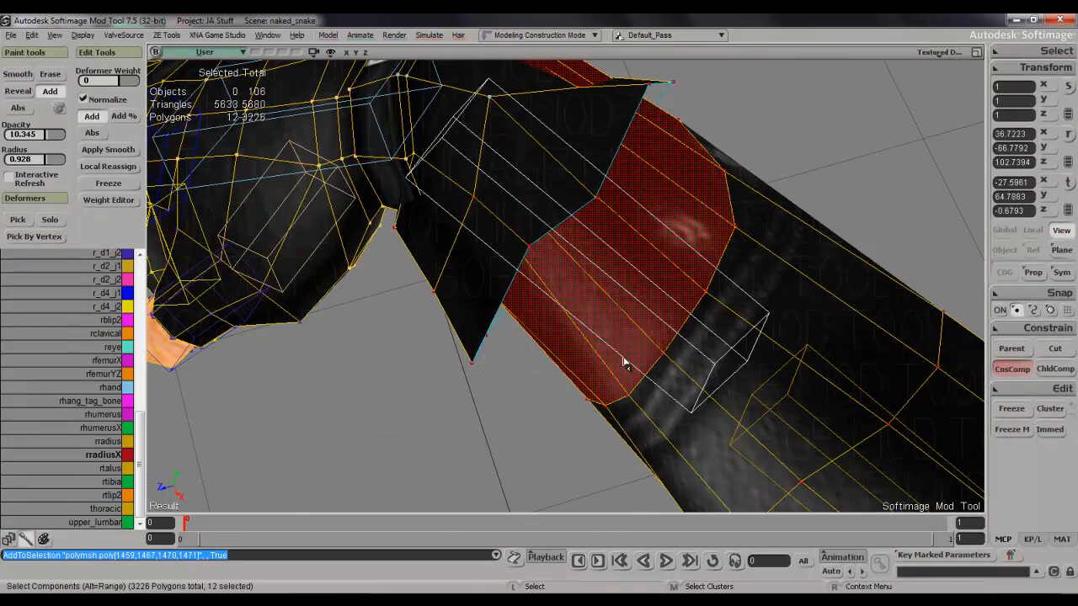
Raise the selected forearm polygons' rradiusX weight in the Weight Editor, close it and clear the selection.
{"action": "key", "text": "ctrl+e"}
{"action": "left_click", "coordinate": [166, 220]}
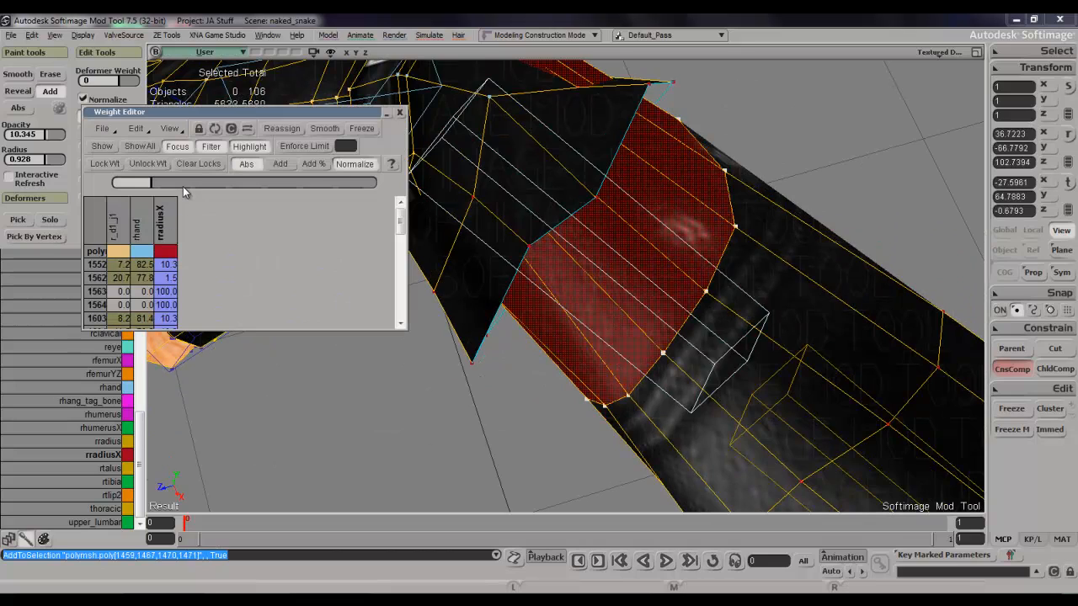
{"action": "left_click", "coordinate": [399, 112]}
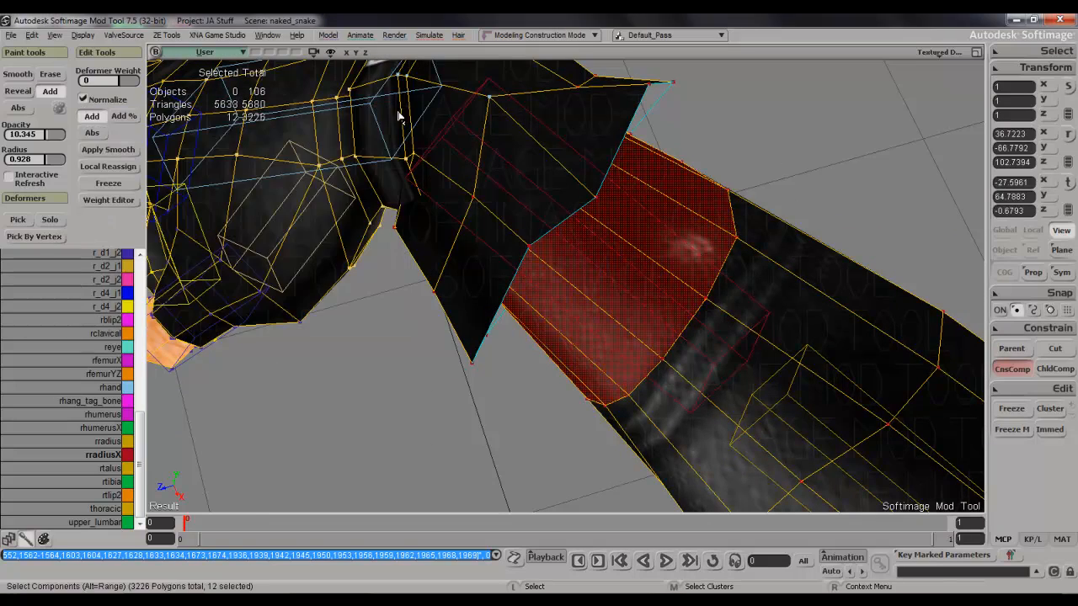
{"action": "left_click", "coordinate": [765, 128]}
{"action": "key", "text": "s"}
{"action": "right_click_drag", "start_coordinate": [763, 127], "coordinate": [665, 198]}
{"action": "key", "text": "space"}
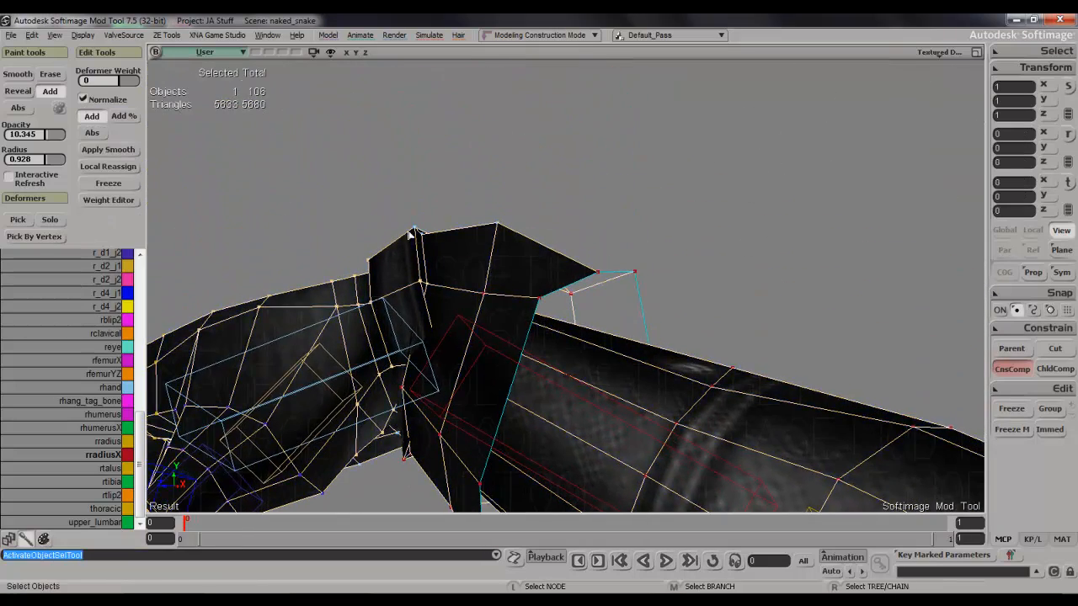
Paint rradiusX weight onto the middle of the cuff on the back-of-hand side.
{"action": "key", "text": "s"}
{"action": "right_click_drag", "start_coordinate": [665, 250], "coordinate": [595, 277]}
{"action": "key", "text": "w"}
{"action": "left_click", "coordinate": [517, 238]}
{"action": "key", "text": "s"}
{"action": "mouse_move", "coordinate": [503, 202]}
{"action": "right_mouse_down"}
{"action": "mouse_move", "coordinate": [524, 245]}
{"action": "mouse_move", "coordinate": [463, 252]}
{"action": "right_mouse_up"}
{"action": "left_click", "coordinate": [498, 293]}
{"action": "left_click", "coordinate": [510, 240]}
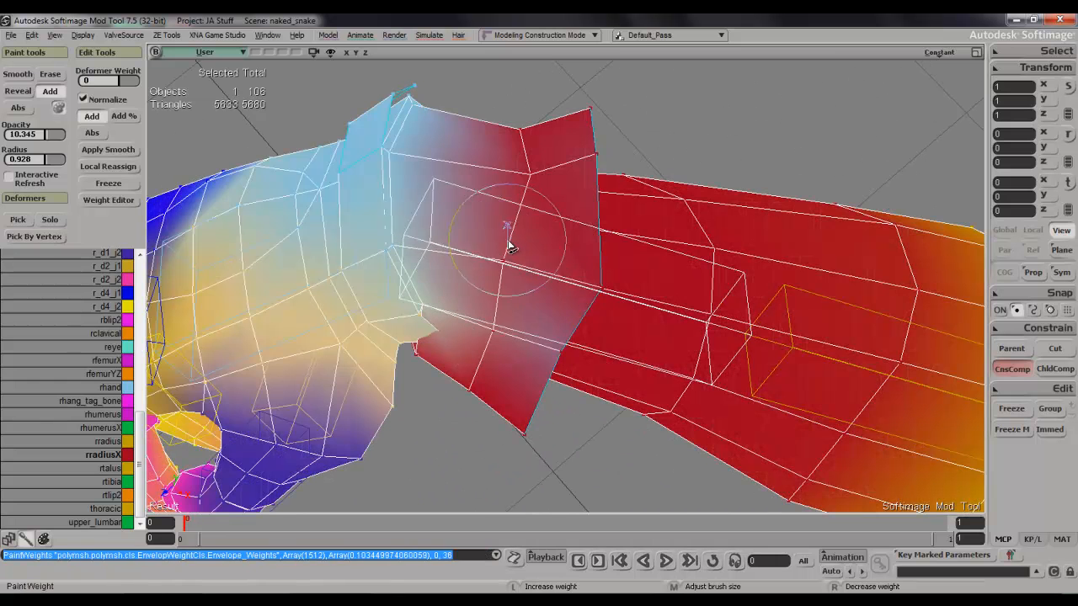
{"action": "left_click", "coordinate": [509, 233]}
Extend the rradiusX weight along the open rim on the upper side of the cuff.
{"action": "left_click", "coordinate": [547, 141]}
{"action": "left_click", "coordinate": [587, 209]}
{"action": "left_click", "coordinate": [593, 142]}
{"action": "left_click", "coordinate": [598, 202]}
{"action": "left_click", "coordinate": [600, 125]}
{"action": "key", "text": "s"}
{"action": "mouse_move", "coordinate": [601, 127]}
{"action": "right_mouse_down"}
{"action": "mouse_move", "coordinate": [590, 107]}
{"action": "mouse_move", "coordinate": [564, 113]}
{"action": "right_mouse_up"}
{"action": "left_click", "coordinate": [741, 285]}
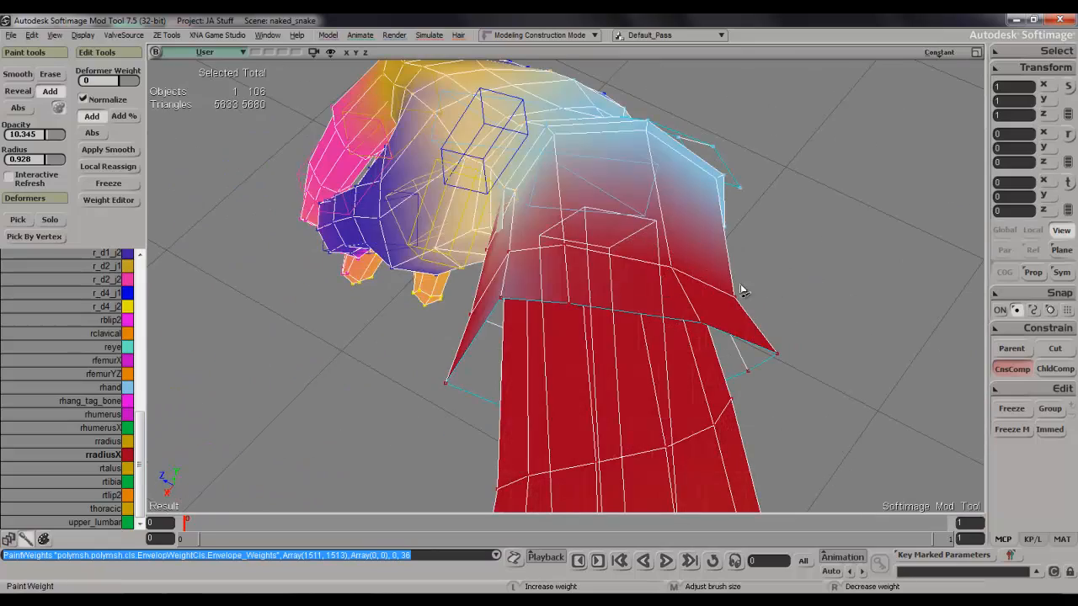
Fill the remaining blended areas on the cuff's upper flare with rradiusX weight.
{"action": "key", "text": "s"}
{"action": "right_click_drag", "start_coordinate": [585, 284], "coordinate": [673, 254]}
{"action": "left_click", "coordinate": [485, 331]}
{"action": "left_click", "coordinate": [535, 256]}
{"action": "left_click", "coordinate": [529, 365]}
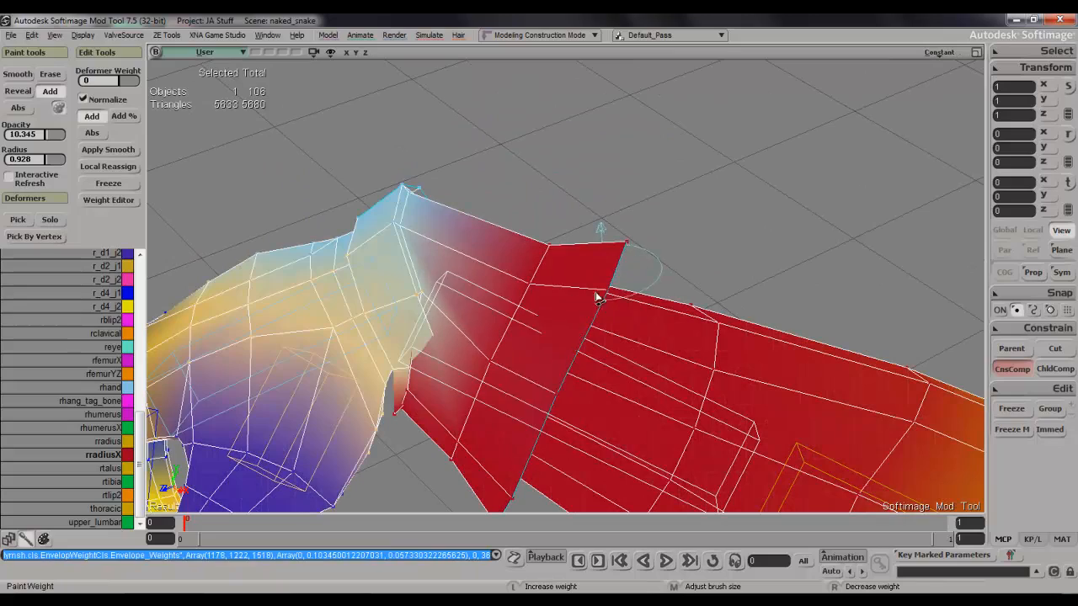
{"action": "left_click_drag", "start_coordinate": [556, 396], "coordinate": [629, 246]}
Paint rradiusX weight around the cuff's sides so the flare on the little-finger side is fully covered.
{"action": "key", "text": "s"}
{"action": "mouse_move", "coordinate": [538, 455]}
{"action": "right_mouse_down"}
{"action": "mouse_move", "coordinate": [572, 315]}
{"action": "mouse_move", "coordinate": [539, 299]}
{"action": "right_mouse_up"}
{"action": "left_click", "coordinate": [480, 419]}
{"action": "key", "text": "s"}
{"action": "mouse_move", "coordinate": [481, 417]}
{"action": "right_mouse_down"}
{"action": "mouse_move", "coordinate": [611, 401]}
{"action": "mouse_move", "coordinate": [620, 472]}
{"action": "mouse_move", "coordinate": [608, 477]}
{"action": "right_mouse_up"}
{"action": "left_click", "coordinate": [549, 365]}
{"action": "left_click", "coordinate": [625, 391]}
{"action": "left_click", "coordinate": [585, 288]}
{"action": "key", "text": "s"}
{"action": "right_click_drag", "start_coordinate": [587, 324], "coordinate": [623, 451]}
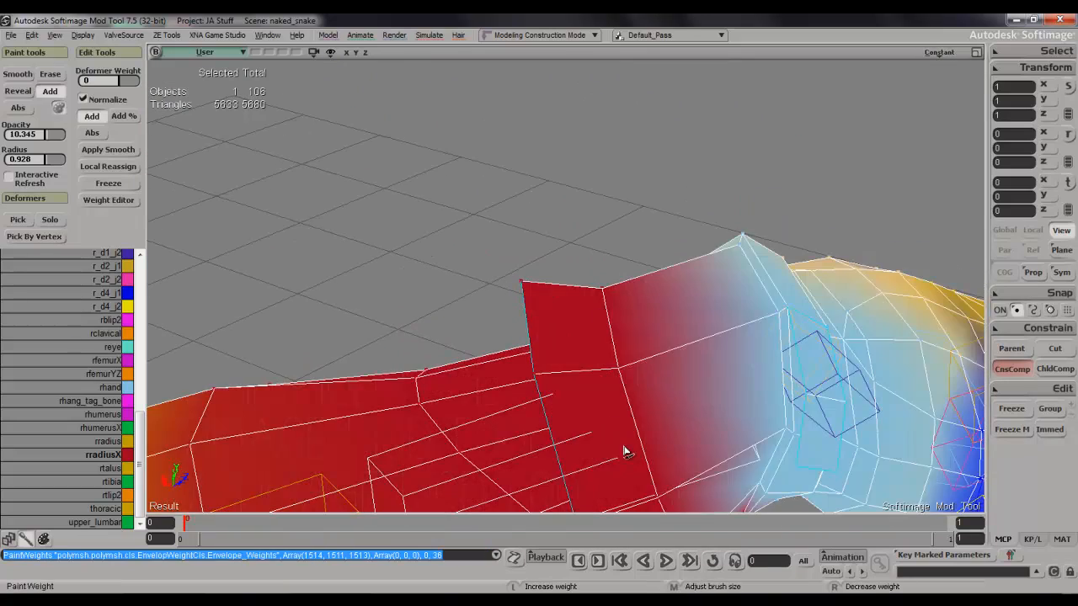
{"action": "left_click", "coordinate": [637, 368]}
Examine the textured cuff and bent wrist from several angles for remaining distortion.
{"action": "key", "text": "s"}
{"action": "mouse_move", "coordinate": [638, 368]}
{"action": "right_mouse_down"}
{"action": "mouse_move", "coordinate": [679, 320]}
{"action": "mouse_move", "coordinate": [722, 326]}
{"action": "mouse_move", "coordinate": [750, 361]}
{"action": "mouse_move", "coordinate": [581, 413]}
{"action": "mouse_move", "coordinate": [494, 302]}
{"action": "right_mouse_up"}
{"action": "key", "text": "space"}
{"action": "key", "text": "s"}
{"action": "mouse_move", "coordinate": [480, 257]}
{"action": "left_mouse_down"}
{"action": "mouse_move", "coordinate": [477, 289]}
{"action": "mouse_move", "coordinate": [472, 260]}
{"action": "mouse_move", "coordinate": [458, 253]}
{"action": "mouse_move", "coordinate": [488, 357]}
{"action": "mouse_move", "coordinate": [476, 311]}
{"action": "mouse_move", "coordinate": [480, 354]}
{"action": "mouse_move", "coordinate": [491, 299]}
{"action": "mouse_move", "coordinate": [503, 315]}
{"action": "left_mouse_up"}
{"action": "left_click", "coordinate": [457, 242]}
{"action": "key", "text": "s"}
{"action": "mouse_move", "coordinate": [505, 319]}
{"action": "right_mouse_down"}
{"action": "mouse_move", "coordinate": [510, 332]}
{"action": "mouse_move", "coordinate": [441, 307]}
{"action": "right_mouse_up"}
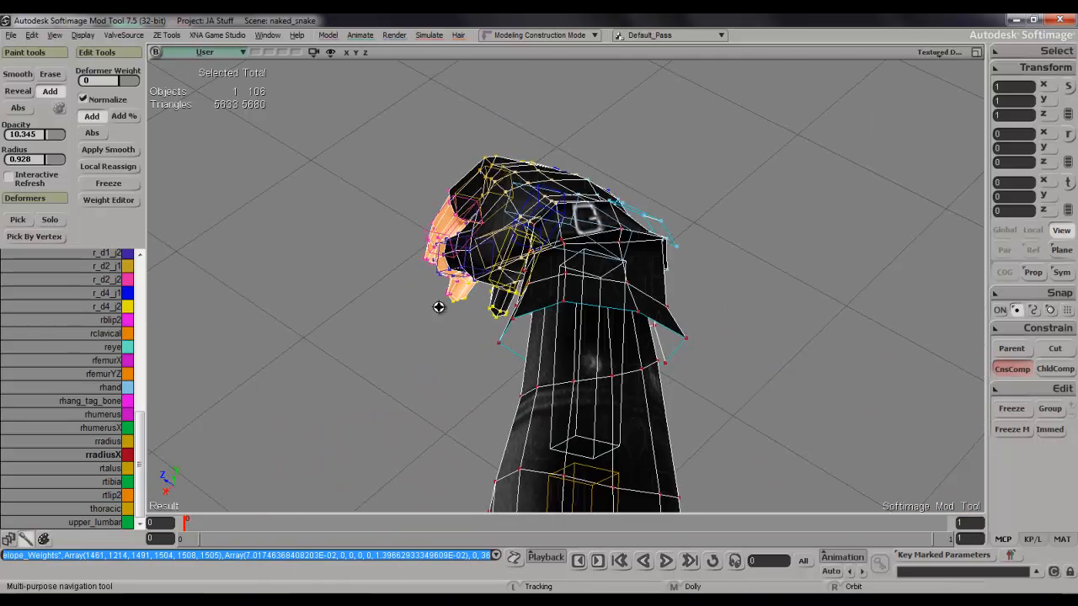
Paint rradiusX weight onto the narrow wristband between cuff and hand, using a 1.076 brush radius.
{"action": "left_click_drag", "start_coordinate": [599, 239], "coordinate": [629, 239]}
{"action": "key", "text": "s"}
{"action": "mouse_move", "coordinate": [630, 240]}
{"action": "right_mouse_down"}
{"action": "mouse_move", "coordinate": [532, 182]}
{"action": "mouse_move", "coordinate": [648, 268]}
{"action": "right_mouse_up"}
{"action": "key", "text": "space"}
{"action": "left_click_drag", "start_coordinate": [657, 311], "coordinate": [661, 325]}
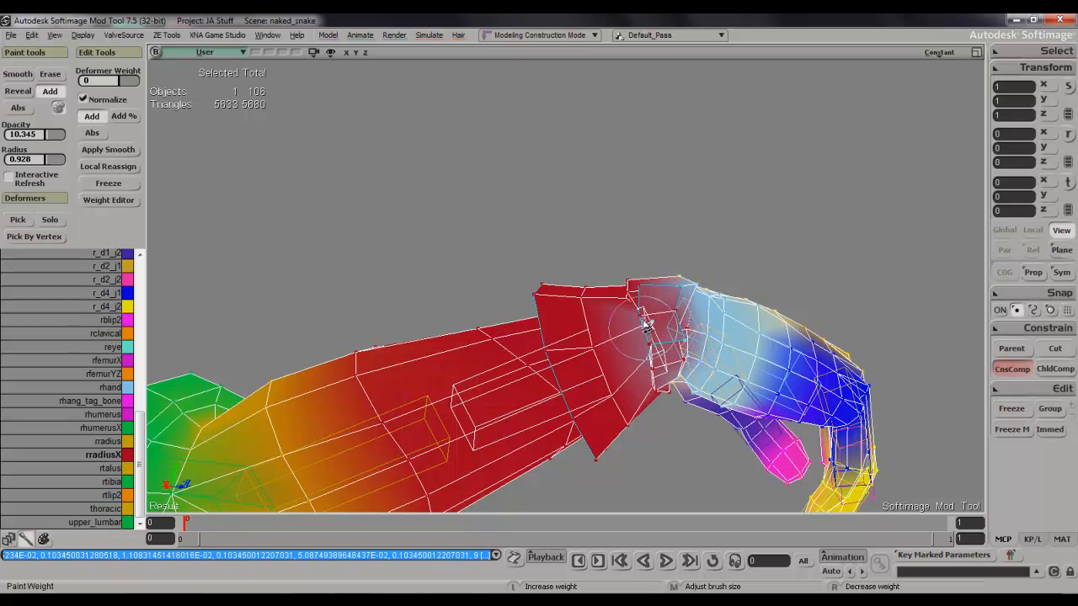
{"action": "middle_click_drag", "start_coordinate": [643, 369], "coordinate": [645, 365]}
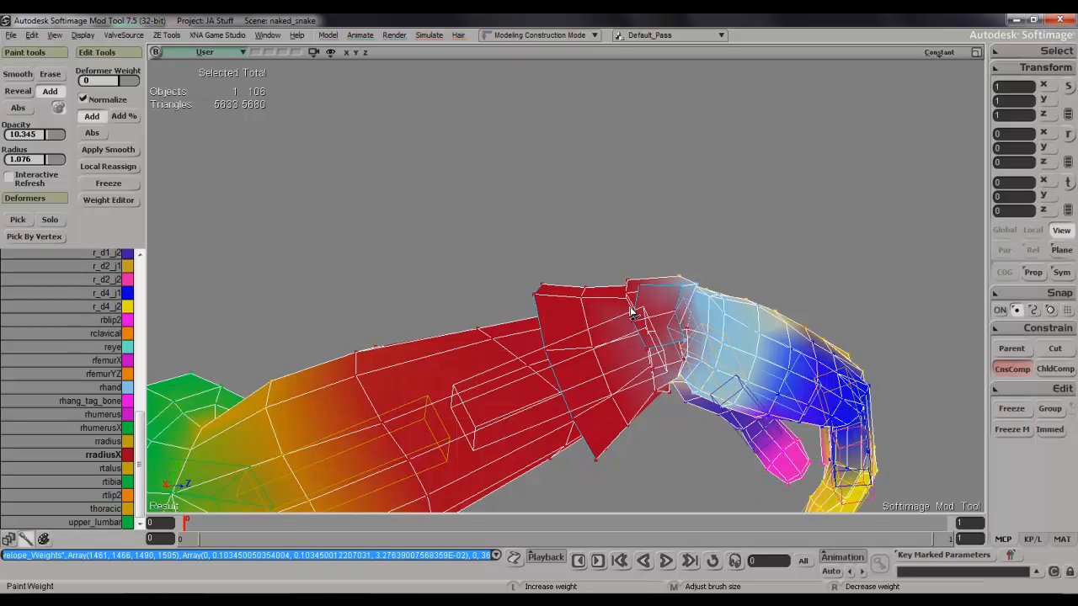
{"action": "mouse_move", "coordinate": [648, 377]}
{"action": "left_mouse_down"}
{"action": "mouse_move", "coordinate": [652, 330]}
{"action": "mouse_move", "coordinate": [659, 336]}
{"action": "mouse_move", "coordinate": [673, 291]}
{"action": "left_mouse_up"}
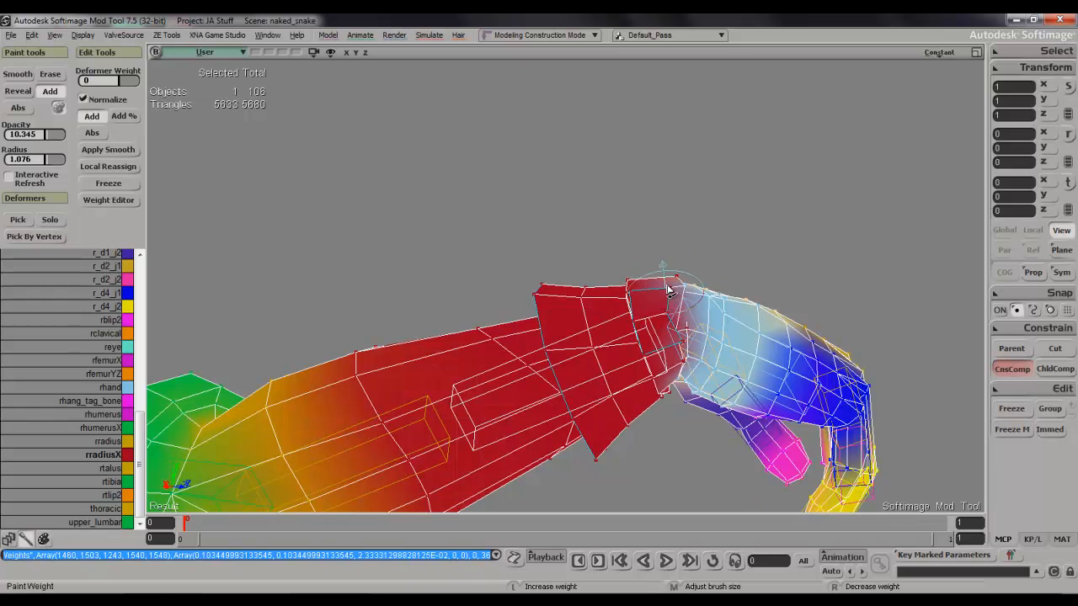
Continue the rradiusX weight over the wristband's upper and lower sides next to the hand.
{"action": "key", "text": "s"}
{"action": "right_click_drag", "start_coordinate": [661, 271], "coordinate": [650, 331]}
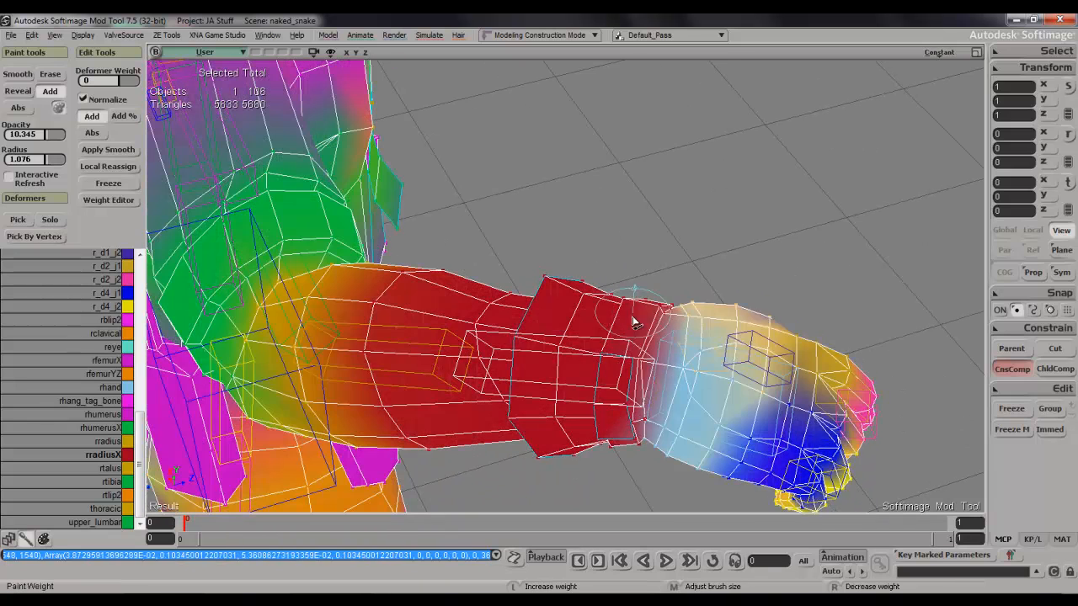
{"action": "left_click_drag", "start_coordinate": [624, 414], "coordinate": [629, 396]}
{"action": "key", "text": "s"}
{"action": "right_click_drag", "start_coordinate": [633, 446], "coordinate": [648, 276]}
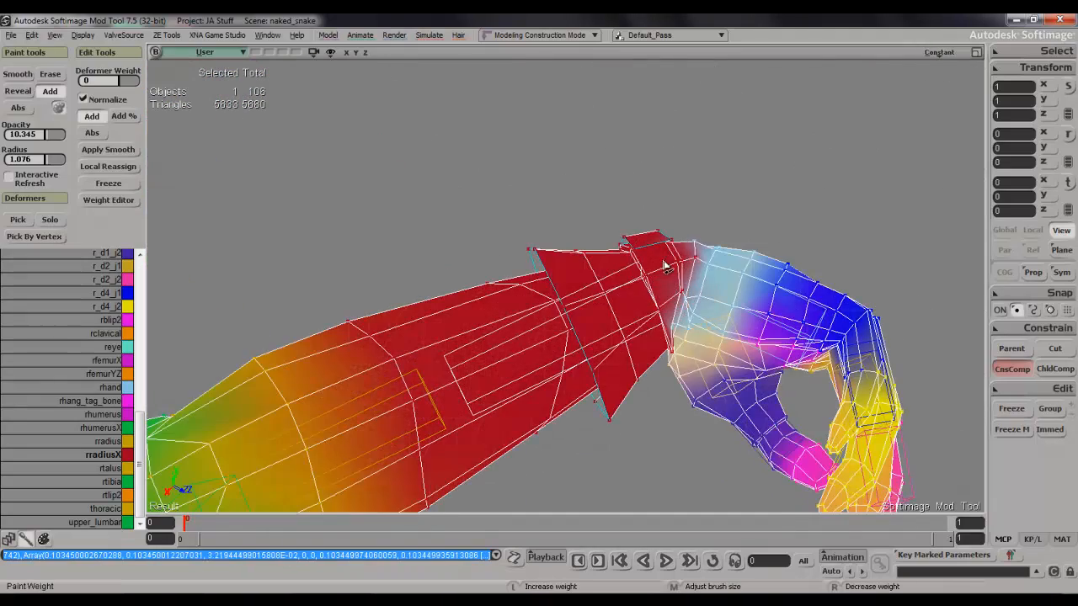
Touch up the rradiusX weight on the wristband from the opposite side of the arm.
{"action": "key", "text": "s"}
{"action": "mouse_move", "coordinate": [661, 320]}
{"action": "right_mouse_down"}
{"action": "mouse_move", "coordinate": [837, 300]}
{"action": "mouse_move", "coordinate": [816, 380]}
{"action": "mouse_move", "coordinate": [716, 394]}
{"action": "mouse_move", "coordinate": [501, 310]}
{"action": "right_mouse_up"}
{"action": "left_click", "coordinate": [485, 331]}
{"action": "left_click", "coordinate": [508, 286]}
{"action": "left_click", "coordinate": [486, 316]}
{"action": "left_click", "coordinate": [513, 269]}
Paint the remaining rradiusX spots where the wristband meets the hand and leave weight painting.
{"action": "key", "text": "space"}
{"action": "key", "text": "s"}
{"action": "mouse_move", "coordinate": [511, 287]}
{"action": "right_mouse_down"}
{"action": "mouse_move", "coordinate": [503, 354]}
{"action": "mouse_move", "coordinate": [515, 362]}
{"action": "right_mouse_up"}
{"action": "left_click", "coordinate": [580, 225]}
{"action": "left_click", "coordinate": [530, 240]}
{"action": "left_click", "coordinate": [529, 240]}
{"action": "key", "text": "s"}
{"action": "mouse_move", "coordinate": [620, 224]}
{"action": "right_mouse_down"}
{"action": "mouse_move", "coordinate": [530, 163]}
{"action": "mouse_move", "coordinate": [704, 423]}
{"action": "mouse_move", "coordinate": [636, 370]}
{"action": "mouse_move", "coordinate": [618, 337]}
{"action": "mouse_move", "coordinate": [590, 333]}
{"action": "mouse_move", "coordinate": [623, 302]}
{"action": "right_mouse_up"}
{"action": "key", "text": "s"}
{"action": "key", "text": "space"}
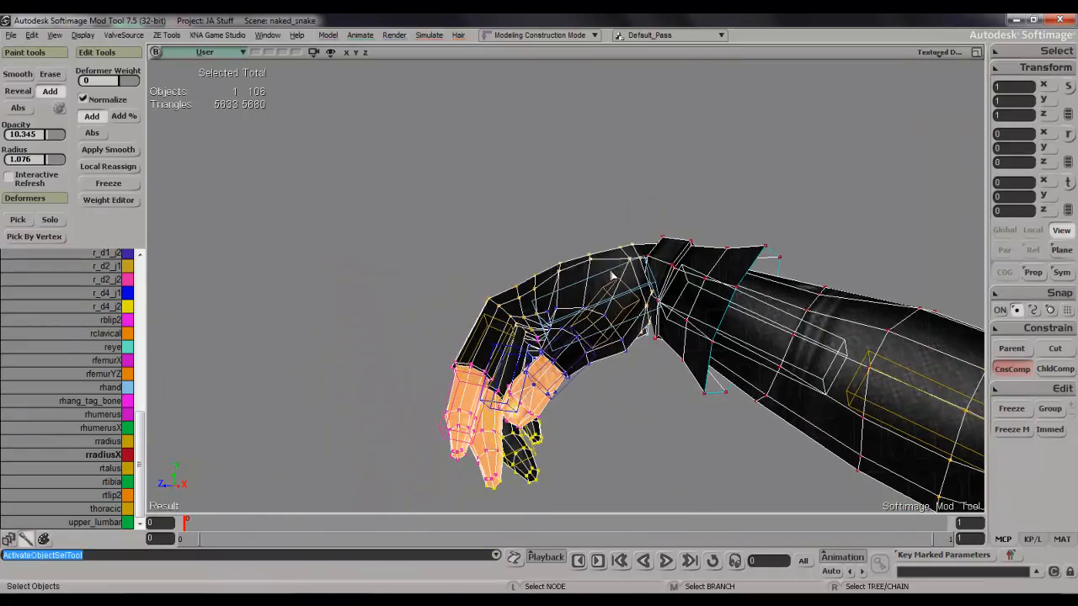
Pick the rhand bone and rotate it upward to test the opposite wrist bend.
{"action": "left_click", "coordinate": [613, 276]}
{"action": "key", "text": "c"}
{"action": "left_click_drag", "start_coordinate": [714, 354], "coordinate": [378, 404]}
{"action": "key", "text": "s"}
{"action": "right_click_drag", "start_coordinate": [378, 404], "coordinate": [569, 214]}
{"action": "key", "text": "space"}
Reselect the mesh and paint rradiusX weight onto the palm-side wristband, reducing the brush radius to 0.689.
{"action": "left_click", "coordinate": [485, 323]}
{"action": "key", "text": "s"}
{"action": "left_click", "coordinate": [482, 289]}
{"action": "key", "text": "s"}
{"action": "right_click_drag", "start_coordinate": [511, 277], "coordinate": [476, 291]}
{"action": "key", "text": "w"}
{"action": "left_click", "coordinate": [485, 289]}
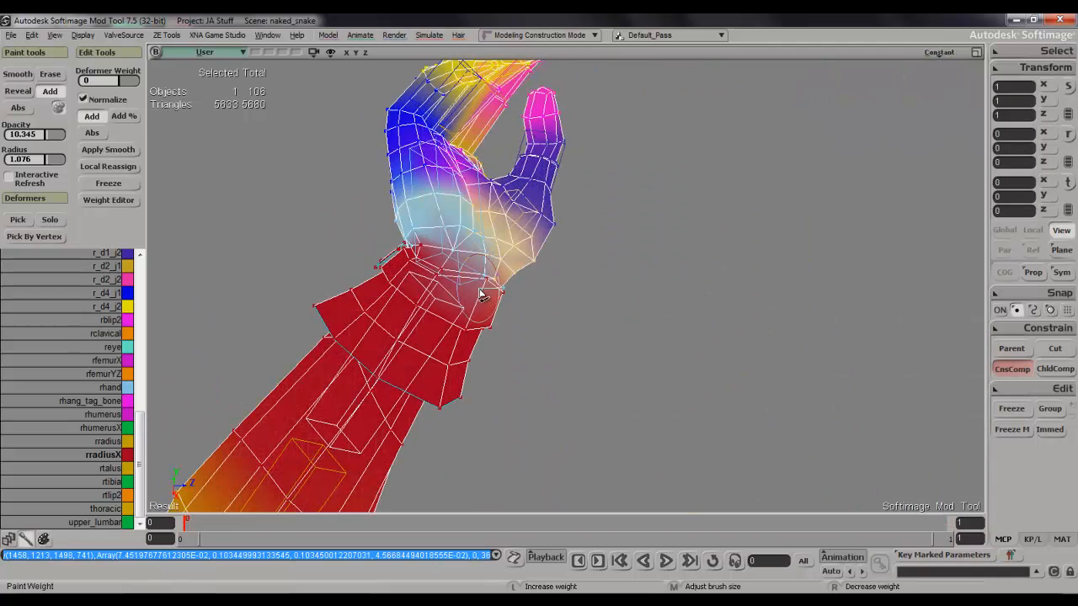
{"action": "middle_click_drag", "start_coordinate": [474, 296], "coordinate": [478, 291]}
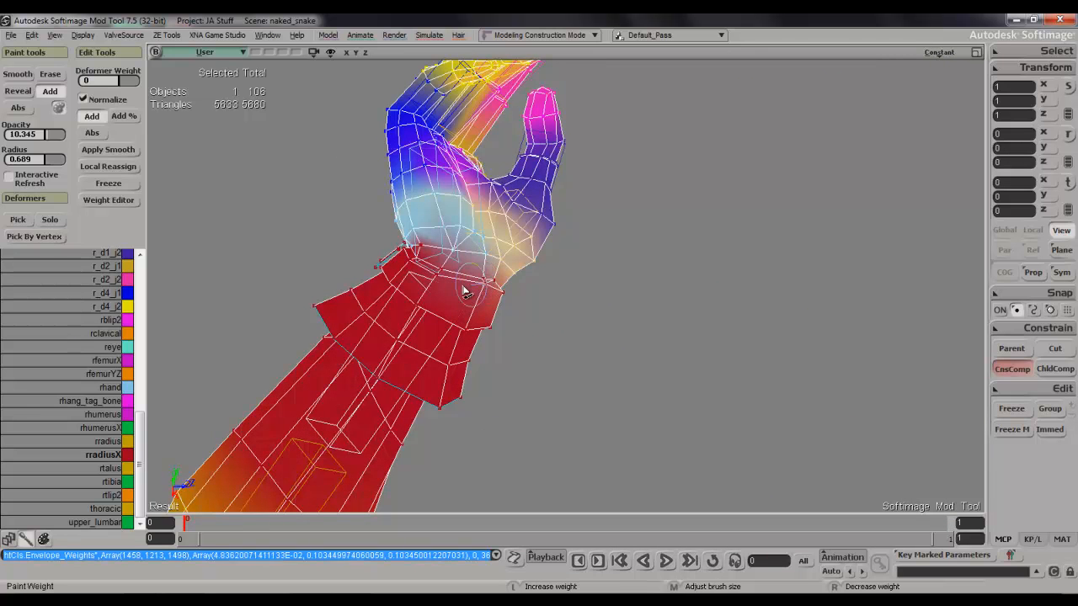
{"action": "left_click_drag", "start_coordinate": [497, 301], "coordinate": [497, 292]}
{"action": "left_click", "coordinate": [496, 294]}
{"action": "left_click", "coordinate": [493, 298]}
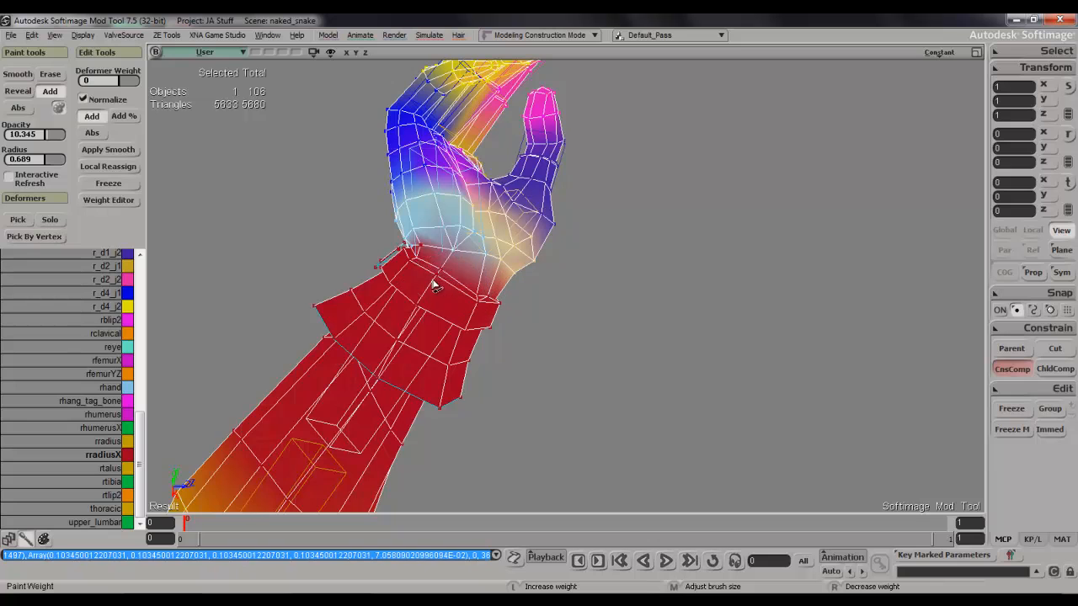
Paint rradiusX weight onto the thumb side of the wristband and leave weight painting.
{"action": "key", "text": "s"}
{"action": "right_click_drag", "start_coordinate": [446, 287], "coordinate": [376, 354]}
{"action": "key", "text": "w"}
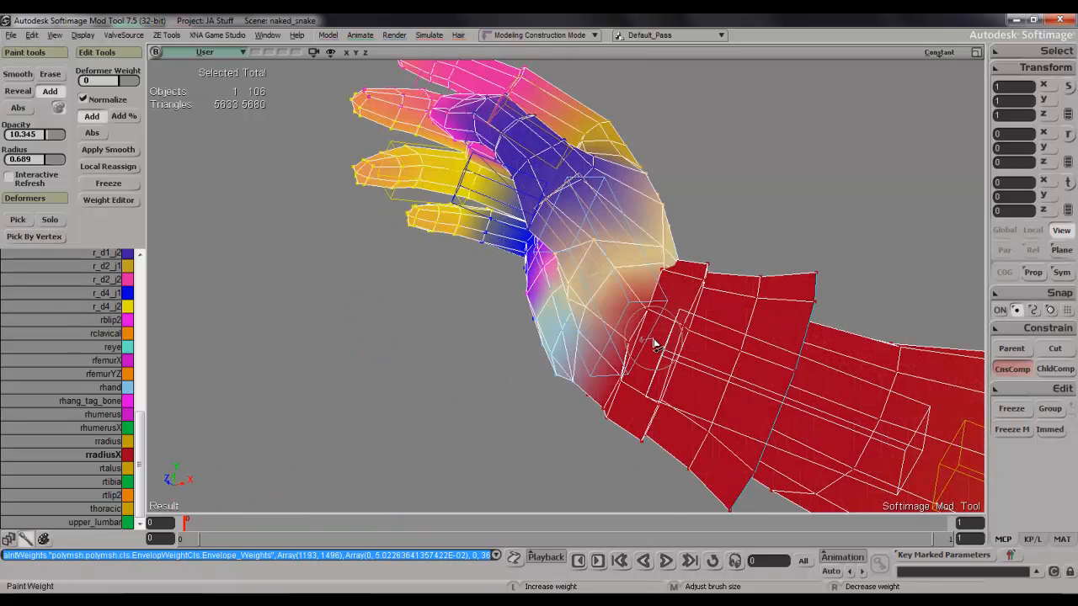
{"action": "mouse_move", "coordinate": [633, 354]}
{"action": "left_mouse_down"}
{"action": "mouse_move", "coordinate": [666, 308]}
{"action": "mouse_move", "coordinate": [659, 339]}
{"action": "mouse_move", "coordinate": [672, 312]}
{"action": "left_mouse_up"}
{"action": "key", "text": "s"}
{"action": "mouse_move", "coordinate": [671, 313]}
{"action": "right_mouse_down"}
{"action": "mouse_move", "coordinate": [635, 386]}
{"action": "mouse_move", "coordinate": [561, 380]}
{"action": "mouse_move", "coordinate": [527, 356]}
{"action": "mouse_move", "coordinate": [559, 342]}
{"action": "mouse_move", "coordinate": [667, 364]}
{"action": "right_mouse_up"}
{"action": "key", "text": "space"}
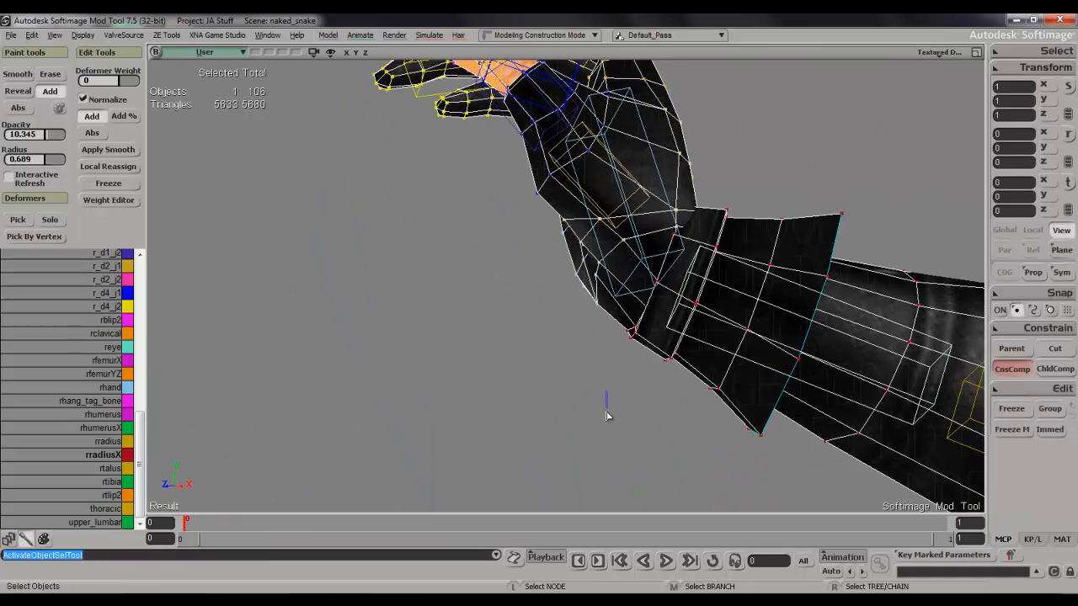
{"action": "left_click", "coordinate": [606, 412]}
Rotate the rhand bone downward to about -41.6 on Y to test the wrist bending the other way.
{"action": "scroll", "coordinate": [611, 408], "scroll_direction": "down", "scroll_amount": 5}
{"action": "key", "text": "s"}
{"action": "right_click_drag", "start_coordinate": [610, 408], "coordinate": [651, 232]}
{"action": "left_click", "coordinate": [583, 211]}
{"action": "key", "text": "c"}
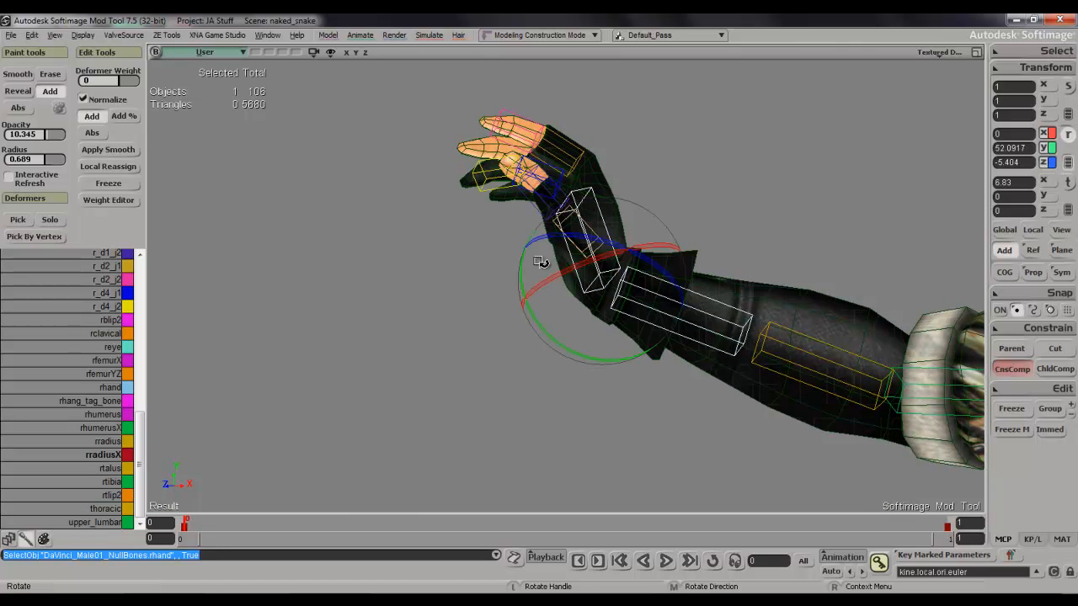
{"action": "left_click_drag", "start_coordinate": [518, 275], "coordinate": [604, 583]}
{"action": "key", "text": "s"}
{"action": "mouse_move", "coordinate": [688, 330]}
{"action": "right_mouse_down"}
{"action": "mouse_move", "coordinate": [702, 367]}
{"action": "mouse_move", "coordinate": [814, 392]}
{"action": "mouse_move", "coordinate": [881, 379]}
{"action": "mouse_move", "coordinate": [836, 217]}
{"action": "mouse_move", "coordinate": [738, 269]}
{"action": "mouse_move", "coordinate": [677, 324]}
{"action": "right_mouse_up"}
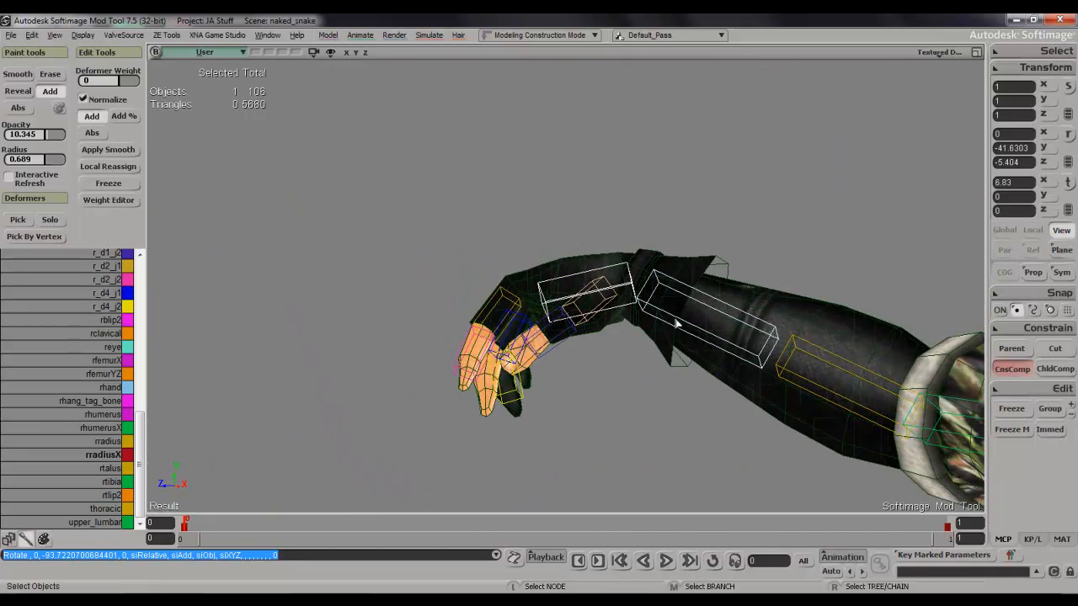
Twist the rradiusX bone to about 34.2 on X to test the forearm and glove-cuff deformation.
{"action": "key", "text": "s"}
{"action": "right_click_drag", "start_coordinate": [678, 294], "coordinate": [714, 295]}
{"action": "key", "text": "s"}
{"action": "key", "text": "space"}
{"action": "left_click", "coordinate": [799, 274]}
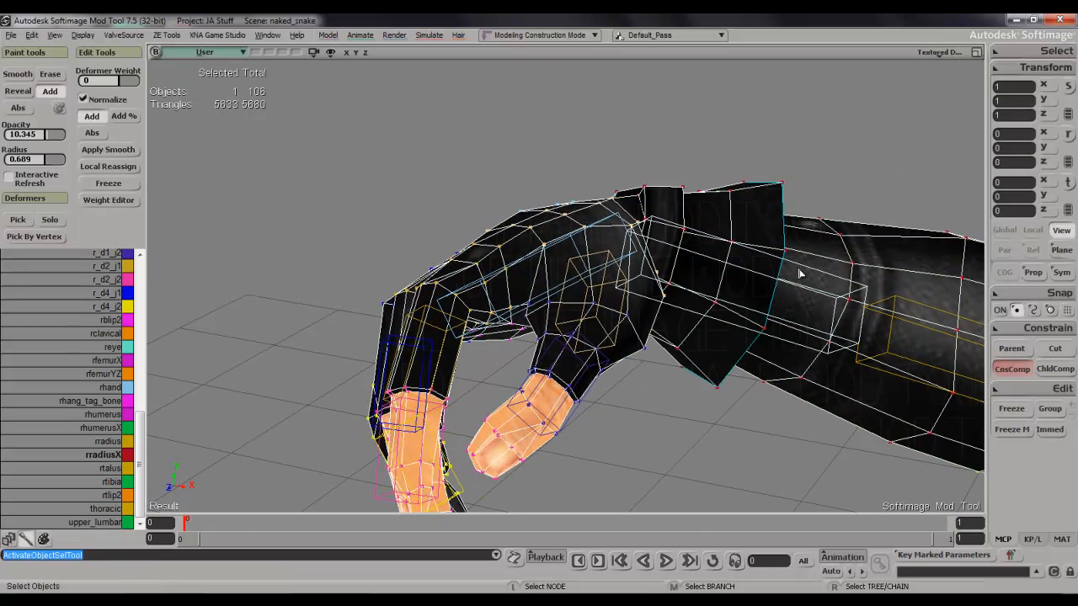
{"action": "left_click", "coordinate": [804, 272]}
{"action": "key", "text": "c"}
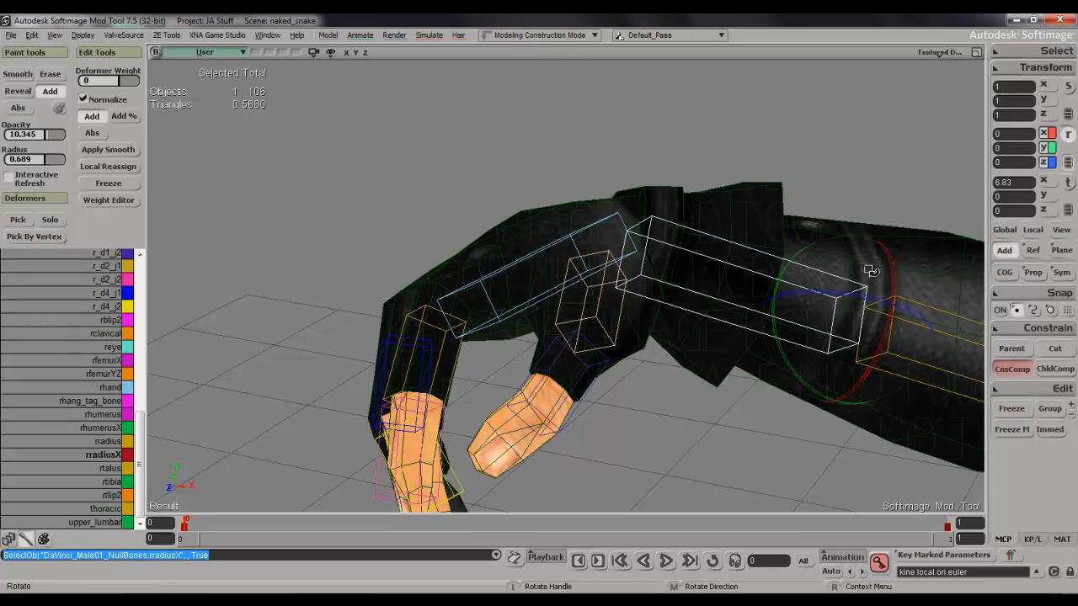
{"action": "left_click_drag", "start_coordinate": [899, 270], "coordinate": [637, 265]}
{"action": "key", "text": "s"}
{"action": "right_click_drag", "start_coordinate": [636, 258], "coordinate": [645, 238]}
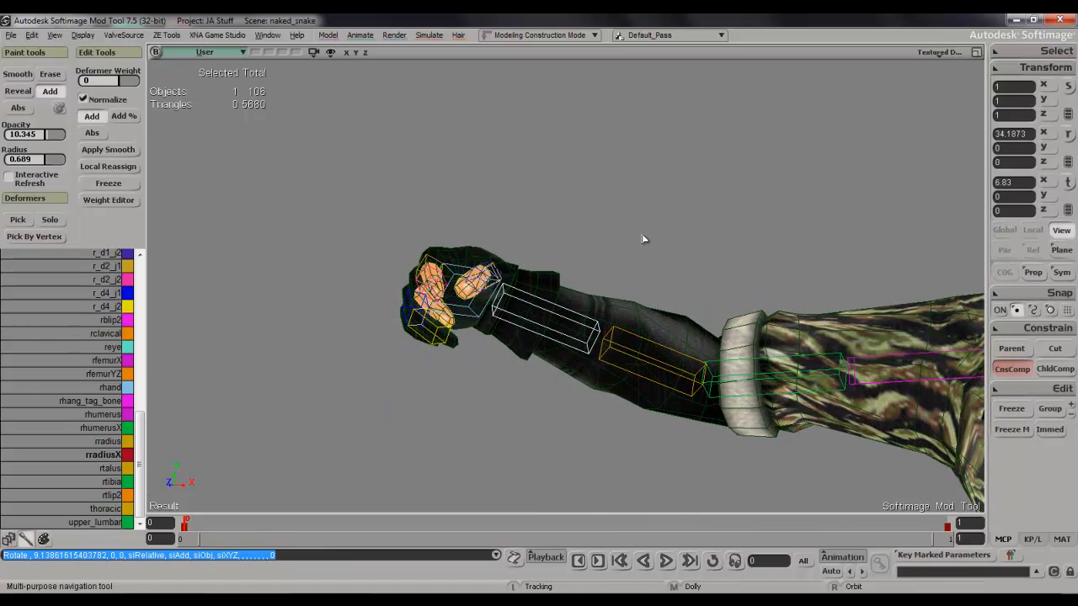
Reselect the character mesh and advance to frame 1 to bring the arm out of its test pose.
{"action": "key", "text": "space"}
{"action": "left_click", "coordinate": [659, 332]}
{"action": "key", "text": "s"}
{"action": "left_click_drag", "start_coordinate": [674, 340], "coordinate": [678, 269]}
{"action": "right_click_drag", "start_coordinate": [678, 270], "coordinate": [679, 305]}
{"action": "key", "text": "s"}
{"action": "right_click_drag", "start_coordinate": [613, 190], "coordinate": [660, 198]}
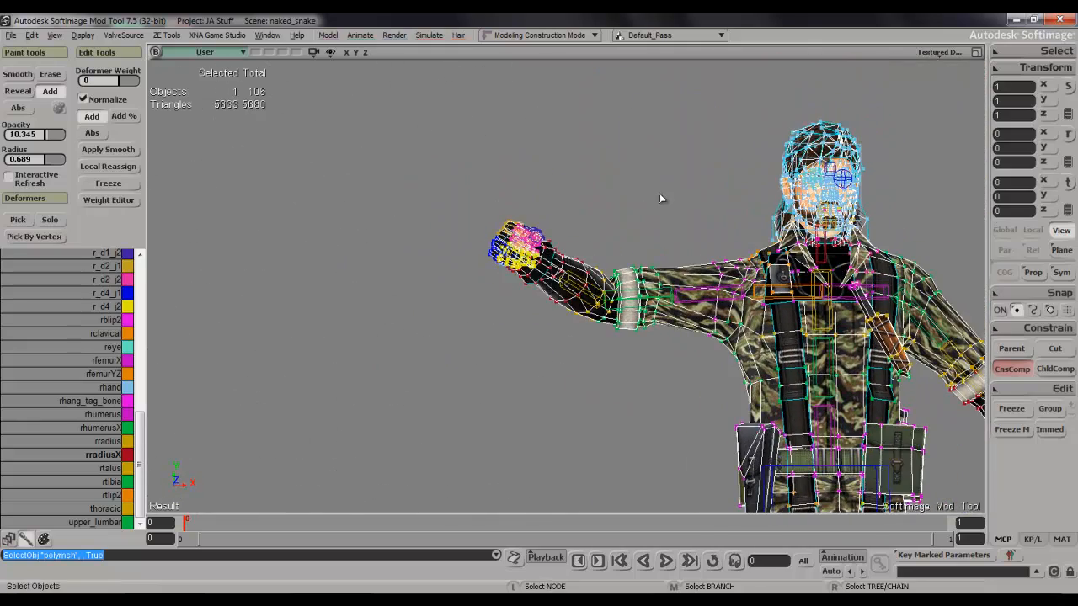
{"action": "key", "text": "period"}
Examine the mesh of the right hand, fingers and thumb up close.
{"action": "key", "text": "s"}
{"action": "left_click_drag", "start_coordinate": [606, 298], "coordinate": [602, 133]}
{"action": "scroll", "coordinate": [595, 359], "scroll_direction": "up", "scroll_amount": 3}
{"action": "key", "text": "s"}
{"action": "left_click_drag", "start_coordinate": [595, 359], "coordinate": [578, 211]}
{"action": "right_click_drag", "start_coordinate": [576, 238], "coordinate": [612, 294]}
{"action": "scroll", "coordinate": [610, 286], "scroll_direction": "up", "scroll_amount": 3}
{"action": "key", "text": "s"}
{"action": "left_click_drag", "start_coordinate": [599, 241], "coordinate": [622, 349]}
{"action": "key", "text": "s"}
{"action": "right_click_drag", "start_coordinate": [589, 328], "coordinate": [579, 338]}
{"action": "scroll", "coordinate": [579, 339], "scroll_direction": "up", "scroll_amount": 3}
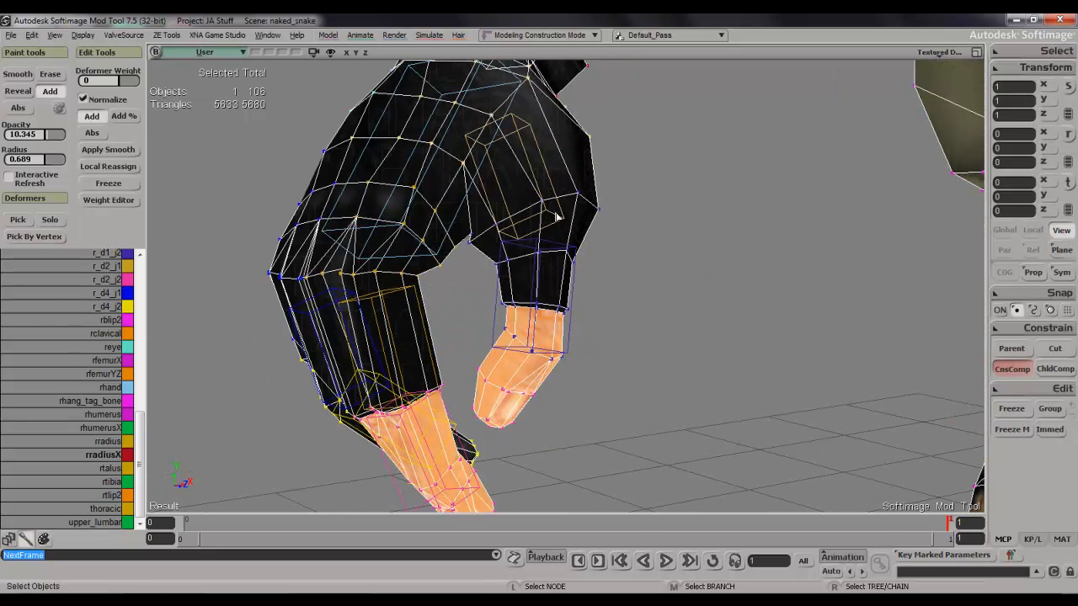
Box-select the finger and thumb points of the right hand and check the selection from several sides.
{"action": "left_click", "coordinate": [557, 218]}
{"action": "scroll", "coordinate": [556, 291], "scroll_direction": "down", "scroll_amount": 3}
{"action": "key", "text": "s"}
{"action": "mouse_move", "coordinate": [564, 356]}
{"action": "right_mouse_down"}
{"action": "mouse_move", "coordinate": [561, 327]}
{"action": "mouse_move", "coordinate": [551, 345]}
{"action": "right_mouse_up"}
{"action": "left_click", "coordinate": [557, 358]}
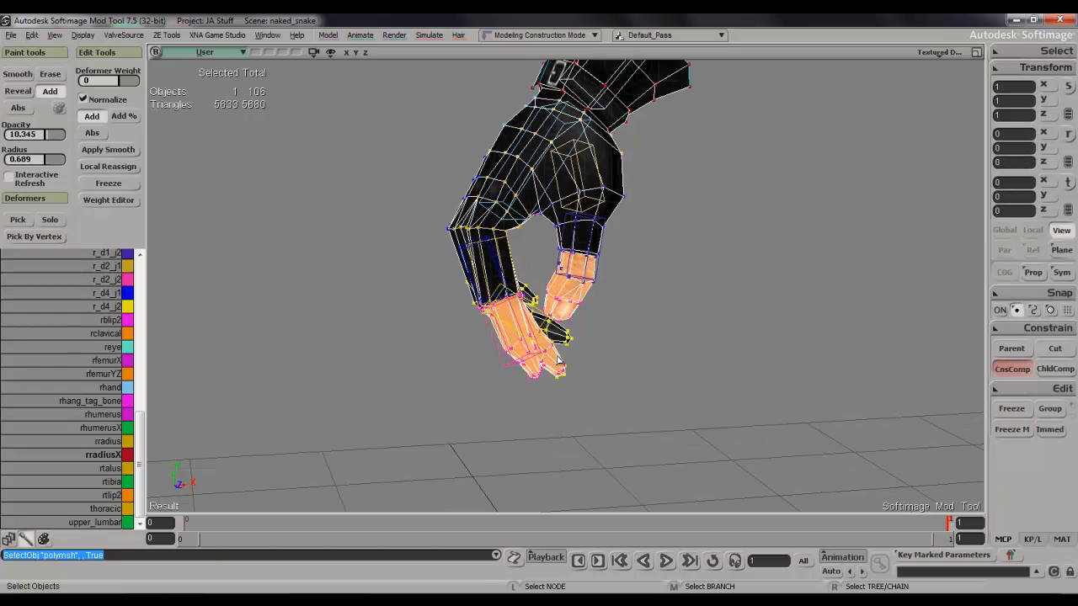
{"action": "key", "text": "t"}
{"action": "left_click_drag", "start_coordinate": [527, 337], "coordinate": [407, 290]}
{"action": "key", "text": "s"}
{"action": "right_click_drag", "start_coordinate": [407, 290], "coordinate": [543, 288]}
{"action": "key", "text": "s"}
{"action": "right_click_drag", "start_coordinate": [698, 325], "coordinate": [734, 350]}
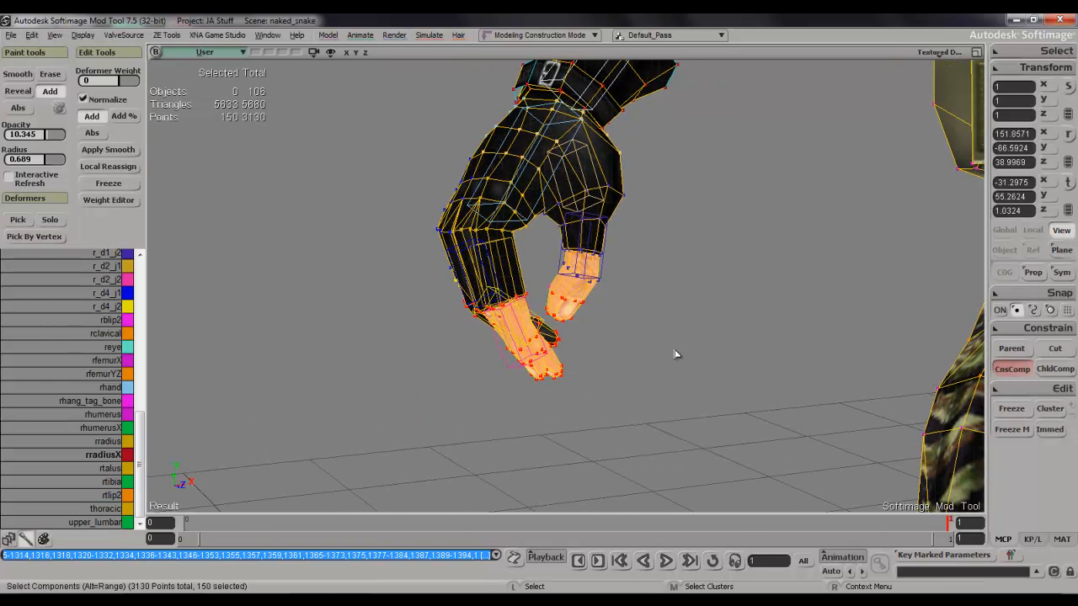
{"action": "key", "text": "s"}
{"action": "right_click_drag", "start_coordinate": [585, 322], "coordinate": [493, 343]}
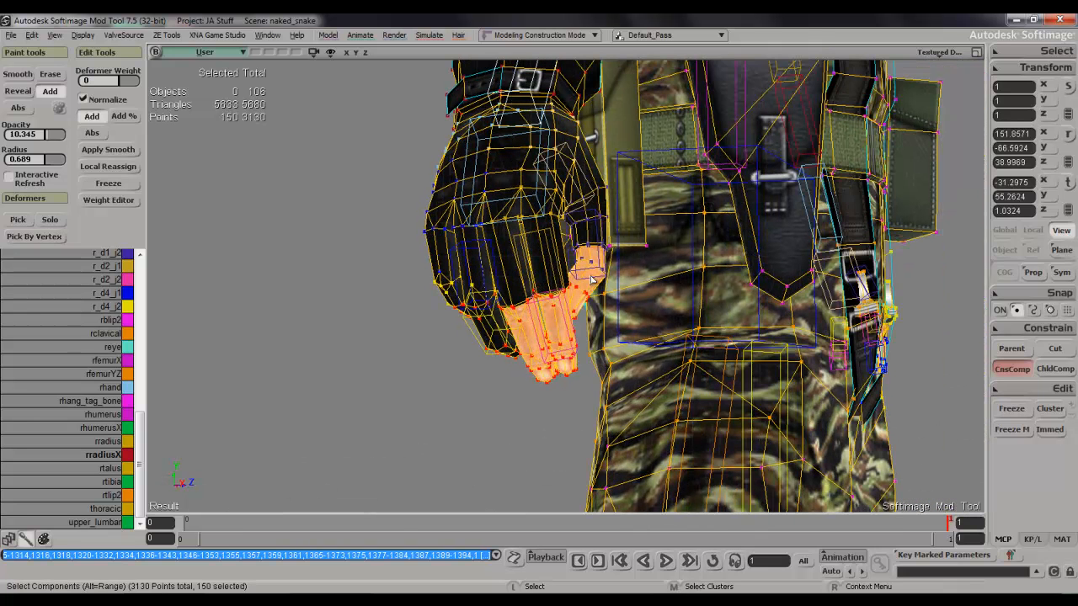
{"action": "key", "text": "s"}
{"action": "right_click_drag", "start_coordinate": [582, 276], "coordinate": [534, 308]}
Box-select the right hand's fingertip points again and grow the selection over the whole hand up to the wristband.
{"action": "key", "text": "t"}
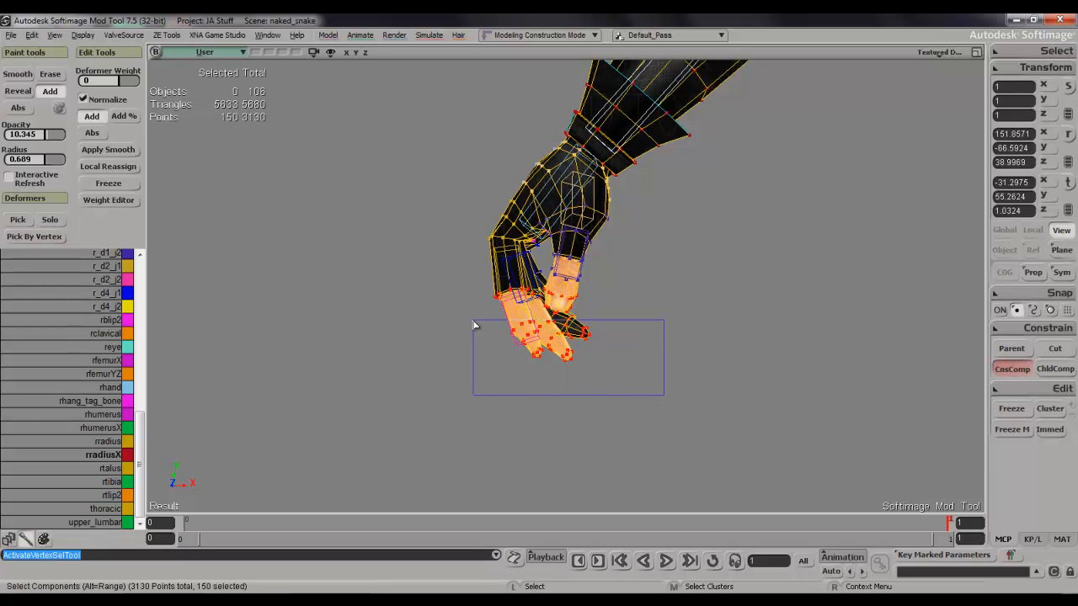
{"action": "left_click_drag", "start_coordinate": [474, 325], "coordinate": [471, 324]}
{"action": "left_click_drag", "start_coordinate": [436, 293], "coordinate": [430, 291]}
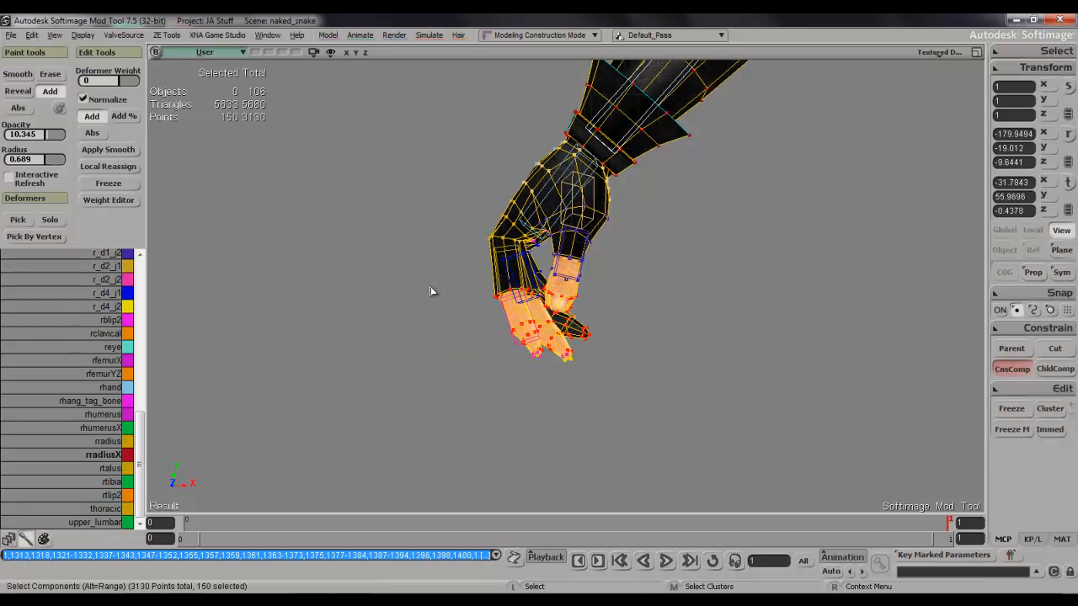
{"action": "key", "text": "shift+plus"}
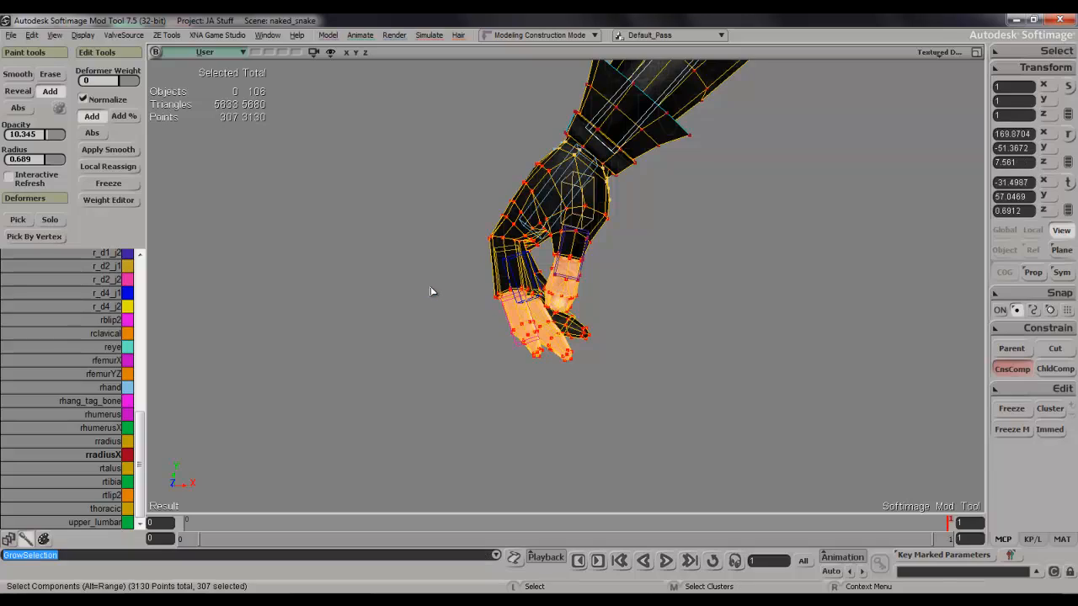
{"action": "key", "text": "s"}
{"action": "right_click_drag", "start_coordinate": [494, 255], "coordinate": [505, 293]}
{"action": "left_click", "coordinate": [505, 293], "text": "shift"}
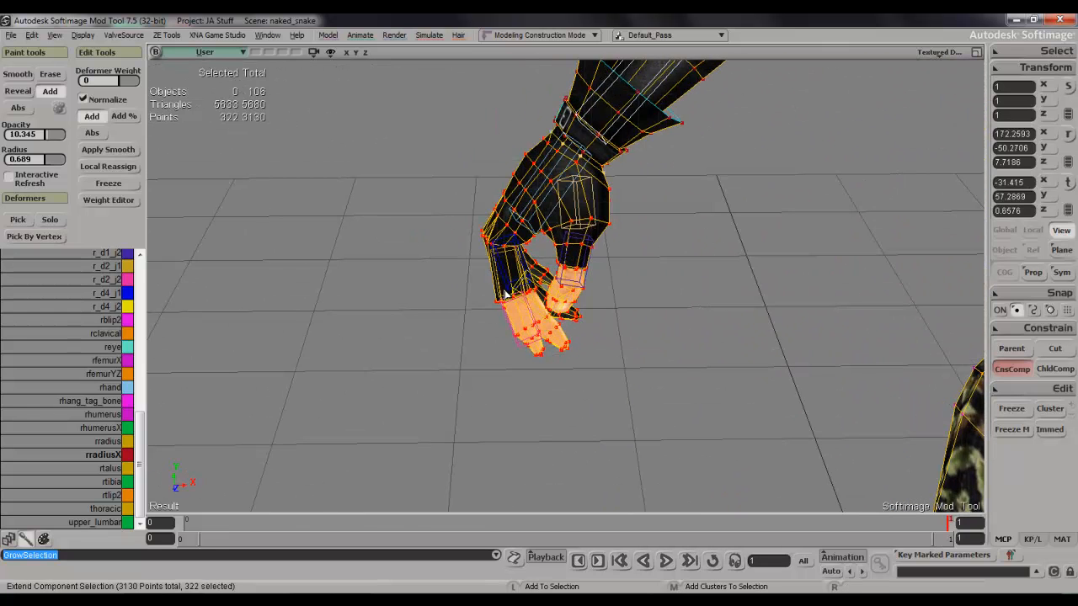
{"action": "left_click", "coordinate": [573, 261], "text": "shift"}
{"action": "key", "text": "s"}
{"action": "right_click_drag", "start_coordinate": [626, 234], "coordinate": [563, 190]}
{"action": "scroll", "coordinate": [563, 190], "scroll_direction": "up", "scroll_amount": 4}
{"action": "key", "text": "s"}
{"action": "right_click_drag", "start_coordinate": [625, 141], "coordinate": [682, 303]}
{"action": "scroll", "coordinate": [683, 304], "scroll_direction": "down", "scroll_amount": 3}
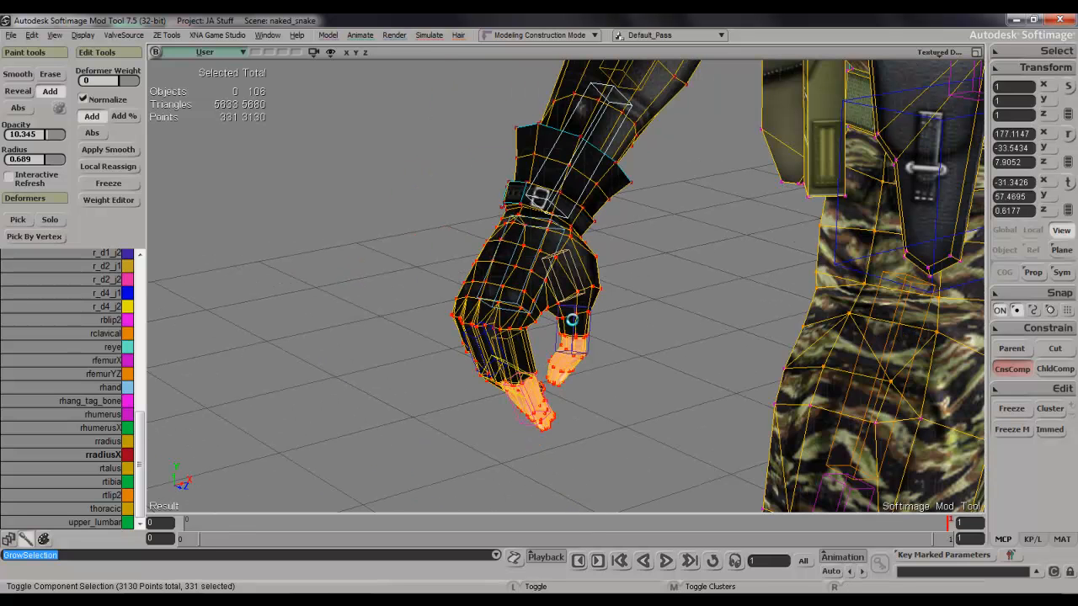
Set the selected hand points to 100 absolute rhand weight in the Weight Editor and close the editor.
{"action": "key", "text": "ctrl+e"}
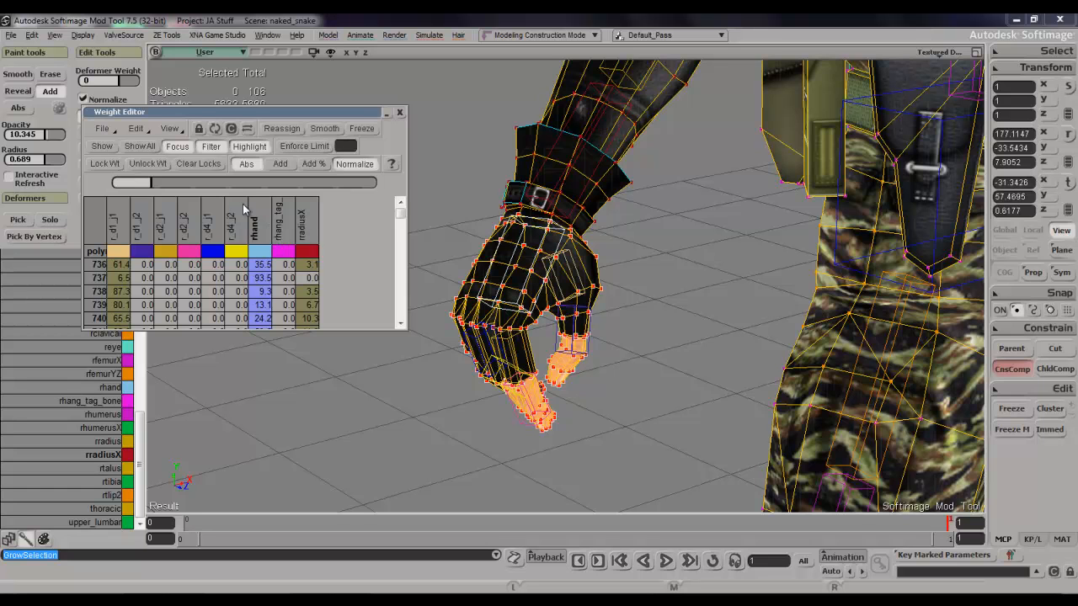
{"action": "mouse_move", "coordinate": [401, 216]}
{"action": "left_mouse_down"}
{"action": "mouse_move", "coordinate": [402, 228]}
{"action": "mouse_move", "coordinate": [405, 200]}
{"action": "left_mouse_up"}
{"action": "left_click_drag", "start_coordinate": [170, 187], "coordinate": [396, 191]}
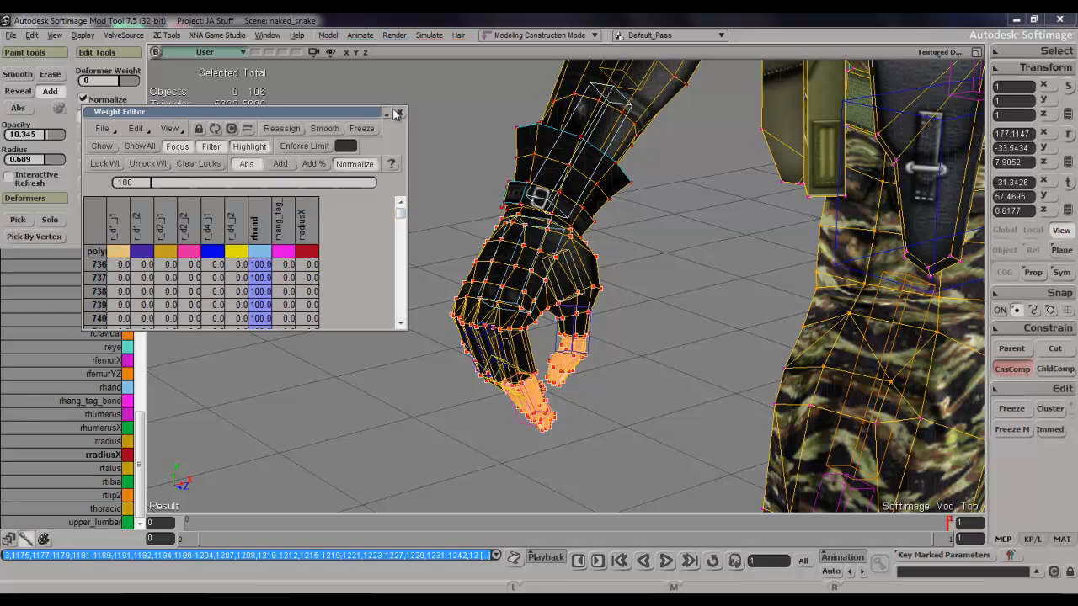
{"action": "left_click", "coordinate": [400, 112]}
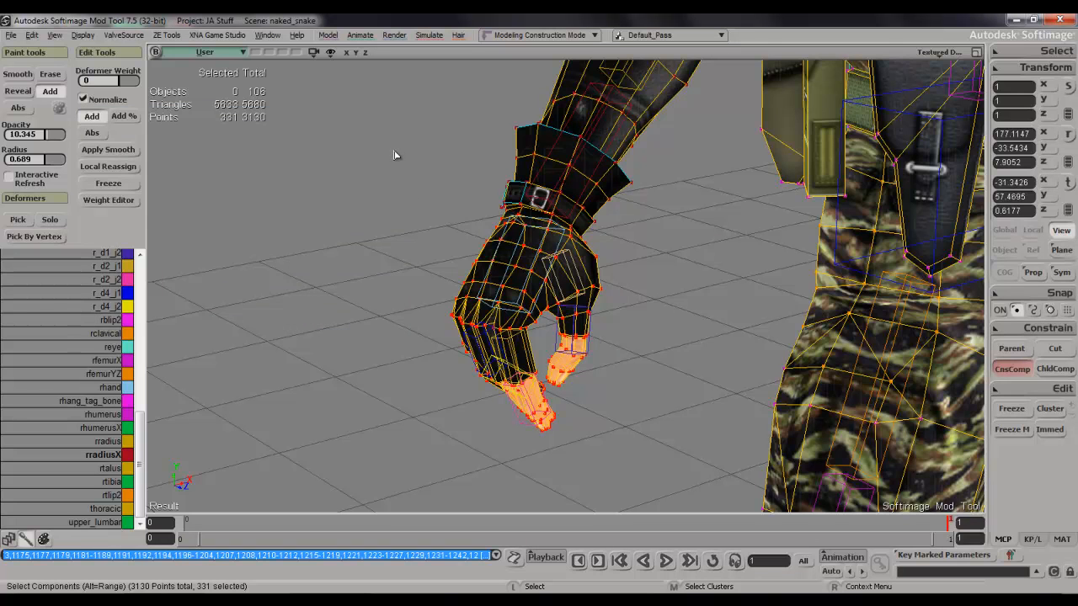
Pick the rhand bone, open the scene Explorer and expand the bones group to its right-side bones.
{"action": "left_click", "coordinate": [404, 261]}
{"action": "key", "text": "s"}
{"action": "mouse_move", "coordinate": [404, 261]}
{"action": "right_mouse_down"}
{"action": "mouse_move", "coordinate": [430, 214]}
{"action": "mouse_move", "coordinate": [392, 255]}
{"action": "right_mouse_up"}
{"action": "key", "text": "space"}
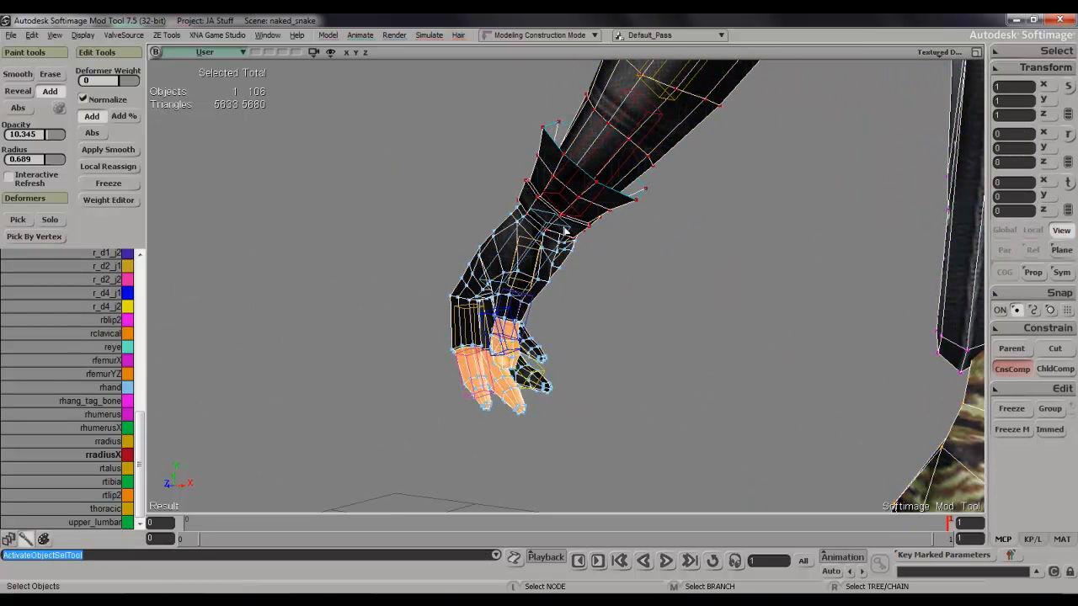
{"action": "left_click", "coordinate": [565, 230]}
{"action": "key", "text": "8"}
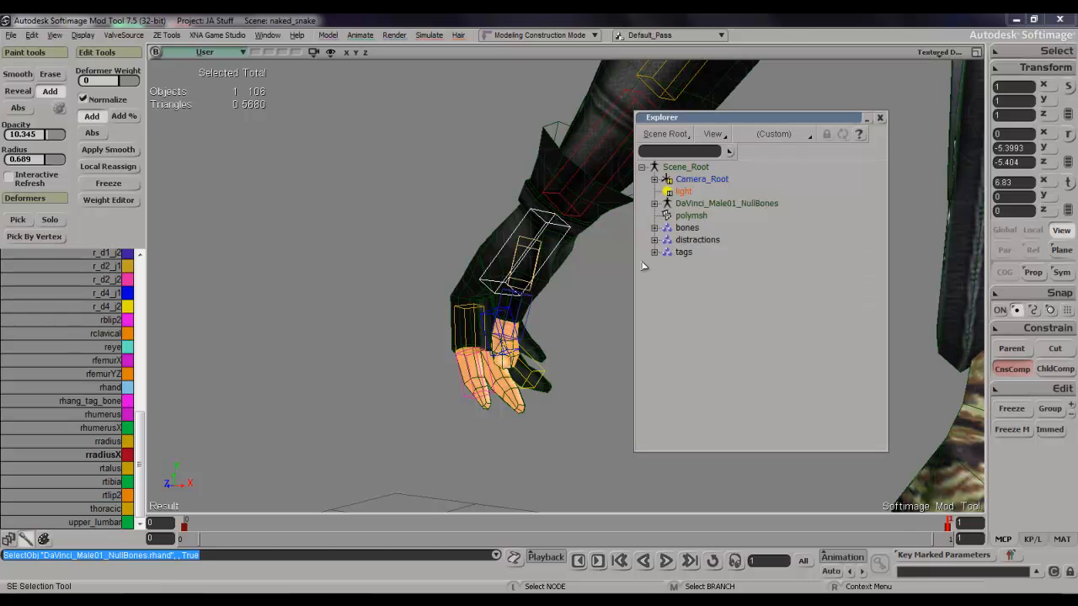
{"action": "left_click", "coordinate": [655, 229]}
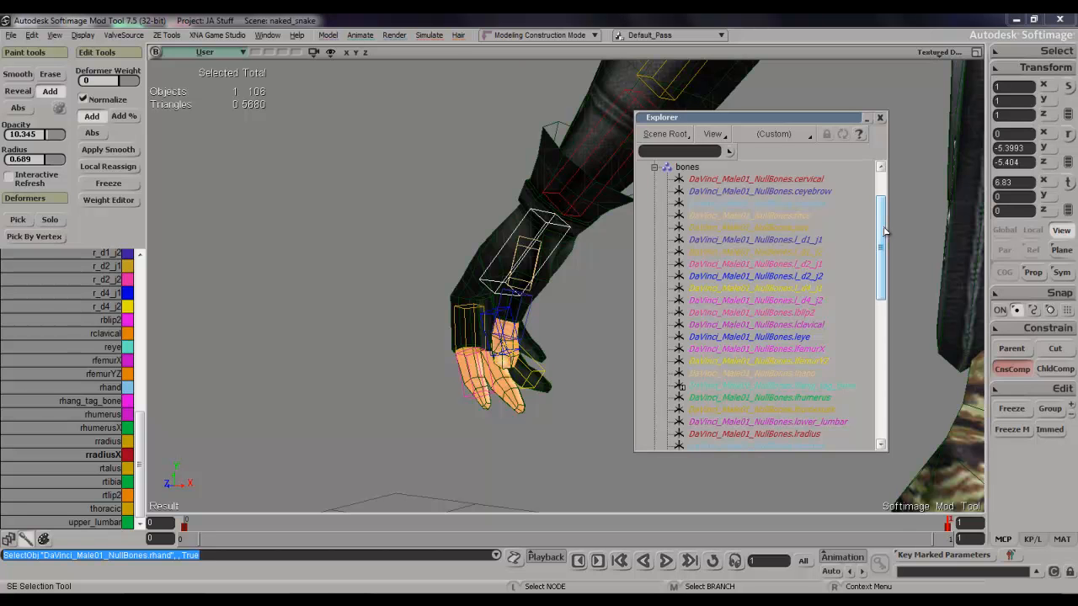
{"action": "left_click_drag", "start_coordinate": [884, 230], "coordinate": [859, 406]}
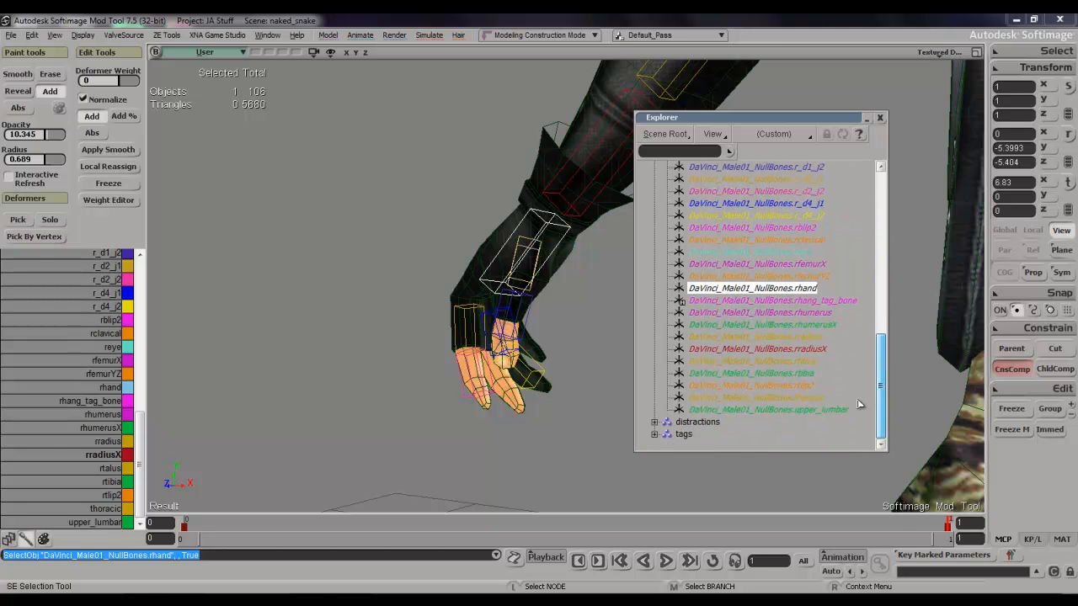
Remove rhang_tag_bone, lhang_tag_bone and Motion from the bones group, collapse the group and close the Explorer.
{"action": "left_click", "coordinate": [852, 300]}
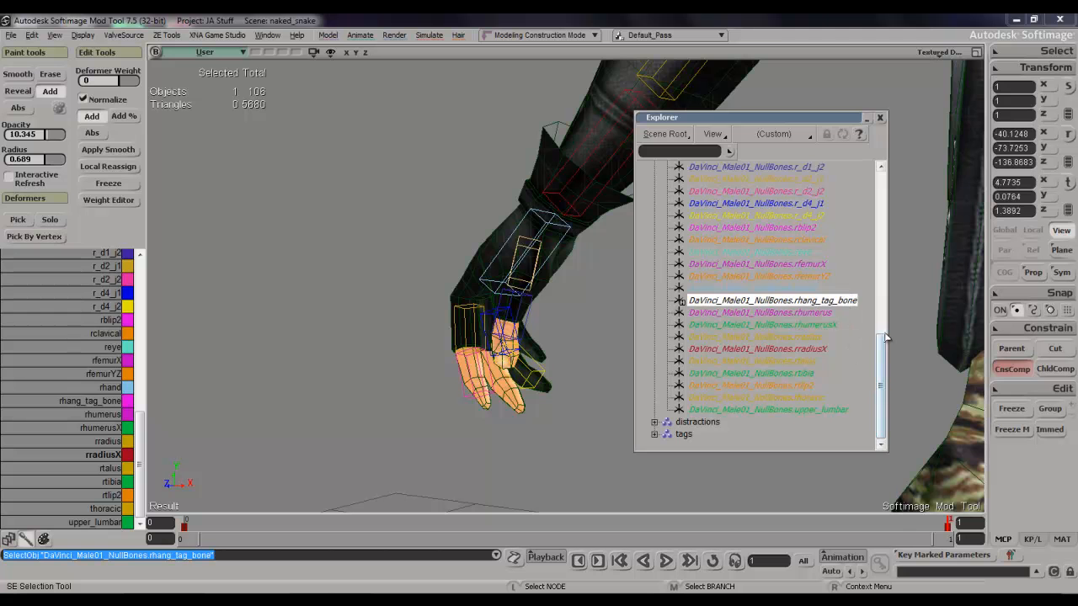
{"action": "left_click_drag", "start_coordinate": [884, 352], "coordinate": [884, 278]}
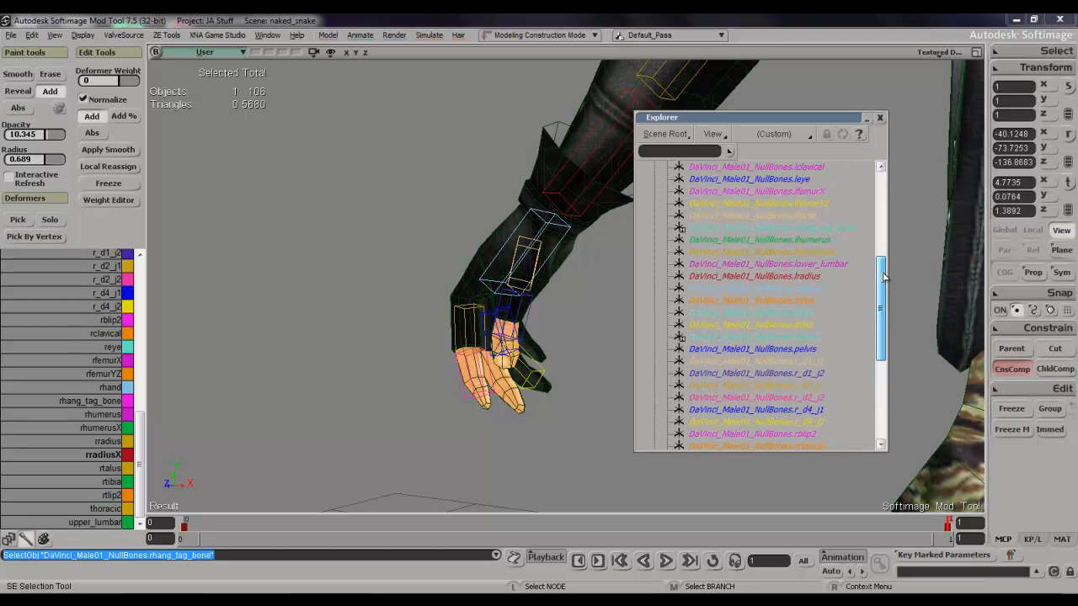
{"action": "left_click", "coordinate": [847, 227], "text": "ctrl"}
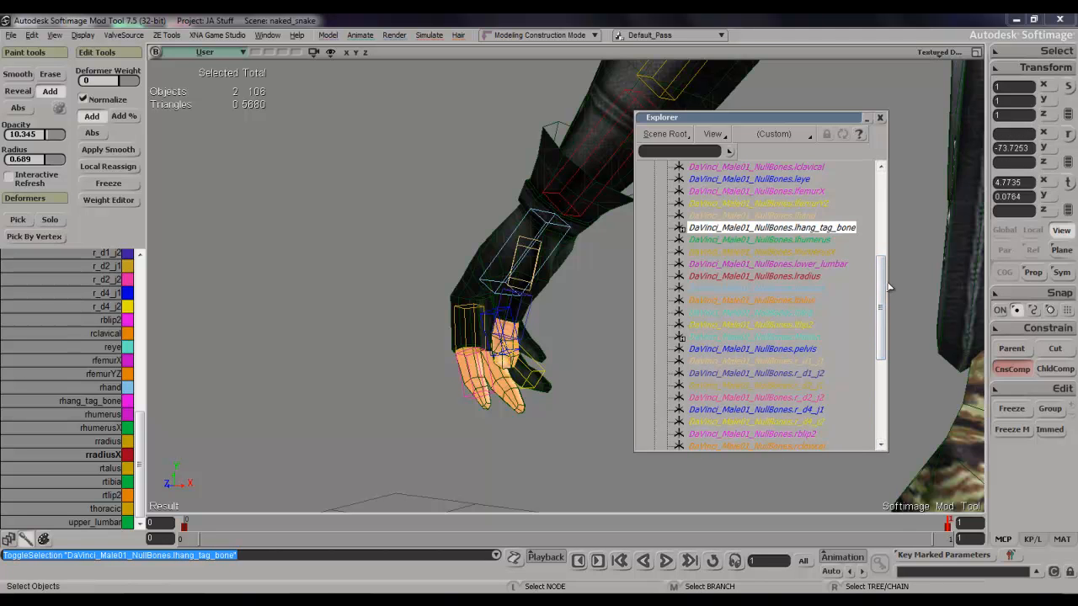
{"action": "left_click_drag", "start_coordinate": [881, 293], "coordinate": [878, 302]}
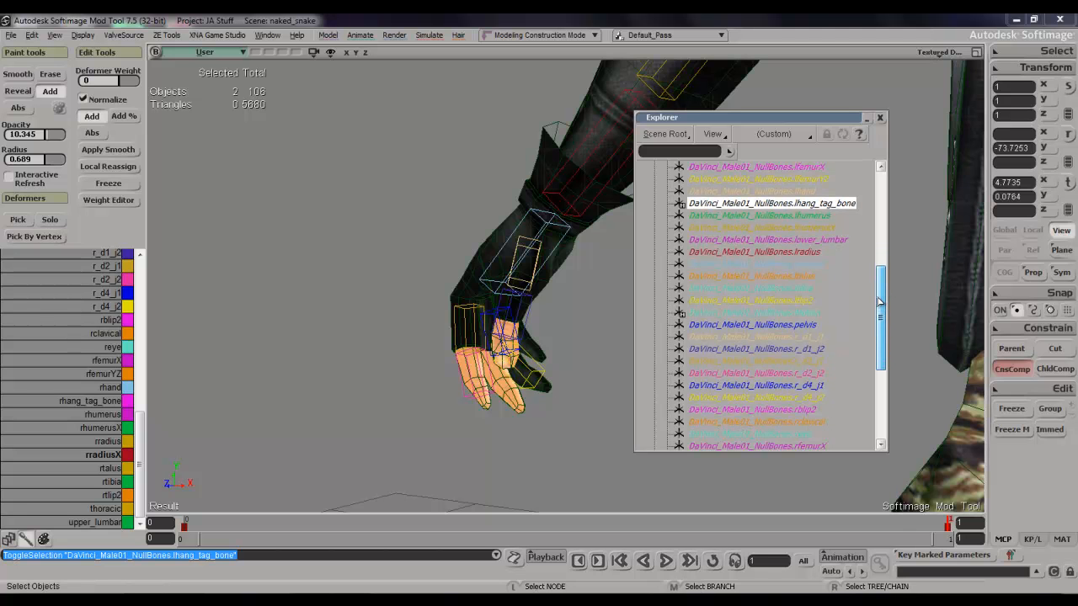
{"action": "left_click", "coordinate": [809, 314], "text": "ctrl"}
{"action": "right_click", "coordinate": [808, 314]}
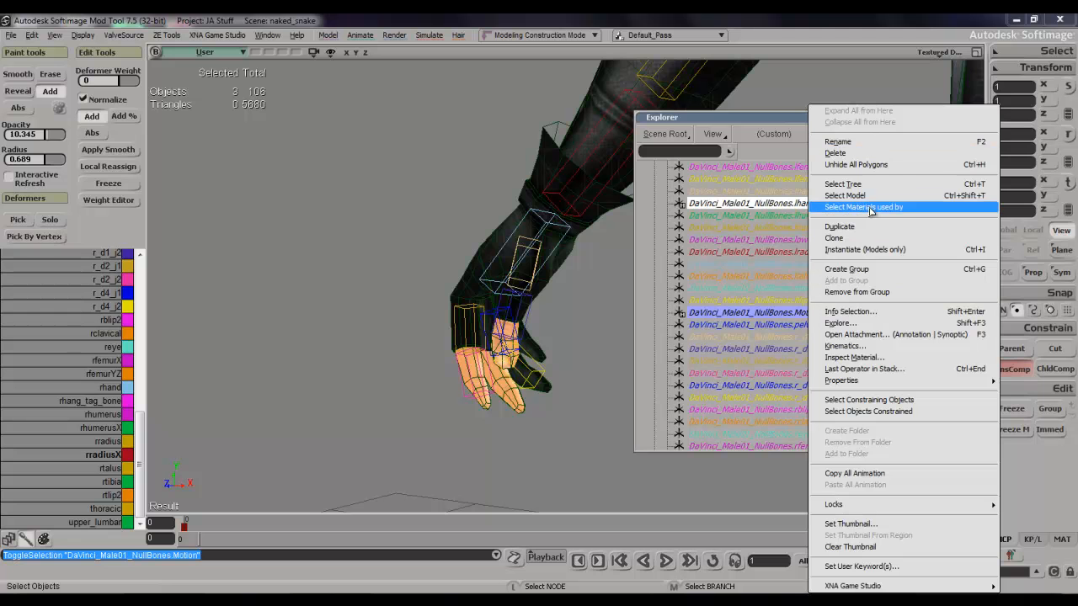
{"action": "left_click", "coordinate": [870, 293]}
{"action": "left_click_drag", "start_coordinate": [875, 290], "coordinate": [887, 156]}
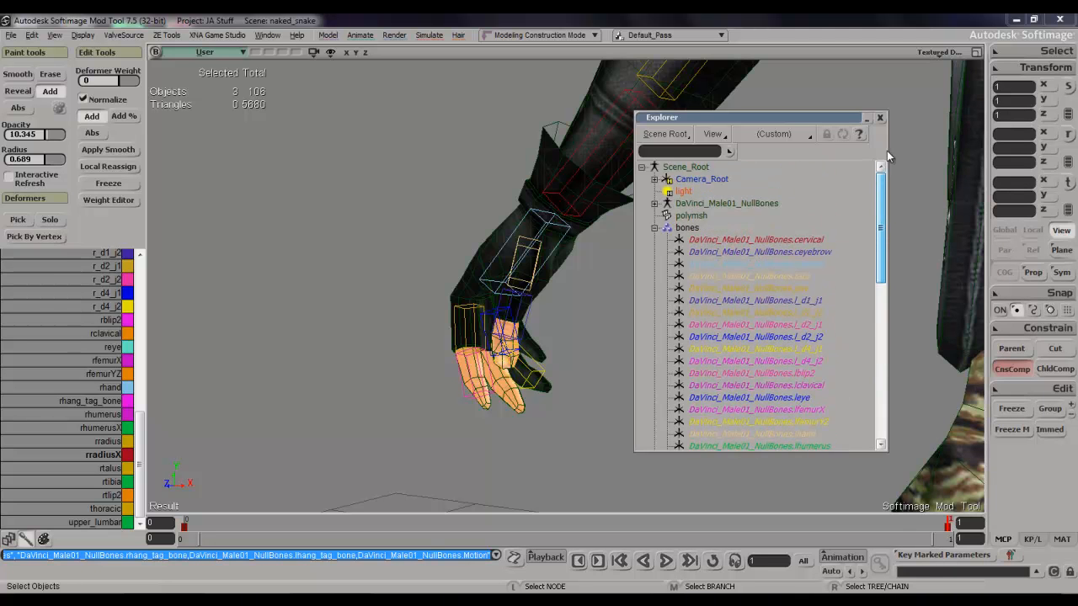
{"action": "left_click", "coordinate": [653, 229]}
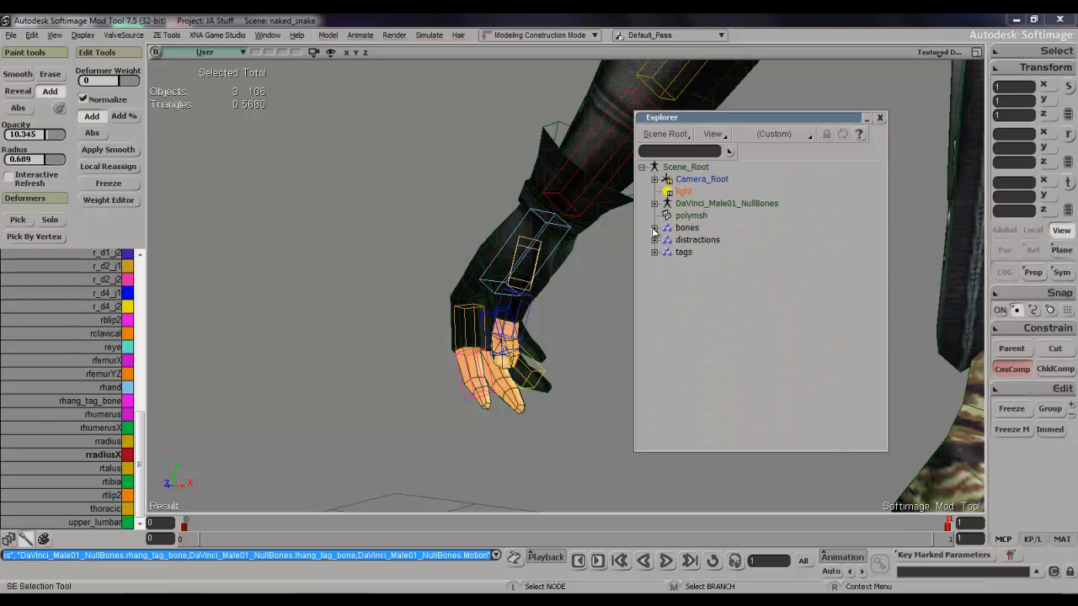
{"action": "left_click", "coordinate": [881, 118]}
Reselect the character mesh and inspect the fingers and thumb of the right hand.
{"action": "key", "text": "s"}
{"action": "right_click_drag", "start_coordinate": [584, 238], "coordinate": [662, 261]}
{"action": "key", "text": "space"}
{"action": "left_click", "coordinate": [469, 289]}
{"action": "scroll", "coordinate": [590, 291], "scroll_direction": "up", "scroll_amount": 4}
{"action": "scroll", "coordinate": [590, 291], "scroll_direction": "down", "scroll_amount": 4}
{"action": "key", "text": "s"}
{"action": "right_click_drag", "start_coordinate": [593, 289], "coordinate": [679, 239]}
{"action": "key", "text": "s"}
{"action": "scroll", "coordinate": [671, 296], "scroll_direction": "up", "scroll_amount": 4}
{"action": "key", "text": "s"}
{"action": "right_click_drag", "start_coordinate": [672, 295], "coordinate": [594, 265]}
{"action": "key", "text": "s"}
{"action": "key", "text": "s"}
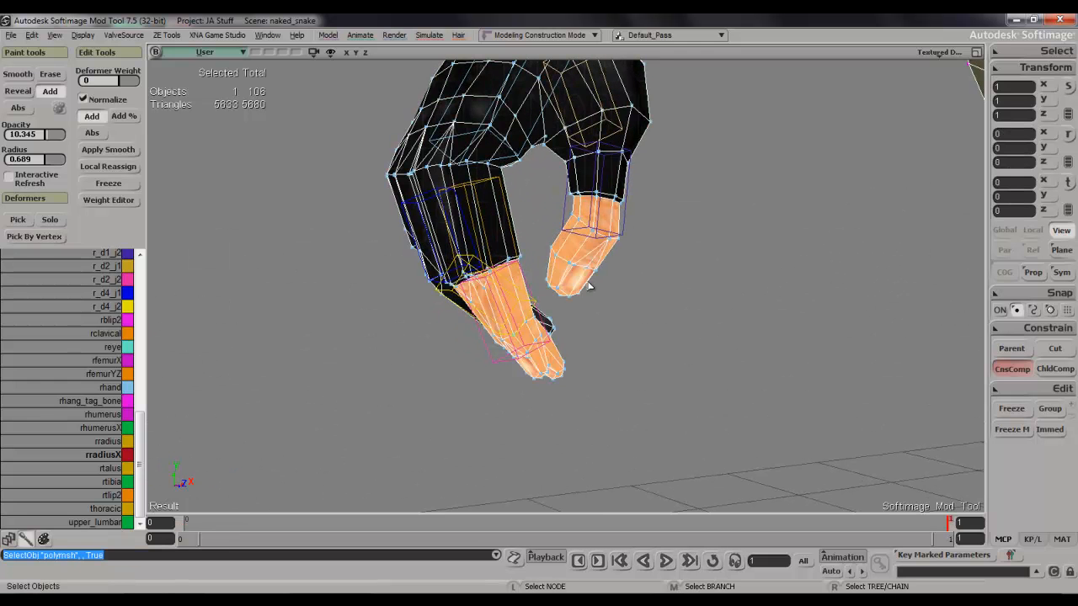
Box-select the right thumb's tip points and grow the selection over the whole thumb.
{"action": "key", "text": "t"}
{"action": "left_click_drag", "start_coordinate": [592, 321], "coordinate": [578, 317]}
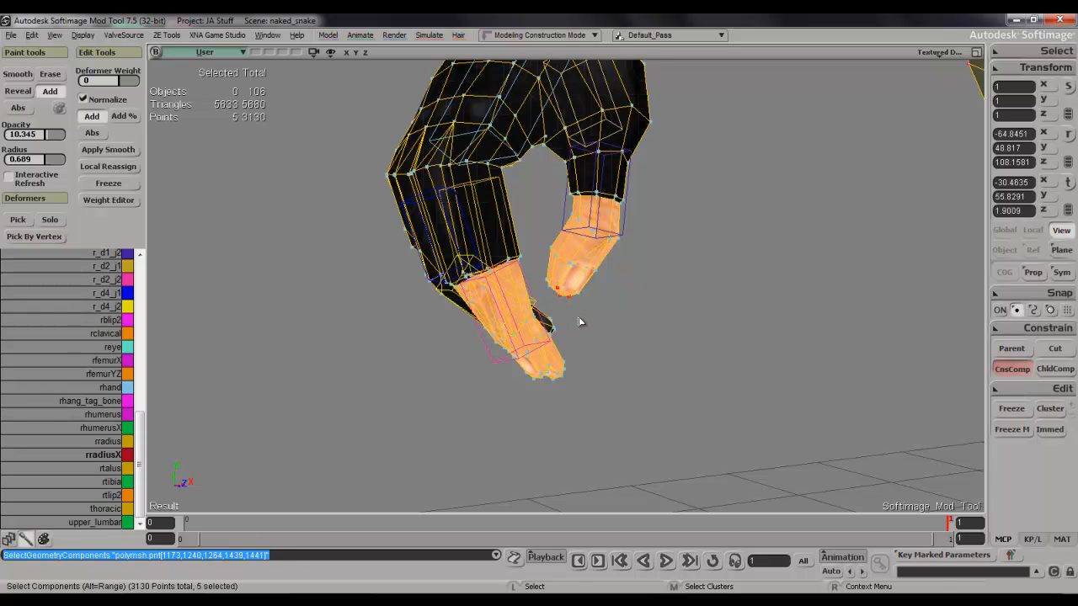
{"action": "key", "text": "shift+equal"}
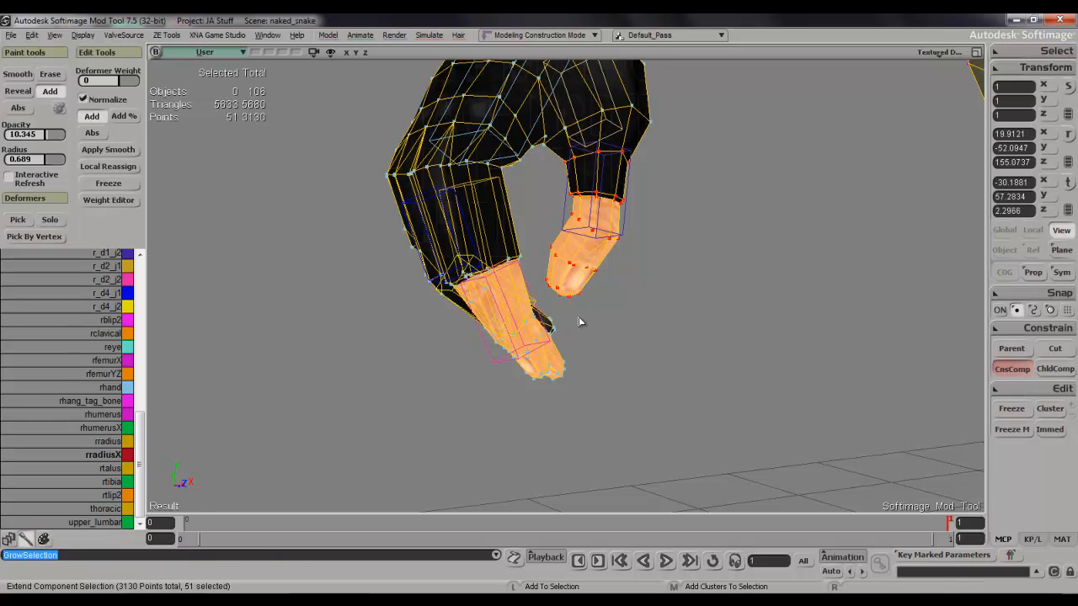
{"action": "key", "text": "s"}
{"action": "left_click_drag", "start_coordinate": [672, 220], "coordinate": [656, 355]}
{"action": "right_click_drag", "start_coordinate": [656, 356], "coordinate": [386, 370]}
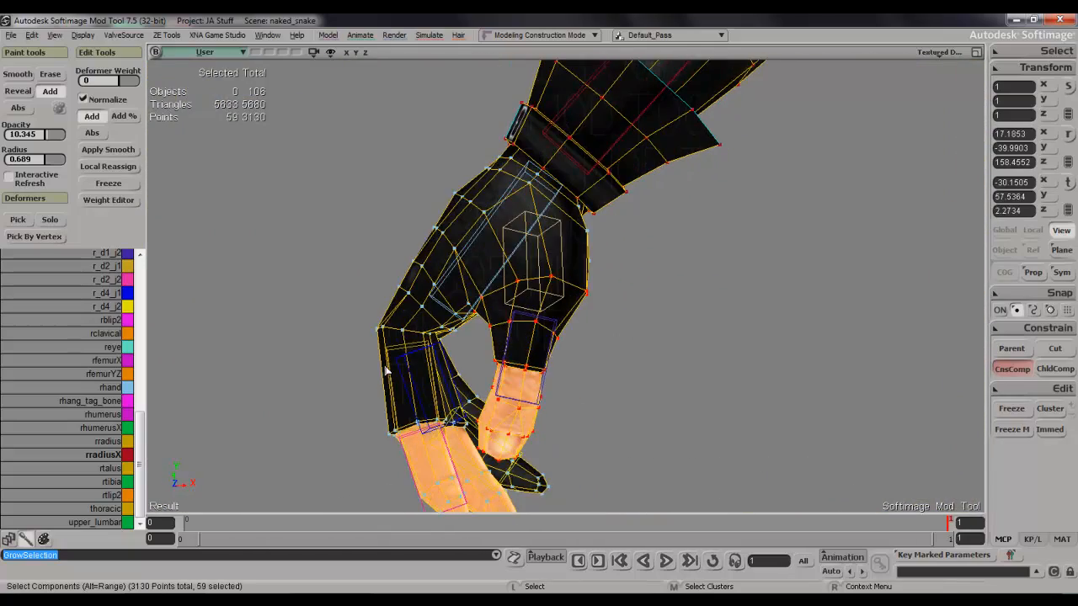
Pick the r_d1_j1 deformer and assign the selected right thumb points 100 percent to it in the Weight Editor.
{"action": "left_click_drag", "start_coordinate": [141, 419], "coordinate": [140, 391]}
{"action": "left_click", "coordinate": [111, 307]}
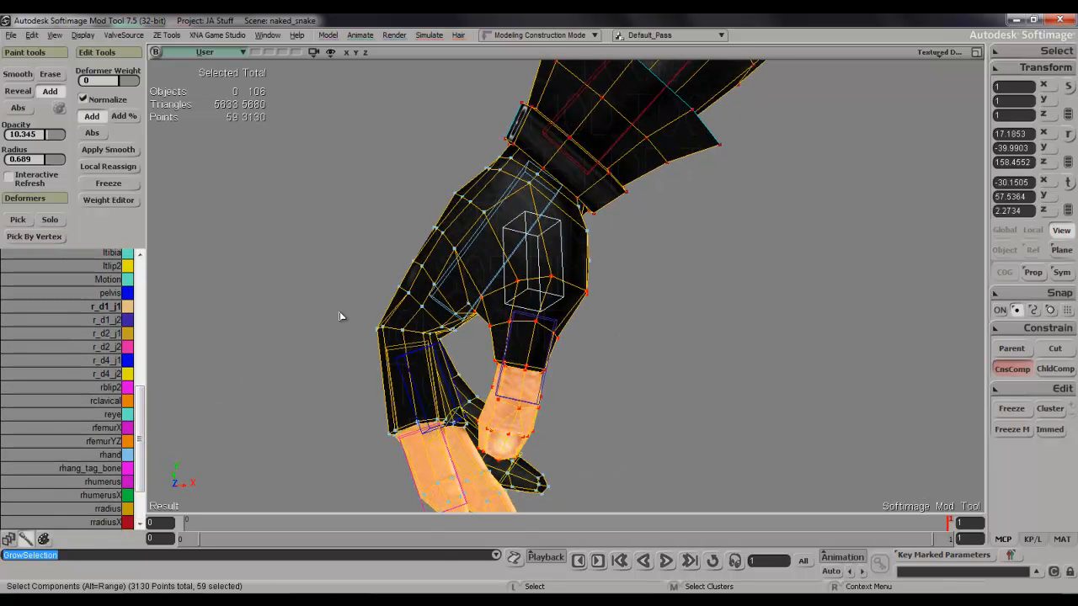
{"action": "key", "text": "w"}
{"action": "left_click", "coordinate": [522, 371]}
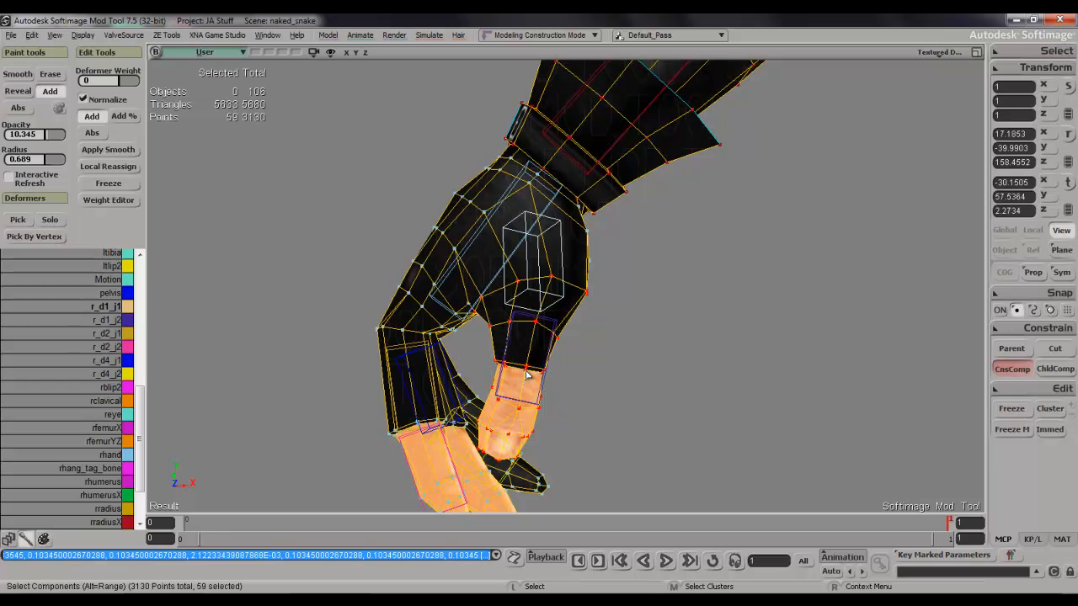
{"action": "key", "text": "ctrl+e"}
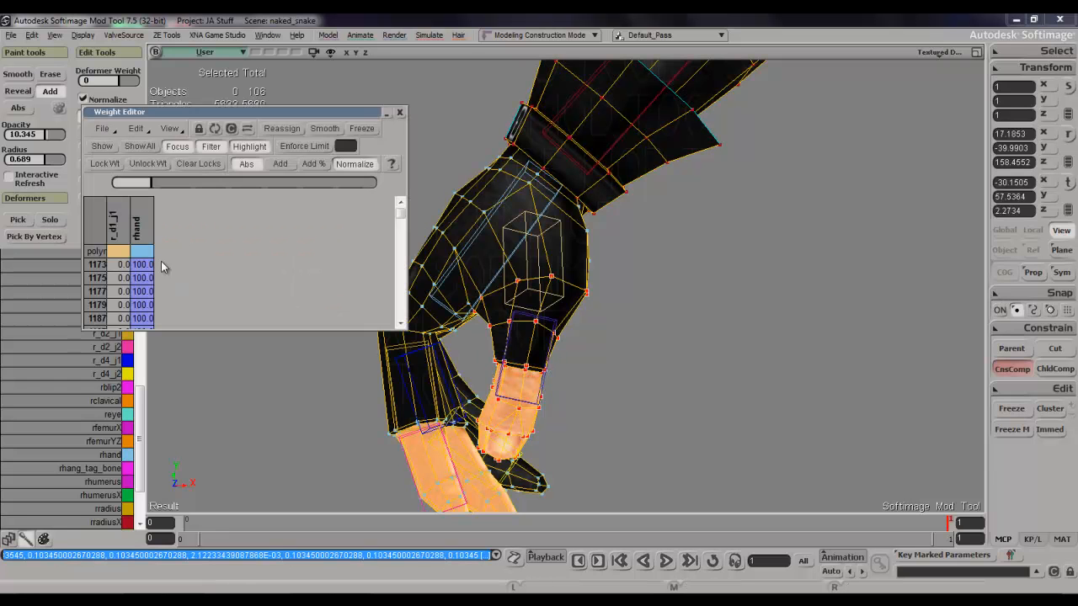
{"action": "left_click", "coordinate": [127, 224]}
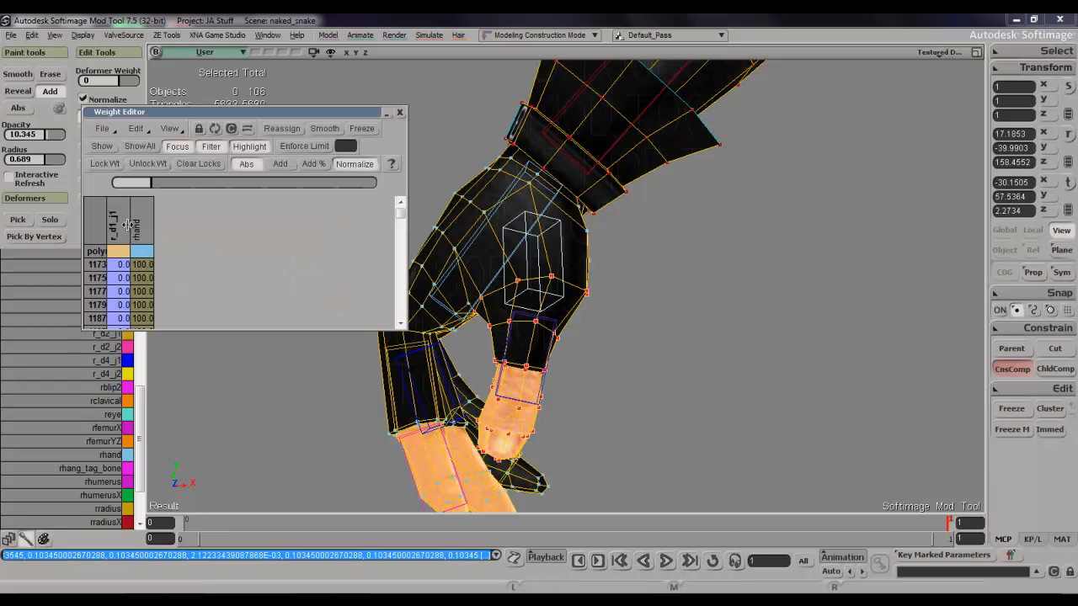
{"action": "left_click", "coordinate": [262, 183]}
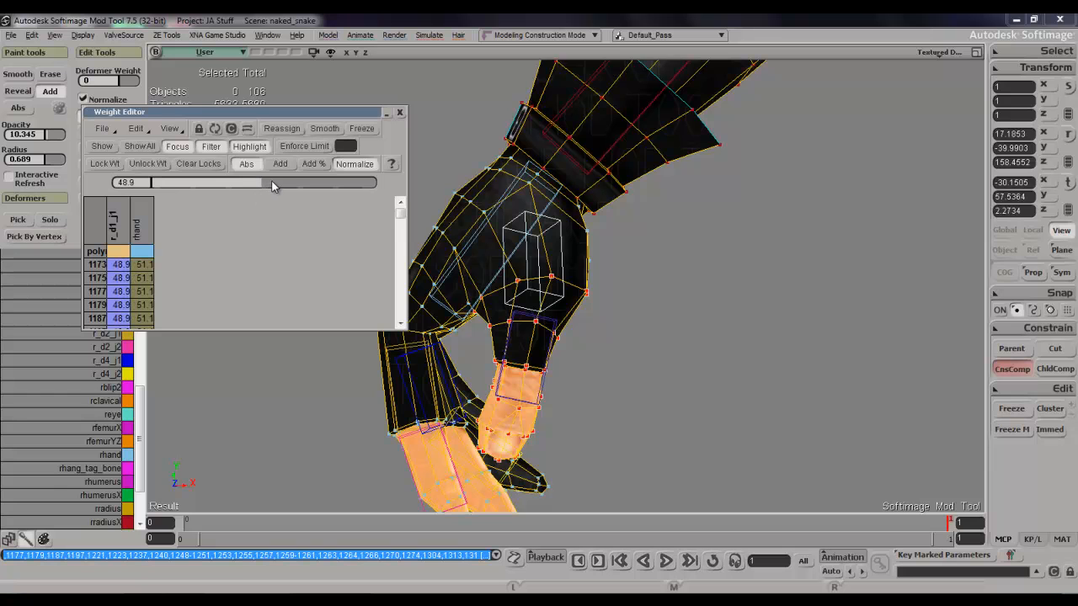
{"action": "left_click_drag", "start_coordinate": [273, 185], "coordinate": [374, 184]}
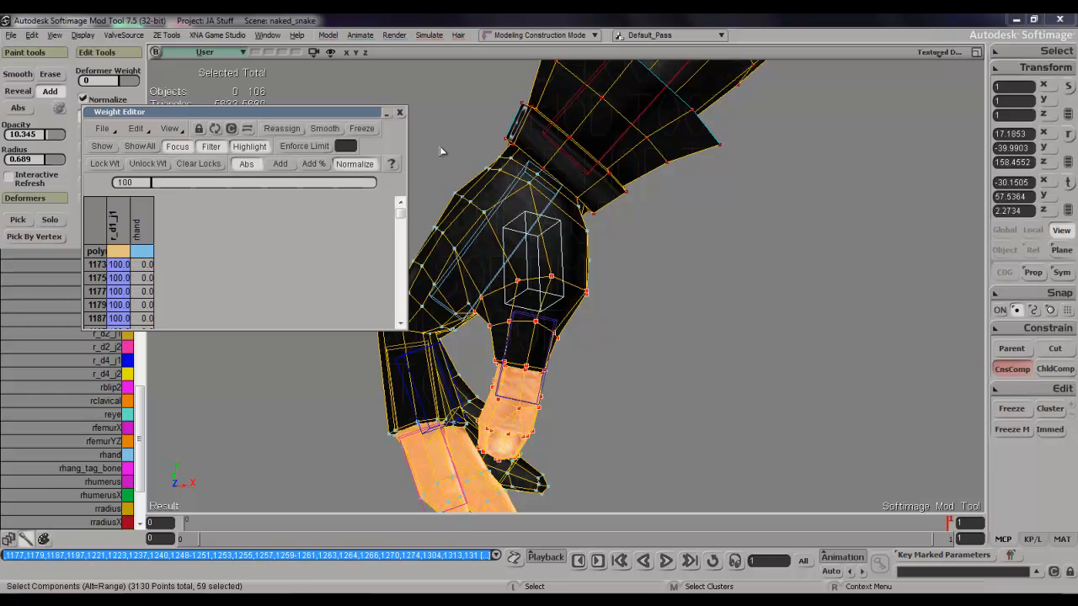
{"action": "left_click", "coordinate": [400, 113]}
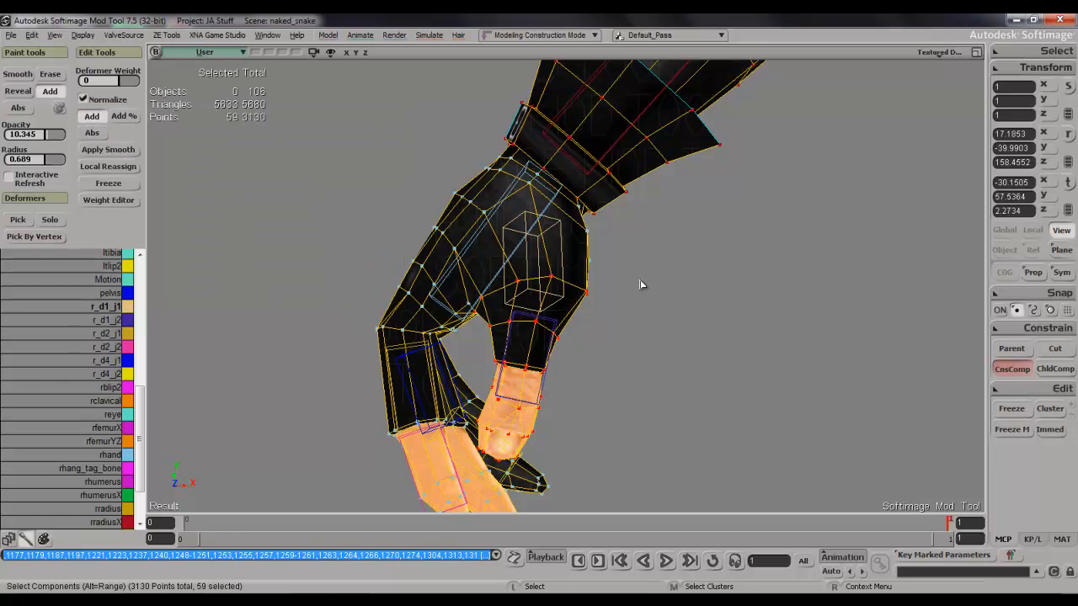
Select the r_d1_j1 thumb bone and rotate it about -57 degrees around its Z axis to test the thumb's deformation.
{"action": "key", "text": "space"}
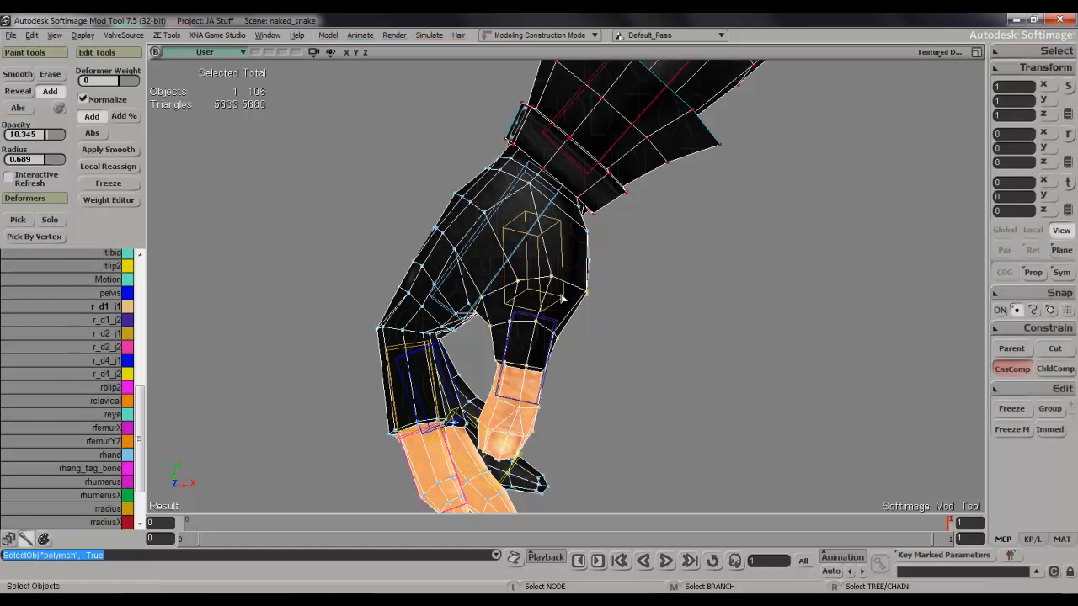
{"action": "left_click", "coordinate": [561, 301]}
{"action": "key", "text": "s"}
{"action": "right_click_drag", "start_coordinate": [623, 315], "coordinate": [658, 315]}
{"action": "key", "text": "c"}
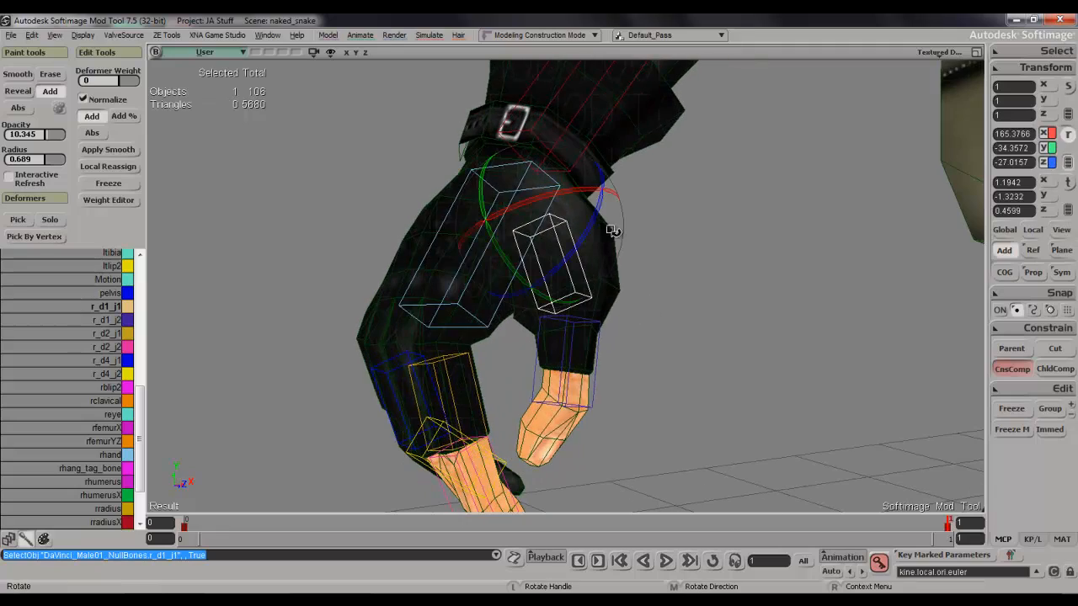
{"action": "left_click_drag", "start_coordinate": [592, 228], "coordinate": [612, 185]}
{"action": "key", "text": "s"}
{"action": "right_click_drag", "start_coordinate": [612, 185], "coordinate": [476, 101]}
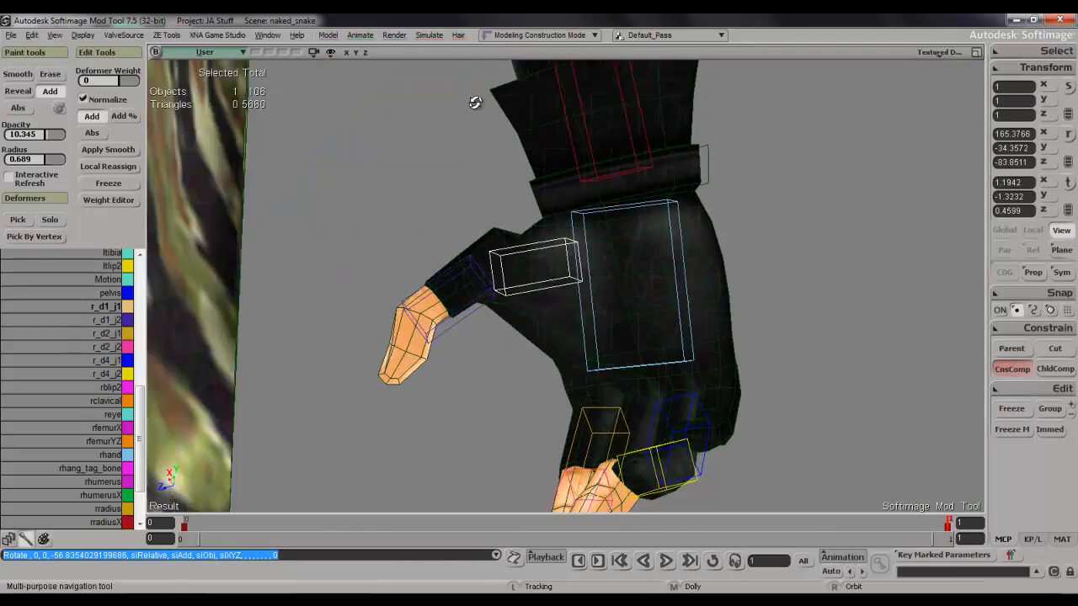
{"action": "middle_click_drag", "start_coordinate": [477, 101], "coordinate": [467, 216]}
Examine the bent thumb's base, reselect the character mesh and pick rhand as the deformer to paint.
{"action": "key", "text": "space"}
{"action": "key", "text": "s"}
{"action": "left_click_drag", "start_coordinate": [468, 216], "coordinate": [514, 229]}
{"action": "right_click_drag", "start_coordinate": [538, 221], "coordinate": [475, 316]}
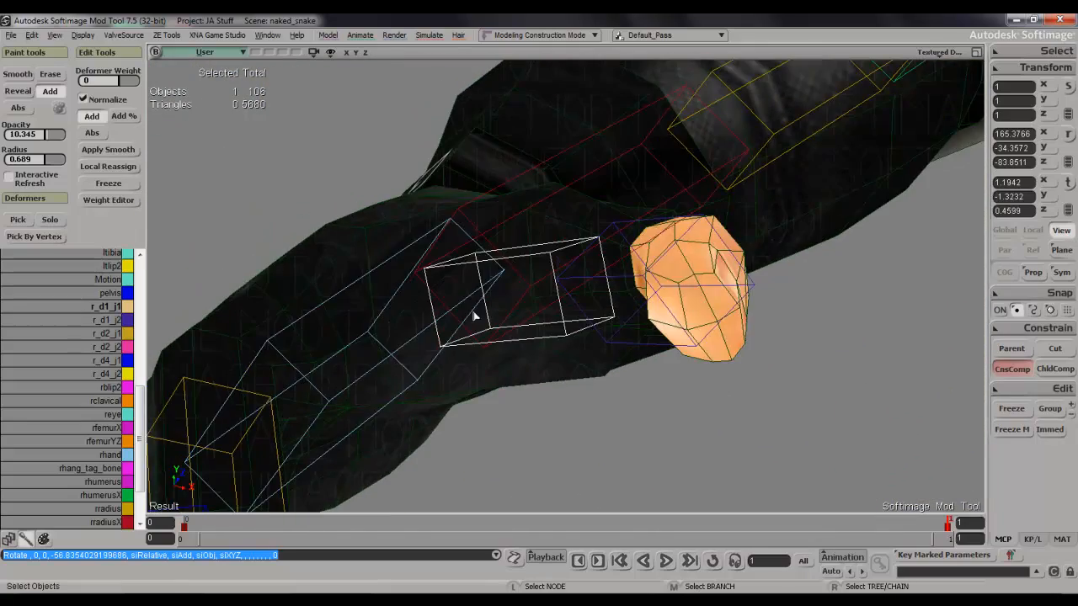
{"action": "left_click", "coordinate": [493, 272]}
{"action": "key", "text": "s"}
{"action": "right_click_drag", "start_coordinate": [397, 207], "coordinate": [387, 297]}
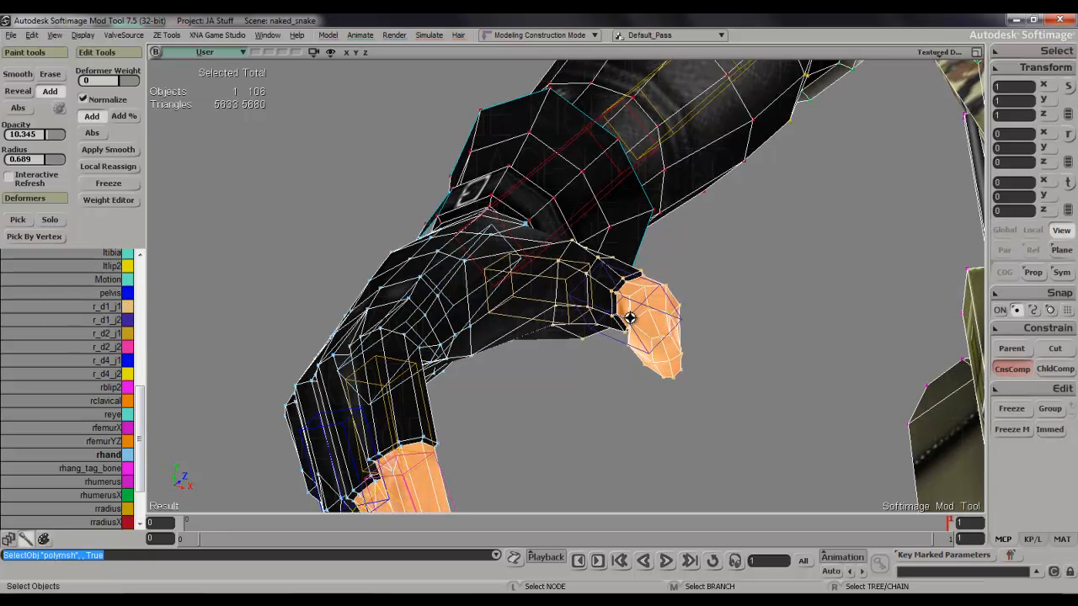
Reduce the paint brush radius to 0.282 and paint rhand weight where the thumb base meets the hand.
{"action": "key", "text": "s"}
{"action": "right_click_drag", "start_coordinate": [630, 317], "coordinate": [632, 281]}
{"action": "key", "text": "w"}
{"action": "middle_click_drag", "start_coordinate": [556, 249], "coordinate": [556, 253]}
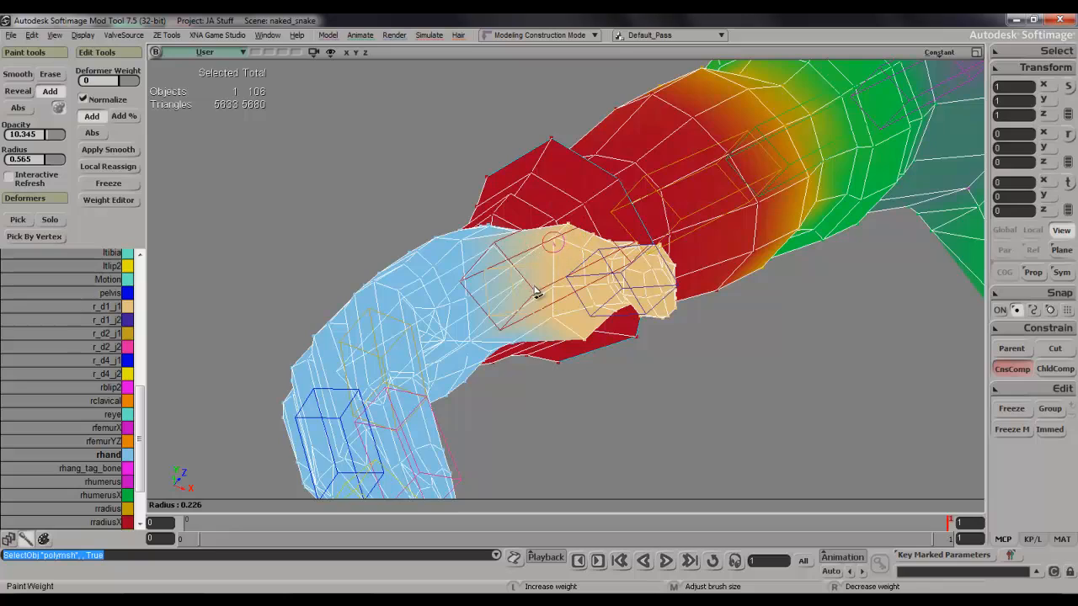
{"action": "middle_click_drag", "start_coordinate": [536, 291], "coordinate": [556, 248]}
{"action": "mouse_move", "coordinate": [551, 337]}
{"action": "left_mouse_down"}
{"action": "mouse_move", "coordinate": [554, 274]}
{"action": "mouse_move", "coordinate": [548, 323]}
{"action": "left_mouse_up"}
{"action": "key", "text": "s"}
{"action": "mouse_move", "coordinate": [548, 324]}
{"action": "right_mouse_down"}
{"action": "mouse_move", "coordinate": [505, 226]}
{"action": "mouse_move", "coordinate": [413, 256]}
{"action": "mouse_move", "coordinate": [463, 344]}
{"action": "right_mouse_up"}
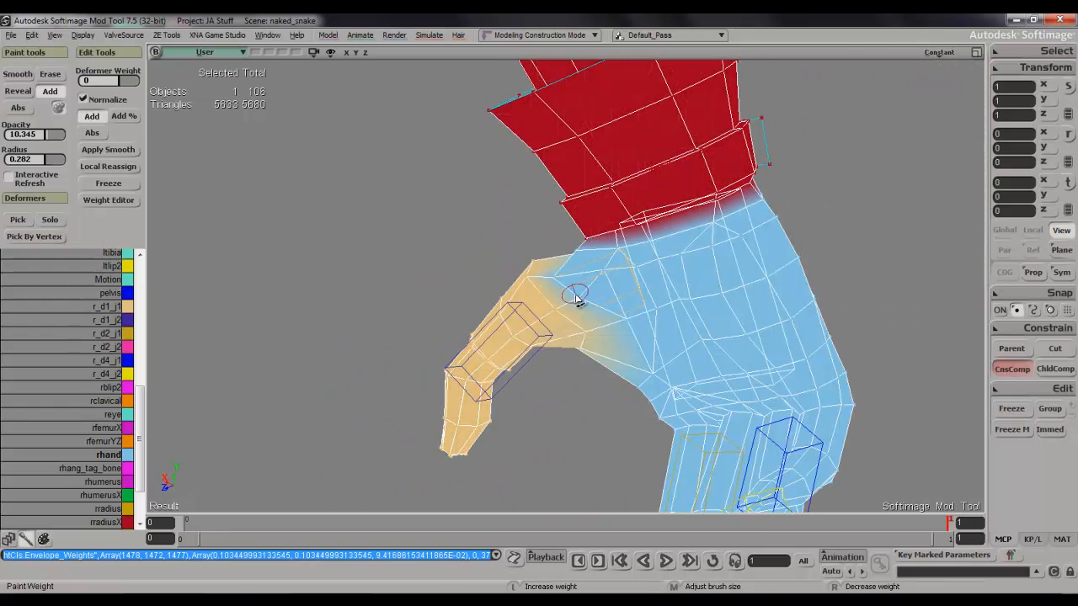
{"action": "left_click_drag", "start_coordinate": [576, 300], "coordinate": [564, 280]}
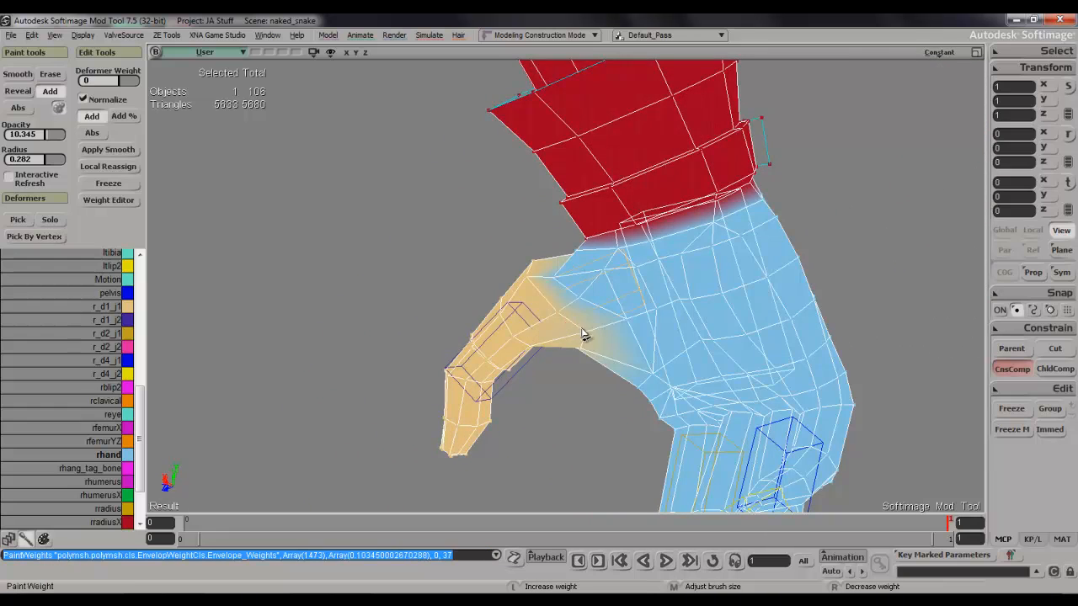
Paint more rhand weight on the wrist side and outer edge of the thumb base.
{"action": "key", "text": "s"}
{"action": "mouse_move", "coordinate": [599, 346]}
{"action": "right_mouse_down"}
{"action": "mouse_move", "coordinate": [652, 353]}
{"action": "mouse_move", "coordinate": [654, 409]}
{"action": "mouse_move", "coordinate": [612, 344]}
{"action": "right_mouse_up"}
{"action": "key", "text": "w"}
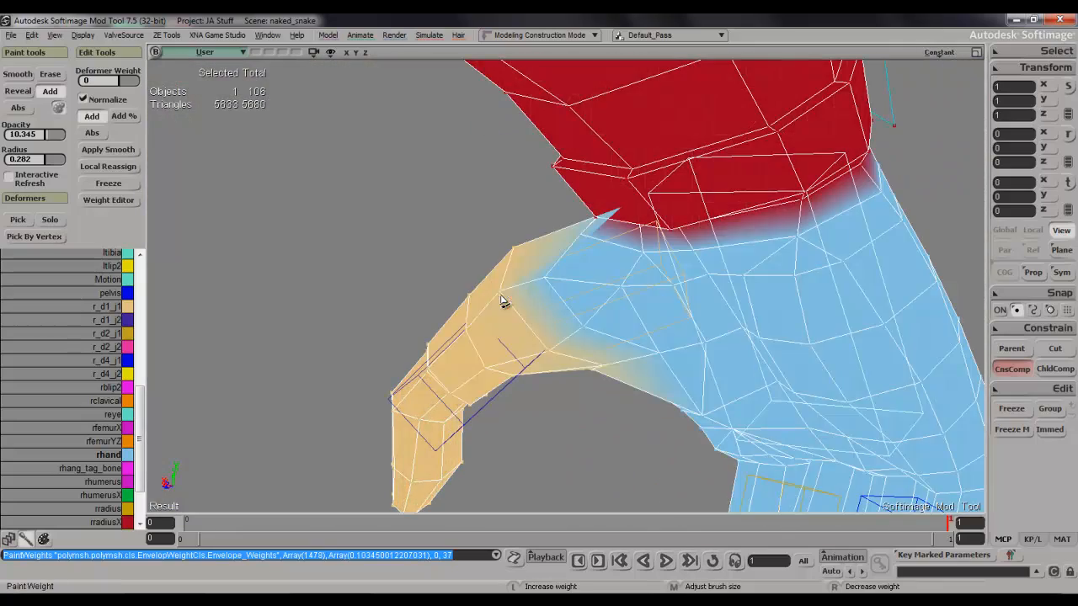
{"action": "left_click", "coordinate": [515, 255]}
{"action": "key", "text": "s"}
{"action": "mouse_move", "coordinate": [520, 274]}
{"action": "right_mouse_down"}
{"action": "mouse_move", "coordinate": [576, 233]}
{"action": "mouse_move", "coordinate": [547, 244]}
{"action": "mouse_move", "coordinate": [548, 285]}
{"action": "mouse_move", "coordinate": [551, 273]}
{"action": "mouse_move", "coordinate": [573, 306]}
{"action": "mouse_move", "coordinate": [631, 315]}
{"action": "mouse_move", "coordinate": [654, 277]}
{"action": "mouse_move", "coordinate": [667, 310]}
{"action": "mouse_move", "coordinate": [597, 289]}
{"action": "right_mouse_up"}
{"action": "key", "text": "w"}
{"action": "left_click", "coordinate": [536, 230]}
{"action": "key", "text": "s"}
{"action": "key", "text": "w"}
{"action": "key", "text": "s"}
{"action": "key", "text": "w"}
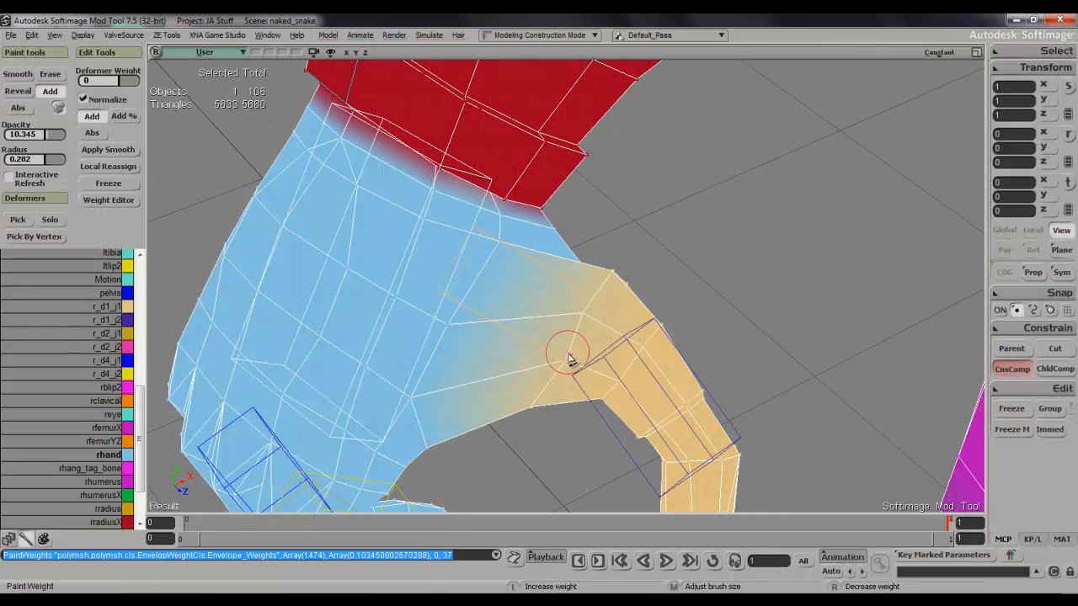
Blend rhand weight into the thumb base from the back and palm sides, checking it against the textured mesh.
{"action": "key", "text": "s"}
{"action": "mouse_move", "coordinate": [590, 368]}
{"action": "right_mouse_down"}
{"action": "mouse_move", "coordinate": [597, 204]}
{"action": "mouse_move", "coordinate": [580, 236]}
{"action": "right_mouse_up"}
{"action": "key", "text": "w"}
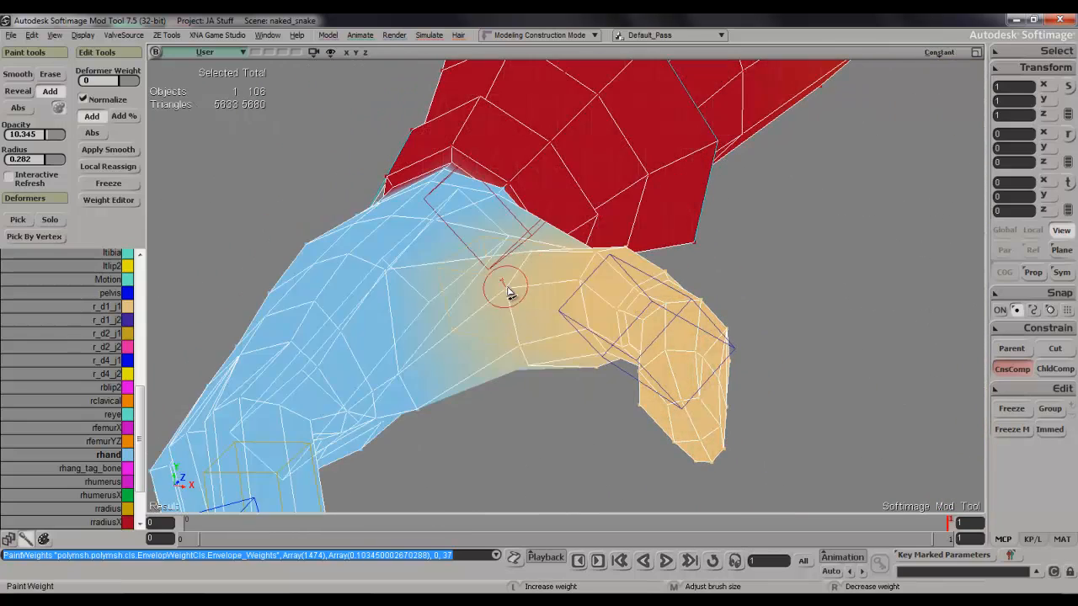
{"action": "key", "text": "s"}
{"action": "mouse_move", "coordinate": [518, 314]}
{"action": "right_mouse_down"}
{"action": "mouse_move", "coordinate": [542, 207]}
{"action": "mouse_move", "coordinate": [530, 169]}
{"action": "mouse_move", "coordinate": [526, 315]}
{"action": "mouse_move", "coordinate": [538, 233]}
{"action": "mouse_move", "coordinate": [551, 291]}
{"action": "mouse_move", "coordinate": [595, 293]}
{"action": "right_mouse_up"}
{"action": "key", "text": "w"}
{"action": "key", "text": "s"}
{"action": "key", "text": "w"}
{"action": "key", "text": "s"}
{"action": "mouse_move", "coordinate": [612, 384]}
{"action": "right_mouse_down"}
{"action": "mouse_move", "coordinate": [608, 210]}
{"action": "mouse_move", "coordinate": [523, 248]}
{"action": "mouse_move", "coordinate": [580, 168]}
{"action": "mouse_move", "coordinate": [693, 224]}
{"action": "mouse_move", "coordinate": [666, 368]}
{"action": "mouse_move", "coordinate": [732, 401]}
{"action": "mouse_move", "coordinate": [708, 396]}
{"action": "right_mouse_up"}
{"action": "key", "text": "w"}
{"action": "left_click", "coordinate": [514, 239]}
{"action": "key", "text": "s"}
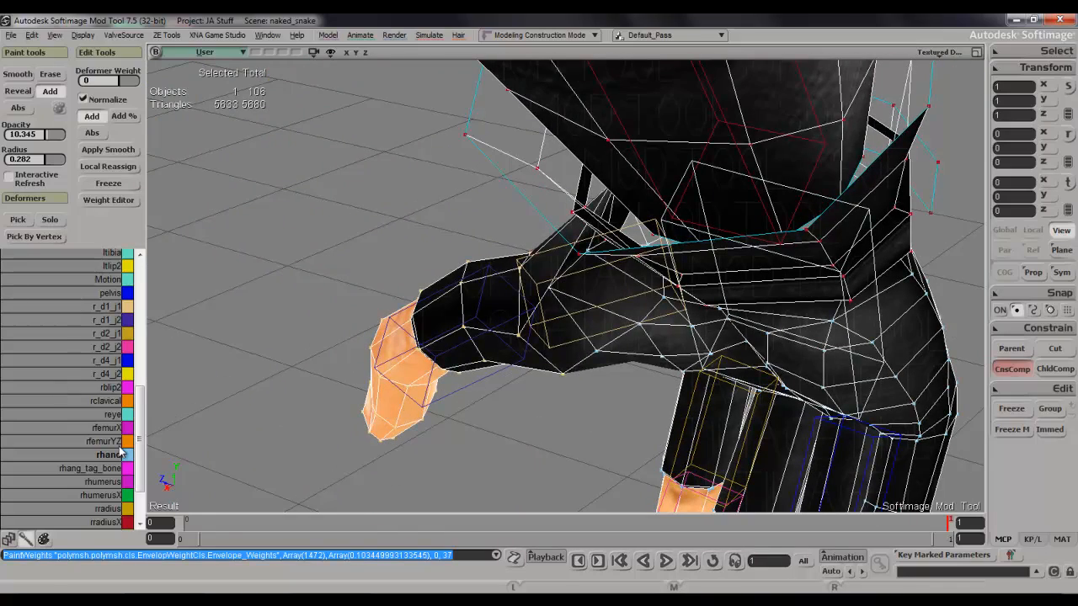
Pick the r_d1_j1 deformer and paint its weight onto the points at the base of the thumb.
{"action": "left_click", "coordinate": [114, 306]}
{"action": "key", "text": "s"}
{"action": "mouse_move", "coordinate": [531, 270]}
{"action": "right_mouse_down"}
{"action": "mouse_move", "coordinate": [548, 247]}
{"action": "mouse_move", "coordinate": [540, 214]}
{"action": "mouse_move", "coordinate": [562, 286]}
{"action": "mouse_move", "coordinate": [578, 192]}
{"action": "mouse_move", "coordinate": [614, 303]}
{"action": "mouse_move", "coordinate": [524, 204]}
{"action": "right_mouse_up"}
{"action": "key", "text": "s"}
{"action": "left_click_drag", "start_coordinate": [523, 181], "coordinate": [531, 184]}
{"action": "key", "text": "s"}
{"action": "mouse_move", "coordinate": [533, 184]}
{"action": "right_mouse_down"}
{"action": "mouse_move", "coordinate": [621, 167]}
{"action": "mouse_move", "coordinate": [615, 254]}
{"action": "mouse_move", "coordinate": [523, 178]}
{"action": "right_mouse_up"}
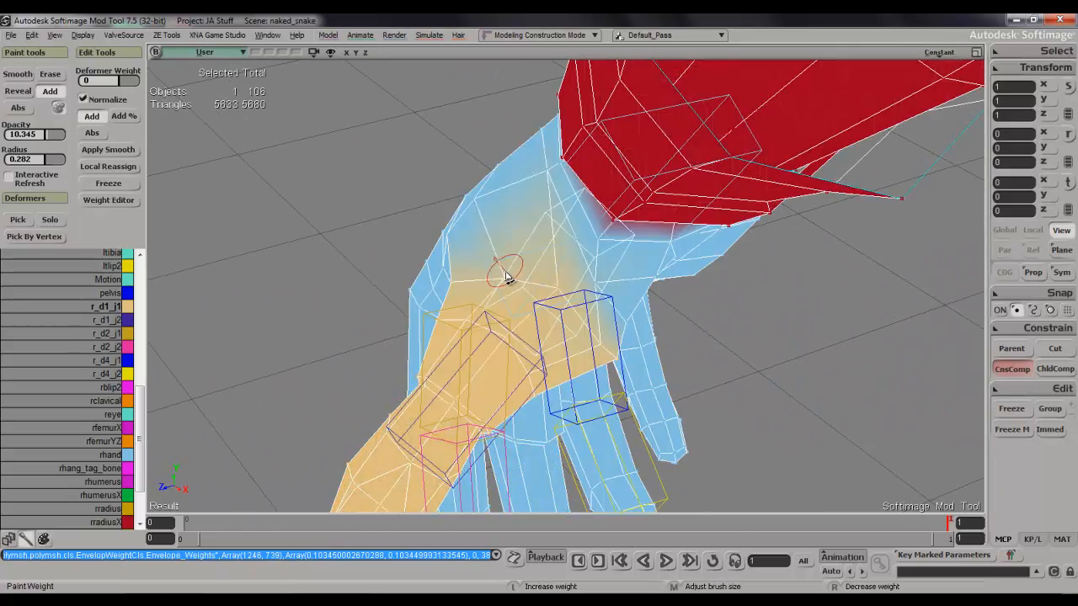
{"action": "key", "text": "s"}
{"action": "right_click_drag", "start_coordinate": [512, 283], "coordinate": [559, 276]}
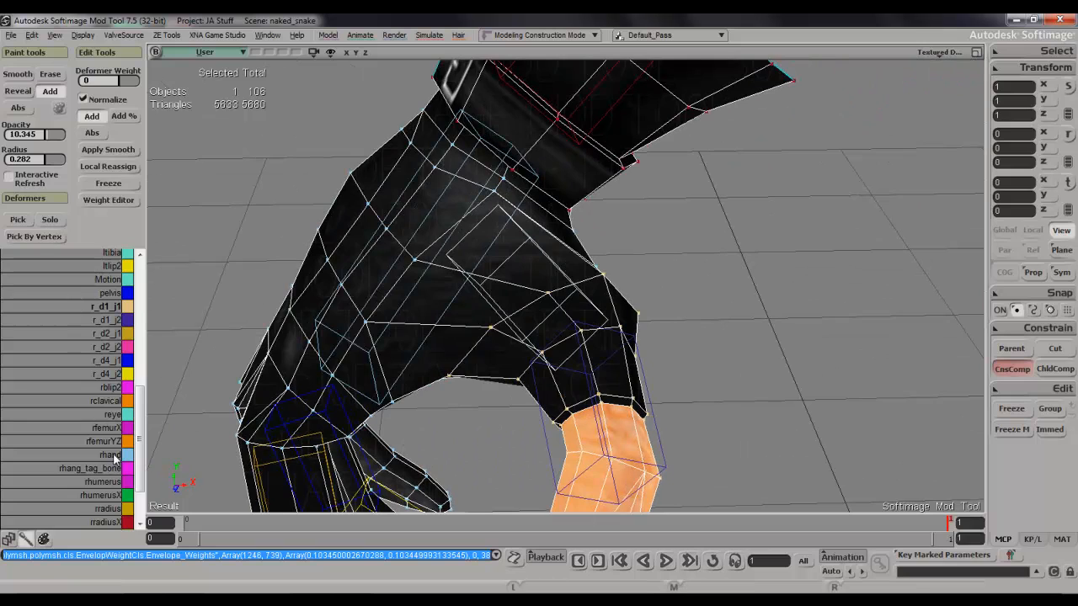
Try painting rhand weight at the thumb base and undo the stroke.
{"action": "left_click", "coordinate": [537, 295]}
{"action": "key", "text": "s"}
{"action": "mouse_move", "coordinate": [608, 278]}
{"action": "right_mouse_down"}
{"action": "mouse_move", "coordinate": [537, 250]}
{"action": "mouse_move", "coordinate": [549, 296]}
{"action": "right_mouse_up"}
{"action": "key", "text": "ctrl+z"}
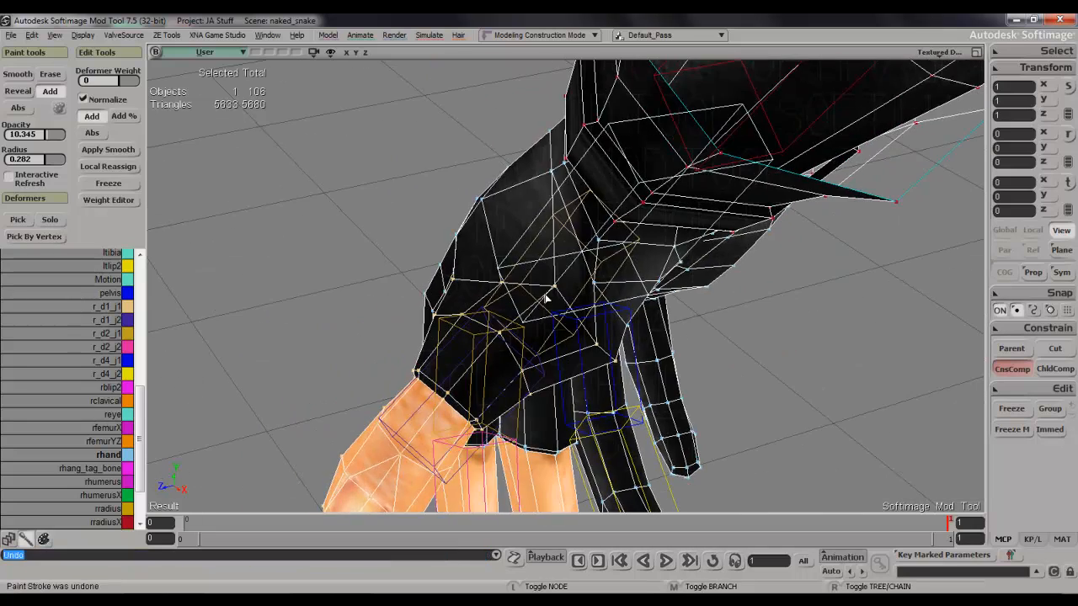
Pick r_d1_j1 again and paint its weight onto the palm side of the thumb base.
{"action": "left_click", "coordinate": [110, 307]}
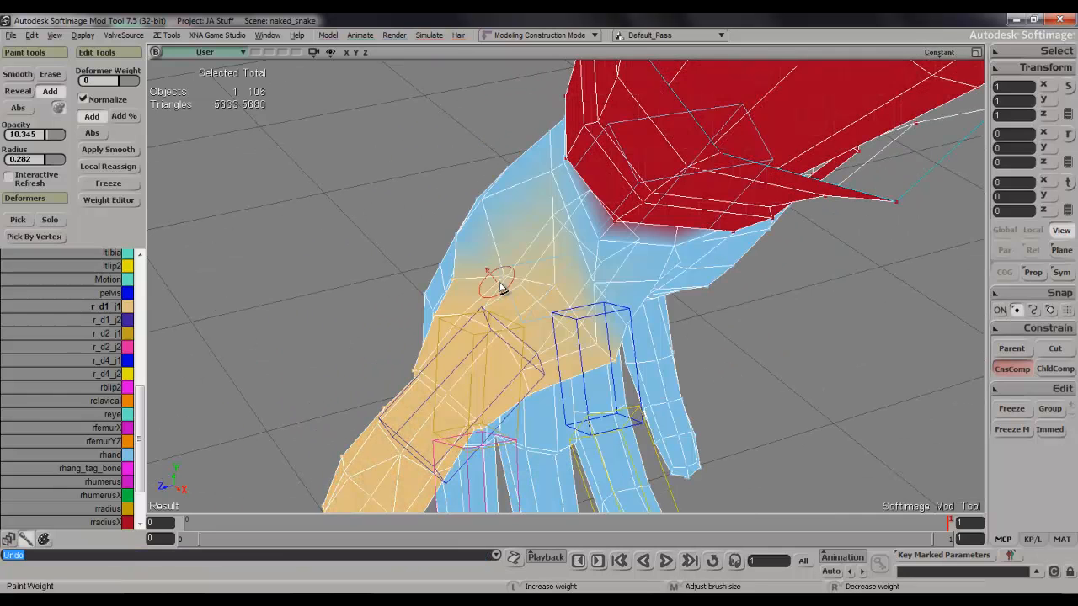
{"action": "left_click", "coordinate": [530, 286]}
{"action": "key", "text": "s"}
{"action": "mouse_move", "coordinate": [506, 276]}
{"action": "right_mouse_down"}
{"action": "mouse_move", "coordinate": [559, 245]}
{"action": "mouse_move", "coordinate": [423, 258]}
{"action": "mouse_move", "coordinate": [441, 320]}
{"action": "mouse_move", "coordinate": [404, 307]}
{"action": "mouse_move", "coordinate": [421, 233]}
{"action": "mouse_move", "coordinate": [402, 277]}
{"action": "right_mouse_up"}
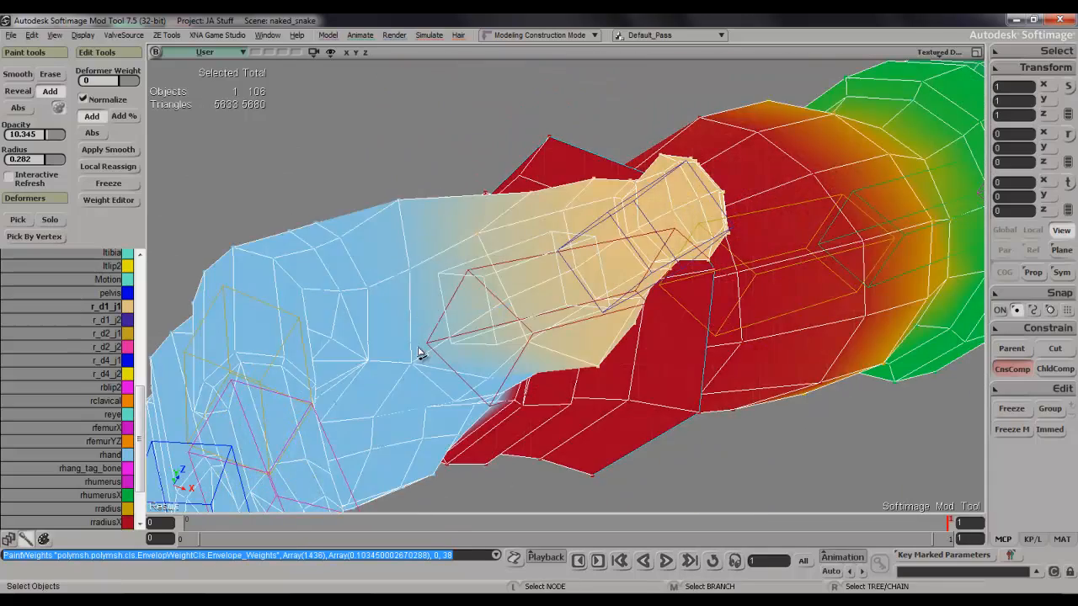
{"action": "key", "text": "s"}
{"action": "mouse_move", "coordinate": [427, 377]}
{"action": "right_mouse_down"}
{"action": "mouse_move", "coordinate": [424, 269]}
{"action": "mouse_move", "coordinate": [464, 337]}
{"action": "mouse_move", "coordinate": [472, 378]}
{"action": "mouse_move", "coordinate": [453, 413]}
{"action": "mouse_move", "coordinate": [607, 411]}
{"action": "mouse_move", "coordinate": [641, 494]}
{"action": "mouse_move", "coordinate": [666, 349]}
{"action": "right_mouse_up"}
{"action": "key", "text": "w"}
Inspect the thumb base on the textured mesh, clear the selection and reselect the character mesh.
{"action": "key", "text": "w"}
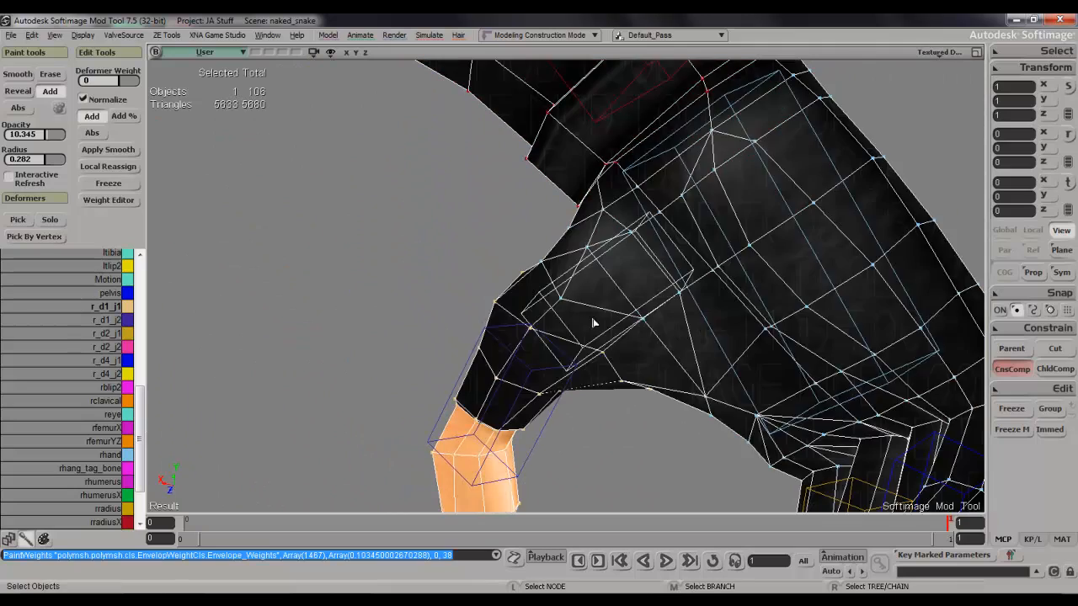
{"action": "key", "text": "w"}
{"action": "key", "text": "s"}
{"action": "mouse_move", "coordinate": [587, 299]}
{"action": "right_mouse_down"}
{"action": "mouse_move", "coordinate": [637, 290]}
{"action": "mouse_move", "coordinate": [689, 359]}
{"action": "mouse_move", "coordinate": [602, 303]}
{"action": "mouse_move", "coordinate": [652, 197]}
{"action": "mouse_move", "coordinate": [665, 323]}
{"action": "mouse_move", "coordinate": [650, 298]}
{"action": "mouse_move", "coordinate": [688, 277]}
{"action": "mouse_move", "coordinate": [725, 336]}
{"action": "mouse_move", "coordinate": [710, 248]}
{"action": "mouse_move", "coordinate": [676, 267]}
{"action": "mouse_move", "coordinate": [606, 246]}
{"action": "mouse_move", "coordinate": [634, 237]}
{"action": "mouse_move", "coordinate": [640, 262]}
{"action": "mouse_move", "coordinate": [592, 298]}
{"action": "mouse_move", "coordinate": [654, 339]}
{"action": "mouse_move", "coordinate": [695, 393]}
{"action": "mouse_move", "coordinate": [696, 320]}
{"action": "mouse_move", "coordinate": [616, 270]}
{"action": "mouse_move", "coordinate": [574, 308]}
{"action": "right_mouse_up"}
{"action": "key", "text": "w"}
{"action": "key", "text": "s"}
{"action": "key", "text": "space"}
{"action": "left_click", "coordinate": [738, 293]}
{"action": "key", "text": "space"}
{"action": "left_click", "coordinate": [580, 257]}
{"action": "key", "text": "s"}
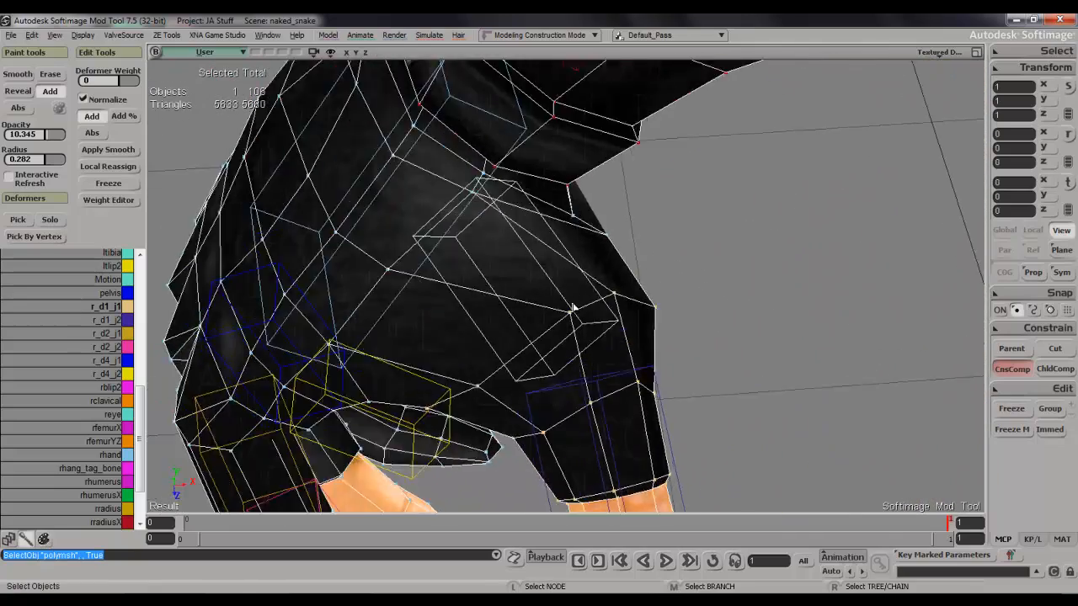
Reduce the brush radius to 0.147 and paint r_d1_j1 weight on the thumb base points beside the cuff.
{"action": "scroll", "coordinate": [573, 308], "scroll_direction": "up", "scroll_amount": 2}
{"action": "key", "text": "w"}
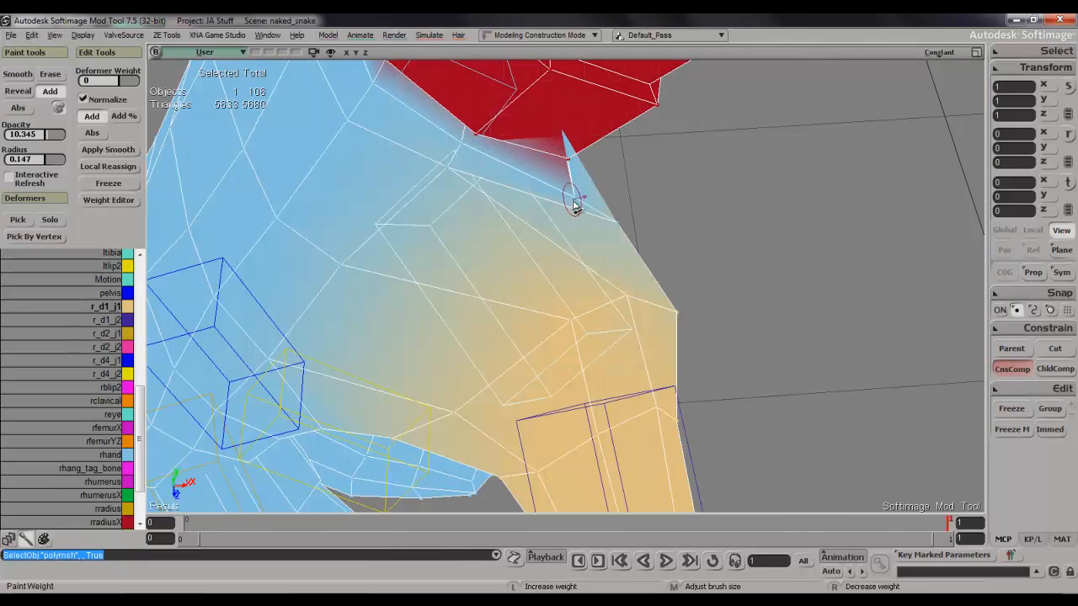
{"action": "left_click_drag", "start_coordinate": [573, 204], "coordinate": [579, 200]}
{"action": "key", "text": "s"}
{"action": "mouse_move", "coordinate": [568, 196]}
{"action": "right_mouse_down"}
{"action": "mouse_move", "coordinate": [582, 183]}
{"action": "mouse_move", "coordinate": [514, 123]}
{"action": "mouse_move", "coordinate": [508, 77]}
{"action": "mouse_move", "coordinate": [508, 135]}
{"action": "right_mouse_up"}
{"action": "key", "text": "w"}
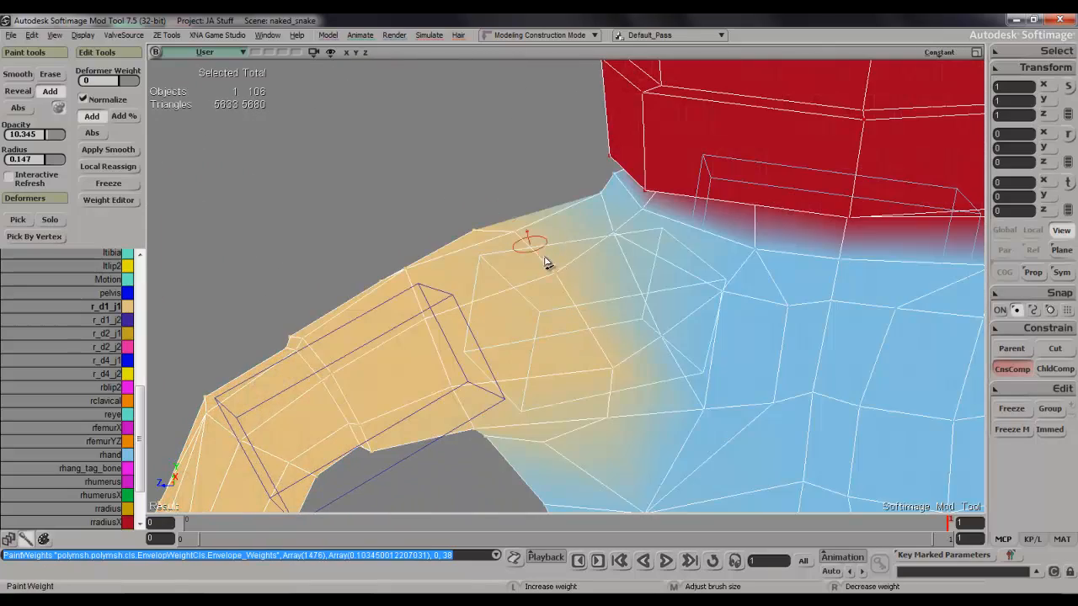
Try another r_d1_j1 stroke across the top of the thumb base and undo it.
{"action": "left_click_drag", "start_coordinate": [554, 272], "coordinate": [491, 232]}
{"action": "key", "text": "s"}
{"action": "mouse_move", "coordinate": [491, 231]}
{"action": "right_mouse_down"}
{"action": "mouse_move", "coordinate": [544, 260]}
{"action": "mouse_move", "coordinate": [600, 340]}
{"action": "right_mouse_up"}
{"action": "key", "text": "space"}
{"action": "key", "text": "ctrl+z"}
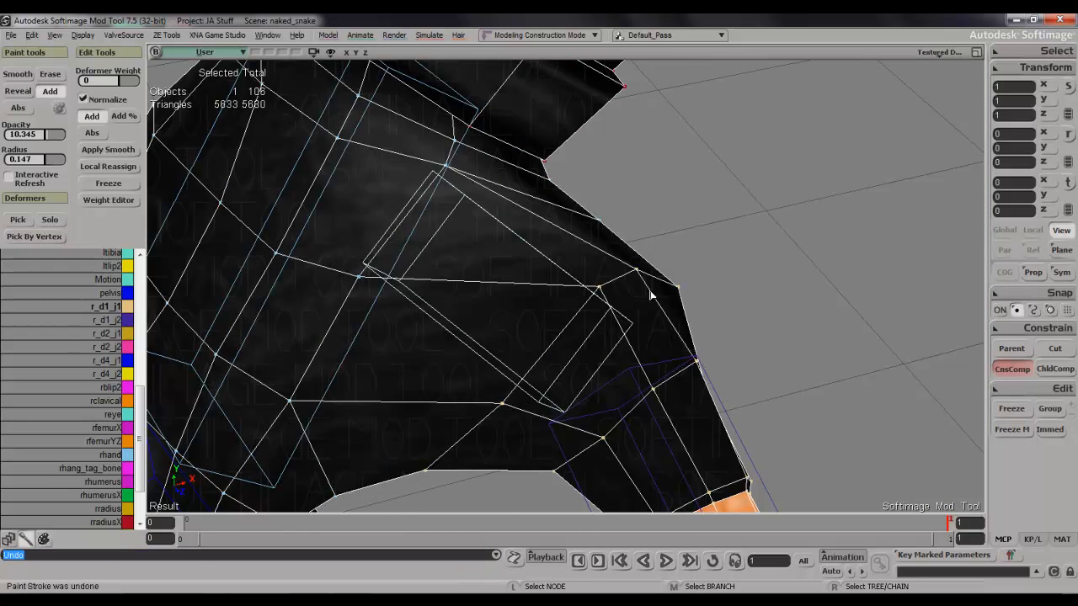
Refine the r_d1_j1 weights on the thumb's knuckle points and check the shape of the whole hand.
{"action": "key", "text": "w"}
{"action": "left_click_drag", "start_coordinate": [636, 281], "coordinate": [563, 329]}
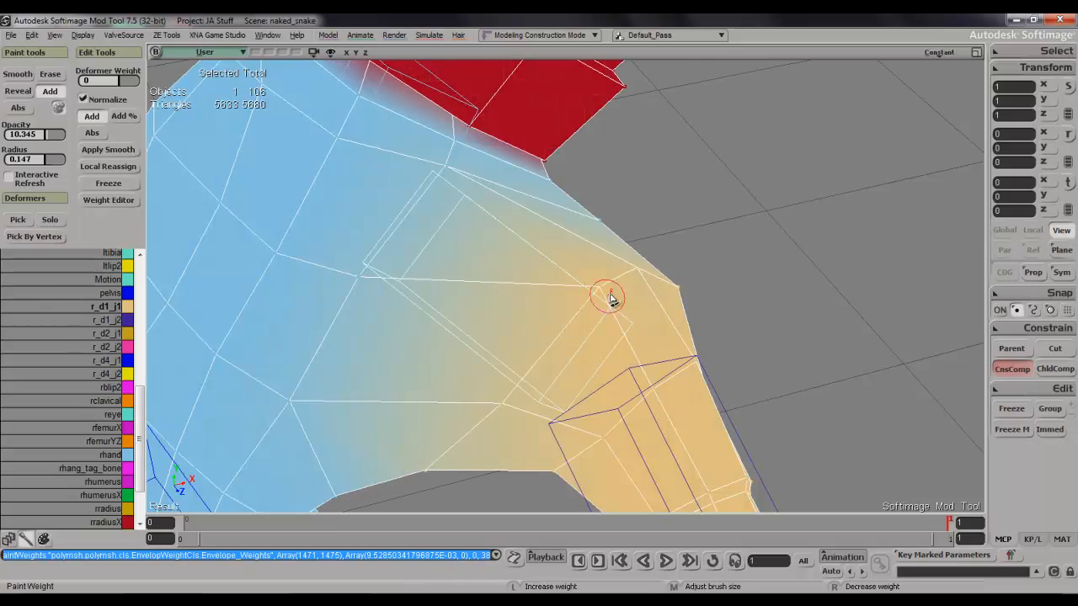
{"action": "left_click_drag", "start_coordinate": [610, 298], "coordinate": [589, 314]}
{"action": "key", "text": "s"}
{"action": "mouse_move", "coordinate": [597, 294]}
{"action": "right_mouse_down"}
{"action": "mouse_move", "coordinate": [494, 229]}
{"action": "mouse_move", "coordinate": [465, 189]}
{"action": "right_mouse_up"}
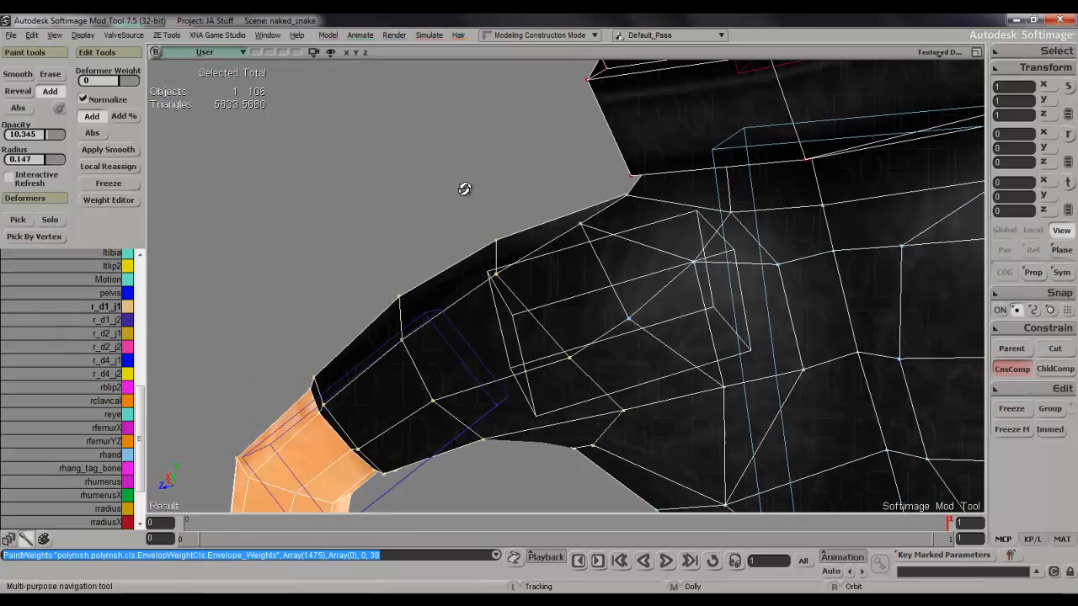
{"action": "key", "text": "s"}
{"action": "right_click_drag", "start_coordinate": [524, 300], "coordinate": [609, 314]}
{"action": "key", "text": "s"}
{"action": "middle_click_drag", "start_coordinate": [610, 314], "coordinate": [676, 432]}
Select the r_d1_j1 bone and rotate it about 10 degrees around its Z axis.
{"action": "key", "text": "s"}
{"action": "right_click_drag", "start_coordinate": [625, 332], "coordinate": [678, 398]}
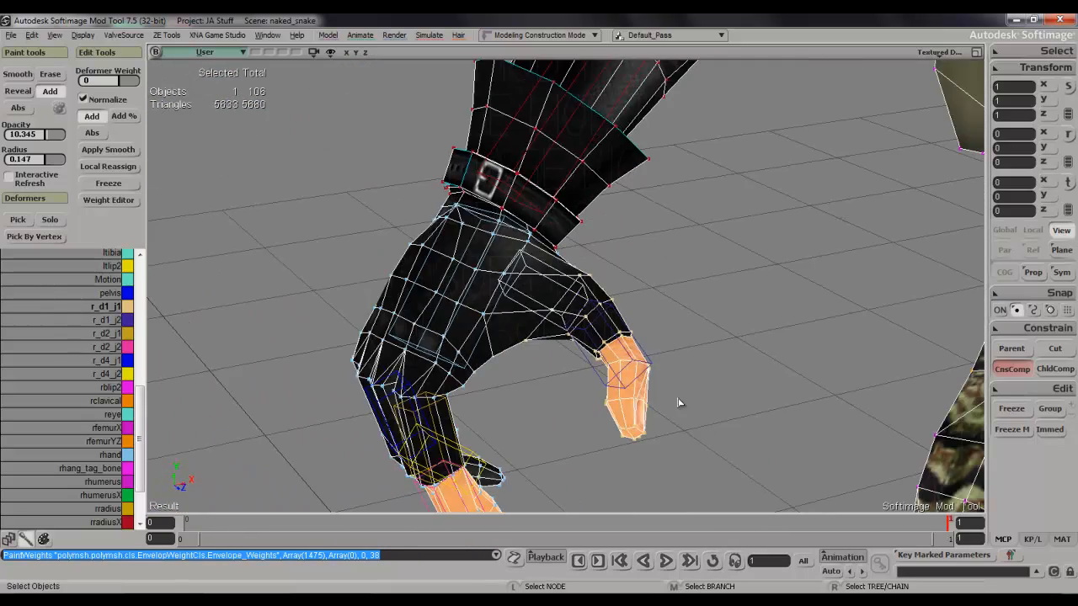
{"action": "key", "text": "space"}
{"action": "left_click", "coordinate": [565, 293]}
{"action": "key", "text": "s"}
{"action": "right_click_drag", "start_coordinate": [566, 293], "coordinate": [614, 290]}
{"action": "key", "text": "c"}
{"action": "left_click_drag", "start_coordinate": [579, 257], "coordinate": [599, 294]}
{"action": "key", "text": "space"}
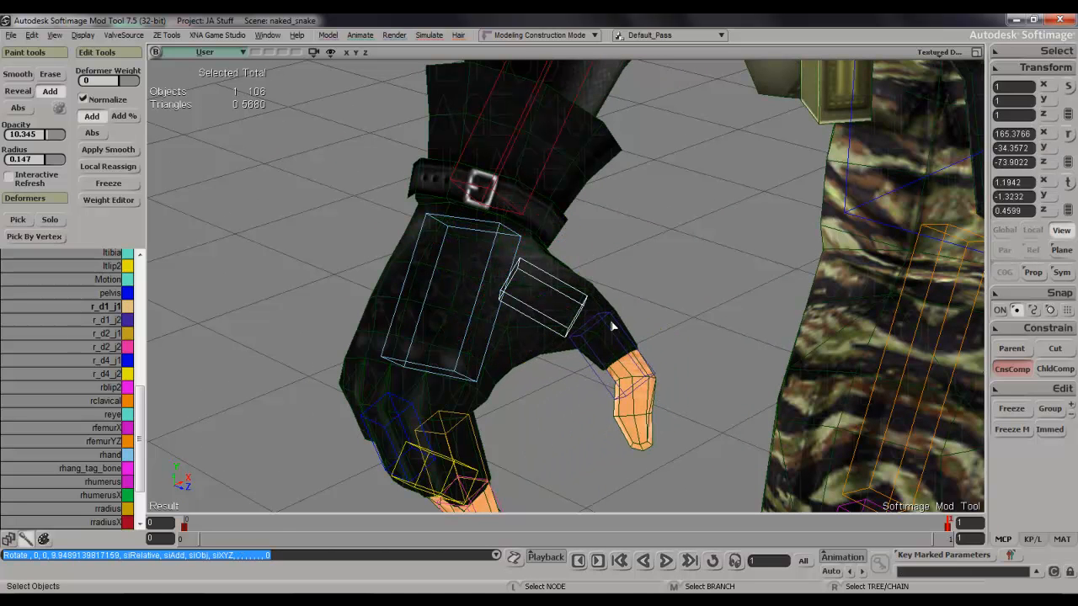
Select the points at the thumb tip and grow the selection up the thumb past the glove's edge to the middle joint.
{"action": "left_click", "coordinate": [611, 315]}
{"action": "left_click", "coordinate": [609, 318]}
{"action": "key", "text": "s"}
{"action": "right_click_drag", "start_coordinate": [609, 317], "coordinate": [664, 334]}
{"action": "middle_click_drag", "start_coordinate": [665, 337], "coordinate": [657, 260]}
{"action": "right_click_drag", "start_coordinate": [657, 260], "coordinate": [669, 384]}
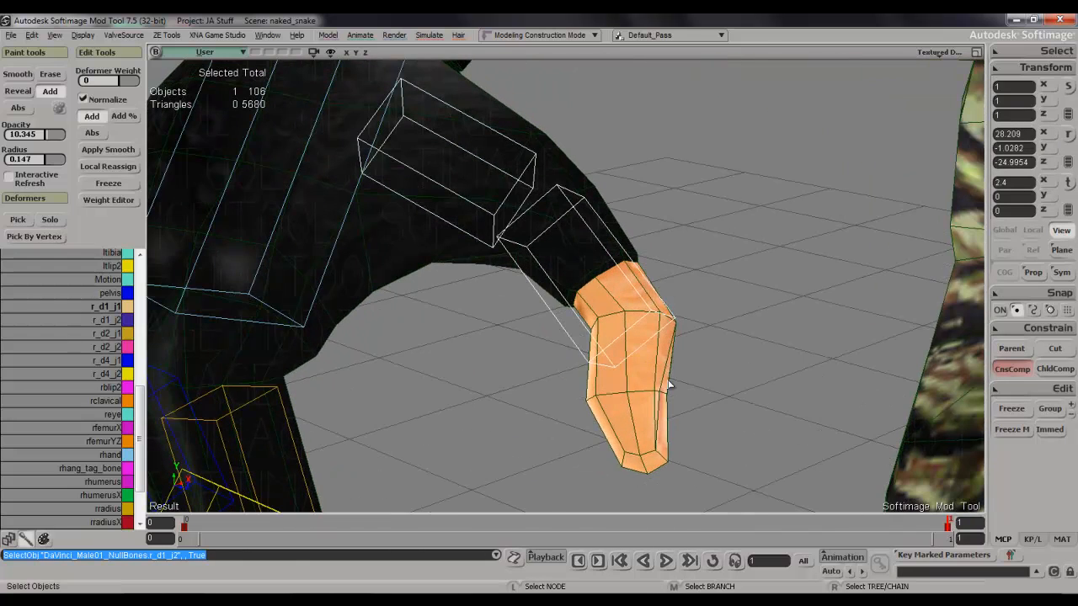
{"action": "left_click", "coordinate": [616, 445]}
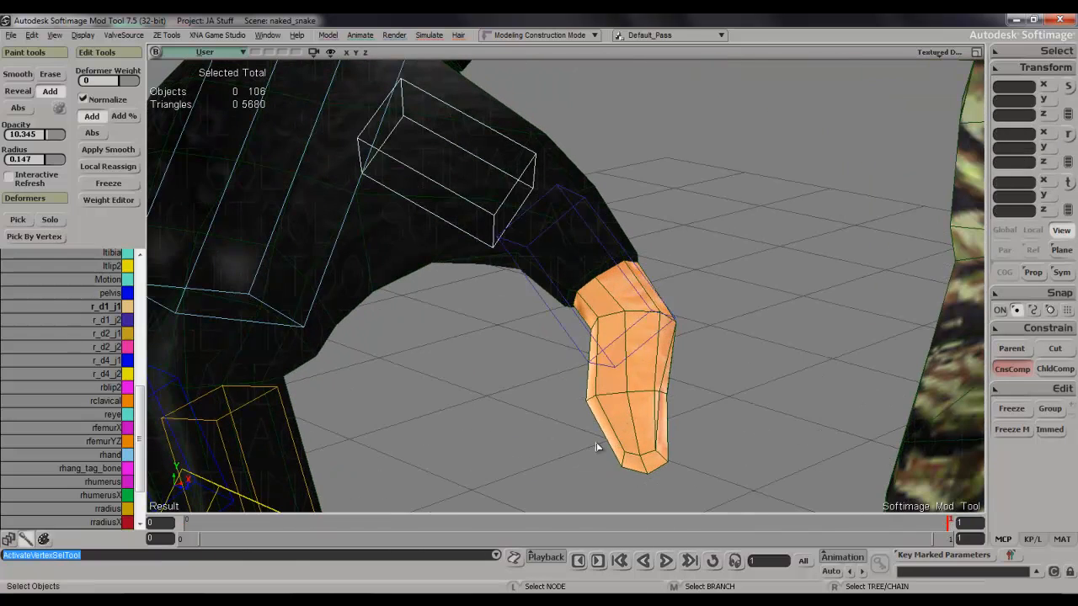
{"action": "key", "text": "t"}
{"action": "left_click_drag", "start_coordinate": [607, 440], "coordinate": [729, 506]}
{"action": "key", "text": "plus"}
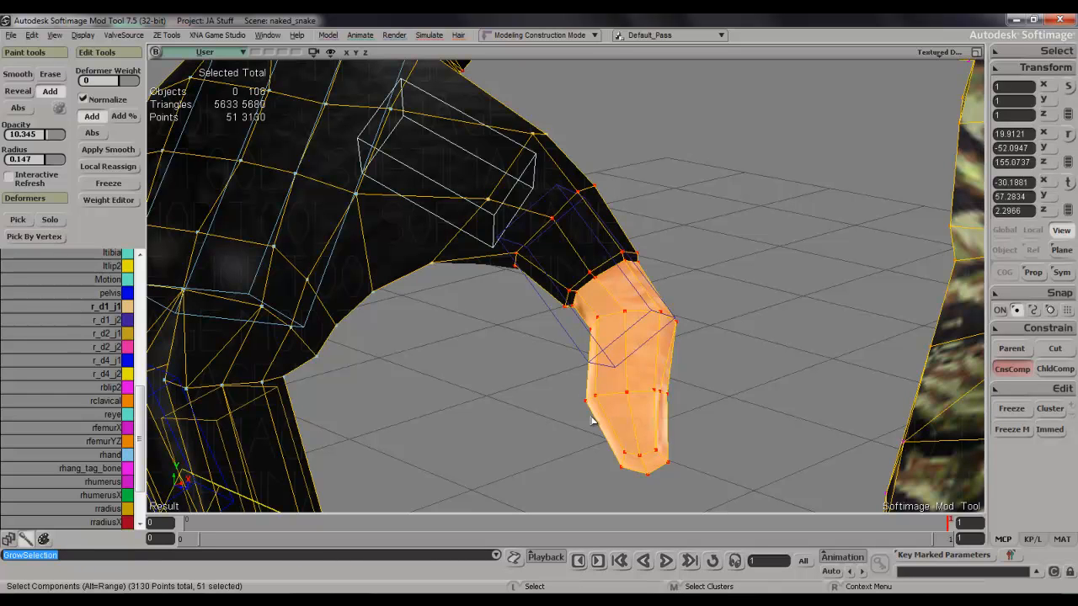
Pick the r_d1_j2 deformer and set its weight on the selected thumb points to 46.2 in the Weight Editor.
{"action": "left_click", "coordinate": [116, 321]}
{"action": "mouse_move", "coordinate": [617, 341]}
{"action": "left_mouse_down"}
{"action": "mouse_move", "coordinate": [631, 315]}
{"action": "mouse_move", "coordinate": [623, 320]}
{"action": "left_mouse_up"}
{"action": "key", "text": "ctrl+e"}
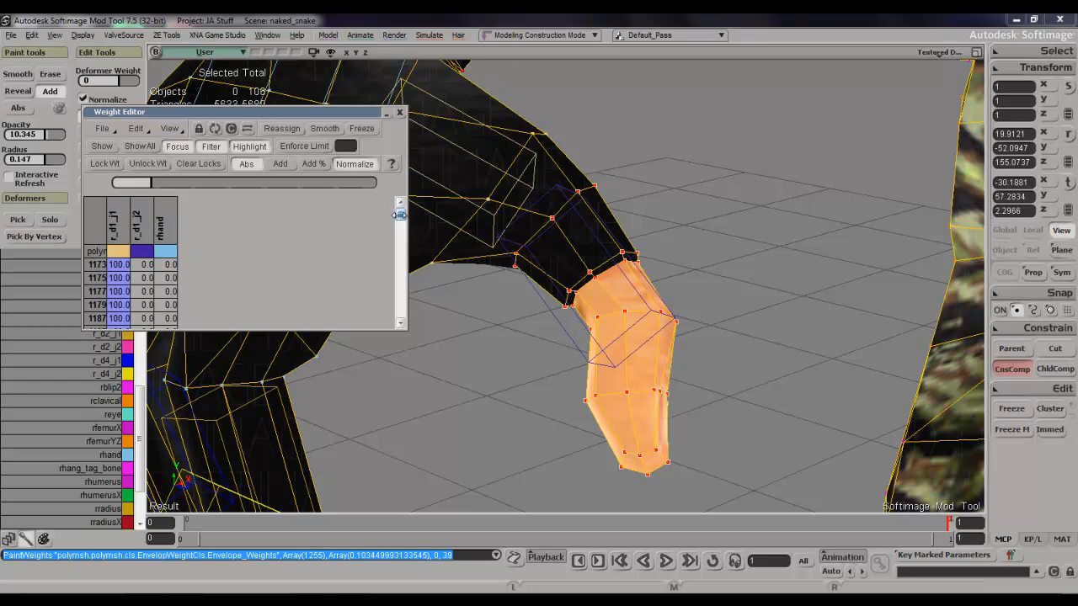
{"action": "mouse_move", "coordinate": [400, 215]}
{"action": "left_mouse_down"}
{"action": "mouse_move", "coordinate": [396, 312]}
{"action": "mouse_move", "coordinate": [392, 212]}
{"action": "left_mouse_up"}
{"action": "left_click", "coordinate": [139, 227]}
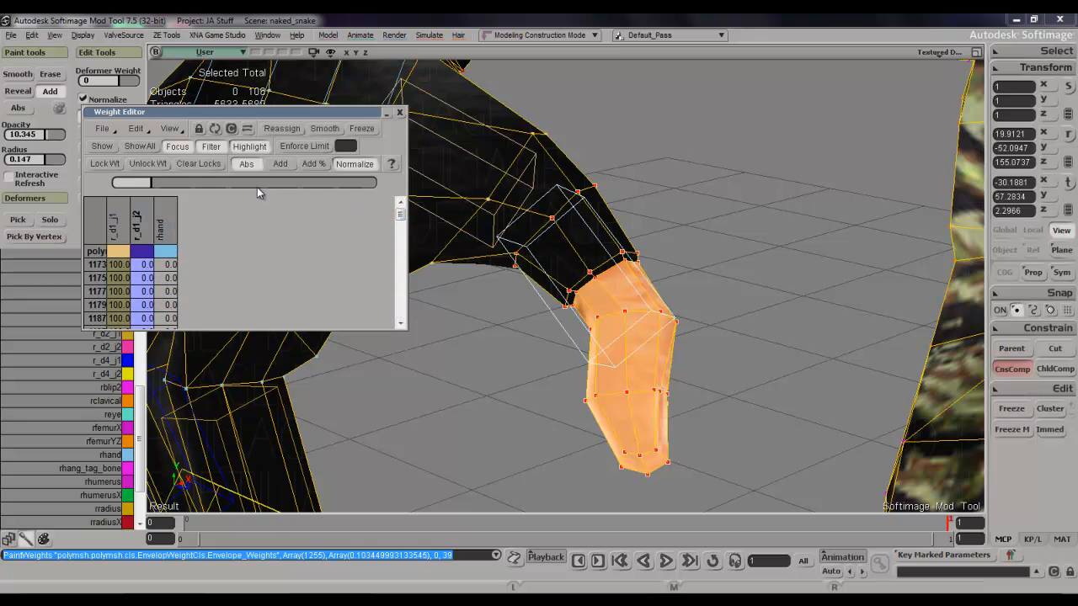
{"action": "left_click", "coordinate": [256, 185]}
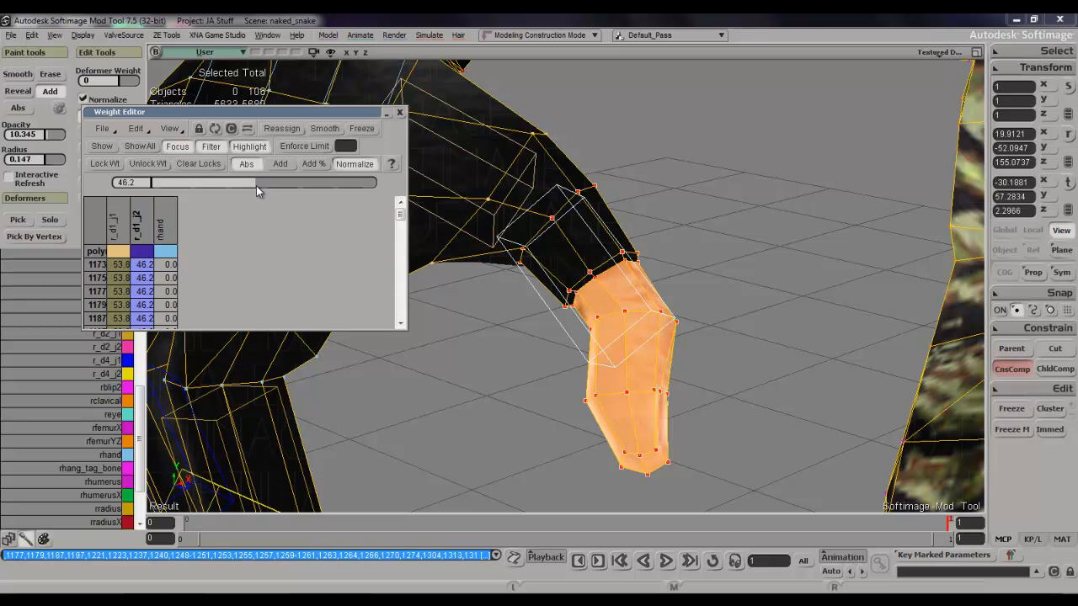
{"action": "left_click", "coordinate": [402, 114]}
Pick the rhand deformer and paint its weight on the inner points of the thumb's middle joint.
{"action": "key", "text": "s"}
{"action": "right_click_drag", "start_coordinate": [530, 173], "coordinate": [627, 143]}
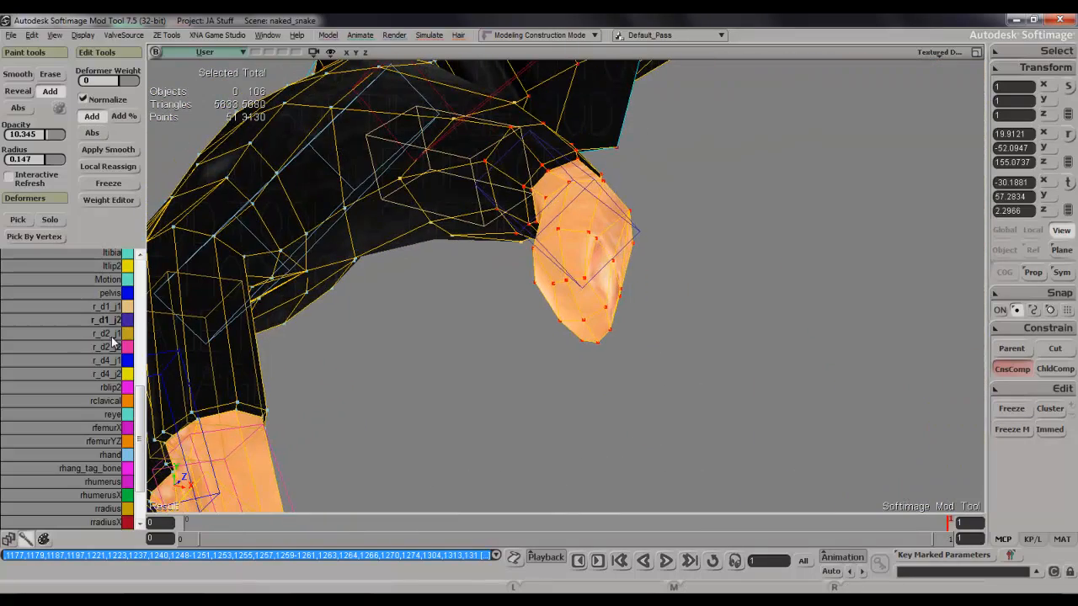
{"action": "left_click", "coordinate": [108, 459]}
{"action": "key", "text": "s"}
{"action": "right_click_drag", "start_coordinate": [635, 308], "coordinate": [669, 314]}
{"action": "key", "text": "space"}
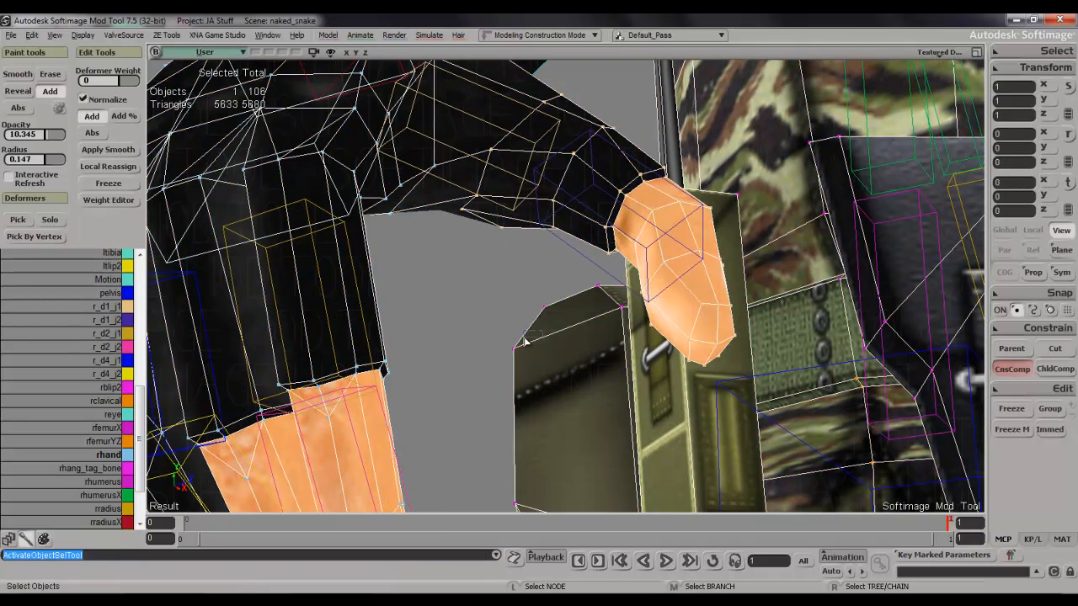
{"action": "left_click", "coordinate": [452, 311]}
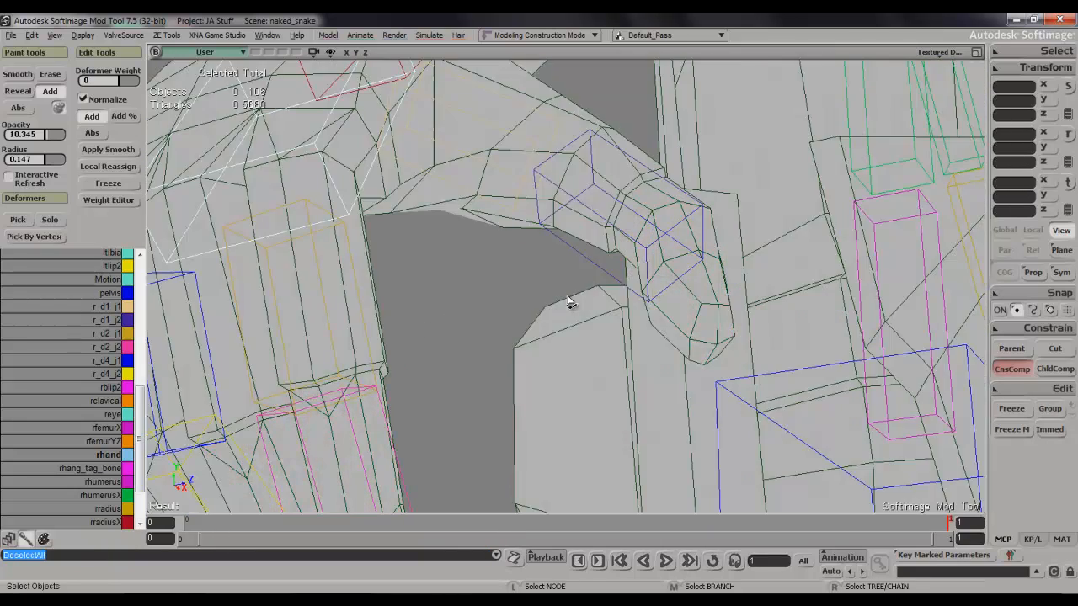
{"action": "key", "text": "s"}
{"action": "mouse_move", "coordinate": [573, 303]}
{"action": "right_mouse_down"}
{"action": "mouse_move", "coordinate": [577, 254]}
{"action": "mouse_move", "coordinate": [568, 235]}
{"action": "mouse_move", "coordinate": [592, 79]}
{"action": "mouse_move", "coordinate": [597, 125]}
{"action": "mouse_move", "coordinate": [546, 255]}
{"action": "mouse_move", "coordinate": [548, 321]}
{"action": "right_mouse_up"}
{"action": "left_click", "coordinate": [516, 234]}
{"action": "key", "text": "s"}
{"action": "key", "text": "w"}
{"action": "left_click", "coordinate": [534, 242]}
{"action": "key", "text": "s"}
{"action": "key", "text": "space"}
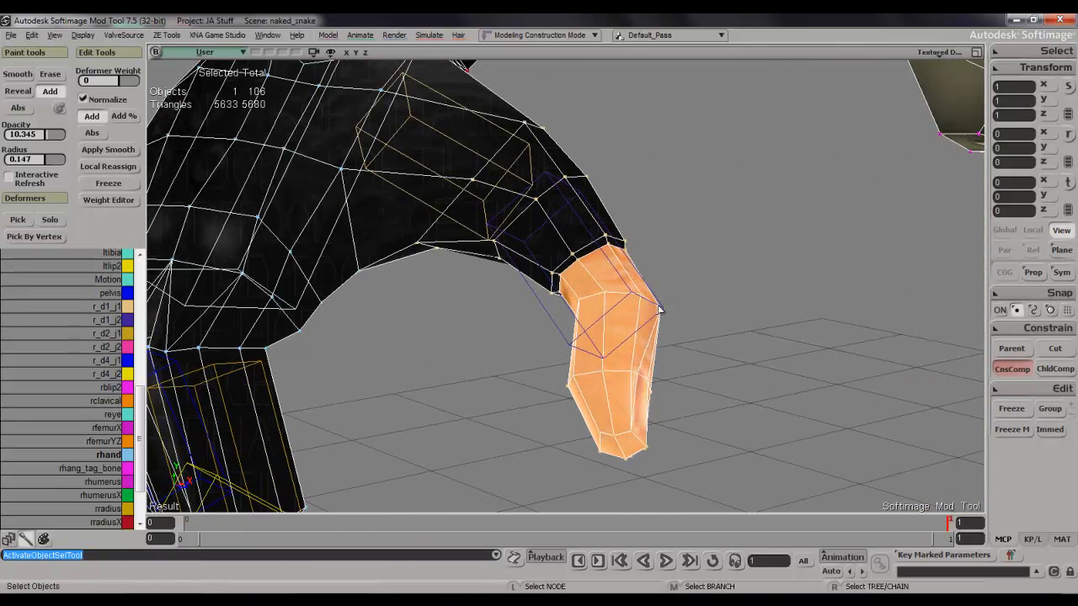
Rotate the r_d1_j2 bone inward to bend the thumb tip and check how the thumb mesh follows.
{"action": "left_click", "coordinate": [624, 280]}
{"action": "key", "text": "c"}
{"action": "left_click_drag", "start_coordinate": [611, 223], "coordinate": [566, 284]}
{"action": "key", "text": "s"}
{"action": "right_click_drag", "start_coordinate": [566, 284], "coordinate": [615, 264]}
{"action": "key", "text": "space"}
{"action": "left_click", "coordinate": [574, 355]}
{"action": "key", "text": "s"}
{"action": "right_click_drag", "start_coordinate": [574, 362], "coordinate": [577, 400]}
{"action": "key", "text": "w"}
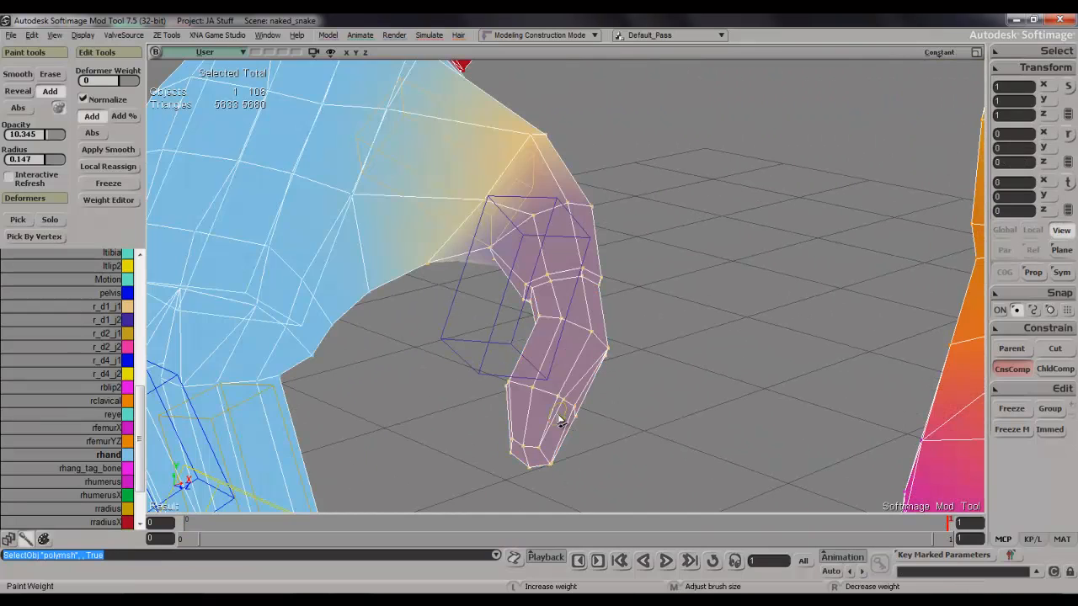
{"action": "key", "text": "space"}
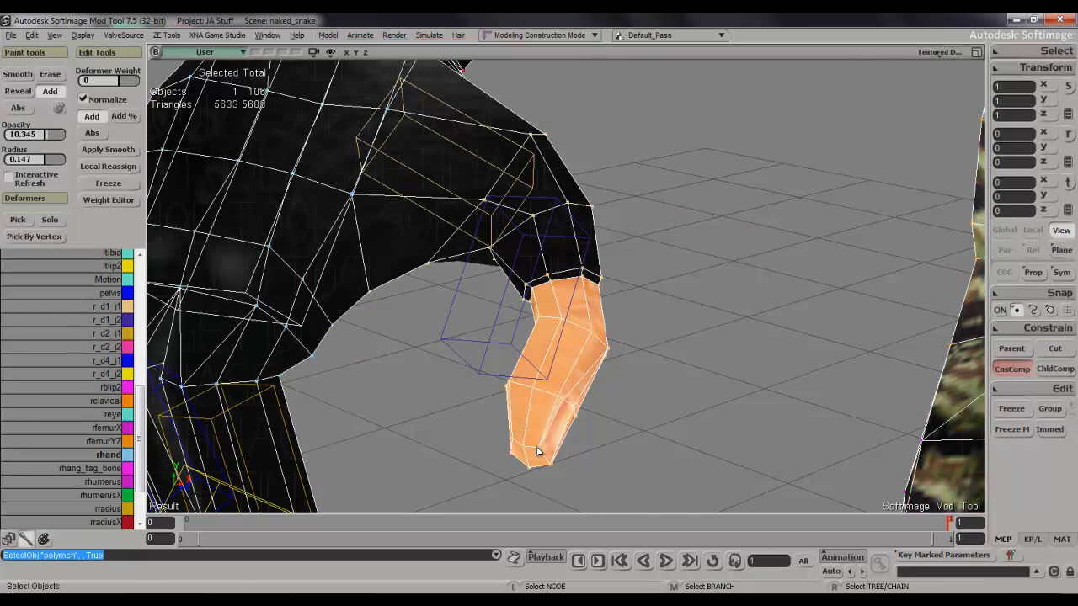
Select the bare thumb tip points below the glove's edge and set their r_d1_j2 weight to 100 in the Weight Editor.
{"action": "key", "text": "t"}
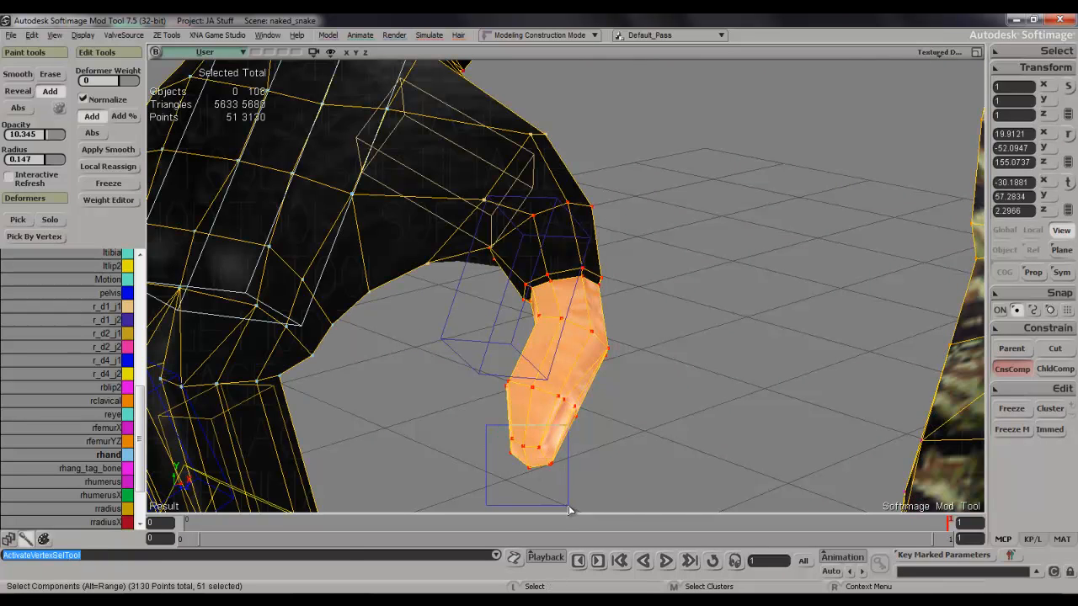
{"action": "left_click_drag", "start_coordinate": [569, 506], "coordinate": [568, 506]}
{"action": "key", "text": "shift+plus"}
{"action": "key", "text": "shift+plus"}
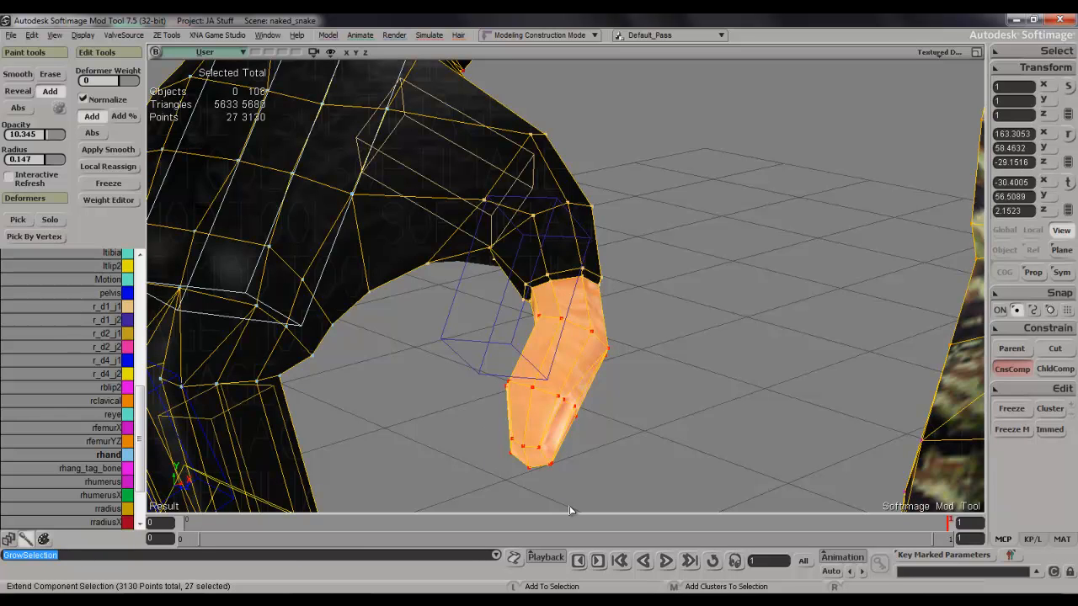
{"action": "key", "text": "Return"}
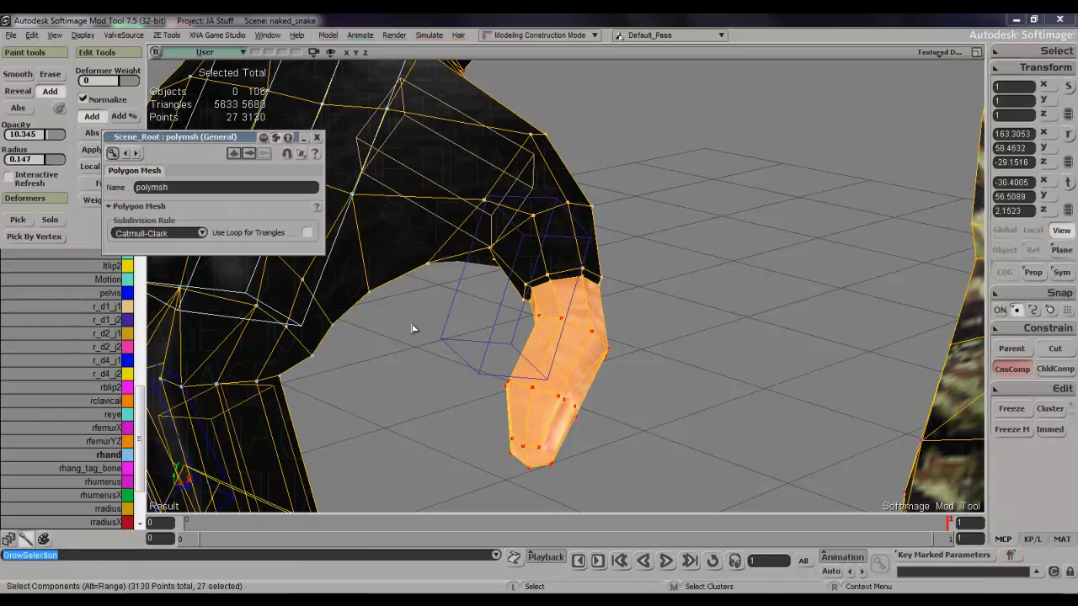
{"action": "left_click", "coordinate": [316, 138]}
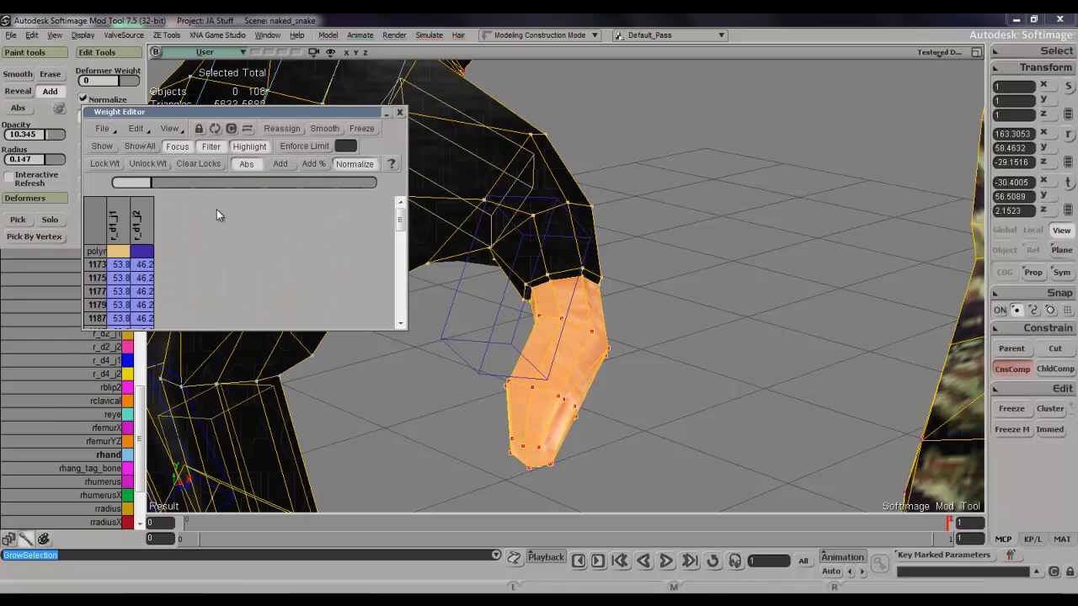
{"action": "left_click", "coordinate": [142, 226]}
{"action": "left_click_drag", "start_coordinate": [232, 182], "coordinate": [383, 184]}
{"action": "left_click", "coordinate": [399, 112]}
Paint rhand weight on the thumb points around the glove's edge.
{"action": "key", "text": "s"}
{"action": "right_click_drag", "start_coordinate": [603, 196], "coordinate": [609, 209]}
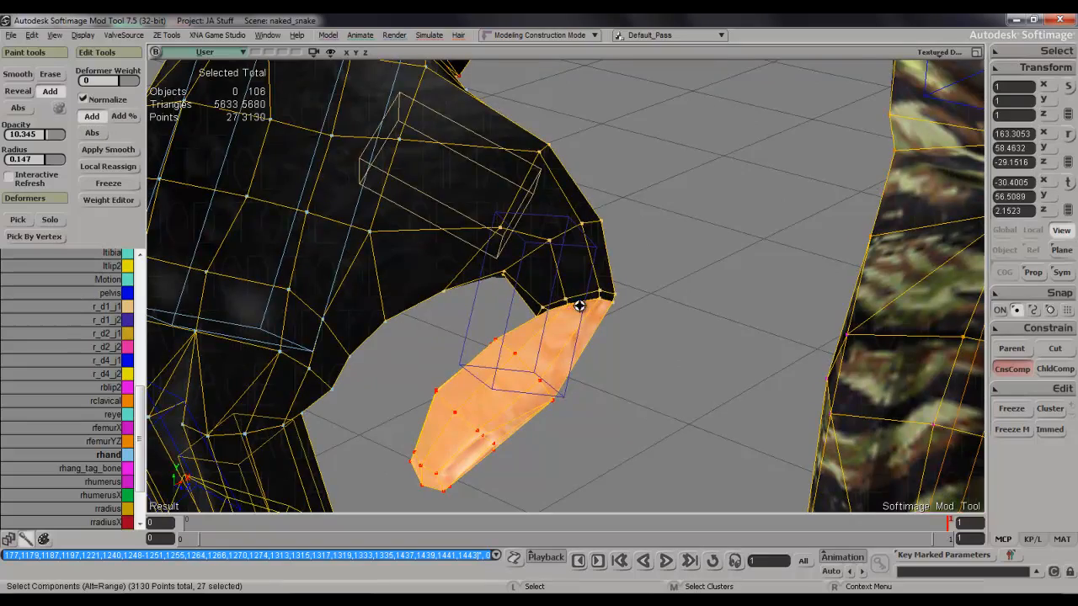
{"action": "key", "text": "s"}
{"action": "right_click_drag", "start_coordinate": [580, 306], "coordinate": [622, 295]}
{"action": "key", "text": "w"}
{"action": "left_click", "coordinate": [625, 298]}
{"action": "left_click", "coordinate": [647, 300]}
{"action": "left_click", "coordinate": [644, 304]}
{"action": "key", "text": "s"}
{"action": "mouse_move", "coordinate": [643, 305]}
{"action": "right_mouse_down"}
{"action": "mouse_move", "coordinate": [657, 281]}
{"action": "mouse_move", "coordinate": [658, 301]}
{"action": "right_mouse_up"}
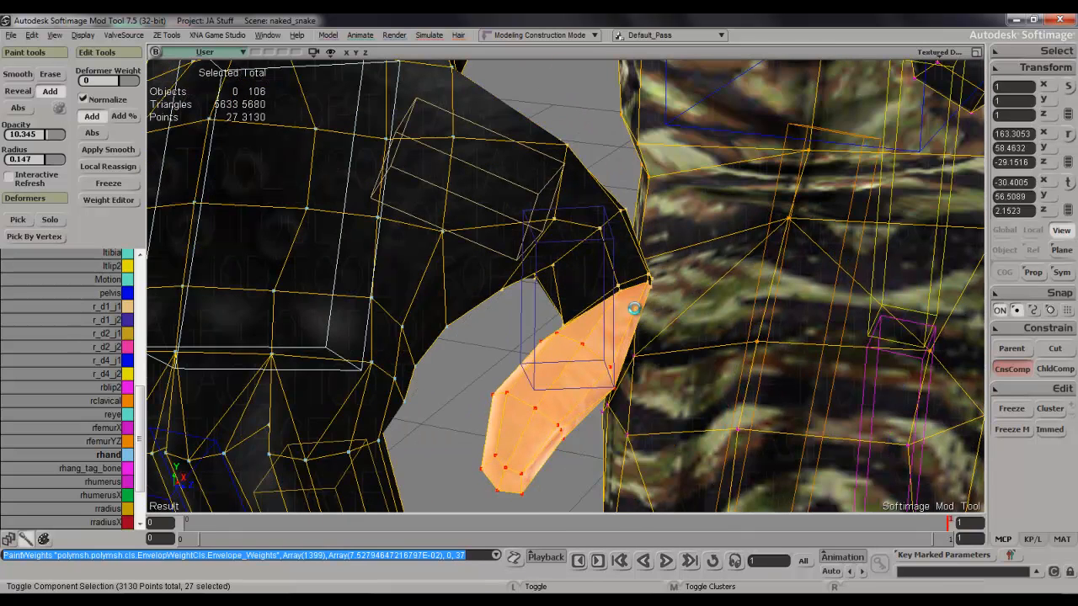
Grow the thumb tip selection over the glove's edge and set the r_d1_j2 weight of those points to 100.
{"action": "key", "text": "ctrl+e"}
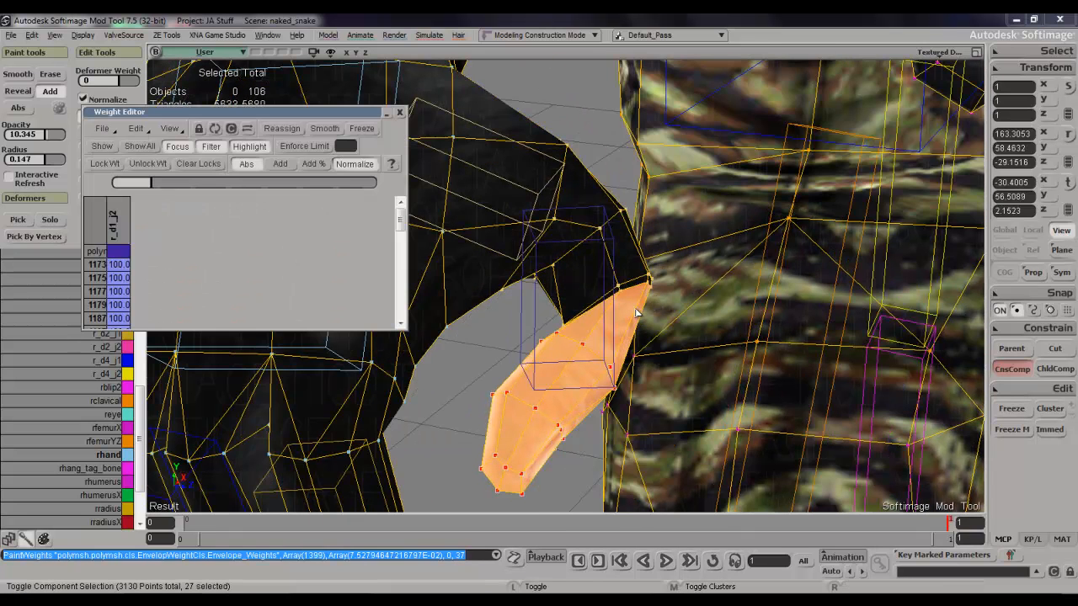
{"action": "key", "text": "shift+equal"}
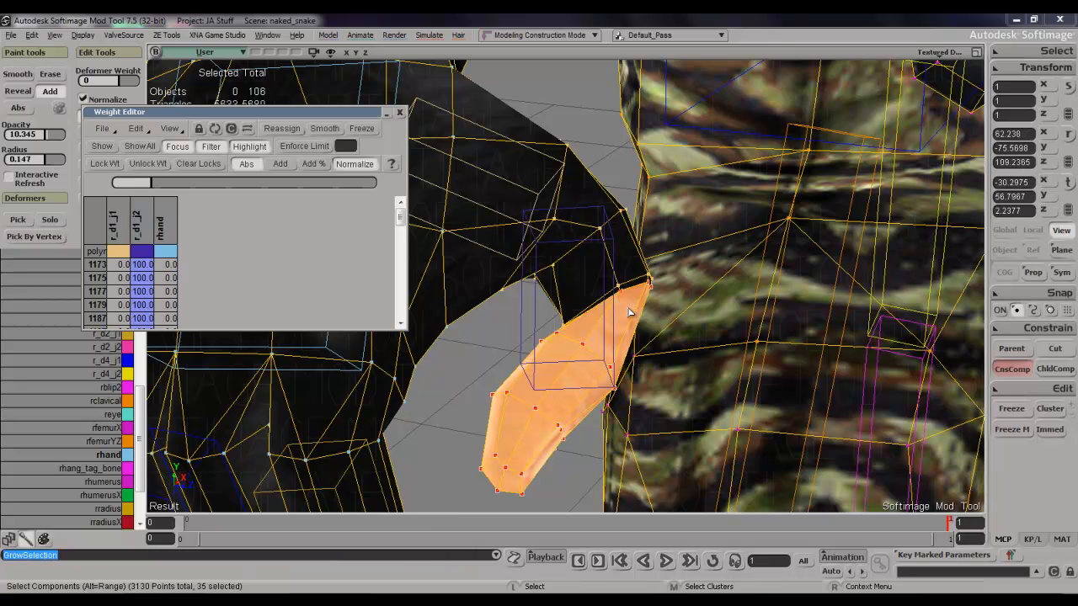
{"action": "key", "text": "shift+equal"}
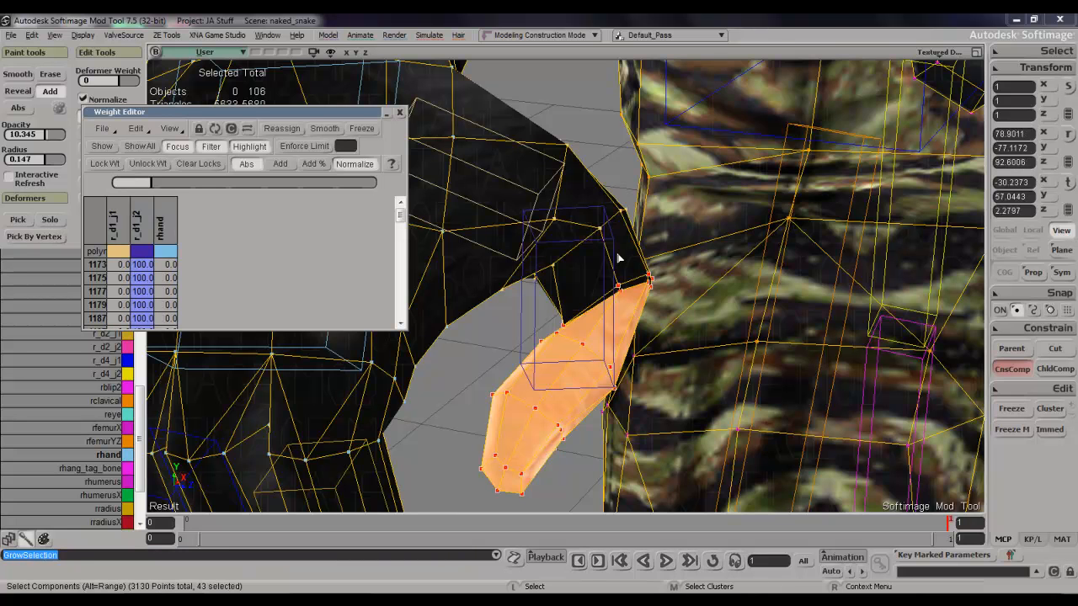
{"action": "left_click", "coordinate": [139, 224]}
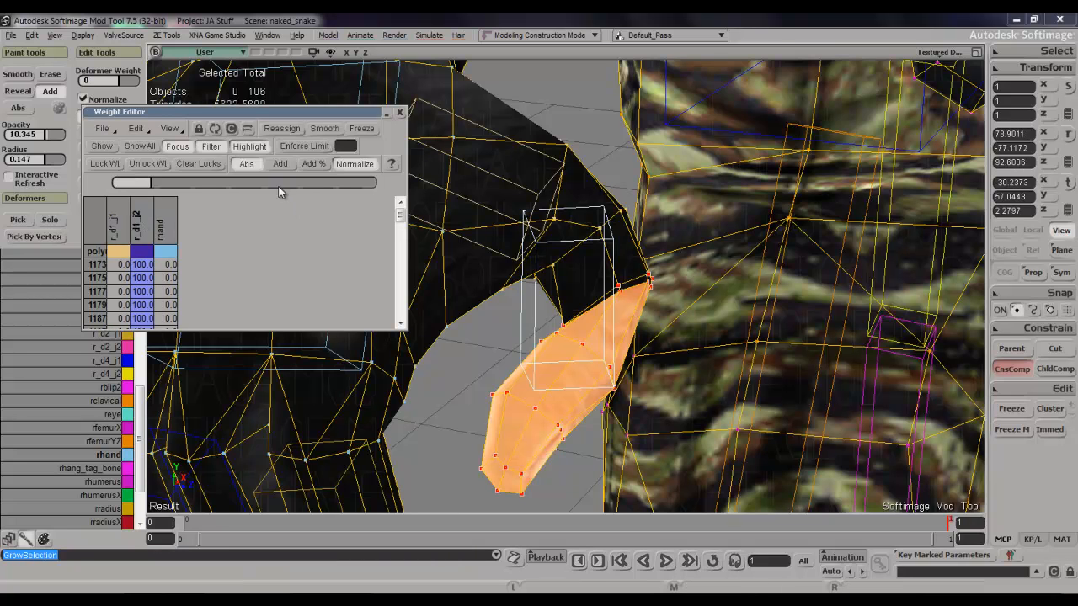
{"action": "left_click_drag", "start_coordinate": [278, 184], "coordinate": [512, 201]}
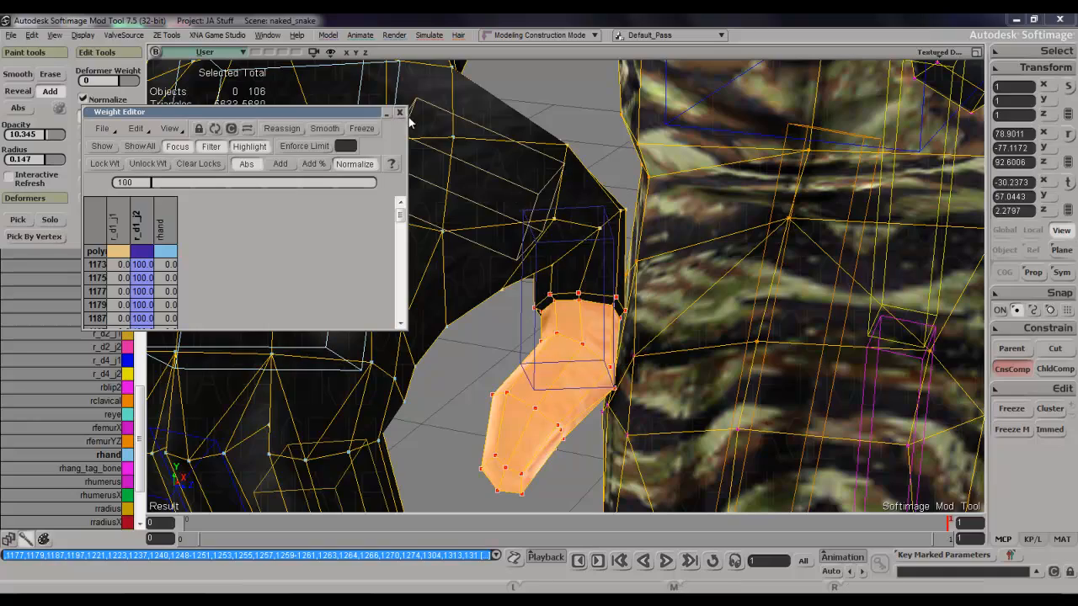
{"action": "left_click", "coordinate": [399, 112]}
Paint rhand weight along the row of points at the thumb's middle joint and return to frame 0.
{"action": "key", "text": "s"}
{"action": "mouse_move", "coordinate": [572, 226]}
{"action": "right_mouse_down"}
{"action": "mouse_move", "coordinate": [416, 154]}
{"action": "mouse_move", "coordinate": [430, 125]}
{"action": "mouse_move", "coordinate": [541, 188]}
{"action": "mouse_move", "coordinate": [568, 232]}
{"action": "mouse_move", "coordinate": [590, 211]}
{"action": "mouse_move", "coordinate": [579, 188]}
{"action": "mouse_move", "coordinate": [677, 121]}
{"action": "mouse_move", "coordinate": [649, 267]}
{"action": "right_mouse_up"}
{"action": "key", "text": "w"}
{"action": "left_click", "coordinate": [548, 221]}
{"action": "key", "text": "w"}
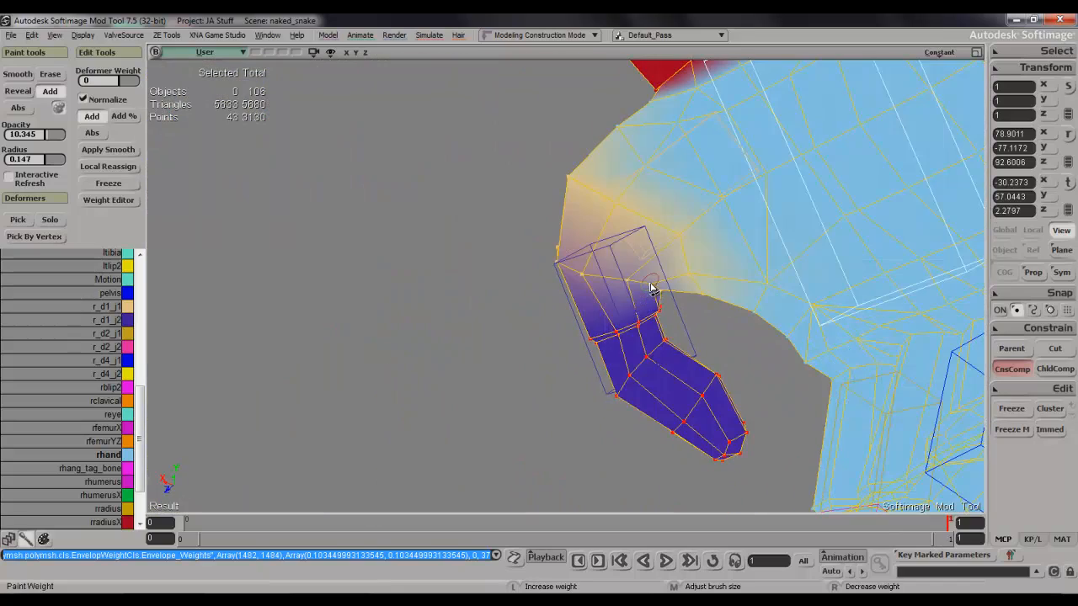
{"action": "left_click_drag", "start_coordinate": [637, 286], "coordinate": [593, 278]}
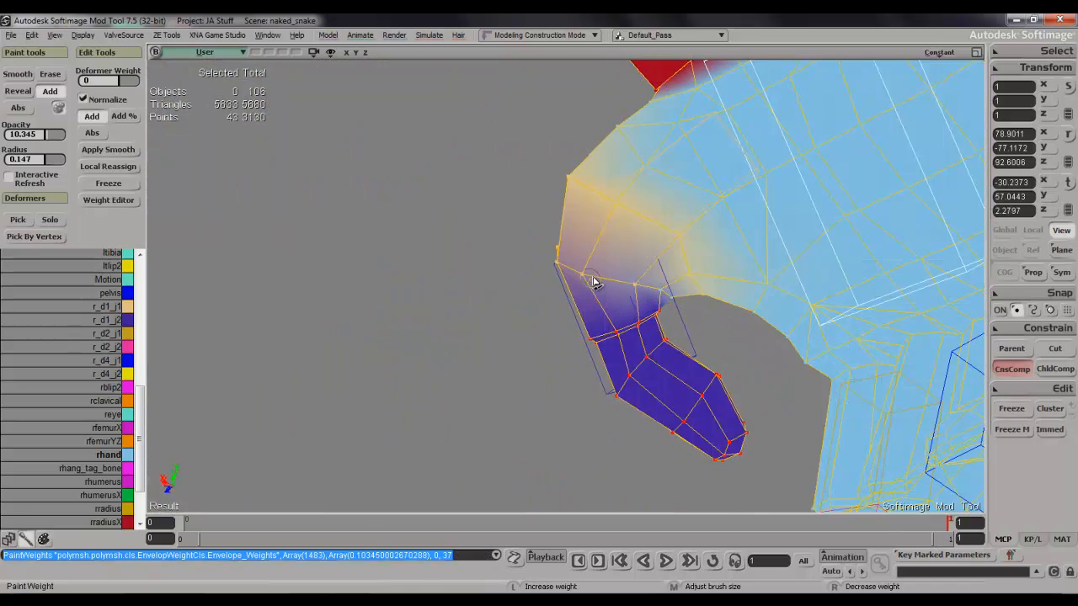
{"action": "key", "text": "s"}
{"action": "mouse_move", "coordinate": [580, 276]}
{"action": "right_mouse_down"}
{"action": "mouse_move", "coordinate": [651, 311]}
{"action": "mouse_move", "coordinate": [710, 396]}
{"action": "mouse_move", "coordinate": [792, 410]}
{"action": "mouse_move", "coordinate": [806, 393]}
{"action": "mouse_move", "coordinate": [756, 327]}
{"action": "mouse_move", "coordinate": [624, 238]}
{"action": "mouse_move", "coordinate": [479, 313]}
{"action": "mouse_move", "coordinate": [471, 378]}
{"action": "mouse_move", "coordinate": [597, 322]}
{"action": "mouse_move", "coordinate": [551, 315]}
{"action": "mouse_move", "coordinate": [550, 357]}
{"action": "mouse_move", "coordinate": [585, 270]}
{"action": "mouse_move", "coordinate": [556, 362]}
{"action": "mouse_move", "coordinate": [580, 325]}
{"action": "mouse_move", "coordinate": [575, 336]}
{"action": "right_mouse_up"}
{"action": "key", "text": "period"}
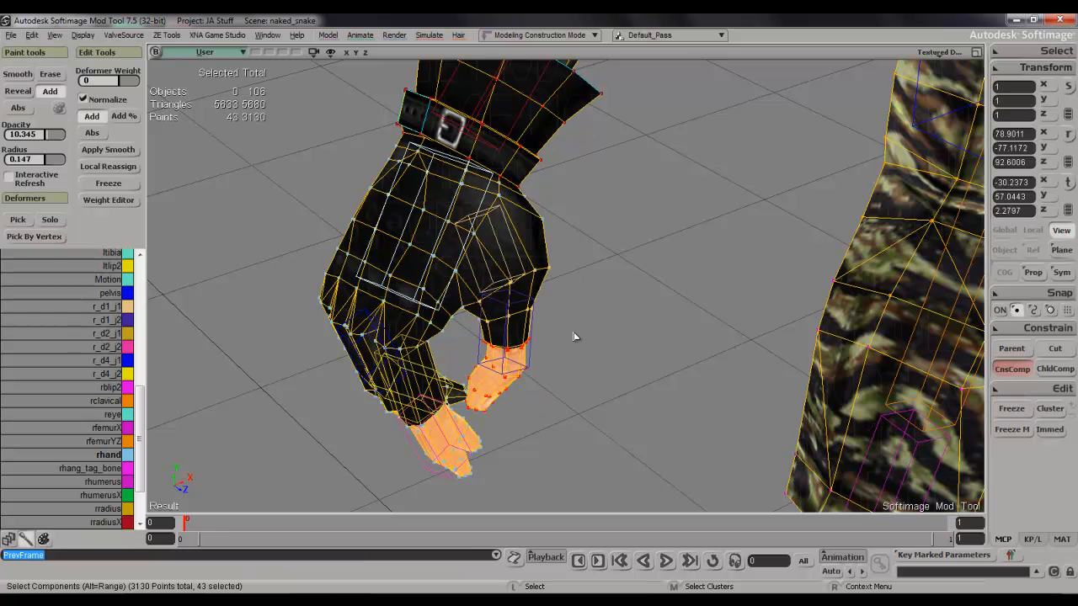
Try rotating the r_d1_j2 bone about 25 degrees around its Z axis and undo the rotation.
{"action": "left_click", "coordinate": [523, 309]}
{"action": "key", "text": "r"}
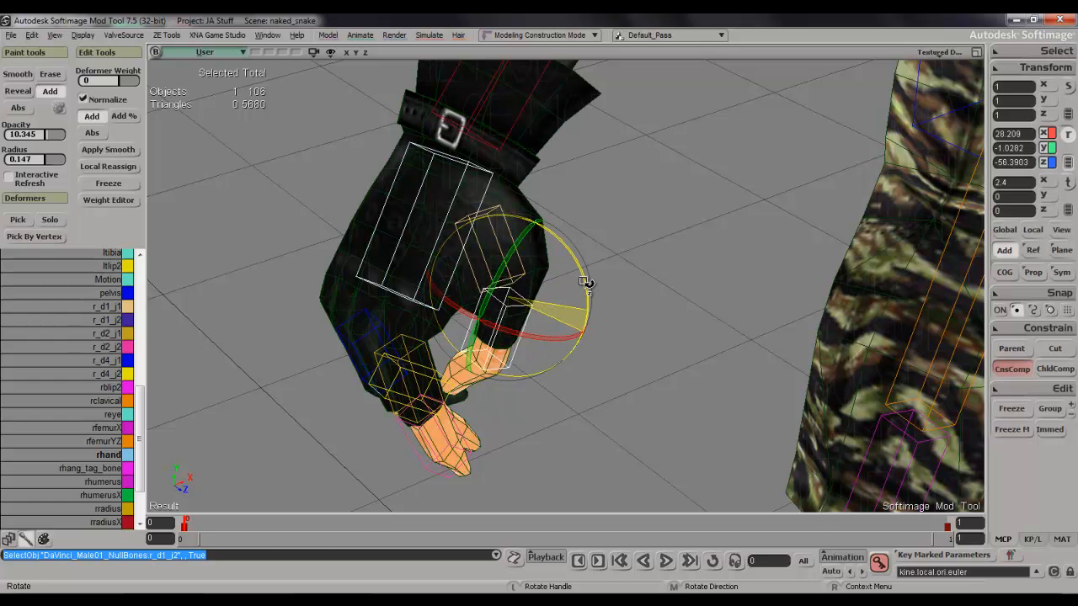
{"action": "key", "text": "ctrl+z"}
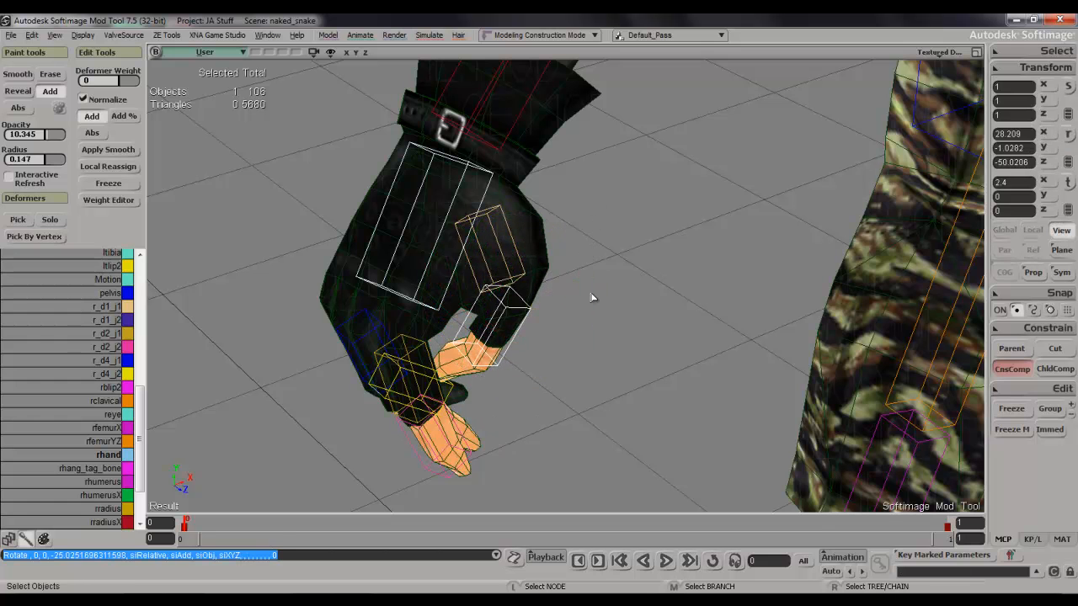
Examine the shape of the weighted thumb and hand from several angles.
{"action": "key", "text": "s"}
{"action": "right_click_drag", "start_coordinate": [474, 321], "coordinate": [505, 265]}
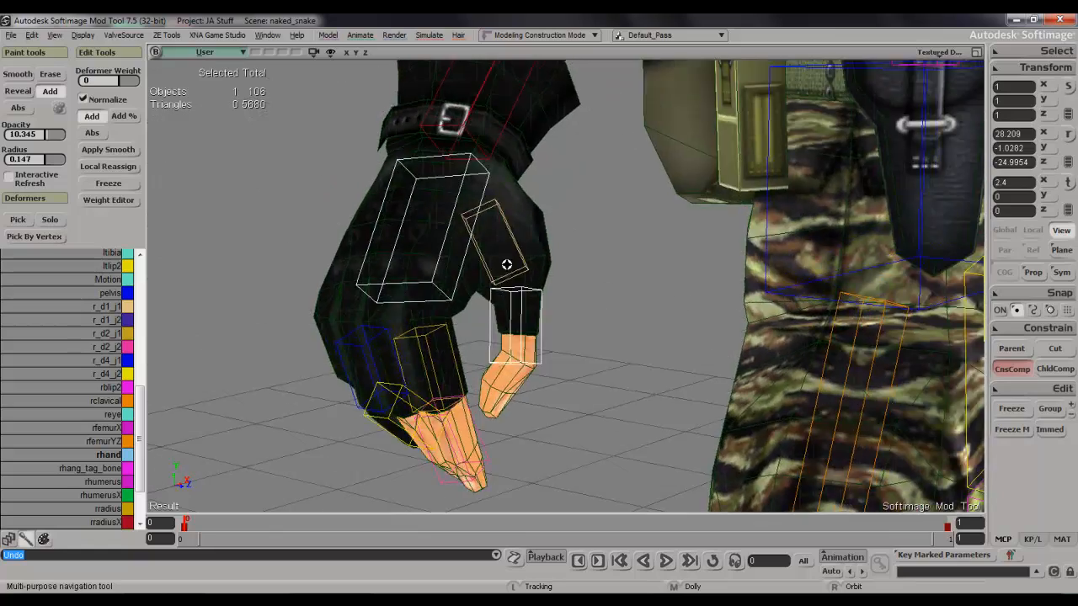
{"action": "left_click_drag", "start_coordinate": [505, 264], "coordinate": [508, 252]}
{"action": "scroll", "coordinate": [507, 252], "scroll_direction": "up", "scroll_amount": 5}
{"action": "key", "text": "s"}
{"action": "right_click_drag", "start_coordinate": [509, 253], "coordinate": [454, 332]}
{"action": "scroll", "coordinate": [556, 334], "scroll_direction": "down", "scroll_amount": 4}
{"action": "key", "text": "s"}
{"action": "left_click", "coordinate": [509, 242]}
{"action": "key", "text": "s"}
Select the tip points of the finger beside the thumb and grow the selection up the whole finger to the knuckle.
{"action": "key", "text": "t"}
{"action": "key", "text": "s"}
{"action": "right_click_drag", "start_coordinate": [421, 366], "coordinate": [381, 322]}
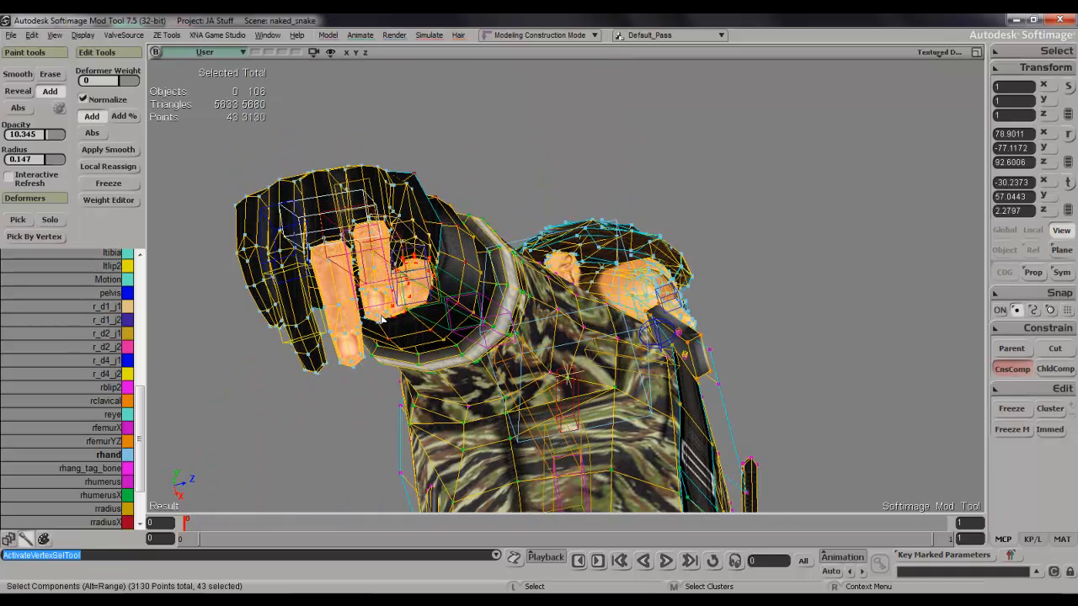
{"action": "scroll", "coordinate": [381, 320], "scroll_direction": "up", "scroll_amount": 3}
{"action": "key", "text": "s"}
{"action": "left_click_drag", "start_coordinate": [381, 318], "coordinate": [406, 333]}
{"action": "right_click_drag", "start_coordinate": [407, 332], "coordinate": [414, 433]}
{"action": "left_click_drag", "start_coordinate": [422, 456], "coordinate": [440, 472]}
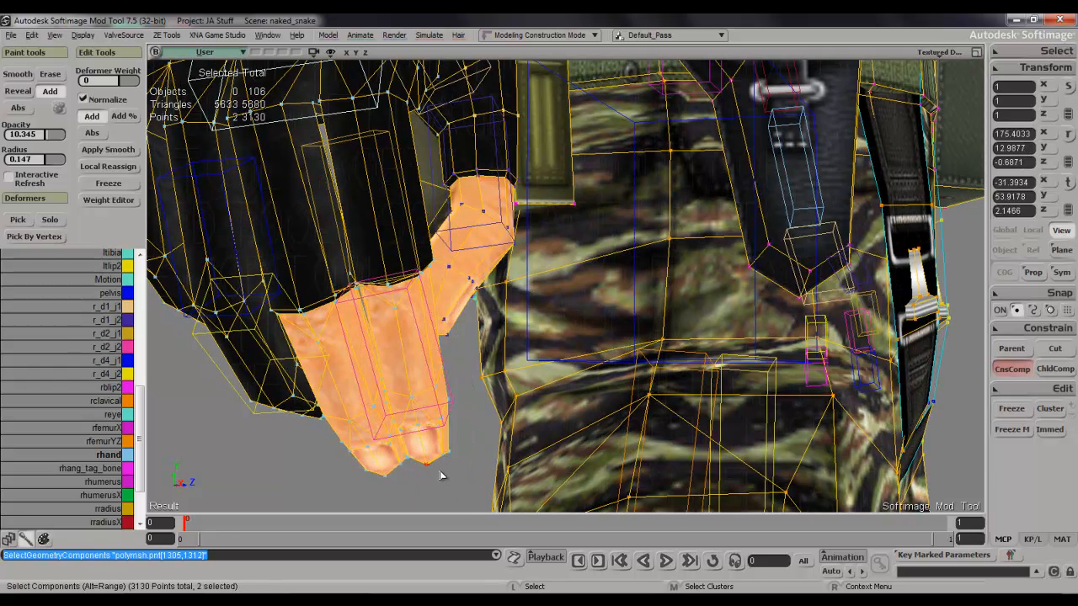
{"action": "key", "text": "plus"}
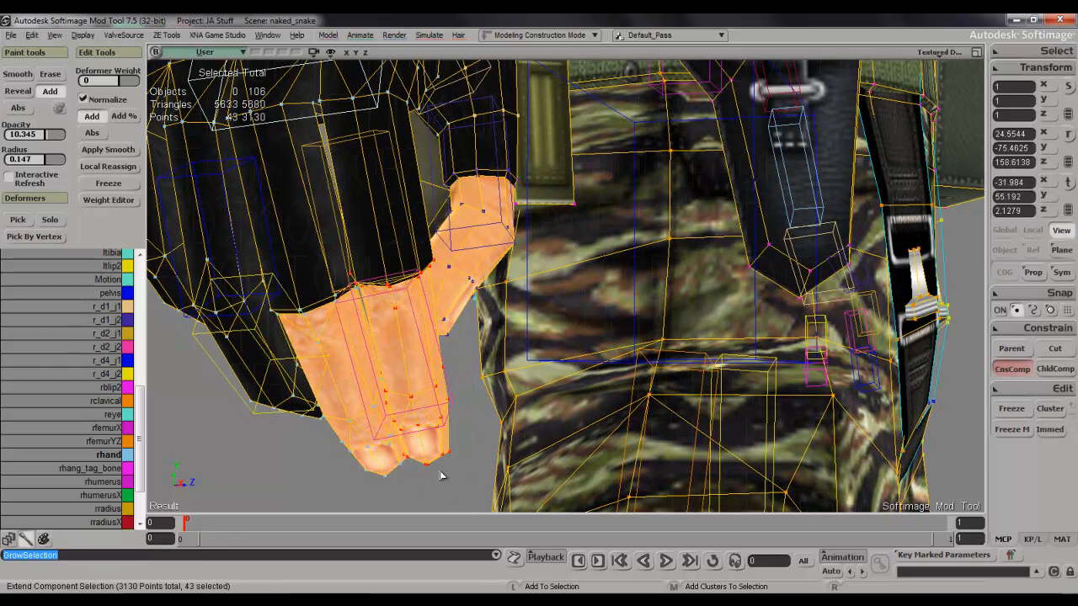
{"action": "scroll", "coordinate": [529, 434], "scroll_direction": "down", "scroll_amount": 2}
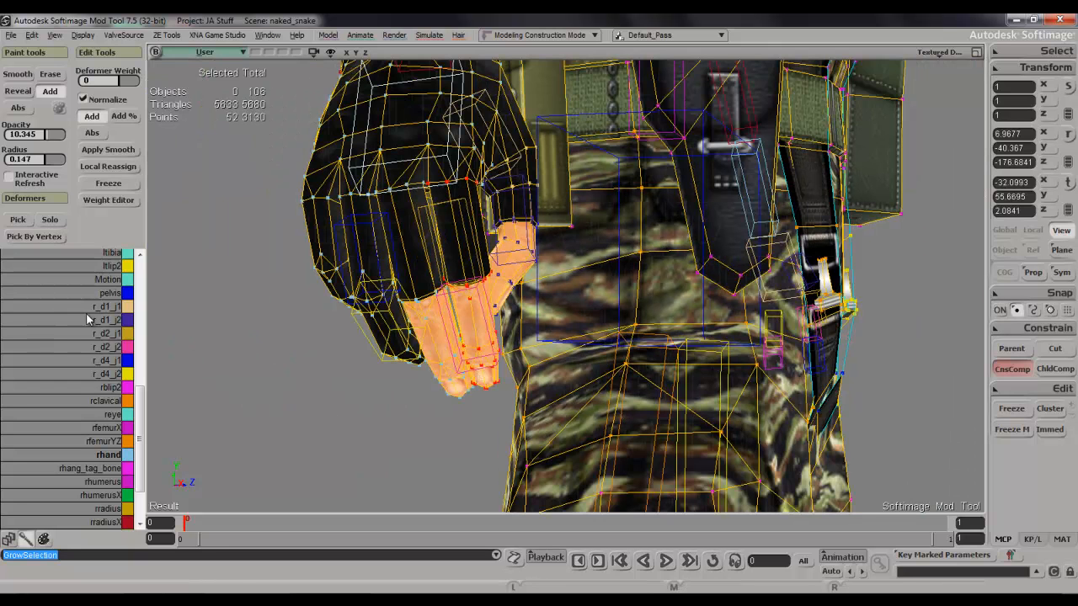
Assign the selected index finger points 100 percent weight to r_d2_j1 in the Weight Editor and close it.
{"action": "left_click", "coordinate": [98, 333]}
{"action": "left_click_drag", "start_coordinate": [477, 303], "coordinate": [468, 293]}
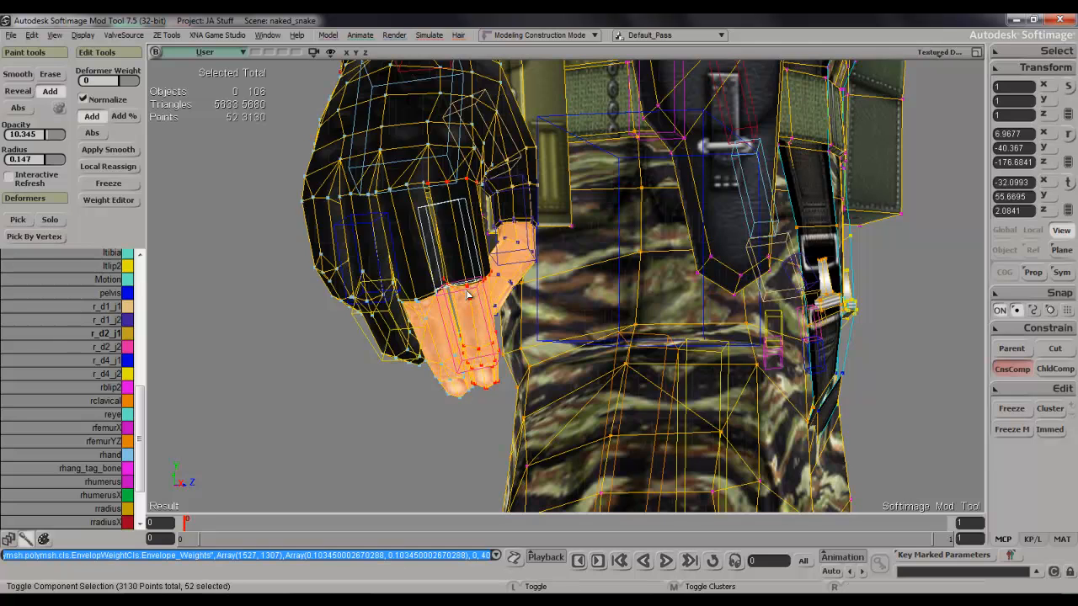
{"action": "key", "text": "ctrl+e"}
{"action": "left_click", "coordinate": [120, 225]}
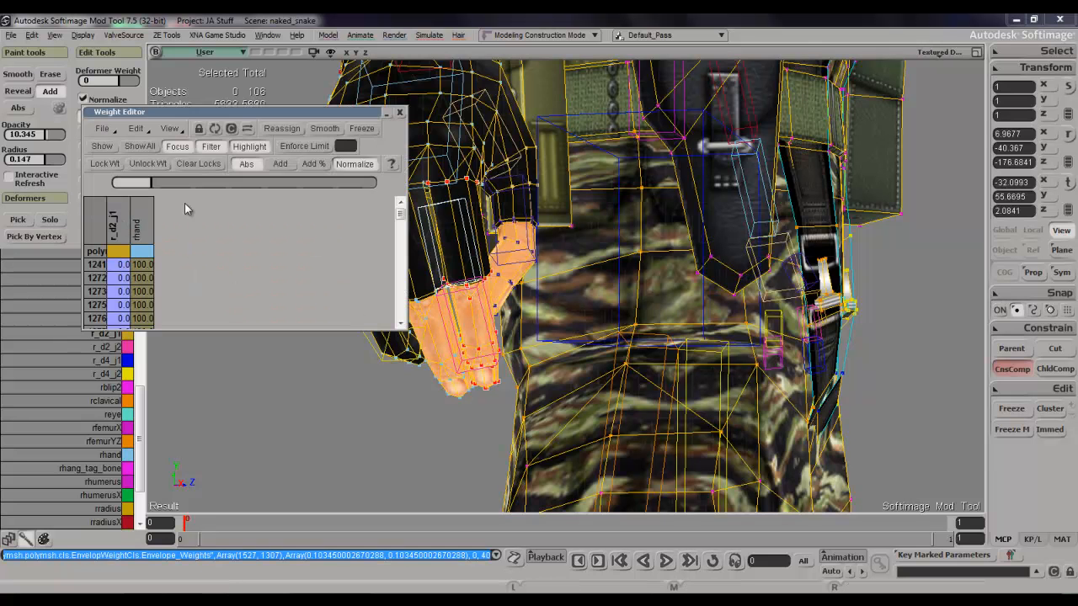
{"action": "left_click_drag", "start_coordinate": [264, 180], "coordinate": [371, 184]}
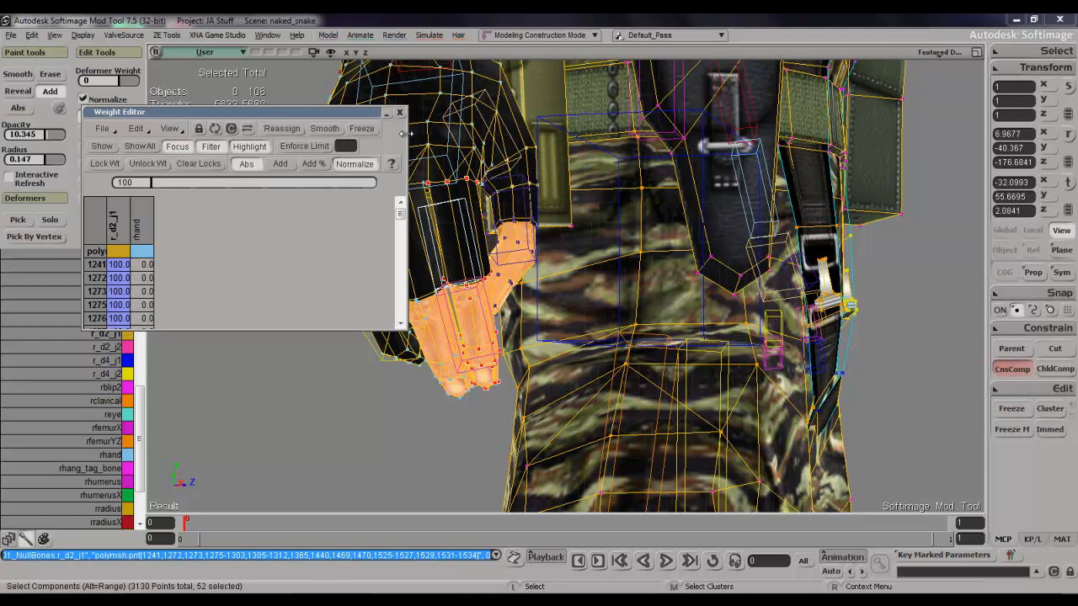
{"action": "left_click", "coordinate": [400, 114]}
Rotate the r_d2_j1 bone about -41 degrees around its Y axis and inspect how the index finger bends.
{"action": "left_click", "coordinate": [216, 244]}
{"action": "key", "text": "c"}
{"action": "left_click", "coordinate": [438, 190]}
{"action": "left_click_drag", "start_coordinate": [431, 185], "coordinate": [440, 231]}
{"action": "key", "text": "space"}
{"action": "key", "text": "s"}
{"action": "right_click_drag", "start_coordinate": [440, 231], "coordinate": [350, 233]}
{"action": "scroll", "coordinate": [497, 205], "scroll_direction": "up", "scroll_amount": 5}
{"action": "key", "text": "s"}
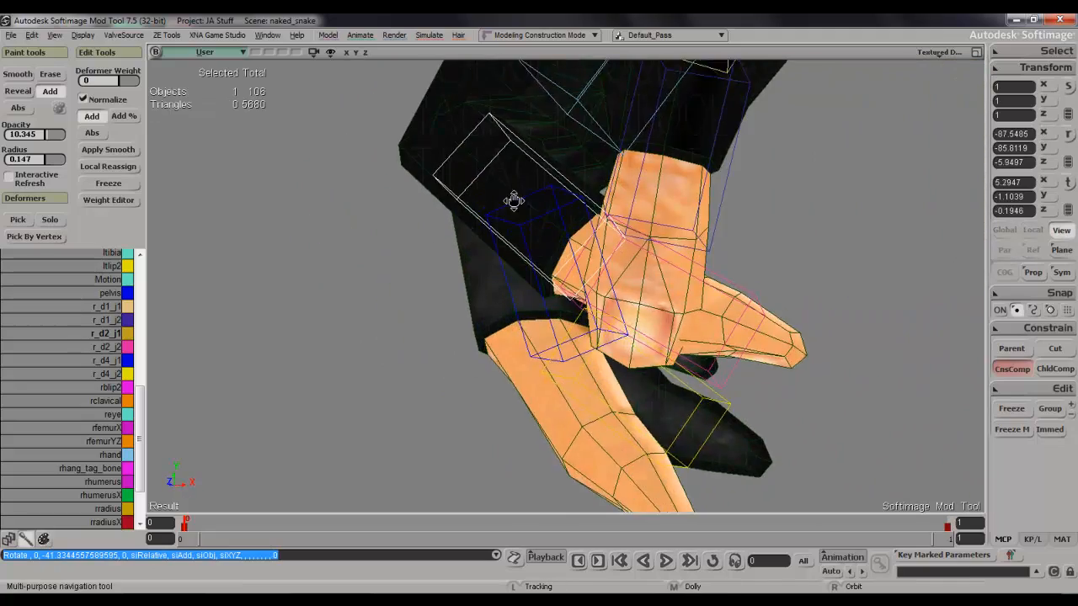
{"action": "left_click_drag", "start_coordinate": [512, 199], "coordinate": [510, 318]}
{"action": "right_click_drag", "start_coordinate": [510, 317], "coordinate": [544, 361]}
{"action": "left_click_drag", "start_coordinate": [544, 361], "coordinate": [639, 421]}
{"action": "right_click_drag", "start_coordinate": [639, 420], "coordinate": [619, 382]}
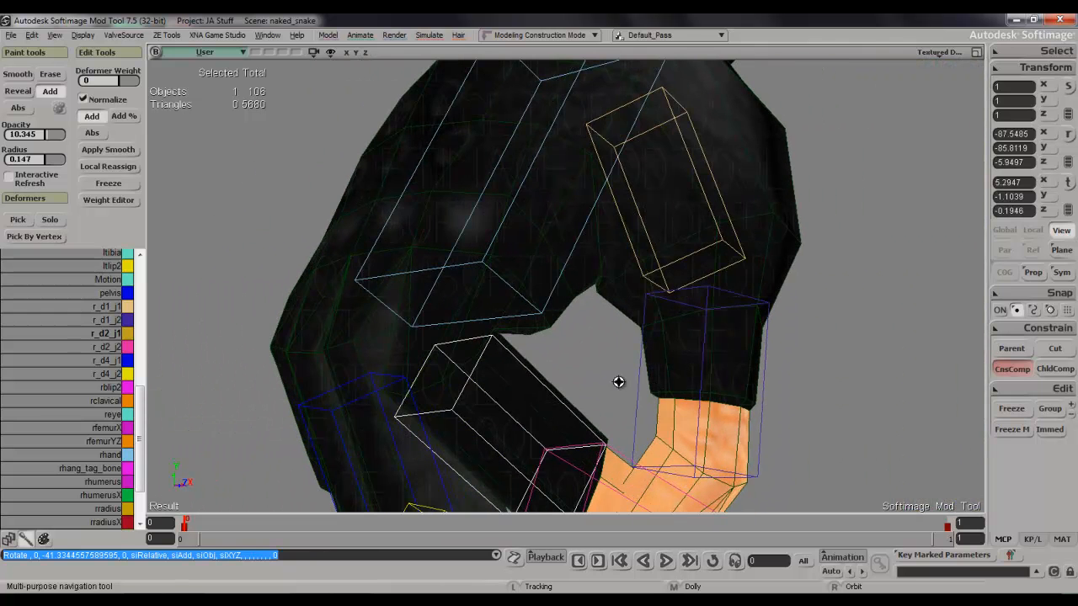
Paint rhand weight on the mesh along the row of points at the index finger's base on the back of the hand.
{"action": "left_click", "coordinate": [332, 335]}
{"action": "left_click", "coordinate": [112, 456]}
{"action": "scroll", "coordinate": [428, 344], "scroll_direction": "up", "scroll_amount": 5}
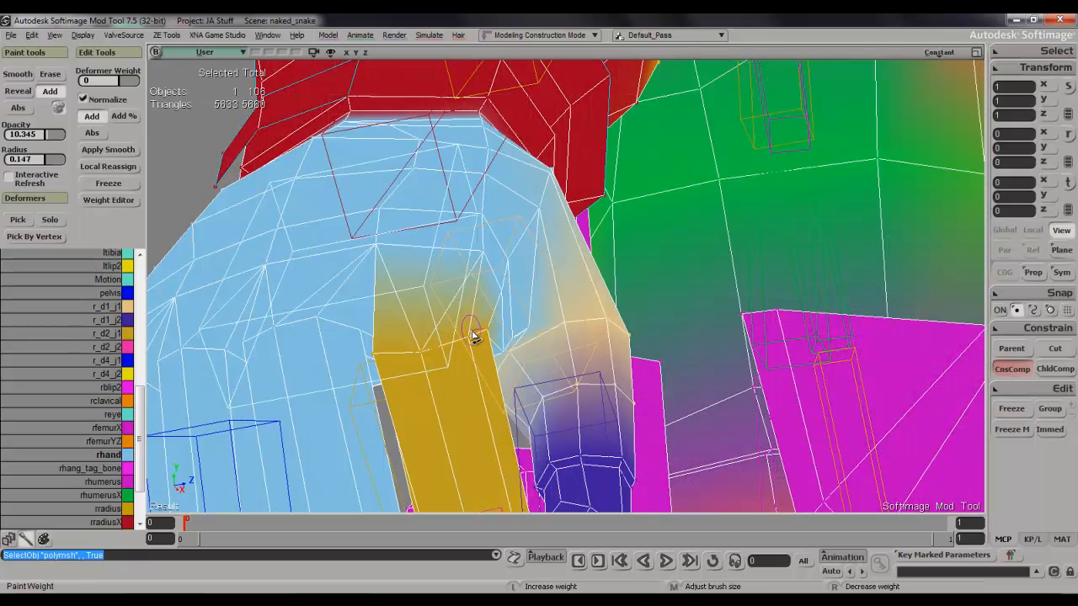
{"action": "left_click", "coordinate": [376, 359]}
{"action": "key", "text": "s"}
{"action": "mouse_move", "coordinate": [378, 359]}
{"action": "right_mouse_down"}
{"action": "mouse_move", "coordinate": [371, 371]}
{"action": "mouse_move", "coordinate": [404, 374]}
{"action": "mouse_move", "coordinate": [493, 373]}
{"action": "mouse_move", "coordinate": [486, 359]}
{"action": "right_mouse_up"}
{"action": "left_click", "coordinate": [480, 362]}
{"action": "left_click", "coordinate": [431, 402]}
{"action": "key", "text": "s"}
{"action": "left_click_drag", "start_coordinate": [485, 337], "coordinate": [400, 344]}
{"action": "left_click", "coordinate": [469, 341]}
{"action": "key", "text": "s"}
{"action": "mouse_move", "coordinate": [480, 332]}
{"action": "right_mouse_down"}
{"action": "mouse_move", "coordinate": [402, 373]}
{"action": "mouse_move", "coordinate": [468, 368]}
{"action": "right_mouse_up"}
{"action": "key", "text": "s"}
Paint rhand weight on the index finger's base points along the side facing the thumb.
{"action": "mouse_move", "coordinate": [539, 361]}
{"action": "right_mouse_down"}
{"action": "mouse_move", "coordinate": [556, 358]}
{"action": "mouse_move", "coordinate": [551, 383]}
{"action": "right_mouse_up"}
{"action": "scroll", "coordinate": [551, 382], "scroll_direction": "up", "scroll_amount": 3}
{"action": "key", "text": "w"}
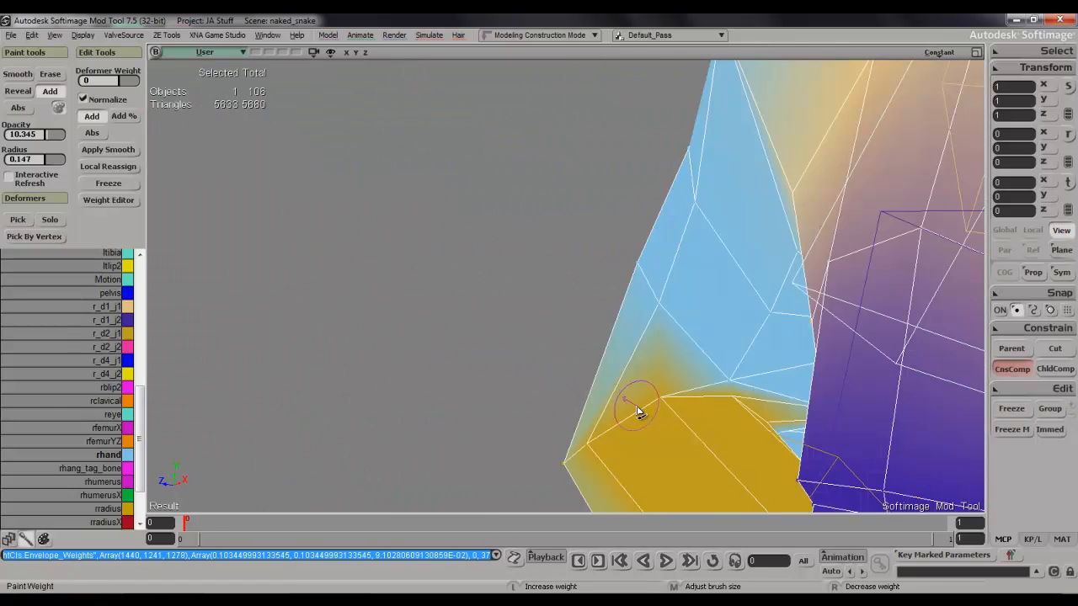
{"action": "mouse_move", "coordinate": [684, 407]}
{"action": "left_mouse_down"}
{"action": "mouse_move", "coordinate": [743, 413]}
{"action": "mouse_move", "coordinate": [676, 406]}
{"action": "left_mouse_up"}
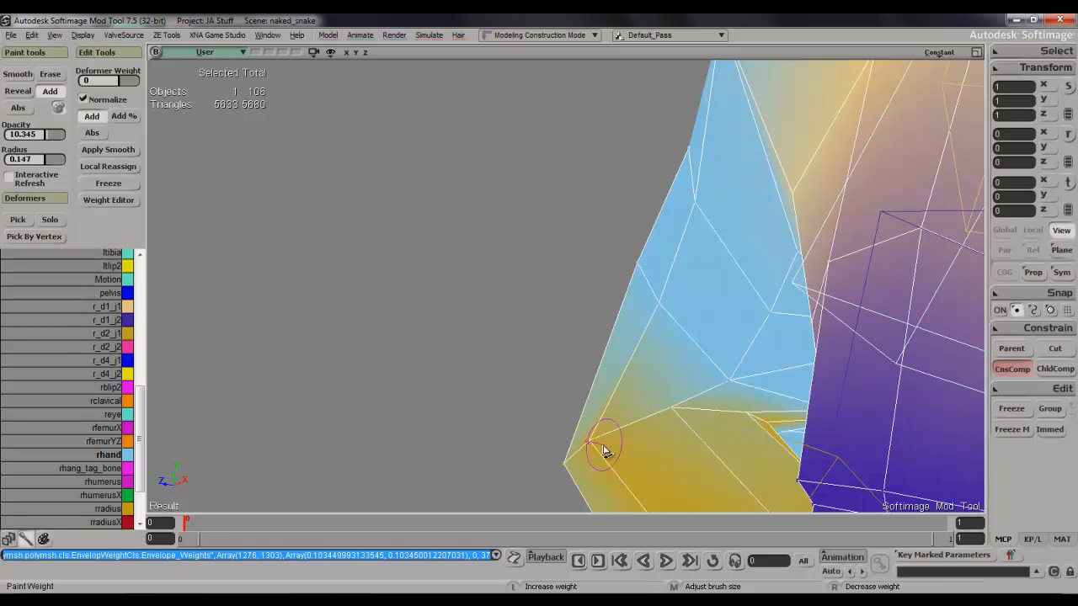
{"action": "left_click_drag", "start_coordinate": [603, 451], "coordinate": [646, 447]}
{"action": "left_click_drag", "start_coordinate": [689, 413], "coordinate": [764, 420]}
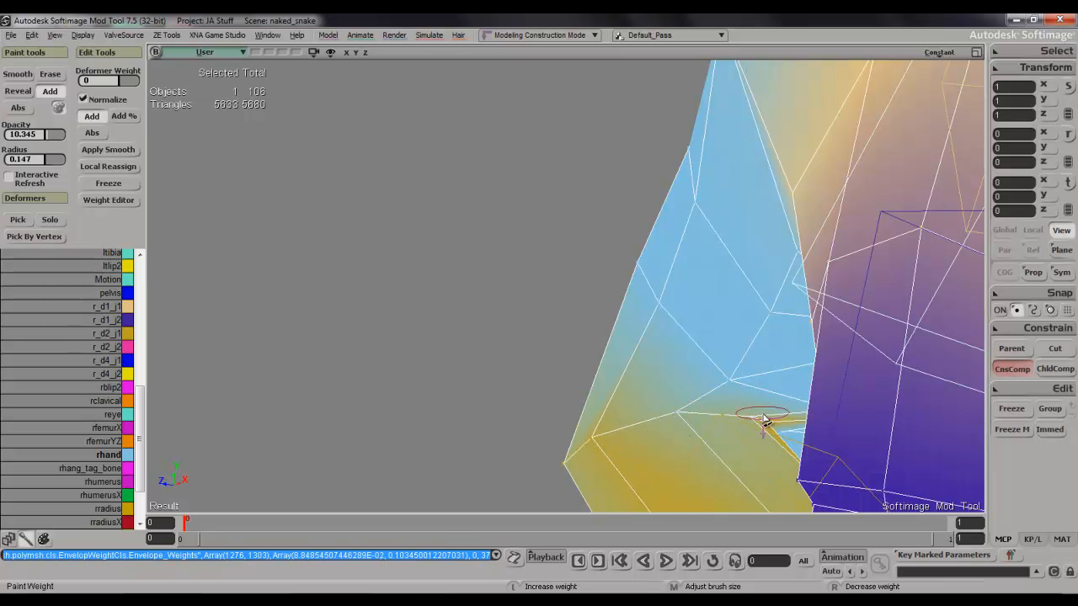
{"action": "left_click_drag", "start_coordinate": [691, 420], "coordinate": [709, 422]}
Paint rhand weight on the palm-side points where the index finger meets the hand.
{"action": "key", "text": "s"}
{"action": "right_click_drag", "start_coordinate": [770, 426], "coordinate": [689, 421]}
{"action": "key", "text": "s"}
{"action": "left_click_drag", "start_coordinate": [902, 385], "coordinate": [887, 328]}
{"action": "right_click_drag", "start_coordinate": [887, 328], "coordinate": [889, 298]}
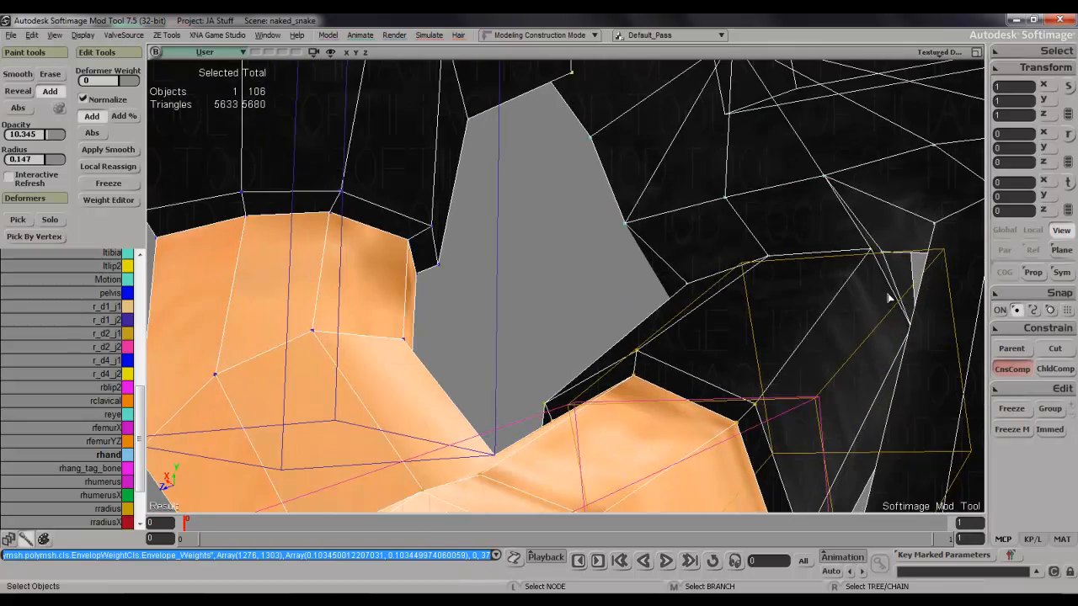
{"action": "left_click_drag", "start_coordinate": [865, 254], "coordinate": [852, 259]}
{"action": "left_click", "coordinate": [827, 256]}
{"action": "left_click", "coordinate": [877, 266]}
{"action": "key", "text": "s"}
{"action": "mouse_move", "coordinate": [880, 275]}
{"action": "right_mouse_down"}
{"action": "mouse_move", "coordinate": [883, 254]}
{"action": "mouse_move", "coordinate": [885, 286]}
{"action": "mouse_move", "coordinate": [833, 315]}
{"action": "mouse_move", "coordinate": [784, 291]}
{"action": "mouse_move", "coordinate": [813, 275]}
{"action": "mouse_move", "coordinate": [897, 294]}
{"action": "mouse_move", "coordinate": [852, 309]}
{"action": "right_mouse_up"}
{"action": "key", "text": "s"}
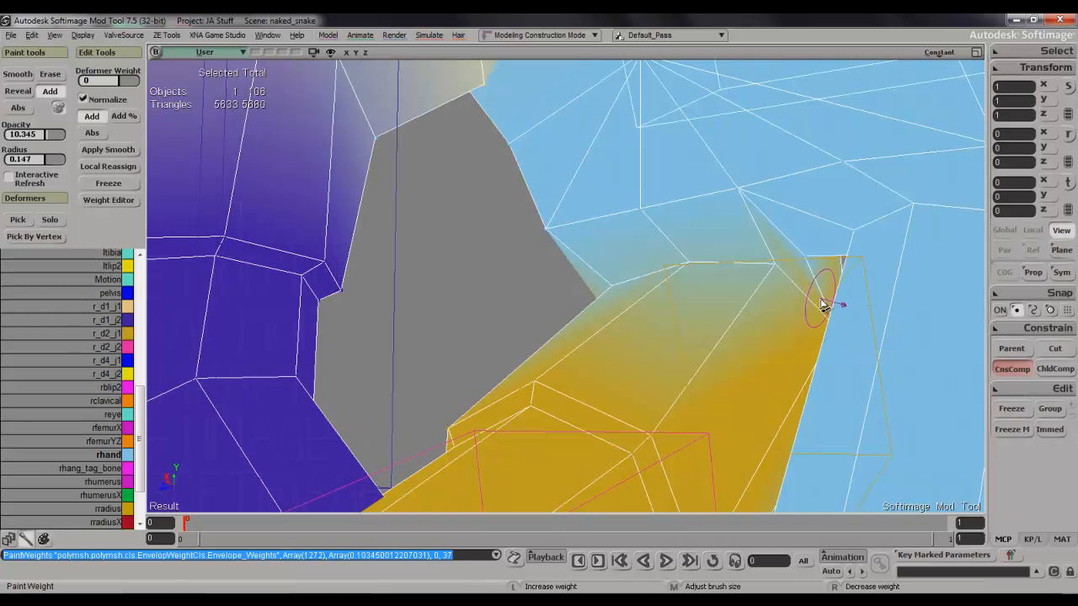
Even out the rhand weight across the palm-side row at the index finger's base, including the corner beside the next finger.
{"action": "left_click_drag", "start_coordinate": [795, 291], "coordinate": [794, 246]}
{"action": "left_click", "coordinate": [750, 206]}
{"action": "key", "text": "s"}
{"action": "mouse_move", "coordinate": [762, 202]}
{"action": "right_mouse_down"}
{"action": "mouse_move", "coordinate": [820, 256]}
{"action": "mouse_move", "coordinate": [801, 269]}
{"action": "right_mouse_up"}
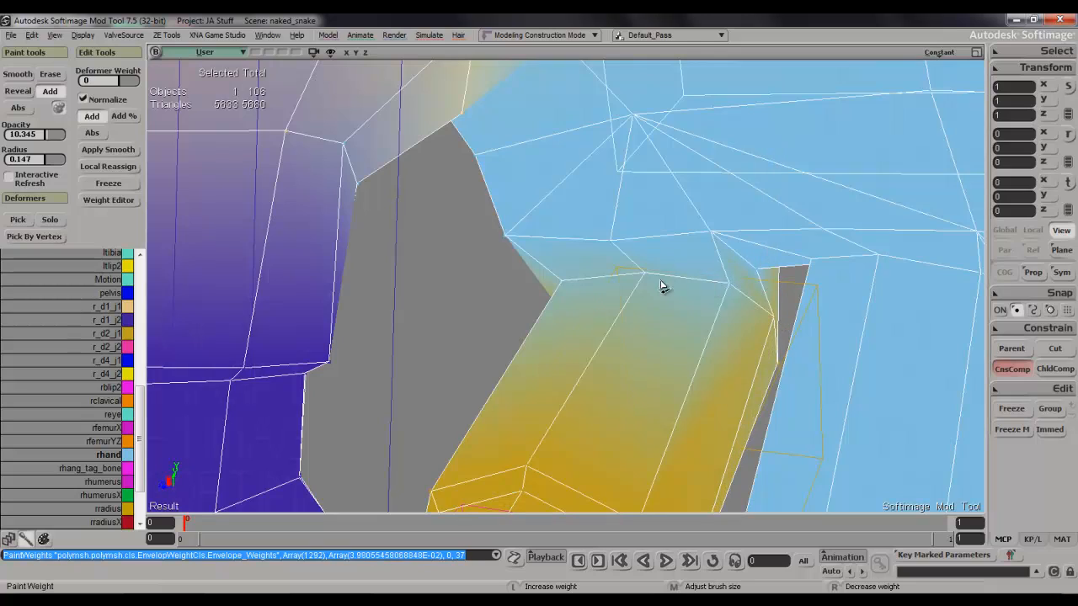
{"action": "left_click", "coordinate": [576, 292]}
{"action": "key", "text": "s"}
{"action": "mouse_move", "coordinate": [602, 283]}
{"action": "right_mouse_down"}
{"action": "mouse_move", "coordinate": [693, 289]}
{"action": "mouse_move", "coordinate": [679, 293]}
{"action": "mouse_move", "coordinate": [745, 282]}
{"action": "right_mouse_up"}
{"action": "left_click_drag", "start_coordinate": [756, 285], "coordinate": [615, 278]}
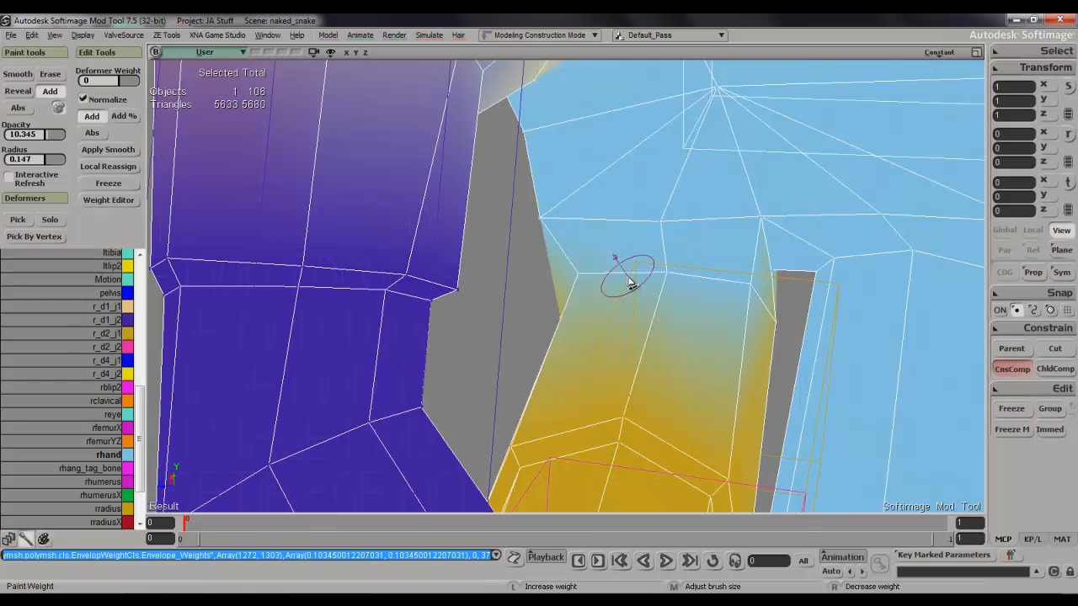
Paint r_d2_j1 weight onto the hand points just above the index finger's base and around its knuckle.
{"action": "key", "text": "space"}
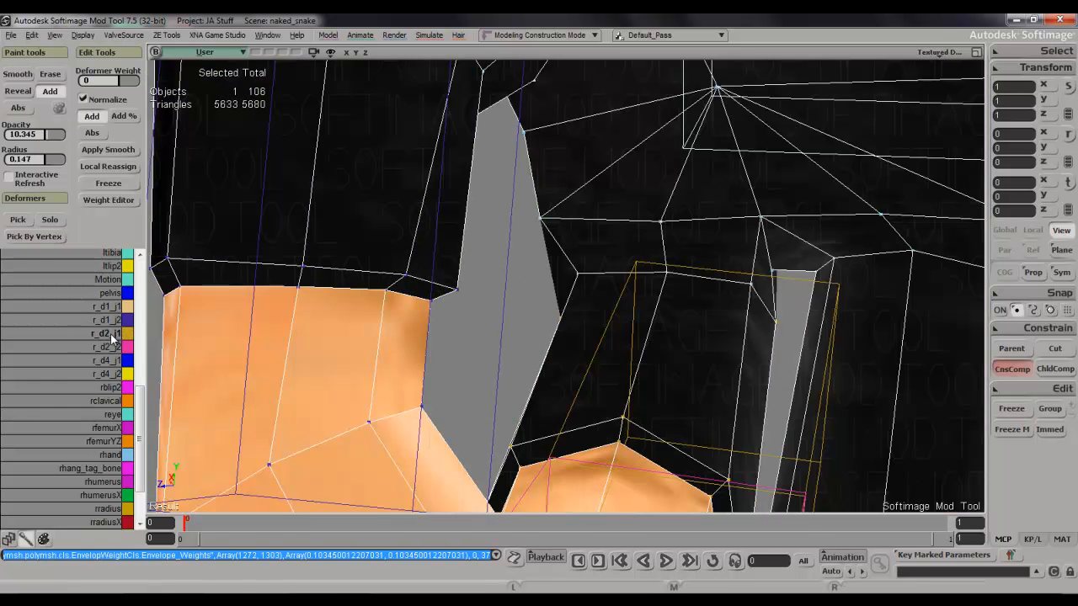
{"action": "left_click", "coordinate": [110, 333]}
{"action": "left_click_drag", "start_coordinate": [732, 229], "coordinate": [770, 230]}
{"action": "key", "text": "s"}
{"action": "mouse_move", "coordinate": [770, 230]}
{"action": "right_mouse_down"}
{"action": "mouse_move", "coordinate": [684, 253]}
{"action": "mouse_move", "coordinate": [618, 254]}
{"action": "mouse_move", "coordinate": [590, 241]}
{"action": "mouse_move", "coordinate": [570, 294]}
{"action": "mouse_move", "coordinate": [530, 339]}
{"action": "mouse_move", "coordinate": [595, 333]}
{"action": "mouse_move", "coordinate": [575, 240]}
{"action": "right_mouse_up"}
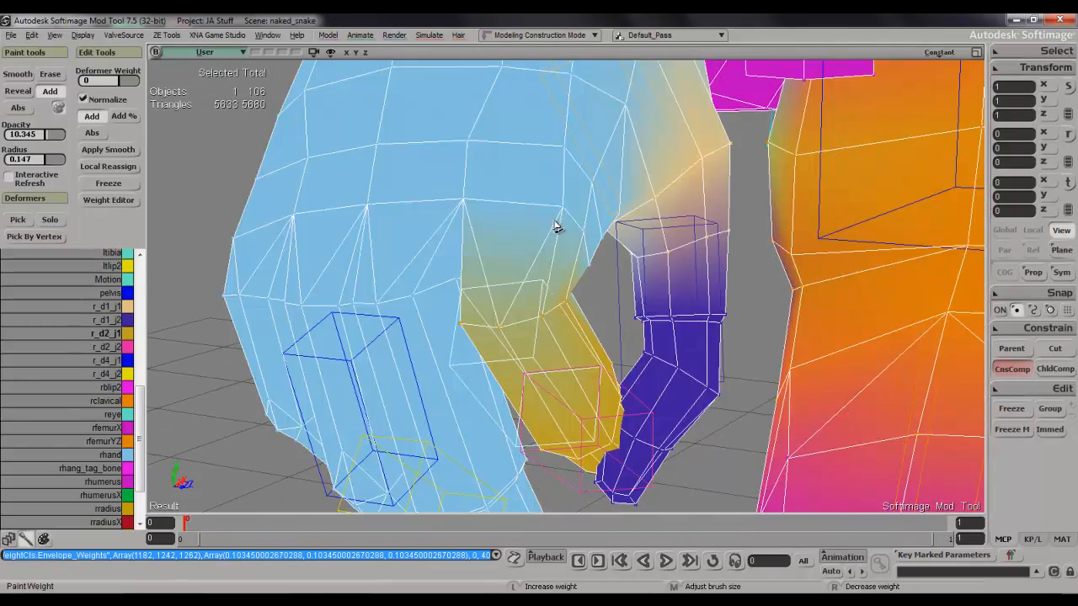
{"action": "left_click", "coordinate": [483, 207]}
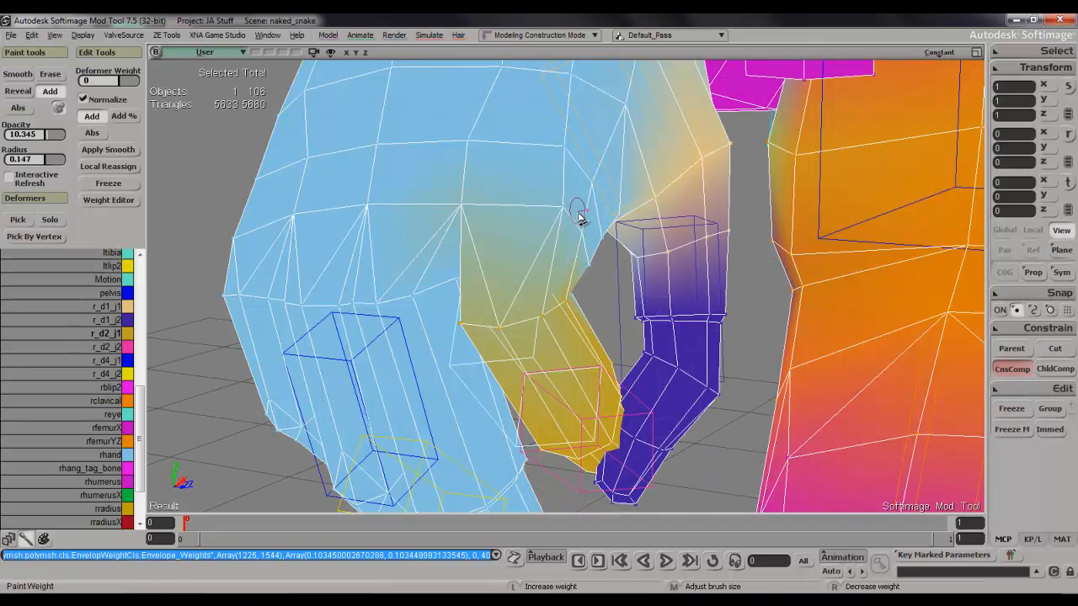
{"action": "left_click", "coordinate": [470, 217]}
{"action": "left_click", "coordinate": [557, 229]}
Undo the last paint stroke and add r_d2_j1 weight to the knuckle points on the thumb side.
{"action": "key", "text": "s"}
{"action": "mouse_move", "coordinate": [566, 226]}
{"action": "right_mouse_down"}
{"action": "mouse_move", "coordinate": [518, 212]}
{"action": "mouse_move", "coordinate": [592, 229]}
{"action": "right_mouse_up"}
{"action": "left_click", "coordinate": [502, 225]}
{"action": "key", "text": "s"}
{"action": "key", "text": "ctrl+z"}
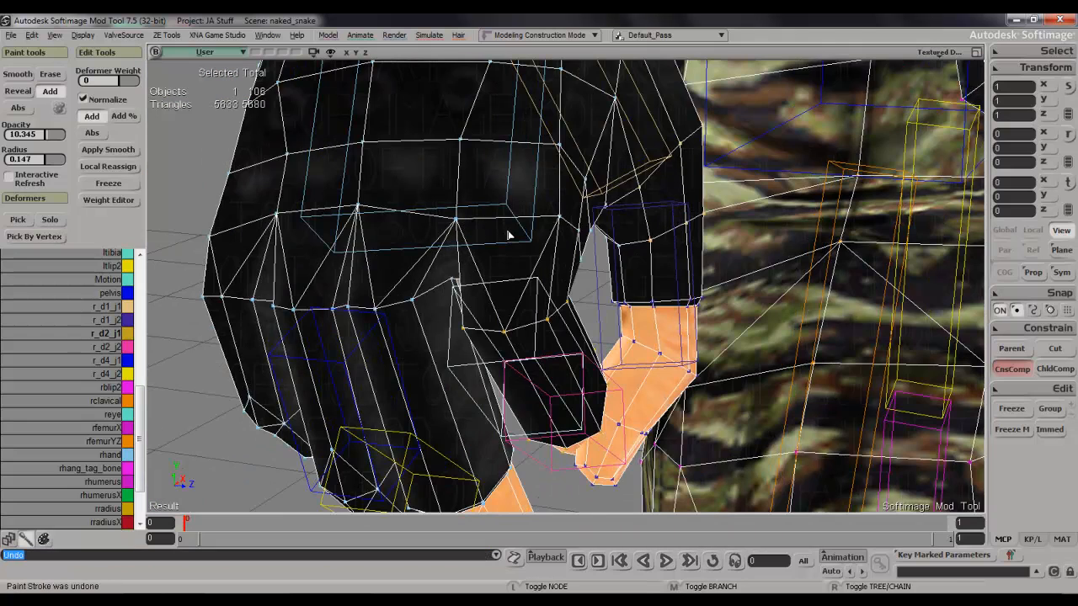
{"action": "key", "text": "w"}
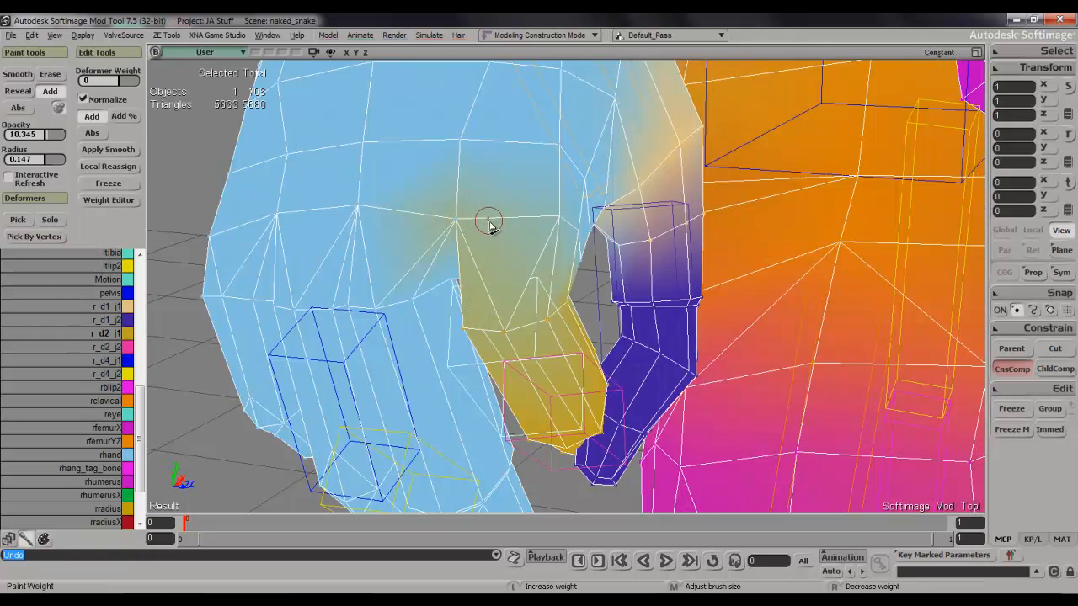
{"action": "left_click", "coordinate": [573, 224]}
{"action": "key", "text": "s"}
{"action": "mouse_move", "coordinate": [573, 225]}
{"action": "right_mouse_down"}
{"action": "mouse_move", "coordinate": [527, 226]}
{"action": "mouse_move", "coordinate": [572, 229]}
{"action": "mouse_move", "coordinate": [599, 217]}
{"action": "mouse_move", "coordinate": [609, 255]}
{"action": "mouse_move", "coordinate": [601, 301]}
{"action": "right_mouse_up"}
{"action": "key", "text": "w"}
{"action": "left_click", "coordinate": [615, 251]}
{"action": "key", "text": "s"}
{"action": "scroll", "coordinate": [609, 255], "scroll_direction": "up", "scroll_amount": 4}
{"action": "key", "text": "s"}
Paint rhand weight along the points at the side of the index knuckle toward the thumb.
{"action": "key", "text": "space"}
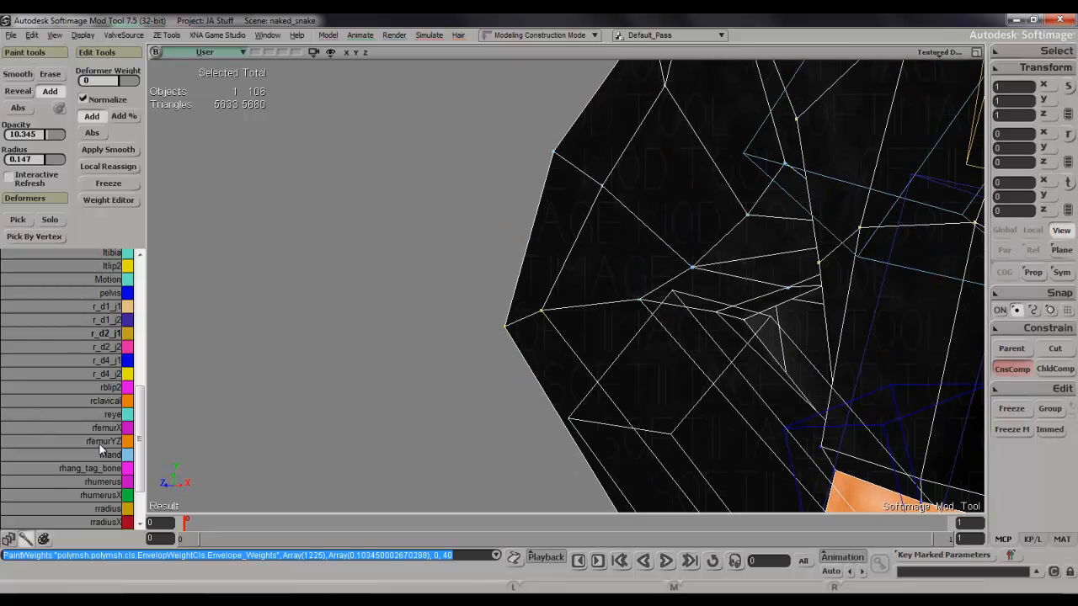
{"action": "key", "text": "w"}
{"action": "left_click_drag", "start_coordinate": [636, 308], "coordinate": [746, 317]}
{"action": "key", "text": "s"}
{"action": "mouse_move", "coordinate": [741, 303]}
{"action": "right_mouse_down"}
{"action": "mouse_move", "coordinate": [783, 313]}
{"action": "mouse_move", "coordinate": [746, 301]}
{"action": "mouse_move", "coordinate": [429, 306]}
{"action": "right_mouse_up"}
Paint r_d2_j1 weight on the hand points just above the index finger's base, seen from the palm side.
{"action": "left_click", "coordinate": [109, 338]}
{"action": "key", "text": "w"}
{"action": "left_click_drag", "start_coordinate": [674, 252], "coordinate": [710, 264]}
{"action": "key", "text": "s"}
{"action": "right_click_drag", "start_coordinate": [760, 254], "coordinate": [764, 270]}
{"action": "mouse_move", "coordinate": [804, 308]}
{"action": "left_mouse_down"}
{"action": "mouse_move", "coordinate": [808, 298]}
{"action": "mouse_move", "coordinate": [691, 249]}
{"action": "left_mouse_up"}
Rotate the r_d2_j2 bone about -58 degrees around its Z axis to pose the end of the index finger.
{"action": "key", "text": "s"}
{"action": "mouse_move", "coordinate": [691, 249]}
{"action": "right_mouse_down"}
{"action": "mouse_move", "coordinate": [752, 303]}
{"action": "mouse_move", "coordinate": [809, 268]}
{"action": "mouse_move", "coordinate": [801, 211]}
{"action": "mouse_move", "coordinate": [735, 324]}
{"action": "right_mouse_up"}
{"action": "scroll", "coordinate": [767, 296], "scroll_direction": "down", "scroll_amount": 5}
{"action": "key", "text": "s"}
{"action": "scroll", "coordinate": [735, 325], "scroll_direction": "up", "scroll_amount": 4}
{"action": "left_click_drag", "start_coordinate": [733, 270], "coordinate": [690, 144]}
{"action": "right_click_drag", "start_coordinate": [690, 144], "coordinate": [657, 346]}
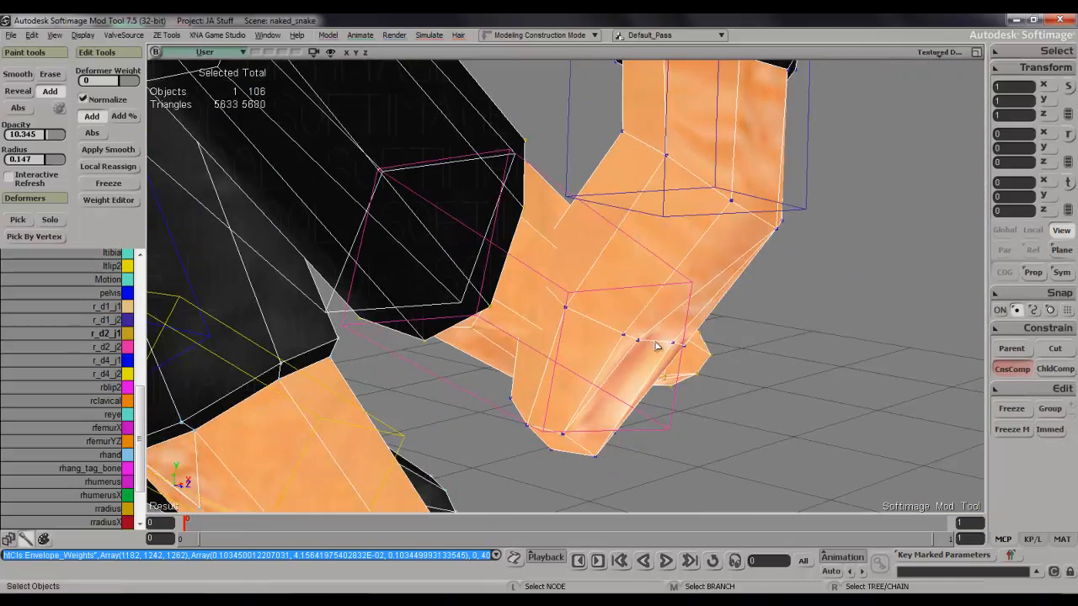
{"action": "left_click", "coordinate": [472, 318]}
{"action": "key", "text": "c"}
{"action": "left_click_drag", "start_coordinate": [367, 259], "coordinate": [389, 312]}
{"action": "key", "text": "s"}
{"action": "right_click_drag", "start_coordinate": [389, 312], "coordinate": [426, 279]}
{"action": "left_click_drag", "start_coordinate": [426, 279], "coordinate": [332, 106]}
{"action": "key", "text": "space"}
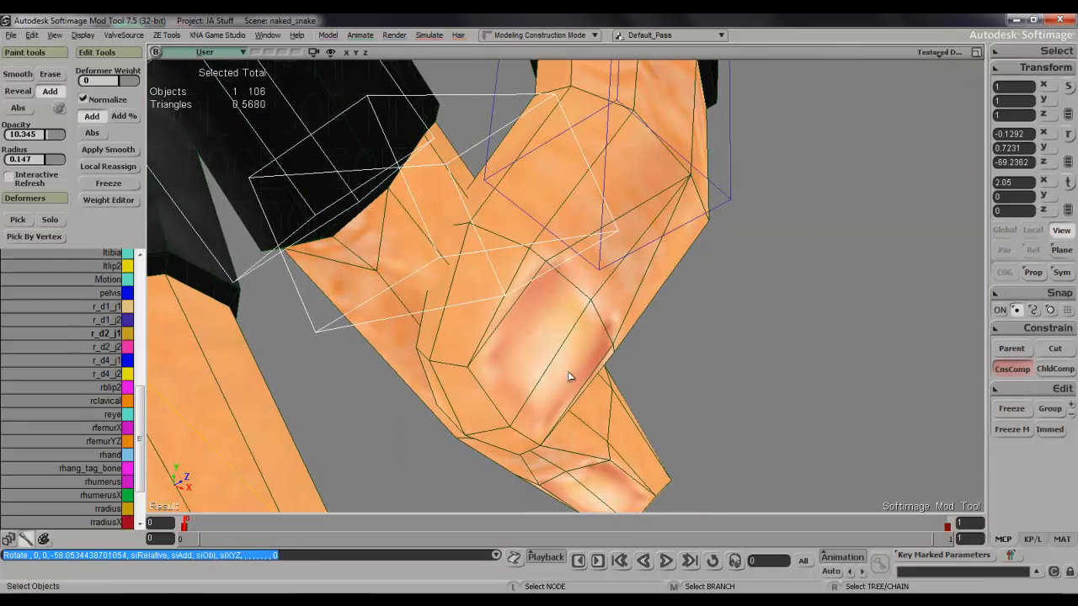
Select the tip points of the index finger on the mesh and grow the selection toward its middle joint.
{"action": "left_click", "coordinate": [619, 460]}
{"action": "scroll", "coordinate": [619, 459], "scroll_direction": "down", "scroll_amount": 3}
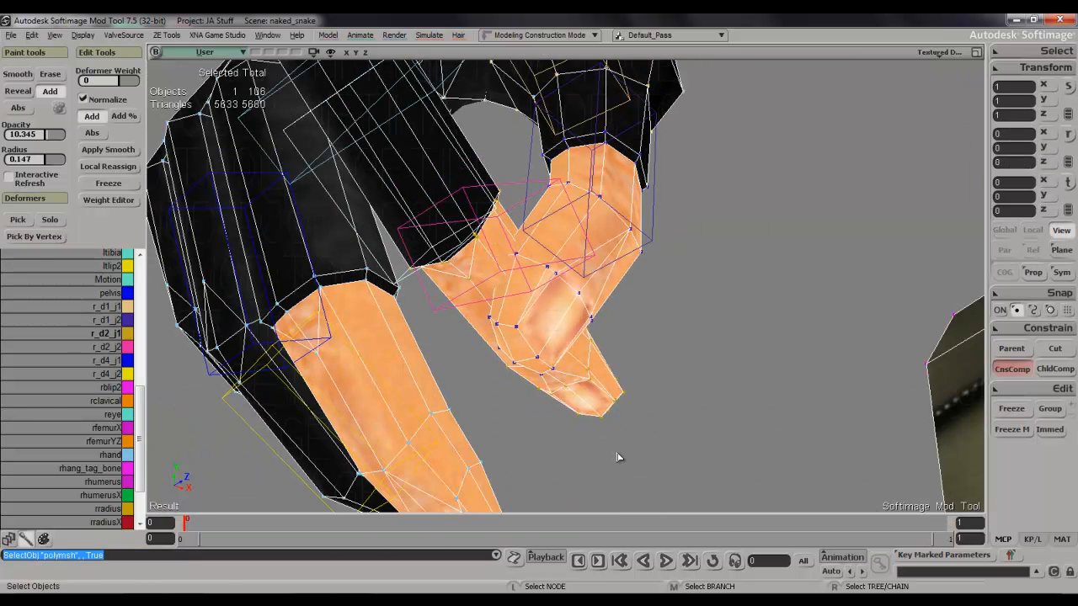
{"action": "key", "text": "t"}
{"action": "left_click_drag", "start_coordinate": [596, 439], "coordinate": [597, 445]}
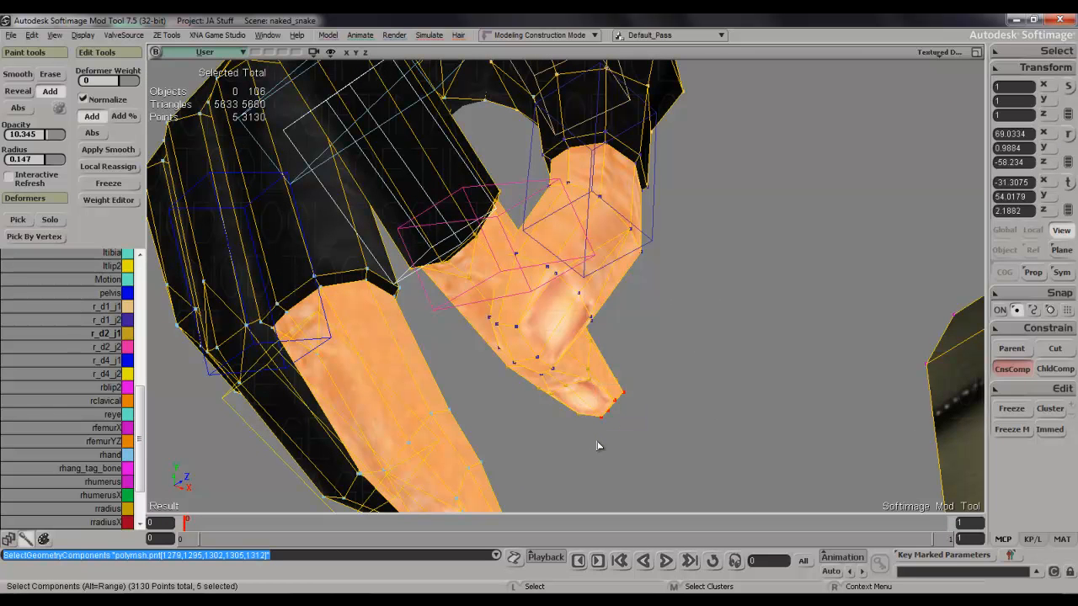
{"action": "key", "text": "plus"}
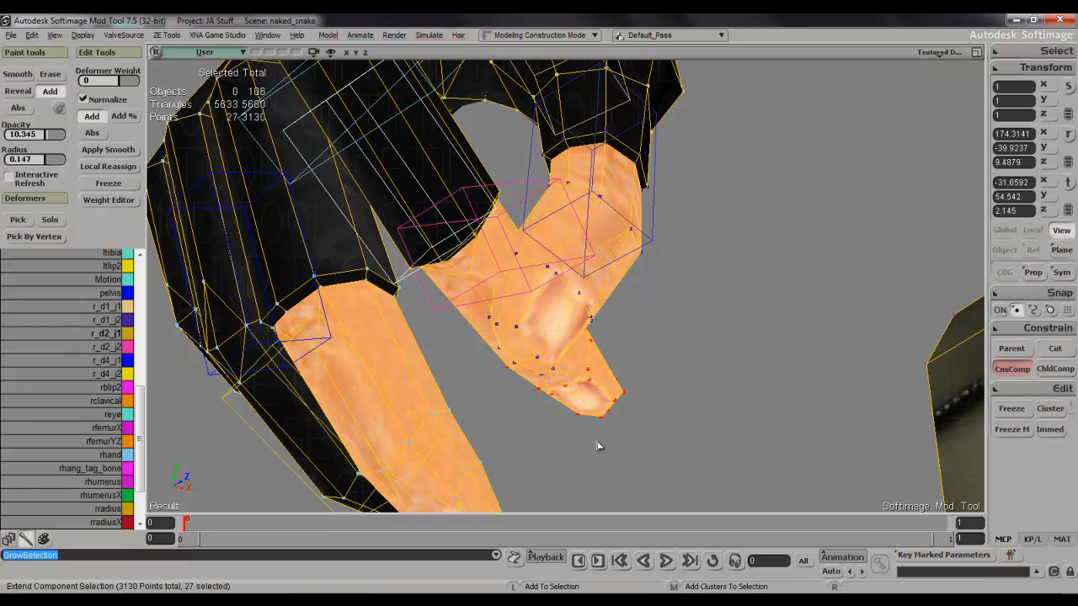
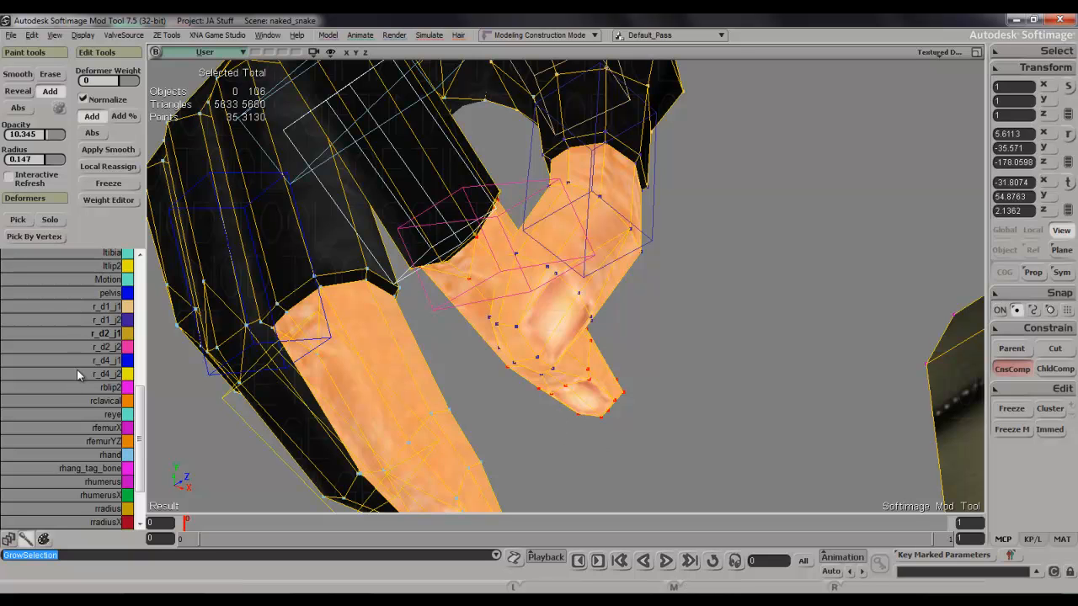
Assign 100 percent r_d2_j2 weight to the selected points at the end of the index finger.
{"action": "left_click", "coordinate": [112, 352]}
{"action": "key", "text": "w"}
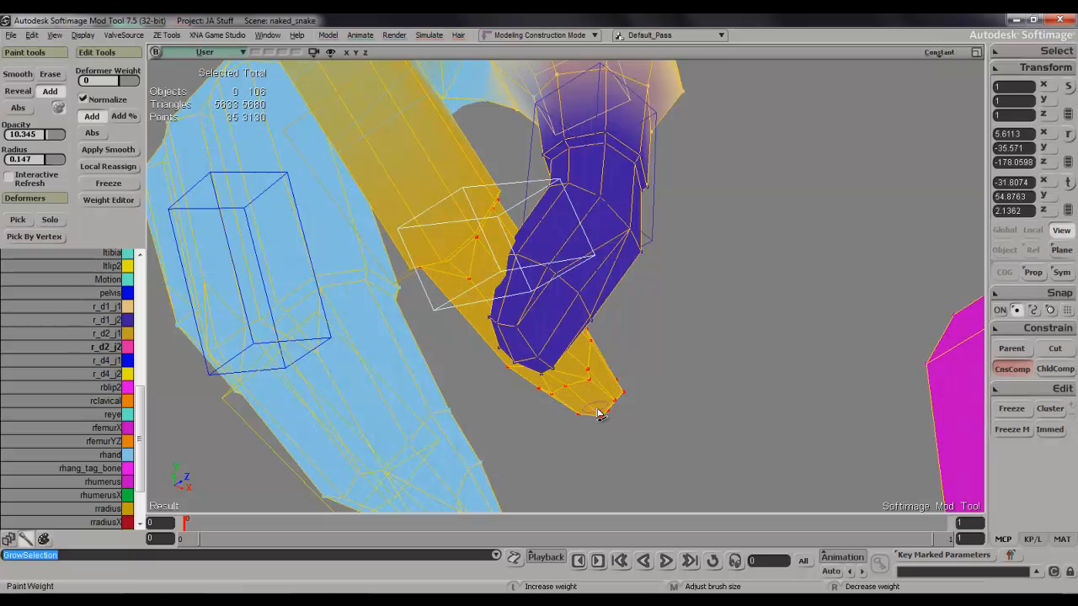
{"action": "left_click", "coordinate": [611, 417]}
{"action": "key", "text": "space"}
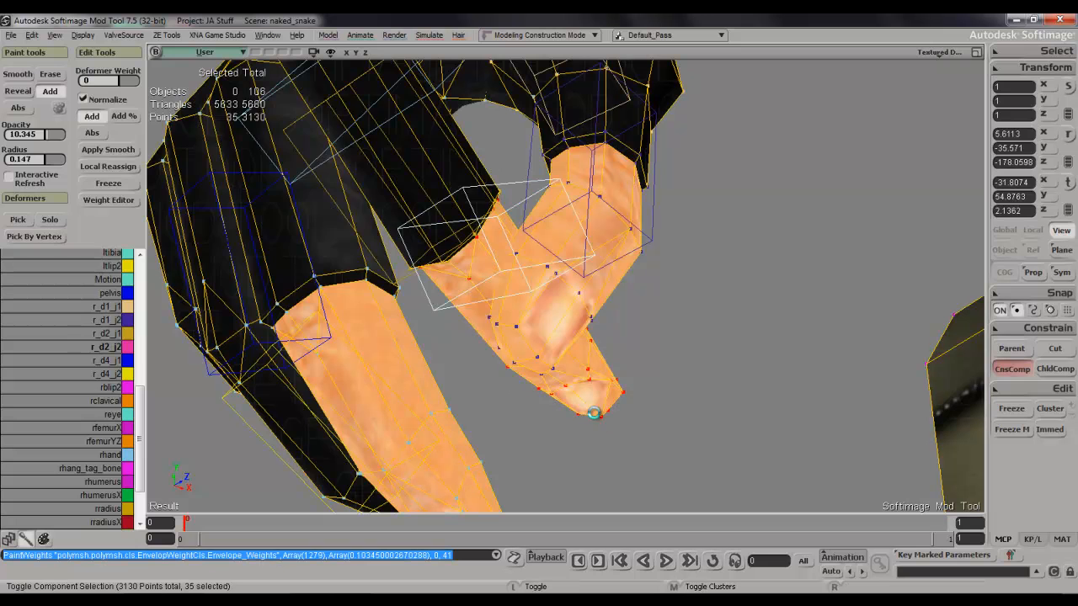
{"action": "key", "text": "ctrl+e"}
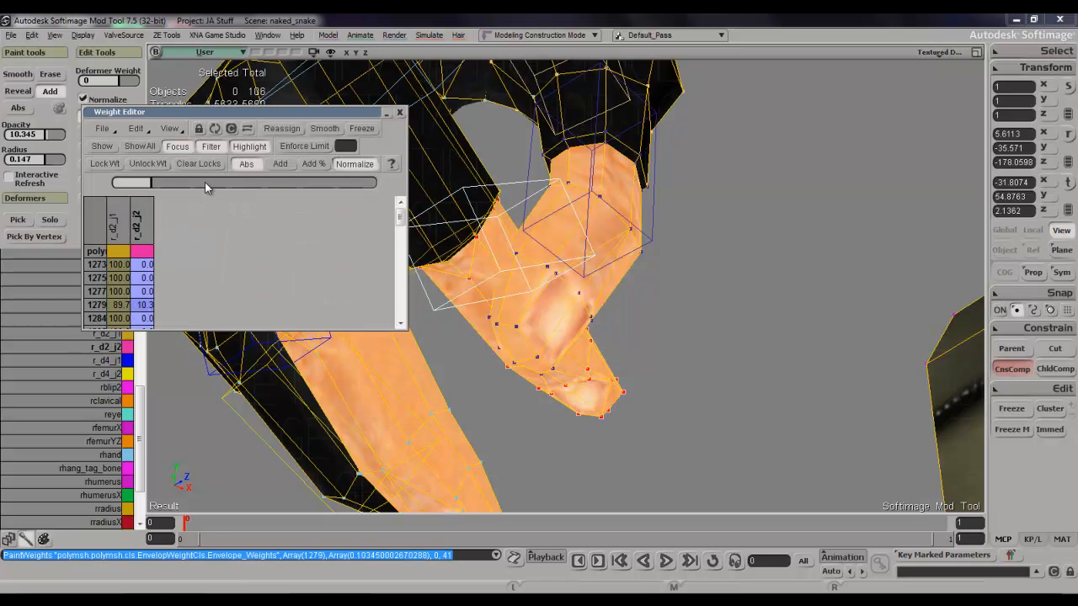
{"action": "left_click_drag", "start_coordinate": [205, 182], "coordinate": [376, 182]}
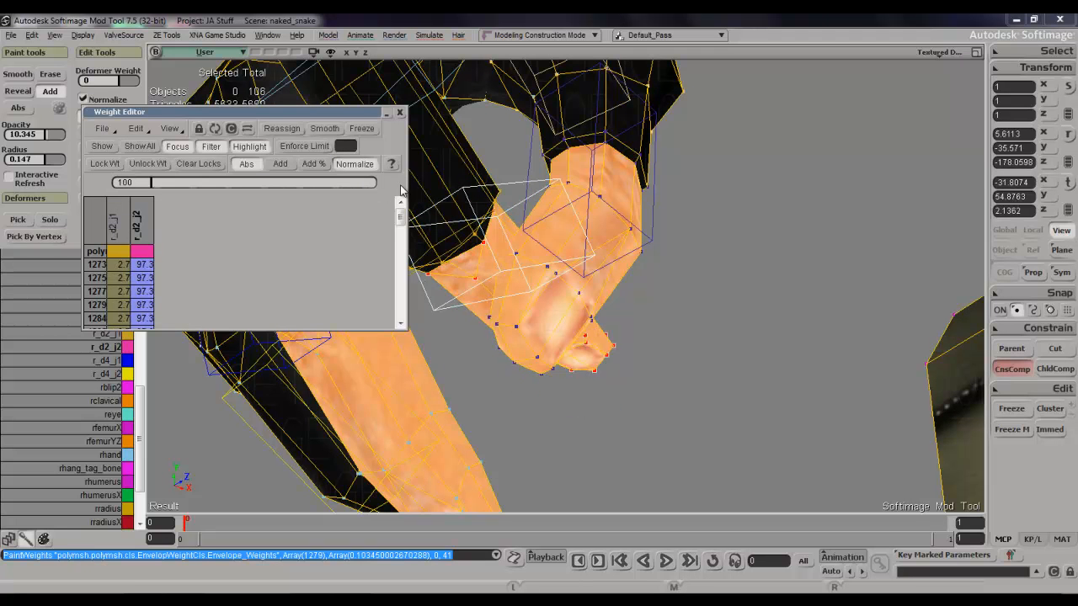
{"action": "left_click", "coordinate": [399, 112]}
Rotate the thumb's base bone r_d1_j1 in local mode to pose the thumb.
{"action": "key", "text": "s"}
{"action": "right_click_drag", "start_coordinate": [609, 194], "coordinate": [616, 255]}
{"action": "key", "text": "space"}
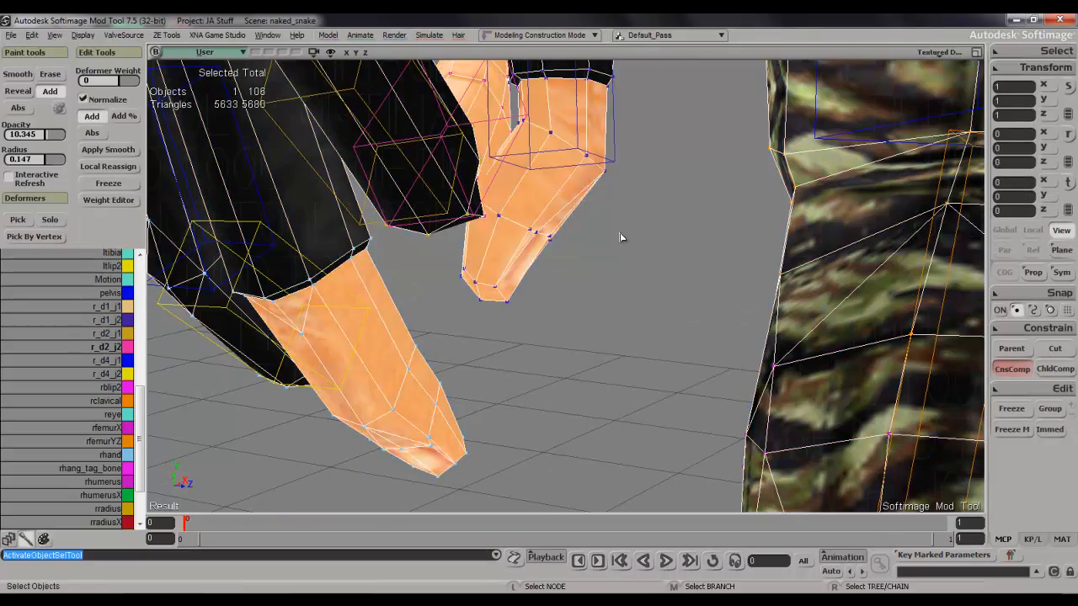
{"action": "key", "text": "s"}
{"action": "left_click_drag", "start_coordinate": [621, 237], "coordinate": [614, 366]}
{"action": "left_click", "coordinate": [556, 139]}
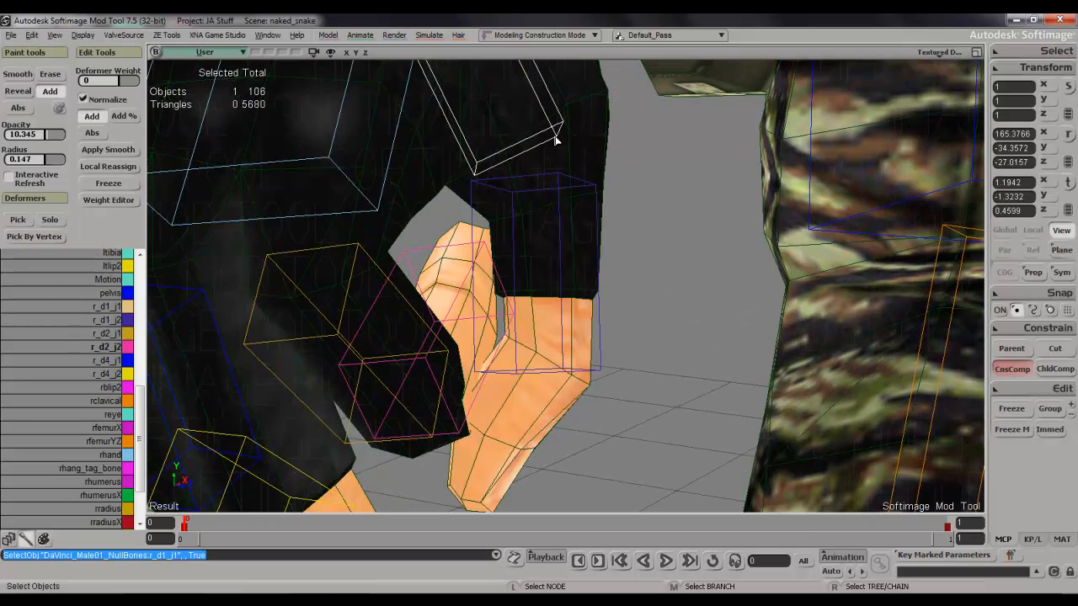
{"action": "key", "text": "s"}
{"action": "left_click_drag", "start_coordinate": [555, 139], "coordinate": [558, 286]}
{"action": "key", "text": "c"}
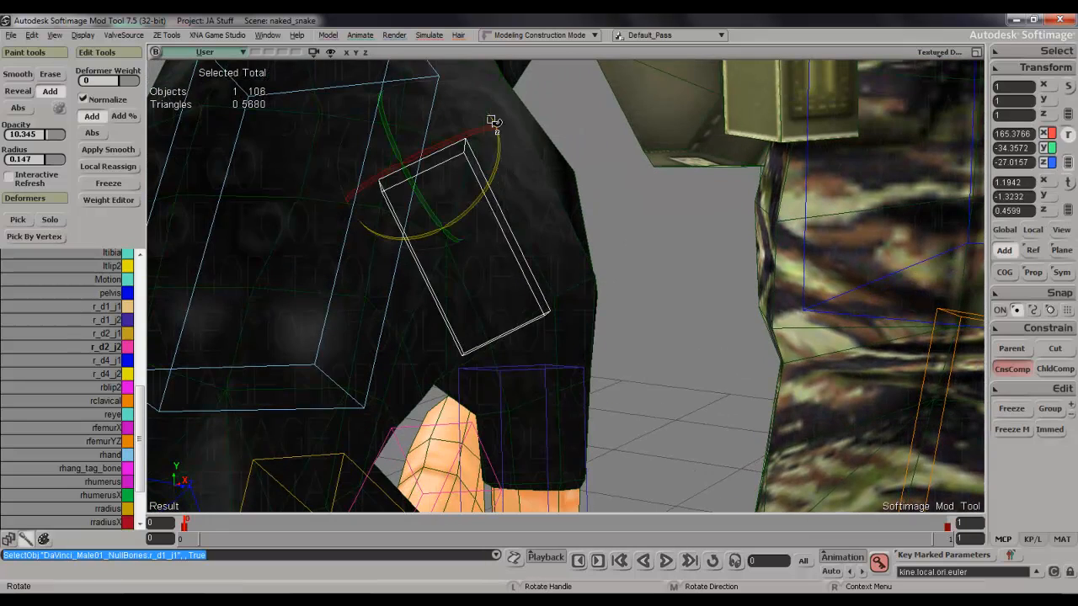
{"action": "right_click_drag", "start_coordinate": [490, 148], "coordinate": [615, 139]}
{"action": "key", "text": "s"}
{"action": "middle_click_drag", "start_coordinate": [650, 116], "coordinate": [906, 185]}
{"action": "left_click", "coordinate": [1033, 231]}
{"action": "left_click_drag", "start_coordinate": [628, 173], "coordinate": [625, 109]}
Paint r_d2_j2 weight on the mesh points around the underside of the index finger's middle joint.
{"action": "key", "text": "s"}
{"action": "right_click_drag", "start_coordinate": [626, 123], "coordinate": [637, 307]}
{"action": "left_click_drag", "start_coordinate": [637, 307], "coordinate": [631, 241]}
{"action": "right_click_drag", "start_coordinate": [631, 241], "coordinate": [624, 269]}
{"action": "middle_click_drag", "start_coordinate": [624, 269], "coordinate": [626, 298]}
{"action": "key", "text": "s"}
{"action": "middle_click_drag", "start_coordinate": [601, 334], "coordinate": [601, 309]}
{"action": "key", "text": "s"}
{"action": "left_click_drag", "start_coordinate": [601, 309], "coordinate": [598, 272]}
{"action": "right_click_drag", "start_coordinate": [598, 272], "coordinate": [599, 186]}
{"action": "left_click", "coordinate": [480, 347]}
{"action": "key", "text": "s"}
{"action": "right_click_drag", "start_coordinate": [480, 347], "coordinate": [466, 373]}
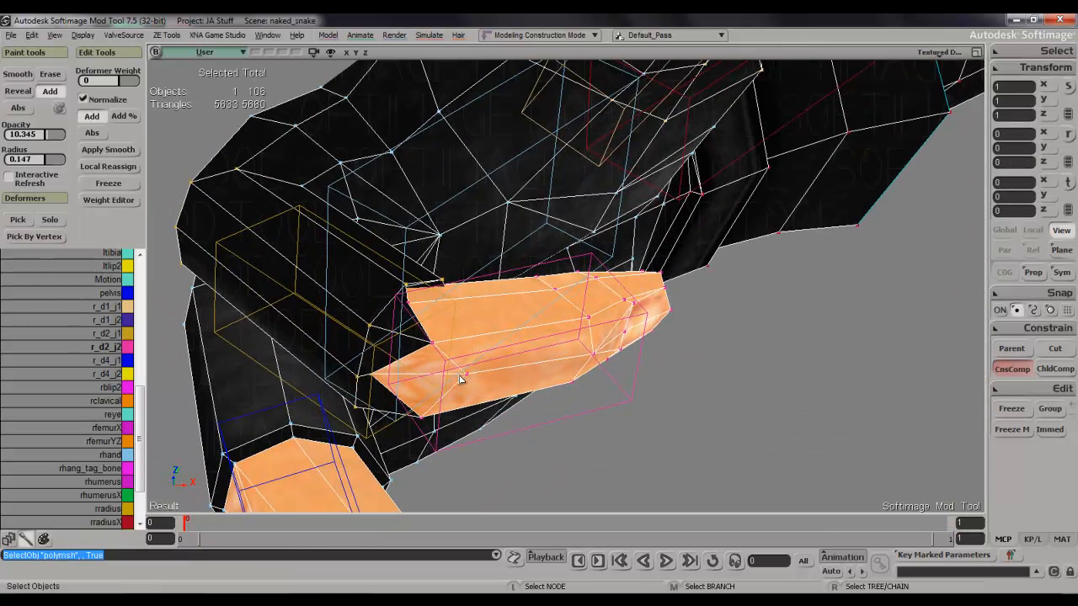
{"action": "key", "text": "w"}
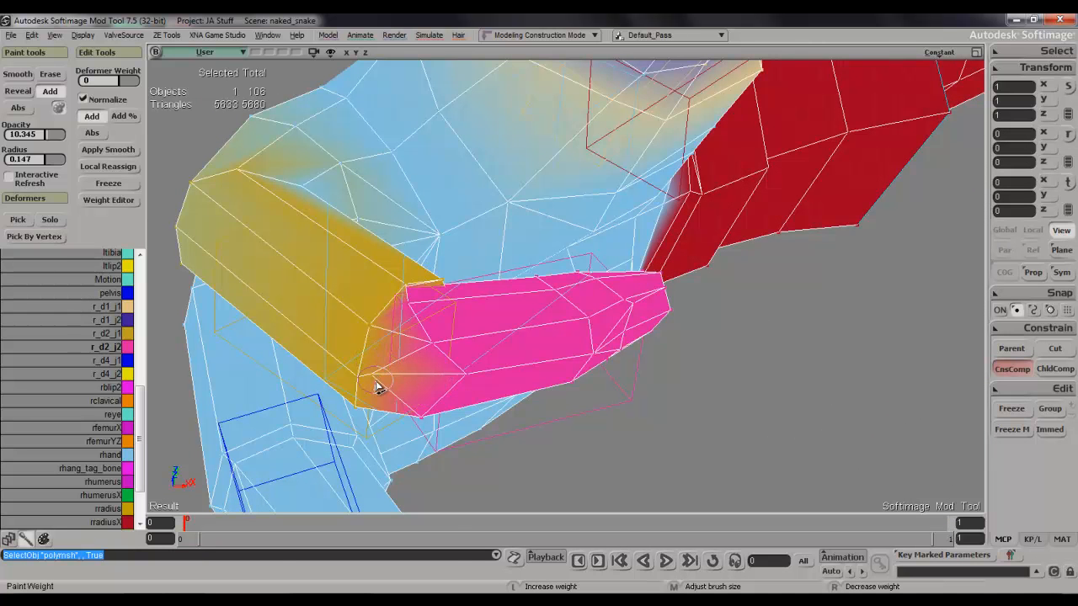
{"action": "left_click_drag", "start_coordinate": [377, 387], "coordinate": [383, 379]}
{"action": "mouse_move", "coordinate": [399, 384]}
{"action": "right_mouse_down"}
{"action": "mouse_move", "coordinate": [428, 404]}
{"action": "mouse_move", "coordinate": [428, 444]}
{"action": "mouse_move", "coordinate": [413, 413]}
{"action": "mouse_move", "coordinate": [424, 405]}
{"action": "right_mouse_up"}
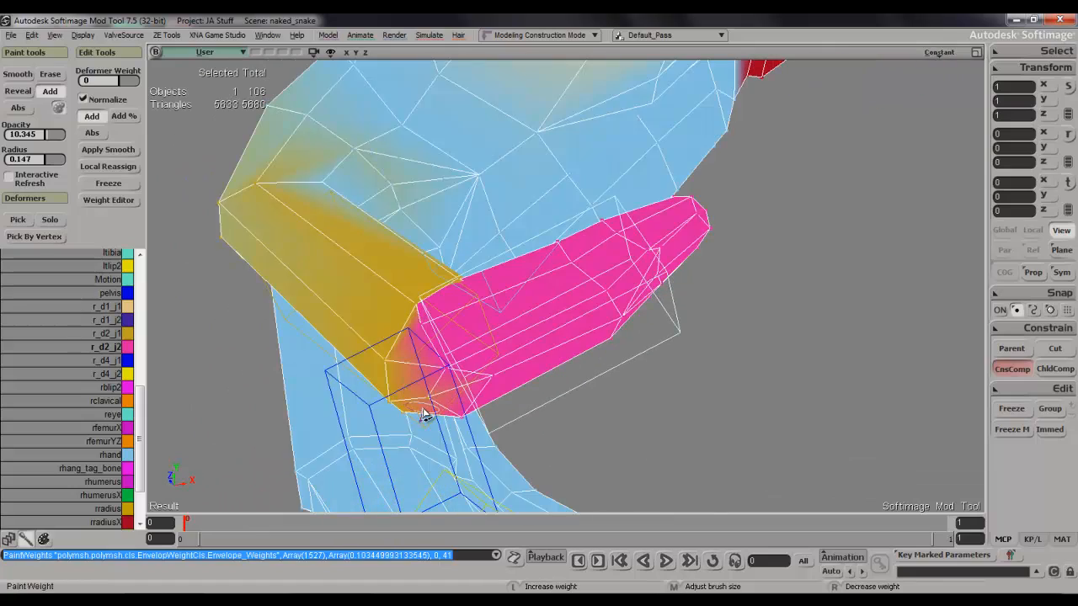
{"action": "left_click_drag", "start_coordinate": [405, 394], "coordinate": [421, 409]}
{"action": "mouse_move", "coordinate": [421, 409]}
{"action": "right_mouse_down"}
{"action": "mouse_move", "coordinate": [474, 330]}
{"action": "mouse_move", "coordinate": [433, 338]}
{"action": "right_mouse_up"}
{"action": "left_click_drag", "start_coordinate": [345, 309], "coordinate": [435, 275]}
{"action": "mouse_move", "coordinate": [435, 274]}
{"action": "right_mouse_down"}
{"action": "mouse_move", "coordinate": [399, 224]}
{"action": "mouse_move", "coordinate": [396, 363]}
{"action": "mouse_move", "coordinate": [414, 394]}
{"action": "mouse_move", "coordinate": [379, 400]}
{"action": "right_mouse_up"}
{"action": "left_click", "coordinate": [409, 389]}
Paint r_d2_j1 weight on the points at the inner bend of the index finger's middle joint.
{"action": "key", "text": "space"}
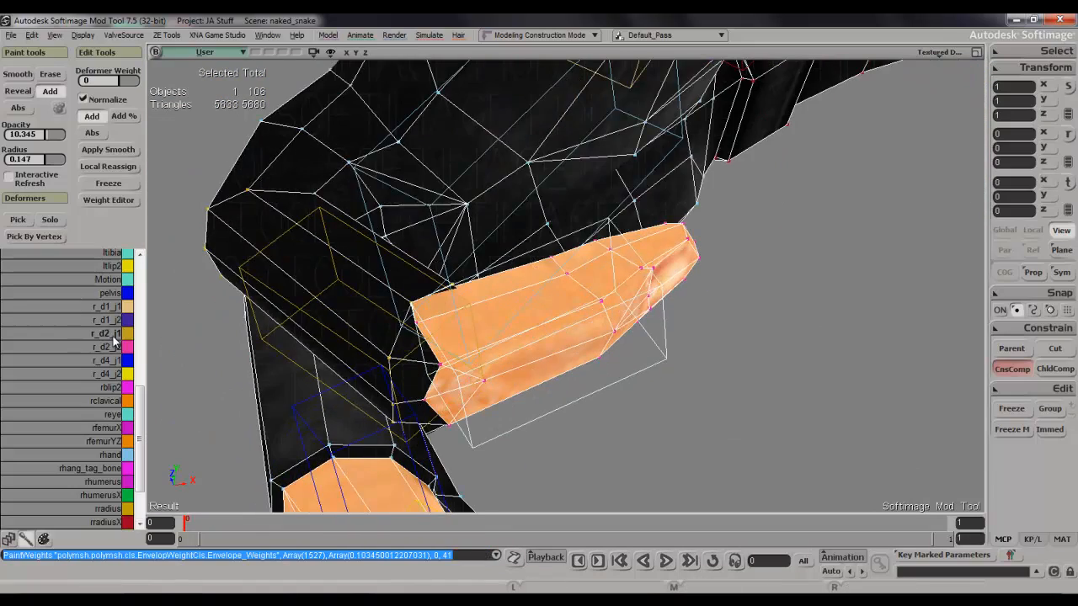
{"action": "left_click", "coordinate": [112, 335]}
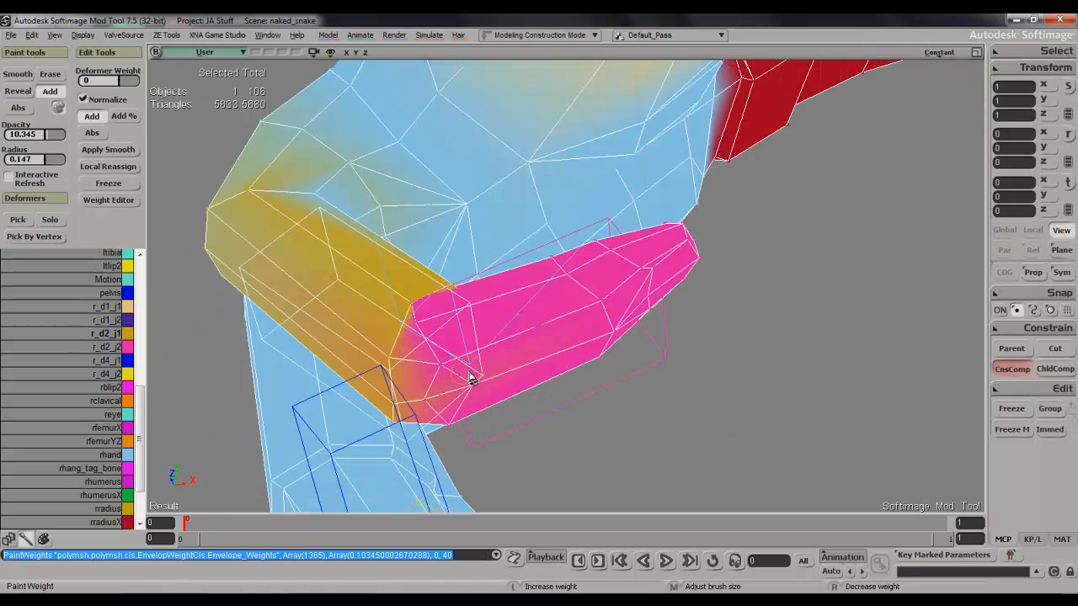
{"action": "left_click", "coordinate": [475, 378]}
Rotate the r_d2_j2 bone about 60.6 degrees around its local Z axis to straighten the index finger.
{"action": "key", "text": "s"}
{"action": "mouse_move", "coordinate": [491, 376]}
{"action": "right_mouse_down"}
{"action": "mouse_move", "coordinate": [530, 477]}
{"action": "mouse_move", "coordinate": [450, 466]}
{"action": "mouse_move", "coordinate": [544, 378]}
{"action": "right_mouse_up"}
{"action": "key", "text": "space"}
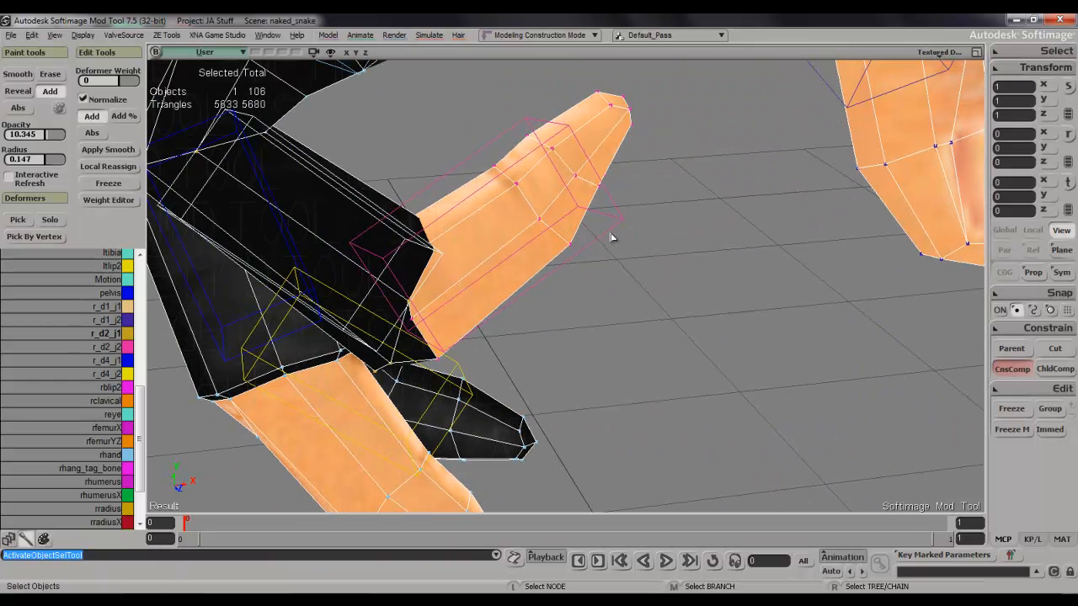
{"action": "left_click", "coordinate": [583, 202]}
{"action": "key", "text": "r"}
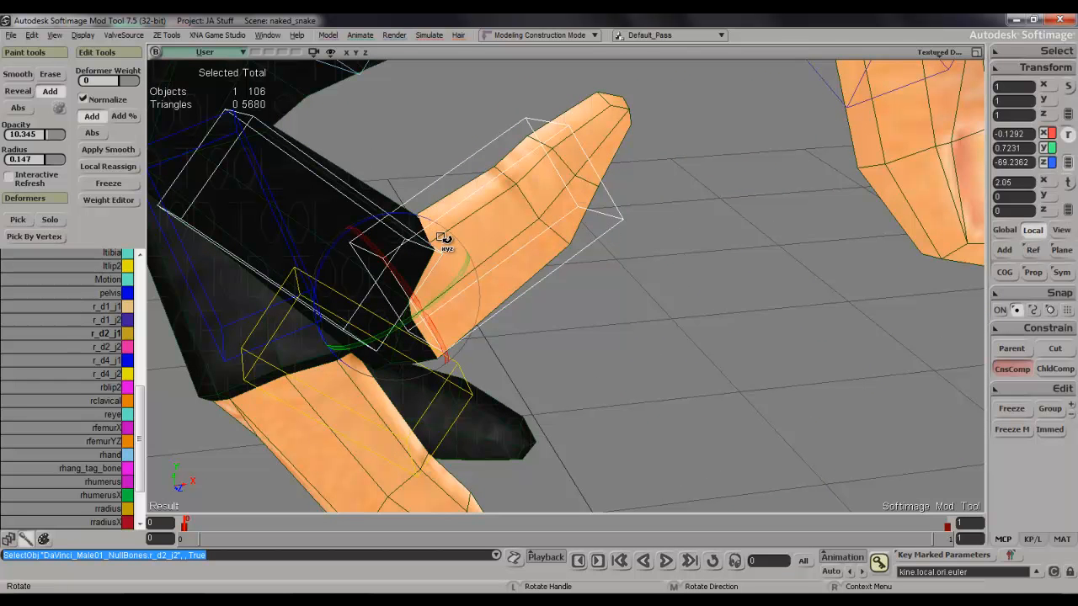
{"action": "left_click_drag", "start_coordinate": [340, 239], "coordinate": [424, 214]}
Paint r_d2_j1 weight along the upper row of points where the index finger leaves the glove.
{"action": "key", "text": "s"}
{"action": "right_click_drag", "start_coordinate": [469, 214], "coordinate": [411, 193]}
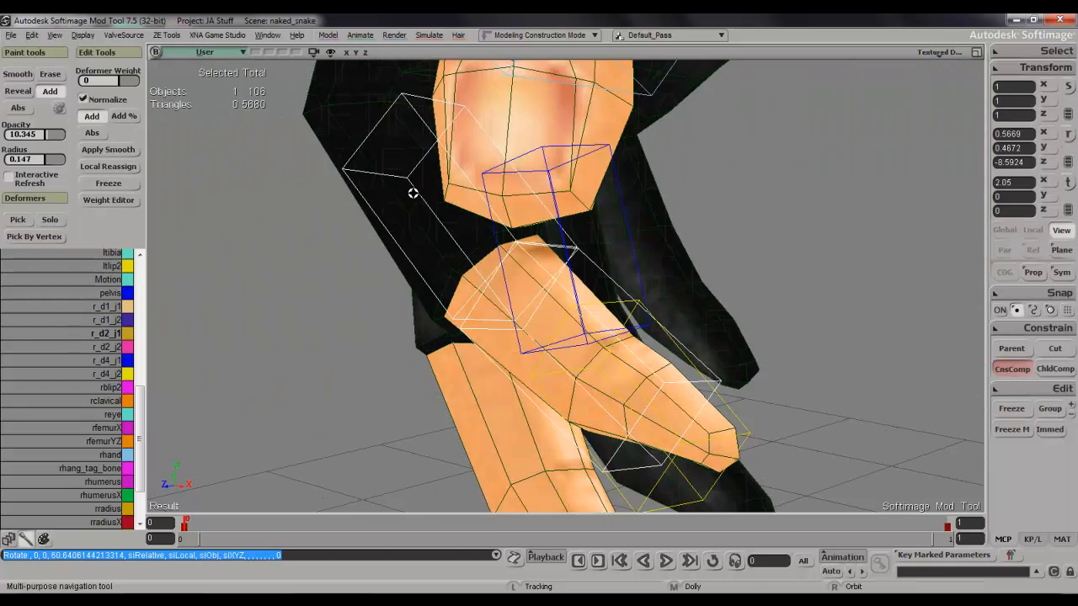
{"action": "middle_click_drag", "start_coordinate": [411, 193], "coordinate": [479, 233]}
{"action": "key", "text": "space"}
{"action": "key", "text": "s"}
{"action": "mouse_move", "coordinate": [536, 221]}
{"action": "right_mouse_down"}
{"action": "mouse_move", "coordinate": [512, 197]}
{"action": "mouse_move", "coordinate": [539, 203]}
{"action": "right_mouse_up"}
{"action": "key", "text": "w"}
{"action": "key", "text": "space"}
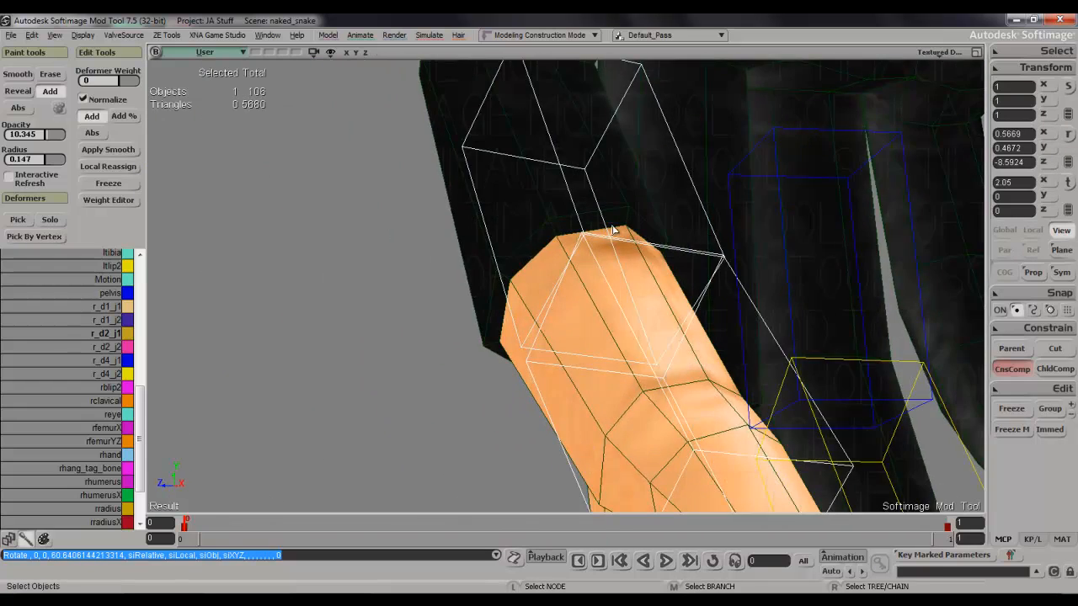
{"action": "left_click", "coordinate": [616, 231]}
{"action": "key", "text": "w"}
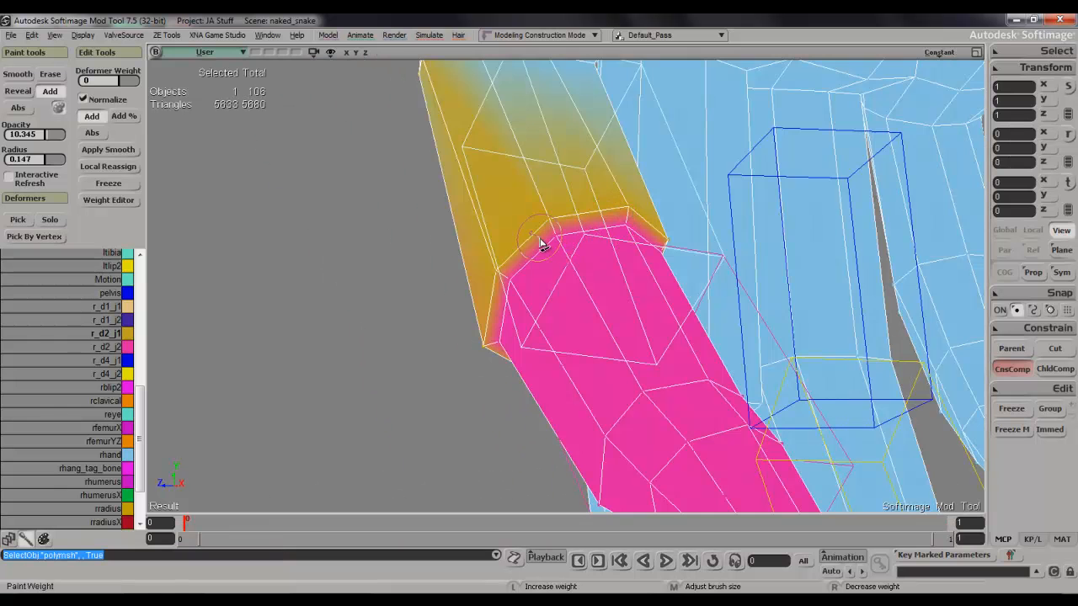
{"action": "key", "text": "space"}
{"action": "key", "text": "w"}
{"action": "mouse_move", "coordinate": [543, 224]}
{"action": "right_mouse_down"}
{"action": "mouse_move", "coordinate": [671, 247]}
{"action": "mouse_move", "coordinate": [650, 242]}
{"action": "right_mouse_up"}
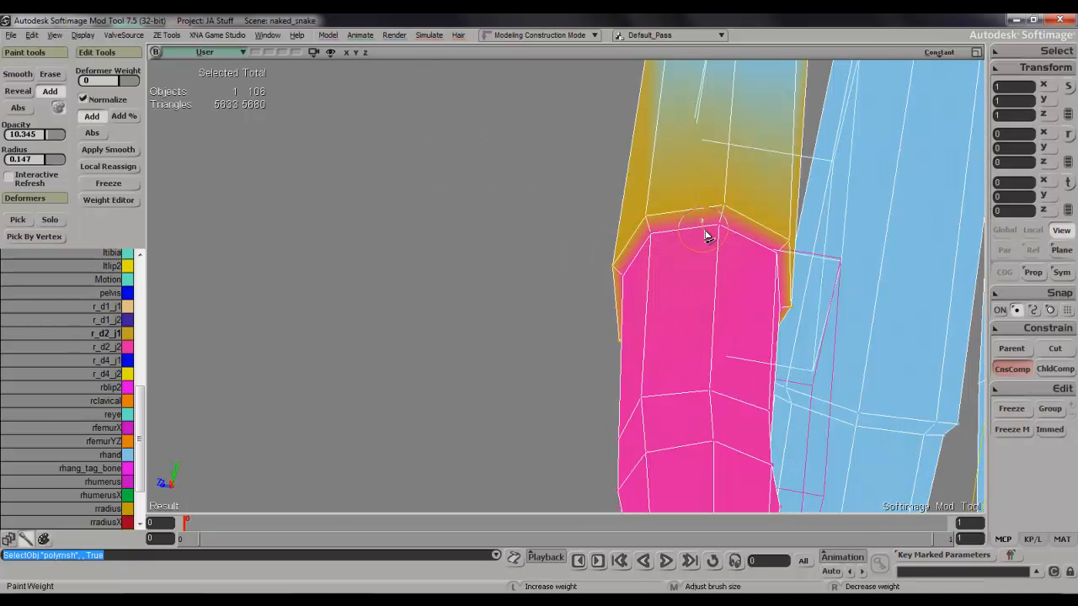
{"action": "left_click", "coordinate": [779, 268]}
{"action": "left_click", "coordinate": [650, 242]}
Paint r_d2_j2 weight on the glove-edge points across the top of the index finger's middle joint.
{"action": "key", "text": "space"}
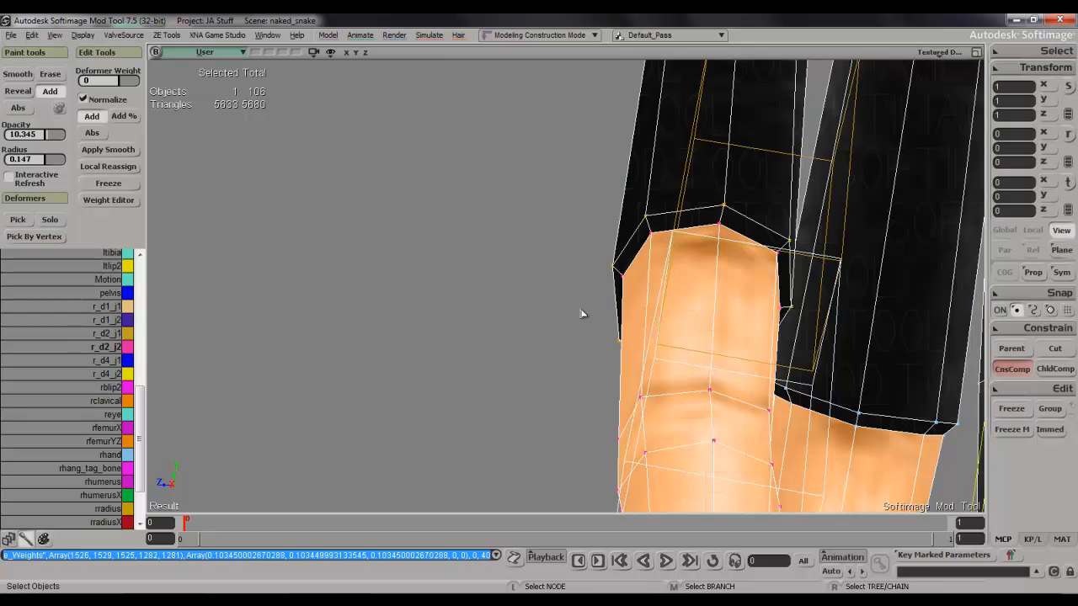
{"action": "key", "text": "w"}
{"action": "left_click", "coordinate": [702, 210]}
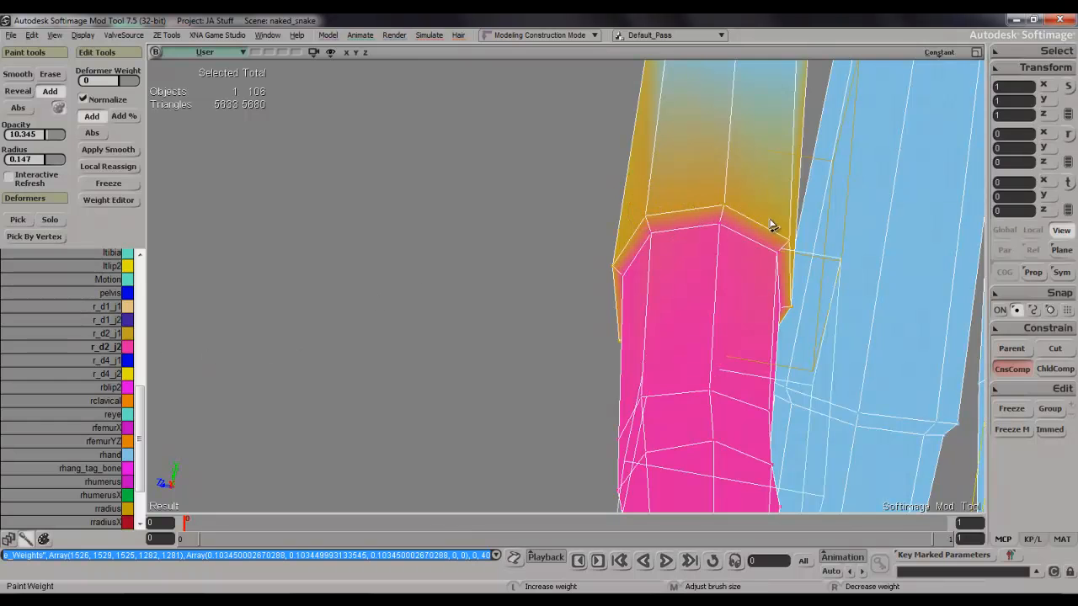
Rotate the r_d2_j2 bone about -42 degrees around its local Z axis to bend the index finger.
{"action": "key", "text": "space"}
{"action": "key", "text": "s"}
{"action": "right_click_drag", "start_coordinate": [792, 240], "coordinate": [775, 256]}
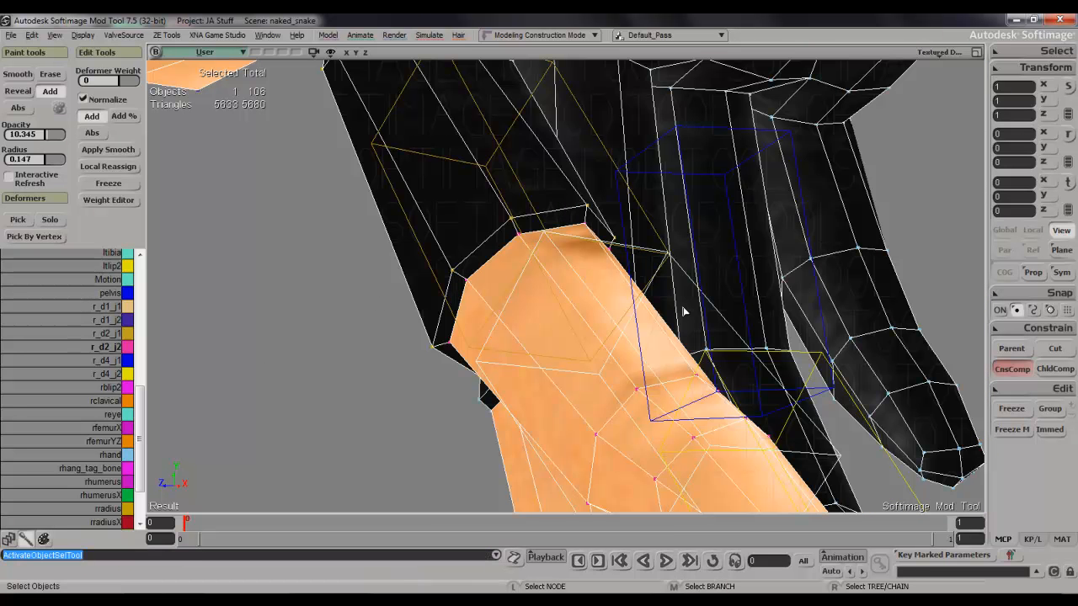
{"action": "left_click", "coordinate": [518, 290]}
{"action": "key", "text": "c"}
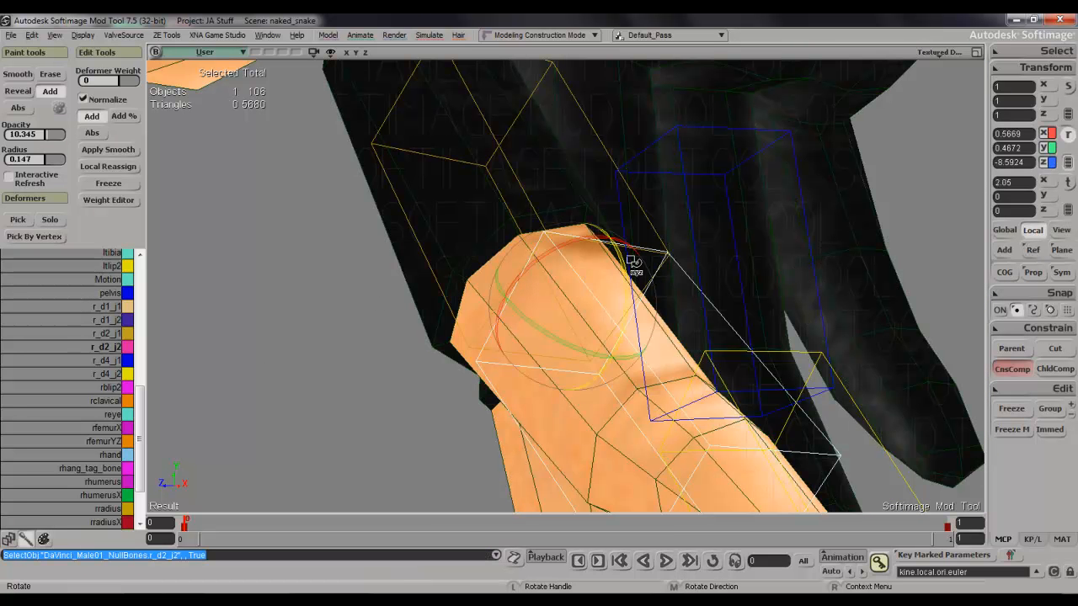
{"action": "left_click_drag", "start_coordinate": [630, 273], "coordinate": [645, 218]}
Examine the bent index finger's deformation from several sides and clear the selection.
{"action": "key", "text": "s"}
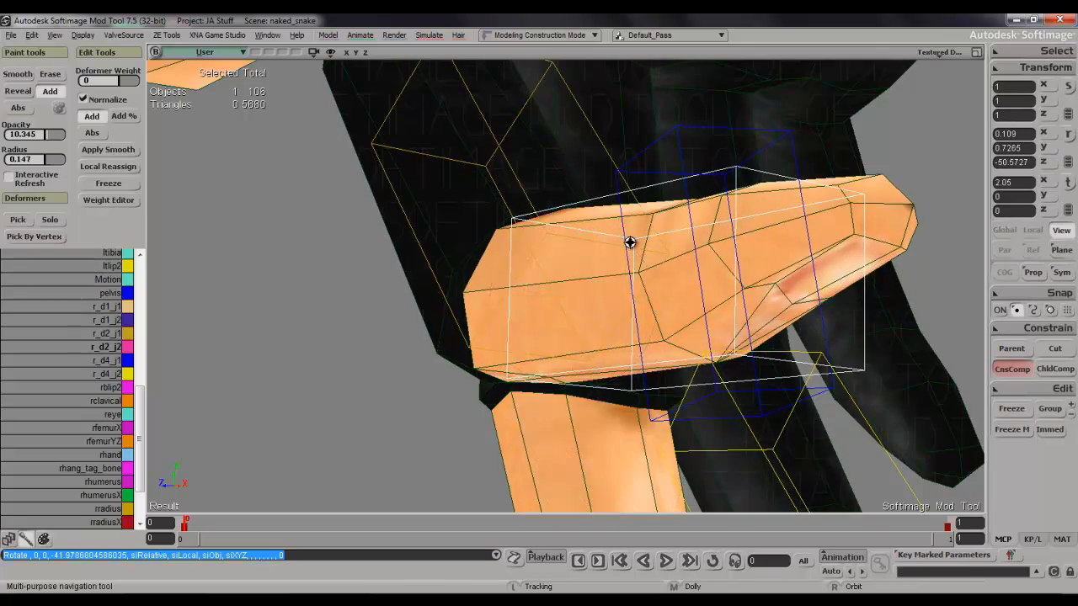
{"action": "right_click_drag", "start_coordinate": [631, 241], "coordinate": [720, 244]}
{"action": "middle_click_drag", "start_coordinate": [720, 244], "coordinate": [654, 274]}
{"action": "right_click_drag", "start_coordinate": [654, 274], "coordinate": [617, 251]}
{"action": "key", "text": "space"}
{"action": "left_click", "coordinate": [538, 346]}
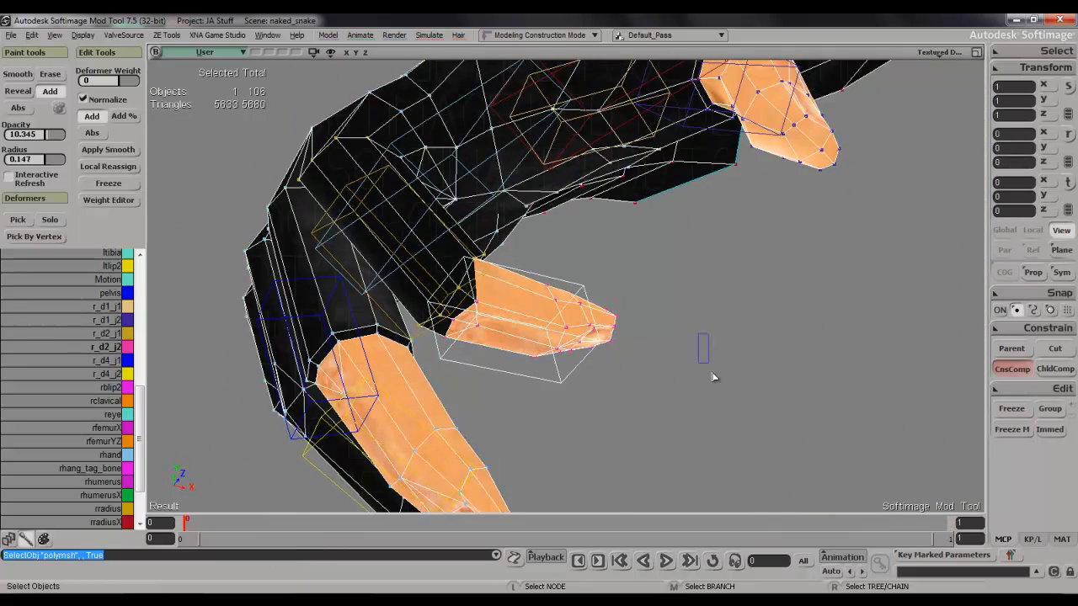
{"action": "left_click_drag", "start_coordinate": [712, 374], "coordinate": [713, 378]}
{"action": "key", "text": "s"}
{"action": "right_click_drag", "start_coordinate": [686, 337], "coordinate": [685, 309]}
{"action": "scroll", "coordinate": [698, 366], "scroll_direction": "down", "scroll_amount": 3}
{"action": "key", "text": "s"}
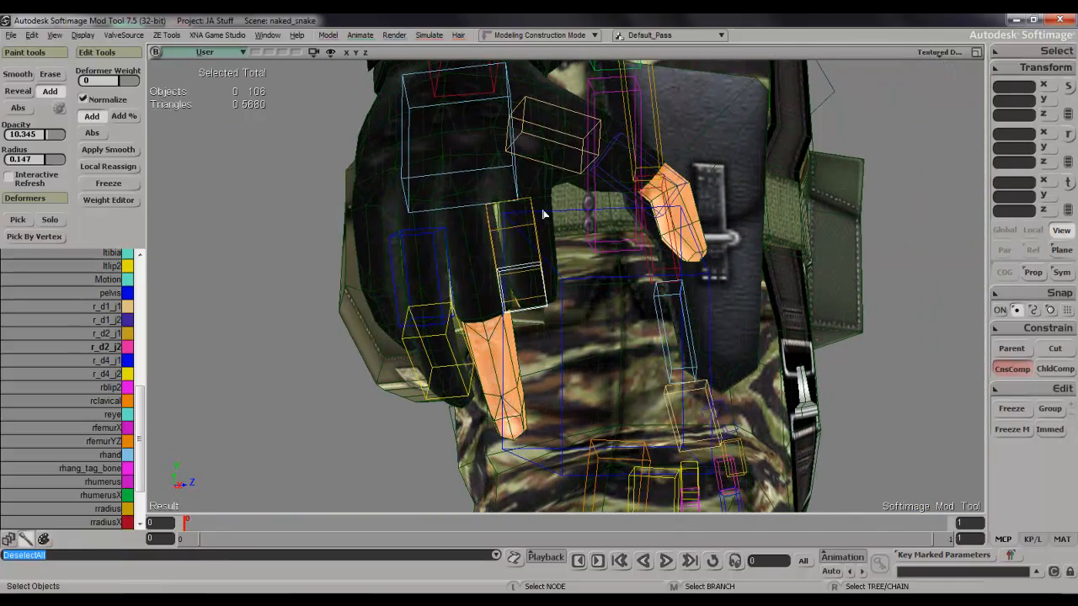
Rotate the index finger's base bone r_d2_j1, including about 18.9 degrees around its local Y axis.
{"action": "left_click", "coordinate": [533, 228]}
{"action": "key", "text": "c"}
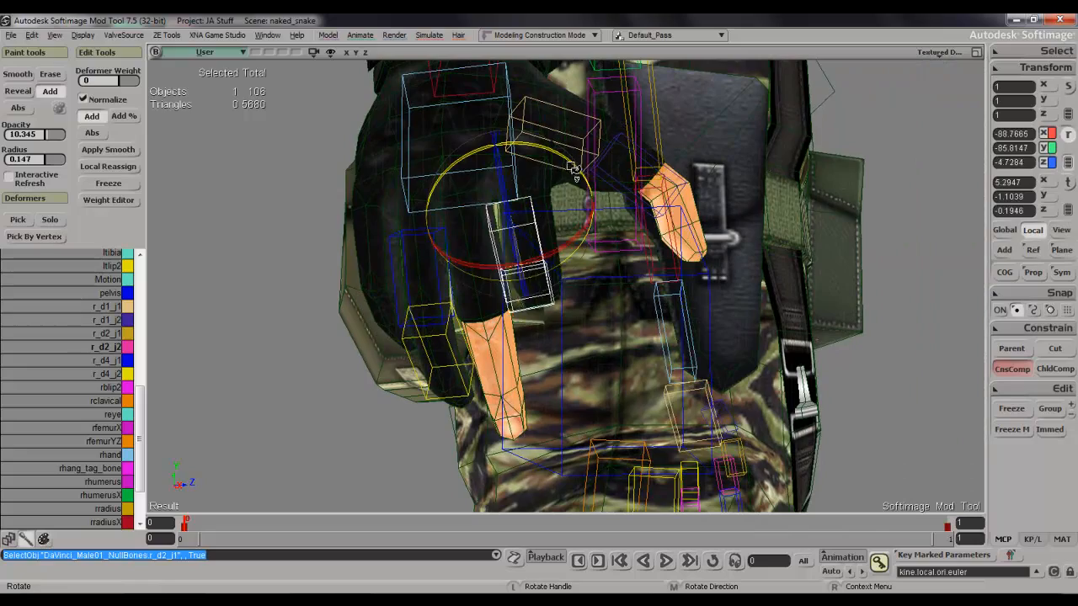
{"action": "left_click_drag", "start_coordinate": [562, 162], "coordinate": [565, 166]}
{"action": "key", "text": "s"}
{"action": "right_click_drag", "start_coordinate": [563, 192], "coordinate": [566, 170]}
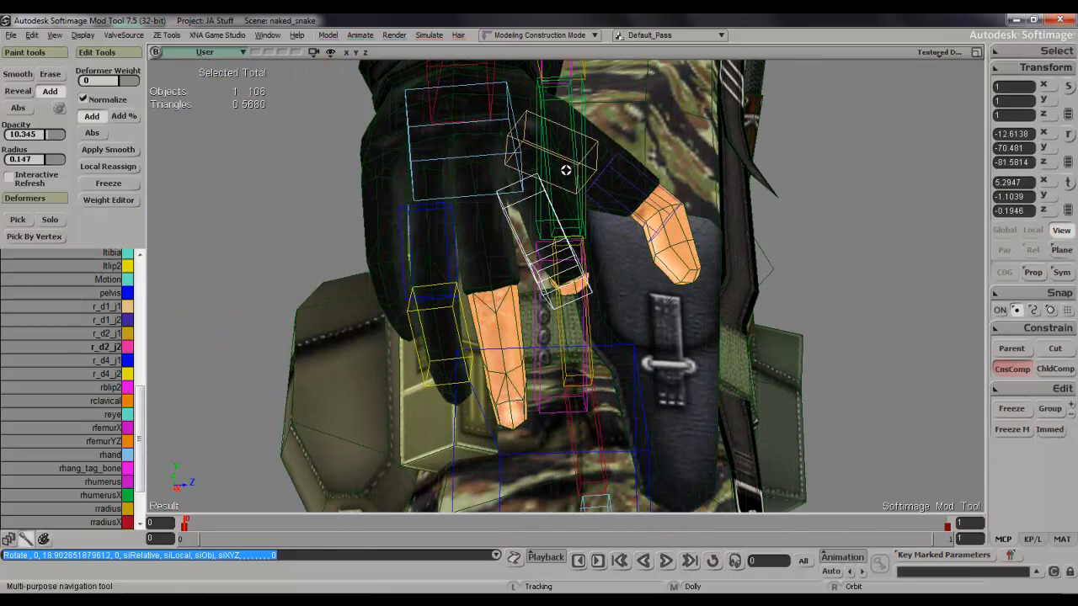
Select the tip points of the three outer fingers on the mesh and grow the selection up to their knuckles.
{"action": "left_click", "coordinate": [473, 295]}
{"action": "key", "text": "s"}
{"action": "mouse_move", "coordinate": [483, 307]}
{"action": "right_mouse_down"}
{"action": "mouse_move", "coordinate": [450, 339]}
{"action": "mouse_move", "coordinate": [391, 312]}
{"action": "mouse_move", "coordinate": [376, 217]}
{"action": "mouse_move", "coordinate": [446, 198]}
{"action": "mouse_move", "coordinate": [483, 315]}
{"action": "mouse_move", "coordinate": [469, 315]}
{"action": "mouse_move", "coordinate": [466, 300]}
{"action": "right_mouse_up"}
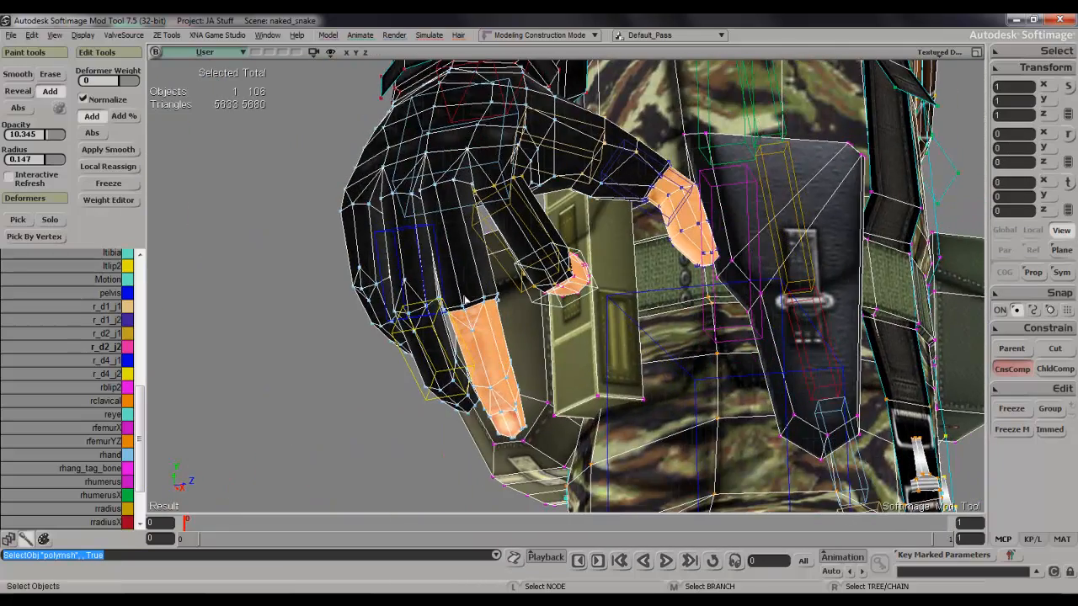
{"action": "key", "text": "s"}
{"action": "right_click_drag", "start_coordinate": [489, 352], "coordinate": [475, 340]}
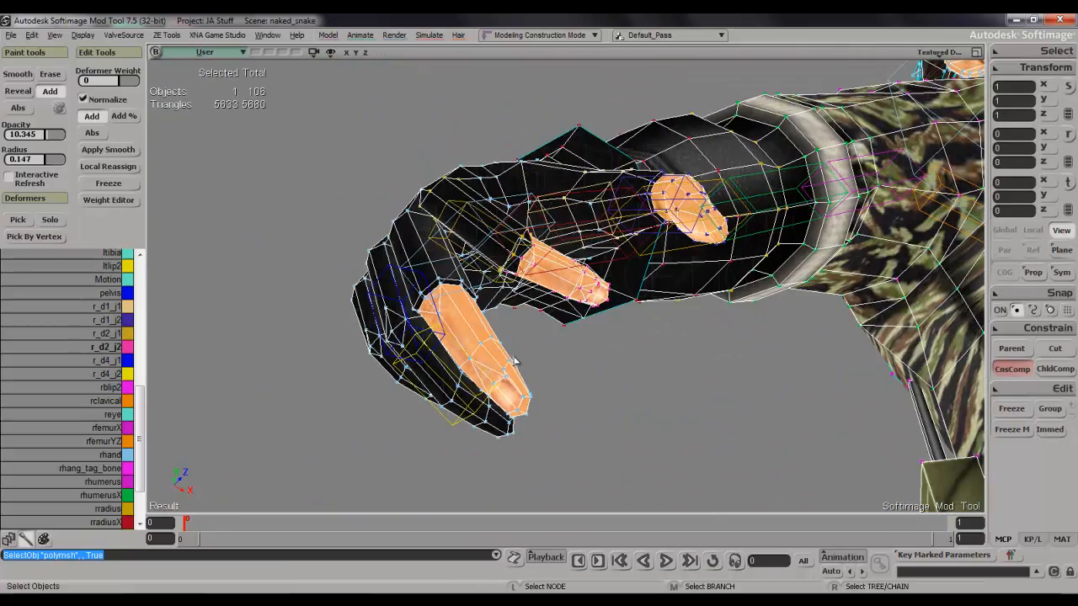
{"action": "key", "text": "t"}
{"action": "left_click_drag", "start_coordinate": [509, 396], "coordinate": [558, 453]}
{"action": "left_click_drag", "start_coordinate": [474, 426], "coordinate": [529, 460], "text": "shift"}
{"action": "key", "text": "s"}
{"action": "right_click_drag", "start_coordinate": [529, 460], "coordinate": [410, 352]}
{"action": "left_click_drag", "start_coordinate": [415, 374], "coordinate": [415, 377], "text": "shift"}
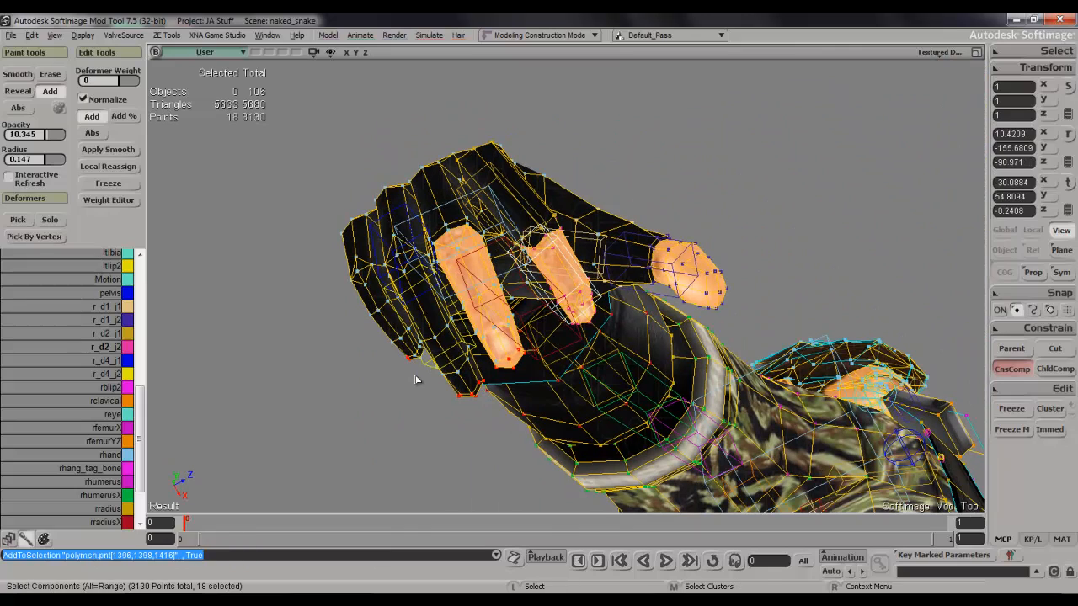
{"action": "key", "text": "shift+plus"}
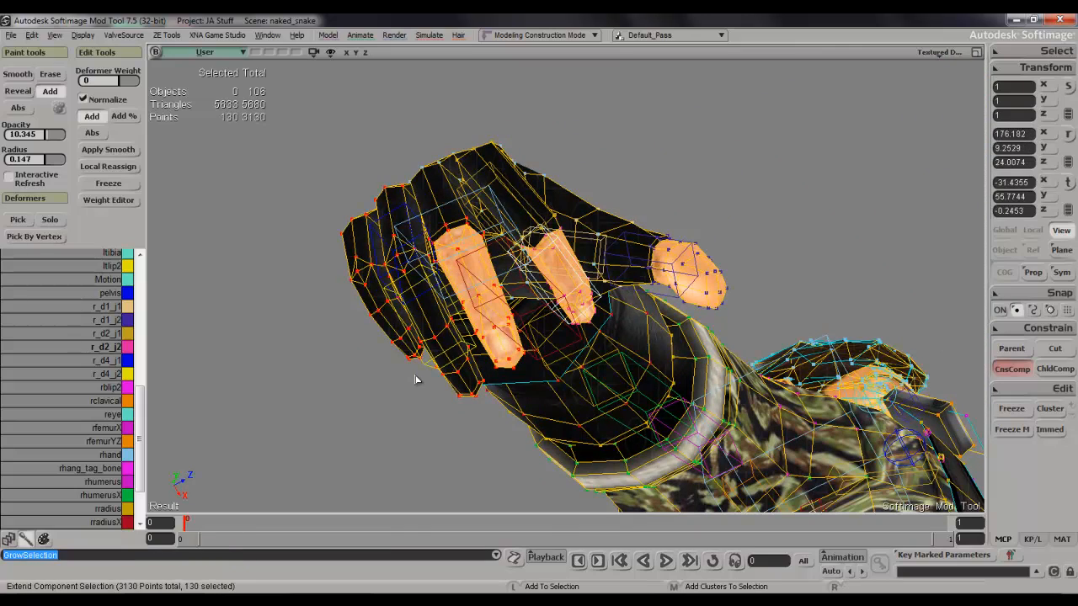
{"action": "key", "text": "s"}
{"action": "right_click_drag", "start_coordinate": [462, 361], "coordinate": [512, 377]}
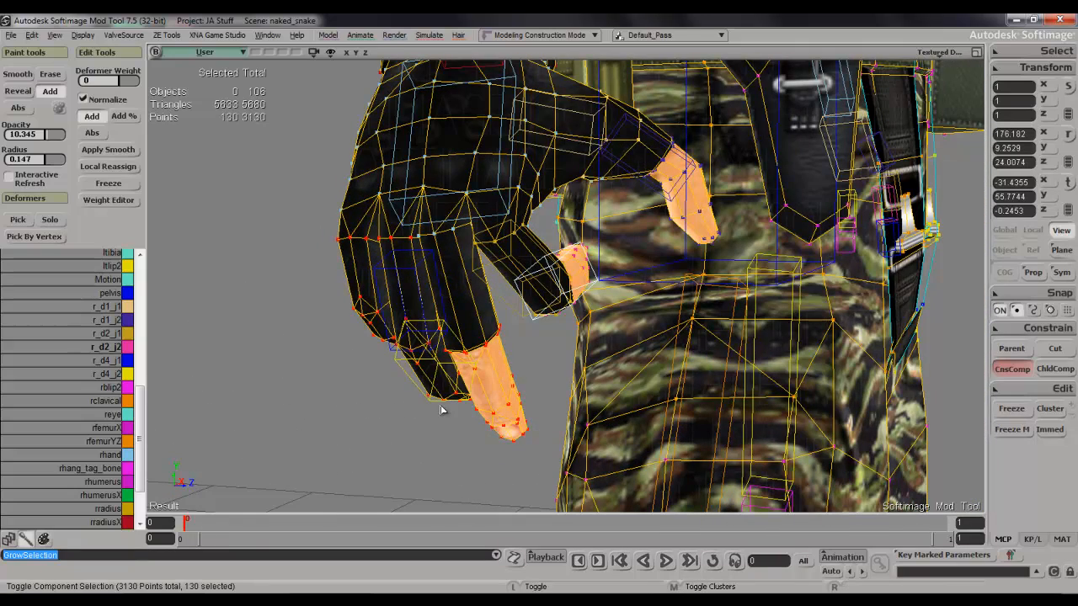
Assign the selected outer-finger points to r_d4_j1 with a weight of 100 in the Weight Editor.
{"action": "left_click", "coordinate": [101, 362]}
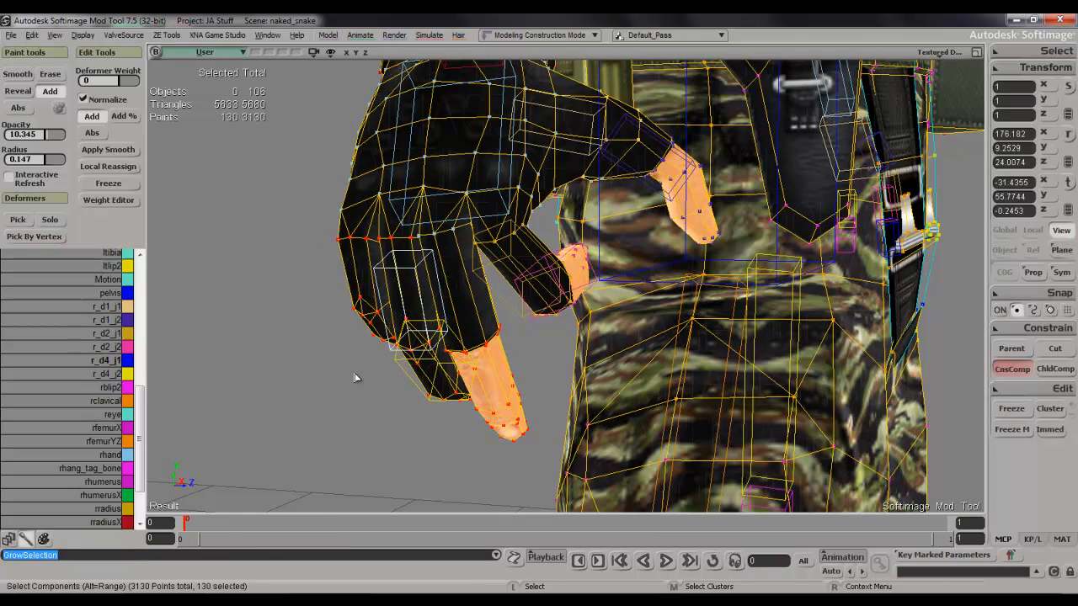
{"action": "key", "text": "w"}
{"action": "left_click", "coordinate": [431, 346]}
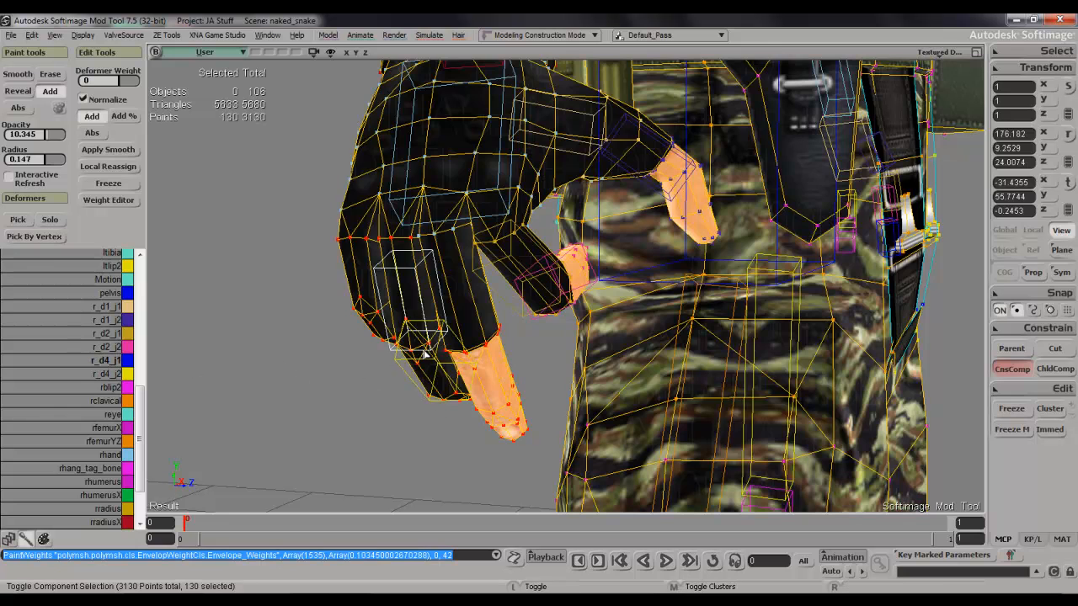
{"action": "key", "text": "ctrl+e"}
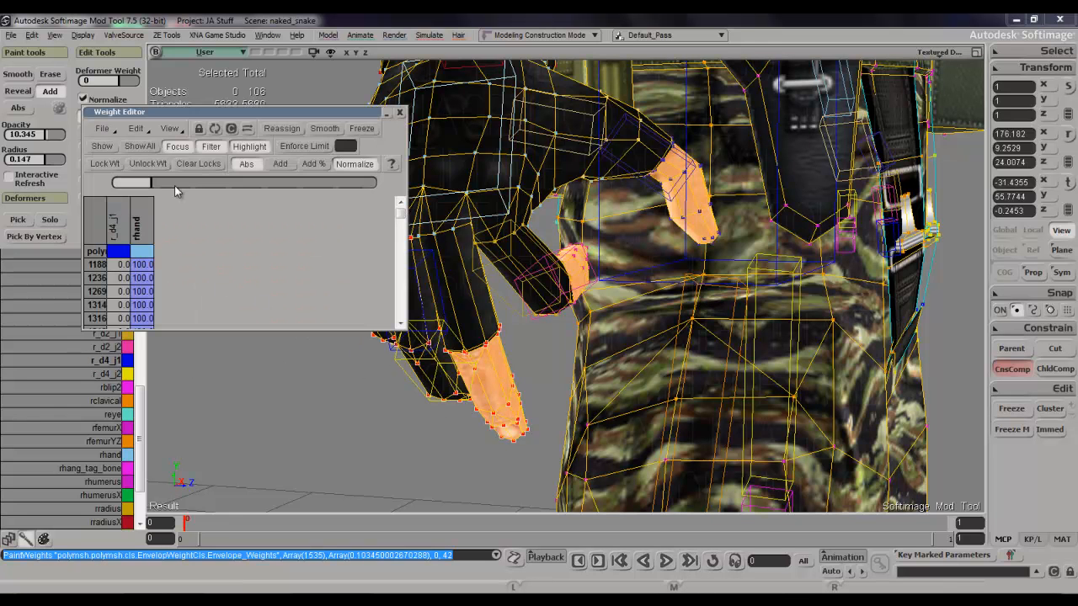
{"action": "left_click", "coordinate": [123, 217]}
{"action": "left_click_drag", "start_coordinate": [183, 185], "coordinate": [522, 207]}
{"action": "left_click", "coordinate": [401, 112]}
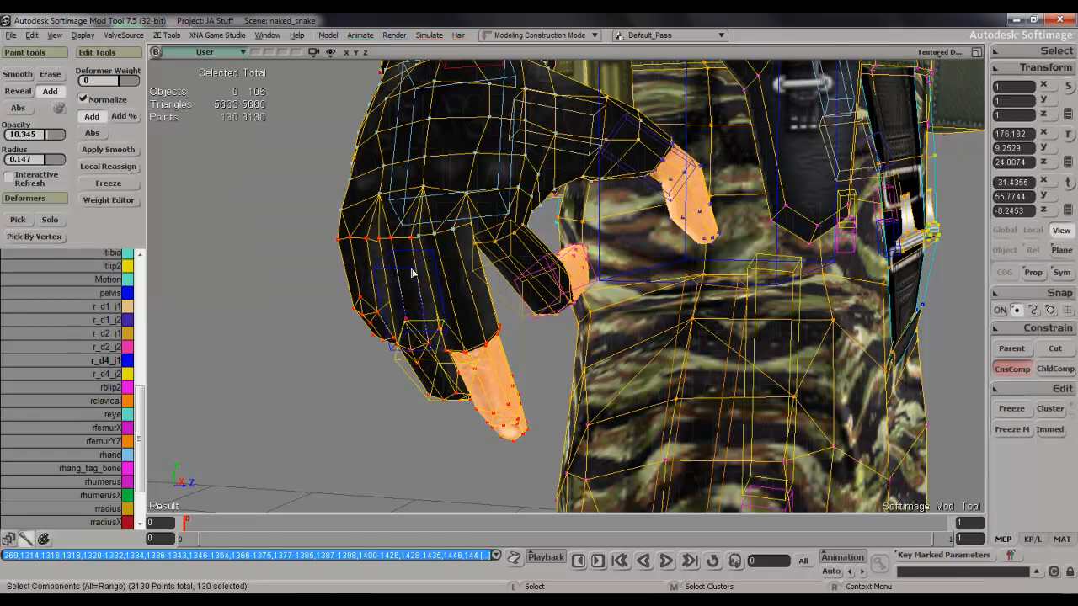
Rotate the r_d4_j1 bone to bend the three outer fingers at the knuckles, and reselect the mesh.
{"action": "key", "text": "space"}
{"action": "left_click", "coordinate": [413, 271]}
{"action": "key", "text": "c"}
{"action": "left_click_drag", "start_coordinate": [364, 250], "coordinate": [370, 275]}
{"action": "key", "text": "s"}
{"action": "mouse_move", "coordinate": [373, 252]}
{"action": "right_mouse_down"}
{"action": "mouse_move", "coordinate": [410, 226]}
{"action": "mouse_move", "coordinate": [459, 240]}
{"action": "mouse_move", "coordinate": [460, 253]}
{"action": "mouse_move", "coordinate": [373, 236]}
{"action": "mouse_move", "coordinate": [337, 247]}
{"action": "mouse_move", "coordinate": [369, 261]}
{"action": "right_mouse_up"}
{"action": "key", "text": "c"}
{"action": "left_click_drag", "start_coordinate": [328, 229], "coordinate": [337, 250]}
{"action": "key", "text": "space"}
{"action": "left_click", "coordinate": [368, 237]}
Paint rhand weight over the base knuckles of the two outermost fingers on the back of the hand.
{"action": "key", "text": "s"}
{"action": "right_click_drag", "start_coordinate": [368, 240], "coordinate": [459, 253]}
{"action": "key", "text": "s"}
{"action": "key", "text": "s"}
{"action": "middle_click_drag", "start_coordinate": [458, 253], "coordinate": [440, 278]}
{"action": "left_click_drag", "start_coordinate": [440, 278], "coordinate": [480, 414]}
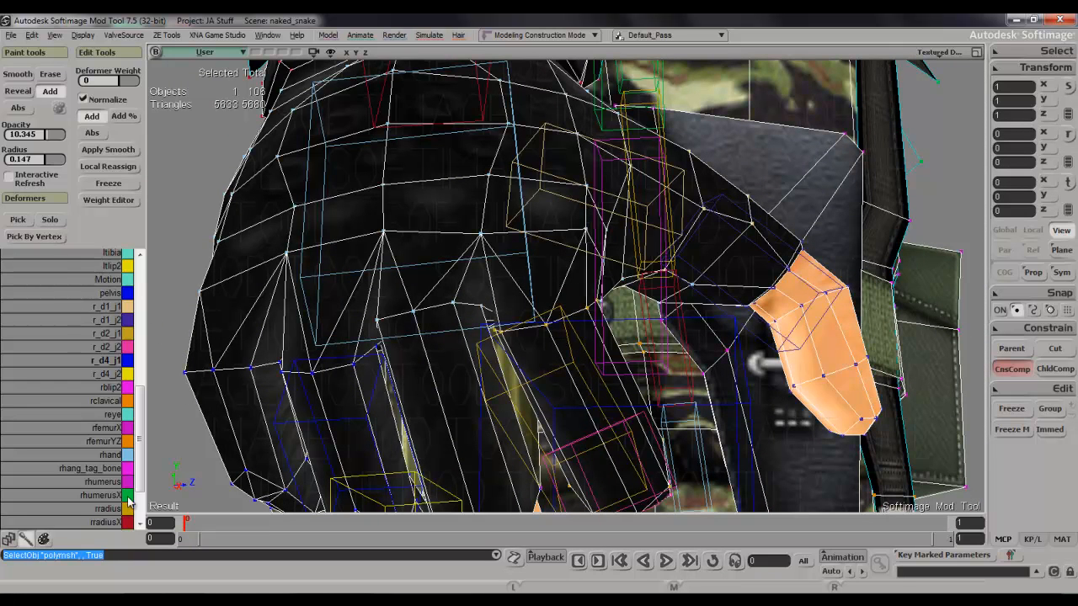
{"action": "left_click", "coordinate": [117, 456]}
{"action": "key", "text": "w"}
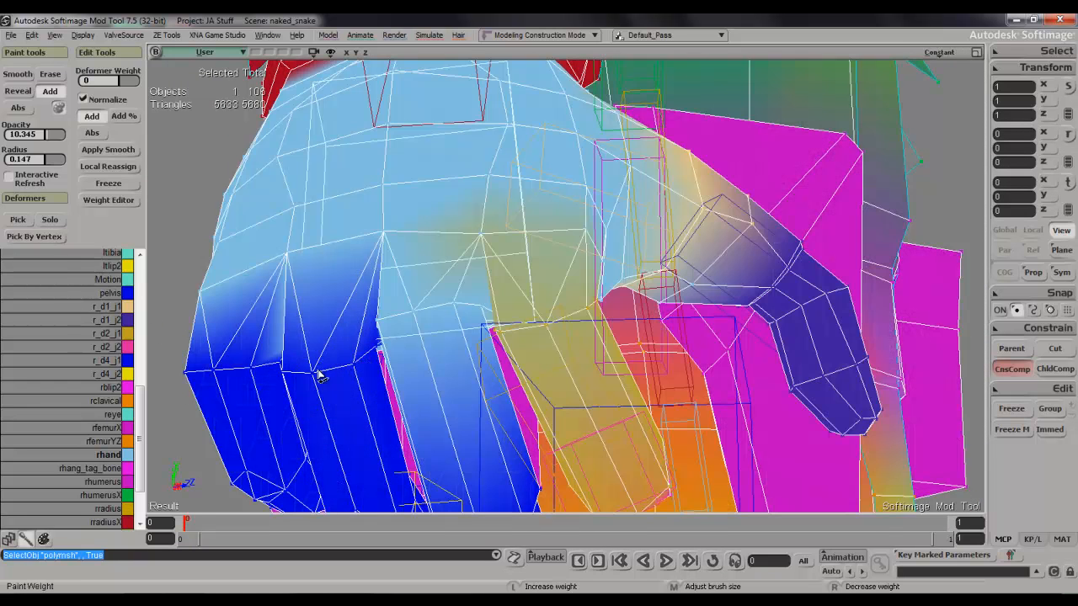
{"action": "mouse_move", "coordinate": [286, 379]}
{"action": "left_mouse_down"}
{"action": "mouse_move", "coordinate": [362, 366]}
{"action": "mouse_move", "coordinate": [210, 377]}
{"action": "mouse_move", "coordinate": [204, 368]}
{"action": "mouse_move", "coordinate": [258, 368]}
{"action": "mouse_move", "coordinate": [165, 362]}
{"action": "left_mouse_up"}
{"action": "key", "text": "s"}
{"action": "mouse_move", "coordinate": [165, 362]}
{"action": "right_mouse_down"}
{"action": "mouse_move", "coordinate": [262, 361]}
{"action": "mouse_move", "coordinate": [198, 393]}
{"action": "mouse_move", "coordinate": [228, 416]}
{"action": "mouse_move", "coordinate": [199, 407]}
{"action": "right_mouse_up"}
{"action": "left_click", "coordinate": [197, 399]}
{"action": "key", "text": "s"}
Paint r_d4_j1 weight onto the knuckle points of the outer fingers to blend them into the back of the hand.
{"action": "left_click", "coordinate": [112, 361]}
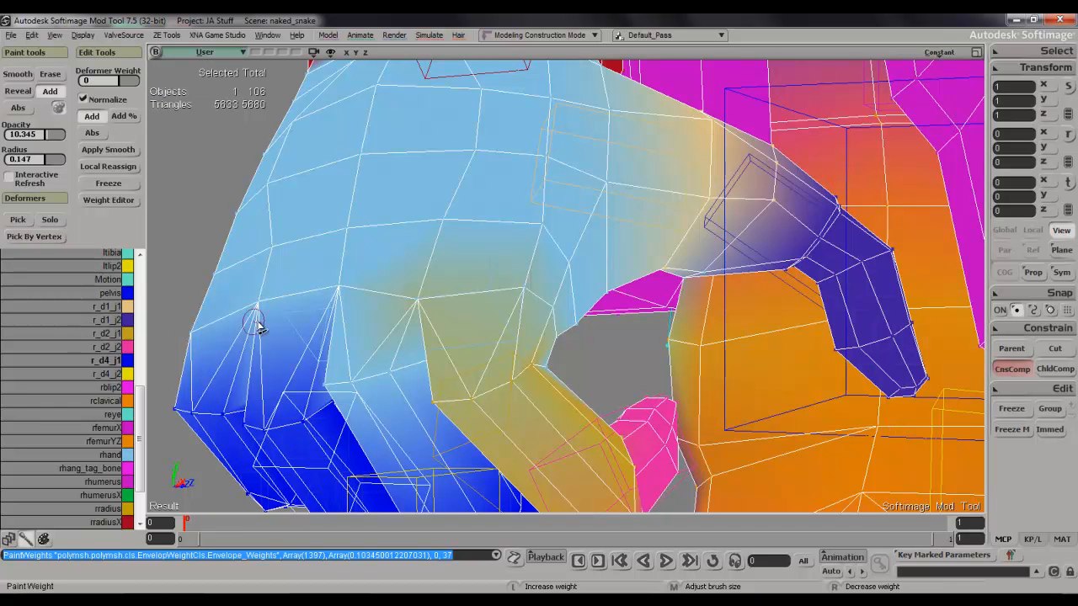
{"action": "mouse_move", "coordinate": [309, 303]}
{"action": "left_mouse_down"}
{"action": "mouse_move", "coordinate": [339, 296]}
{"action": "mouse_move", "coordinate": [249, 318]}
{"action": "mouse_move", "coordinate": [250, 308]}
{"action": "mouse_move", "coordinate": [339, 300]}
{"action": "mouse_move", "coordinate": [272, 306]}
{"action": "mouse_move", "coordinate": [208, 334]}
{"action": "left_mouse_up"}
{"action": "key", "text": "s"}
{"action": "right_click_drag", "start_coordinate": [201, 359], "coordinate": [272, 269]}
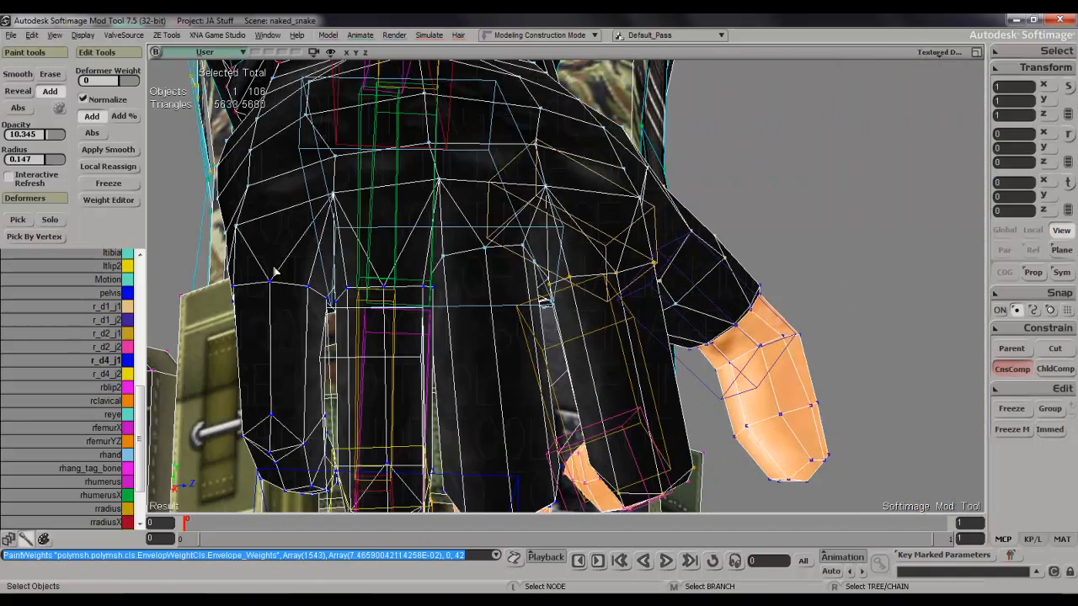
{"action": "key", "text": "w"}
{"action": "left_click_drag", "start_coordinate": [337, 207], "coordinate": [330, 213]}
{"action": "left_click_drag", "start_coordinate": [421, 187], "coordinate": [544, 196]}
{"action": "key", "text": "s"}
{"action": "mouse_move", "coordinate": [544, 196]}
{"action": "right_mouse_down"}
{"action": "mouse_move", "coordinate": [506, 180]}
{"action": "mouse_move", "coordinate": [539, 216]}
{"action": "mouse_move", "coordinate": [474, 298]}
{"action": "right_mouse_up"}
{"action": "key", "text": "w"}
{"action": "mouse_move", "coordinate": [430, 311]}
{"action": "left_mouse_down"}
{"action": "mouse_move", "coordinate": [358, 331]}
{"action": "mouse_move", "coordinate": [428, 330]}
{"action": "mouse_move", "coordinate": [353, 341]}
{"action": "mouse_move", "coordinate": [429, 337]}
{"action": "left_mouse_up"}
{"action": "mouse_move", "coordinate": [397, 338]}
{"action": "right_mouse_down"}
{"action": "mouse_move", "coordinate": [503, 321]}
{"action": "mouse_move", "coordinate": [405, 341]}
{"action": "mouse_move", "coordinate": [348, 390]}
{"action": "mouse_move", "coordinate": [423, 341]}
{"action": "mouse_move", "coordinate": [445, 346]}
{"action": "mouse_move", "coordinate": [401, 356]}
{"action": "mouse_move", "coordinate": [380, 378]}
{"action": "mouse_move", "coordinate": [440, 295]}
{"action": "right_mouse_up"}
Paint rhand weight along the bases of the two outermost fingers on the palm side.
{"action": "key", "text": "s"}
{"action": "right_click_drag", "start_coordinate": [412, 278], "coordinate": [609, 351]}
{"action": "key", "text": "s"}
{"action": "middle_click_drag", "start_coordinate": [608, 351], "coordinate": [749, 347]}
{"action": "left_click_drag", "start_coordinate": [749, 347], "coordinate": [595, 277]}
{"action": "right_click_drag", "start_coordinate": [595, 277], "coordinate": [600, 298]}
{"action": "key", "text": "w"}
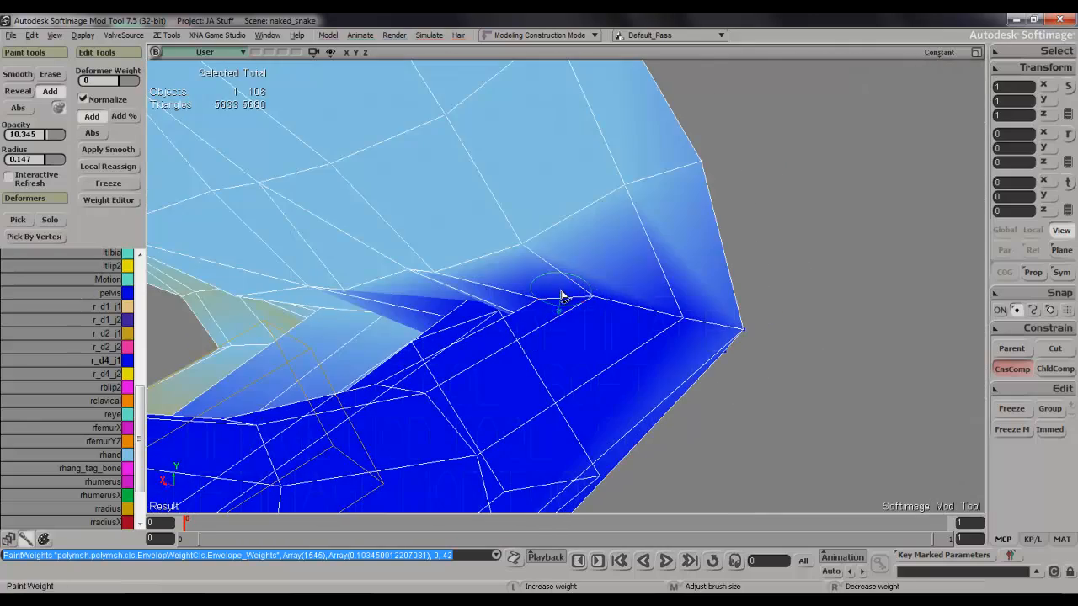
{"action": "left_click", "coordinate": [109, 455]}
{"action": "left_click", "coordinate": [533, 305]}
{"action": "key", "text": "s"}
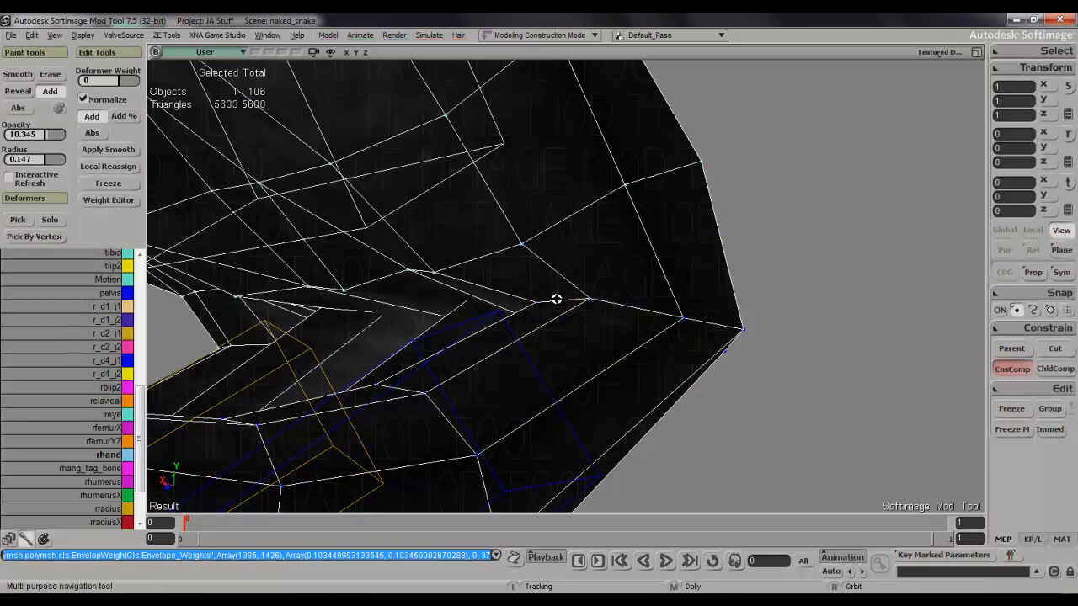
{"action": "right_click_drag", "start_coordinate": [556, 301], "coordinate": [604, 300]}
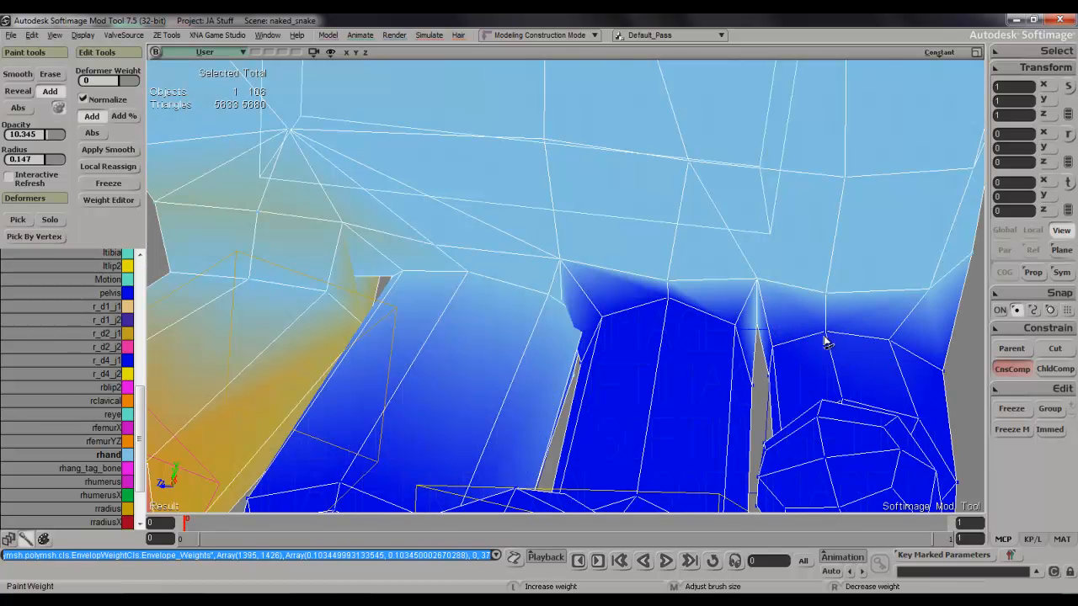
{"action": "left_click_drag", "start_coordinate": [768, 353], "coordinate": [731, 339]}
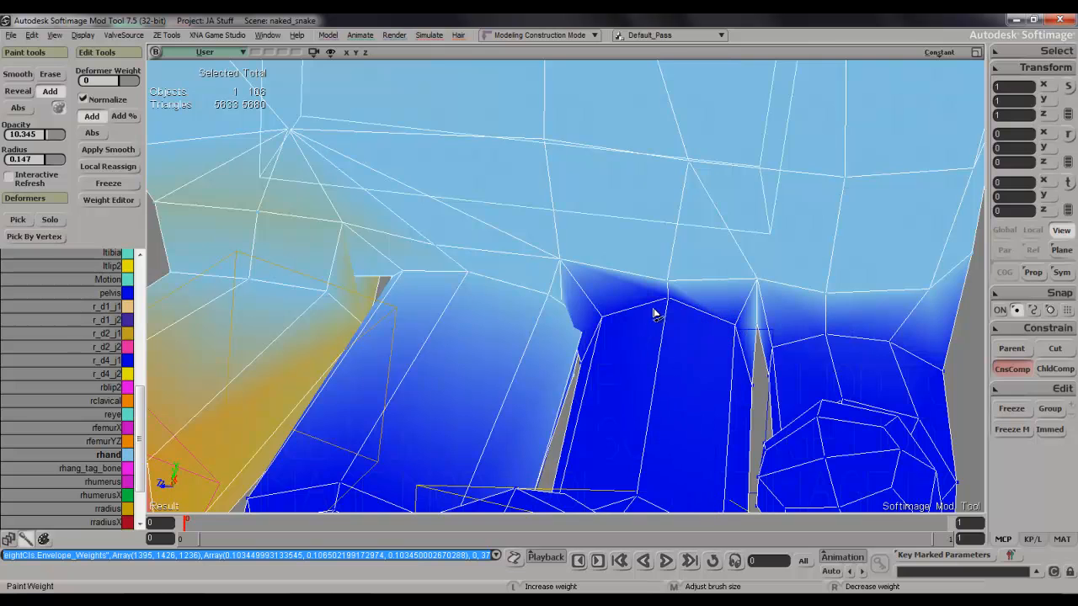
{"action": "left_click_drag", "start_coordinate": [605, 316], "coordinate": [561, 322]}
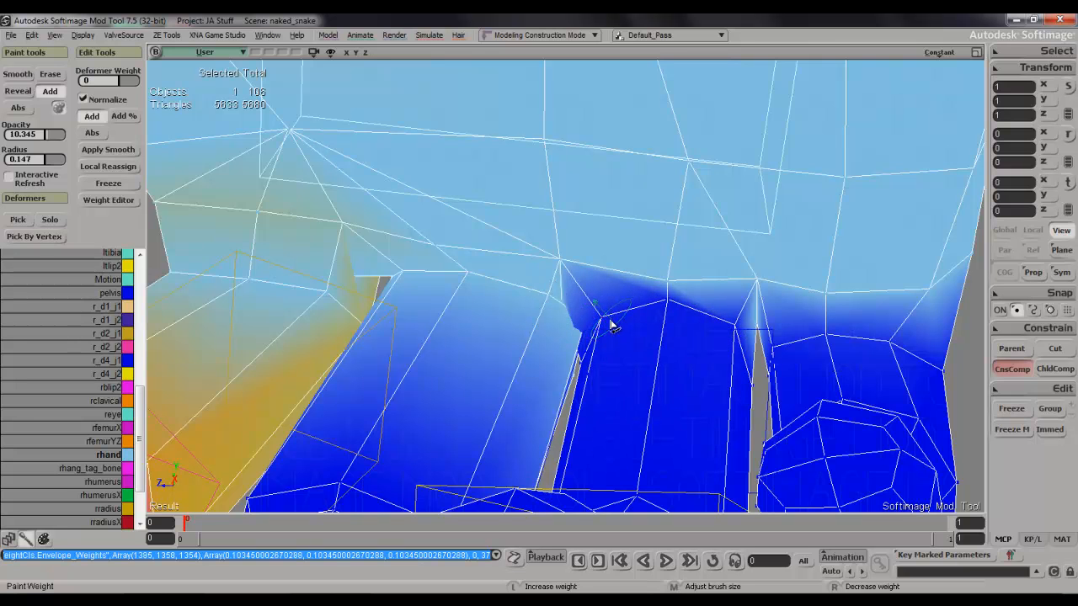
{"action": "left_click", "coordinate": [670, 309]}
Paint r_d4_j1 weight over the middle finger's base on the palm side, beside the index finger.
{"action": "key", "text": "space"}
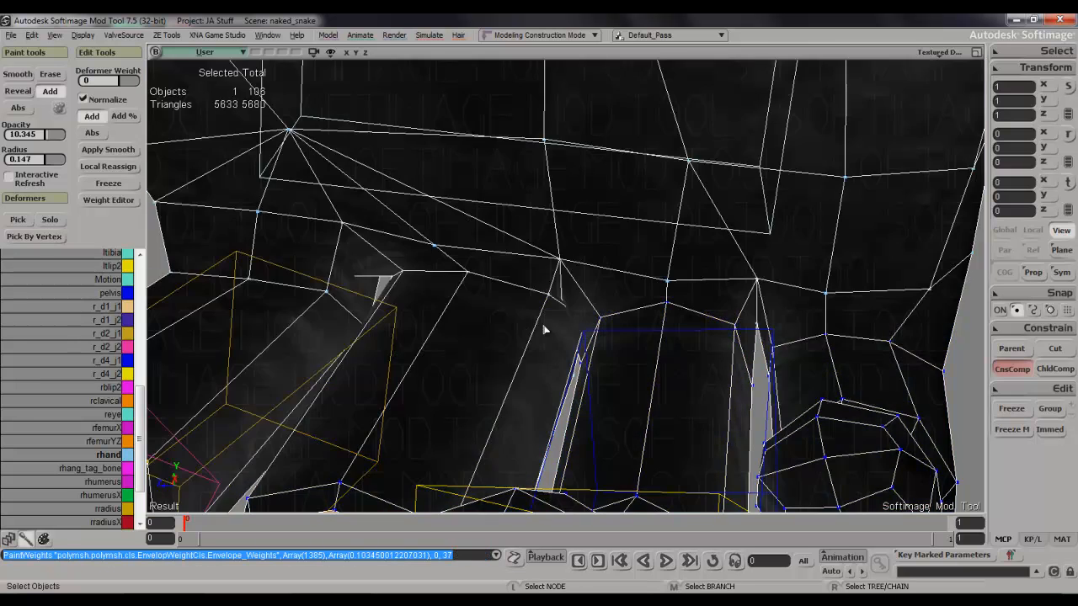
{"action": "left_click", "coordinate": [110, 361]}
{"action": "key", "text": "w"}
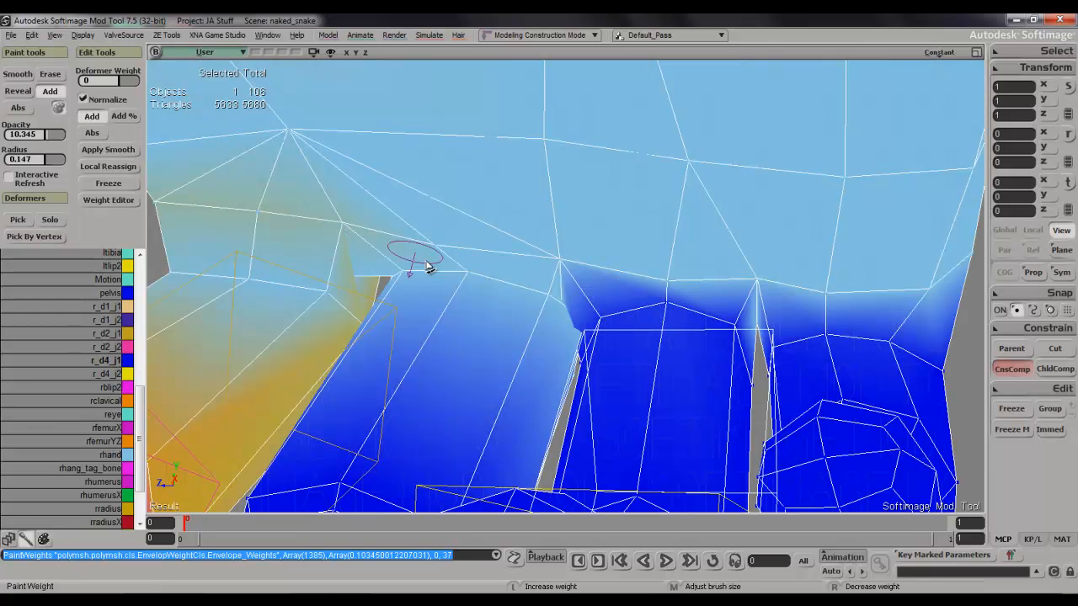
{"action": "left_click_drag", "start_coordinate": [391, 279], "coordinate": [458, 287]}
{"action": "mouse_move", "coordinate": [524, 300]}
{"action": "left_mouse_down"}
{"action": "mouse_move", "coordinate": [551, 311]}
{"action": "mouse_move", "coordinate": [456, 271]}
{"action": "left_mouse_up"}
{"action": "mouse_move", "coordinate": [358, 235]}
{"action": "left_mouse_down"}
{"action": "mouse_move", "coordinate": [782, 289]}
{"action": "mouse_move", "coordinate": [935, 288]}
{"action": "mouse_move", "coordinate": [654, 272]}
{"action": "mouse_move", "coordinate": [462, 242]}
{"action": "left_mouse_up"}
{"action": "key", "text": "s"}
{"action": "mouse_move", "coordinate": [462, 243]}
{"action": "right_mouse_down"}
{"action": "mouse_move", "coordinate": [666, 250]}
{"action": "mouse_move", "coordinate": [665, 269]}
{"action": "mouse_move", "coordinate": [700, 265]}
{"action": "mouse_move", "coordinate": [687, 264]}
{"action": "mouse_move", "coordinate": [667, 291]}
{"action": "mouse_move", "coordinate": [628, 275]}
{"action": "mouse_move", "coordinate": [508, 294]}
{"action": "mouse_move", "coordinate": [436, 281]}
{"action": "mouse_move", "coordinate": [483, 272]}
{"action": "mouse_move", "coordinate": [762, 384]}
{"action": "right_mouse_up"}
{"action": "scroll", "coordinate": [677, 276], "scroll_direction": "down", "scroll_amount": 6}
{"action": "key", "text": "s"}
{"action": "key", "text": "space"}
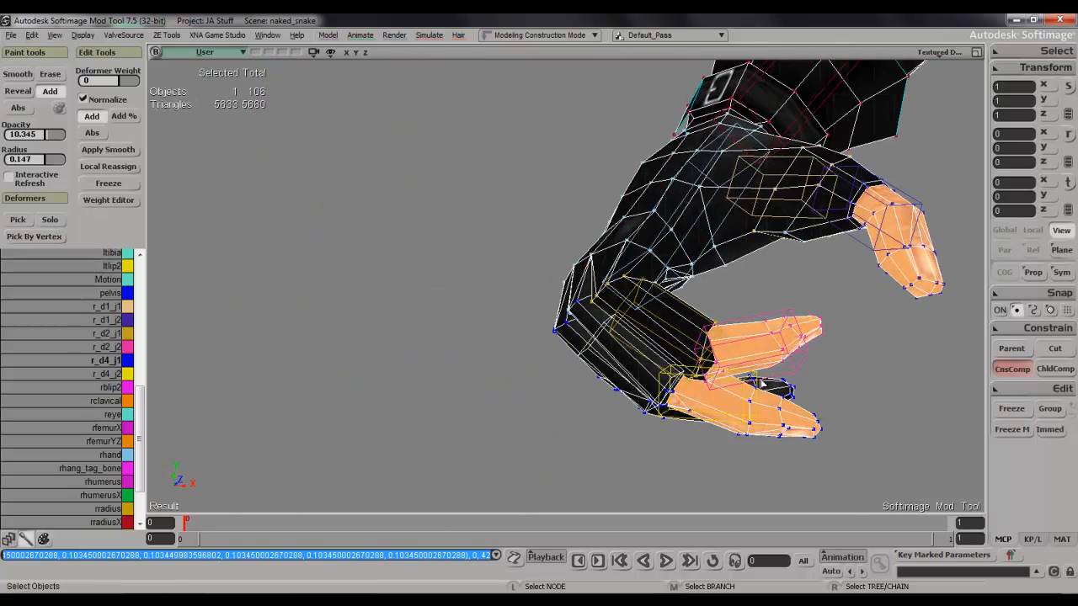
Rotate the r_d4_j2 bone to bend the outer fingers at their middle joints, and reselect the mesh.
{"action": "left_click_drag", "start_coordinate": [819, 374], "coordinate": [832, 251]}
{"action": "right_click_drag", "start_coordinate": [835, 250], "coordinate": [716, 330]}
{"action": "scroll", "coordinate": [770, 260], "scroll_direction": "up", "scroll_amount": 4}
{"action": "key", "text": "s"}
{"action": "key", "text": "space"}
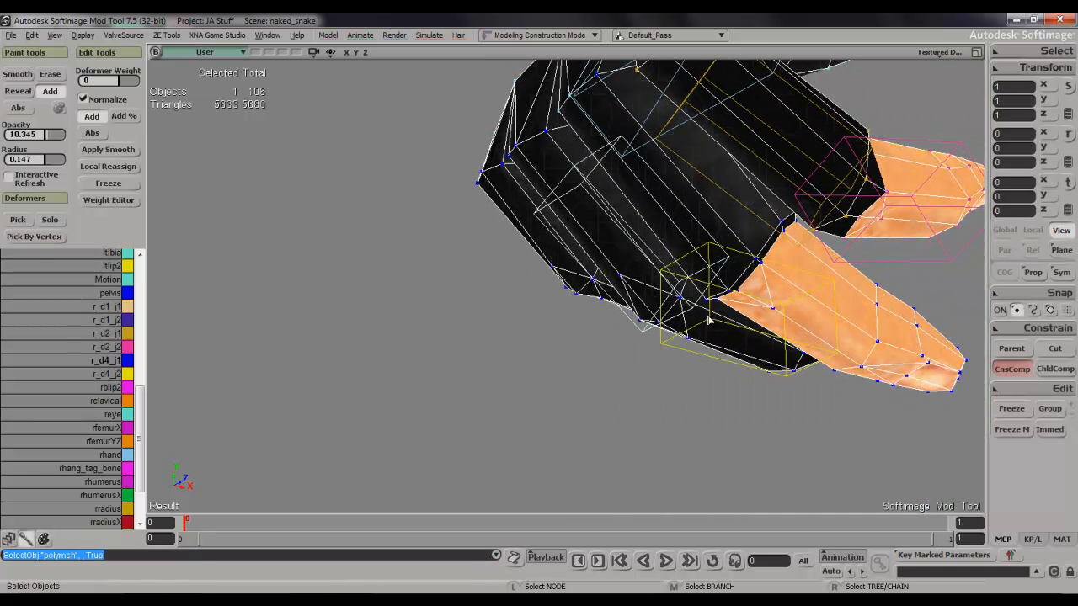
{"action": "left_click", "coordinate": [709, 323]}
{"action": "key", "text": "c"}
{"action": "left_click_drag", "start_coordinate": [637, 335], "coordinate": [681, 361]}
{"action": "key", "text": "s"}
{"action": "right_click_drag", "start_coordinate": [721, 358], "coordinate": [758, 351]}
{"action": "key", "text": "space"}
{"action": "left_click", "coordinate": [778, 413]}
Select the tip points of the three outer fingers and grow the selection up to their middle joints.
{"action": "key", "text": "s"}
{"action": "left_click_drag", "start_coordinate": [782, 417], "coordinate": [666, 326]}
{"action": "key", "text": "t"}
{"action": "key", "text": "s"}
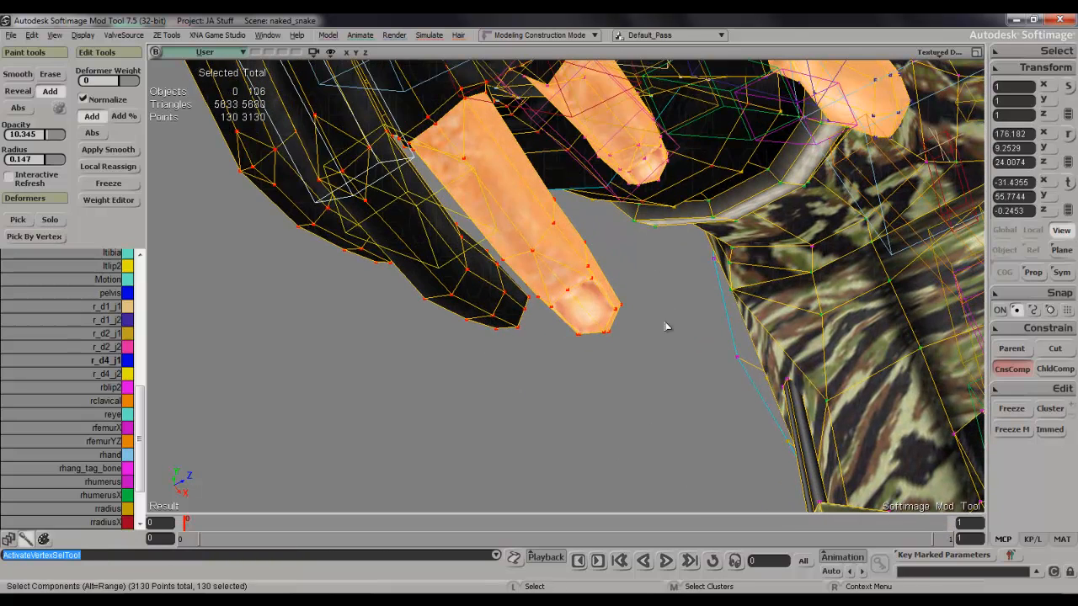
{"action": "left_click", "coordinate": [615, 330]}
{"action": "left_click_drag", "start_coordinate": [534, 337], "coordinate": [537, 338], "text": "shift"}
{"action": "key", "text": "s"}
{"action": "right_click_drag", "start_coordinate": [533, 335], "coordinate": [464, 368]}
{"action": "key", "text": "s"}
{"action": "left_click", "coordinate": [502, 399], "text": "shift"}
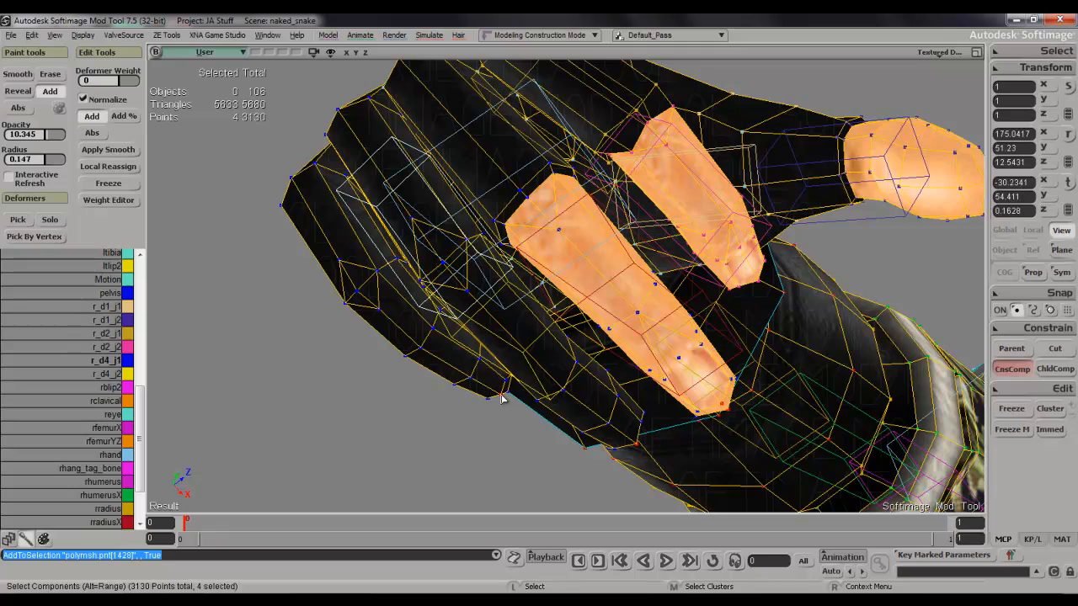
{"action": "key", "text": "shift+plus"}
{"action": "key", "text": "s"}
{"action": "right_click_drag", "start_coordinate": [512, 355], "coordinate": [516, 324]}
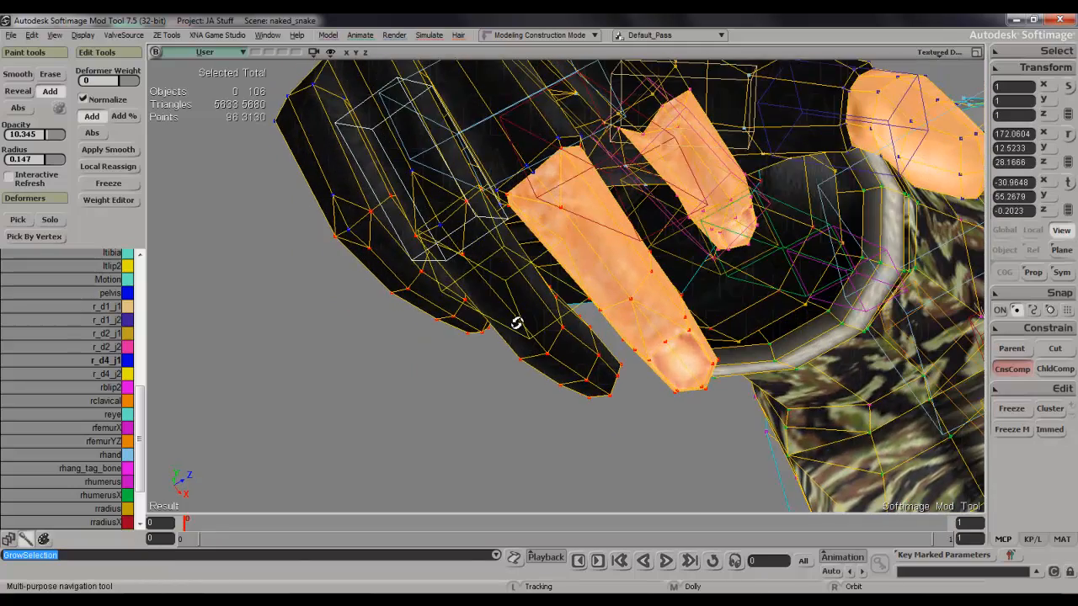
Assign the selected fingertip points to r_d4_j2 with a weight of 100 in the Weight Editor.
{"action": "left_click", "coordinate": [103, 374]}
{"action": "key", "text": "w"}
{"action": "left_click", "coordinate": [564, 210]}
{"action": "key", "text": "t"}
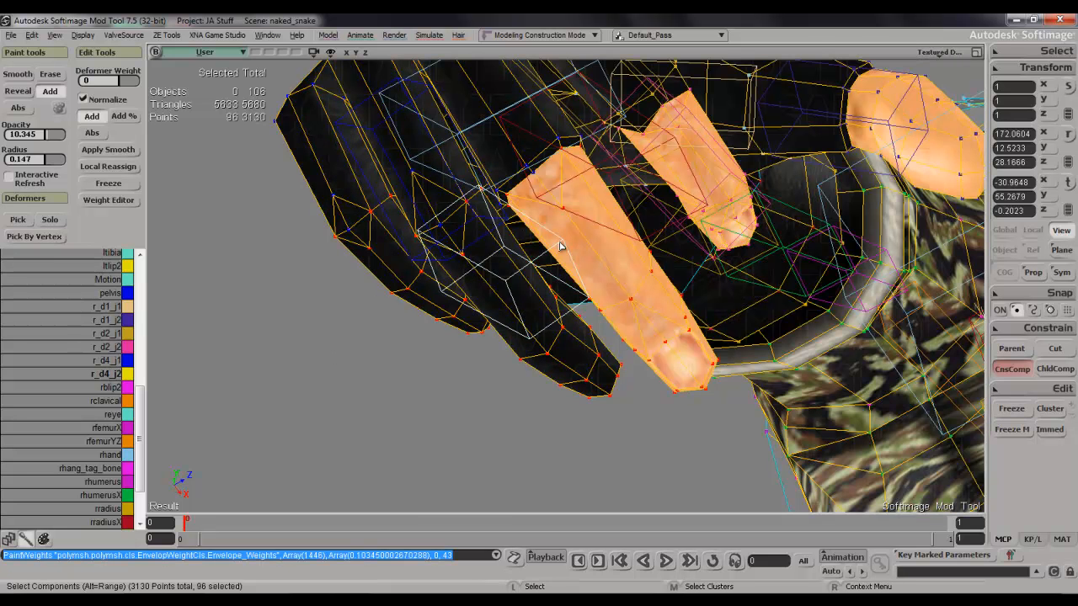
{"action": "key", "text": "ctrl+e"}
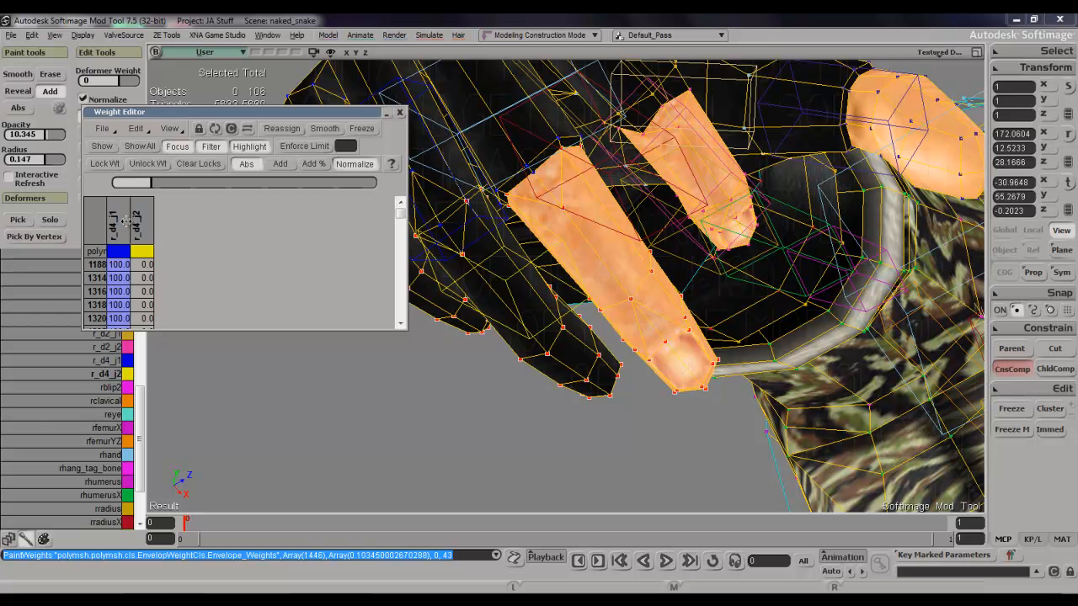
{"action": "left_click", "coordinate": [148, 221]}
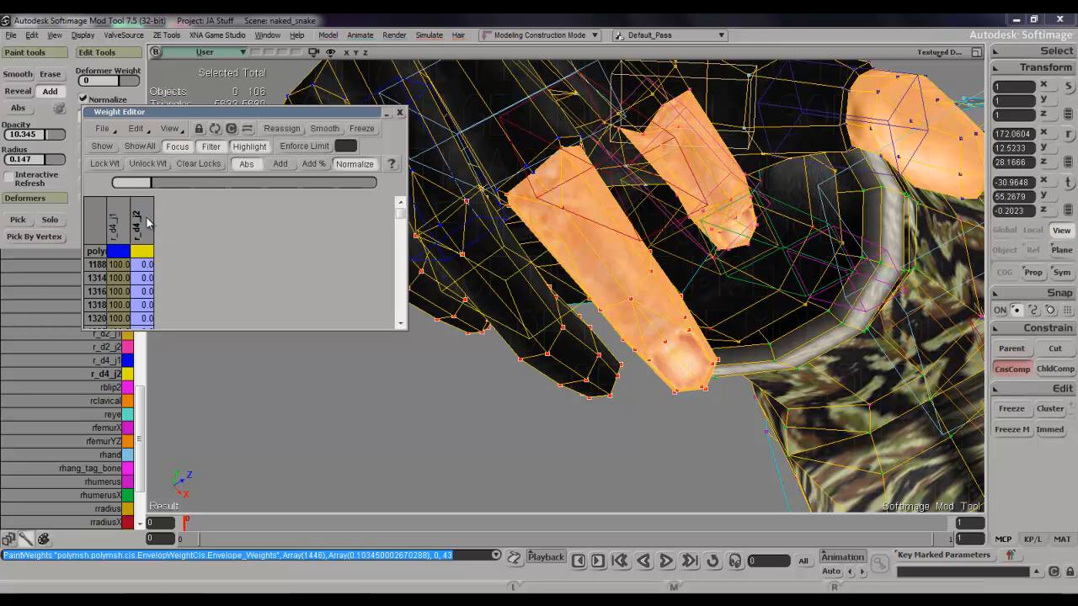
{"action": "left_click", "coordinate": [257, 181]}
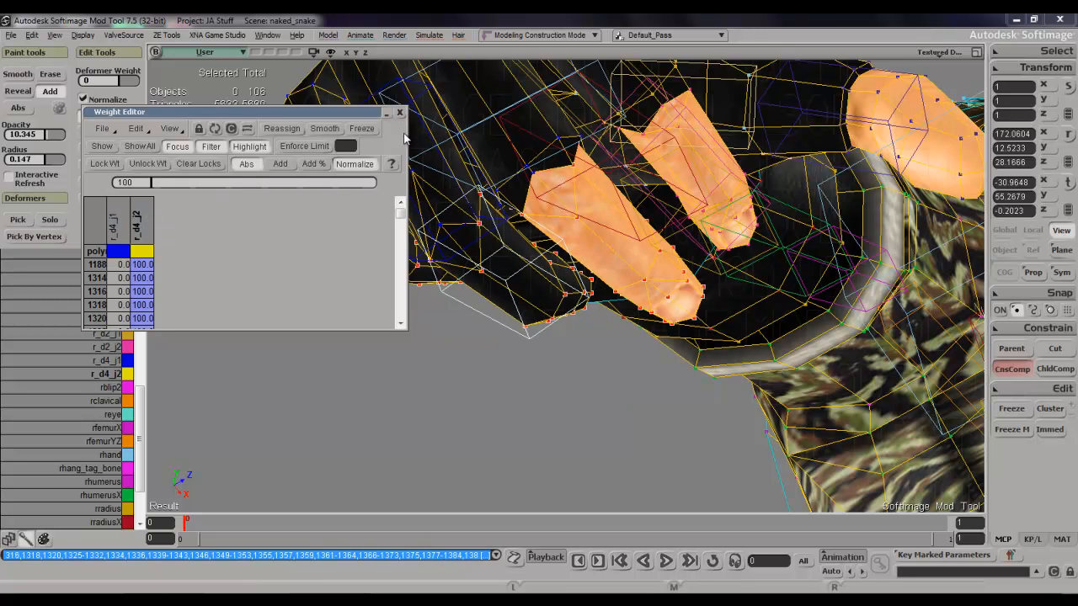
{"action": "left_click", "coordinate": [400, 113]}
Paint r_d4_j2 weight onto the outermost finger's middle joint to blend it with the base segment.
{"action": "key", "text": "s"}
{"action": "right_click_drag", "start_coordinate": [431, 178], "coordinate": [543, 257]}
{"action": "right_click_drag", "start_coordinate": [555, 216], "coordinate": [600, 454]}
{"action": "middle_click_drag", "start_coordinate": [600, 455], "coordinate": [625, 436]}
{"action": "key", "text": "s"}
{"action": "mouse_move", "coordinate": [625, 436]}
{"action": "right_mouse_down"}
{"action": "mouse_move", "coordinate": [709, 325]}
{"action": "mouse_move", "coordinate": [727, 344]}
{"action": "mouse_move", "coordinate": [786, 344]}
{"action": "mouse_move", "coordinate": [810, 312]}
{"action": "mouse_move", "coordinate": [746, 331]}
{"action": "mouse_move", "coordinate": [707, 322]}
{"action": "right_mouse_up"}
{"action": "key", "text": "w"}
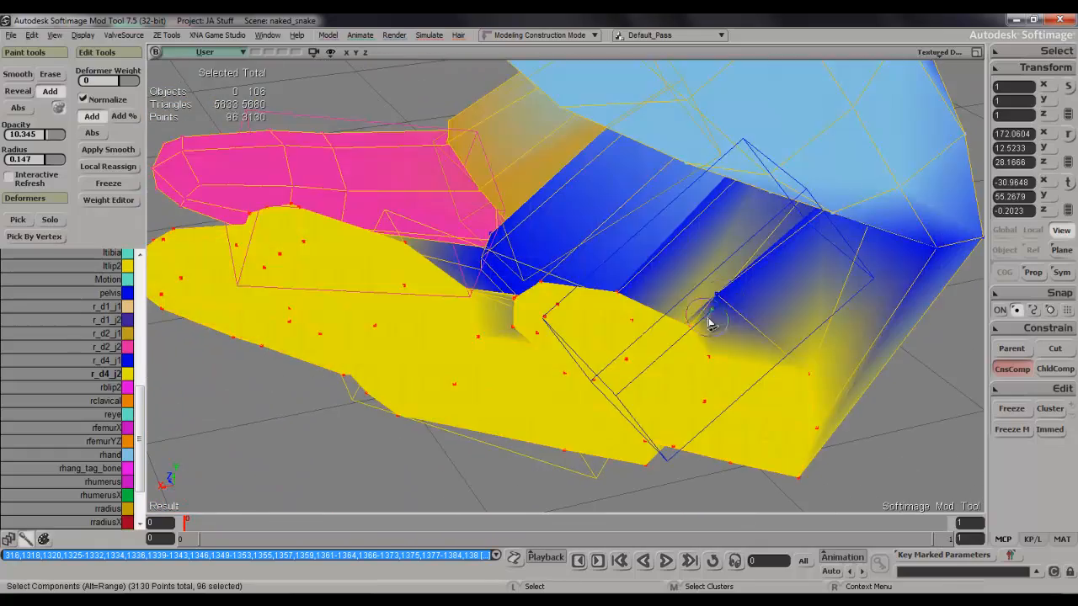
{"action": "key", "text": "Escape"}
{"action": "left_click", "coordinate": [93, 371]}
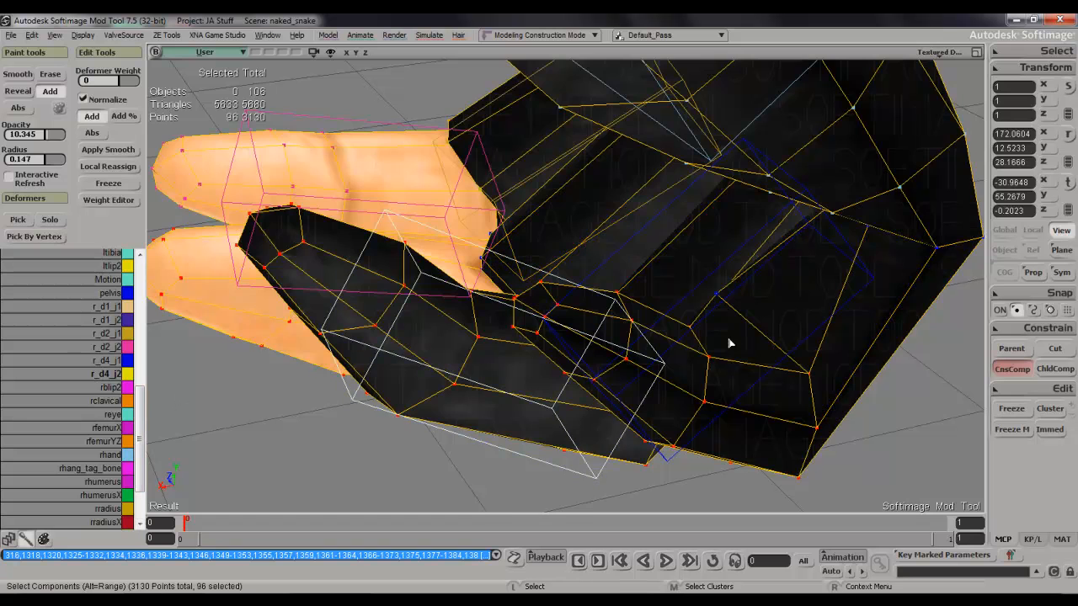
{"action": "key", "text": "w"}
{"action": "left_click_drag", "start_coordinate": [722, 309], "coordinate": [731, 310]}
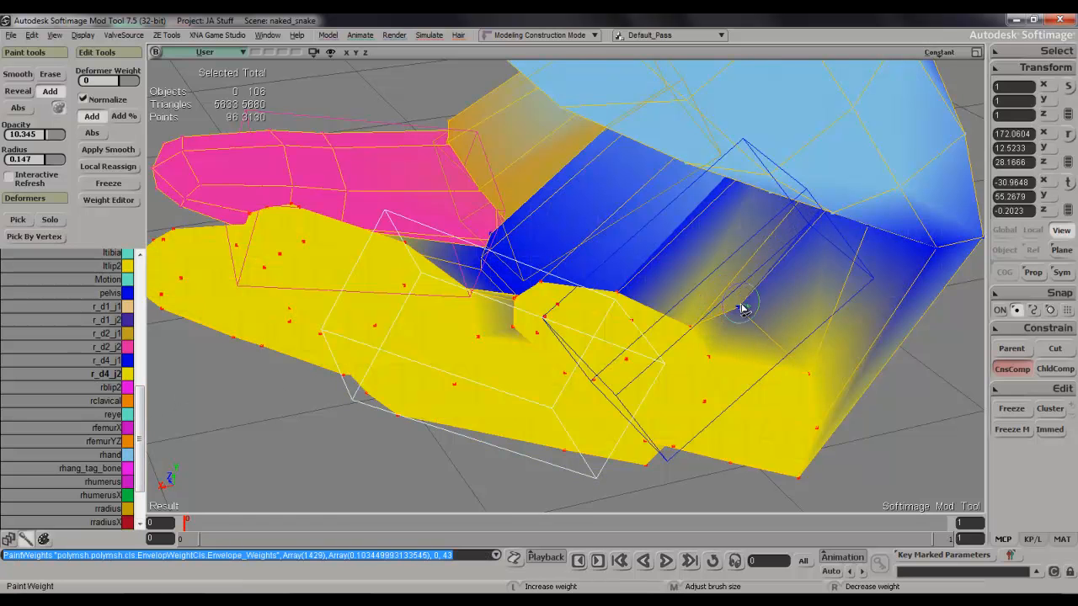
{"action": "key", "text": "s"}
{"action": "mouse_move", "coordinate": [757, 340]}
{"action": "right_mouse_down"}
{"action": "mouse_move", "coordinate": [715, 238]}
{"action": "mouse_move", "coordinate": [657, 224]}
{"action": "mouse_move", "coordinate": [613, 231]}
{"action": "right_mouse_up"}
Paint r_d4_j2 weight onto the middle joints of the three outer fingers from the back of the hand.
{"action": "key", "text": "w"}
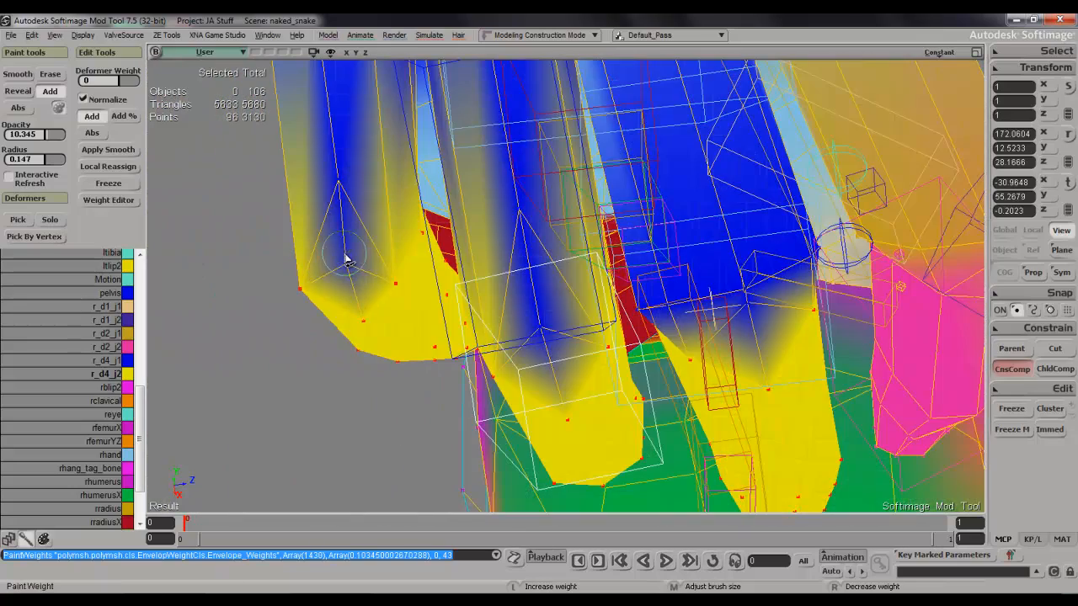
{"action": "key", "text": "s"}
{"action": "mouse_move", "coordinate": [360, 289]}
{"action": "right_mouse_down"}
{"action": "mouse_move", "coordinate": [324, 267]}
{"action": "mouse_move", "coordinate": [342, 464]}
{"action": "mouse_move", "coordinate": [359, 424]}
{"action": "mouse_move", "coordinate": [306, 339]}
{"action": "right_mouse_up"}
{"action": "key", "text": "w"}
{"action": "left_click", "coordinate": [359, 462]}
{"action": "key", "text": "s"}
{"action": "key", "text": "w"}
{"action": "left_click", "coordinate": [300, 370]}
{"action": "left_click", "coordinate": [296, 366]}
{"action": "left_click", "coordinate": [295, 371]}
{"action": "left_click", "coordinate": [297, 393]}
{"action": "left_click", "coordinate": [298, 404]}
{"action": "left_click", "coordinate": [302, 416]}
{"action": "key", "text": "s"}
Paint r_d4_j1 weight onto the inner side of the outer fingers' middle joints.
{"action": "mouse_move", "coordinate": [305, 416]}
{"action": "right_mouse_down"}
{"action": "mouse_move", "coordinate": [342, 334]}
{"action": "mouse_move", "coordinate": [413, 308]}
{"action": "mouse_move", "coordinate": [449, 433]}
{"action": "mouse_move", "coordinate": [469, 454]}
{"action": "mouse_move", "coordinate": [469, 420]}
{"action": "right_mouse_up"}
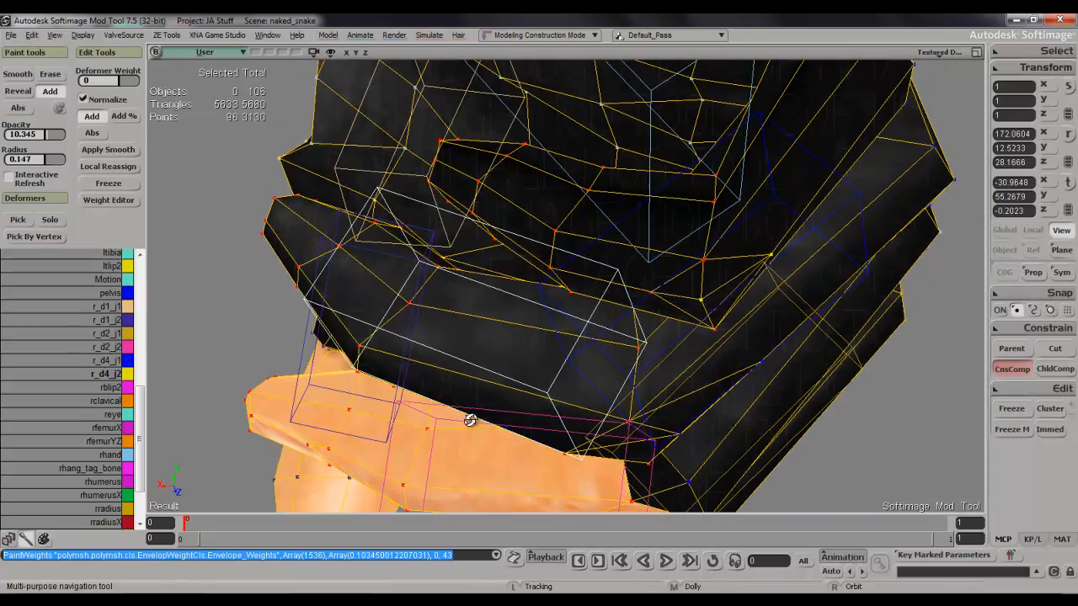
{"action": "left_click", "coordinate": [101, 366]}
{"action": "mouse_move", "coordinate": [696, 271]}
{"action": "left_mouse_down"}
{"action": "mouse_move", "coordinate": [712, 327]}
{"action": "mouse_move", "coordinate": [705, 272]}
{"action": "mouse_move", "coordinate": [718, 327]}
{"action": "mouse_move", "coordinate": [713, 316]}
{"action": "left_mouse_up"}
{"action": "key", "text": "s"}
{"action": "mouse_move", "coordinate": [713, 316]}
{"action": "right_mouse_down"}
{"action": "mouse_move", "coordinate": [739, 344]}
{"action": "mouse_move", "coordinate": [724, 335]}
{"action": "mouse_move", "coordinate": [712, 362]}
{"action": "mouse_move", "coordinate": [760, 363]}
{"action": "right_mouse_up"}
{"action": "left_click", "coordinate": [683, 328]}
{"action": "key", "text": "s"}
{"action": "left_click", "coordinate": [774, 354]}
{"action": "key", "text": "s"}
{"action": "key", "text": "Escape"}
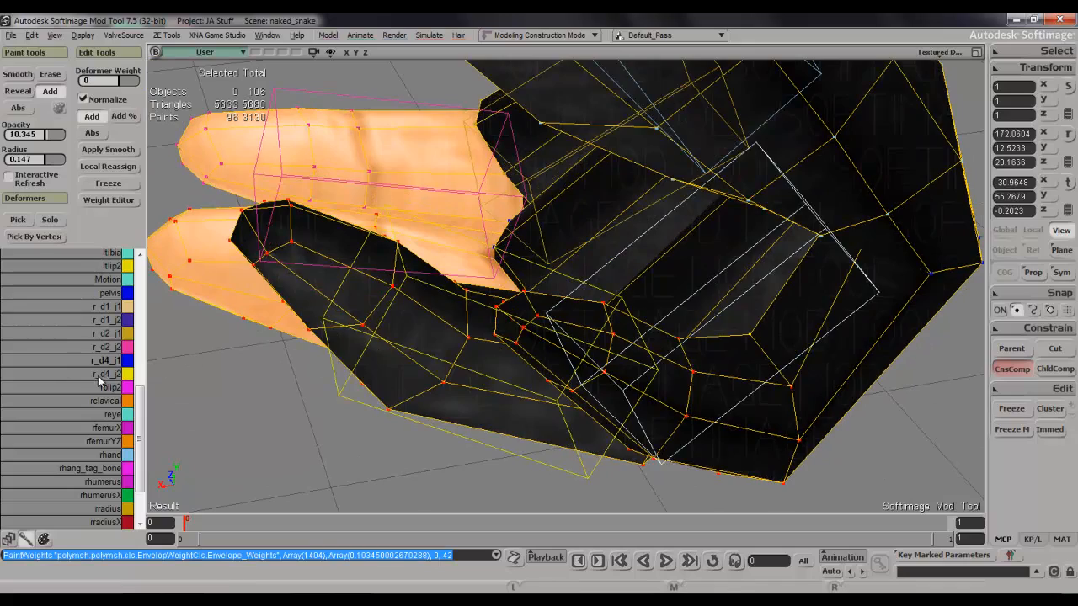
Add r_d4_j2 weight around the outermost finger's middle joint.
{"action": "key", "text": "w"}
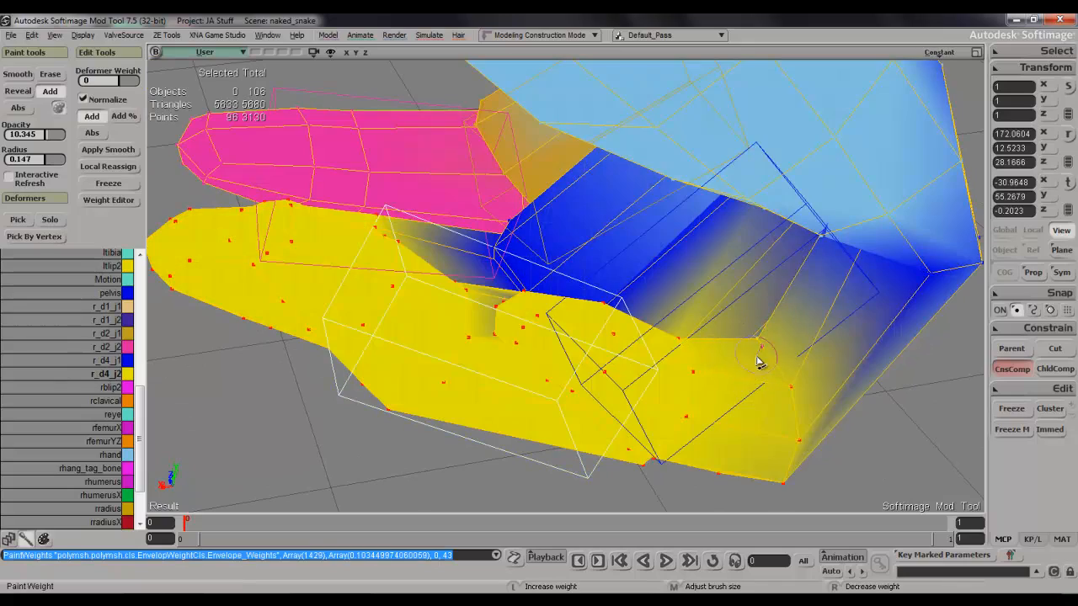
{"action": "left_click", "coordinate": [773, 358]}
{"action": "key", "text": "s"}
{"action": "mouse_move", "coordinate": [794, 397]}
{"action": "right_mouse_down"}
{"action": "mouse_move", "coordinate": [876, 421]}
{"action": "mouse_move", "coordinate": [875, 378]}
{"action": "right_mouse_up"}
{"action": "key", "text": "w"}
{"action": "left_click", "coordinate": [649, 241]}
{"action": "key", "text": "s"}
{"action": "mouse_move", "coordinate": [649, 241]}
{"action": "right_mouse_down"}
{"action": "mouse_move", "coordinate": [601, 270]}
{"action": "mouse_move", "coordinate": [573, 231]}
{"action": "mouse_move", "coordinate": [654, 253]}
{"action": "right_mouse_up"}
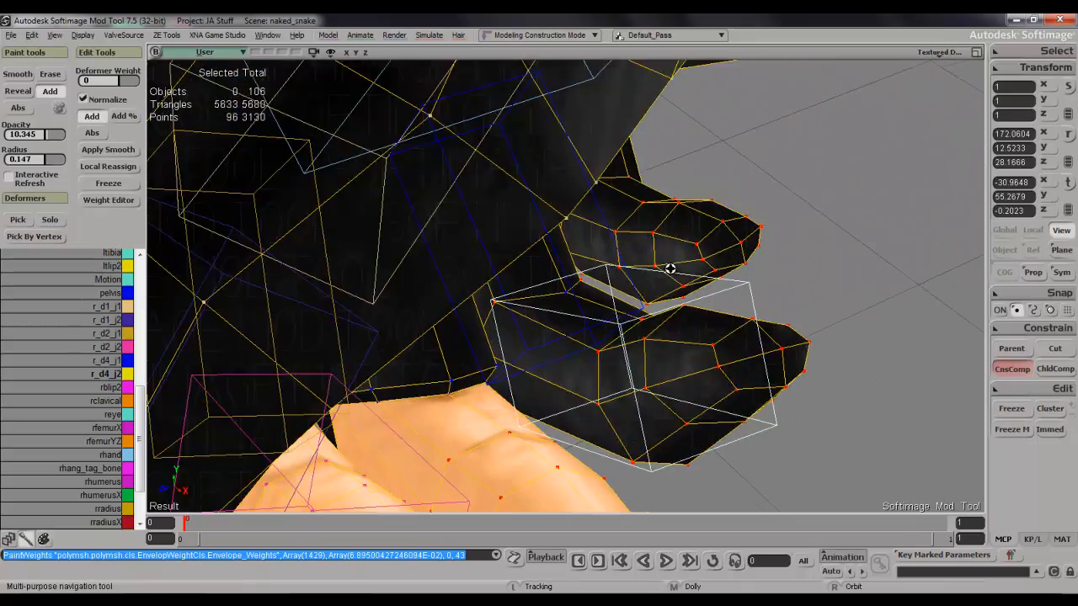
Paint r_d4_j2 weight onto the ring finger's middle joint, on its inner side and its back.
{"action": "key", "text": "w"}
{"action": "left_click", "coordinate": [568, 295]}
{"action": "left_click", "coordinate": [564, 287]}
{"action": "left_click", "coordinate": [562, 284]}
{"action": "left_click", "coordinate": [559, 284]}
{"action": "left_click_drag", "start_coordinate": [508, 312], "coordinate": [529, 301]}
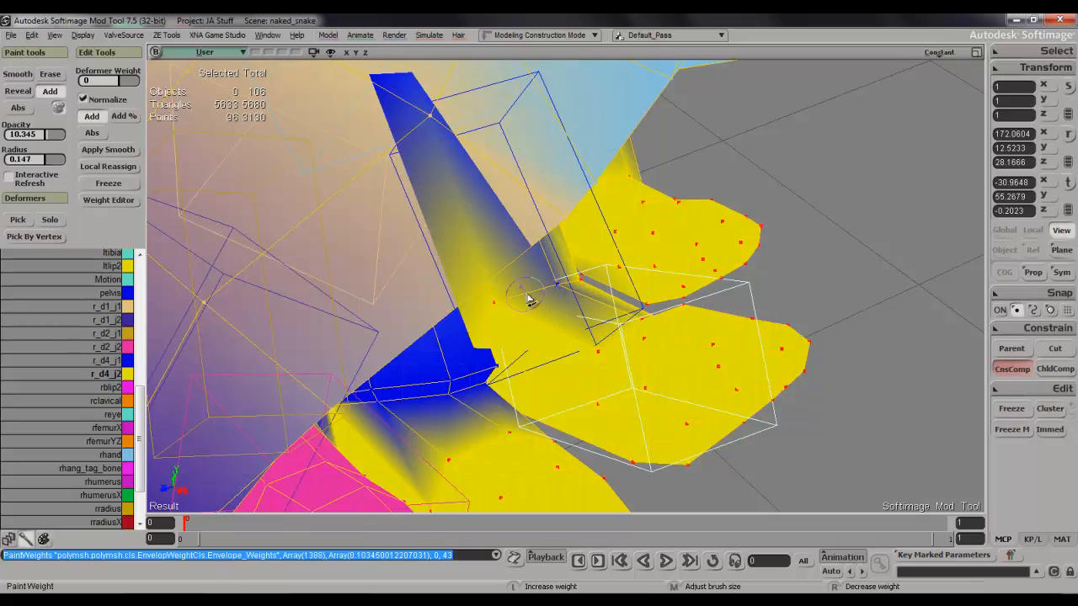
{"action": "left_click", "coordinate": [576, 291]}
{"action": "key", "text": "s"}
{"action": "mouse_move", "coordinate": [580, 299]}
{"action": "right_mouse_down"}
{"action": "mouse_move", "coordinate": [537, 258]}
{"action": "mouse_move", "coordinate": [458, 142]}
{"action": "mouse_move", "coordinate": [391, 123]}
{"action": "right_mouse_up"}
{"action": "left_click", "coordinate": [573, 331]}
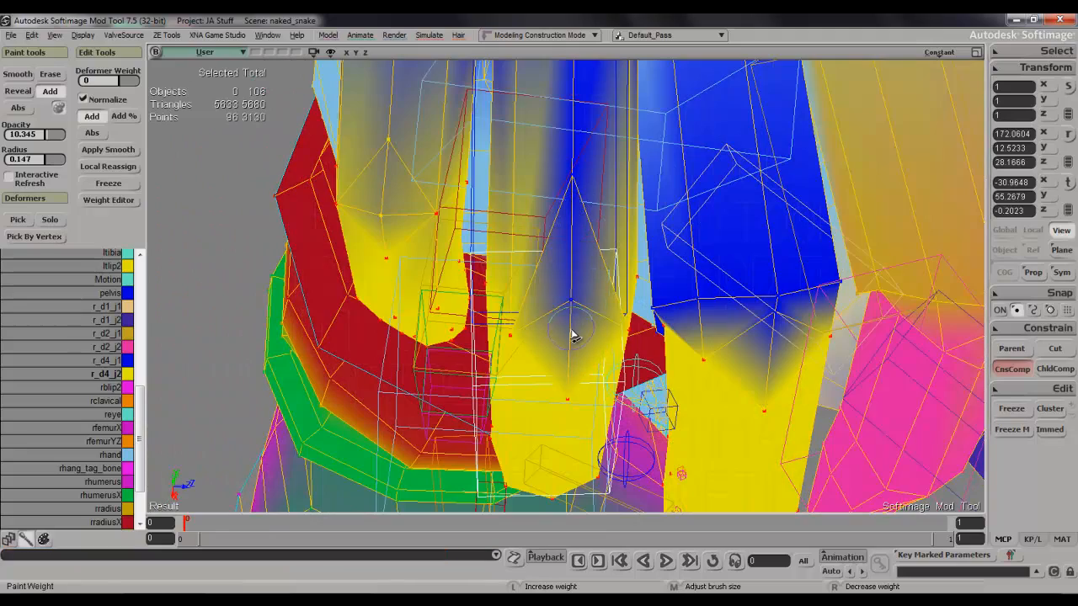
{"action": "key", "text": "s"}
{"action": "mouse_move", "coordinate": [577, 317]}
{"action": "right_mouse_down"}
{"action": "mouse_move", "coordinate": [629, 267]}
{"action": "mouse_move", "coordinate": [647, 322]}
{"action": "right_mouse_up"}
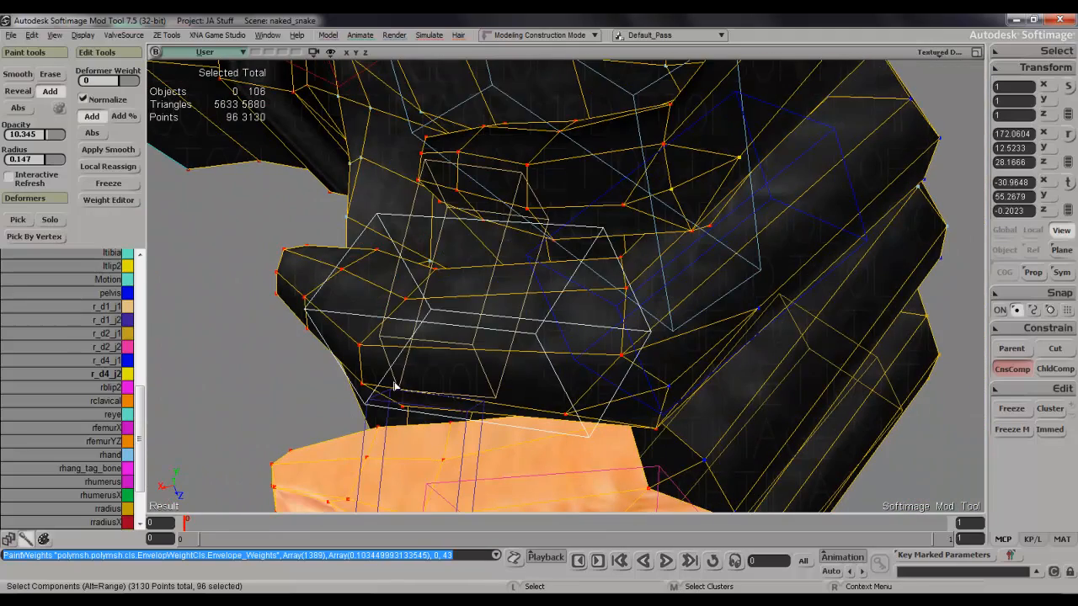
Paint r_d4_j1 weight onto the ring finger's middle joint, on the side facing the middle finger.
{"action": "left_click", "coordinate": [97, 360]}
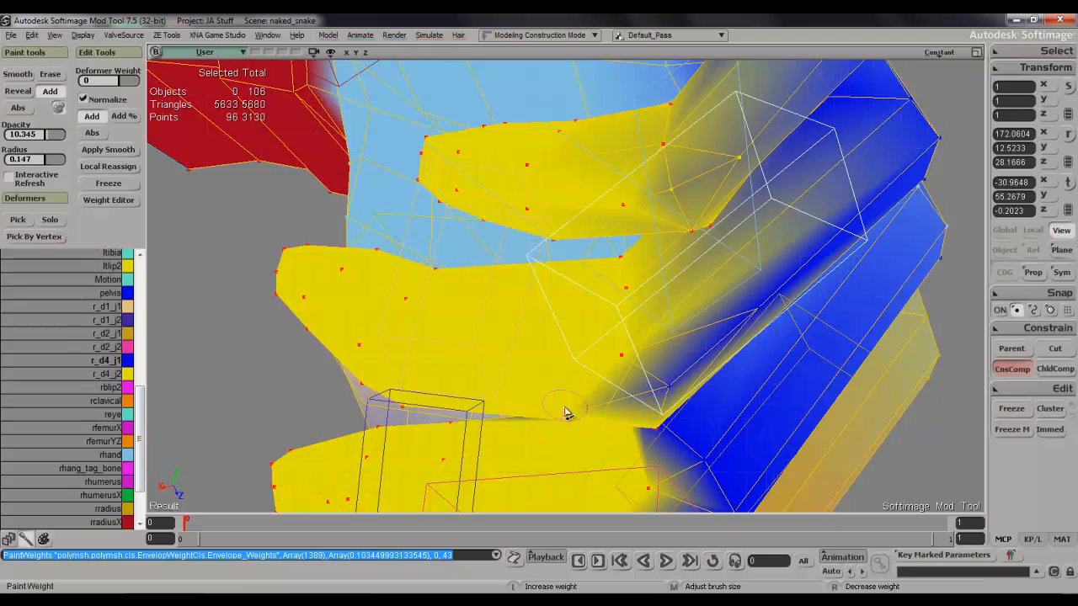
{"action": "key", "text": "s"}
{"action": "right_click_drag", "start_coordinate": [620, 407], "coordinate": [571, 435]}
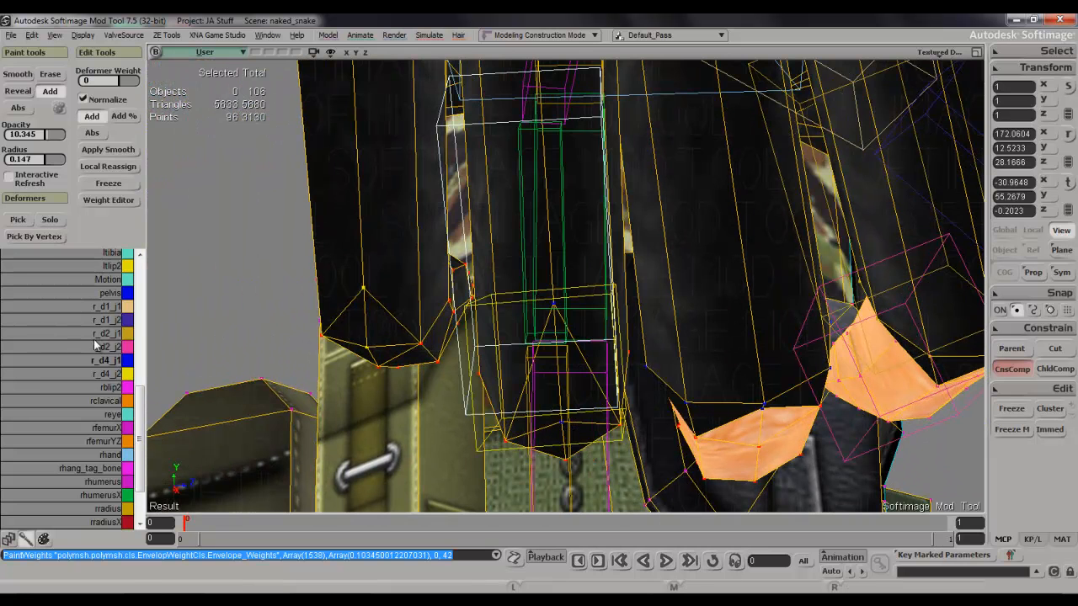
Paint r_d4_j2 weight over the back of the ring finger's middle joint and its corner facing the middle finger.
{"action": "left_click", "coordinate": [107, 376]}
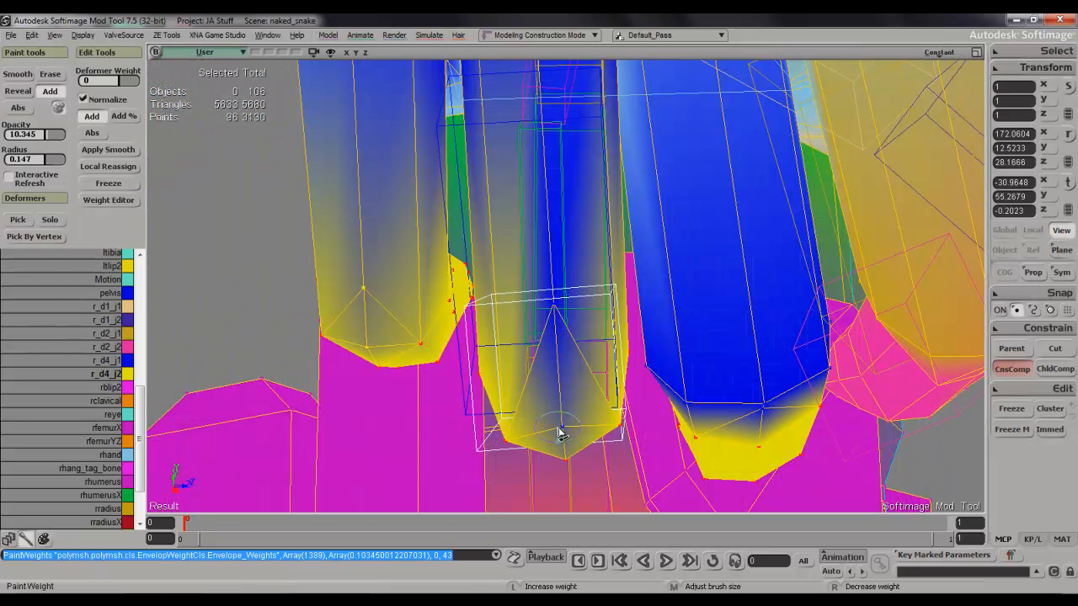
{"action": "mouse_move", "coordinate": [558, 347]}
{"action": "left_mouse_down"}
{"action": "mouse_move", "coordinate": [568, 434]}
{"action": "mouse_move", "coordinate": [569, 389]}
{"action": "left_mouse_up"}
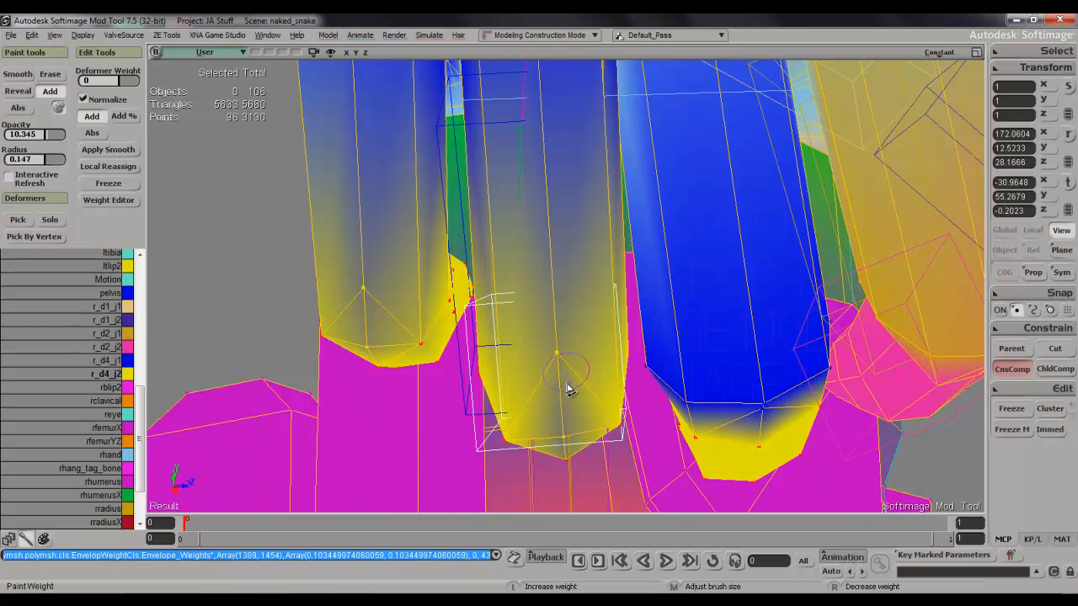
{"action": "key", "text": "s"}
{"action": "mouse_move", "coordinate": [578, 430]}
{"action": "right_mouse_down"}
{"action": "mouse_move", "coordinate": [640, 383]}
{"action": "mouse_move", "coordinate": [655, 430]}
{"action": "mouse_move", "coordinate": [609, 409]}
{"action": "mouse_move", "coordinate": [674, 410]}
{"action": "mouse_move", "coordinate": [712, 429]}
{"action": "mouse_move", "coordinate": [688, 336]}
{"action": "right_mouse_up"}
{"action": "left_click", "coordinate": [640, 391]}
{"action": "key", "text": "s"}
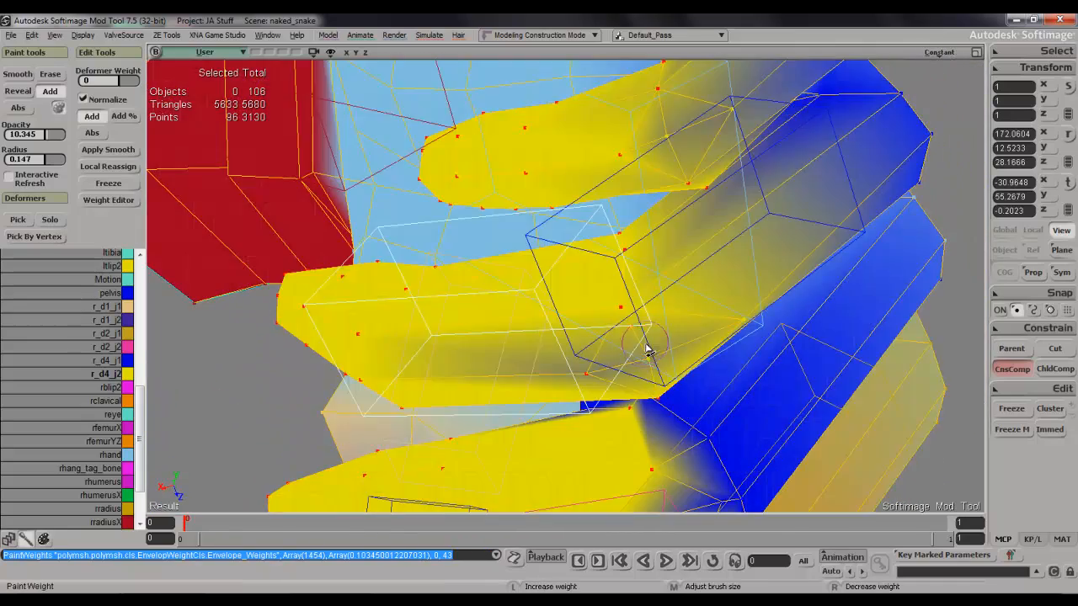
{"action": "key", "text": "s"}
{"action": "right_click_drag", "start_coordinate": [640, 375], "coordinate": [612, 379]}
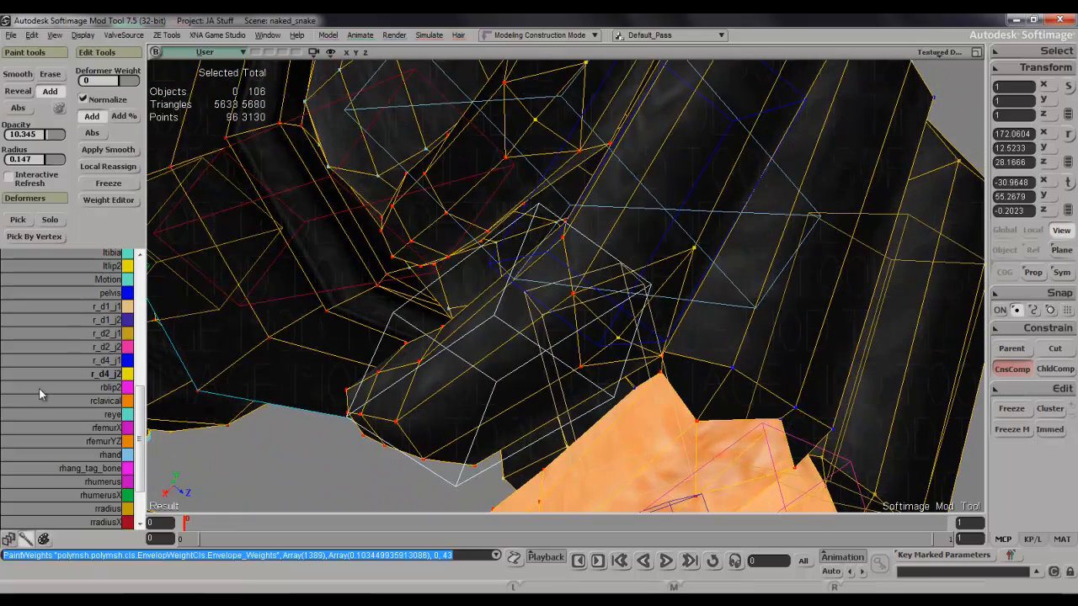
Add a touch of r_d4_j1 weight to the ring finger's middle joint near the middle finger.
{"action": "key", "text": "w"}
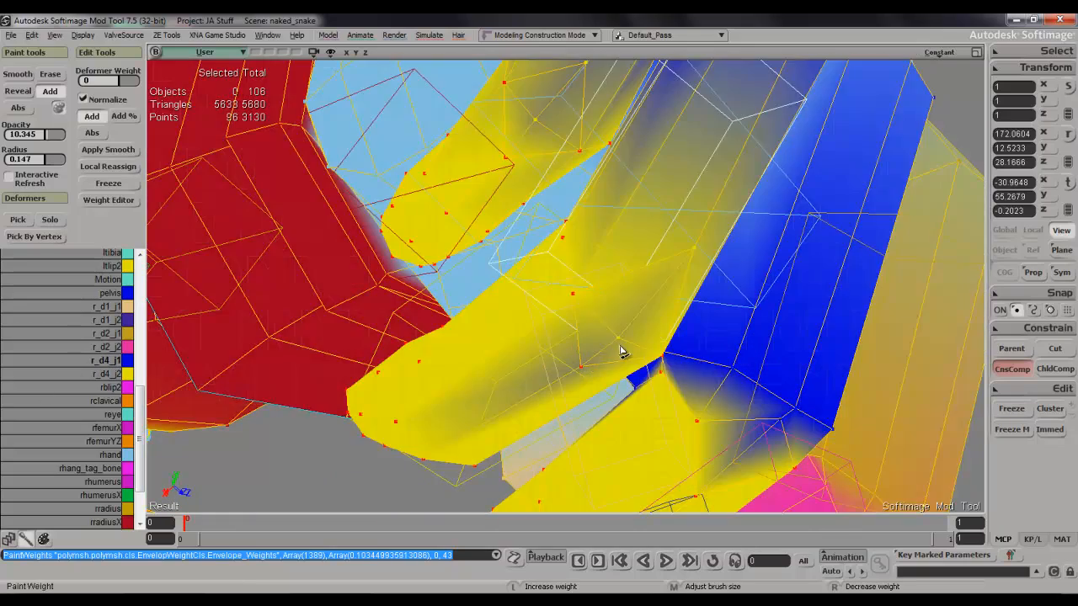
{"action": "key", "text": "s"}
{"action": "mouse_move", "coordinate": [620, 346]}
{"action": "right_mouse_down"}
{"action": "mouse_move", "coordinate": [640, 346]}
{"action": "mouse_move", "coordinate": [608, 394]}
{"action": "mouse_move", "coordinate": [585, 378]}
{"action": "mouse_move", "coordinate": [515, 416]}
{"action": "mouse_move", "coordinate": [520, 433]}
{"action": "mouse_move", "coordinate": [620, 410]}
{"action": "mouse_move", "coordinate": [626, 357]}
{"action": "right_mouse_up"}
{"action": "key", "text": "s"}
{"action": "key", "text": "w"}
{"action": "key", "text": "Escape"}
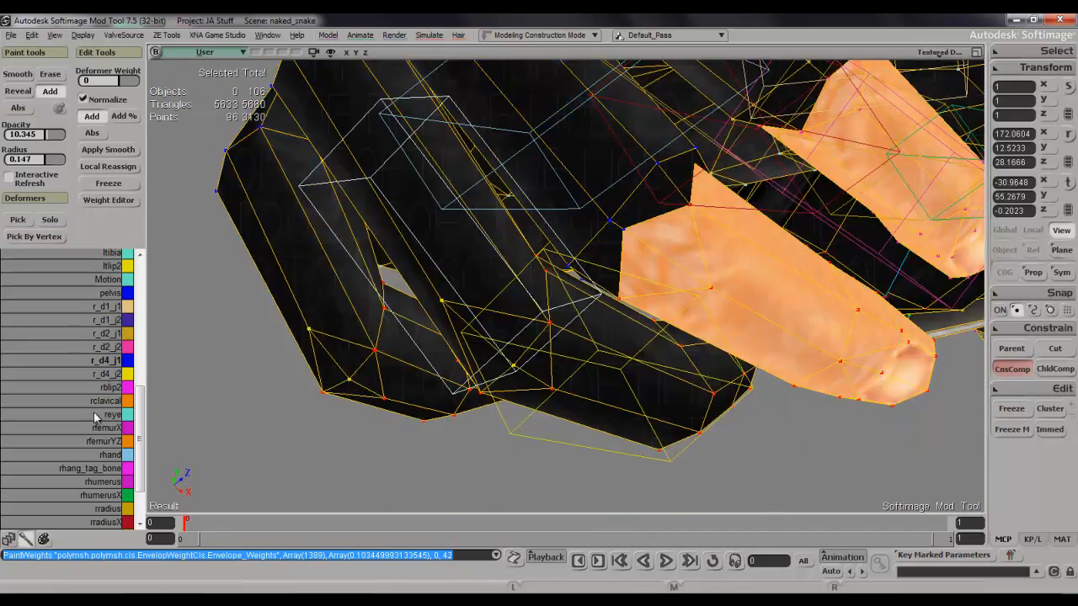
Paint r_d4_j2 weight onto the middle finger's middle joint from its outer side.
{"action": "left_click", "coordinate": [106, 374]}
{"action": "key", "text": "w"}
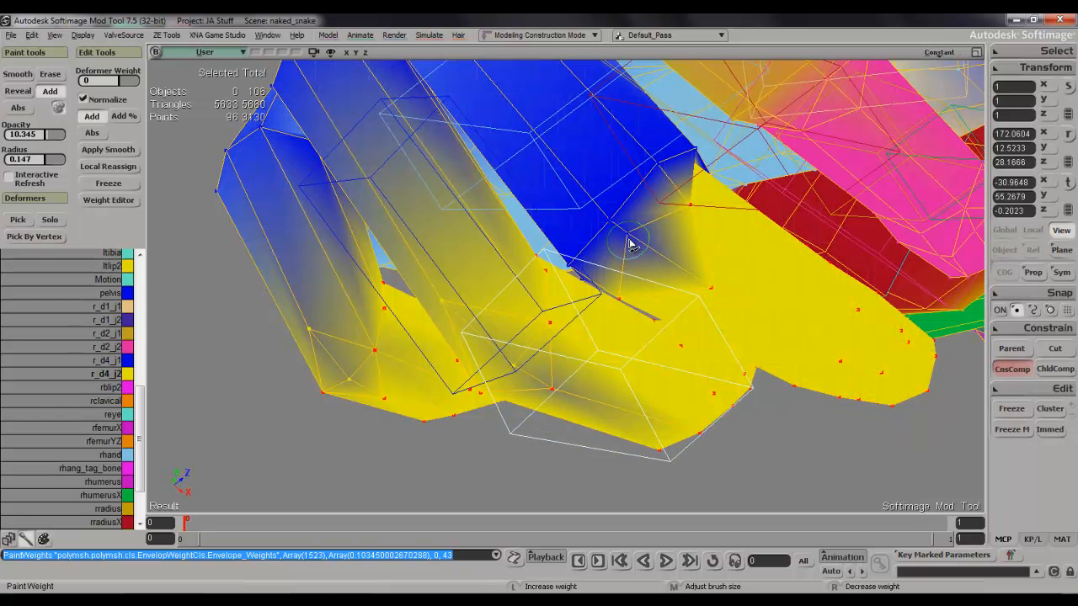
{"action": "left_click_drag", "start_coordinate": [640, 257], "coordinate": [641, 269]}
{"action": "key", "text": "Escape"}
{"action": "key", "text": "s"}
{"action": "mouse_move", "coordinate": [648, 242]}
{"action": "right_mouse_down"}
{"action": "mouse_move", "coordinate": [682, 268]}
{"action": "mouse_move", "coordinate": [644, 299]}
{"action": "mouse_move", "coordinate": [685, 269]}
{"action": "mouse_move", "coordinate": [695, 219]}
{"action": "mouse_move", "coordinate": [727, 245]}
{"action": "mouse_move", "coordinate": [785, 413]}
{"action": "mouse_move", "coordinate": [741, 333]}
{"action": "right_mouse_up"}
{"action": "key", "text": "w"}
{"action": "key", "text": "Escape"}
{"action": "key", "text": "s"}
{"action": "key", "text": "w"}
Try another r_d4_j2 stroke on the middle finger's middle joint and undo it.
{"action": "left_click_drag", "start_coordinate": [690, 262], "coordinate": [792, 260]}
{"action": "key", "text": "Escape"}
{"action": "key", "text": "s"}
{"action": "right_click_drag", "start_coordinate": [791, 260], "coordinate": [764, 283]}
{"action": "key", "text": "ctrl+z"}
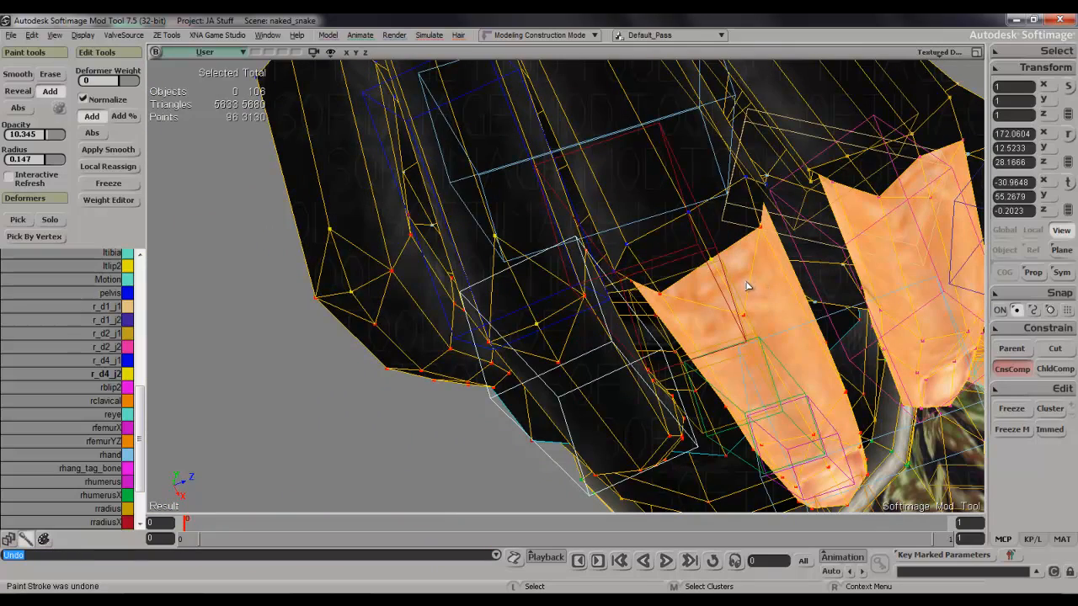
{"action": "key", "text": "w"}
{"action": "key", "text": "Escape"}
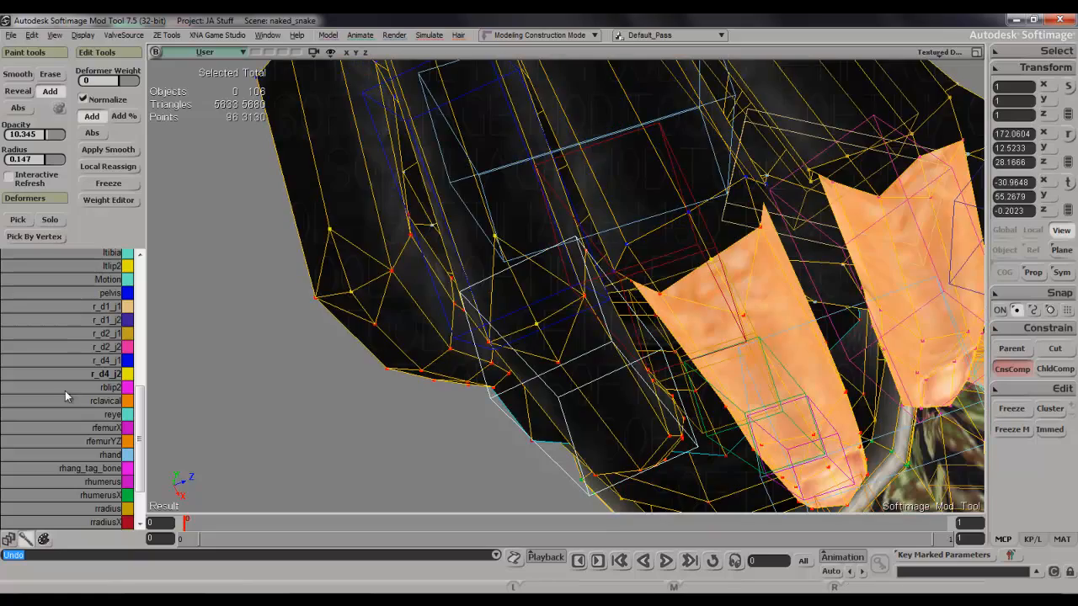
Paint r_d4_j1 weight down the outer edge of the middle finger's middle joint.
{"action": "right_click_drag", "start_coordinate": [870, 278], "coordinate": [729, 326]}
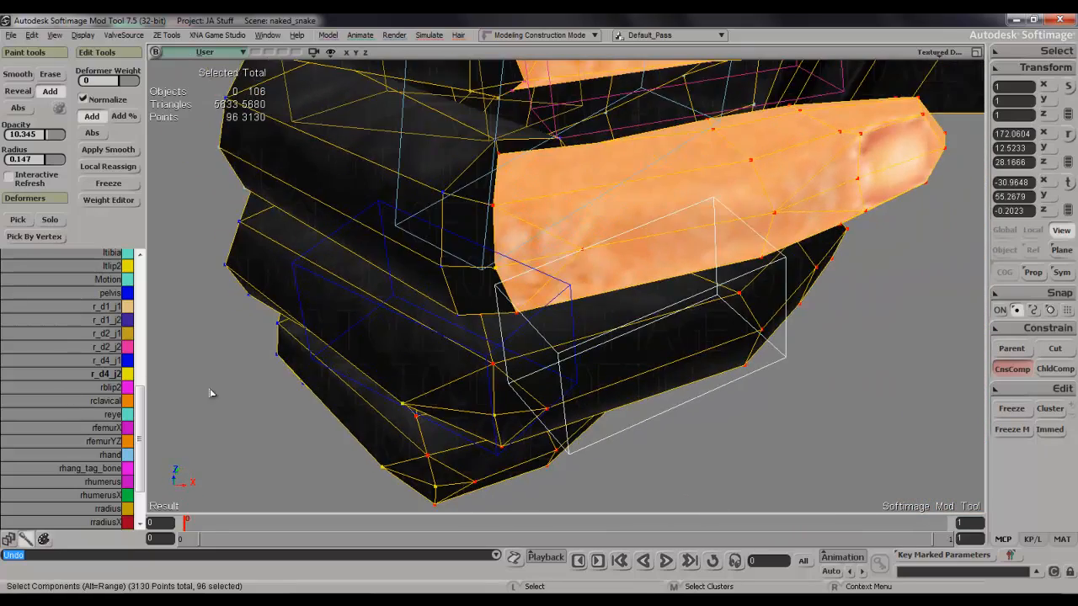
{"action": "left_click", "coordinate": [113, 363]}
{"action": "key", "text": "w"}
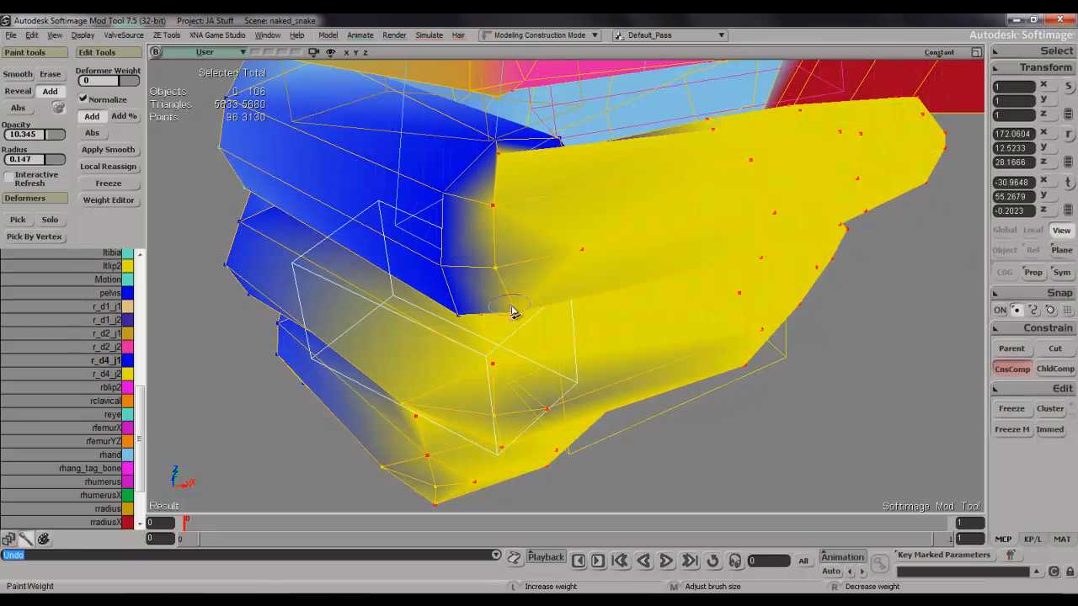
{"action": "left_click_drag", "start_coordinate": [513, 311], "coordinate": [497, 244]}
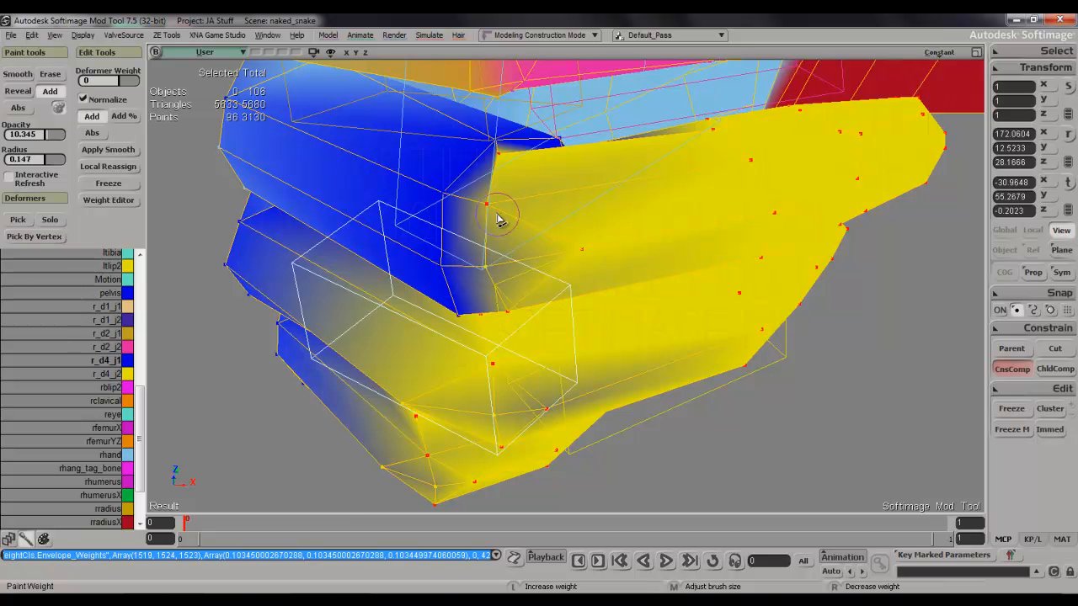
{"action": "mouse_move", "coordinate": [531, 282]}
{"action": "left_mouse_down"}
{"action": "mouse_move", "coordinate": [585, 252]}
{"action": "mouse_move", "coordinate": [549, 273]}
{"action": "left_mouse_up"}
Blend more r_d4_j1 weight around the middle finger's joint, including its corner facing the ring finger.
{"action": "key", "text": "s"}
{"action": "mouse_move", "coordinate": [573, 262]}
{"action": "right_mouse_down"}
{"action": "mouse_move", "coordinate": [568, 302]}
{"action": "mouse_move", "coordinate": [572, 241]}
{"action": "mouse_move", "coordinate": [548, 229]}
{"action": "mouse_move", "coordinate": [524, 172]}
{"action": "right_mouse_up"}
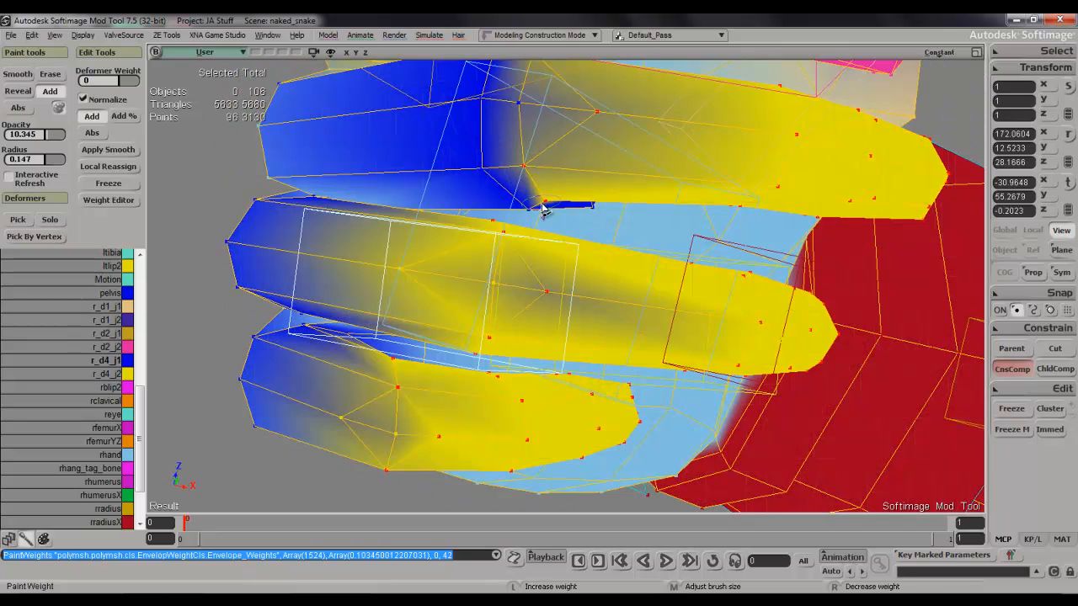
{"action": "mouse_move", "coordinate": [544, 204]}
{"action": "left_mouse_down"}
{"action": "mouse_move", "coordinate": [517, 135]}
{"action": "mouse_move", "coordinate": [519, 104]}
{"action": "left_mouse_up"}
{"action": "key", "text": "s"}
{"action": "mouse_move", "coordinate": [520, 103]}
{"action": "right_mouse_down"}
{"action": "mouse_move", "coordinate": [548, 144]}
{"action": "mouse_move", "coordinate": [542, 201]}
{"action": "right_mouse_up"}
{"action": "left_click", "coordinate": [515, 238]}
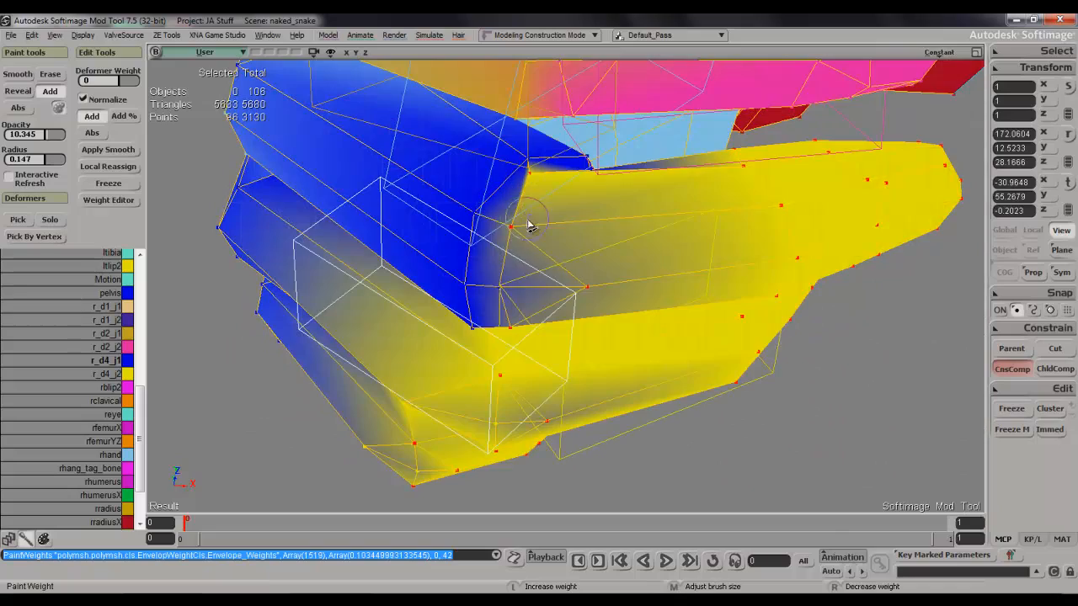
{"action": "key", "text": "s"}
{"action": "right_click_drag", "start_coordinate": [530, 244], "coordinate": [387, 259]}
Paint r_d4_j2 weight across the back of the middle finger's middle joint.
{"action": "left_click", "coordinate": [108, 374]}
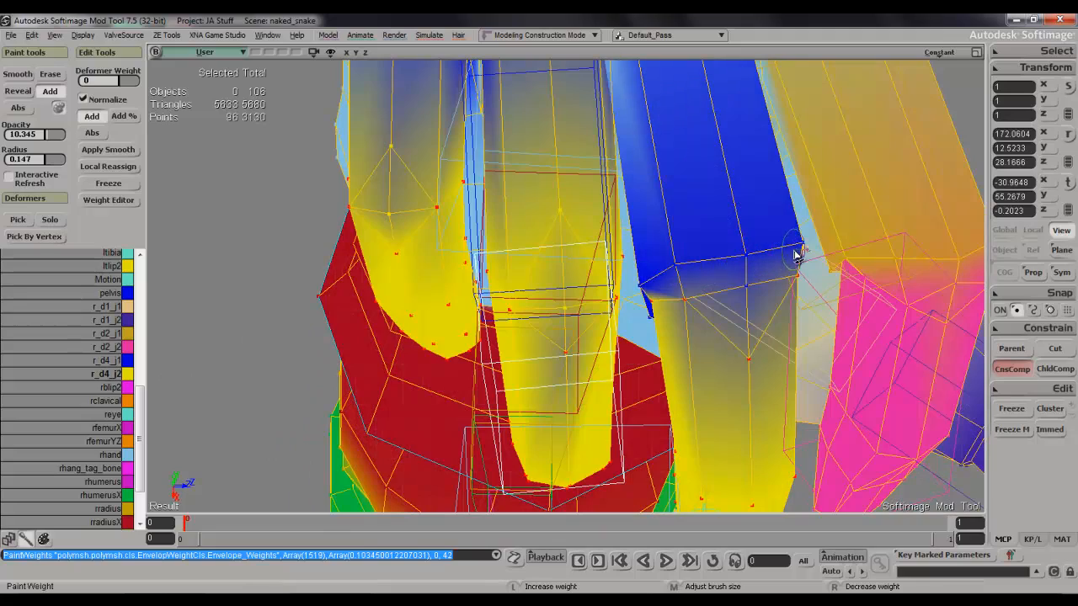
{"action": "left_click_drag", "start_coordinate": [802, 250], "coordinate": [676, 272]}
{"action": "key", "text": "Escape"}
{"action": "key", "text": "s"}
{"action": "right_click_drag", "start_coordinate": [720, 268], "coordinate": [590, 452]}
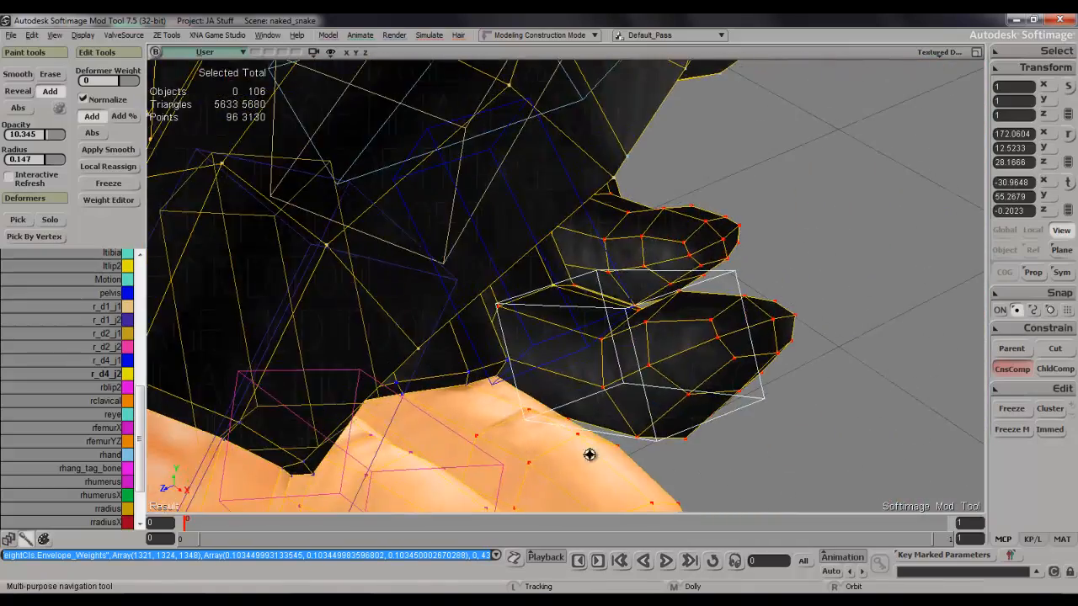
Paint r_d4_j2 weight across the palm side of the middle finger's middle joint.
{"action": "key", "text": "s"}
{"action": "mouse_move", "coordinate": [547, 409]}
{"action": "right_mouse_down"}
{"action": "mouse_move", "coordinate": [509, 397]}
{"action": "mouse_move", "coordinate": [456, 357]}
{"action": "right_mouse_up"}
{"action": "key", "text": "w"}
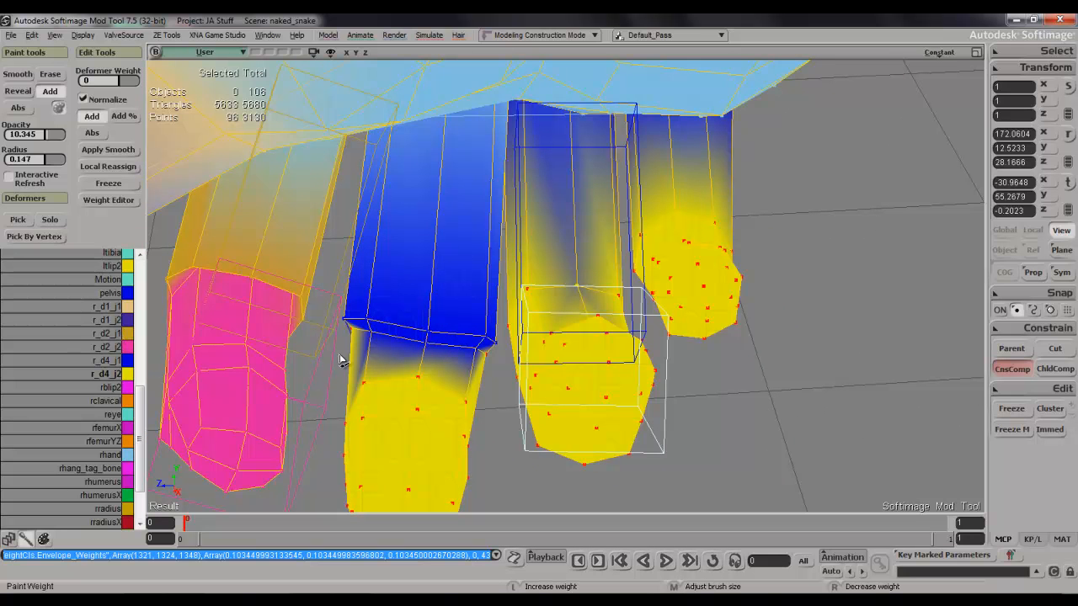
{"action": "left_click_drag", "start_coordinate": [370, 335], "coordinate": [485, 351]}
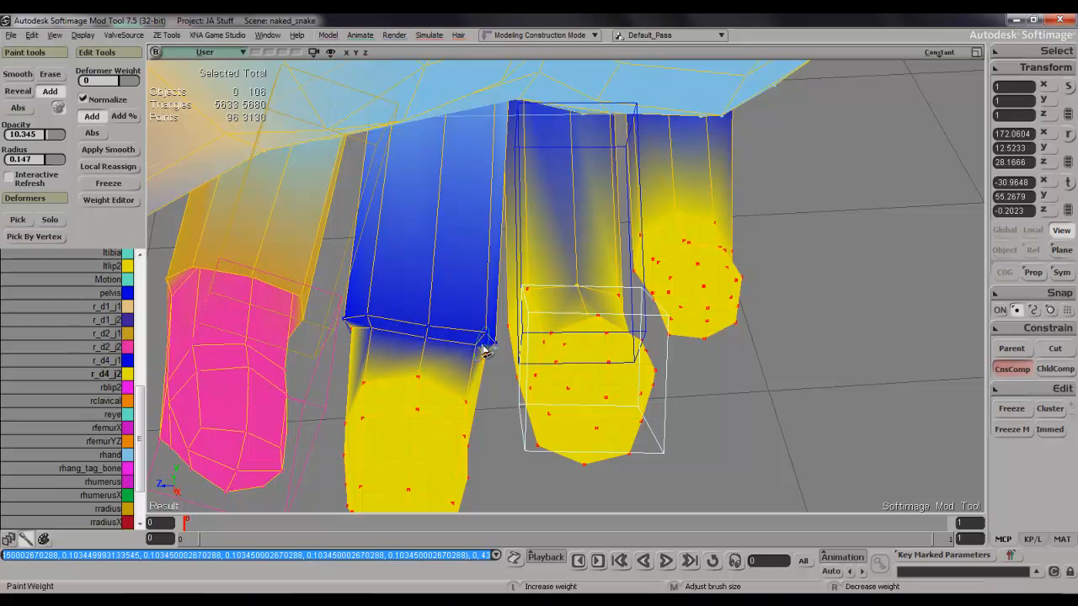
{"action": "left_click_drag", "start_coordinate": [414, 329], "coordinate": [374, 315]}
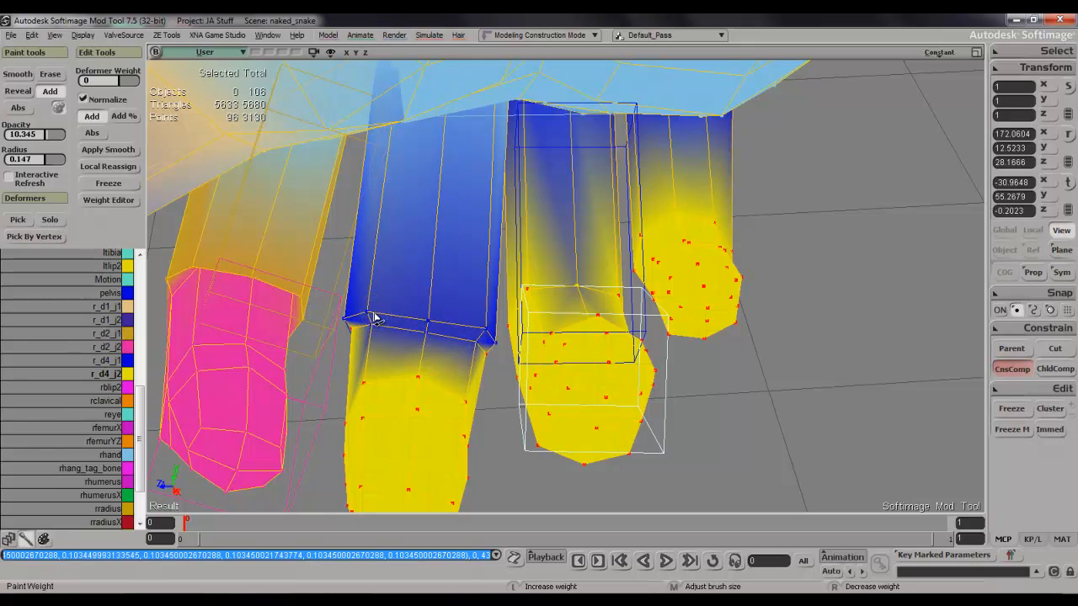
{"action": "left_click", "coordinate": [484, 341]}
{"action": "key", "text": "Escape"}
Examine the bent hand from a distance and up close down to the finger bases on the palm side.
{"action": "key", "text": "s"}
{"action": "mouse_move", "coordinate": [481, 337]}
{"action": "right_mouse_down"}
{"action": "mouse_move", "coordinate": [513, 321]}
{"action": "mouse_move", "coordinate": [564, 229]}
{"action": "mouse_move", "coordinate": [612, 308]}
{"action": "mouse_move", "coordinate": [796, 274]}
{"action": "mouse_move", "coordinate": [793, 329]}
{"action": "mouse_move", "coordinate": [751, 365]}
{"action": "mouse_move", "coordinate": [748, 267]}
{"action": "mouse_move", "coordinate": [585, 279]}
{"action": "mouse_move", "coordinate": [547, 299]}
{"action": "right_mouse_up"}
{"action": "scroll", "coordinate": [562, 231], "scroll_direction": "down", "scroll_amount": 4}
{"action": "key", "text": "s"}
{"action": "scroll", "coordinate": [548, 299], "scroll_direction": "down", "scroll_amount": 5}
{"action": "key", "text": "s"}
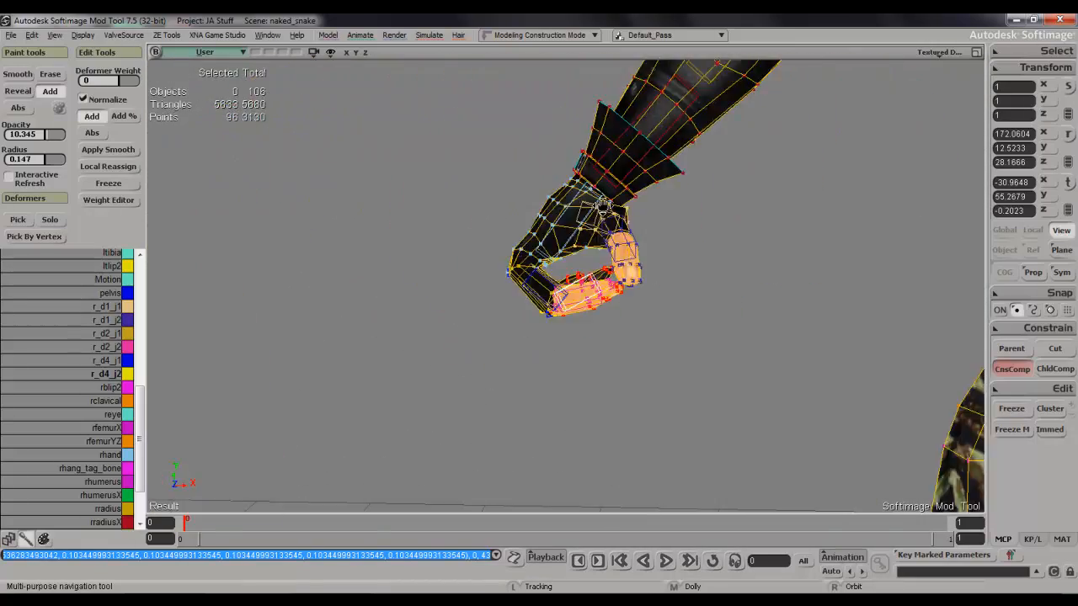
{"action": "left_click_drag", "start_coordinate": [716, 202], "coordinate": [510, 277]}
{"action": "scroll", "coordinate": [510, 277], "scroll_direction": "down", "scroll_amount": 4}
{"action": "key", "text": "s"}
{"action": "right_click_drag", "start_coordinate": [510, 277], "coordinate": [541, 261]}
{"action": "scroll", "coordinate": [534, 264], "scroll_direction": "up", "scroll_amount": 10}
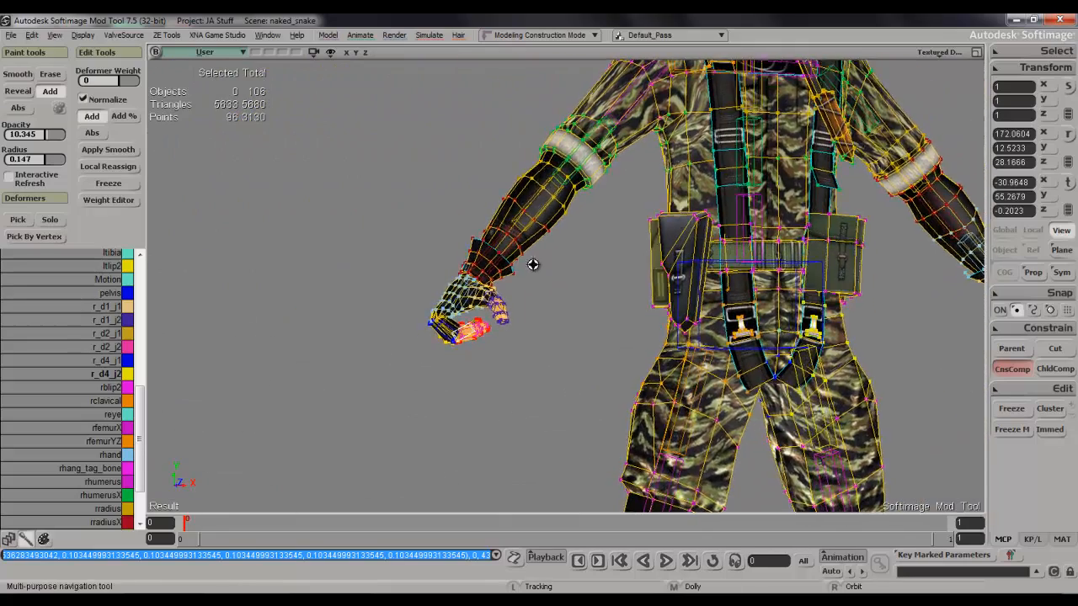
{"action": "left_click_drag", "start_coordinate": [483, 255], "coordinate": [479, 289]}
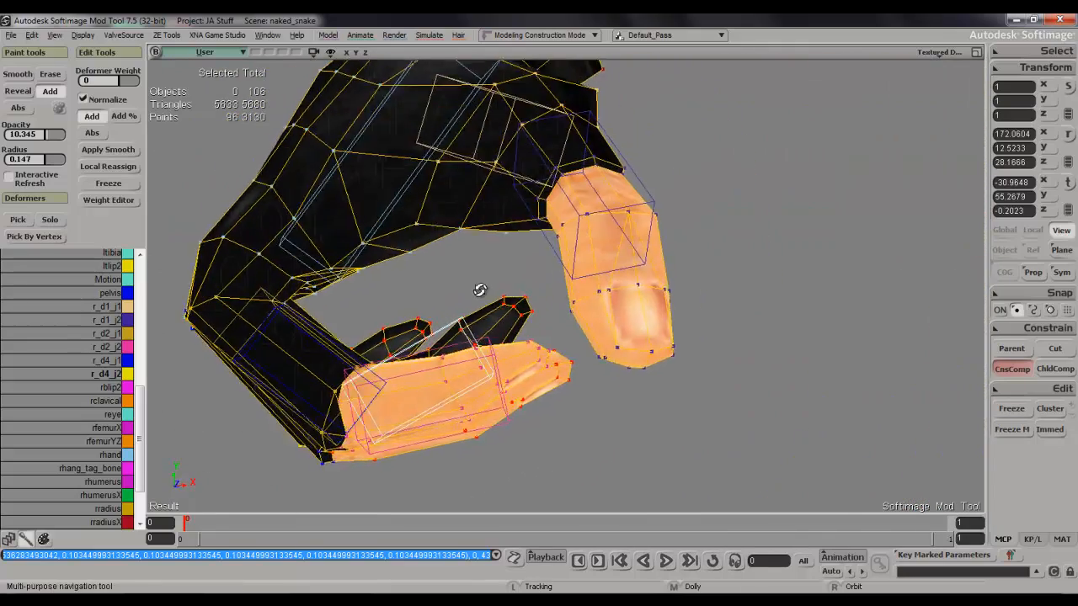
{"action": "right_click_drag", "start_coordinate": [479, 289], "coordinate": [479, 301]}
{"action": "scroll", "coordinate": [479, 301], "scroll_direction": "up", "scroll_amount": 4}
{"action": "key", "text": "s"}
{"action": "left_click_drag", "start_coordinate": [362, 244], "coordinate": [497, 248]}
{"action": "mouse_move", "coordinate": [498, 247]}
{"action": "right_mouse_down"}
{"action": "mouse_move", "coordinate": [520, 254]}
{"action": "mouse_move", "coordinate": [508, 239]}
{"action": "mouse_move", "coordinate": [517, 250]}
{"action": "right_mouse_up"}
{"action": "key", "text": "w"}
{"action": "key", "text": "s"}
{"action": "mouse_move", "coordinate": [352, 314]}
{"action": "right_mouse_down"}
{"action": "mouse_move", "coordinate": [385, 313]}
{"action": "mouse_move", "coordinate": [329, 314]}
{"action": "mouse_move", "coordinate": [544, 345]}
{"action": "mouse_move", "coordinate": [464, 328]}
{"action": "right_mouse_up"}
{"action": "scroll", "coordinate": [467, 329], "scroll_direction": "up", "scroll_amount": 3}
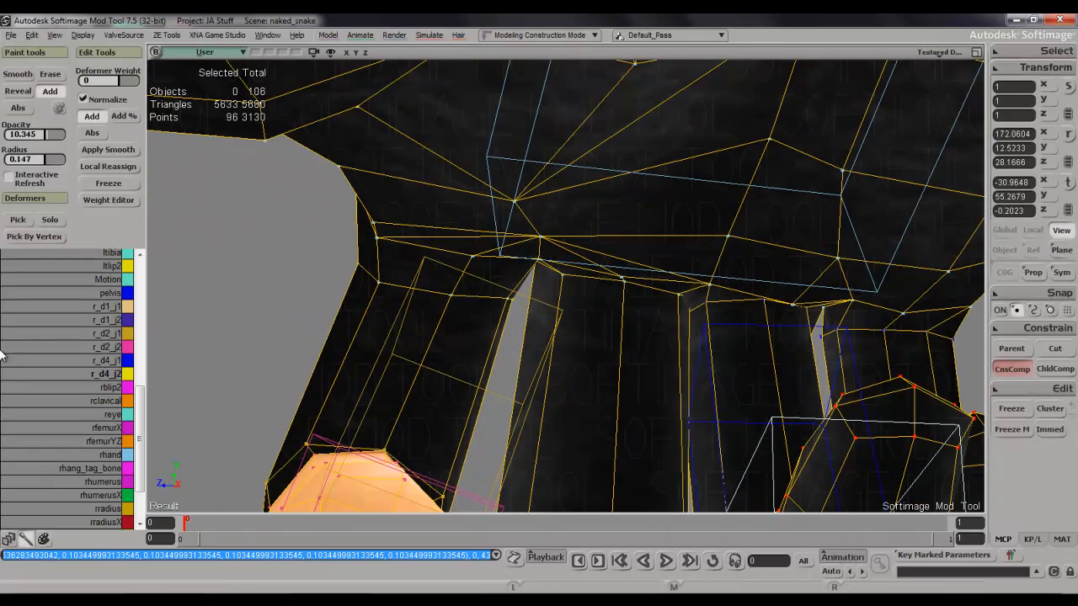
{"action": "left_click", "coordinate": [125, 308]}
{"action": "key", "text": "w"}
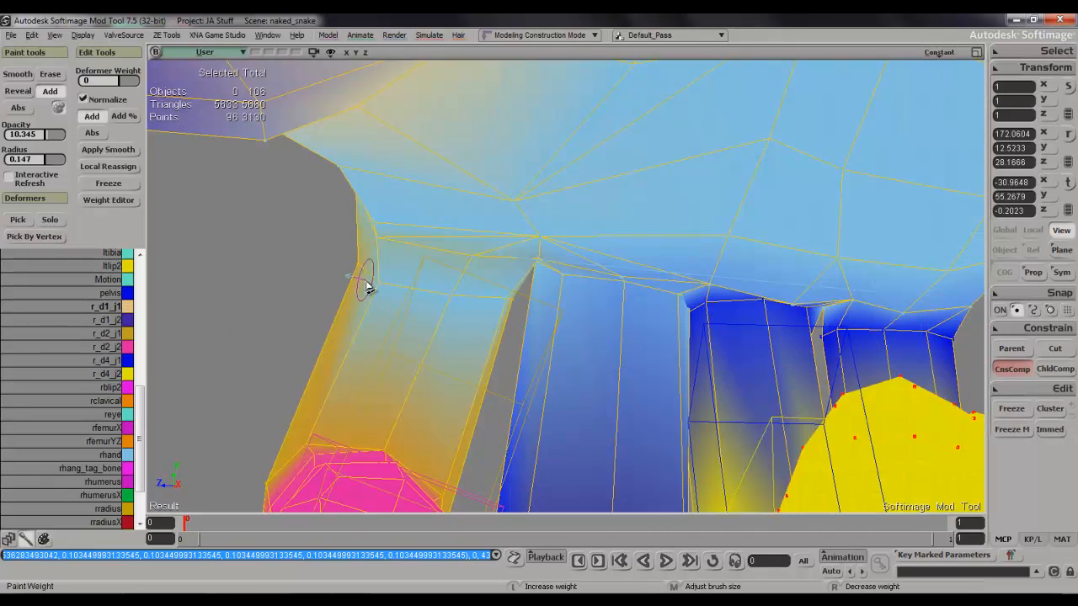
{"action": "left_click", "coordinate": [508, 306]}
{"action": "key", "text": "s"}
{"action": "mouse_move", "coordinate": [477, 301]}
{"action": "right_mouse_down"}
{"action": "mouse_move", "coordinate": [515, 310]}
{"action": "mouse_move", "coordinate": [522, 296]}
{"action": "right_mouse_up"}
{"action": "key", "text": "ctrl+z"}
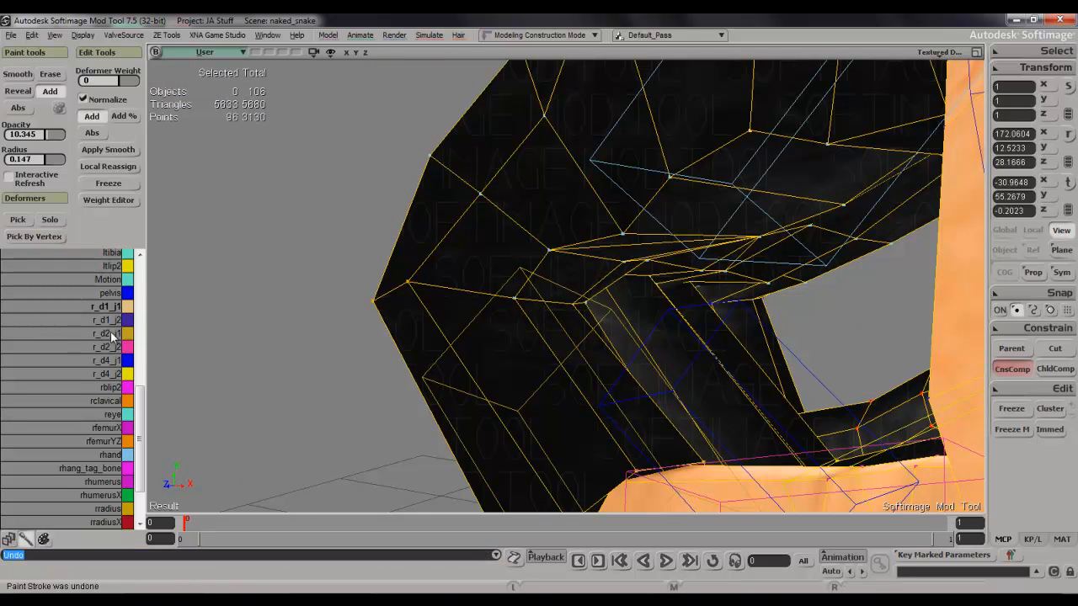
Paint r_d2_j1 weight onto the base of the index finger from the palm side.
{"action": "left_click", "coordinate": [112, 335]}
{"action": "key", "text": "a"}
{"action": "right_click", "coordinate": [532, 311]}
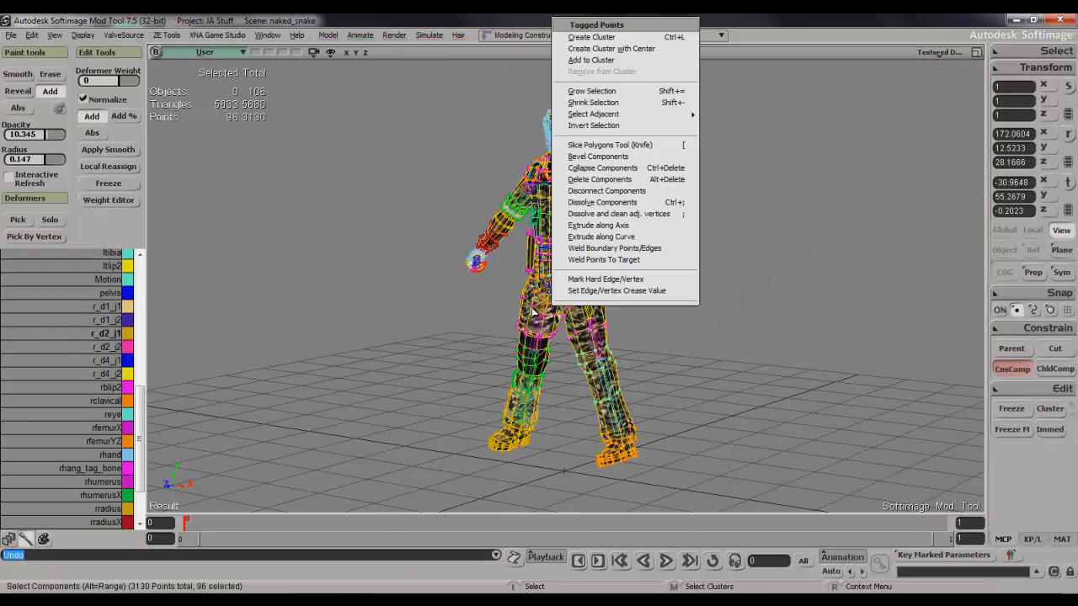
{"action": "left_click", "coordinate": [525, 15]}
{"action": "key", "text": "alt+z"}
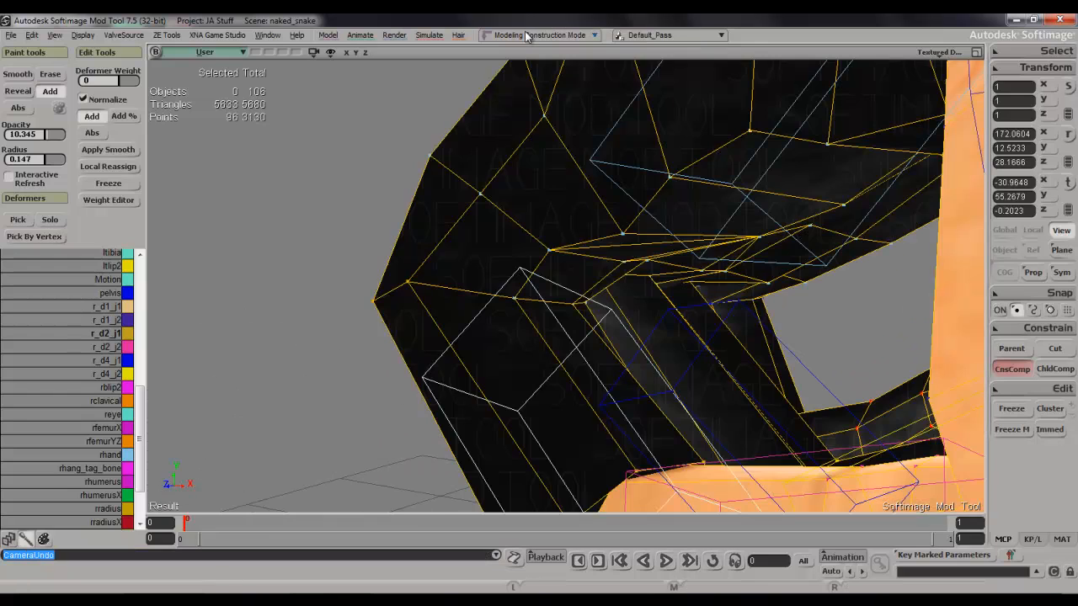
{"action": "key", "text": "s"}
{"action": "right_click_drag", "start_coordinate": [541, 346], "coordinate": [479, 306]}
{"action": "key", "text": "w"}
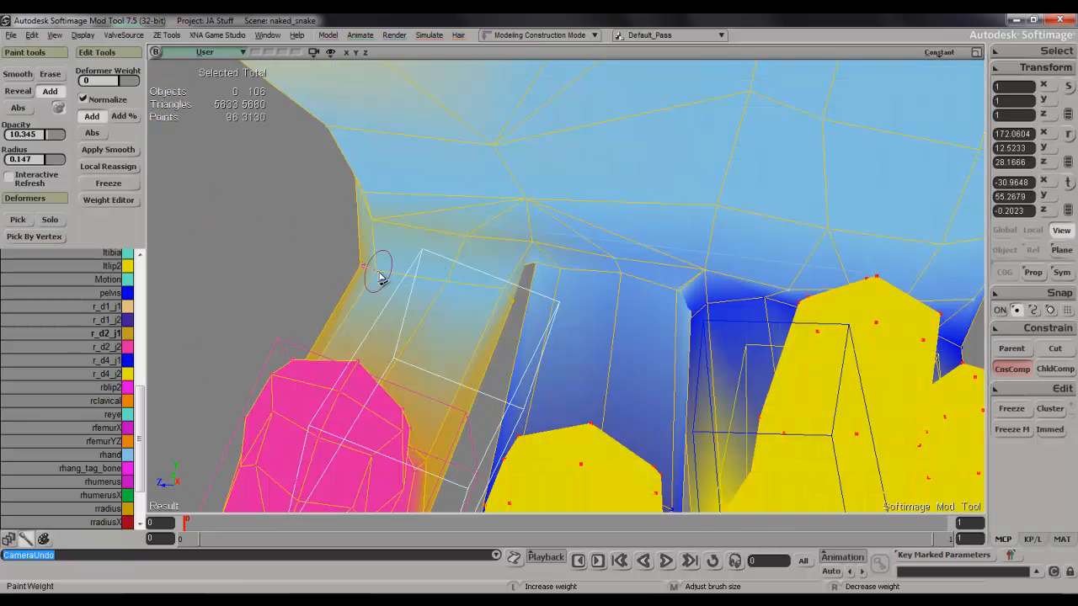
{"action": "mouse_move", "coordinate": [379, 276]}
{"action": "left_mouse_down"}
{"action": "mouse_move", "coordinate": [421, 272]}
{"action": "mouse_move", "coordinate": [510, 303]}
{"action": "mouse_move", "coordinate": [474, 284]}
{"action": "mouse_move", "coordinate": [385, 275]}
{"action": "left_mouse_up"}
{"action": "key", "text": "s"}
{"action": "mouse_move", "coordinate": [389, 272]}
{"action": "right_mouse_down"}
{"action": "mouse_move", "coordinate": [481, 289]}
{"action": "mouse_move", "coordinate": [402, 250]}
{"action": "mouse_move", "coordinate": [402, 262]}
{"action": "mouse_move", "coordinate": [457, 258]}
{"action": "mouse_move", "coordinate": [427, 235]}
{"action": "right_mouse_up"}
Try adding r_d2_j1 weight between the index and middle finger bases and undo the stroke.
{"action": "key", "text": "s"}
{"action": "key", "text": "w"}
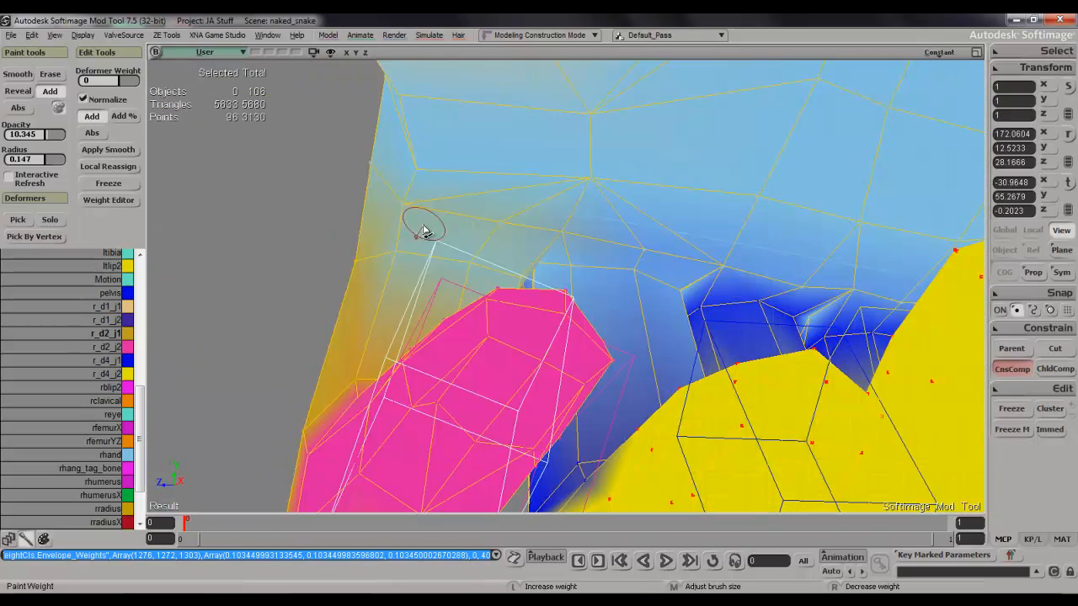
{"action": "left_click_drag", "start_coordinate": [505, 241], "coordinate": [512, 236]}
{"action": "key", "text": "s"}
{"action": "right_click_drag", "start_coordinate": [505, 265], "coordinate": [561, 284]}
{"action": "key", "text": "ctrl+z"}
{"action": "key", "text": "Escape"}
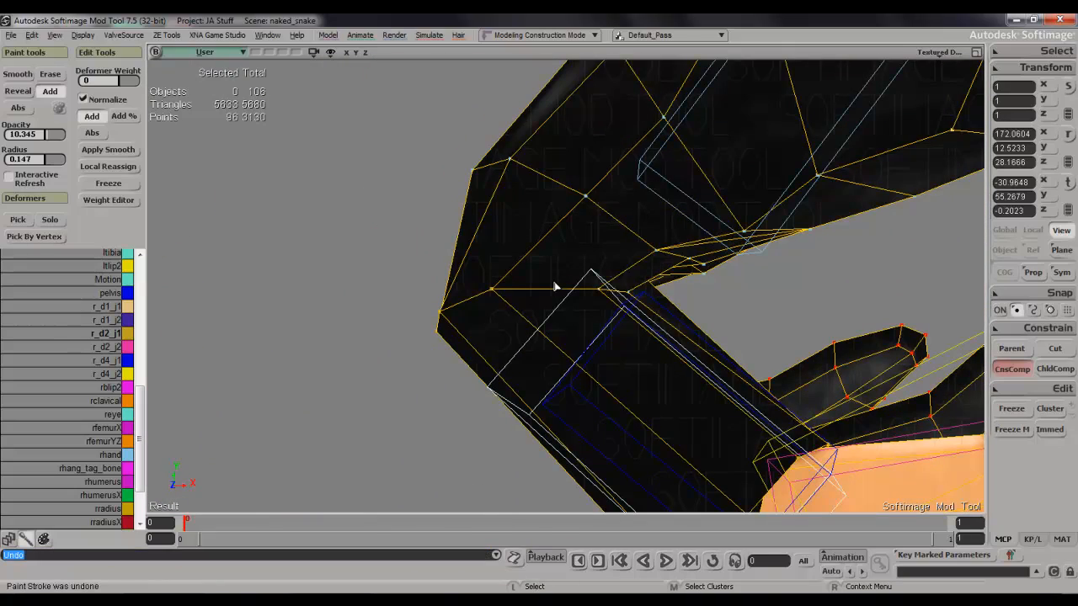
Paint rhand weight onto the palm at the base of the index and middle fingers.
{"action": "key", "text": "s"}
{"action": "right_click_drag", "start_coordinate": [686, 278], "coordinate": [576, 266]}
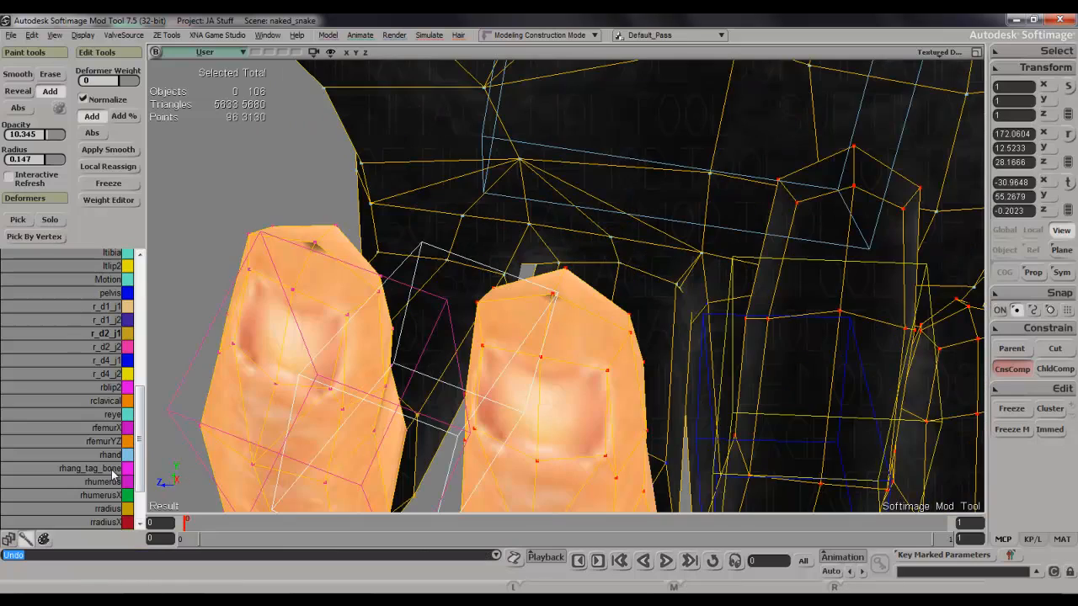
{"action": "key", "text": "w"}
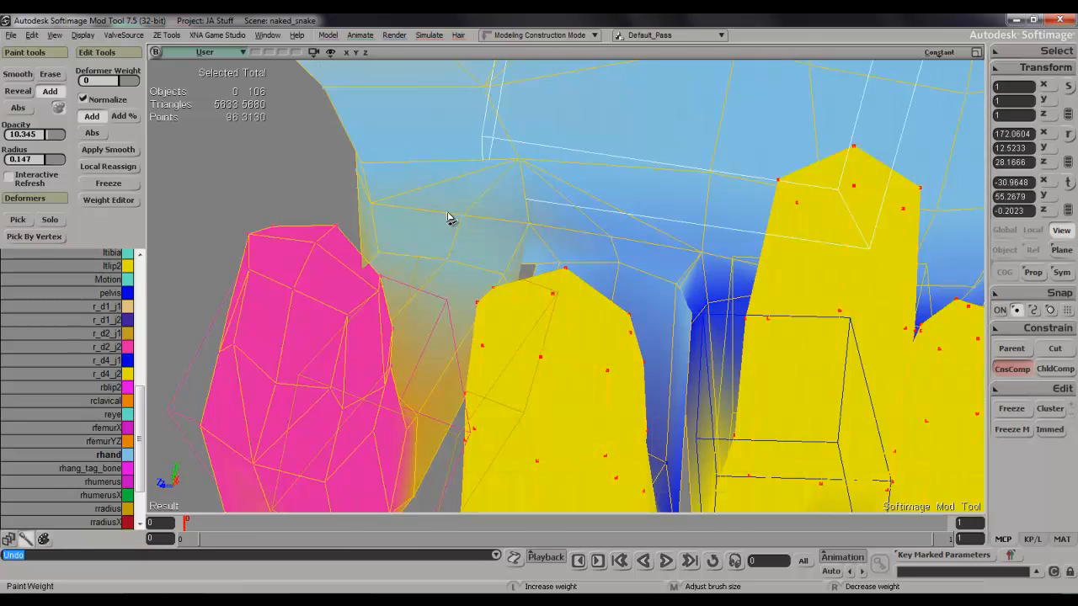
{"action": "left_click", "coordinate": [515, 232]}
{"action": "key", "text": "s"}
{"action": "mouse_move", "coordinate": [516, 234]}
{"action": "right_mouse_down"}
{"action": "mouse_move", "coordinate": [582, 250]}
{"action": "mouse_move", "coordinate": [503, 236]}
{"action": "mouse_move", "coordinate": [527, 243]}
{"action": "right_mouse_up"}
{"action": "left_click_drag", "start_coordinate": [525, 243], "coordinate": [660, 250]}
{"action": "key", "text": "s"}
{"action": "mouse_move", "coordinate": [660, 250]}
{"action": "right_mouse_down"}
{"action": "mouse_move", "coordinate": [577, 239]}
{"action": "mouse_move", "coordinate": [672, 252]}
{"action": "mouse_move", "coordinate": [683, 269]}
{"action": "mouse_move", "coordinate": [699, 268]}
{"action": "mouse_move", "coordinate": [673, 282]}
{"action": "mouse_move", "coordinate": [691, 277]}
{"action": "mouse_move", "coordinate": [699, 300]}
{"action": "mouse_move", "coordinate": [707, 282]}
{"action": "mouse_move", "coordinate": [583, 291]}
{"action": "mouse_move", "coordinate": [612, 295]}
{"action": "mouse_move", "coordinate": [573, 277]}
{"action": "mouse_move", "coordinate": [516, 286]}
{"action": "right_mouse_up"}
{"action": "scroll", "coordinate": [691, 292], "scroll_direction": "down", "scroll_amount": 6}
{"action": "key", "text": "s"}
{"action": "scroll", "coordinate": [581, 291], "scroll_direction": "up", "scroll_amount": 8}
{"action": "key", "text": "s"}
Add more rhand weight at the index finger's outer base and beside the gap to the middle finger.
{"action": "key", "text": "w"}
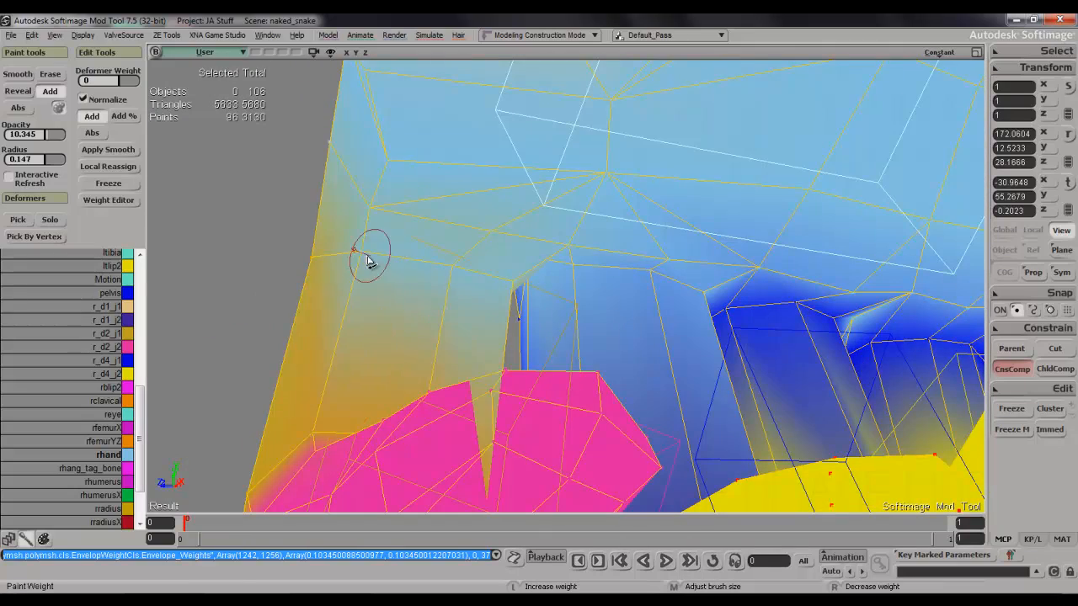
{"action": "left_click", "coordinate": [365, 257]}
{"action": "left_click", "coordinate": [506, 293]}
{"action": "key", "text": "s"}
{"action": "mouse_move", "coordinate": [477, 281]}
{"action": "right_mouse_down"}
{"action": "mouse_move", "coordinate": [540, 301]}
{"action": "mouse_move", "coordinate": [470, 284]}
{"action": "right_mouse_up"}
{"action": "scroll", "coordinate": [541, 302], "scroll_direction": "down", "scroll_amount": 6}
{"action": "key", "text": "s"}
{"action": "scroll", "coordinate": [589, 312], "scroll_direction": "up", "scroll_amount": 4}
{"action": "key", "text": "w"}
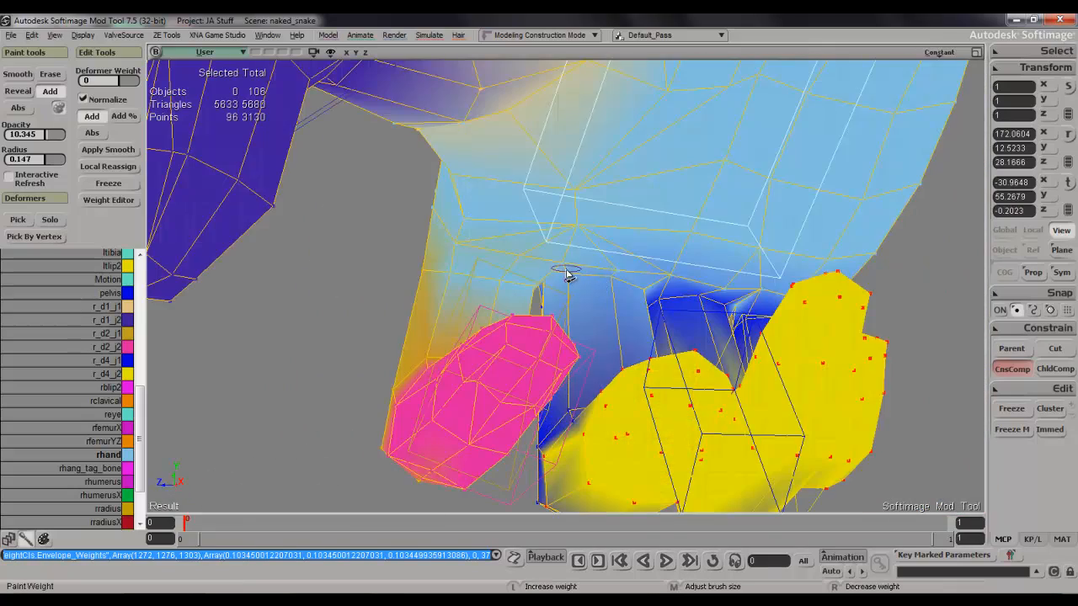
Paint rhand weight over the bases of the remaining fingers from the palm side.
{"action": "left_click", "coordinate": [642, 290]}
{"action": "key", "text": "w"}
{"action": "key", "text": "w"}
{"action": "left_click", "coordinate": [666, 303]}
{"action": "mouse_move", "coordinate": [725, 311]}
{"action": "left_mouse_down"}
{"action": "mouse_move", "coordinate": [673, 306]}
{"action": "mouse_move", "coordinate": [727, 315]}
{"action": "left_mouse_up"}
{"action": "left_click", "coordinate": [666, 304]}
Advance to frame 1 and examine the whole character's pose and hands from the front.
{"action": "key", "text": "s"}
{"action": "mouse_move", "coordinate": [727, 315]}
{"action": "right_mouse_down"}
{"action": "mouse_move", "coordinate": [685, 310]}
{"action": "mouse_move", "coordinate": [762, 317]}
{"action": "right_mouse_up"}
{"action": "mouse_move", "coordinate": [774, 317]}
{"action": "left_mouse_down"}
{"action": "mouse_move", "coordinate": [794, 312]}
{"action": "mouse_move", "coordinate": [750, 318]}
{"action": "left_mouse_up"}
{"action": "key", "text": "s"}
{"action": "mouse_move", "coordinate": [753, 320]}
{"action": "right_mouse_down"}
{"action": "mouse_move", "coordinate": [707, 326]}
{"action": "mouse_move", "coordinate": [842, 332]}
{"action": "mouse_move", "coordinate": [817, 358]}
{"action": "mouse_move", "coordinate": [829, 317]}
{"action": "right_mouse_up"}
{"action": "scroll", "coordinate": [706, 328], "scroll_direction": "down", "scroll_amount": 5}
{"action": "key", "text": "s"}
{"action": "scroll", "coordinate": [818, 358], "scroll_direction": "down", "scroll_amount": 5}
{"action": "key", "text": "s"}
{"action": "scroll", "coordinate": [830, 322], "scroll_direction": "down", "scroll_amount": 3}
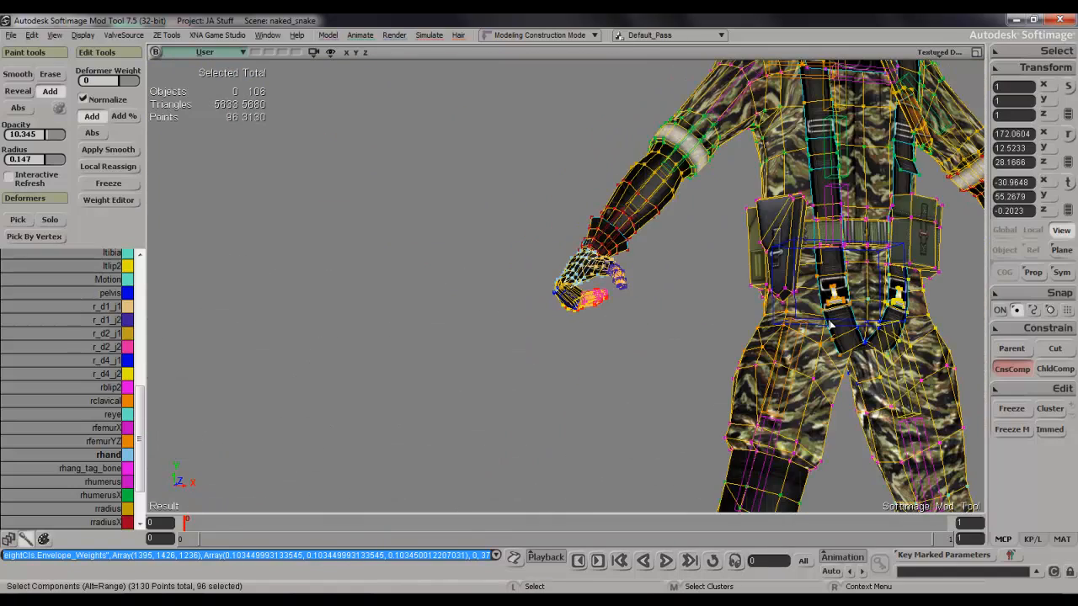
{"action": "key", "text": "period"}
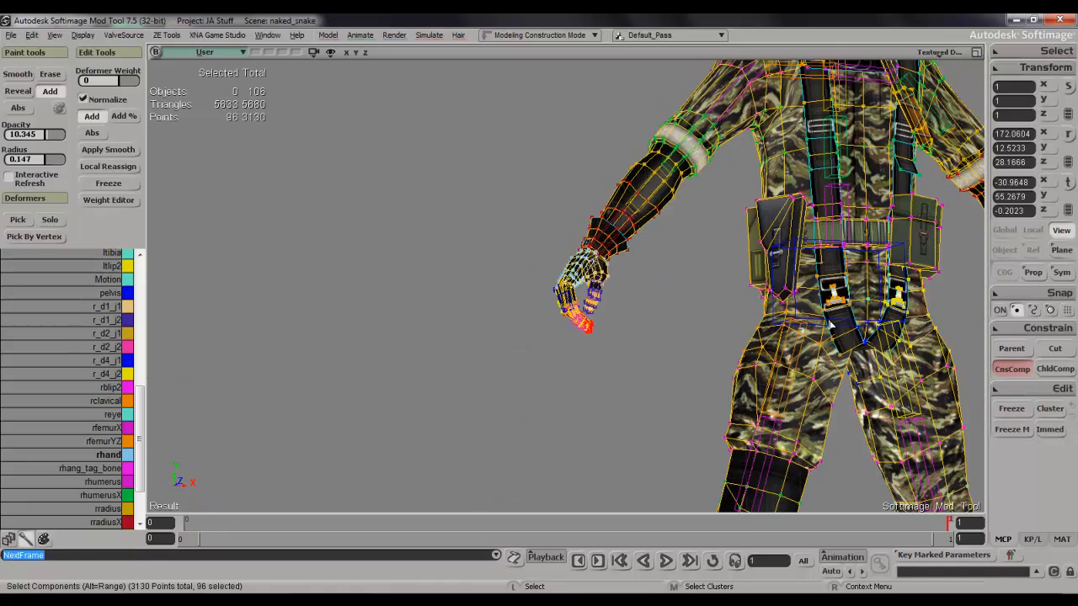
{"action": "scroll", "coordinate": [846, 328], "scroll_direction": "down", "scroll_amount": 5}
{"action": "key", "text": "s"}
{"action": "left_click_drag", "start_coordinate": [808, 329], "coordinate": [763, 337]}
{"action": "key", "text": "s"}
{"action": "right_click_drag", "start_coordinate": [763, 337], "coordinate": [763, 397]}
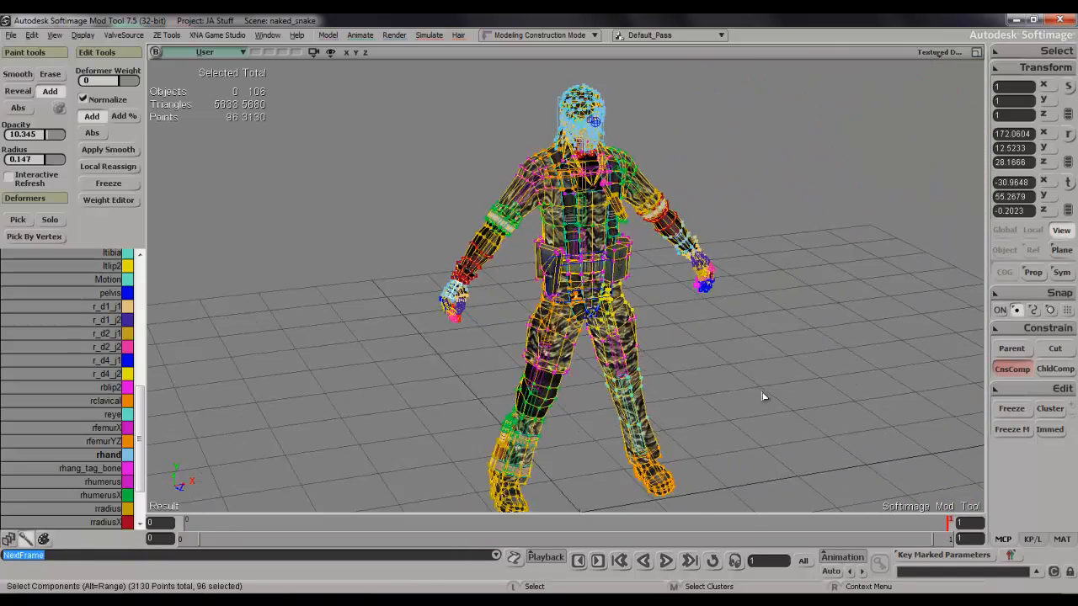
{"action": "scroll", "coordinate": [763, 397], "scroll_direction": "up", "scroll_amount": 5}
{"action": "key", "text": "s"}
{"action": "left_click_drag", "start_coordinate": [734, 371], "coordinate": [732, 388]}
{"action": "key", "text": "s"}
{"action": "scroll", "coordinate": [732, 387], "scroll_direction": "down", "scroll_amount": 5}
{"action": "key", "text": "s"}
{"action": "right_click_drag", "start_coordinate": [732, 387], "coordinate": [717, 347]}
{"action": "key", "text": "s"}
{"action": "key", "text": "s"}
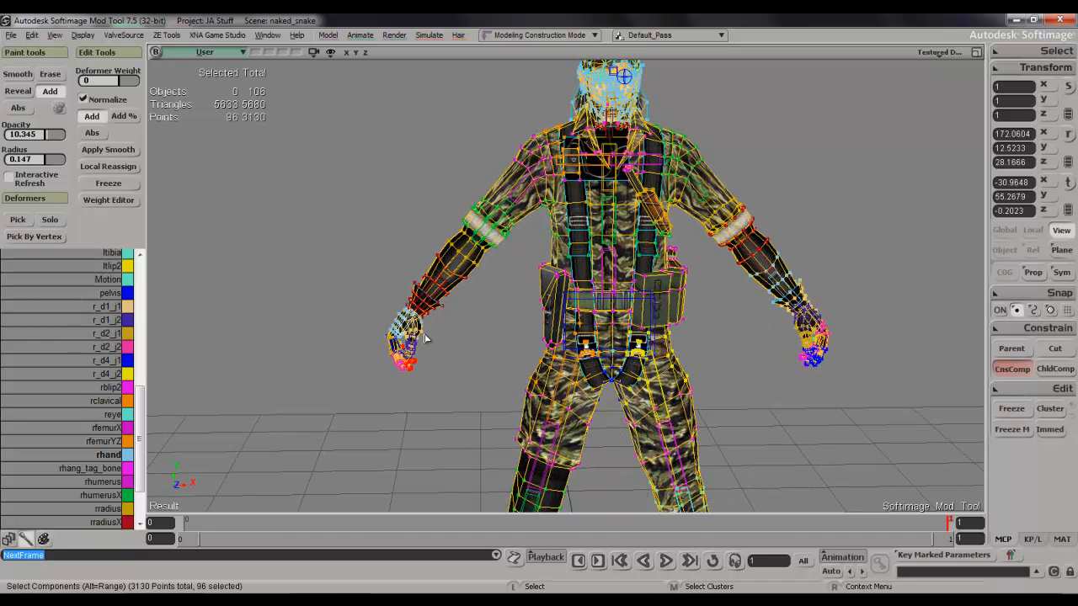
Select the points of the character's right hand and grow the selection up the arm to the shoulder.
{"action": "key", "text": "t"}
{"action": "left_click_drag", "start_coordinate": [370, 328], "coordinate": [442, 402]}
{"action": "left_click_drag", "start_coordinate": [398, 333], "coordinate": [457, 411]}
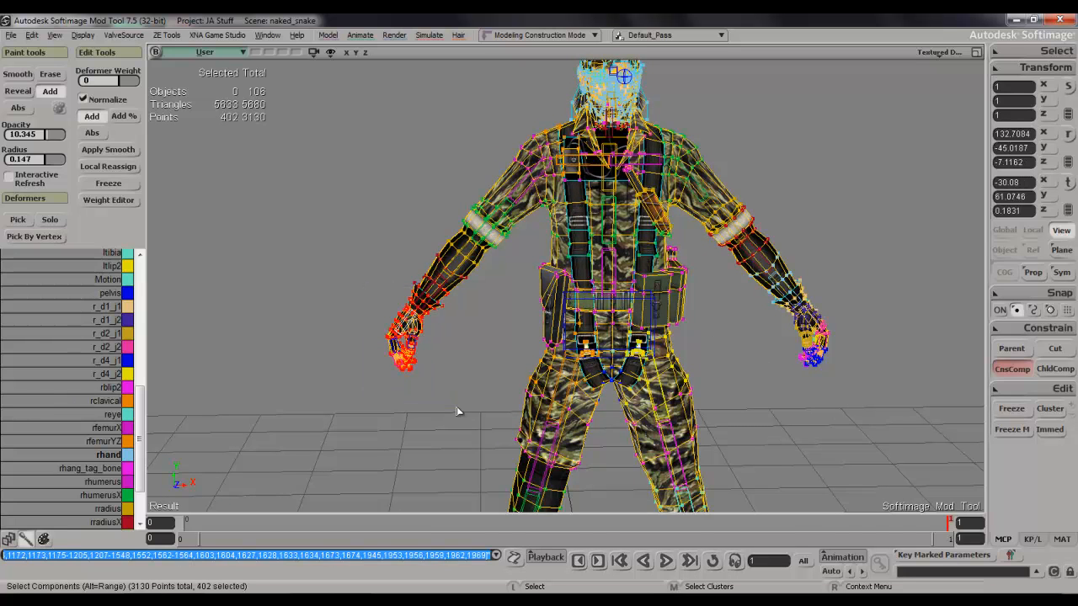
{"action": "key", "text": "plus"}
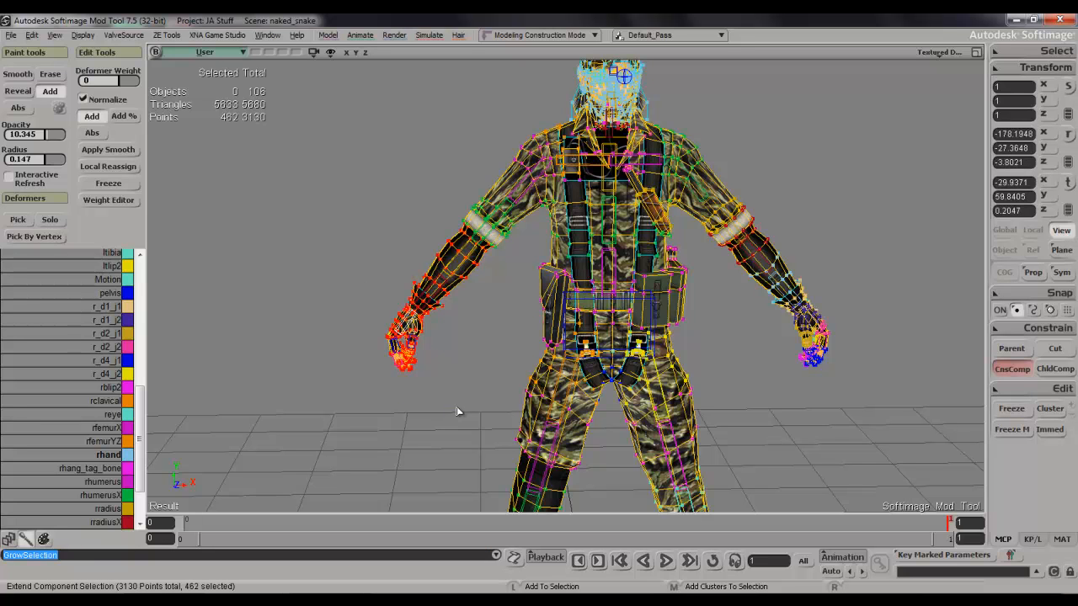
{"action": "key", "text": "shift+plus"}
{"action": "key", "text": "shift+plus"}
{"action": "key", "text": "shift+plus"}
{"action": "key", "text": "shift+plus"}
{"action": "key", "text": "shift+plus"}
{"action": "key", "text": "shift+plus"}
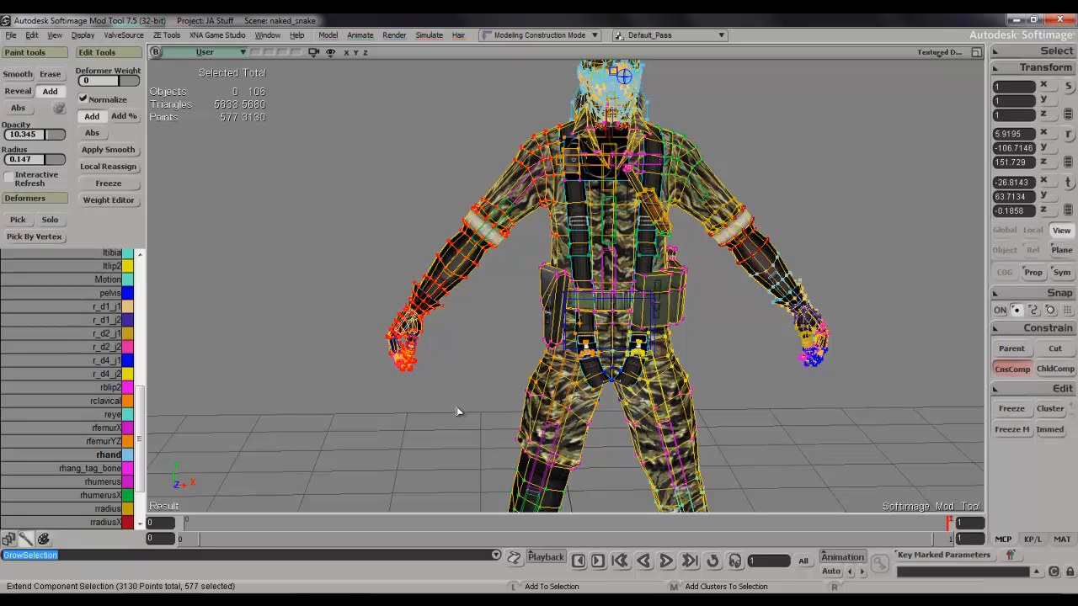
{"action": "key", "text": "shift+plus"}
{"action": "key", "text": "s"}
{"action": "right_click_drag", "start_coordinate": [612, 167], "coordinate": [503, 242]}
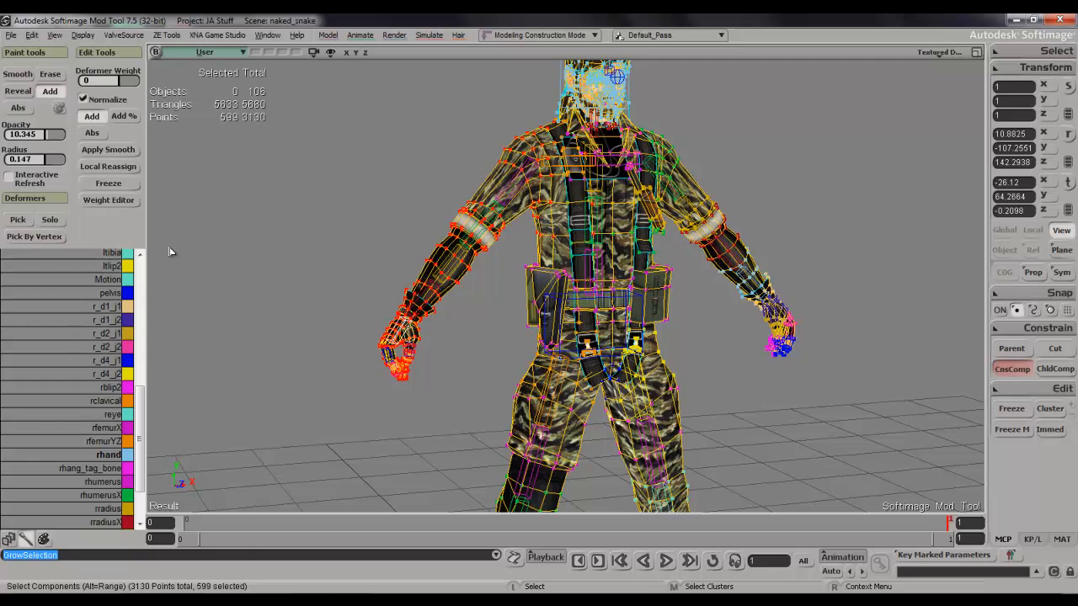
Mirror the selected arm's envelope weights, creating a filled symmetry mapping template and symmetry map on the YZ plane.
{"action": "key", "text": "2"}
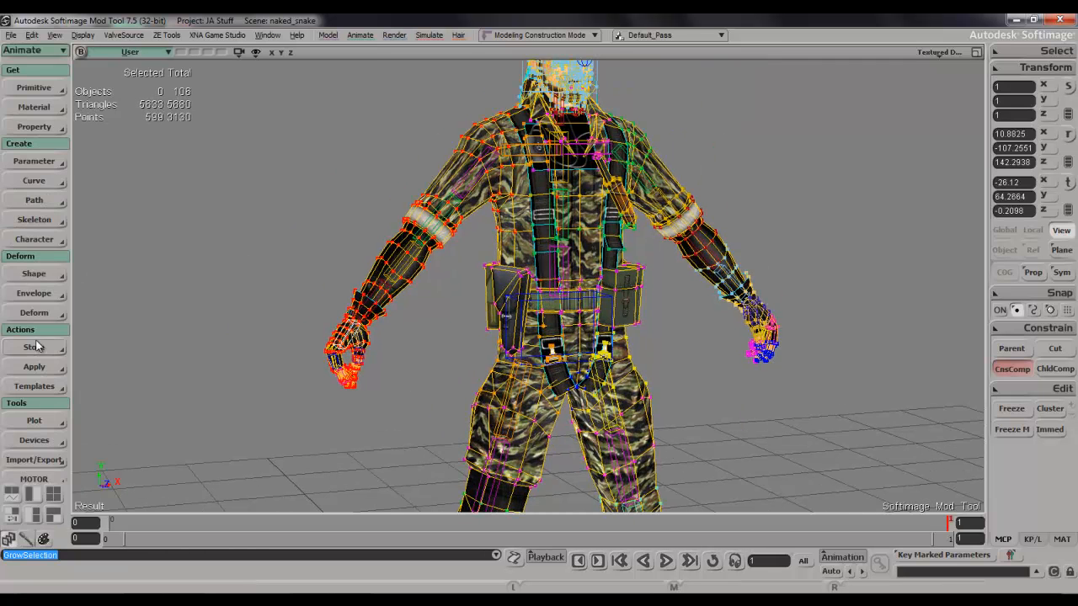
{"action": "left_click", "coordinate": [28, 297]}
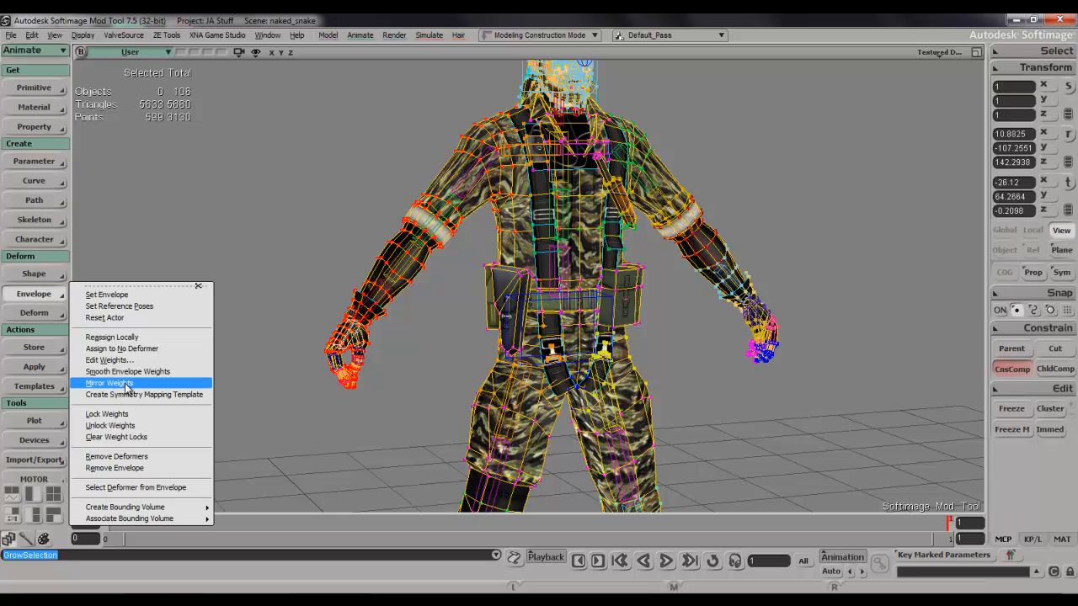
{"action": "left_click", "coordinate": [126, 387]}
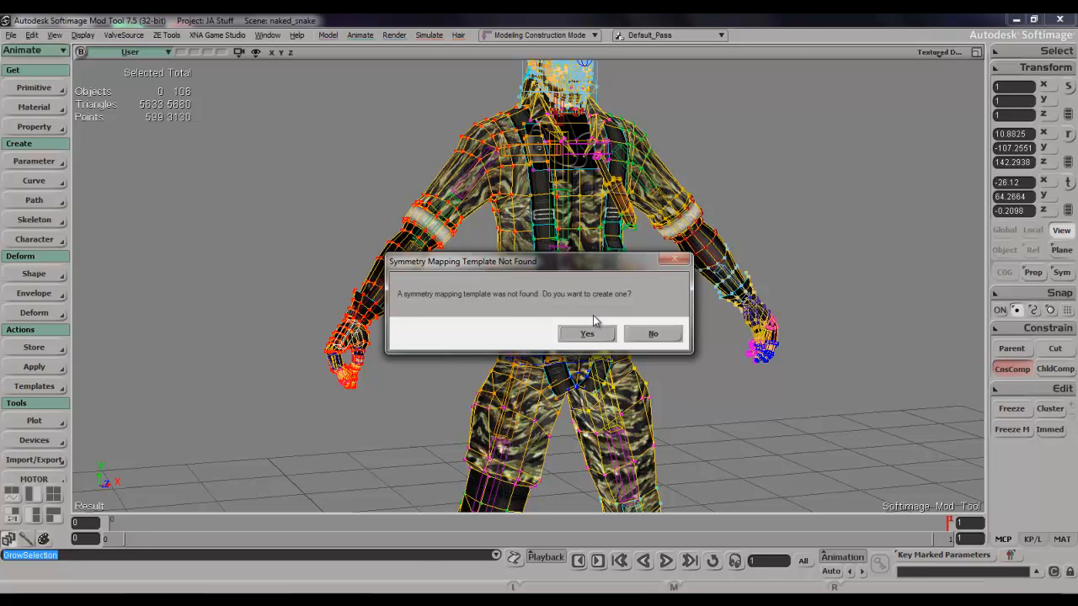
{"action": "left_click", "coordinate": [584, 334]}
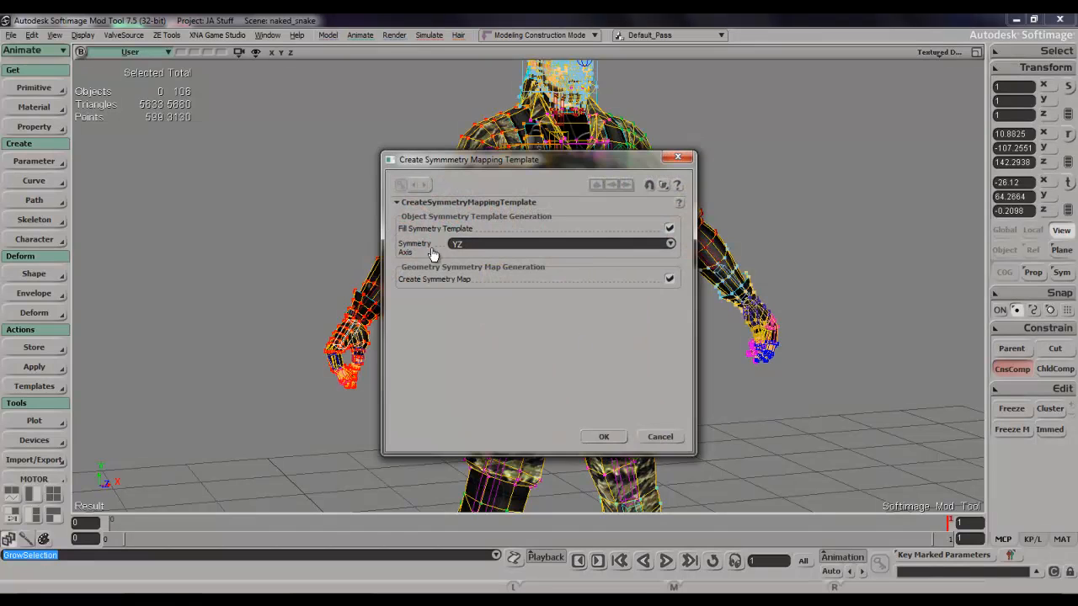
{"action": "left_click", "coordinate": [604, 437]}
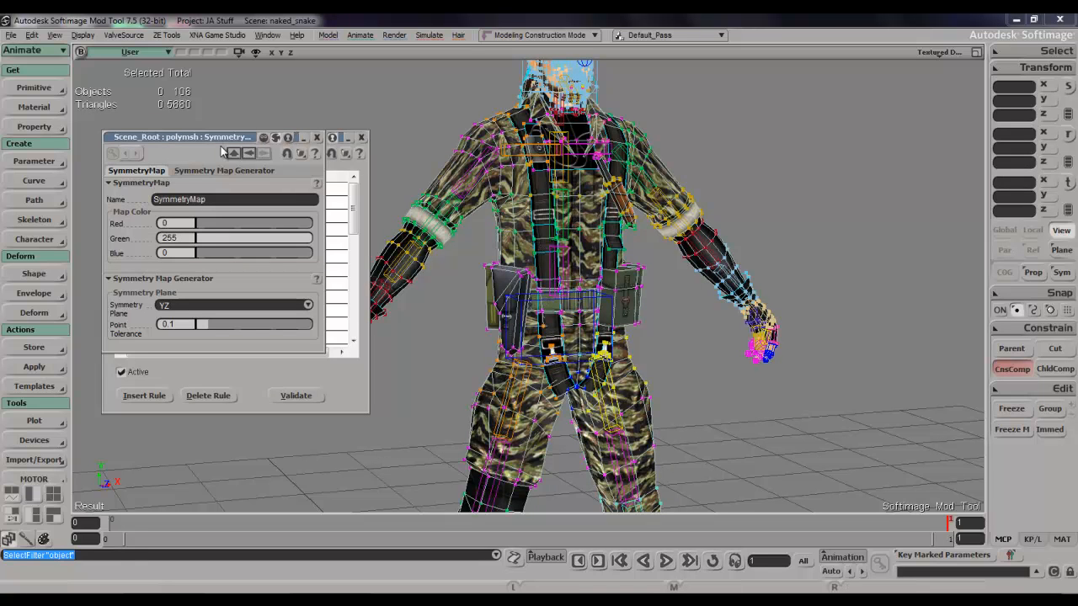
Close the symmetry map properties and read through the bone pairs in the symmetry mapping rules.
{"action": "left_click", "coordinate": [316, 139]}
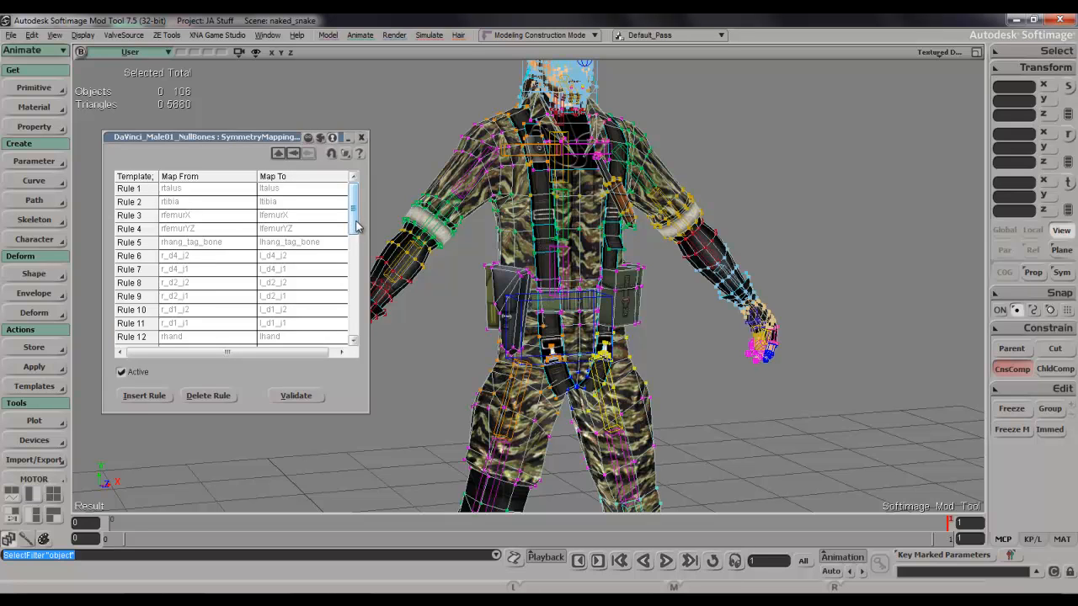
{"action": "left_click_drag", "start_coordinate": [356, 225], "coordinate": [352, 241]}
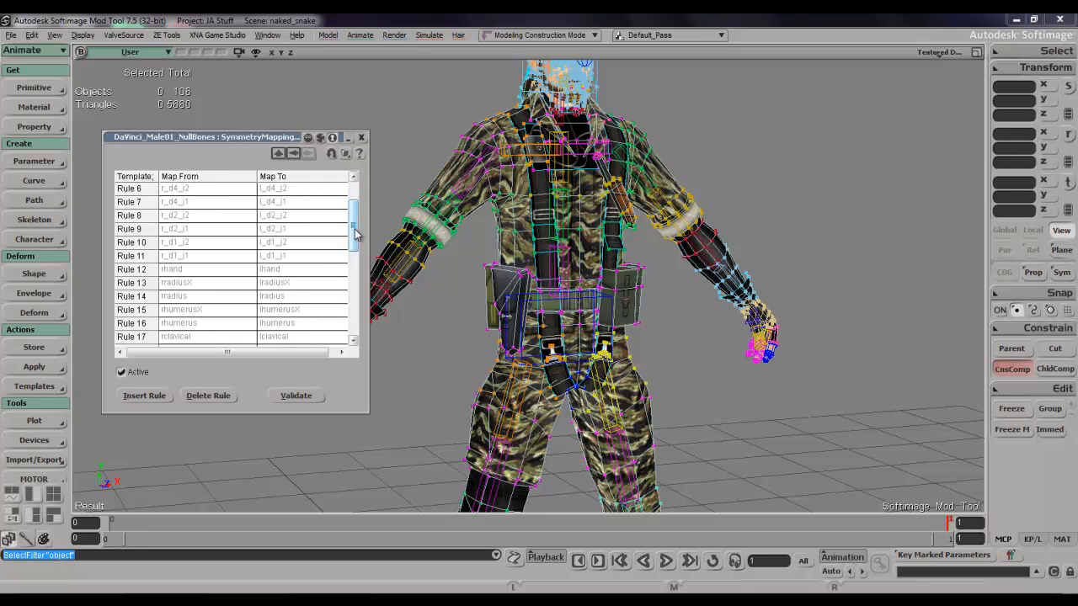
{"action": "left_click_drag", "start_coordinate": [354, 235], "coordinate": [345, 375]}
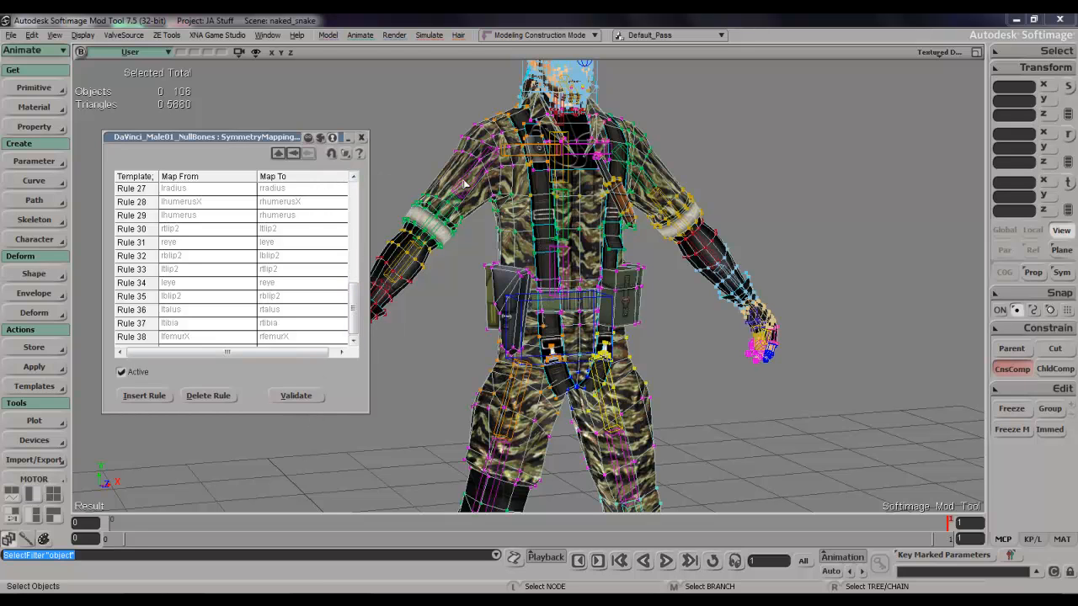
{"action": "key", "text": "s"}
{"action": "right_click_drag", "start_coordinate": [598, 179], "coordinate": [685, 183]}
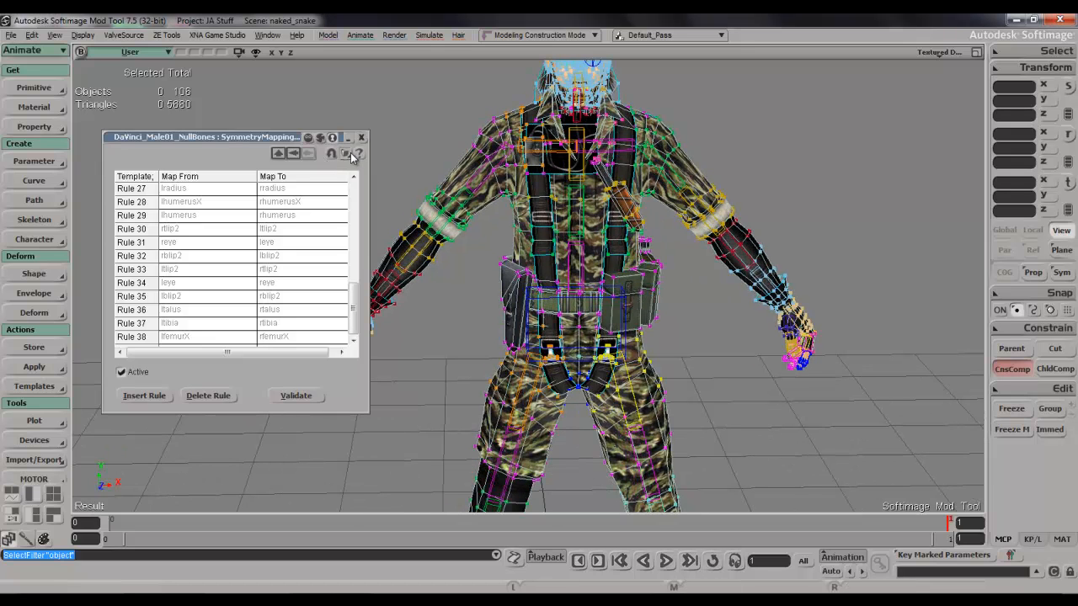
Raise the character's left arm by rotating the lhumerus bone about -32 degrees around its local Y axis.
{"action": "left_click", "coordinate": [673, 188]}
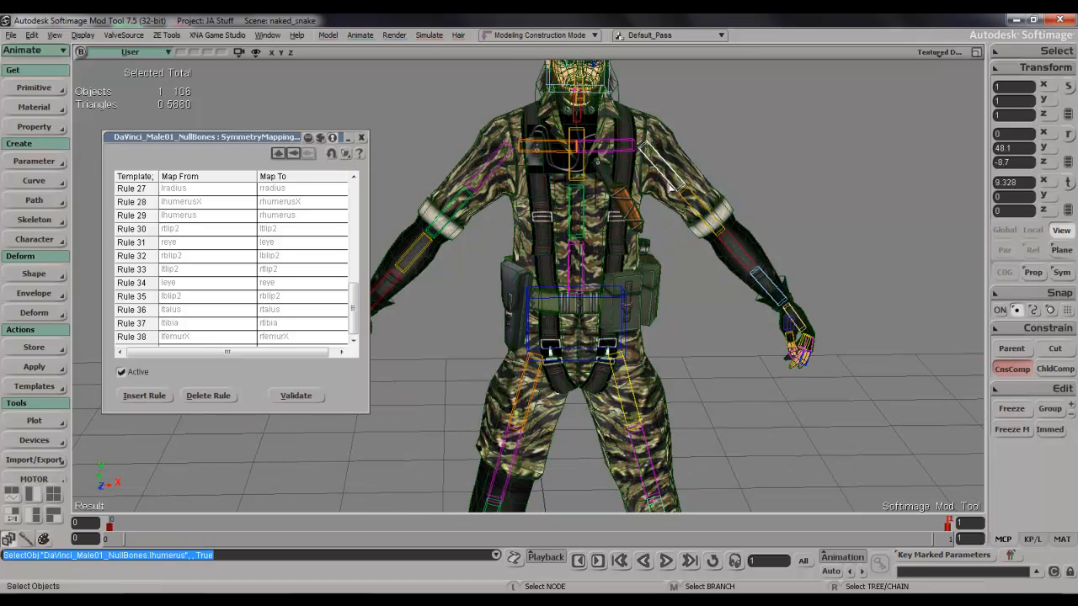
{"action": "key", "text": "s"}
{"action": "left_click_drag", "start_coordinate": [684, 154], "coordinate": [640, 255]}
{"action": "scroll", "coordinate": [666, 209], "scroll_direction": "up", "scroll_amount": 4}
{"action": "key", "text": "s"}
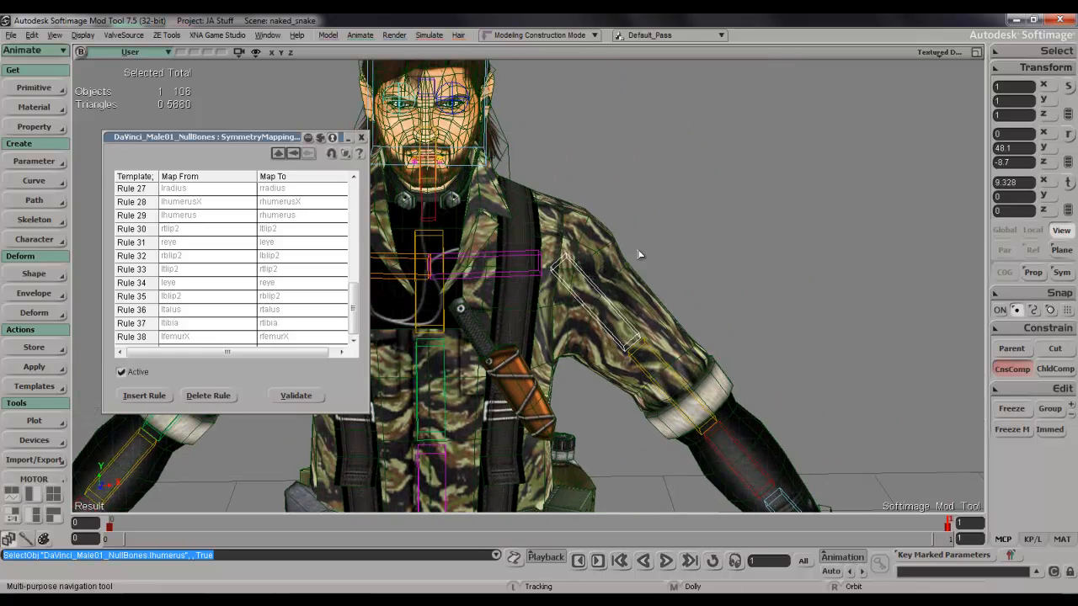
{"action": "key", "text": "c"}
{"action": "left_click_drag", "start_coordinate": [596, 183], "coordinate": [571, 196]}
{"action": "key", "text": "s"}
{"action": "left_click_drag", "start_coordinate": [765, 226], "coordinate": [565, 178]}
{"action": "key", "text": "s"}
{"action": "left_click_drag", "start_coordinate": [479, 365], "coordinate": [581, 369]}
{"action": "key", "text": "s"}
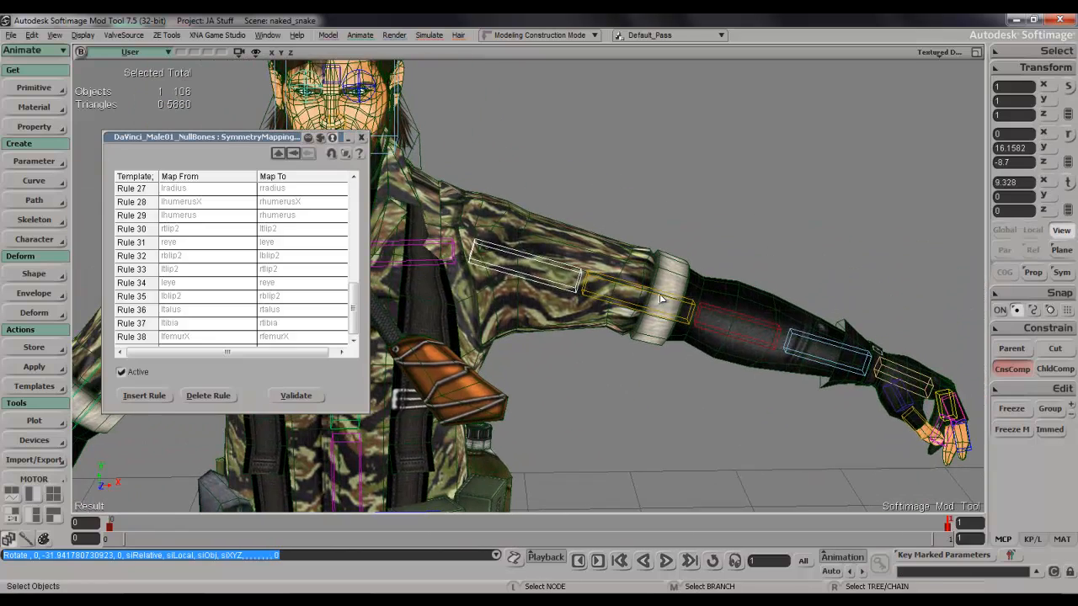
Bend the left elbow forward by rotating the lradius bone.
{"action": "left_click", "coordinate": [726, 315]}
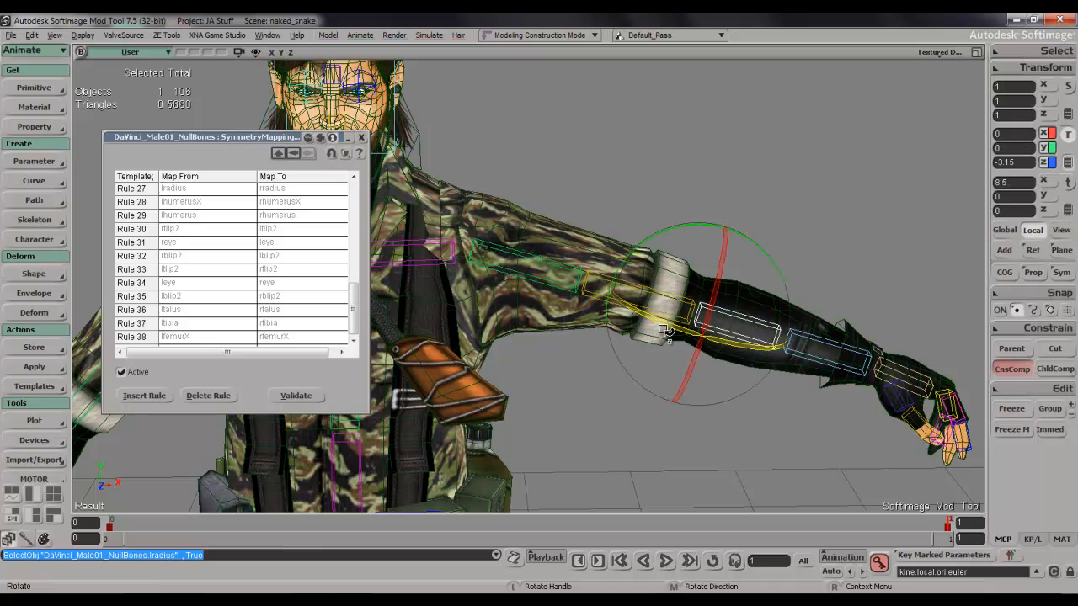
{"action": "left_click_drag", "start_coordinate": [671, 325], "coordinate": [610, 311]}
{"action": "key", "text": "s"}
{"action": "right_click_drag", "start_coordinate": [662, 315], "coordinate": [619, 269]}
Select the character mesh and examine the left hand and wrist up close from several sides.
{"action": "left_click", "coordinate": [488, 293]}
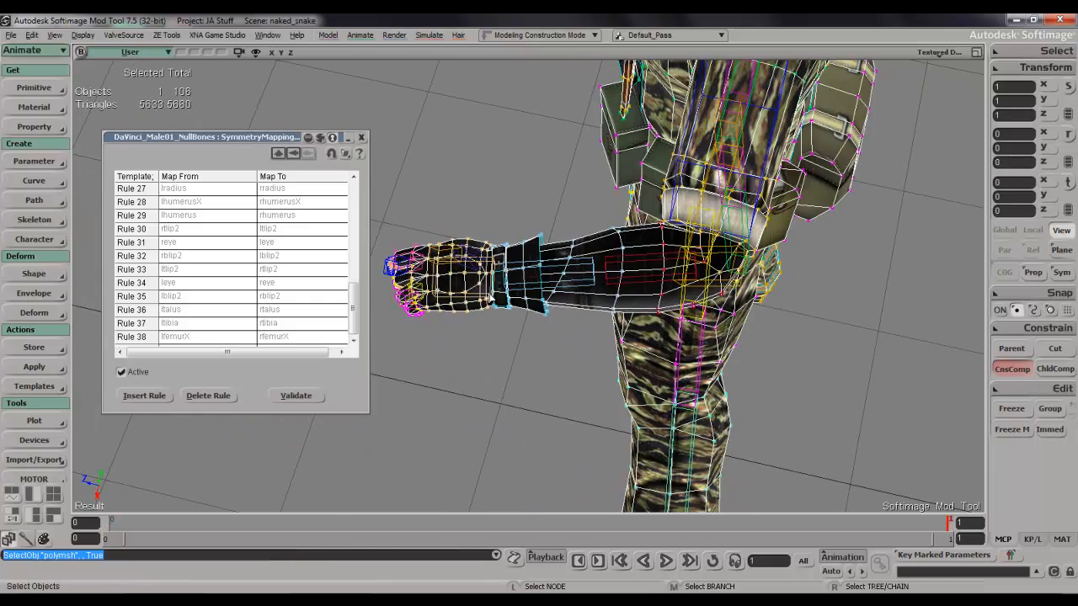
{"action": "key", "text": "r"}
{"action": "left_click_drag", "start_coordinate": [430, 255], "coordinate": [440, 263]}
{"action": "key", "text": "s"}
{"action": "right_click_drag", "start_coordinate": [441, 263], "coordinate": [698, 294]}
{"action": "middle_click_drag", "start_coordinate": [698, 294], "coordinate": [637, 291]}
{"action": "key", "text": "s"}
{"action": "right_click_drag", "start_coordinate": [638, 291], "coordinate": [513, 272]}
{"action": "left_click", "coordinate": [568, 282]}
{"action": "key", "text": "s"}
Select an edge on the left wrist strap and inspect its point weights in the Weight Editor.
{"action": "key", "text": "e"}
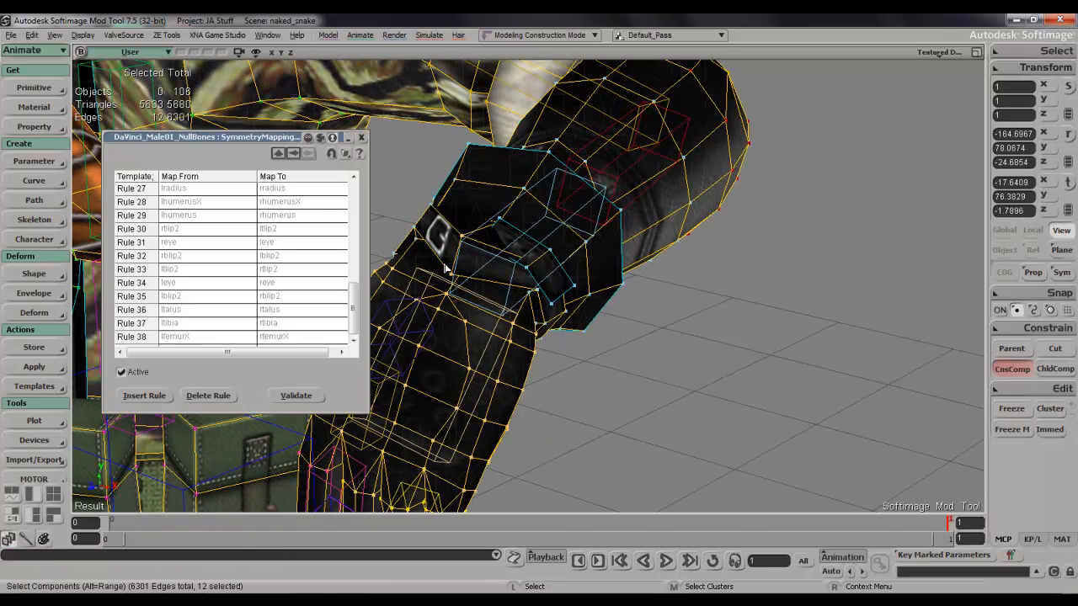
{"action": "left_click", "coordinate": [459, 266]}
{"action": "left_click", "coordinate": [459, 266]}
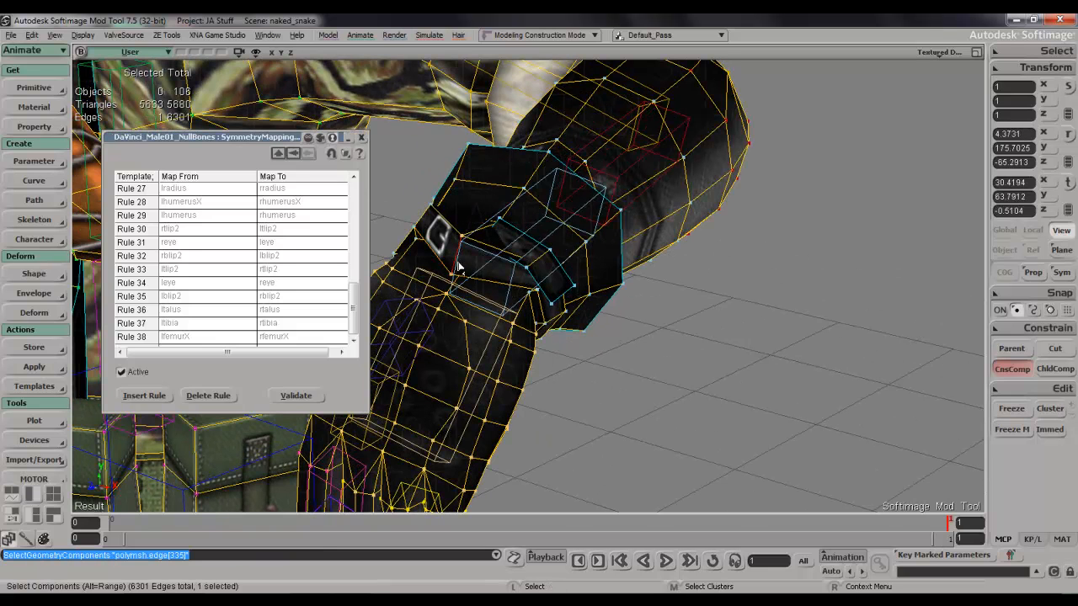
{"action": "key", "text": "ctrl+e"}
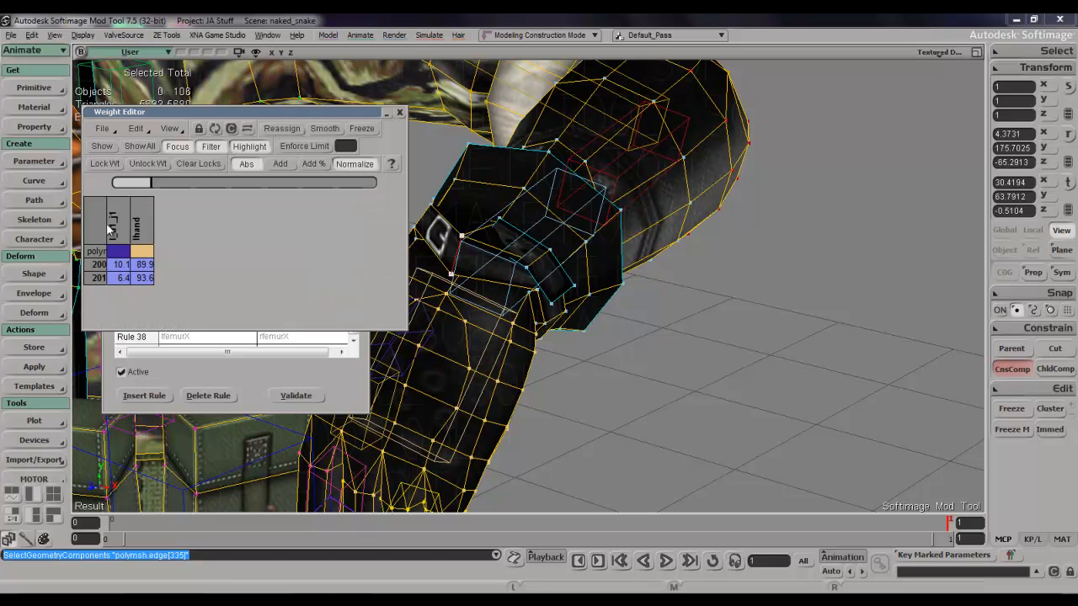
{"action": "left_click", "coordinate": [399, 112]}
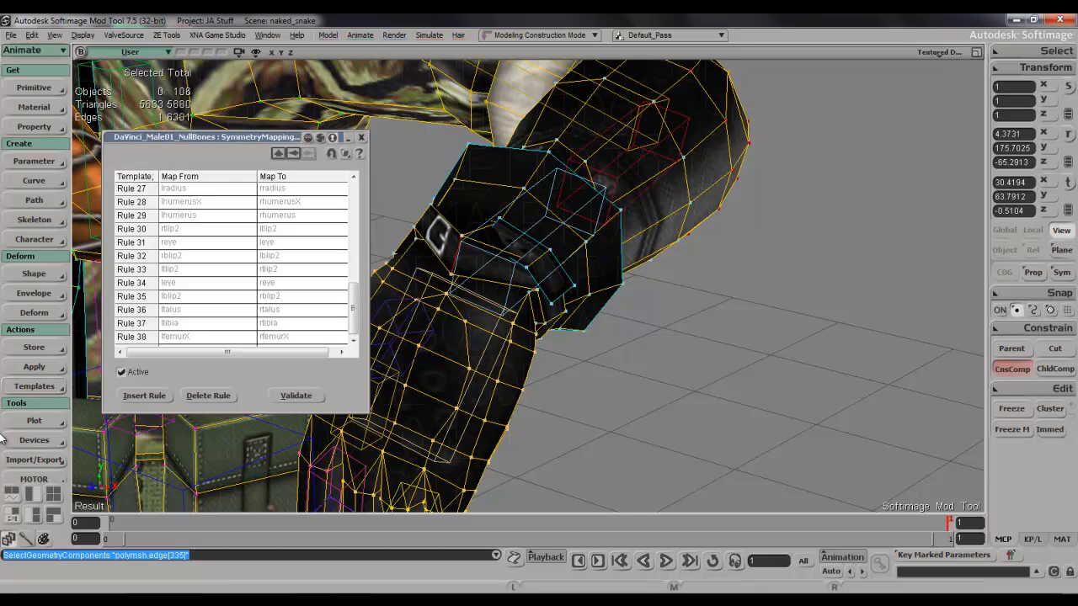
Bring back the weight paint tools and close the symmetry mapping template.
{"action": "left_click", "coordinate": [25, 539]}
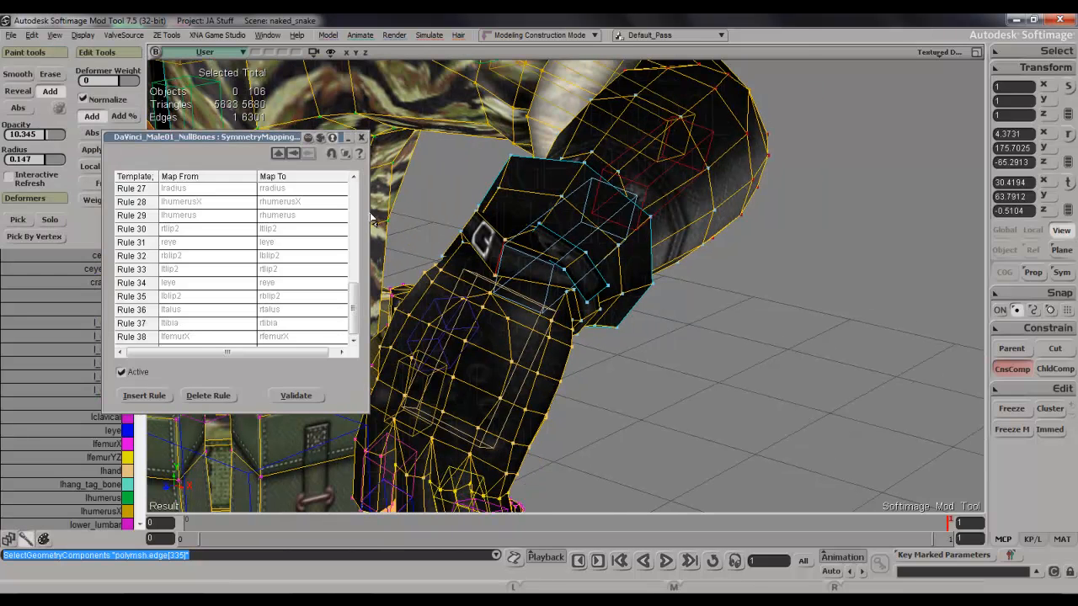
{"action": "left_click", "coordinate": [361, 137]}
{"action": "key", "text": "s"}
{"action": "right_click_drag", "start_coordinate": [668, 378], "coordinate": [582, 352]}
{"action": "left_click_drag", "start_coordinate": [582, 351], "coordinate": [648, 343]}
{"action": "scroll", "coordinate": [670, 334], "scroll_direction": "down", "scroll_amount": 5}
{"action": "key", "text": "s"}
{"action": "key", "text": "s"}
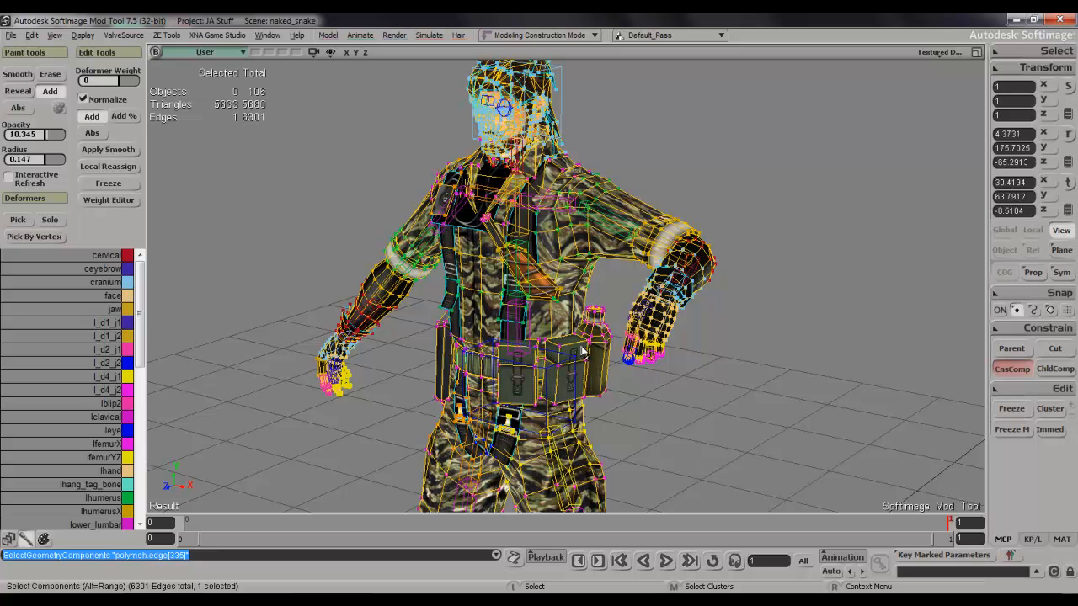
Make lradiusX the active deformer for painting the left wrist strap and enlarge the brush radius to 0.329.
{"action": "key", "text": "s"}
{"action": "right_click_drag", "start_coordinate": [742, 331], "coordinate": [693, 311]}
{"action": "left_click_drag", "start_coordinate": [693, 311], "coordinate": [638, 258]}
{"action": "scroll", "coordinate": [637, 258], "scroll_direction": "up", "scroll_amount": 5}
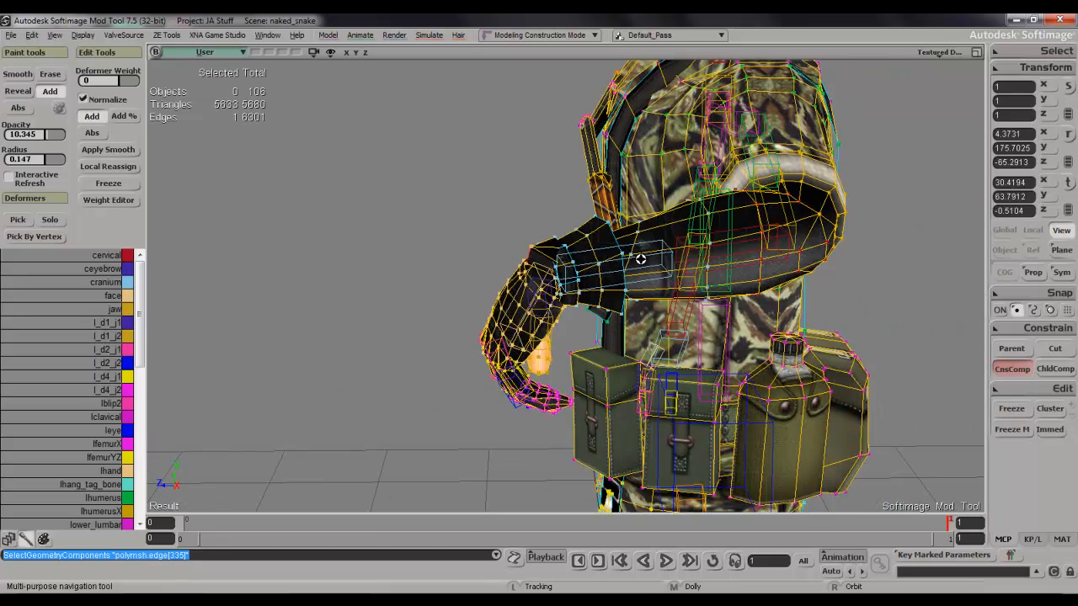
{"action": "right_click_drag", "start_coordinate": [652, 278], "coordinate": [666, 290]}
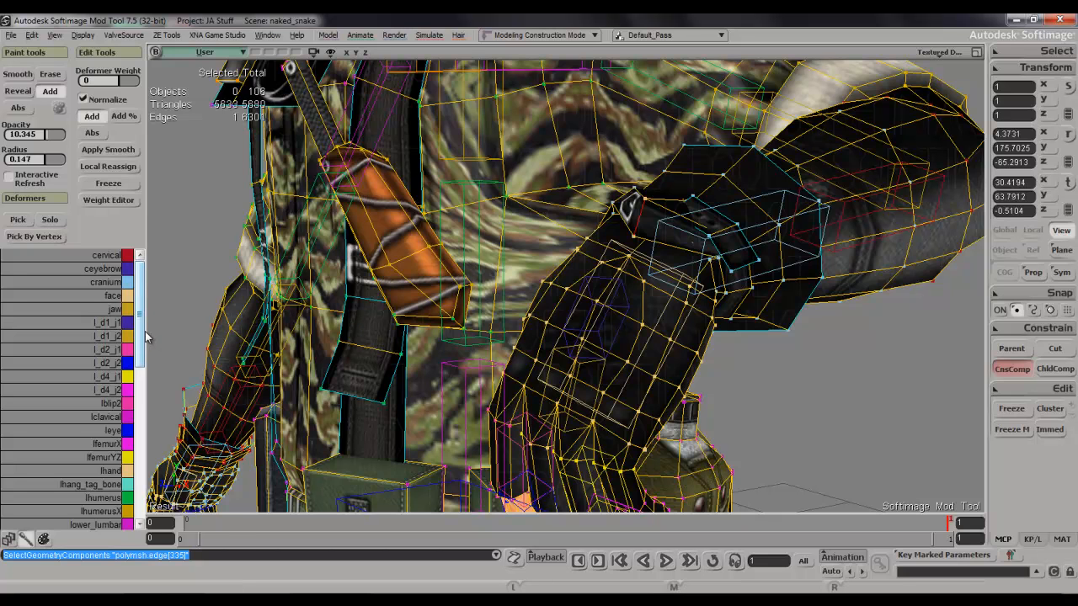
{"action": "scroll", "coordinate": [141, 335], "scroll_direction": "down", "scroll_amount": 3}
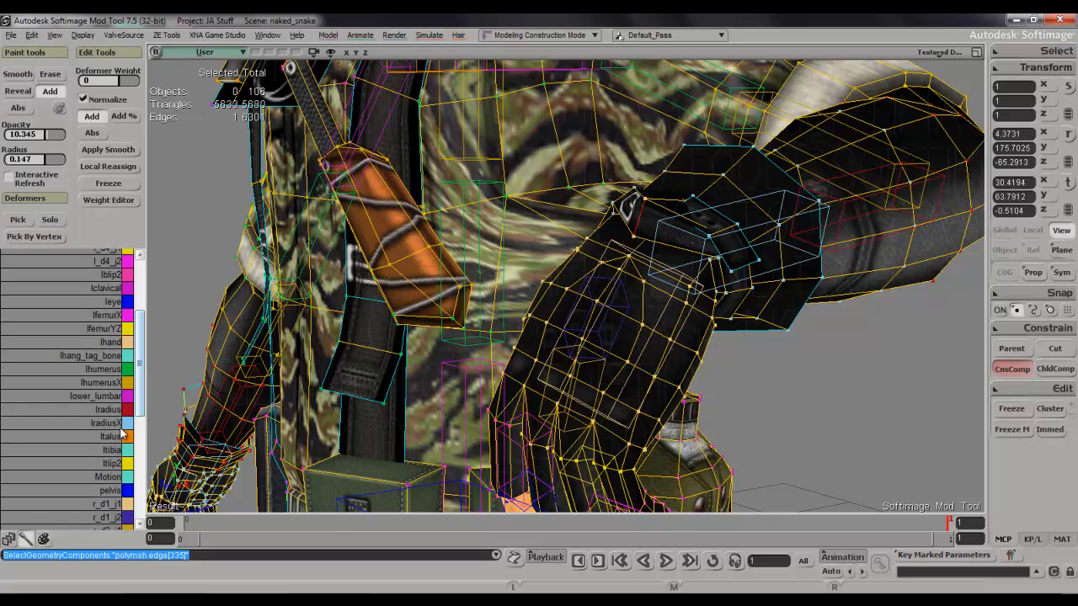
{"action": "key", "text": "w"}
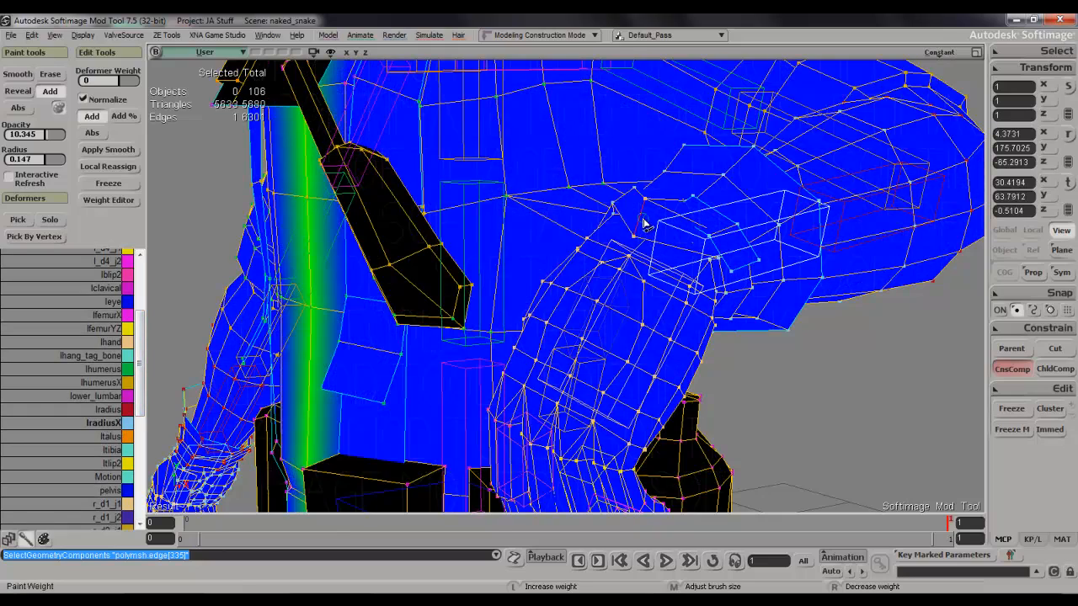
{"action": "key", "text": "s"}
{"action": "right_click_drag", "start_coordinate": [642, 223], "coordinate": [682, 231]}
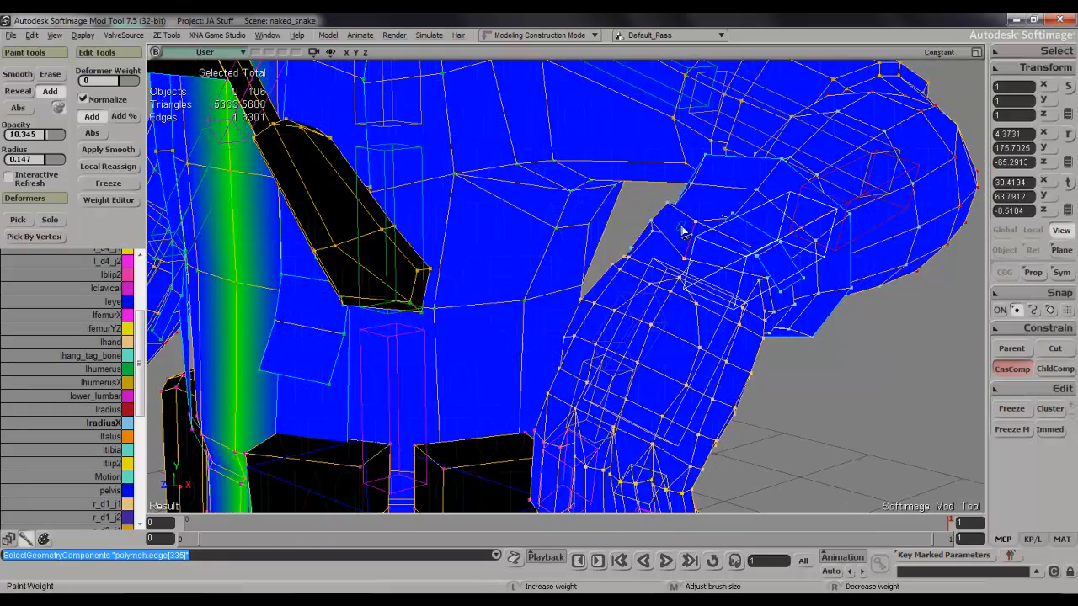
{"action": "middle_click_drag", "start_coordinate": [689, 239], "coordinate": [731, 220]}
Try to paint lradiusX weight onto the buckle edge of the left wrist strap.
{"action": "left_click_drag", "start_coordinate": [693, 230], "coordinate": [694, 262]}
{"action": "key", "text": "Escape"}
{"action": "key", "text": "ctrl+z"}
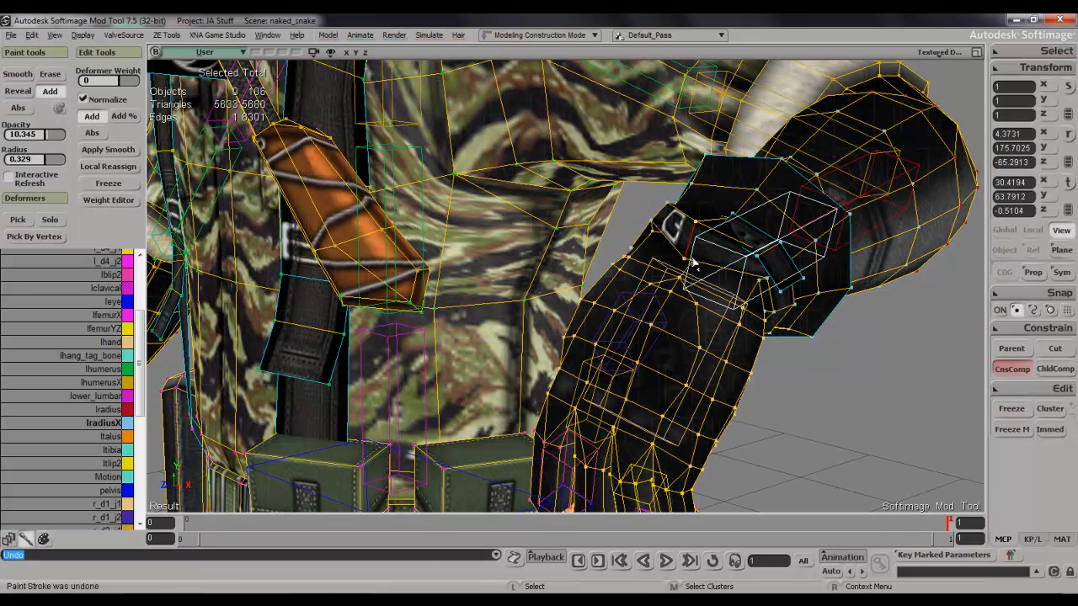
Paint a short stroke of lradiusX weight on the two buckle edge points of the left wrist strap.
{"action": "key", "text": "s"}
{"action": "right_click_drag", "start_coordinate": [850, 296], "coordinate": [741, 305]}
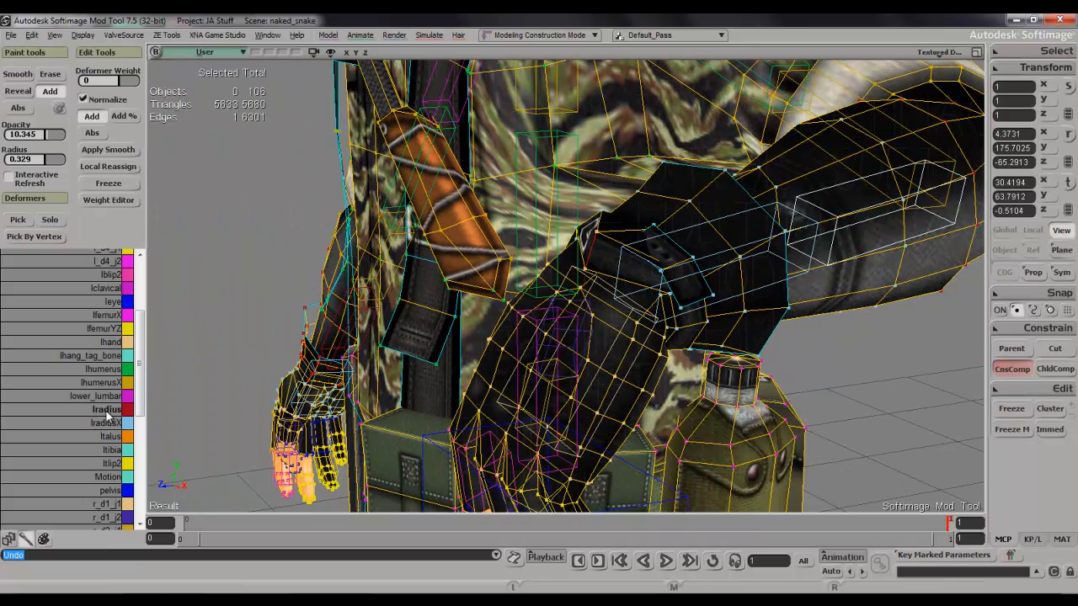
{"action": "key", "text": "w"}
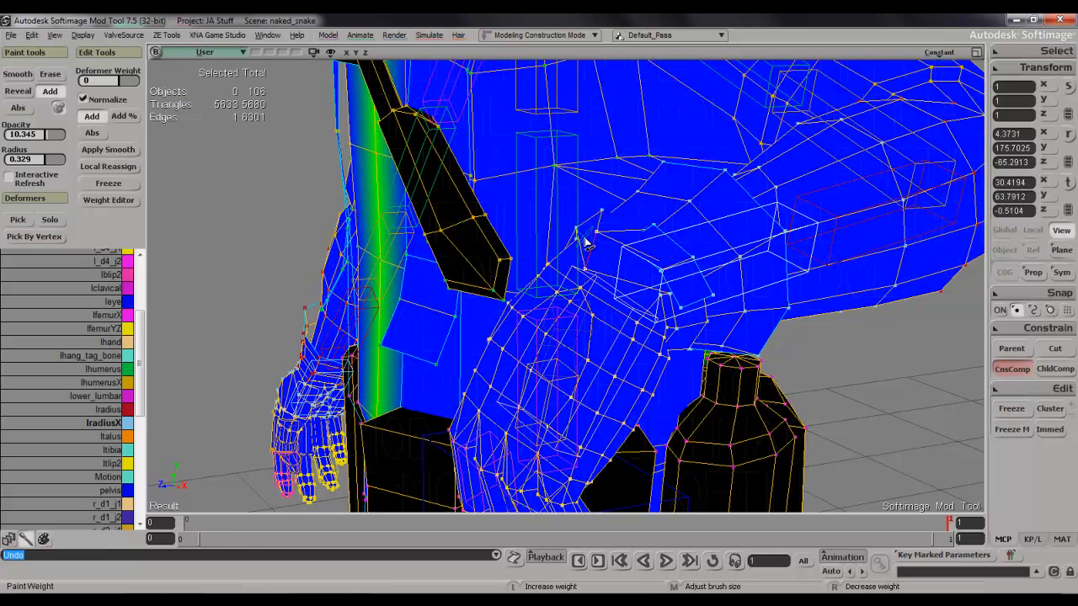
{"action": "left_click_drag", "start_coordinate": [592, 250], "coordinate": [592, 263]}
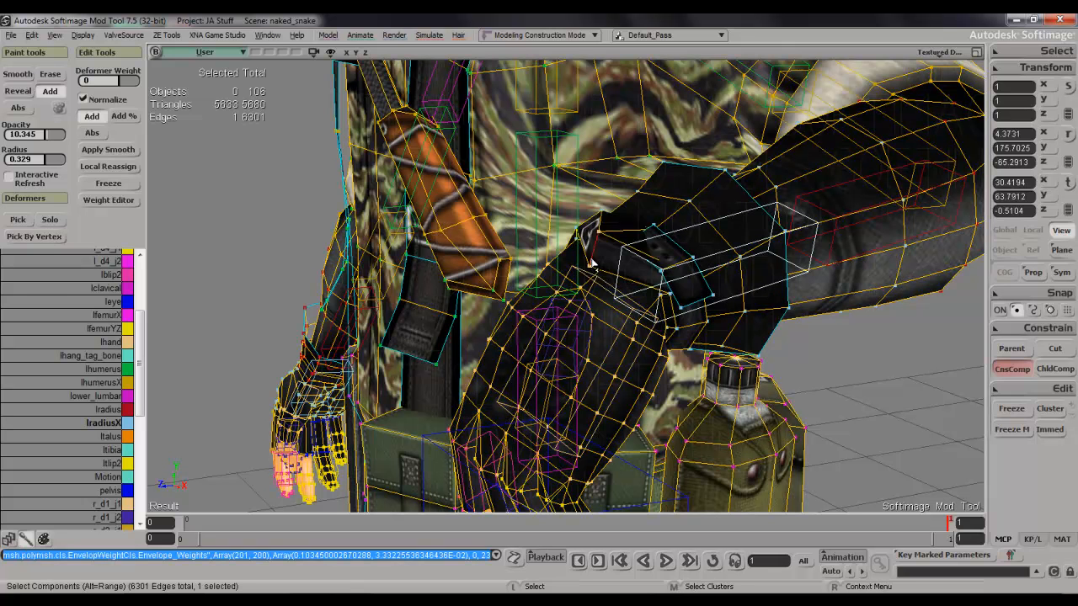
Set the lradiusX weight of the two buckle edge points to 100 in the Weight Editor and close it.
{"action": "key", "text": "ctrl+e"}
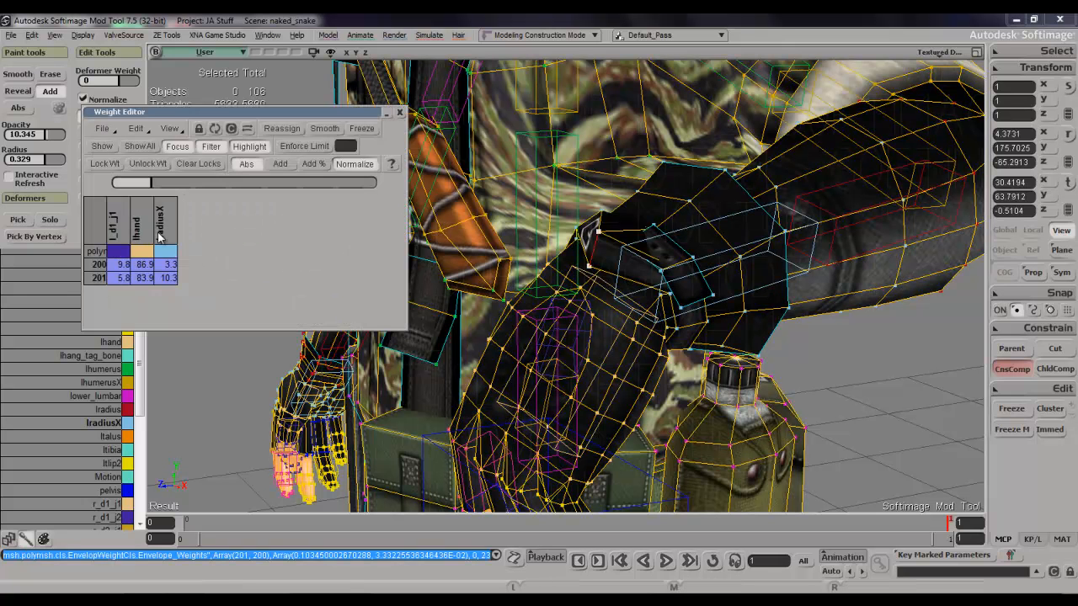
{"action": "left_click", "coordinate": [160, 239]}
{"action": "left_click_drag", "start_coordinate": [194, 184], "coordinate": [383, 187]}
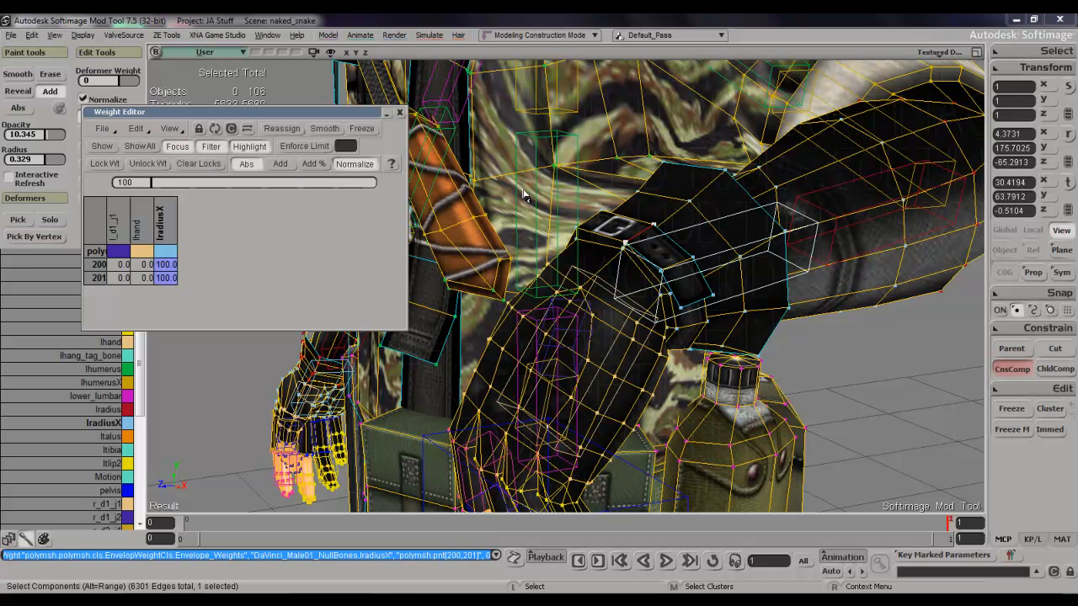
{"action": "left_click", "coordinate": [402, 113]}
Clear the edge selection and rotate the left thumb's base bone about 34 degrees around its local Z axis.
{"action": "scroll", "coordinate": [477, 341], "scroll_direction": "down", "scroll_amount": 4}
{"action": "key", "text": "s"}
{"action": "right_click_drag", "start_coordinate": [476, 341], "coordinate": [726, 365]}
{"action": "left_click", "coordinate": [770, 412]}
{"action": "scroll", "coordinate": [776, 395], "scroll_direction": "up", "scroll_amount": 4}
{"action": "key", "text": "s"}
{"action": "left_click_drag", "start_coordinate": [784, 380], "coordinate": [729, 365]}
{"action": "right_click_drag", "start_coordinate": [729, 366], "coordinate": [751, 330]}
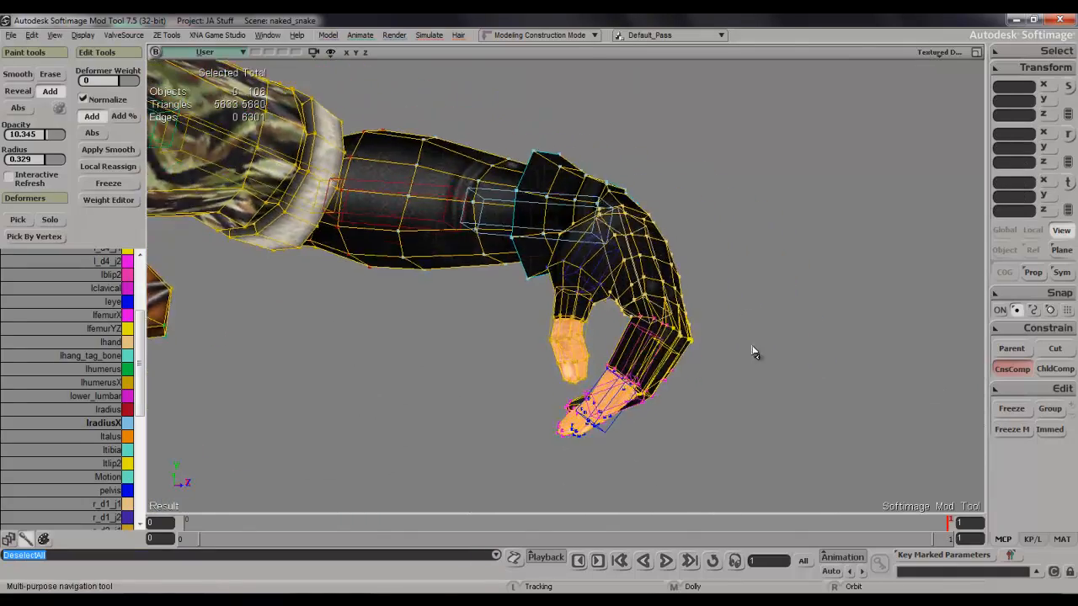
{"action": "scroll", "coordinate": [731, 379], "scroll_direction": "up", "scroll_amount": 4}
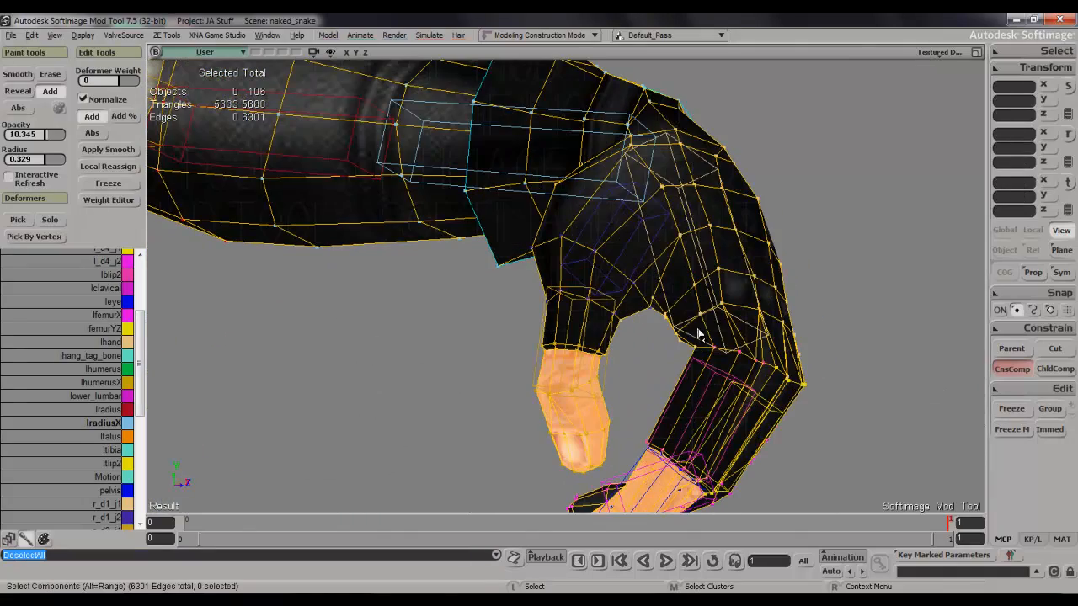
{"action": "left_click", "coordinate": [623, 288]}
{"action": "key", "text": "c"}
{"action": "left_click_drag", "start_coordinate": [577, 239], "coordinate": [576, 175]}
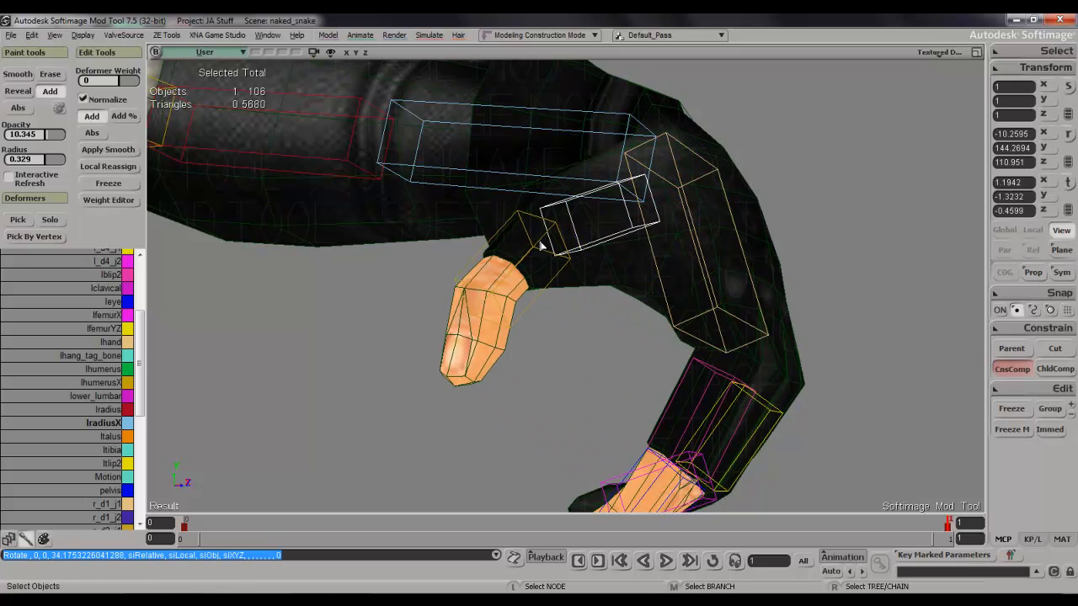
Bend the outer joint of the left thumb and another left hand bone to test the deformation.
{"action": "left_click", "coordinate": [541, 241]}
{"action": "left_click_drag", "start_coordinate": [539, 242], "coordinate": [503, 283]}
{"action": "key", "text": "s"}
{"action": "right_click_drag", "start_coordinate": [509, 281], "coordinate": [597, 297]}
{"action": "left_click", "coordinate": [611, 255]}
{"action": "key", "text": "c"}
{"action": "left_click_drag", "start_coordinate": [698, 220], "coordinate": [785, 177]}
{"action": "left_click", "coordinate": [713, 266]}
{"action": "key", "text": "s"}
{"action": "right_click_drag", "start_coordinate": [783, 181], "coordinate": [802, 310]}
Return to frame 0, clear the selection and examine the whole character in its rest pose from all around.
{"action": "key", "text": "comma"}
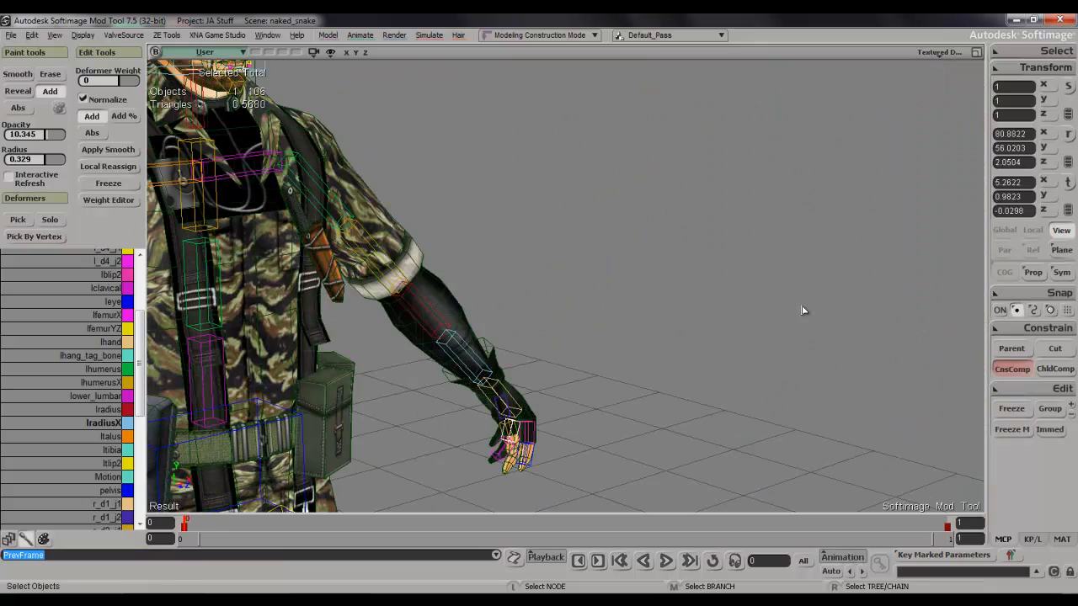
{"action": "left_click", "coordinate": [705, 299]}
{"action": "key", "text": "s"}
{"action": "right_click_drag", "start_coordinate": [705, 300], "coordinate": [606, 385]}
{"action": "left_click_drag", "start_coordinate": [607, 385], "coordinate": [683, 289]}
{"action": "right_click_drag", "start_coordinate": [683, 289], "coordinate": [606, 345]}
{"action": "left_click_drag", "start_coordinate": [606, 345], "coordinate": [698, 359]}
{"action": "scroll", "coordinate": [674, 375], "scroll_direction": "down", "scroll_amount": 5}
{"action": "key", "text": "s"}
{"action": "right_click_drag", "start_coordinate": [673, 376], "coordinate": [603, 282]}
{"action": "left_click_drag", "start_coordinate": [603, 282], "coordinate": [611, 355]}
{"action": "right_click_drag", "start_coordinate": [612, 355], "coordinate": [638, 397]}
{"action": "left_click_drag", "start_coordinate": [637, 397], "coordinate": [585, 241]}
{"action": "key", "text": "space"}
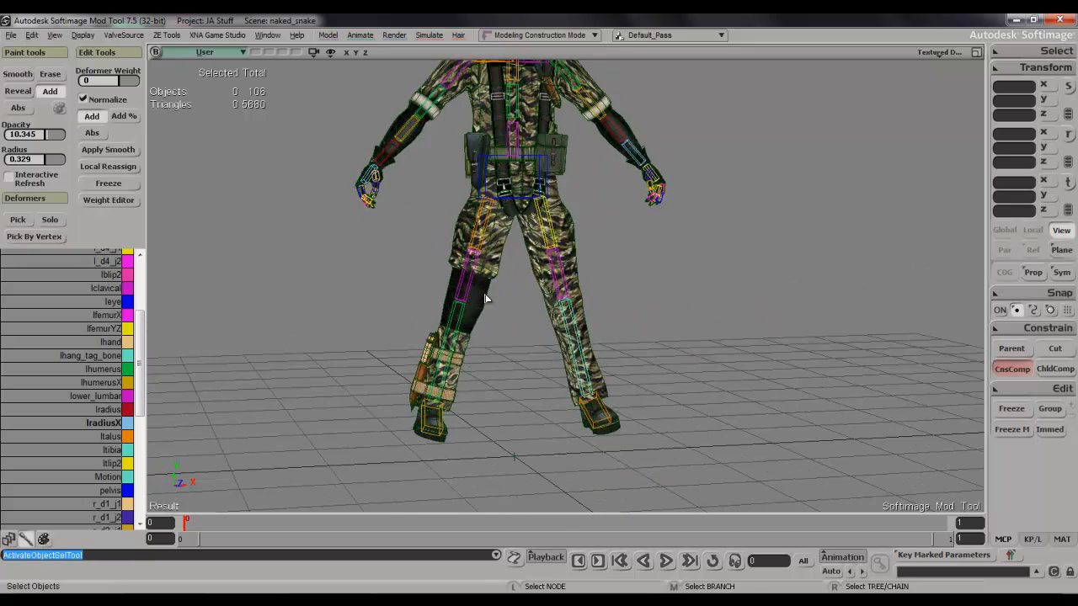
Select the character mesh and examine it from the legs up to the chest and knife.
{"action": "left_click", "coordinate": [485, 298]}
{"action": "key", "text": "s"}
{"action": "right_click_drag", "start_coordinate": [503, 315], "coordinate": [517, 320]}
{"action": "scroll", "coordinate": [517, 313], "scroll_direction": "up", "scroll_amount": 5}
{"action": "key", "text": "s"}
{"action": "left_click_drag", "start_coordinate": [513, 305], "coordinate": [594, 257]}
{"action": "key", "text": "s"}
{"action": "left_click_drag", "start_coordinate": [553, 287], "coordinate": [507, 437]}
{"action": "scroll", "coordinate": [539, 115], "scroll_direction": "down", "scroll_amount": 5}
{"action": "key", "text": "s"}
{"action": "key", "text": "s"}
{"action": "right_click_drag", "start_coordinate": [657, 169], "coordinate": [619, 194]}
{"action": "scroll", "coordinate": [621, 194], "scroll_direction": "up", "scroll_amount": 5}
{"action": "key", "text": "s"}
{"action": "left_click_drag", "start_coordinate": [625, 192], "coordinate": [552, 377]}
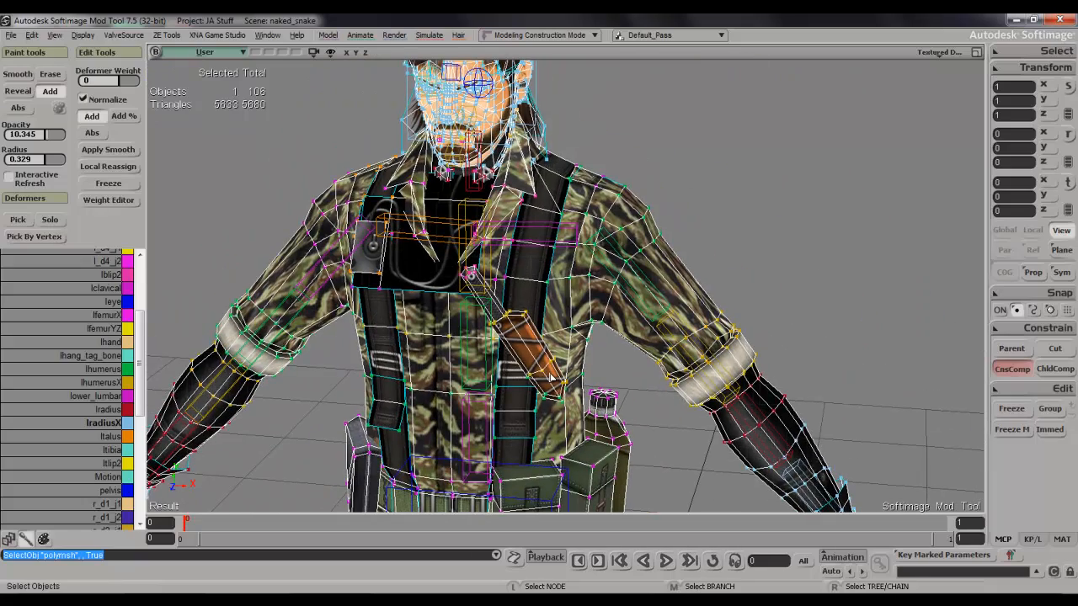
Make upper_lumbar the active deformer and set the weight brush to opacity 100 and radius 1.901.
{"action": "key", "text": "s"}
{"action": "scroll", "coordinate": [551, 370], "scroll_direction": "up", "scroll_amount": 5}
{"action": "key", "text": "s"}
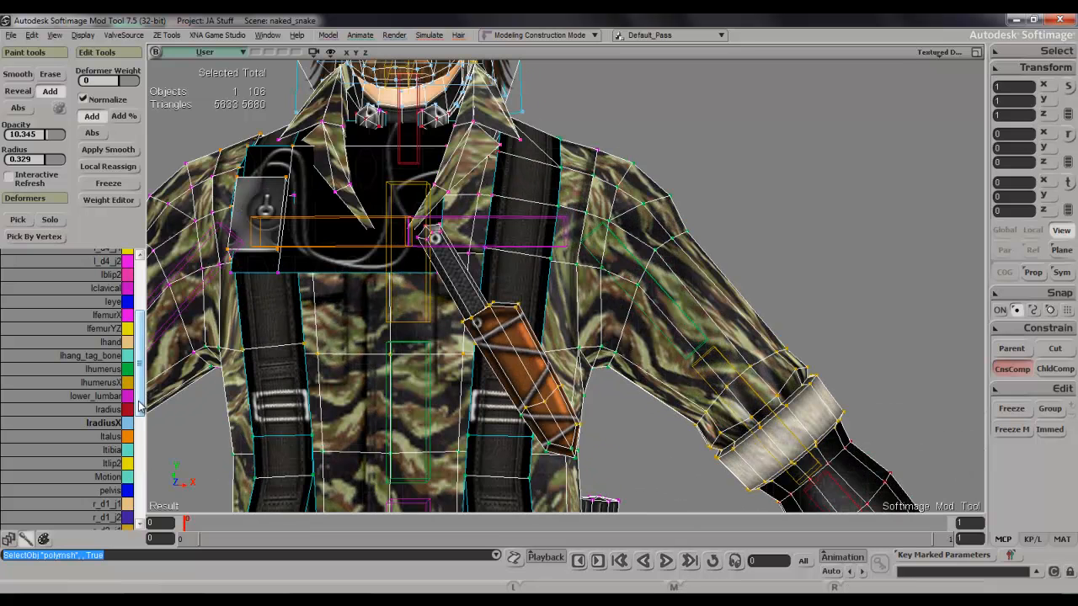
{"action": "left_click_drag", "start_coordinate": [140, 392], "coordinate": [140, 509]}
{"action": "left_click", "coordinate": [100, 522]}
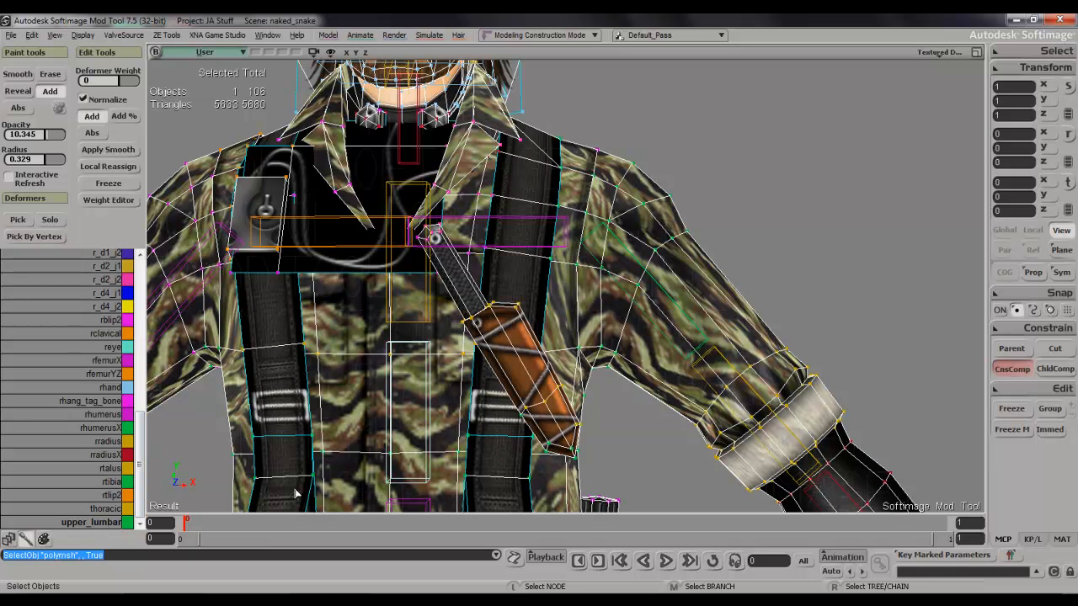
{"action": "left_click_drag", "start_coordinate": [53, 137], "coordinate": [71, 137]}
{"action": "key", "text": "w"}
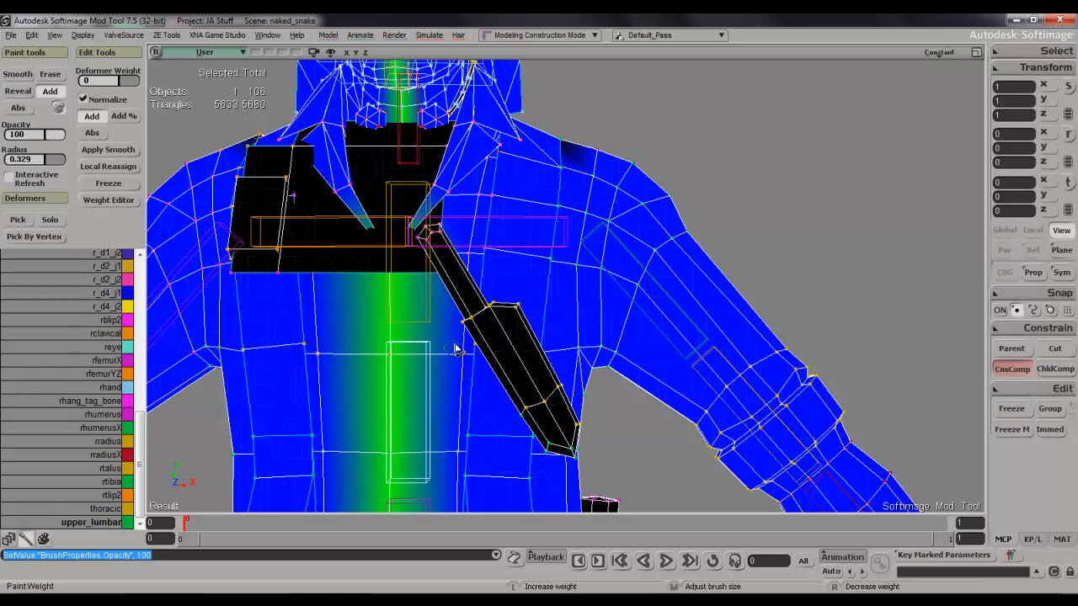
{"action": "middle_click_drag", "start_coordinate": [499, 340], "coordinate": [652, 270]}
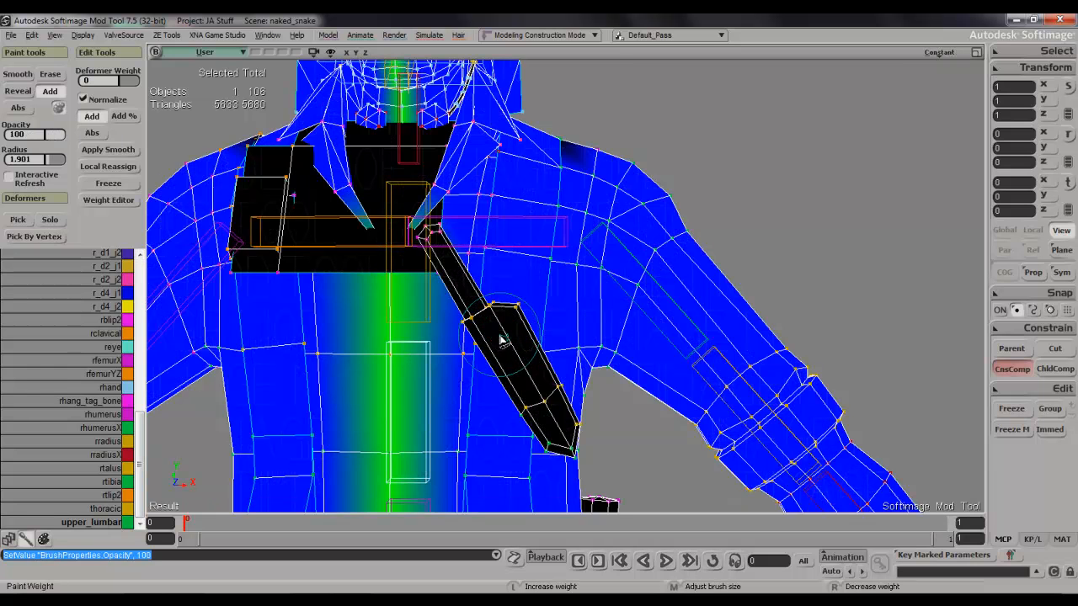
Paint upper_lumbar weight over the knife sheath on the chest and check it in the textured view.
{"action": "key", "text": "space"}
{"action": "scroll", "coordinate": [494, 349], "scroll_direction": "down", "scroll_amount": 3}
{"action": "key", "text": "w"}
{"action": "mouse_move", "coordinate": [536, 373]}
{"action": "left_mouse_down"}
{"action": "mouse_move", "coordinate": [545, 350]}
{"action": "mouse_move", "coordinate": [526, 320]}
{"action": "mouse_move", "coordinate": [533, 308]}
{"action": "left_mouse_up"}
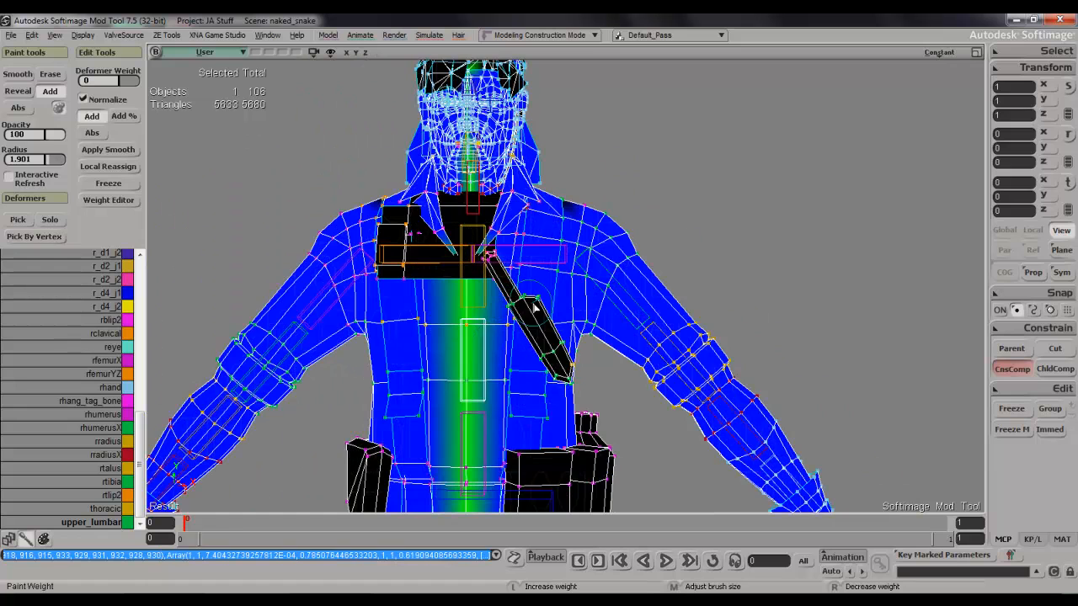
{"action": "key", "text": "s"}
{"action": "middle_click_drag", "start_coordinate": [535, 308], "coordinate": [717, 356]}
{"action": "key", "text": "space"}
{"action": "key", "text": "w"}
{"action": "key", "text": "space"}
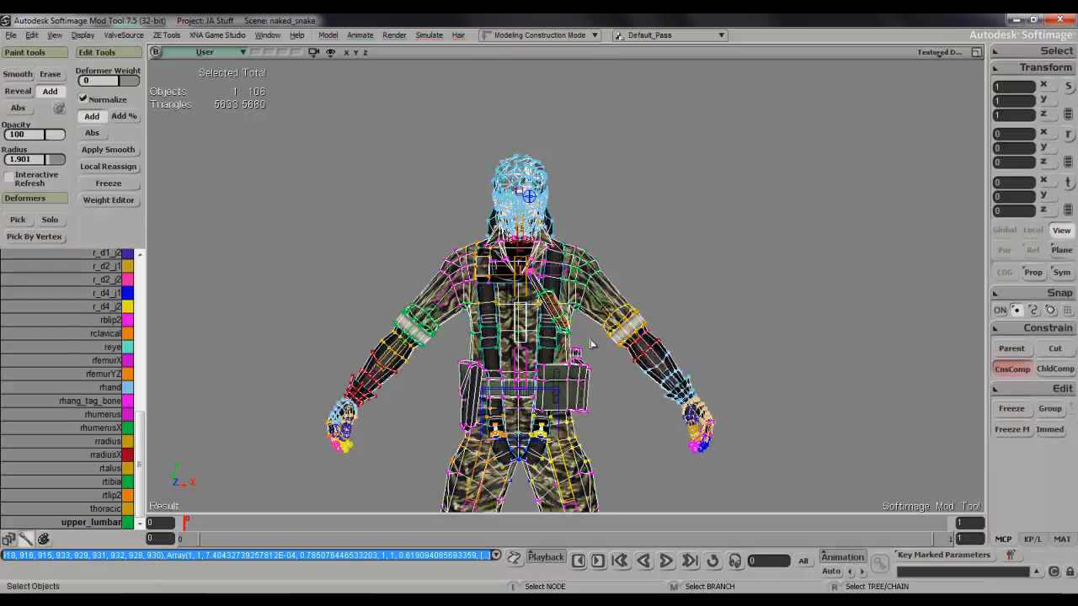
Add another upper_lumbar weight stroke down the chest knife and check the gear from the side.
{"action": "scroll", "coordinate": [590, 343], "scroll_direction": "up", "scroll_amount": 5}
{"action": "key", "text": "w"}
{"action": "mouse_move", "coordinate": [524, 327]}
{"action": "left_mouse_down"}
{"action": "mouse_move", "coordinate": [502, 318]}
{"action": "mouse_move", "coordinate": [461, 247]}
{"action": "mouse_move", "coordinate": [573, 405]}
{"action": "mouse_move", "coordinate": [563, 420]}
{"action": "left_mouse_up"}
{"action": "key", "text": "s"}
{"action": "mouse_move", "coordinate": [562, 420]}
{"action": "right_mouse_down"}
{"action": "mouse_move", "coordinate": [550, 400]}
{"action": "mouse_move", "coordinate": [461, 410]}
{"action": "mouse_move", "coordinate": [444, 332]}
{"action": "right_mouse_up"}
{"action": "mouse_move", "coordinate": [522, 410]}
{"action": "left_mouse_down"}
{"action": "mouse_move", "coordinate": [543, 379]}
{"action": "mouse_move", "coordinate": [539, 395]}
{"action": "left_mouse_up"}
{"action": "key", "text": "s"}
{"action": "mouse_move", "coordinate": [539, 396]}
{"action": "right_mouse_down"}
{"action": "mouse_move", "coordinate": [669, 433]}
{"action": "mouse_move", "coordinate": [753, 435]}
{"action": "mouse_move", "coordinate": [602, 456]}
{"action": "right_mouse_up"}
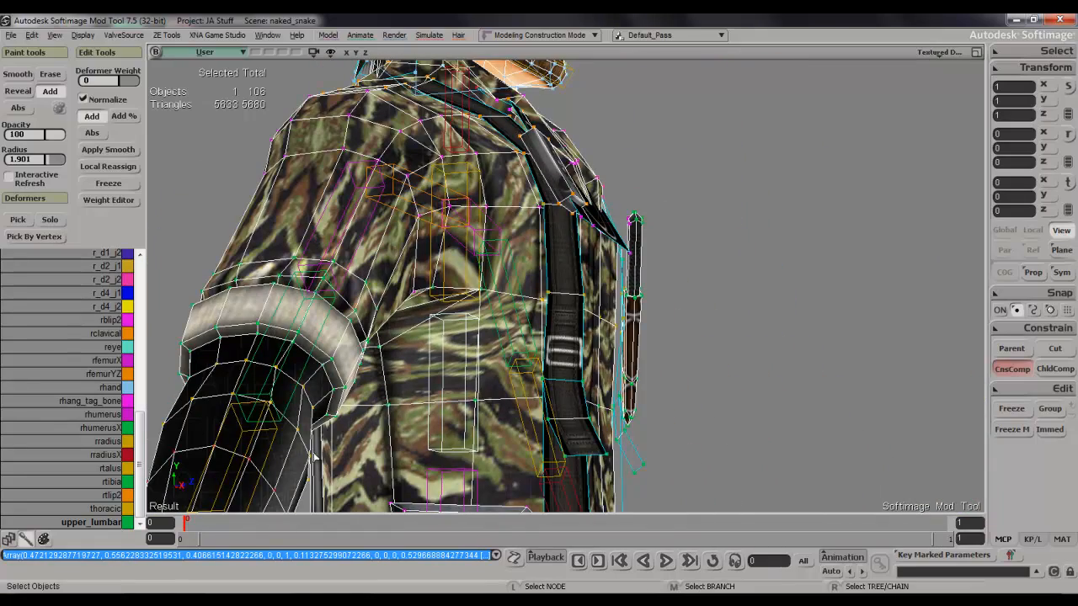
Show all nodes except parameters in the Explorer and open the SymmetryMappingTemplate of DaVinci_Male01_NullBones.
{"action": "key", "text": "8"}
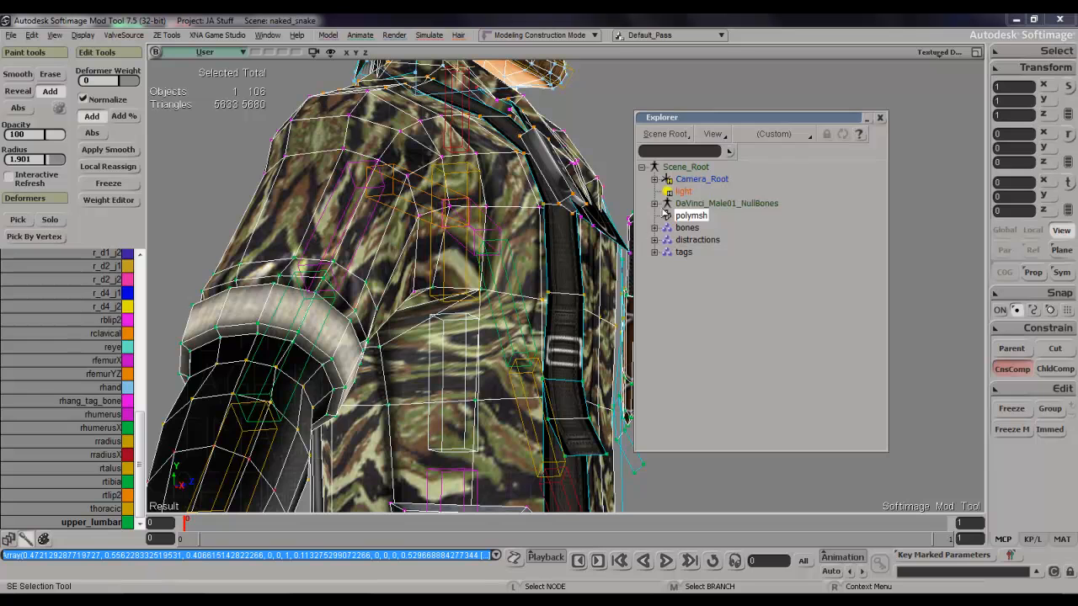
{"action": "left_click", "coordinate": [761, 137]}
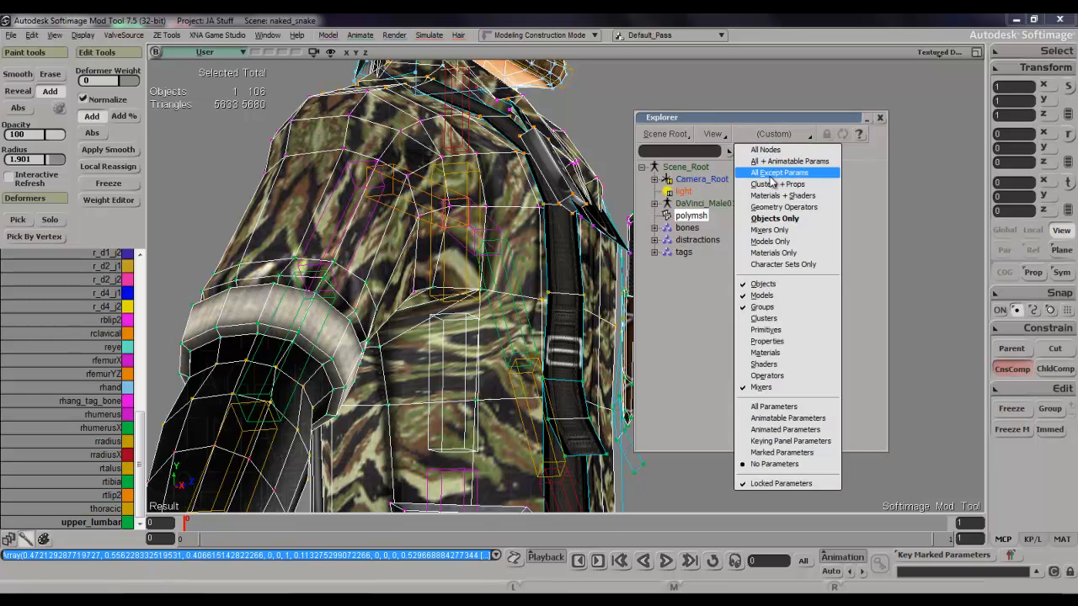
{"action": "left_click", "coordinate": [771, 178]}
{"action": "left_click", "coordinate": [654, 204]}
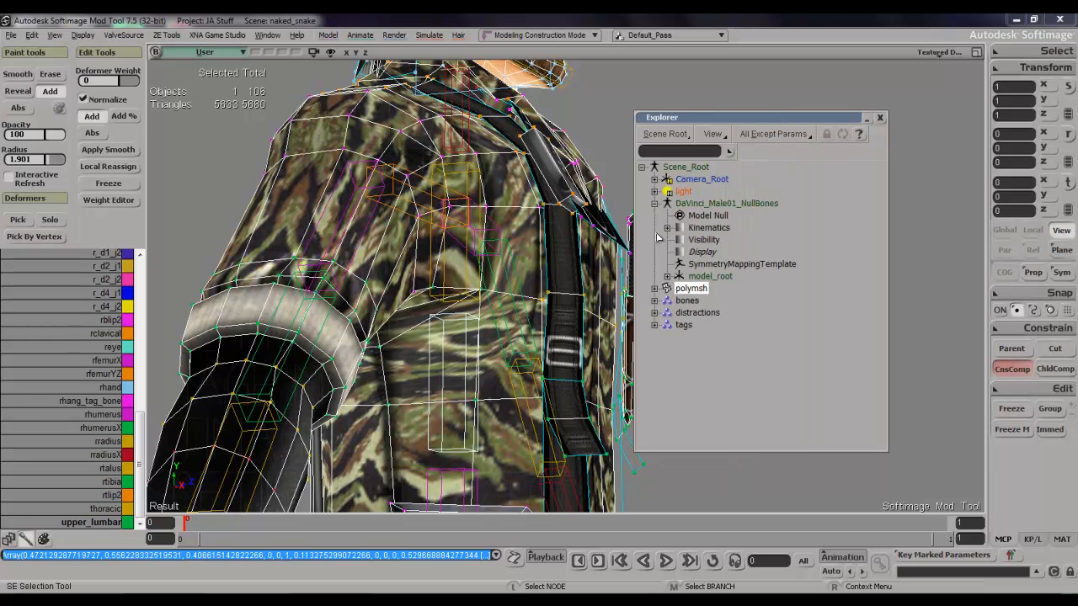
{"action": "left_click", "coordinate": [681, 266]}
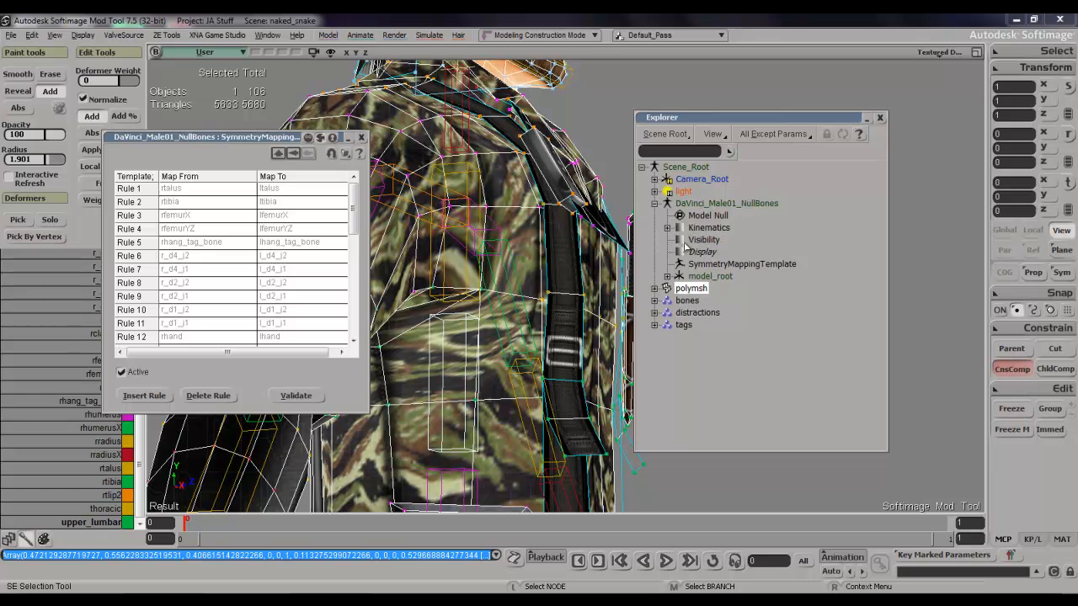
Expand polymsh down to its polygon mesh clusters and open the SymmetryMapCls properties.
{"action": "left_click", "coordinate": [667, 276]}
{"action": "left_click", "coordinate": [667, 276]}
{"action": "left_click", "coordinate": [655, 289]}
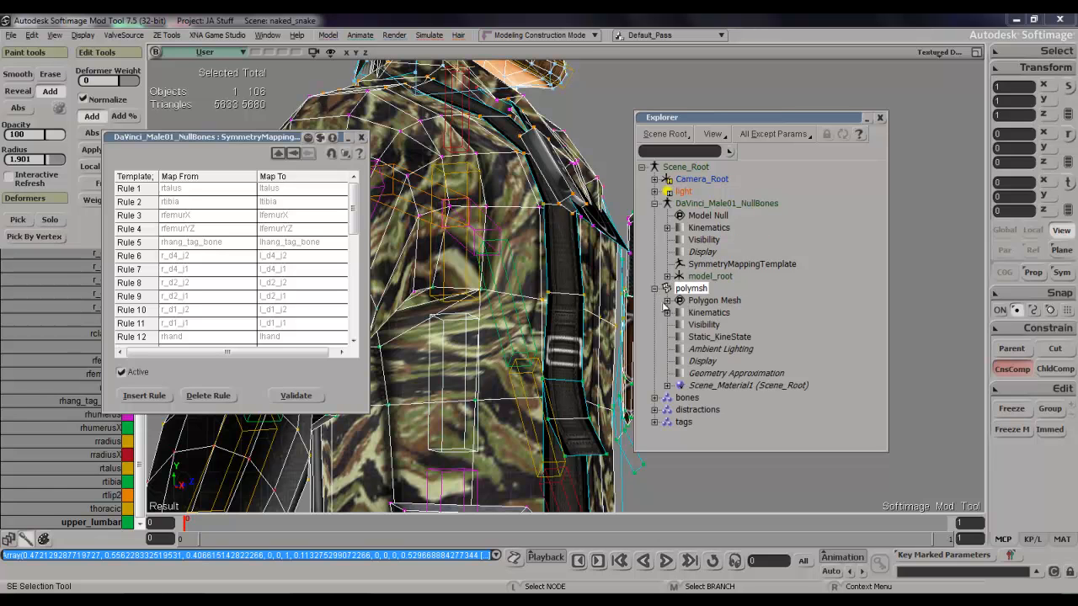
{"action": "left_click", "coordinate": [667, 300]}
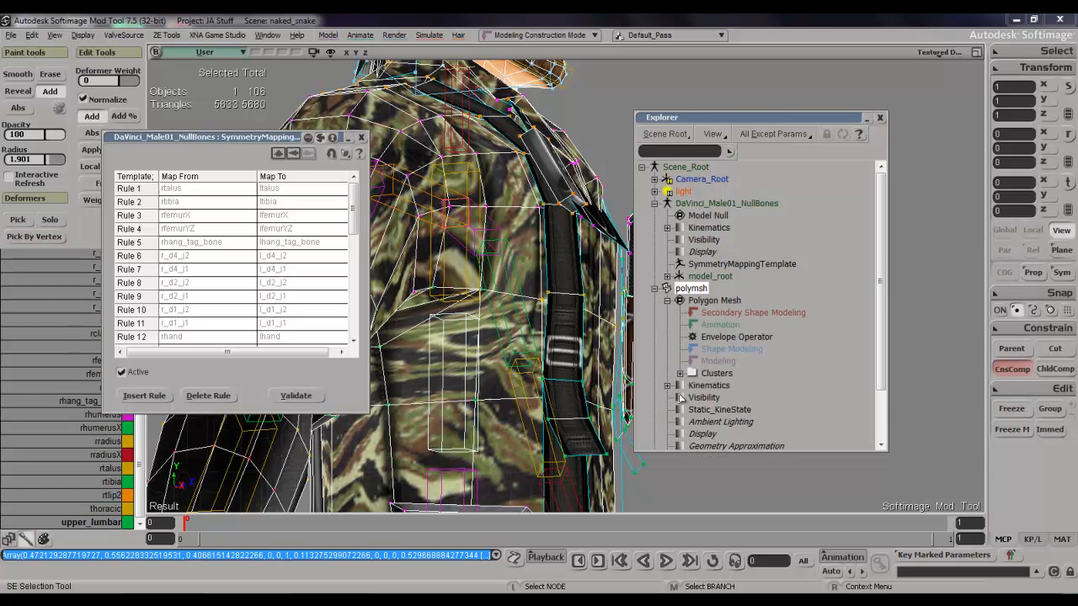
{"action": "left_click", "coordinate": [680, 373]}
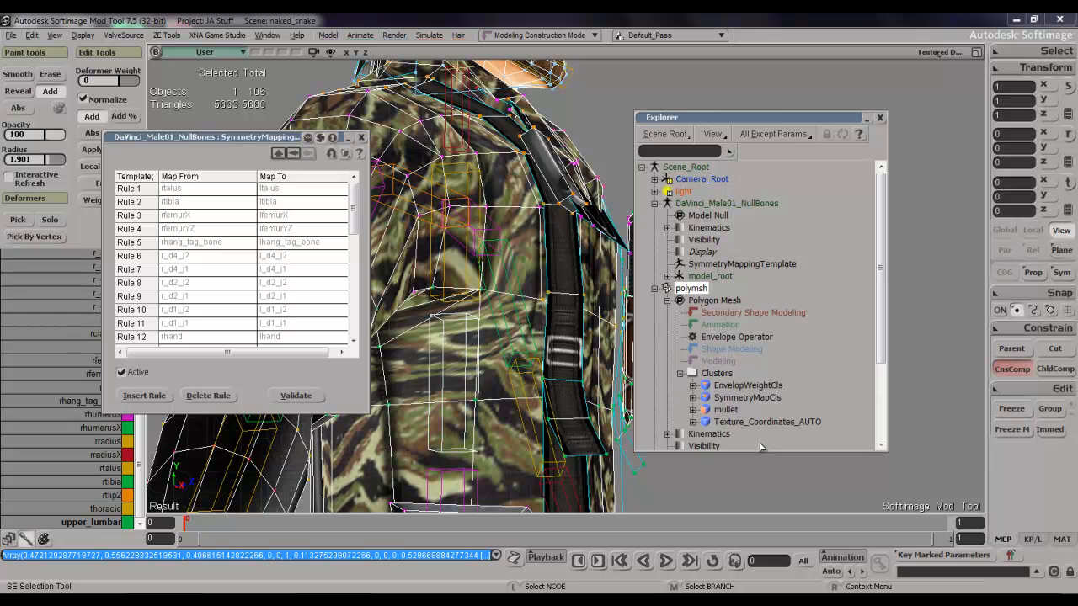
{"action": "left_click", "coordinate": [708, 396]}
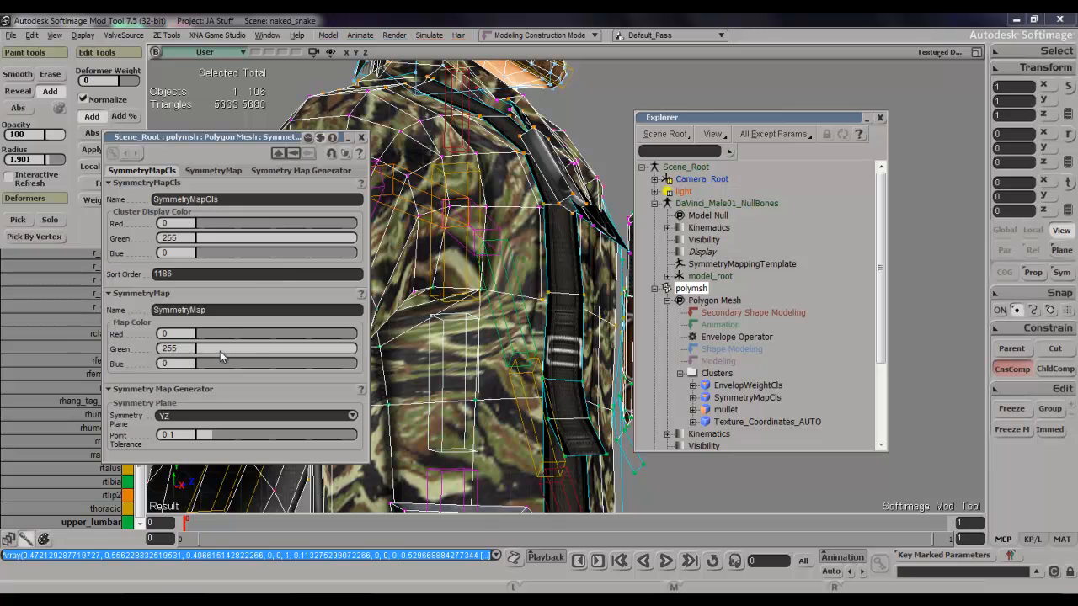
Set the SymmetryMapCls display colour's green to 150 and the SymmetryMap colour to red 255, green 255, blue 255.
{"action": "left_click_drag", "start_coordinate": [221, 357], "coordinate": [187, 362]}
{"action": "left_click_drag", "start_coordinate": [229, 252], "coordinate": [187, 250]}
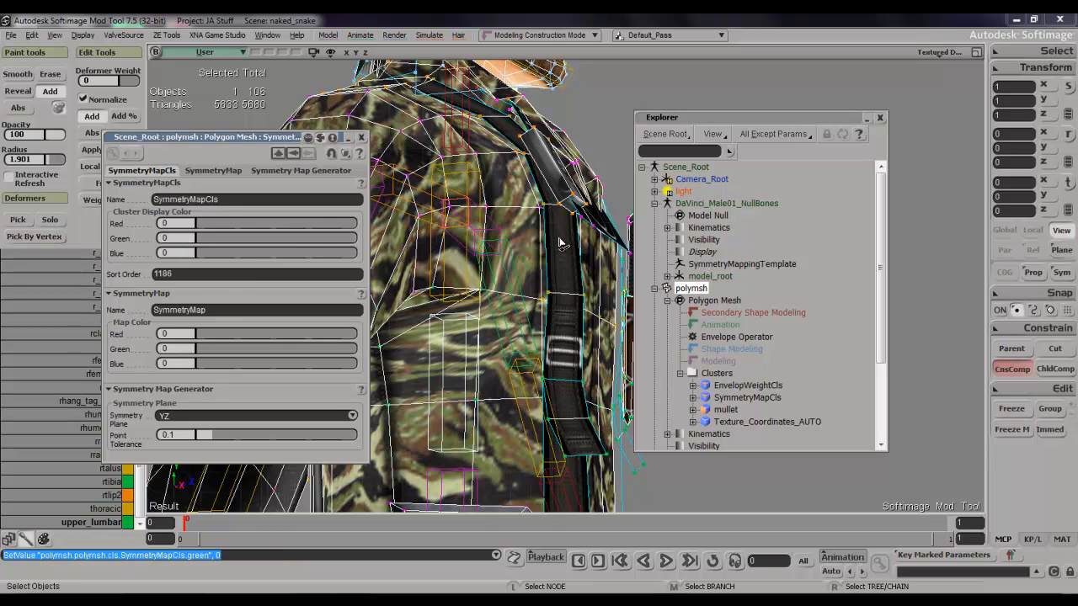
{"action": "key", "text": "w"}
{"action": "left_click_drag", "start_coordinate": [302, 235], "coordinate": [287, 234]}
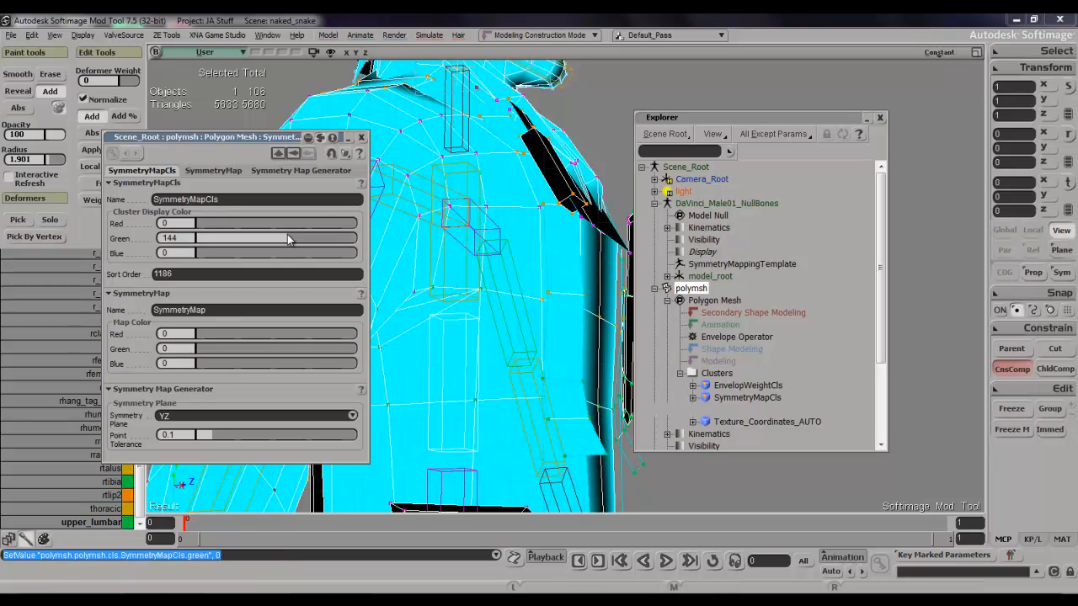
{"action": "mouse_move", "coordinate": [295, 353]}
{"action": "left_mouse_down"}
{"action": "mouse_move", "coordinate": [256, 347]}
{"action": "mouse_move", "coordinate": [366, 377]}
{"action": "left_mouse_up"}
{"action": "mouse_move", "coordinate": [348, 335]}
{"action": "left_mouse_down"}
{"action": "mouse_move", "coordinate": [362, 335]}
{"action": "mouse_move", "coordinate": [348, 370]}
{"action": "mouse_move", "coordinate": [357, 366]}
{"action": "left_mouse_up"}
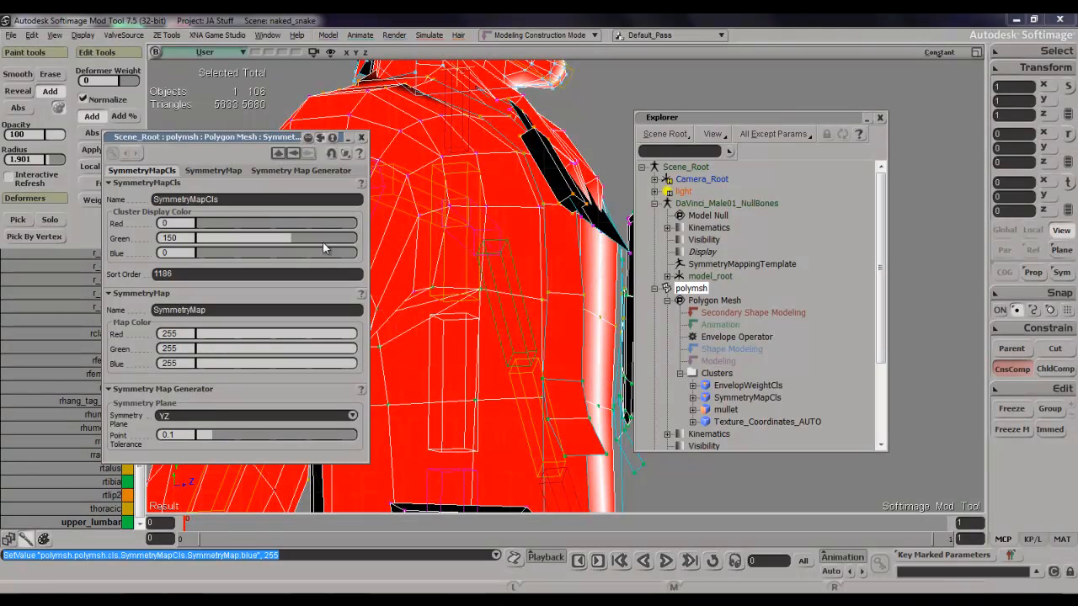
Set the SymmetryMapCls display colour and the SymmetryMap colour to red 0, green 0, blue 0 and close the properties.
{"action": "left_click_drag", "start_coordinate": [322, 252], "coordinate": [366, 263]}
{"action": "left_click_drag", "start_coordinate": [291, 238], "coordinate": [371, 244]}
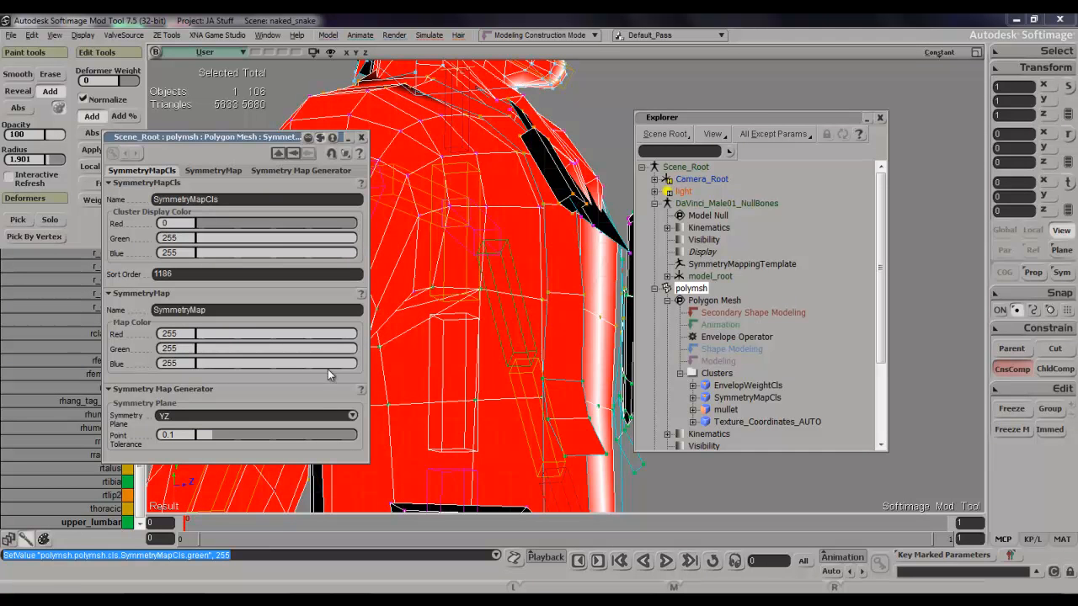
{"action": "left_click_drag", "start_coordinate": [223, 334], "coordinate": [171, 363]}
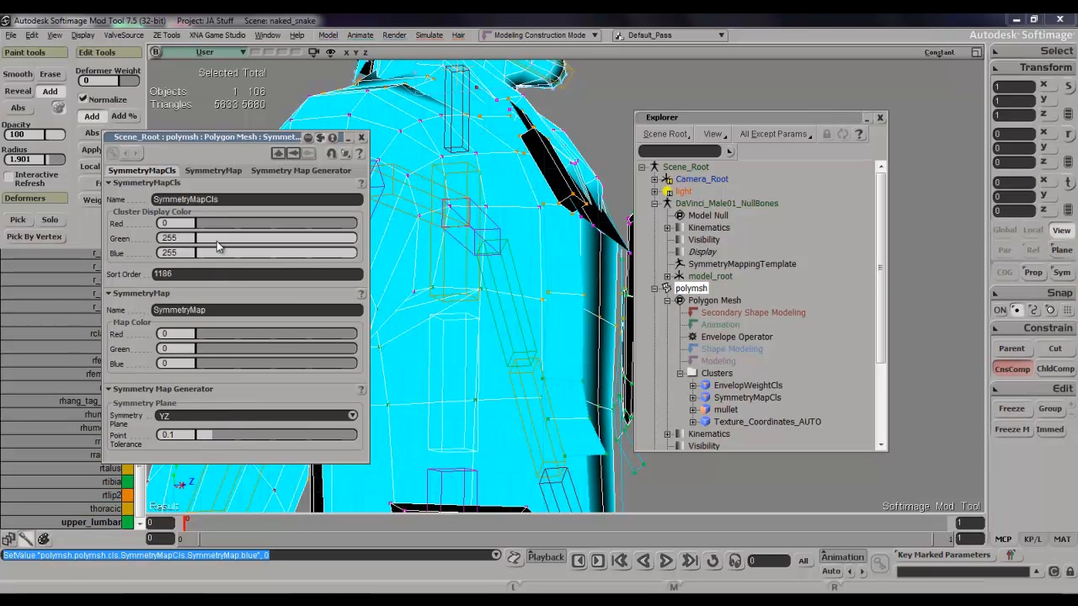
{"action": "left_click_drag", "start_coordinate": [216, 241], "coordinate": [190, 255]}
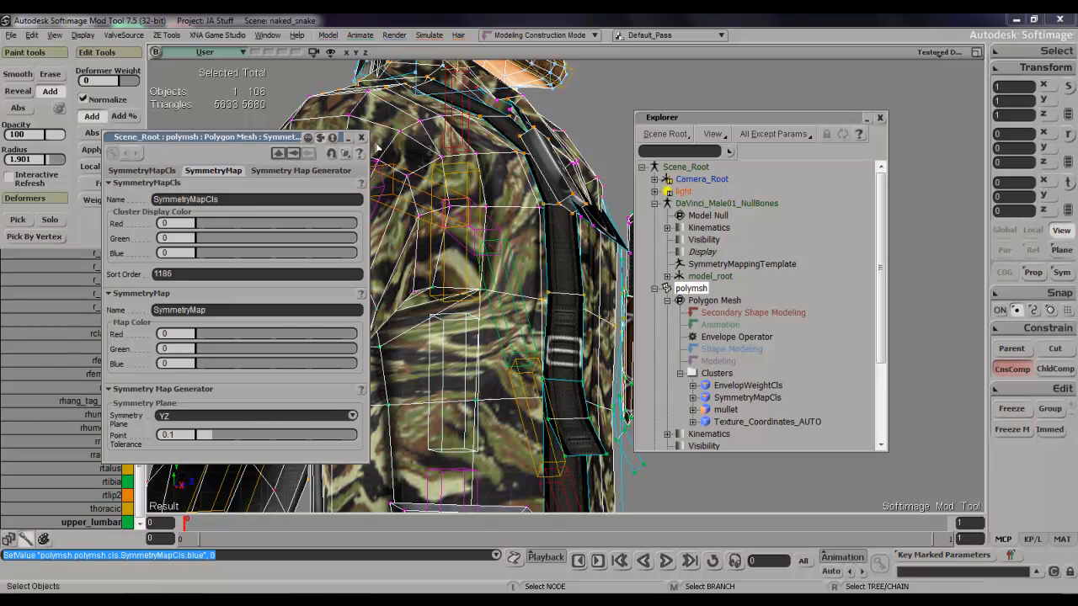
{"action": "left_click", "coordinate": [361, 137]}
{"action": "key", "text": "w"}
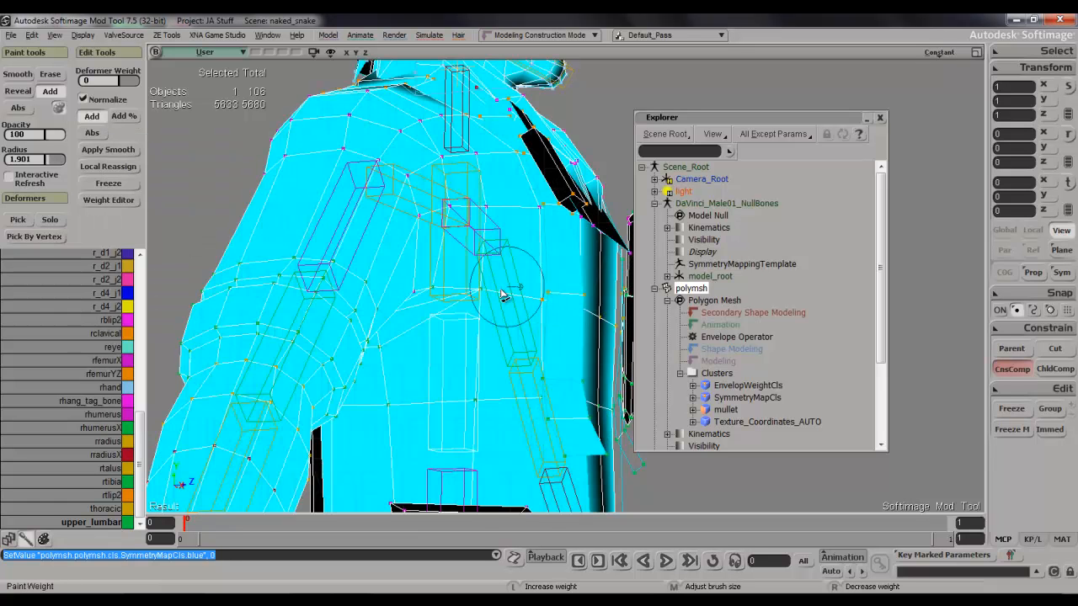
Delete the SymmetryMapCls cluster from polymsh and close the Explorer.
{"action": "left_click", "coordinate": [708, 399]}
{"action": "right_click", "coordinate": [710, 397]}
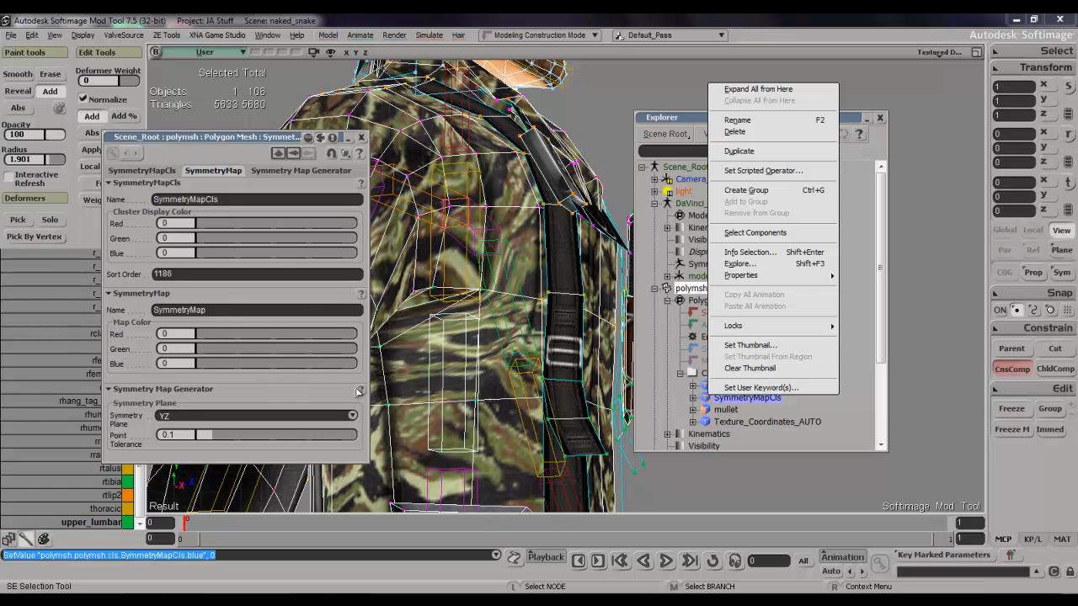
{"action": "left_click", "coordinate": [314, 180]}
{"action": "left_click", "coordinate": [361, 138]}
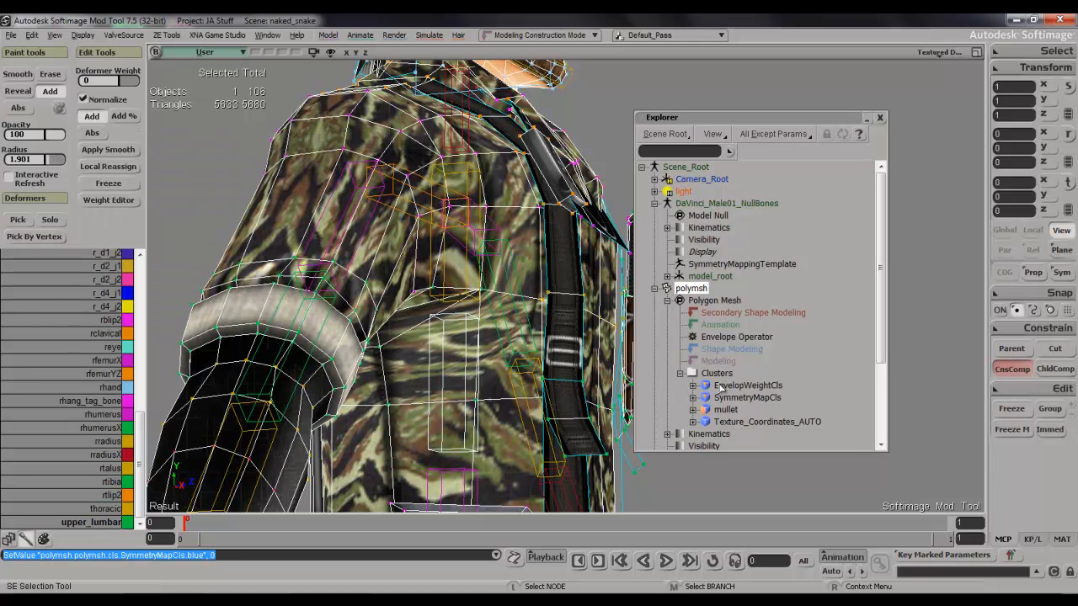
{"action": "left_click", "coordinate": [730, 400]}
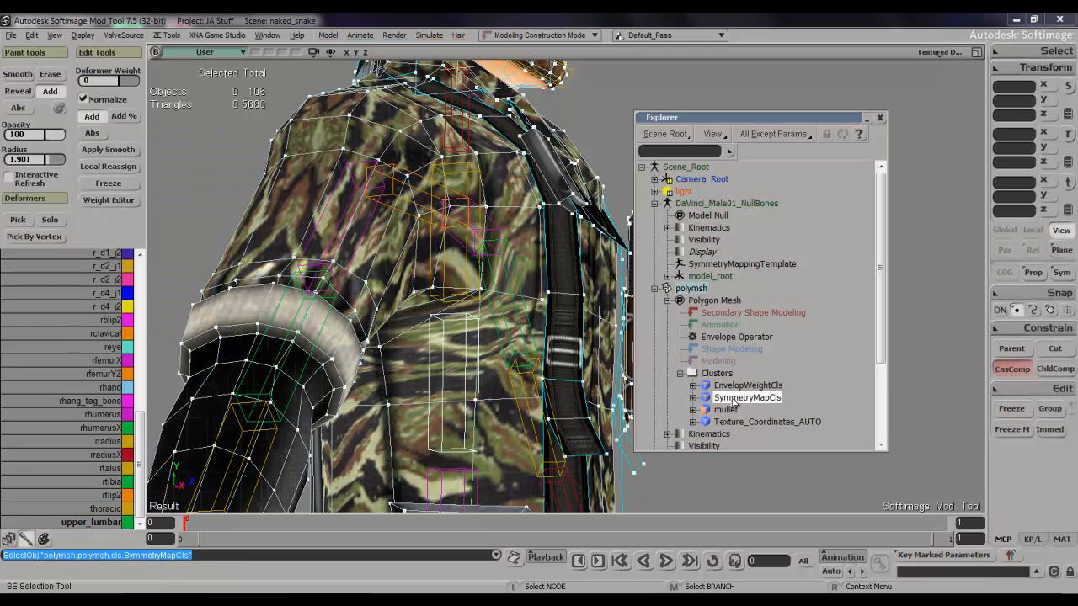
{"action": "key", "text": "Delete"}
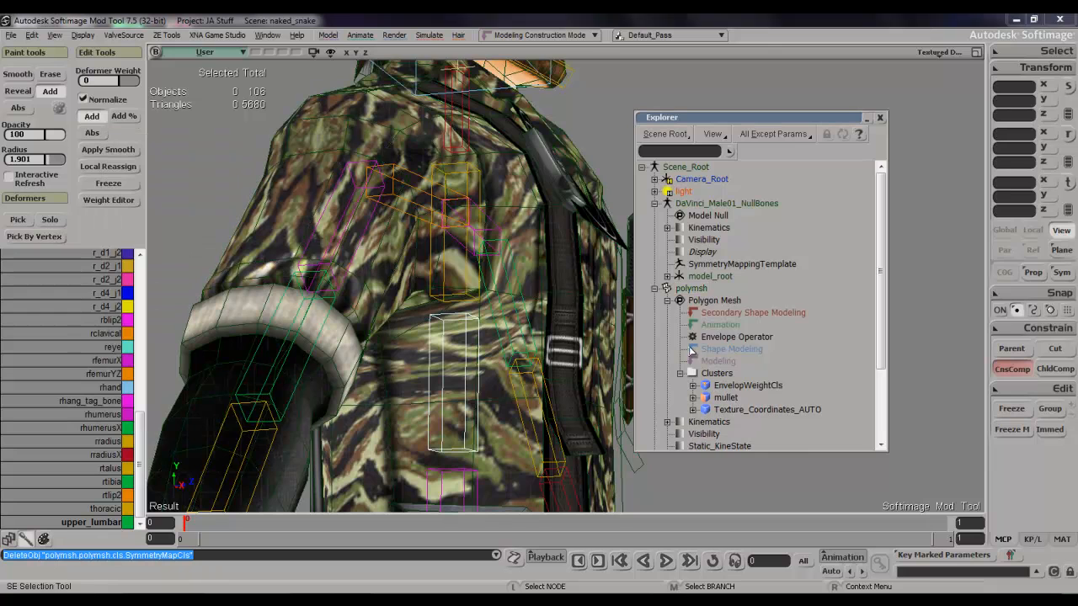
{"action": "left_click", "coordinate": [880, 118]}
Select the lhumerus bone and rotate it to raise the left arm into a test pose.
{"action": "key", "text": "s"}
{"action": "right_click_drag", "start_coordinate": [890, 180], "coordinate": [800, 229]}
{"action": "key", "text": "space"}
{"action": "left_click", "coordinate": [663, 286]}
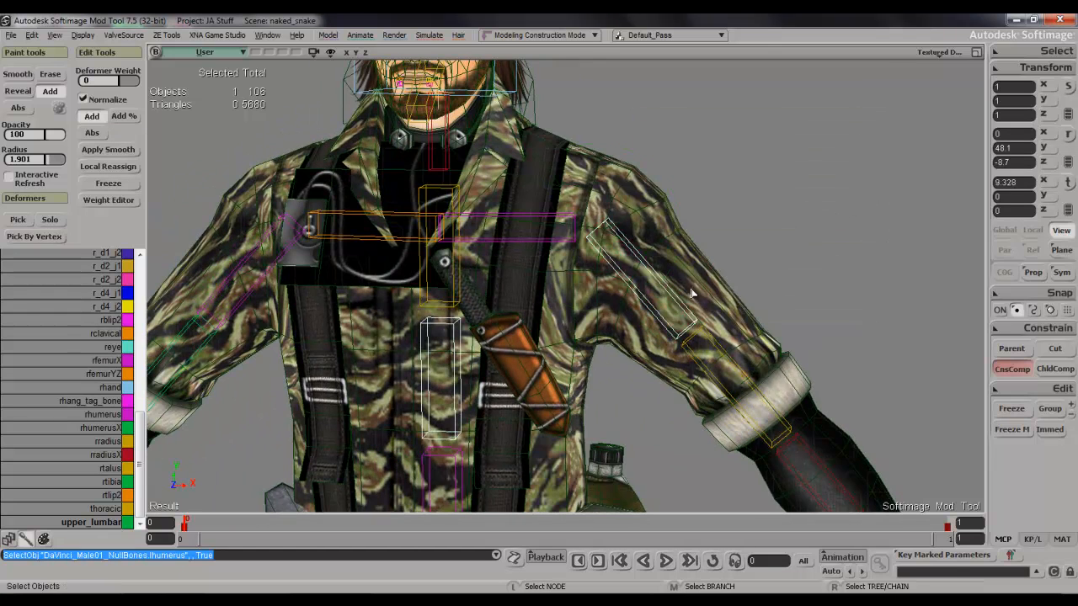
{"action": "key", "text": "c"}
{"action": "left_click_drag", "start_coordinate": [681, 248], "coordinate": [704, 177]}
{"action": "scroll", "coordinate": [696, 210], "scroll_direction": "down", "scroll_amount": 5}
{"action": "key", "text": "s"}
{"action": "right_click_drag", "start_coordinate": [717, 224], "coordinate": [710, 241]}
{"action": "scroll", "coordinate": [710, 242], "scroll_direction": "up", "scroll_amount": 4}
{"action": "key", "text": "s"}
{"action": "key", "text": "space"}
Rotate the left forearm bone about its local Z axis by about -76 degrees.
{"action": "left_click_drag", "start_coordinate": [714, 259], "coordinate": [649, 318]}
{"action": "left_click", "coordinate": [710, 279]}
{"action": "key", "text": "c"}
{"action": "key", "text": "s"}
{"action": "right_click_drag", "start_coordinate": [648, 319], "coordinate": [839, 308]}
{"action": "key", "text": "s"}
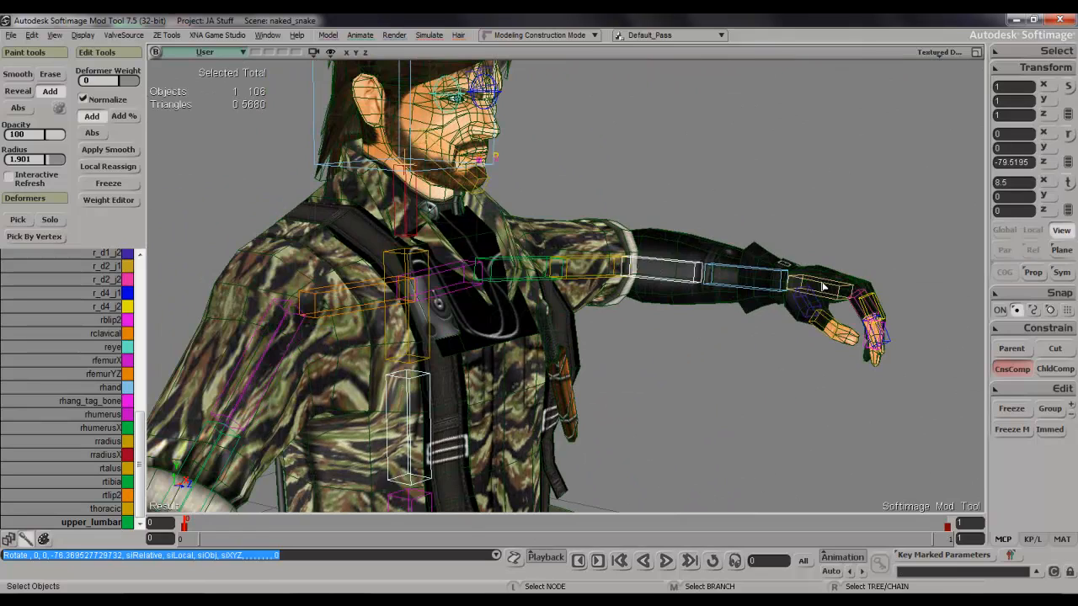
Rotate the left hand bone to bend the wrist downwards.
{"action": "left_click", "coordinate": [824, 287]}
{"action": "key", "text": "c"}
{"action": "left_click_drag", "start_coordinate": [867, 246], "coordinate": [868, 300]}
{"action": "key", "text": "w"}
Select polymsh, inspect the weight colours on the posed left arm, and go back one frame to reset the pose.
{"action": "key", "text": "space"}
{"action": "left_click", "coordinate": [685, 296]}
{"action": "key", "text": "w"}
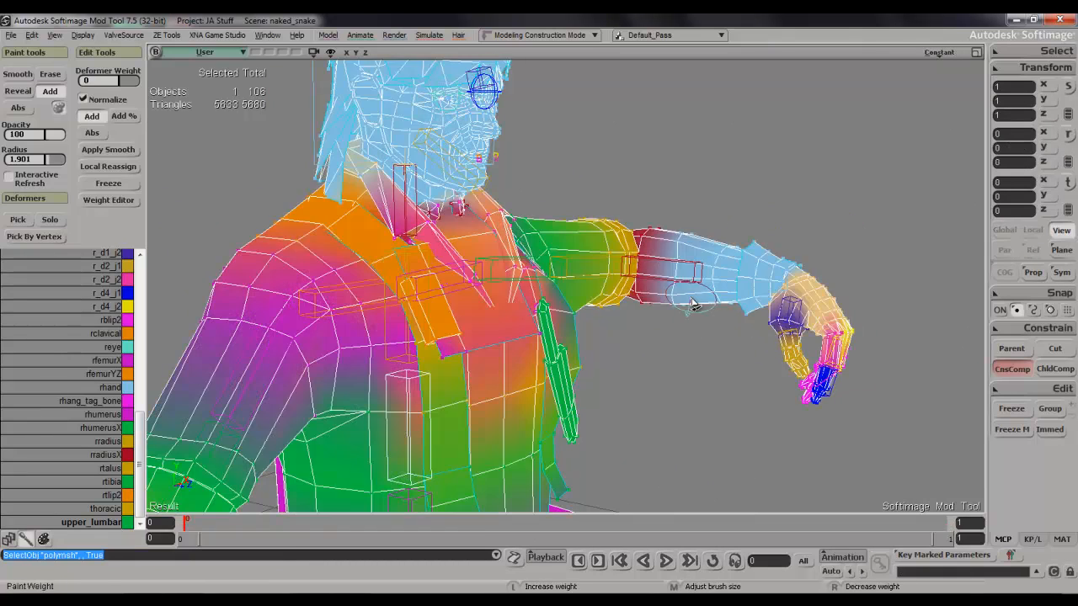
{"action": "key", "text": "s"}
{"action": "mouse_move", "coordinate": [758, 287]}
{"action": "right_mouse_down"}
{"action": "mouse_move", "coordinate": [641, 253]}
{"action": "mouse_move", "coordinate": [709, 293]}
{"action": "right_mouse_up"}
{"action": "key", "text": "space"}
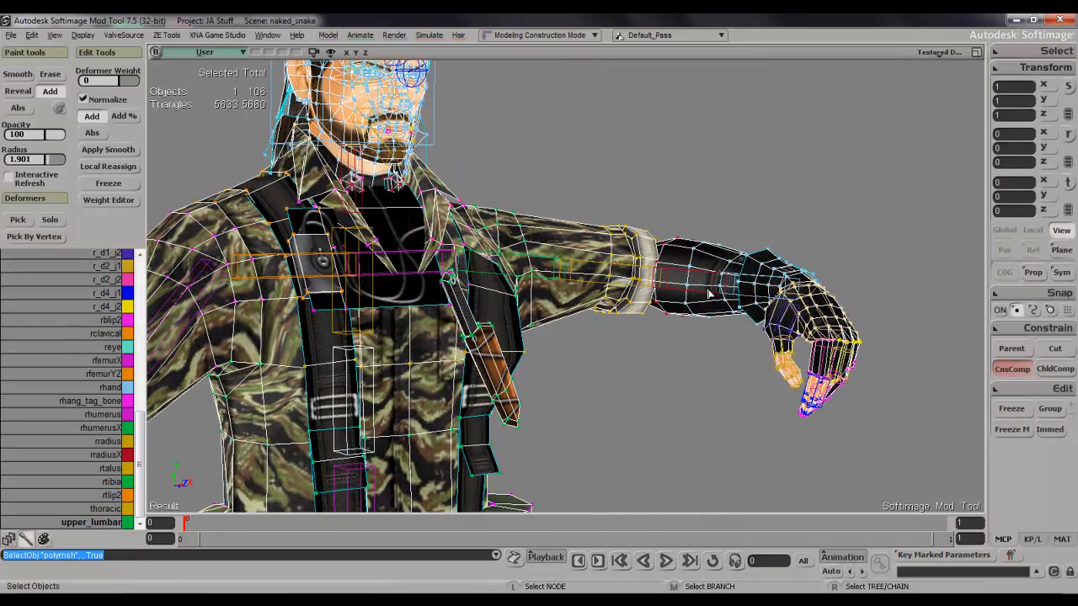
{"action": "key", "text": "comma"}
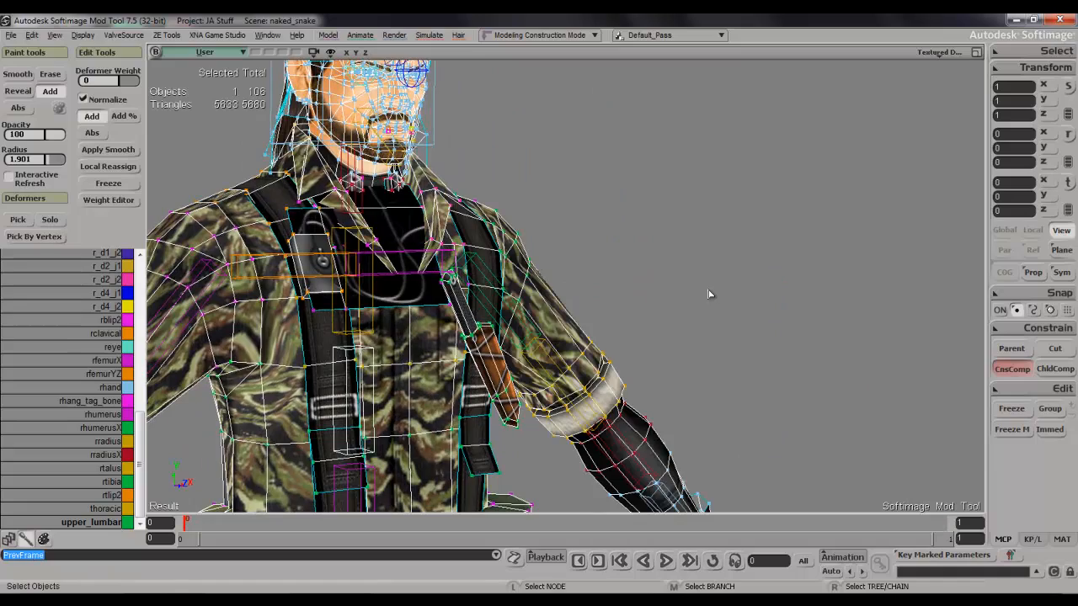
Examine the deformer colours on the mesh from the torso down to the legs.
{"action": "key", "text": "s"}
{"action": "middle_click_drag", "start_coordinate": [709, 294], "coordinate": [681, 373]}
{"action": "left_click_drag", "start_coordinate": [682, 373], "coordinate": [700, 291]}
{"action": "key", "text": "s"}
{"action": "middle_click_drag", "start_coordinate": [699, 292], "coordinate": [706, 337]}
{"action": "left_click_drag", "start_coordinate": [706, 337], "coordinate": [711, 192]}
{"action": "right_click_drag", "start_coordinate": [688, 276], "coordinate": [652, 277]}
{"action": "left_click_drag", "start_coordinate": [652, 277], "coordinate": [710, 339]}
{"action": "right_click_drag", "start_coordinate": [710, 340], "coordinate": [688, 227]}
Select the rfemurYZ bone and rotate it about its local Y axis by about 14.8 degrees.
{"action": "left_click", "coordinate": [667, 221]}
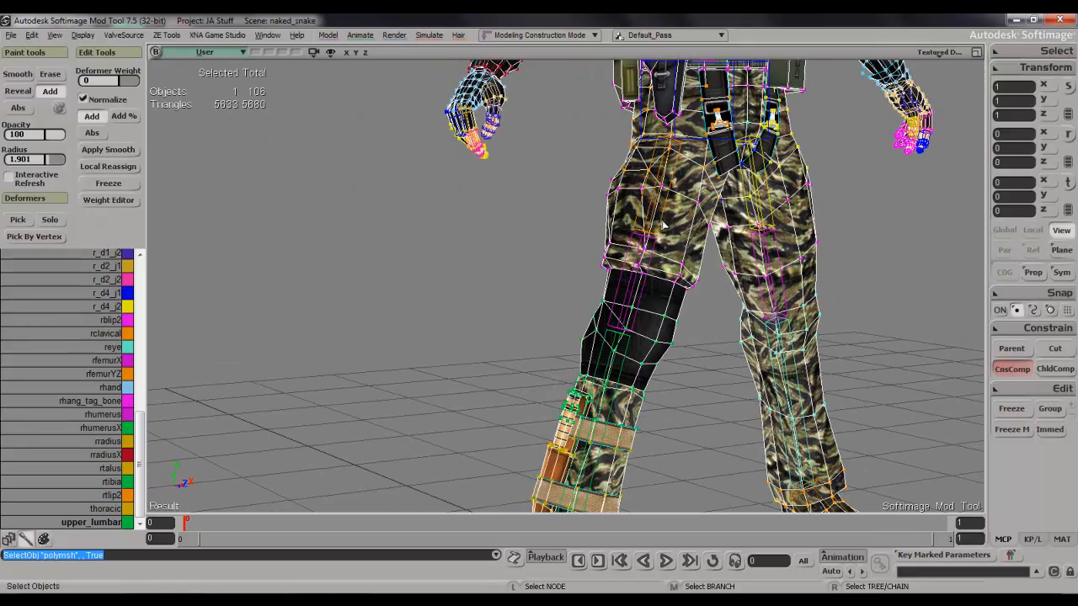
{"action": "left_click", "coordinate": [664, 225]}
{"action": "key", "text": "s"}
{"action": "left_click_drag", "start_coordinate": [660, 224], "coordinate": [645, 340]}
{"action": "right_click_drag", "start_coordinate": [645, 339], "coordinate": [587, 308]}
{"action": "key", "text": "c"}
{"action": "key", "text": "s"}
{"action": "left_click_drag", "start_coordinate": [591, 347], "coordinate": [578, 282]}
{"action": "key", "text": "s"}
{"action": "key", "text": "s"}
{"action": "mouse_move", "coordinate": [578, 281]}
{"action": "right_mouse_down"}
{"action": "mouse_move", "coordinate": [618, 306]}
{"action": "mouse_move", "coordinate": [570, 288]}
{"action": "right_mouse_up"}
{"action": "key", "text": "c"}
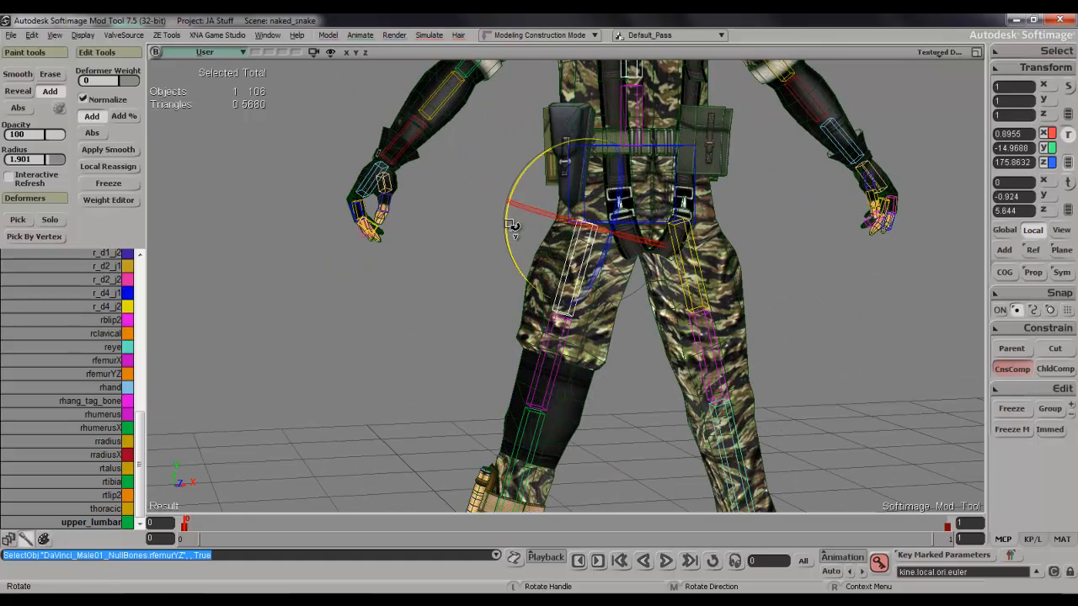
{"action": "left_click_drag", "start_coordinate": [512, 226], "coordinate": [512, 236]}
Check the hips from behind and rotate the rfemurYZ bone further to swing the right leg.
{"action": "key", "text": "s"}
{"action": "right_click_drag", "start_coordinate": [510, 245], "coordinate": [643, 224]}
{"action": "key", "text": "space"}
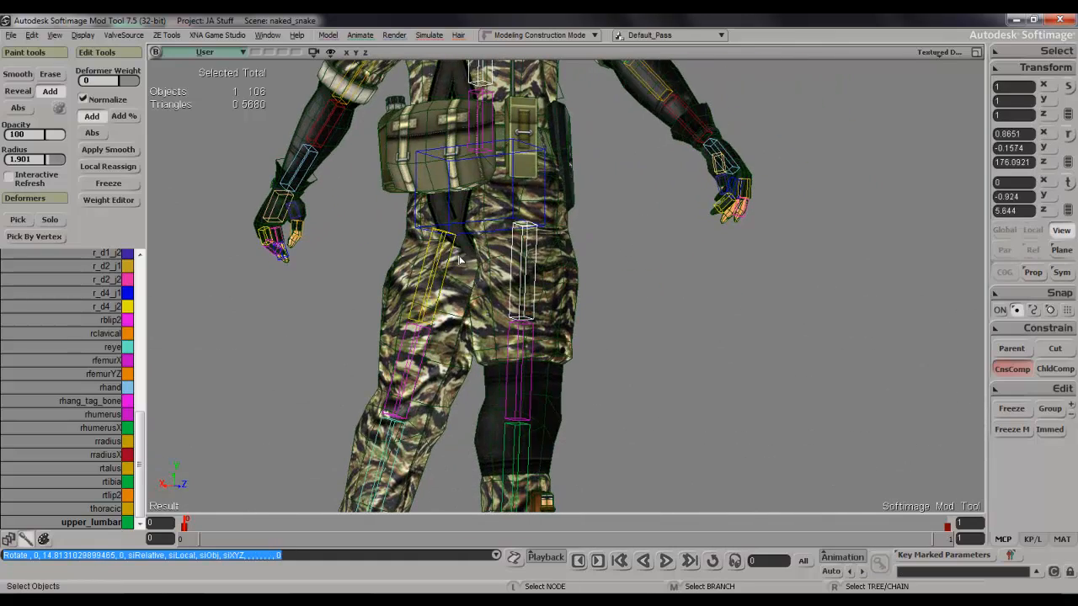
{"action": "key", "text": "s"}
{"action": "right_click_drag", "start_coordinate": [571, 214], "coordinate": [502, 221]}
{"action": "key", "text": "c"}
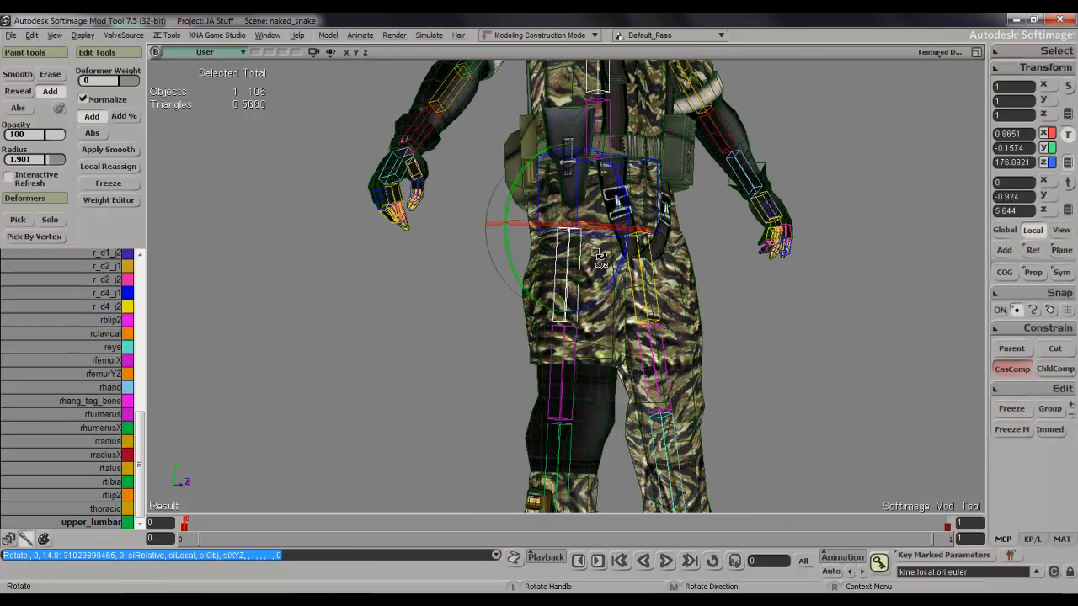
{"action": "left_click_drag", "start_coordinate": [622, 261], "coordinate": [647, 194]}
{"action": "key", "text": "s"}
{"action": "right_click_drag", "start_coordinate": [646, 194], "coordinate": [675, 203]}
{"action": "key", "text": "space"}
{"action": "scroll", "coordinate": [661, 189], "scroll_direction": "up", "scroll_amount": 5}
Select polymsh, inspect how the hips and gear deform, and advance one frame to reset the pose.
{"action": "key", "text": "s"}
{"action": "left_click_drag", "start_coordinate": [643, 171], "coordinate": [659, 349]}
{"action": "right_click_drag", "start_coordinate": [660, 349], "coordinate": [589, 339]}
{"action": "key", "text": "space"}
{"action": "left_click", "coordinate": [663, 284]}
{"action": "key", "text": "s"}
{"action": "mouse_move", "coordinate": [664, 284]}
{"action": "right_mouse_down"}
{"action": "mouse_move", "coordinate": [638, 293]}
{"action": "mouse_move", "coordinate": [690, 307]}
{"action": "mouse_move", "coordinate": [652, 274]}
{"action": "right_mouse_up"}
{"action": "key", "text": "space"}
{"action": "scroll", "coordinate": [653, 273], "scroll_direction": "down", "scroll_amount": 5}
{"action": "key", "text": "s"}
{"action": "left_click_drag", "start_coordinate": [652, 273], "coordinate": [650, 395]}
{"action": "key", "text": "s"}
{"action": "left_click_drag", "start_coordinate": [640, 190], "coordinate": [647, 337]}
{"action": "right_click_drag", "start_coordinate": [647, 337], "coordinate": [663, 316]}
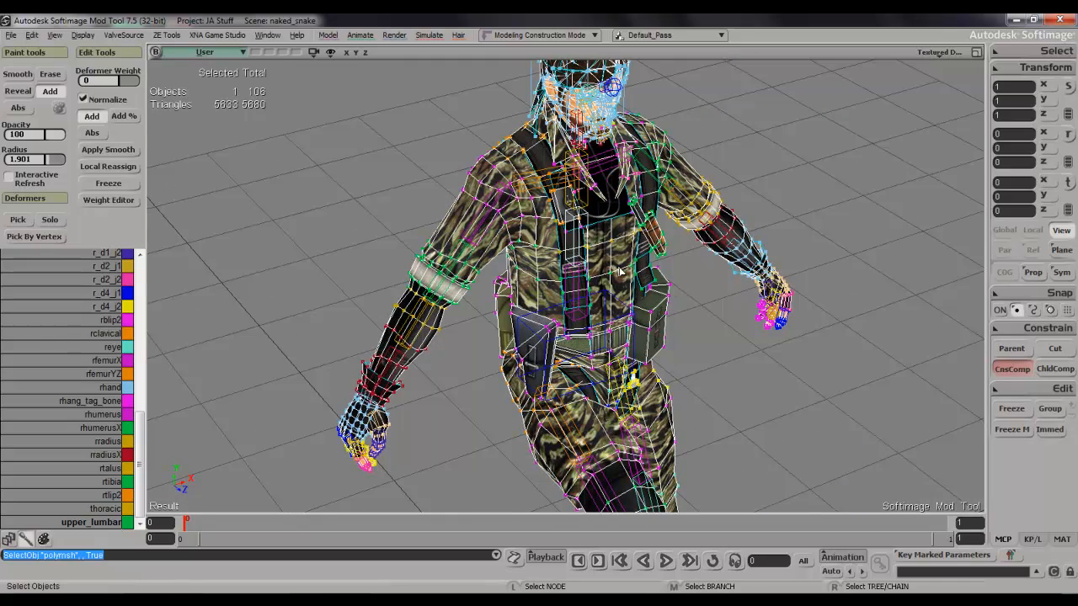
{"action": "key", "text": "period"}
Examine the whole figure in its rest pose and the front of the hips up close.
{"action": "key", "text": "s"}
{"action": "right_click_drag", "start_coordinate": [620, 271], "coordinate": [539, 308]}
{"action": "left_click_drag", "start_coordinate": [657, 346], "coordinate": [532, 270]}
{"action": "left_click_drag", "start_coordinate": [543, 362], "coordinate": [497, 258]}
{"action": "right_click_drag", "start_coordinate": [515, 310], "coordinate": [608, 300]}
{"action": "left_click_drag", "start_coordinate": [534, 329], "coordinate": [665, 335]}
{"action": "right_click_drag", "start_coordinate": [520, 343], "coordinate": [542, 318]}
{"action": "key", "text": "f"}
{"action": "key", "text": "s"}
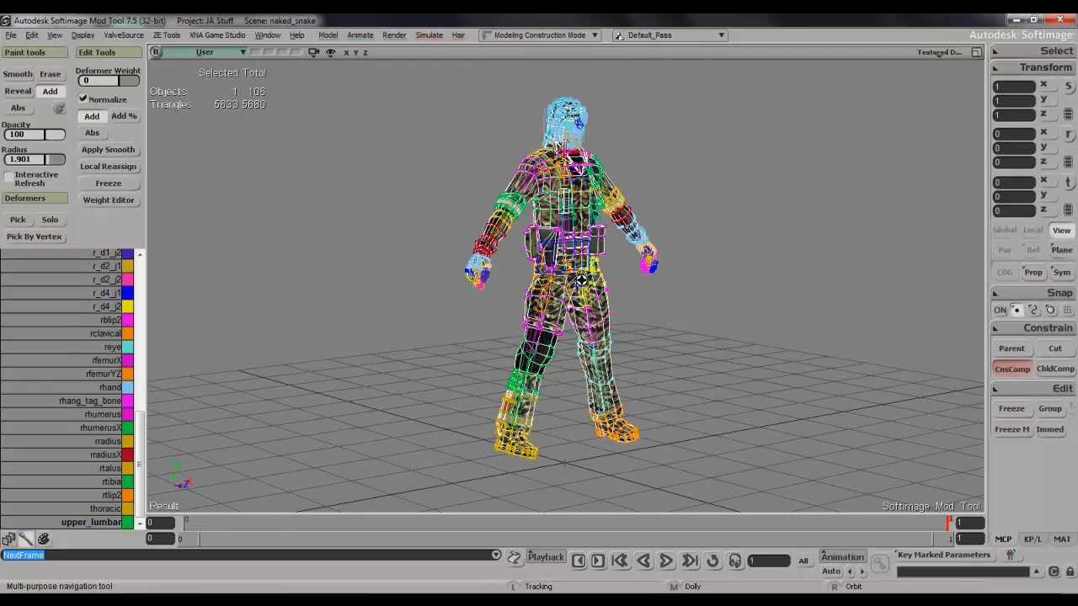
{"action": "left_click_drag", "start_coordinate": [544, 320], "coordinate": [545, 371]}
{"action": "right_click_drag", "start_coordinate": [546, 370], "coordinate": [576, 367]}
{"action": "scroll", "coordinate": [630, 328], "scroll_direction": "up", "scroll_amount": 4}
{"action": "key", "text": "s"}
{"action": "left_click_drag", "start_coordinate": [623, 334], "coordinate": [598, 274]}
{"action": "scroll", "coordinate": [597, 274], "scroll_direction": "up", "scroll_amount": 2}
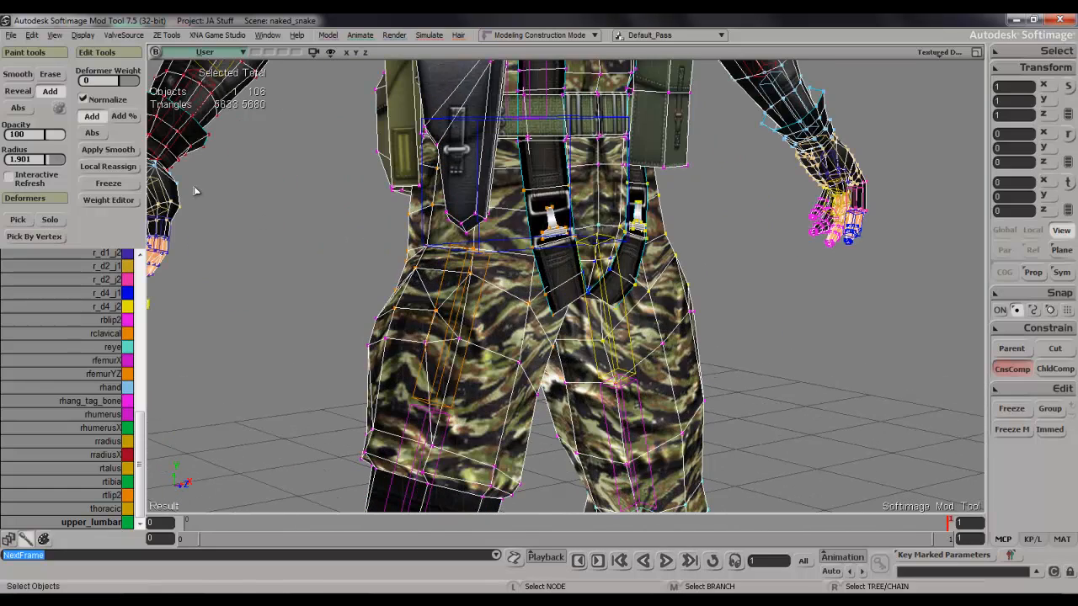
Set the weight paint brush opacity to 6.897.
{"action": "left_click", "coordinate": [48, 136]}
{"action": "key", "text": "s"}
{"action": "right_click_drag", "start_coordinate": [570, 296], "coordinate": [553, 302]}
{"action": "key", "text": "s"}
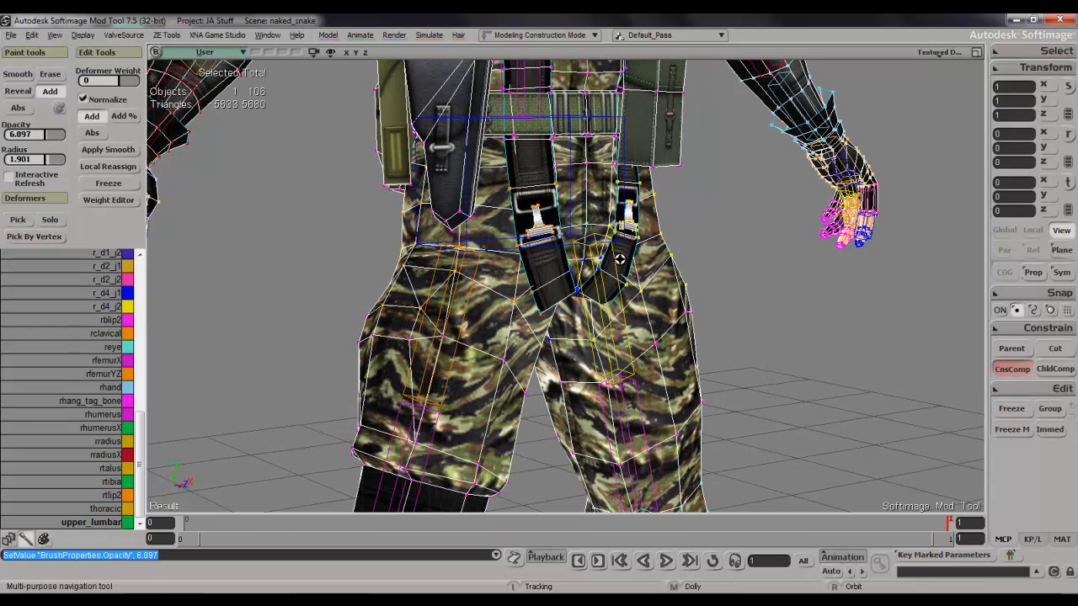
Examine the chest, collar, straps and knife from the front and the side.
{"action": "key", "text": "s"}
{"action": "left_click_drag", "start_coordinate": [707, 247], "coordinate": [703, 392]}
{"action": "scroll", "coordinate": [697, 388], "scroll_direction": "down", "scroll_amount": 3}
{"action": "left_click_drag", "start_coordinate": [684, 326], "coordinate": [673, 379]}
{"action": "scroll", "coordinate": [640, 278], "scroll_direction": "up", "scroll_amount": 5}
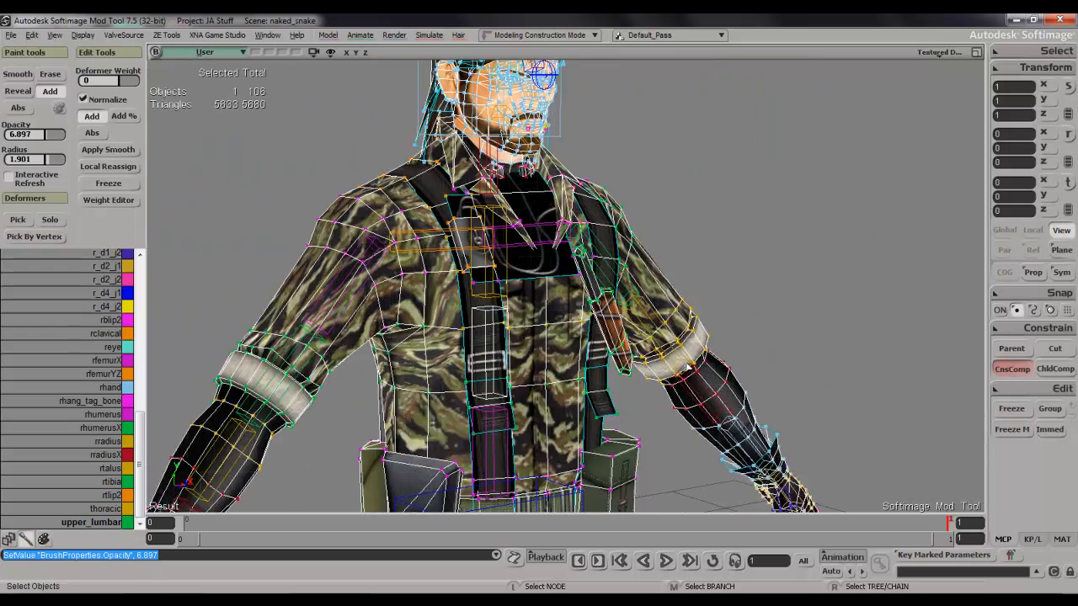
{"action": "key", "text": "s"}
{"action": "key", "text": "s"}
{"action": "right_click_drag", "start_coordinate": [493, 254], "coordinate": [385, 246]}
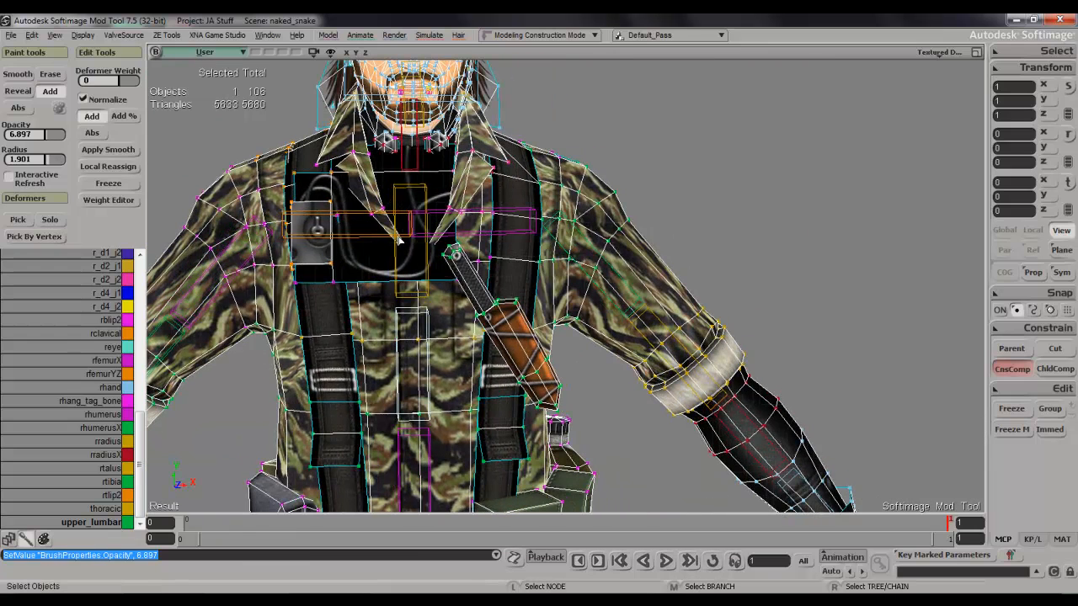
{"action": "key", "text": "s"}
{"action": "left_click_drag", "start_coordinate": [414, 161], "coordinate": [435, 316]}
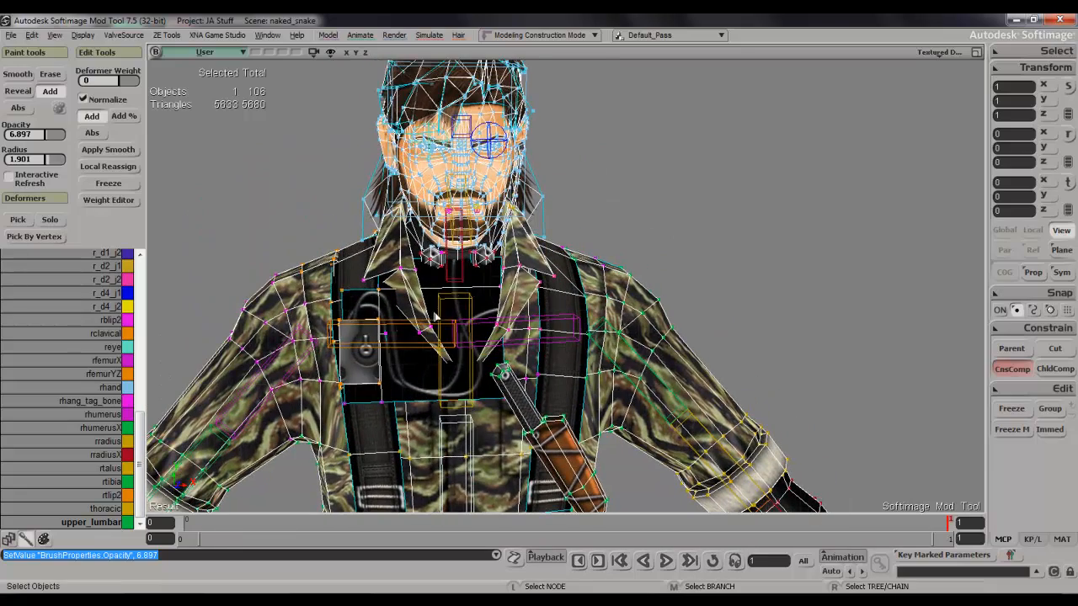
{"action": "key", "text": "s"}
{"action": "right_click_drag", "start_coordinate": [503, 244], "coordinate": [438, 305]}
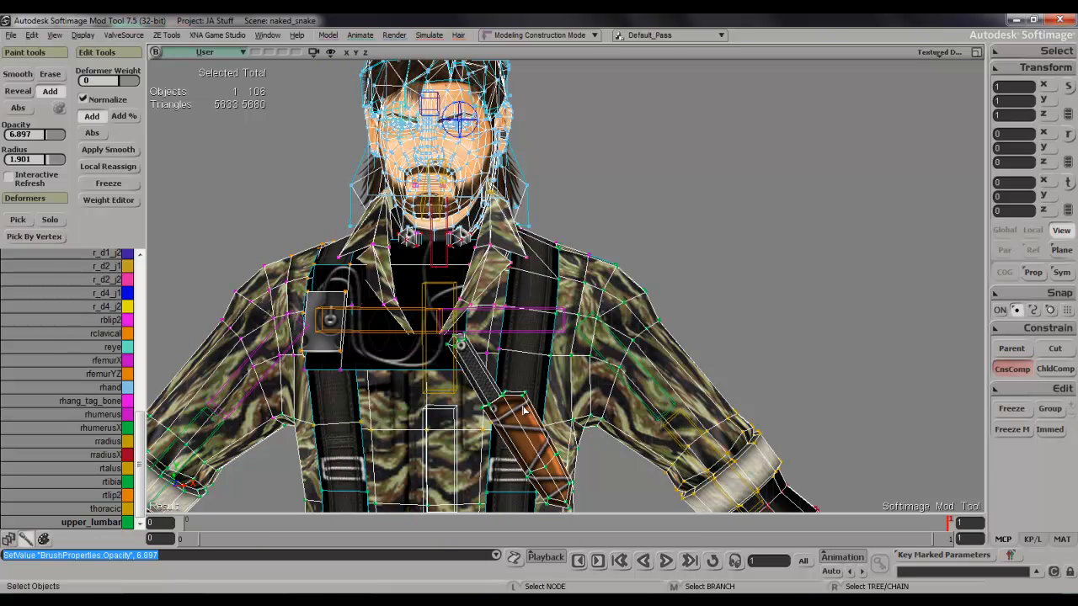
{"action": "key", "text": "s"}
{"action": "right_click_drag", "start_coordinate": [514, 354], "coordinate": [495, 299]}
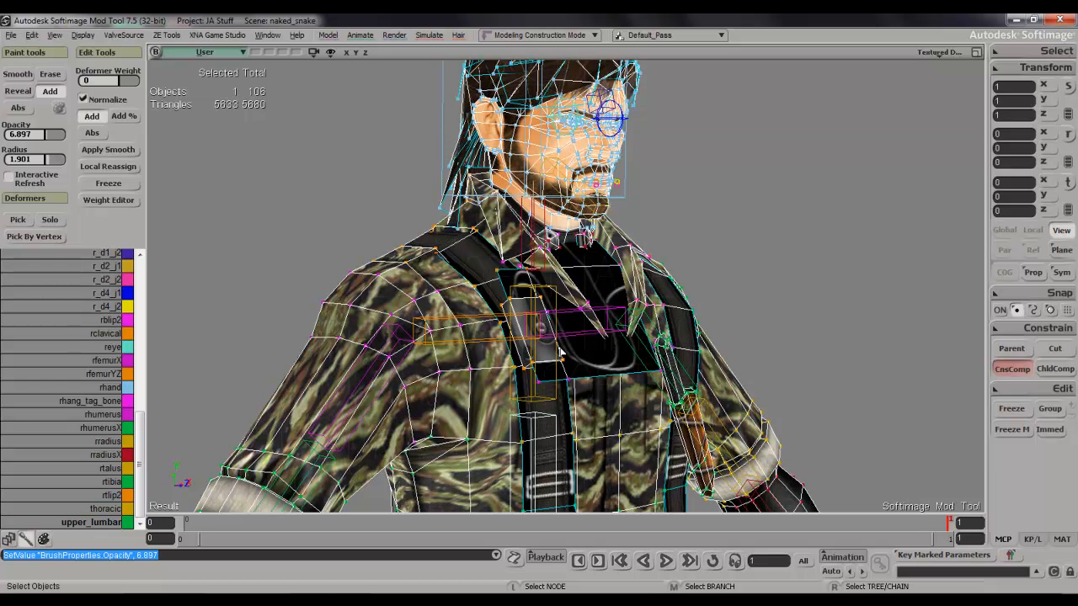
{"action": "key", "text": "s"}
{"action": "right_click_drag", "start_coordinate": [579, 328], "coordinate": [447, 376]}
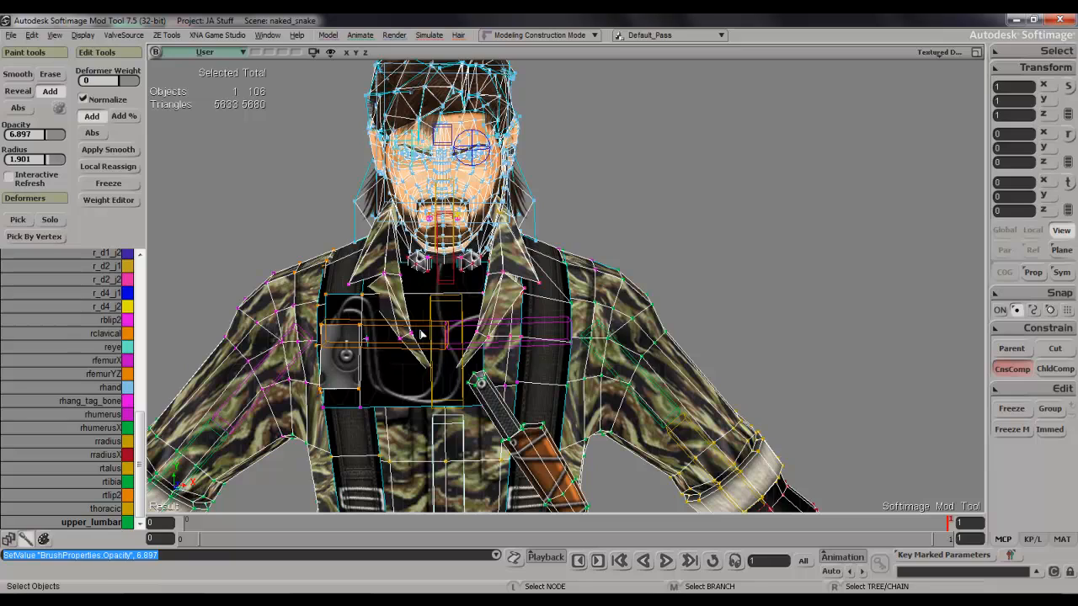
Examine the head and face mesh from the front and the side.
{"action": "key", "text": "s"}
{"action": "right_click_drag", "start_coordinate": [481, 271], "coordinate": [404, 312]}
{"action": "left_click_drag", "start_coordinate": [472, 261], "coordinate": [501, 322]}
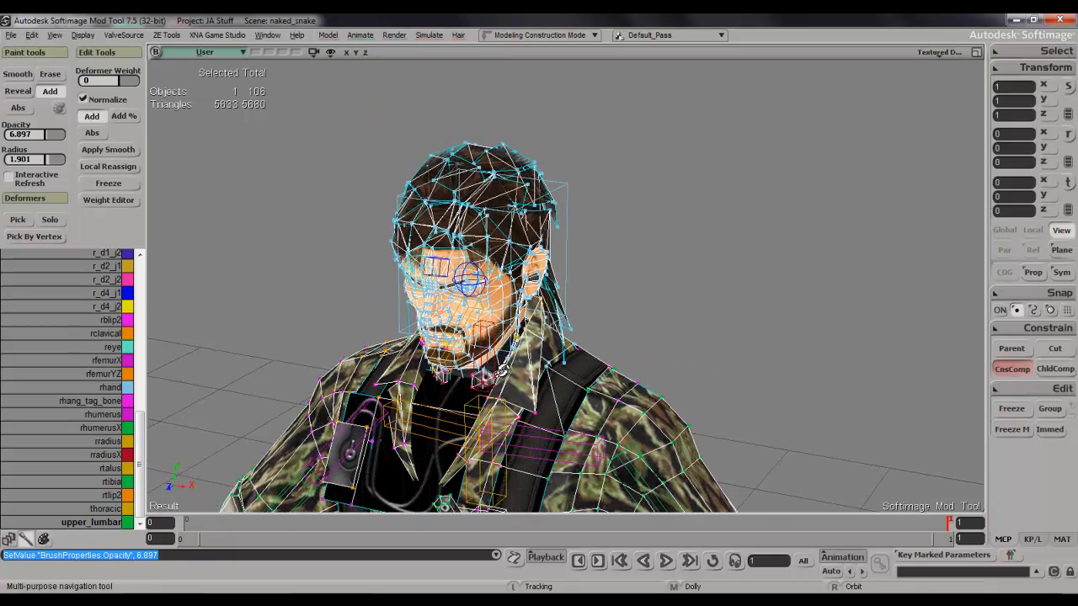
{"action": "right_click_drag", "start_coordinate": [505, 320], "coordinate": [473, 309]}
{"action": "scroll", "coordinate": [461, 336], "scroll_direction": "up", "scroll_amount": 2}
{"action": "key", "text": "s"}
{"action": "left_click_drag", "start_coordinate": [461, 336], "coordinate": [510, 373]}
{"action": "scroll", "coordinate": [457, 315], "scroll_direction": "up", "scroll_amount": 4}
{"action": "key", "text": "s"}
{"action": "scroll", "coordinate": [510, 373], "scroll_direction": "down", "scroll_amount": 1}
{"action": "right_click_drag", "start_coordinate": [509, 373], "coordinate": [472, 371]}
{"action": "key", "text": "s"}
{"action": "right_click_drag", "start_coordinate": [440, 255], "coordinate": [469, 257]}
Select the jaw bone under the chin and make jaw the active deformer for weight painting.
{"action": "key", "text": "space"}
{"action": "key", "text": "s"}
{"action": "left_click", "coordinate": [390, 402]}
{"action": "key", "text": "s"}
{"action": "right_click_drag", "start_coordinate": [397, 421], "coordinate": [378, 423]}
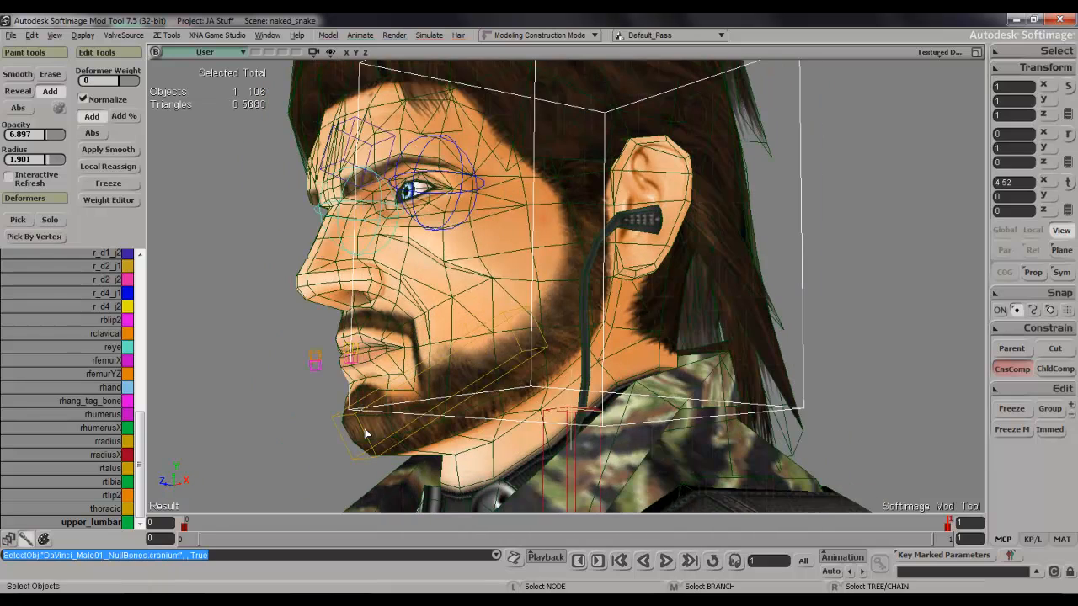
{"action": "left_click", "coordinate": [367, 433]}
{"action": "key", "text": "s"}
{"action": "left_click_drag", "start_coordinate": [380, 433], "coordinate": [399, 339]}
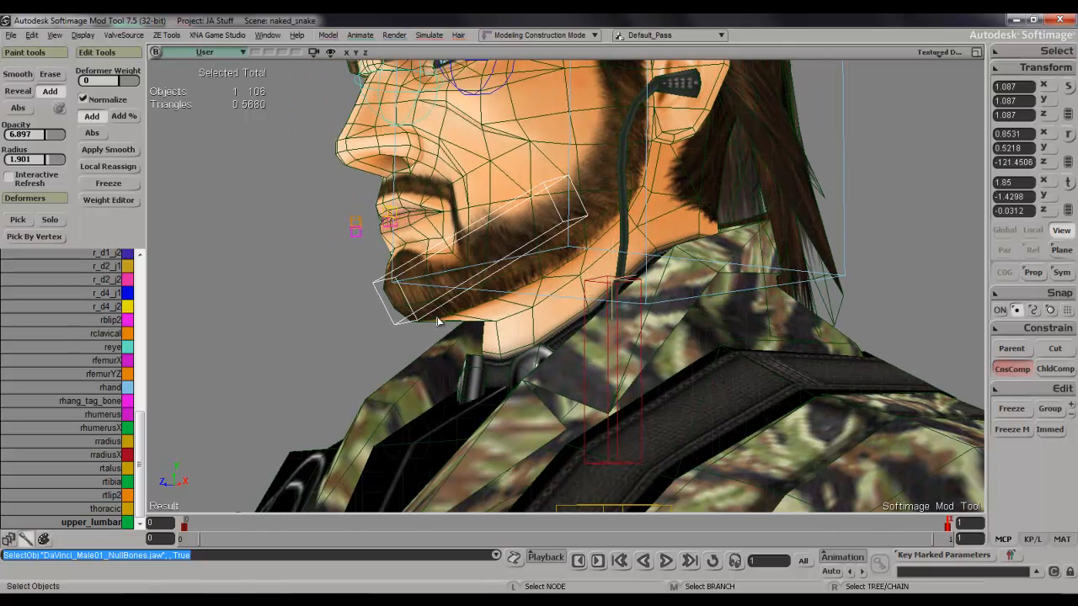
{"action": "left_click_drag", "start_coordinate": [141, 455], "coordinate": [154, 298]}
{"action": "left_click", "coordinate": [109, 310]}
{"action": "key", "text": "s"}
{"action": "mouse_move", "coordinate": [530, 255]}
{"action": "right_mouse_down"}
{"action": "mouse_move", "coordinate": [579, 264]}
{"action": "mouse_move", "coordinate": [553, 267]}
{"action": "right_mouse_up"}
Select the character mesh and paint low-opacity jaw weights around the chin with a 0.988 radius brush.
{"action": "key", "text": "w"}
{"action": "key", "text": "space"}
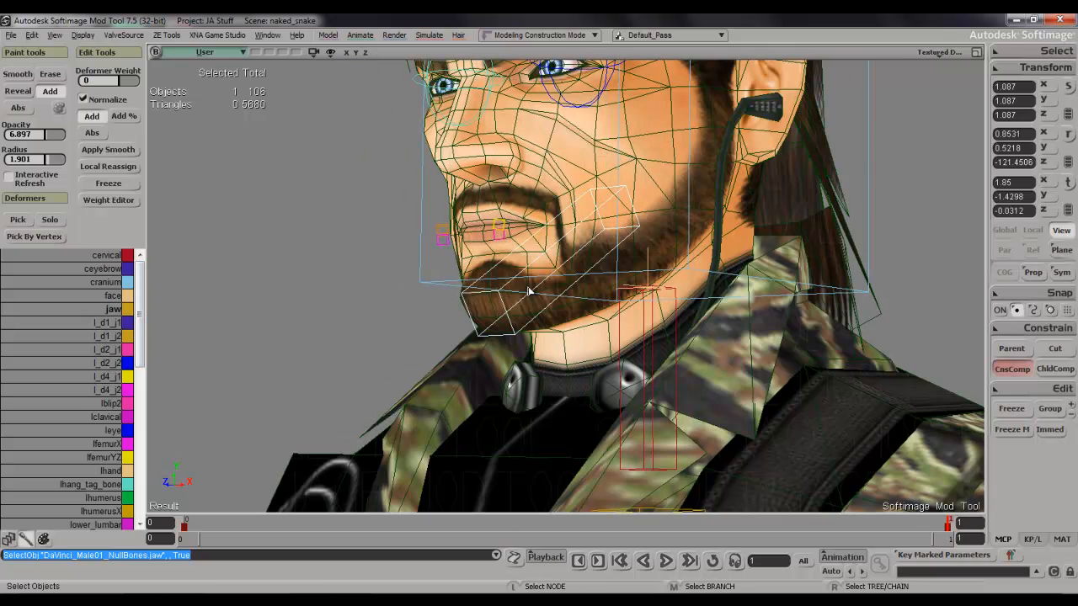
{"action": "left_click", "coordinate": [528, 290]}
{"action": "key", "text": "w"}
{"action": "middle_click_drag", "start_coordinate": [517, 298], "coordinate": [507, 319]}
{"action": "key", "text": "s"}
{"action": "right_click_drag", "start_coordinate": [523, 301], "coordinate": [566, 268]}
{"action": "mouse_move", "coordinate": [570, 265]}
{"action": "left_mouse_down"}
{"action": "mouse_move", "coordinate": [606, 261]}
{"action": "mouse_move", "coordinate": [543, 272]}
{"action": "left_mouse_up"}
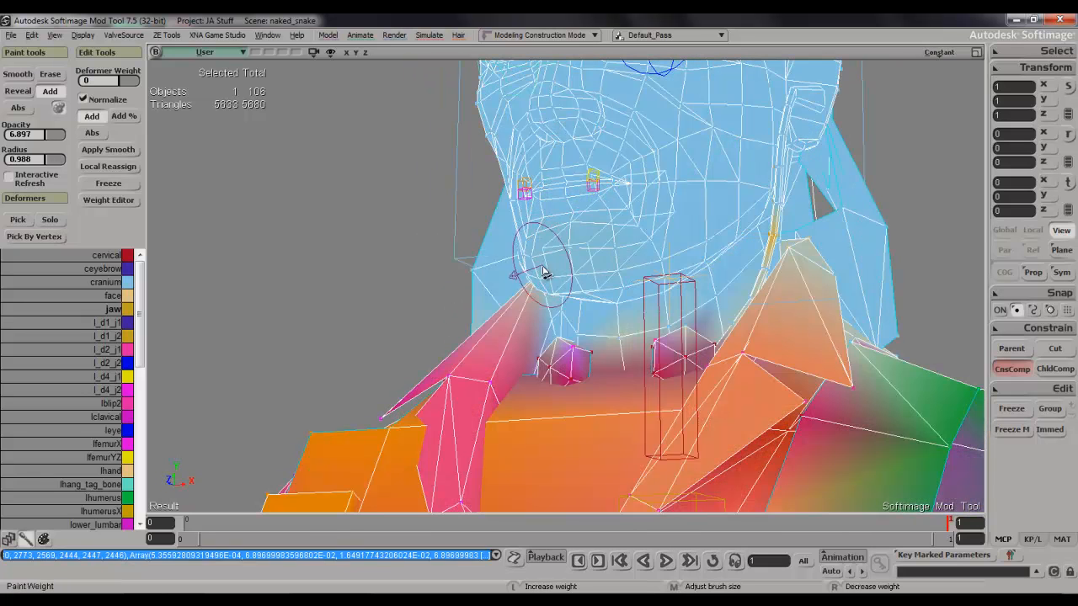
{"action": "key", "text": "s"}
{"action": "right_click_drag", "start_coordinate": [543, 271], "coordinate": [495, 324]}
{"action": "left_click_drag", "start_coordinate": [492, 319], "coordinate": [450, 320]}
{"action": "key", "text": "space"}
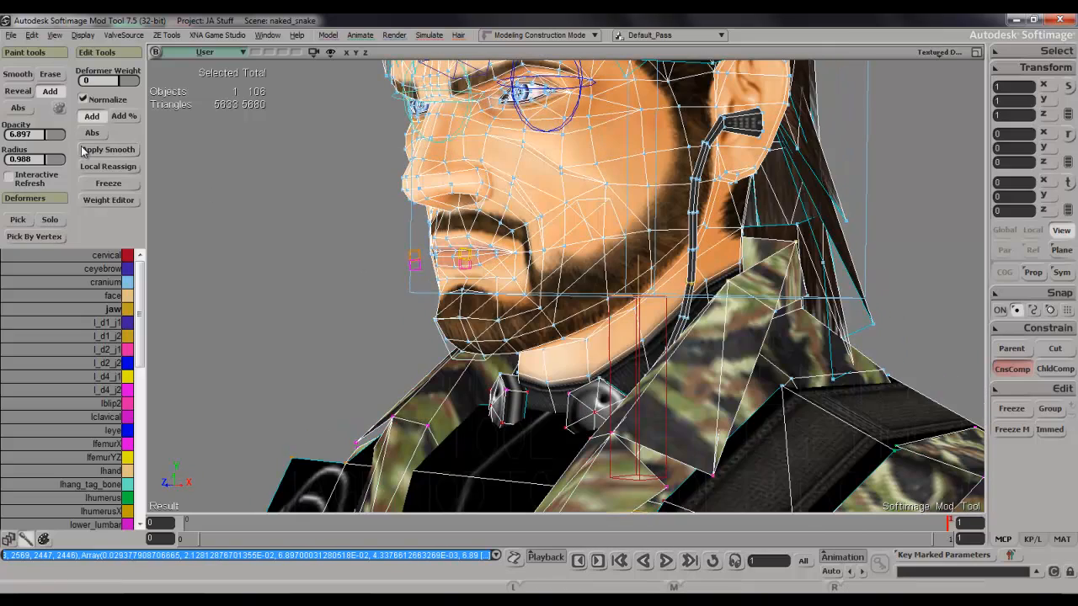
Set the weight brush opacity to 100 and paint jaw weights onto the front of the chin.
{"action": "left_click_drag", "start_coordinate": [57, 138], "coordinate": [95, 147]}
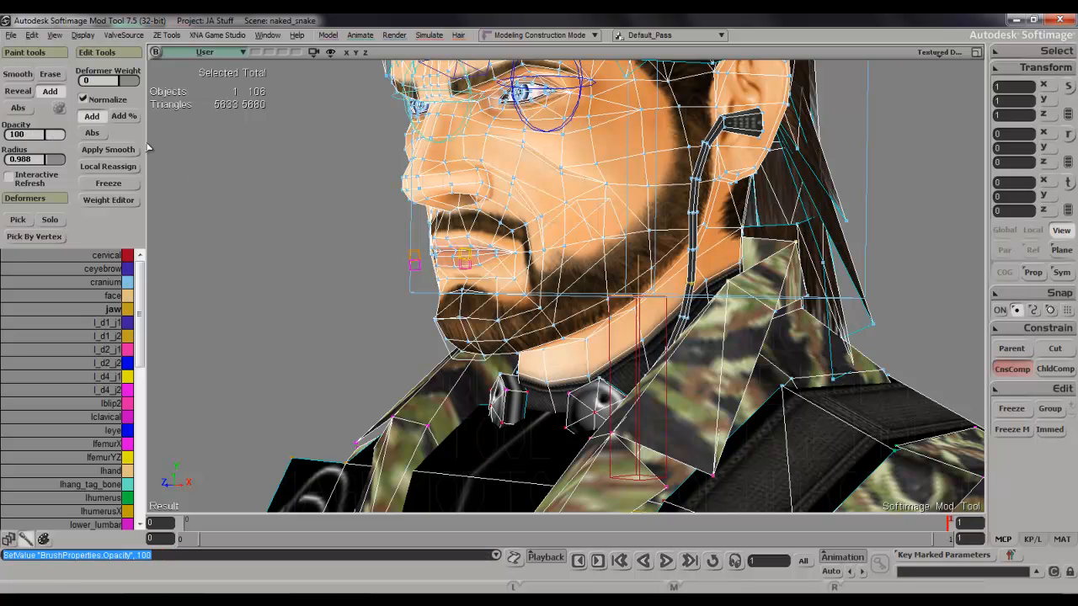
{"action": "key", "text": "w"}
{"action": "left_click_drag", "start_coordinate": [446, 316], "coordinate": [478, 352]}
{"action": "key", "text": "s"}
{"action": "right_click_drag", "start_coordinate": [480, 351], "coordinate": [551, 303]}
{"action": "left_click_drag", "start_coordinate": [756, 280], "coordinate": [761, 292]}
{"action": "key", "text": "s"}
Paint full-opacity jaw weights from the chin back along both sides of the bearded jawline.
{"action": "mouse_move", "coordinate": [788, 263]}
{"action": "right_mouse_down"}
{"action": "mouse_move", "coordinate": [765, 242]}
{"action": "mouse_move", "coordinate": [738, 246]}
{"action": "mouse_move", "coordinate": [755, 234]}
{"action": "right_mouse_up"}
{"action": "key", "text": "w"}
{"action": "key", "text": "s"}
{"action": "key", "text": "w"}
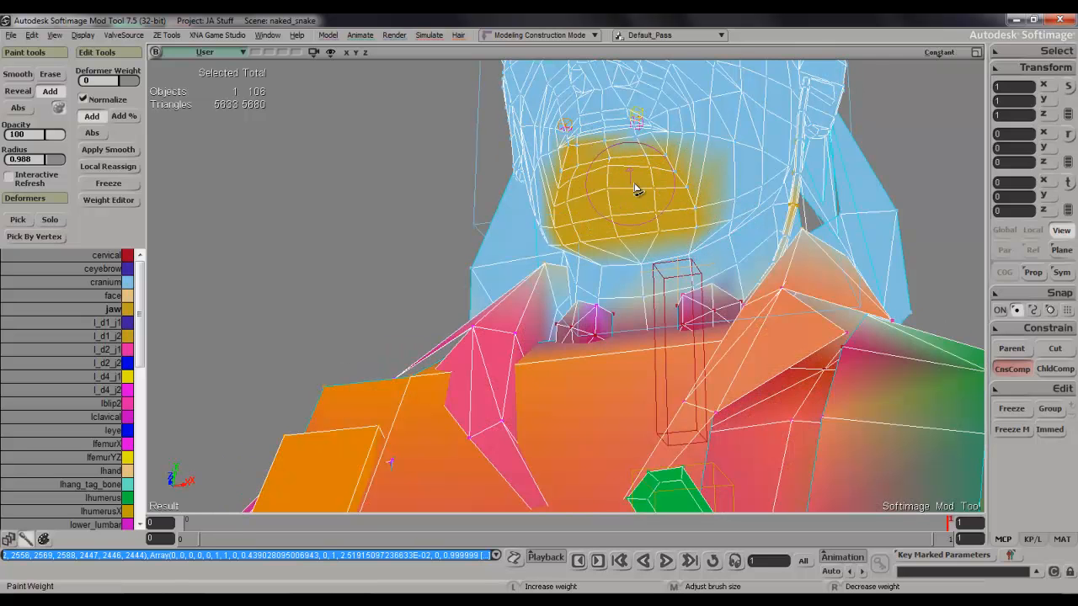
{"action": "mouse_move", "coordinate": [644, 177]}
{"action": "left_mouse_down"}
{"action": "mouse_move", "coordinate": [690, 180]}
{"action": "mouse_move", "coordinate": [736, 210]}
{"action": "mouse_move", "coordinate": [758, 205]}
{"action": "left_mouse_up"}
{"action": "key", "text": "s"}
{"action": "right_click_drag", "start_coordinate": [706, 201], "coordinate": [807, 278]}
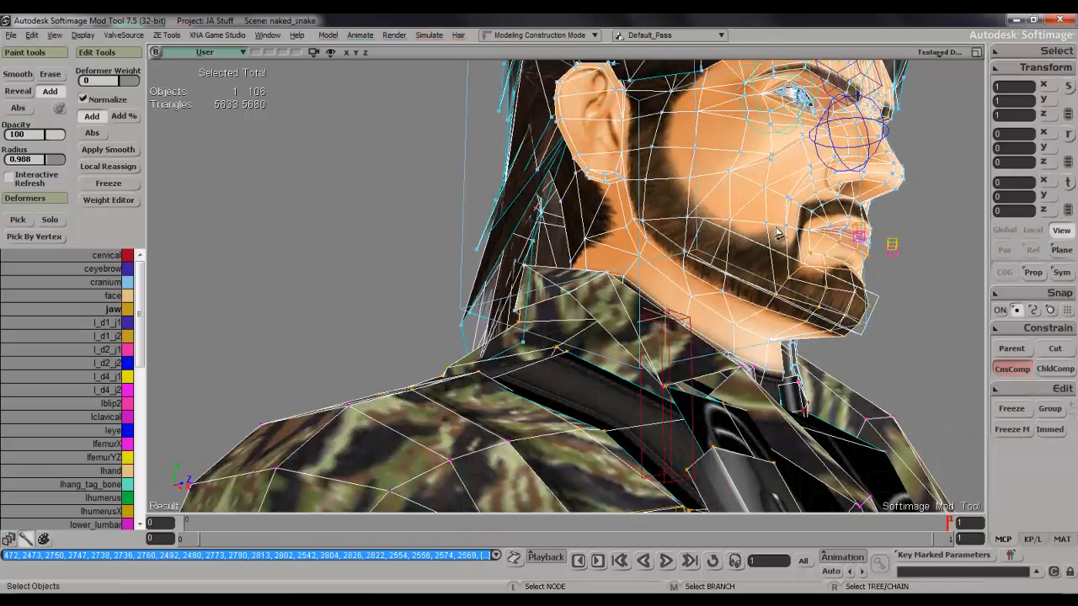
{"action": "key", "text": "w"}
{"action": "mouse_move", "coordinate": [789, 296]}
{"action": "left_mouse_down"}
{"action": "mouse_move", "coordinate": [725, 275]}
{"action": "mouse_move", "coordinate": [799, 287]}
{"action": "left_mouse_up"}
{"action": "key", "text": "s"}
{"action": "mouse_move", "coordinate": [799, 288]}
{"action": "right_mouse_down"}
{"action": "mouse_move", "coordinate": [727, 270]}
{"action": "mouse_move", "coordinate": [623, 290]}
{"action": "right_mouse_up"}
{"action": "key", "text": "space"}
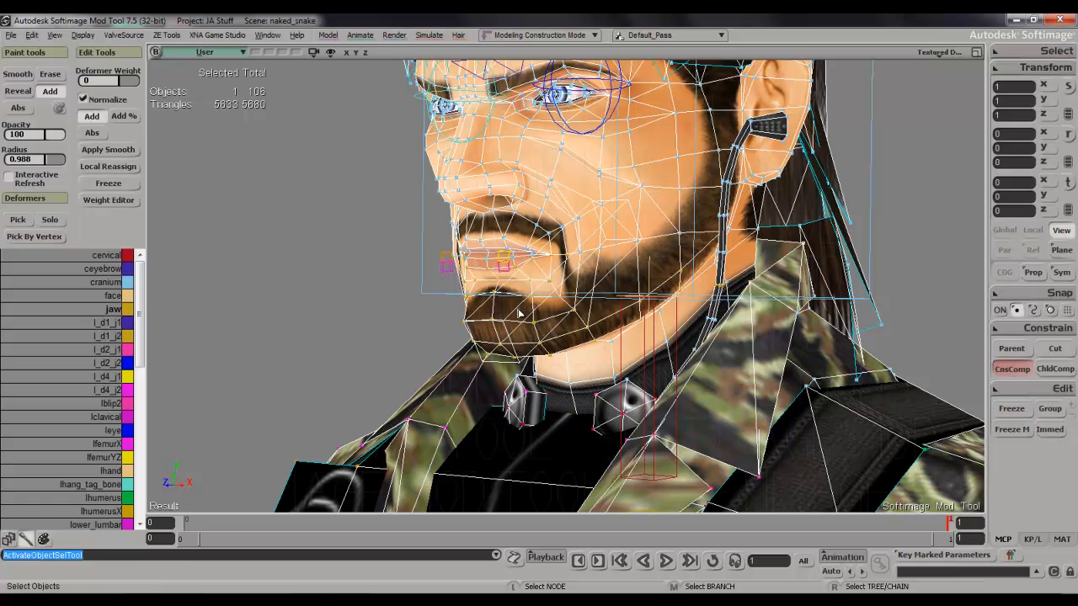
Select the jaw bone and rotate it open by about 13 degrees to test the mouth deformation.
{"action": "left_click", "coordinate": [520, 313]}
{"action": "key", "text": "c"}
{"action": "left_click_drag", "start_coordinate": [569, 209], "coordinate": [571, 227]}
{"action": "key", "text": "s"}
{"action": "right_click_drag", "start_coordinate": [571, 229], "coordinate": [637, 231]}
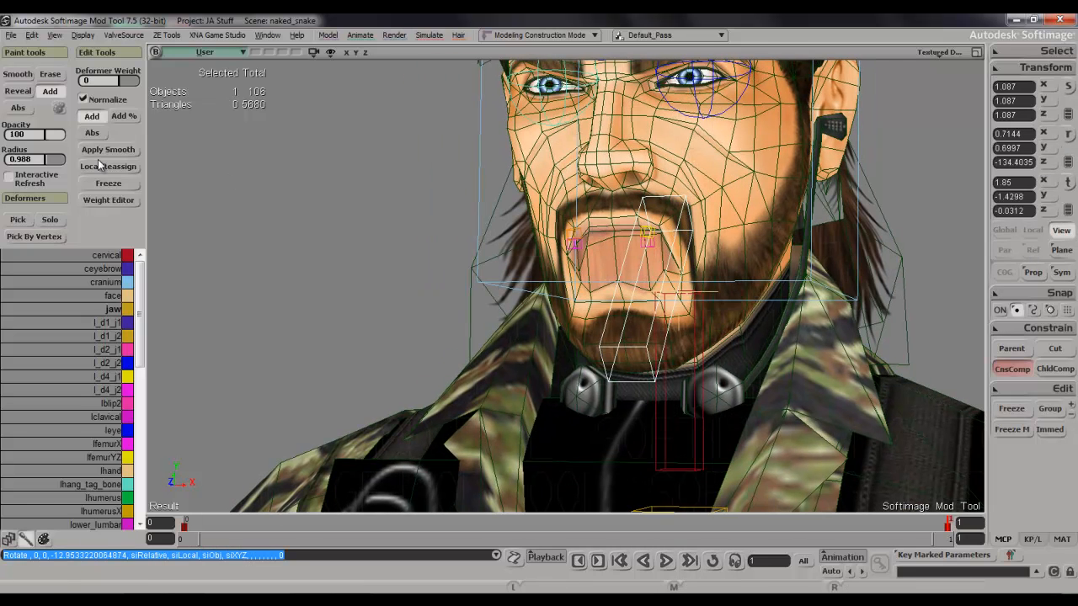
Set the weight paint brush opacity to 10.345.
{"action": "left_click", "coordinate": [48, 137]}
{"action": "key", "text": "w"}
{"action": "key", "text": "space"}
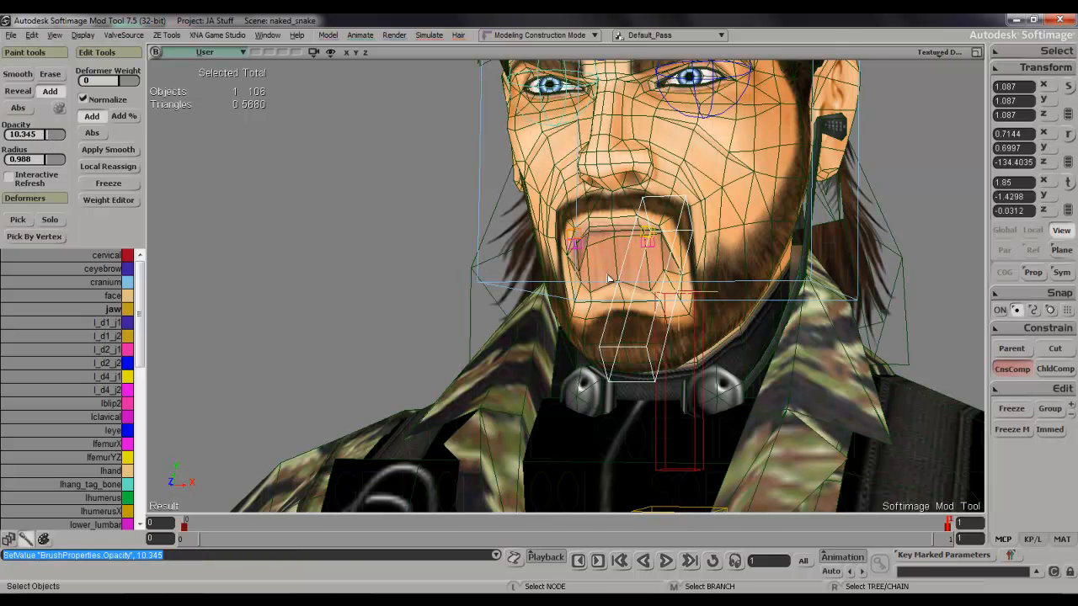
Try painting jaw weights on the mesh across the open mouth, then undo the strokes.
{"action": "left_click", "coordinate": [608, 283]}
{"action": "key", "text": "w"}
{"action": "middle_click_drag", "start_coordinate": [599, 262], "coordinate": [580, 255]}
{"action": "left_click", "coordinate": [628, 246]}
{"action": "scroll", "coordinate": [626, 278], "scroll_direction": "up", "scroll_amount": 4}
{"action": "key", "text": "s"}
{"action": "left_click_drag", "start_coordinate": [626, 282], "coordinate": [604, 291]}
{"action": "mouse_move", "coordinate": [521, 293]}
{"action": "left_mouse_down"}
{"action": "mouse_move", "coordinate": [567, 287]}
{"action": "mouse_move", "coordinate": [523, 301]}
{"action": "left_mouse_up"}
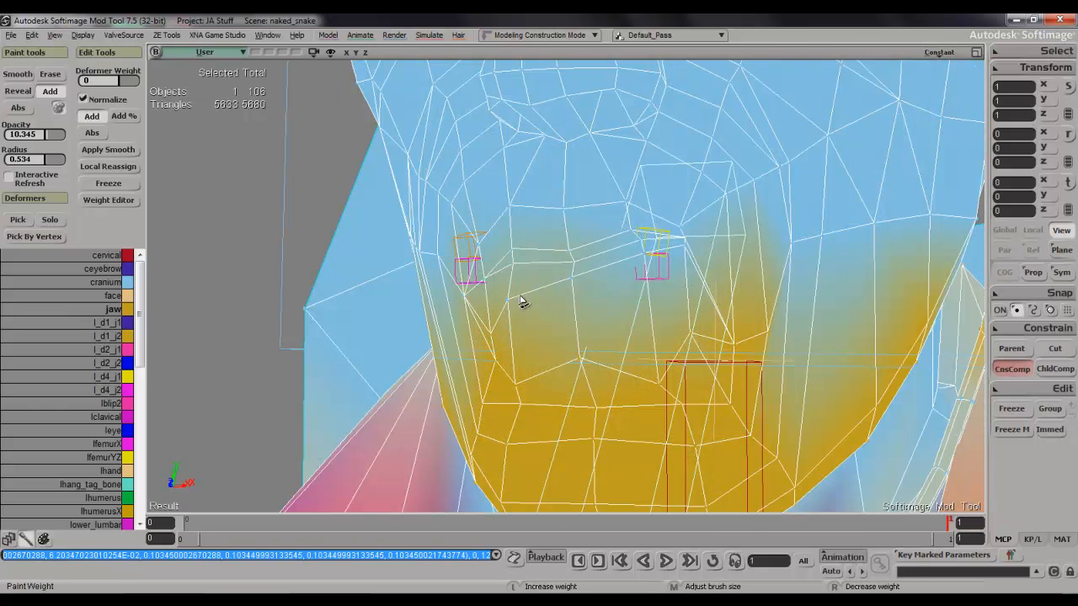
{"action": "key", "text": "space"}
{"action": "key", "text": "ctrl+z"}
{"action": "key", "text": "ctrl+z"}
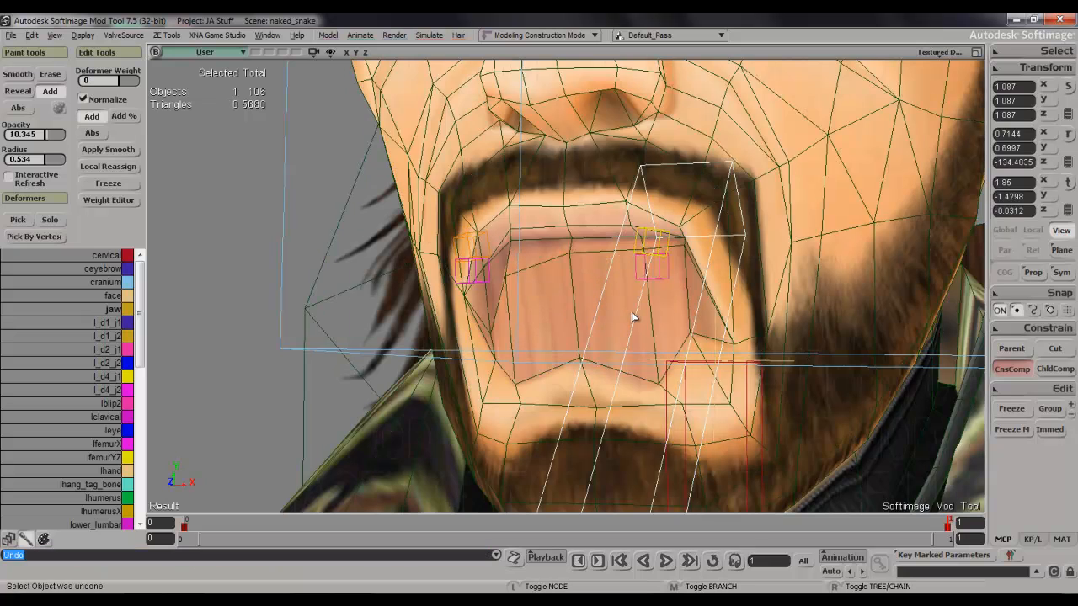
Return to frame 0 so the jaw is back in its closed pose.
{"action": "scroll", "coordinate": [594, 314], "scroll_direction": "down", "scroll_amount": 5}
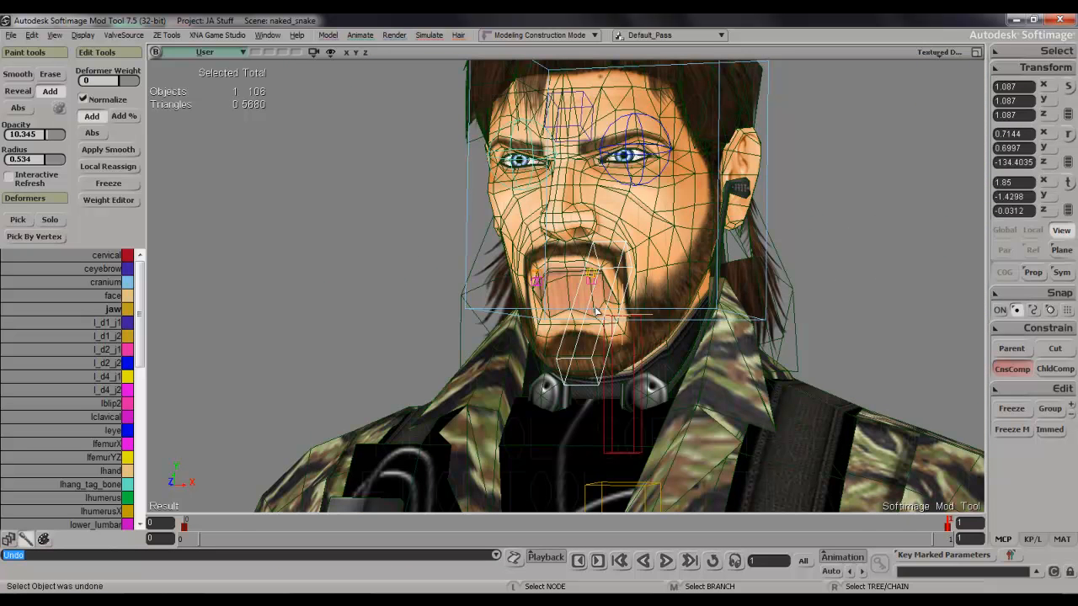
{"action": "key", "text": "comma"}
{"action": "scroll", "coordinate": [595, 312], "scroll_direction": "up", "scroll_amount": 5}
{"action": "key", "text": "space"}
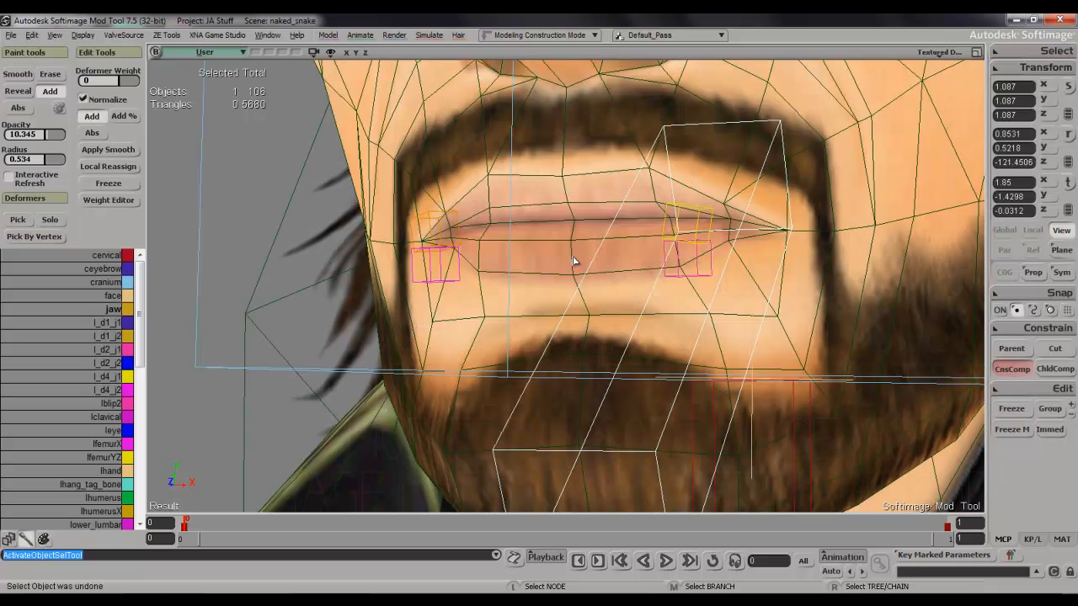
Select the six edges along the line between the lips and disconnect them to split the mouth open.
{"action": "left_click", "coordinate": [544, 251]}
{"action": "key", "text": "s"}
{"action": "right_click_drag", "start_coordinate": [544, 251], "coordinate": [561, 240]}
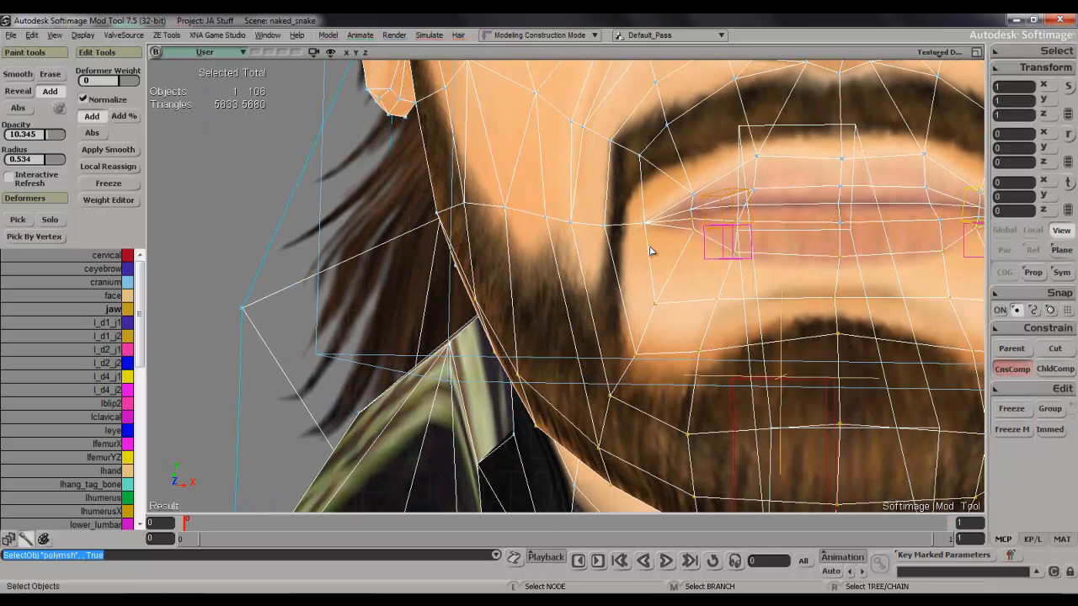
{"action": "key", "text": "e"}
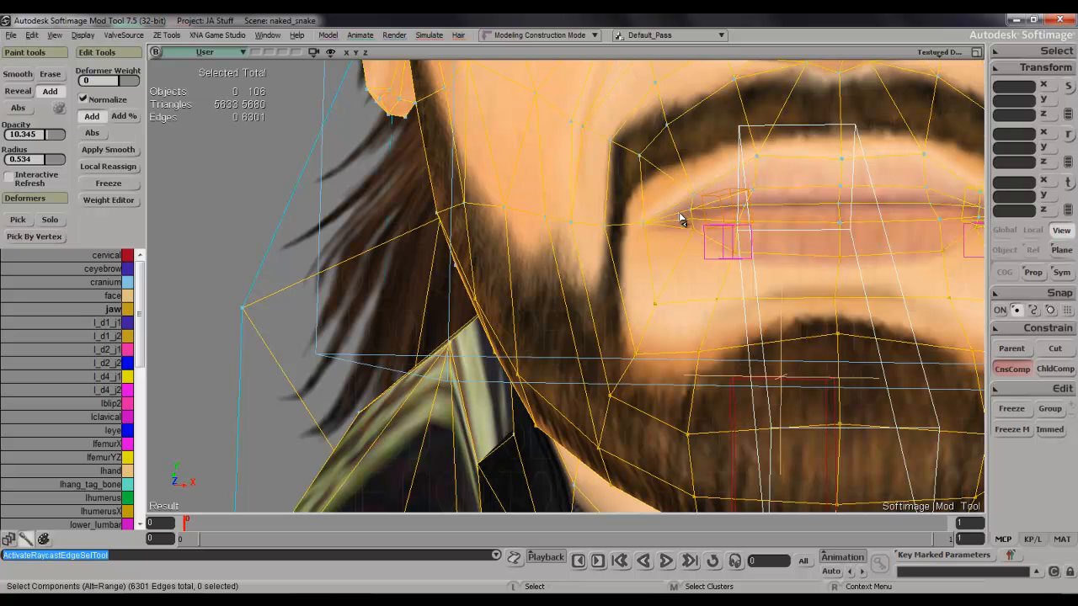
{"action": "left_click", "coordinate": [680, 219]}
{"action": "left_click", "coordinate": [722, 223], "text": "shift"}
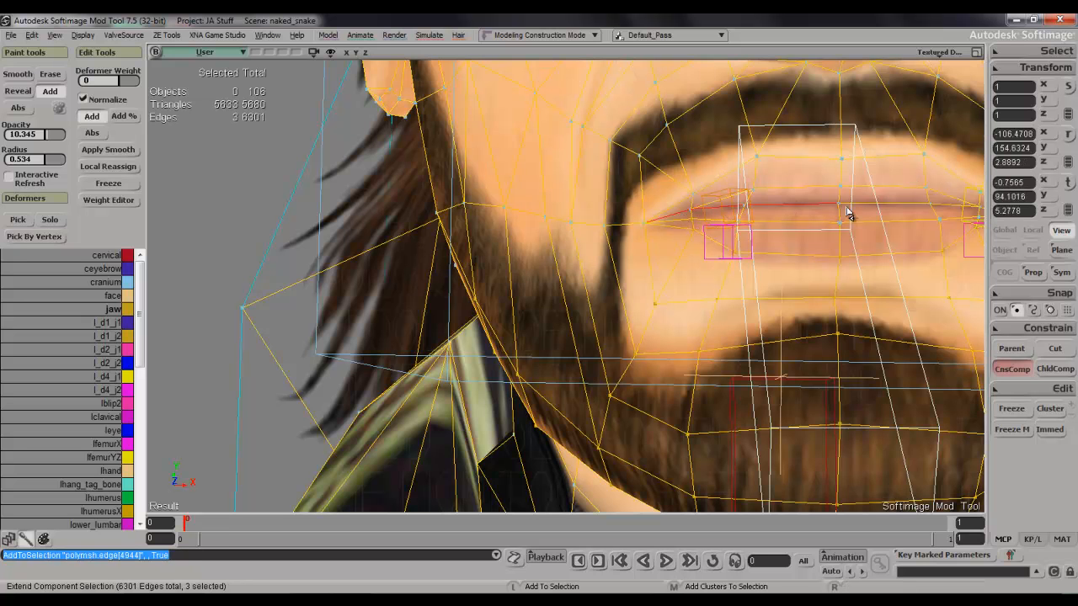
{"action": "right_click_drag", "start_coordinate": [931, 210], "coordinate": [882, 234]}
{"action": "left_click", "coordinate": [719, 261], "text": "shift"}
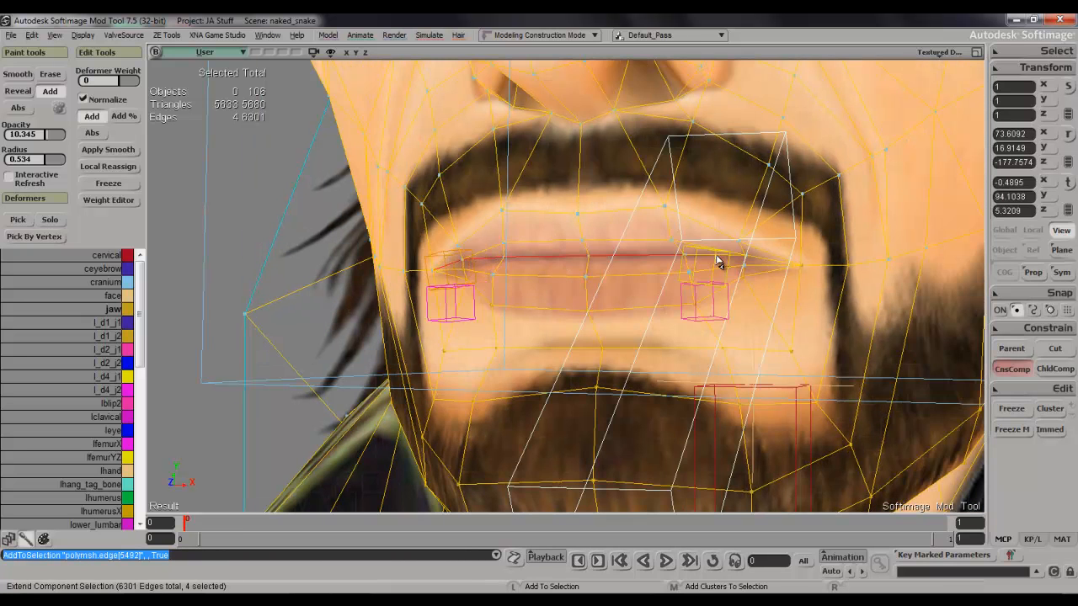
{"action": "left_click", "coordinate": [758, 264], "text": "shift"}
{"action": "right_click", "coordinate": [760, 262]}
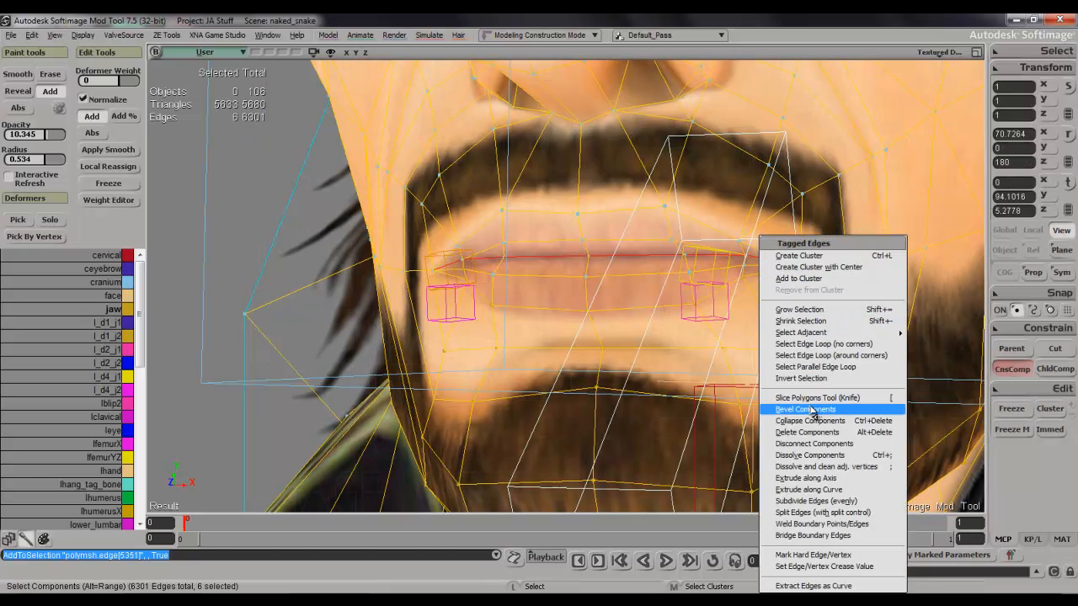
{"action": "left_click", "coordinate": [825, 447]}
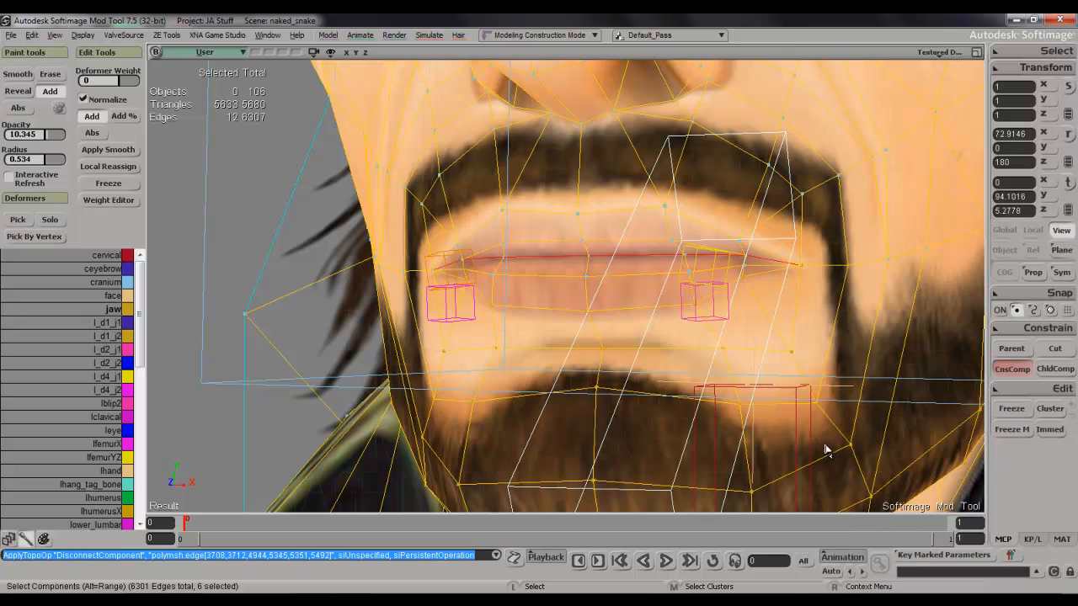
{"action": "key", "text": "space"}
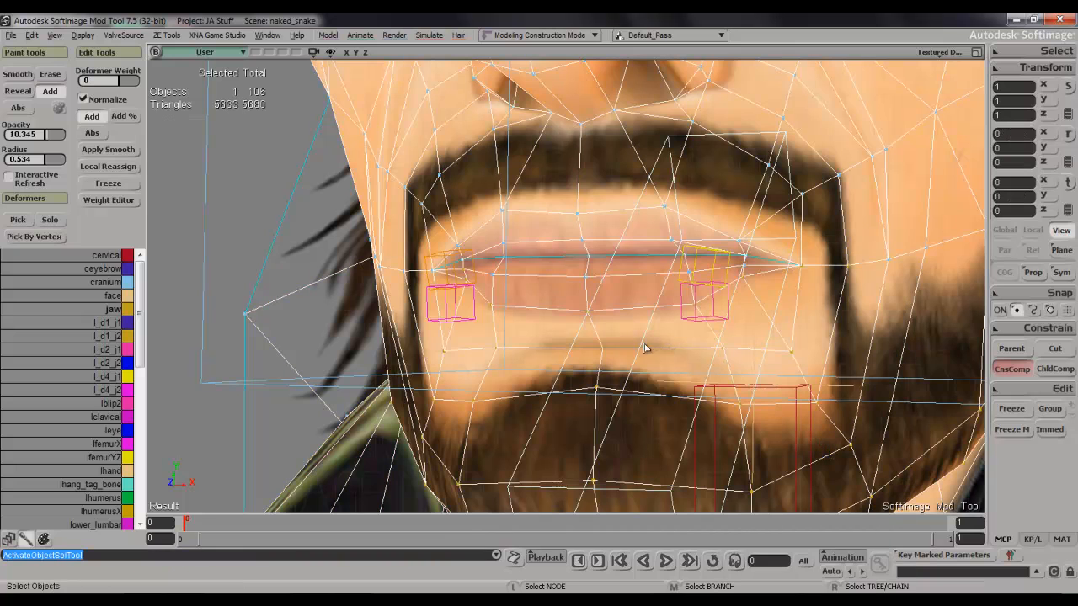
Select the jaw bone and rotate it open by about 12 degrees.
{"action": "scroll", "coordinate": [615, 348], "scroll_direction": "down", "scroll_amount": 4}
{"action": "middle_click_drag", "start_coordinate": [640, 426], "coordinate": [482, 402]}
{"action": "left_click", "coordinate": [346, 381]}
{"action": "key", "text": "c"}
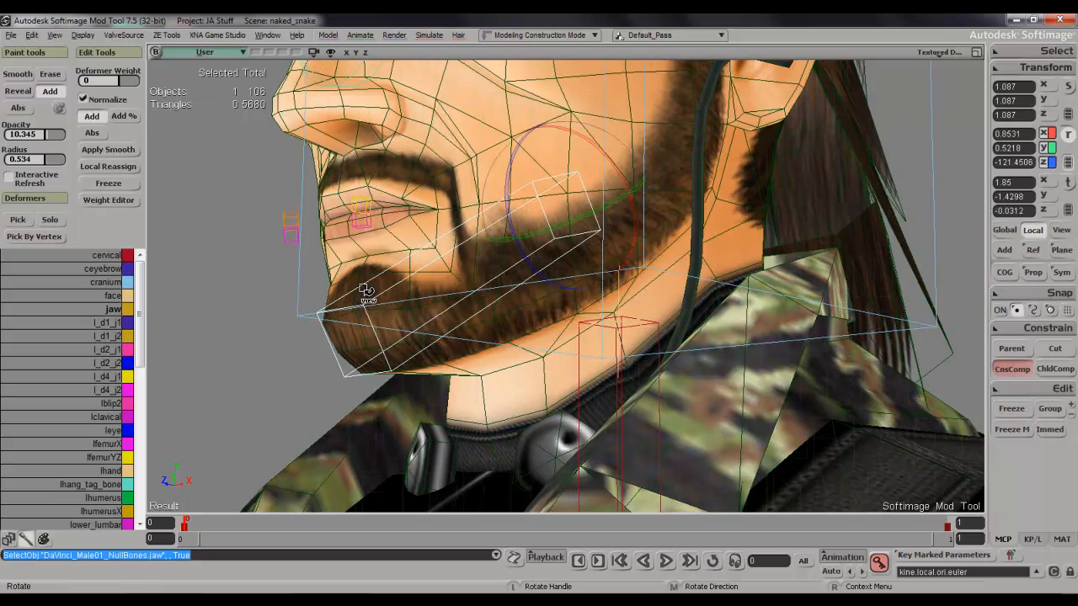
{"action": "left_click_drag", "start_coordinate": [513, 171], "coordinate": [508, 188]}
{"action": "key", "text": "s"}
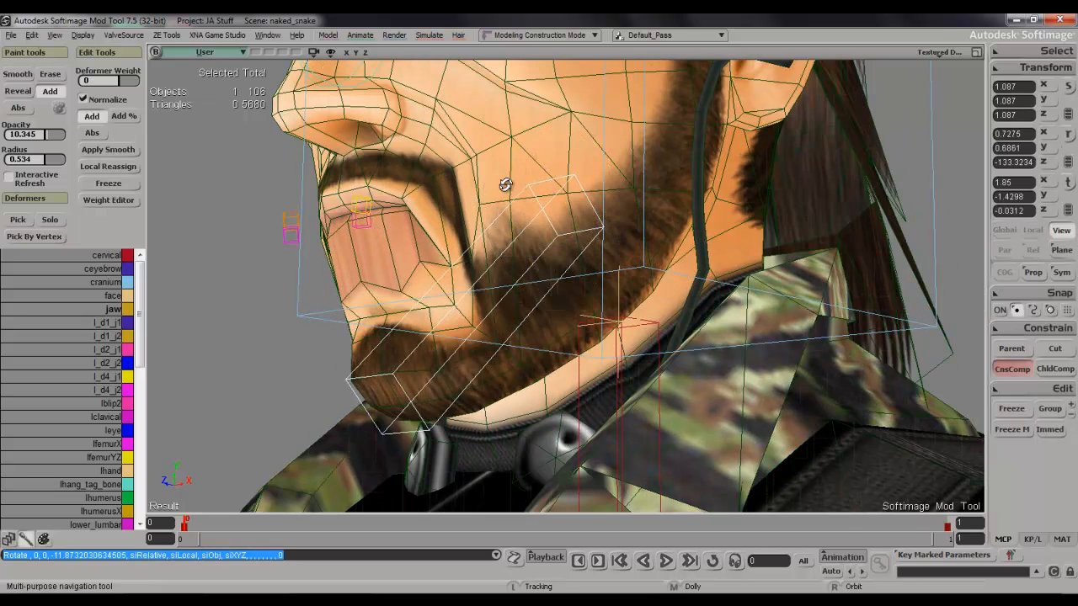
{"action": "right_click_drag", "start_coordinate": [506, 186], "coordinate": [527, 189]}
Select the mesh and paint jaw weights on the lower lip edge near the character's right mouth corner.
{"action": "key", "text": "space"}
{"action": "scroll", "coordinate": [524, 191], "scroll_direction": "up", "scroll_amount": 3}
{"action": "key", "text": "w"}
{"action": "key", "text": "space"}
{"action": "left_click", "coordinate": [449, 181]}
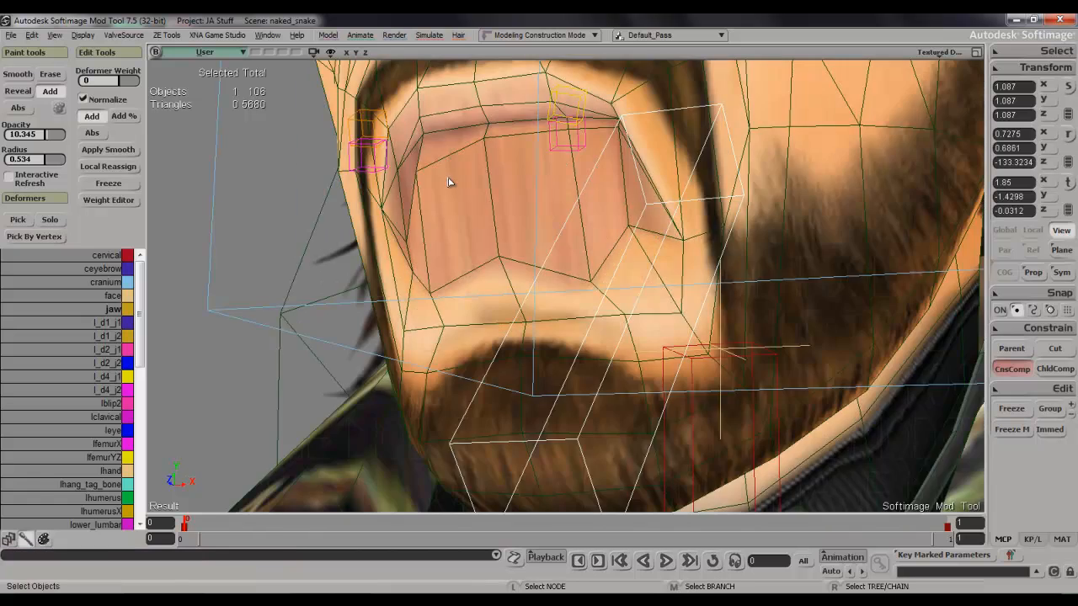
{"action": "key", "text": "w"}
{"action": "left_click", "coordinate": [478, 174]}
{"action": "middle_click_drag", "start_coordinate": [478, 187], "coordinate": [473, 190]}
{"action": "left_click", "coordinate": [460, 182]}
{"action": "mouse_move", "coordinate": [421, 194]}
{"action": "left_mouse_down"}
{"action": "mouse_move", "coordinate": [498, 174]}
{"action": "mouse_move", "coordinate": [411, 203]}
{"action": "left_mouse_up"}
{"action": "left_click", "coordinate": [447, 176]}
{"action": "left_click", "coordinate": [484, 171]}
{"action": "left_click", "coordinate": [469, 179]}
{"action": "left_click", "coordinate": [423, 183]}
{"action": "left_click", "coordinate": [410, 193]}
{"action": "left_click", "coordinate": [408, 204]}
{"action": "left_click", "coordinate": [407, 228]}
Paint more jaw weight onto the lower lip points between the character's right mouth corner and the lip's middle.
{"action": "key", "text": "s"}
{"action": "right_click_drag", "start_coordinate": [412, 240], "coordinate": [475, 233]}
{"action": "key", "text": "w"}
{"action": "left_click", "coordinate": [694, 213]}
{"action": "left_click", "coordinate": [692, 221]}
{"action": "left_click", "coordinate": [696, 234]}
{"action": "left_click", "coordinate": [691, 247]}
{"action": "left_click", "coordinate": [672, 250]}
{"action": "left_click", "coordinate": [656, 246]}
{"action": "left_click", "coordinate": [693, 248]}
Paint jaw weights on the lower lip edge from its middle towards the character's left side.
{"action": "left_click", "coordinate": [778, 226]}
{"action": "left_click", "coordinate": [777, 223]}
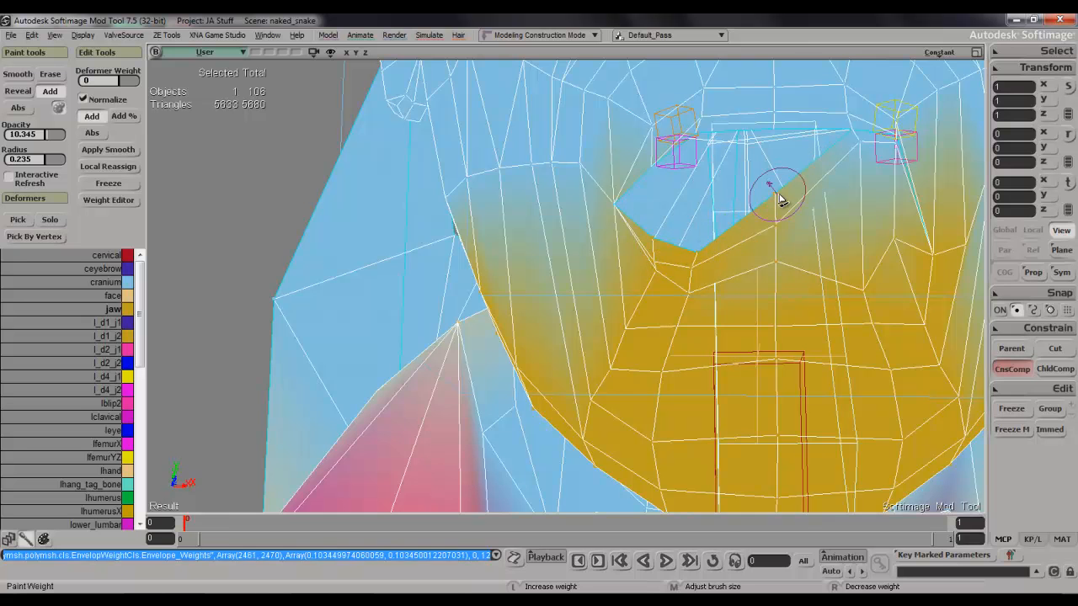
{"action": "left_click", "coordinate": [780, 201]}
{"action": "left_click", "coordinate": [798, 224]}
{"action": "left_click", "coordinate": [859, 150]}
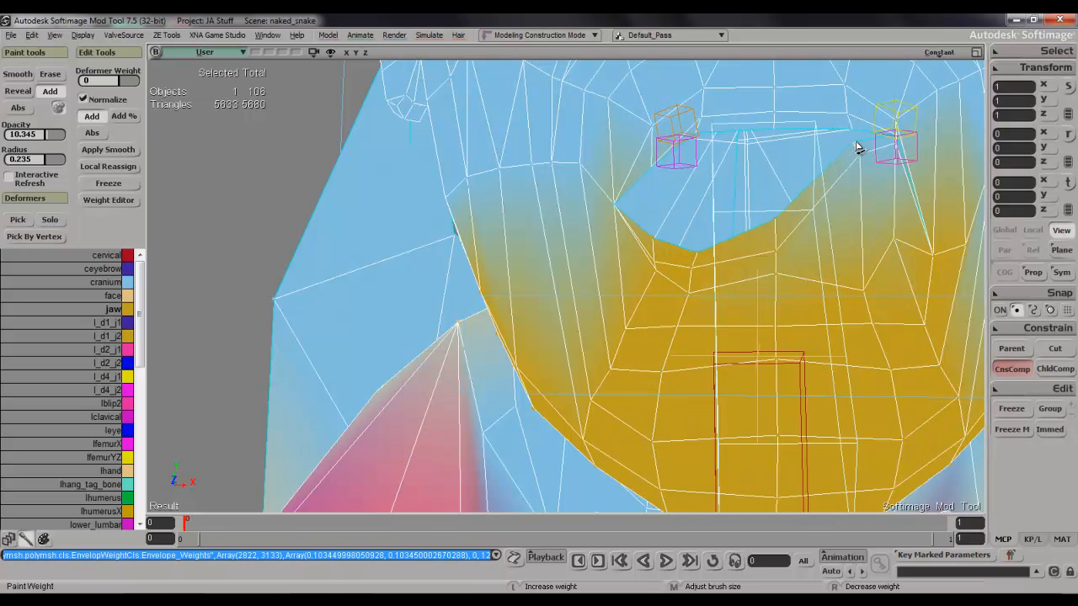
{"action": "left_click", "coordinate": [866, 171]}
{"action": "left_click", "coordinate": [866, 167]}
{"action": "left_click", "coordinate": [866, 190]}
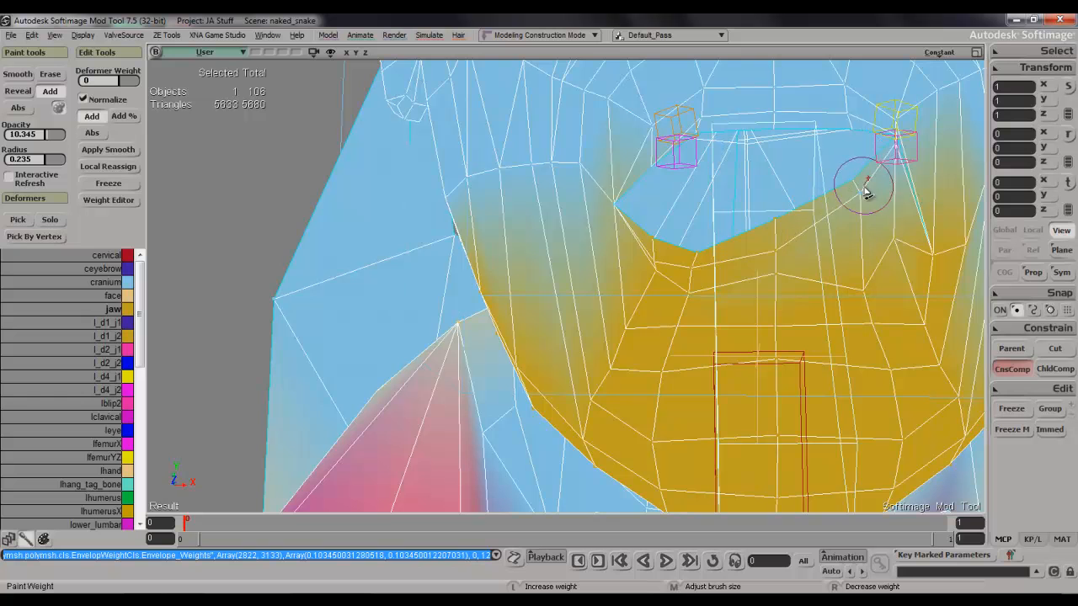
Paint jaw weights on the lower lip points beside the character's left mouth corner to pull them down.
{"action": "left_click", "coordinate": [899, 164]}
{"action": "left_click", "coordinate": [899, 173]}
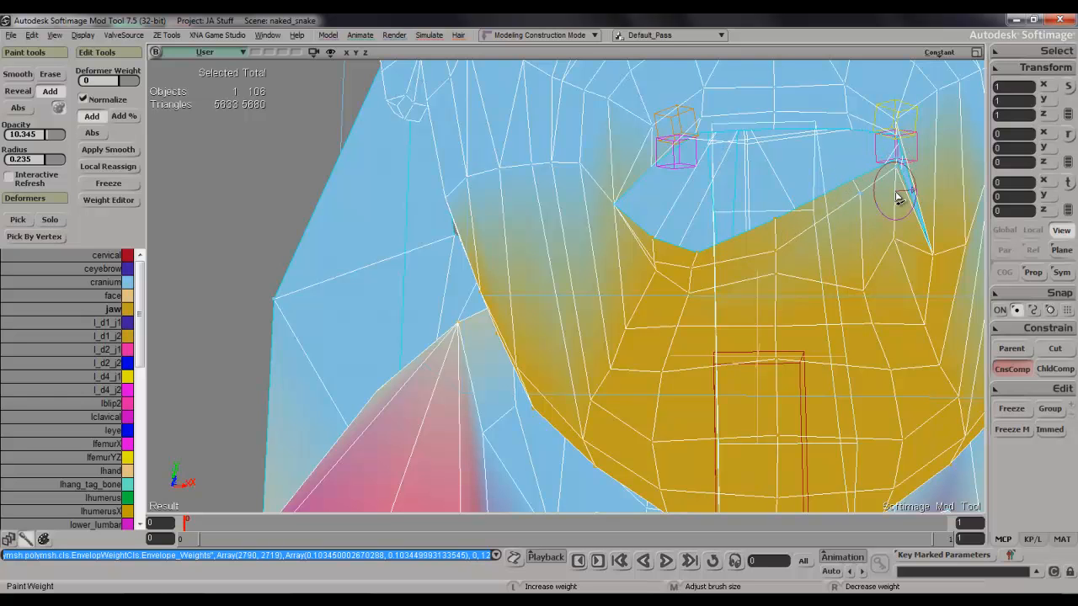
{"action": "left_click", "coordinate": [859, 204]}
{"action": "left_click", "coordinate": [898, 208]}
{"action": "left_click", "coordinate": [860, 228]}
{"action": "left_click", "coordinate": [899, 233]}
{"action": "left_click", "coordinate": [891, 255]}
{"action": "left_click", "coordinate": [895, 282]}
Even out the lower lip edge by painting jaw weights on its middle and both ends.
{"action": "left_click", "coordinate": [779, 247]}
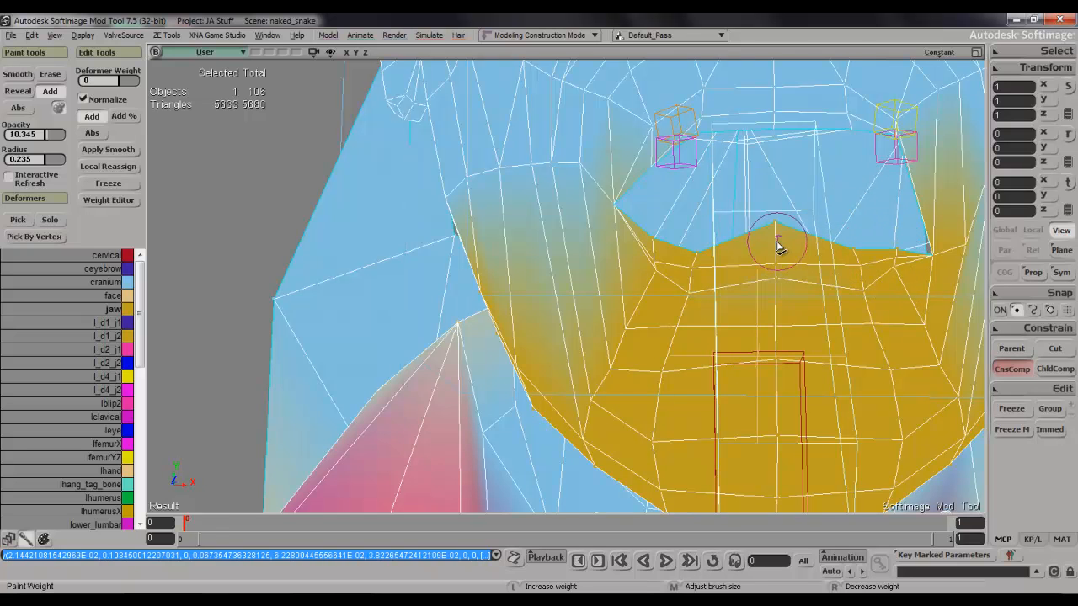
{"action": "left_click", "coordinate": [786, 240]}
{"action": "left_click", "coordinate": [779, 251]}
{"action": "left_click", "coordinate": [783, 270]}
{"action": "left_click", "coordinate": [768, 283]}
{"action": "left_click", "coordinate": [817, 305]}
{"action": "left_click_drag", "start_coordinate": [727, 301], "coordinate": [664, 281]}
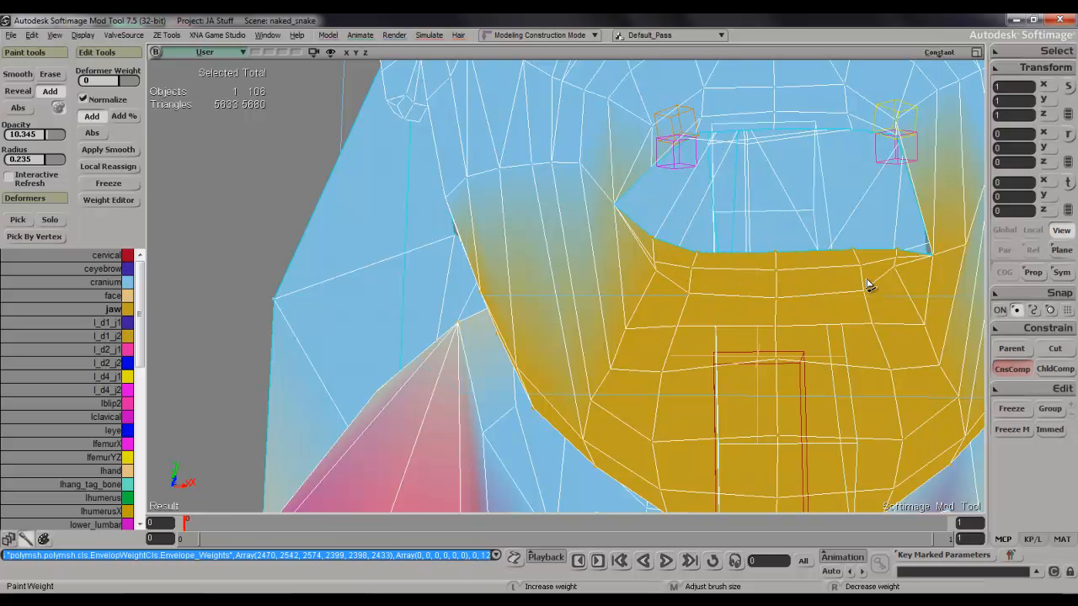
{"action": "left_click", "coordinate": [906, 262]}
{"action": "left_click", "coordinate": [664, 257]}
Make cranium the active deformer for weight painting.
{"action": "key", "text": "space"}
{"action": "key", "text": "s"}
{"action": "right_click_drag", "start_coordinate": [742, 258], "coordinate": [680, 271]}
{"action": "scroll", "coordinate": [722, 266], "scroll_direction": "down", "scroll_amount": 2}
{"action": "key", "text": "s"}
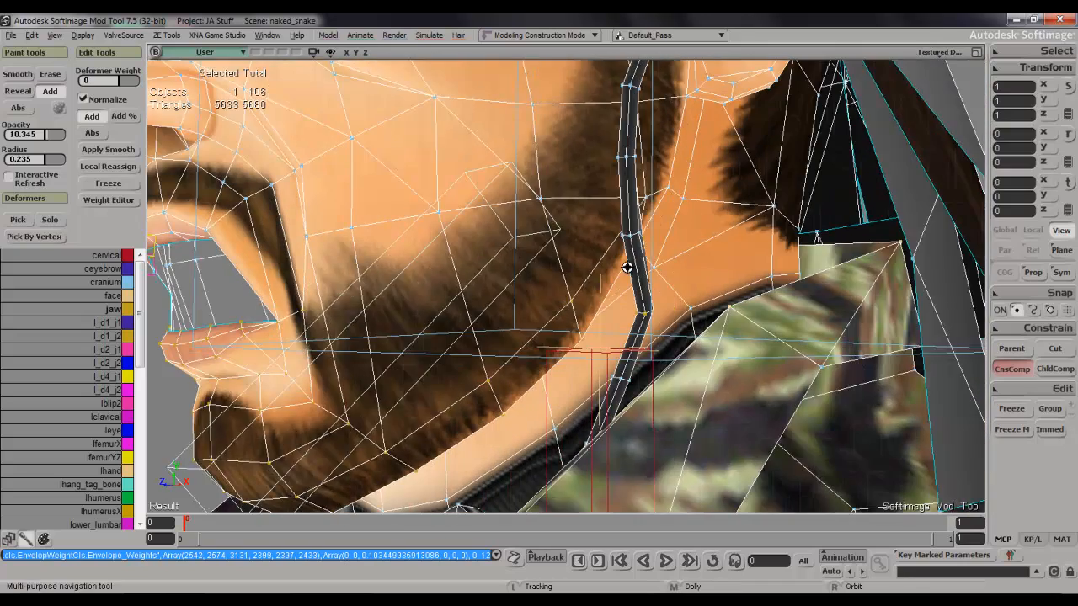
{"action": "left_click_drag", "start_coordinate": [474, 270], "coordinate": [642, 253]}
{"action": "left_click", "coordinate": [107, 283]}
Paint cranium weights on the points around the character's left mouth corner with a 0.2 radius brush.
{"action": "key", "text": "w"}
{"action": "middle_click_drag", "start_coordinate": [469, 266], "coordinate": [467, 285]}
{"action": "left_click", "coordinate": [471, 257]}
{"action": "left_click", "coordinate": [464, 262]}
{"action": "left_click", "coordinate": [460, 258]}
{"action": "left_click", "coordinate": [453, 258]}
{"action": "key", "text": "s"}
{"action": "mouse_move", "coordinate": [452, 258]}
{"action": "right_mouse_down"}
{"action": "mouse_move", "coordinate": [490, 248]}
{"action": "mouse_move", "coordinate": [481, 243]}
{"action": "right_mouse_up"}
{"action": "key", "text": "w"}
{"action": "left_click", "coordinate": [578, 216]}
{"action": "left_click", "coordinate": [591, 214]}
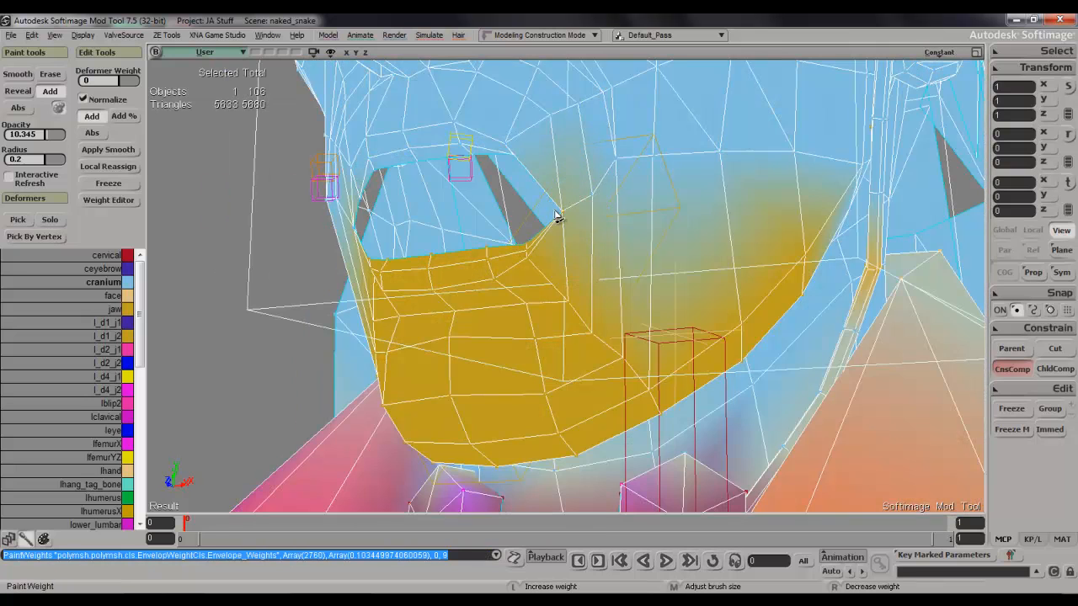
{"action": "left_click", "coordinate": [555, 217]}
Paint cranium weights on the points around the character's left mouth corner and the adjoining end of the upper lip.
{"action": "key", "text": "s"}
{"action": "mouse_move", "coordinate": [555, 217]}
{"action": "right_mouse_down"}
{"action": "mouse_move", "coordinate": [573, 211]}
{"action": "mouse_move", "coordinate": [527, 211]}
{"action": "mouse_move", "coordinate": [570, 182]}
{"action": "right_mouse_up"}
{"action": "key", "text": "w"}
{"action": "key", "text": "s"}
{"action": "left_click_drag", "start_coordinate": [570, 183], "coordinate": [553, 279]}
{"action": "middle_click_drag", "start_coordinate": [553, 279], "coordinate": [714, 298]}
{"action": "key", "text": "space"}
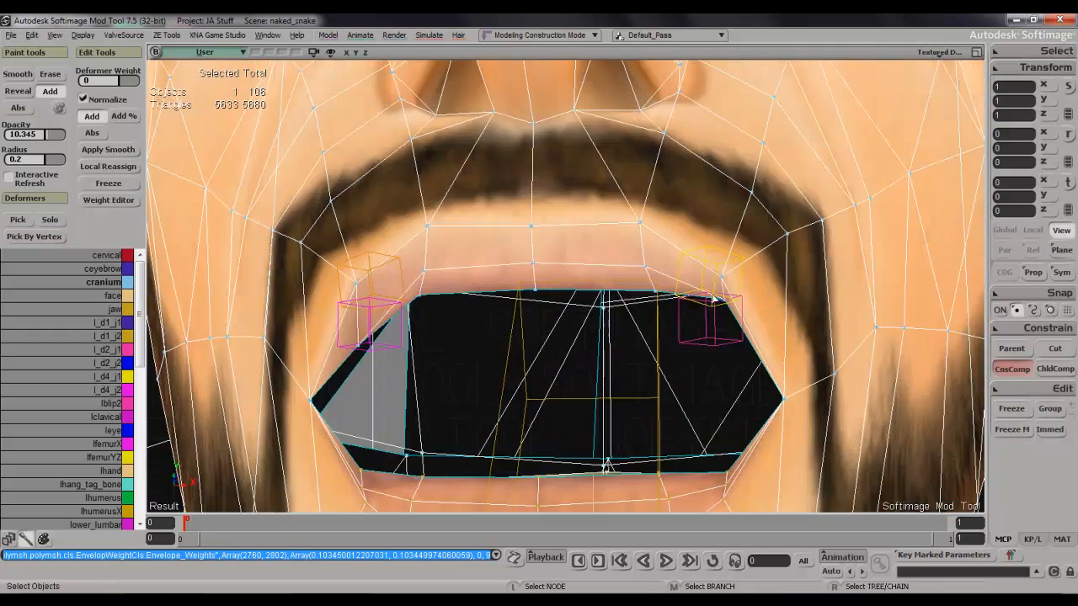
{"action": "key", "text": "w"}
{"action": "left_click", "coordinate": [724, 307]}
Paint cranium weights on the end of the upper lip near the character's right mouth corner.
{"action": "key", "text": "s"}
{"action": "right_click_drag", "start_coordinate": [733, 300], "coordinate": [755, 269]}
{"action": "key", "text": "w"}
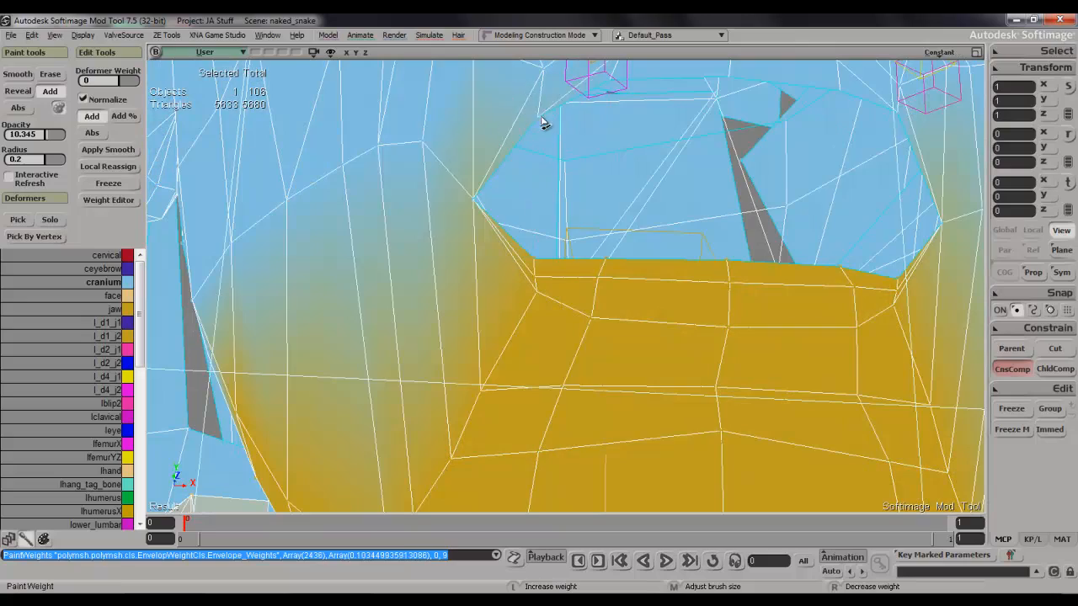
Paint cranium weights on the cheek point just outside the character's left mouth corner.
{"action": "key", "text": "s"}
{"action": "right_click_drag", "start_coordinate": [541, 105], "coordinate": [530, 132]}
{"action": "middle_click_drag", "start_coordinate": [529, 132], "coordinate": [527, 224]}
{"action": "mouse_move", "coordinate": [528, 224]}
{"action": "right_mouse_down"}
{"action": "mouse_move", "coordinate": [494, 228]}
{"action": "mouse_move", "coordinate": [582, 224]}
{"action": "mouse_move", "coordinate": [462, 221]}
{"action": "mouse_move", "coordinate": [501, 273]}
{"action": "right_mouse_up"}
{"action": "left_click_drag", "start_coordinate": [502, 273], "coordinate": [496, 224]}
{"action": "scroll", "coordinate": [522, 267], "scroll_direction": "up", "scroll_amount": 4}
{"action": "right_click_drag", "start_coordinate": [496, 224], "coordinate": [518, 278]}
{"action": "key", "text": "s"}
{"action": "mouse_move", "coordinate": [590, 293]}
{"action": "right_mouse_down"}
{"action": "mouse_move", "coordinate": [571, 303]}
{"action": "mouse_move", "coordinate": [521, 292]}
{"action": "right_mouse_up"}
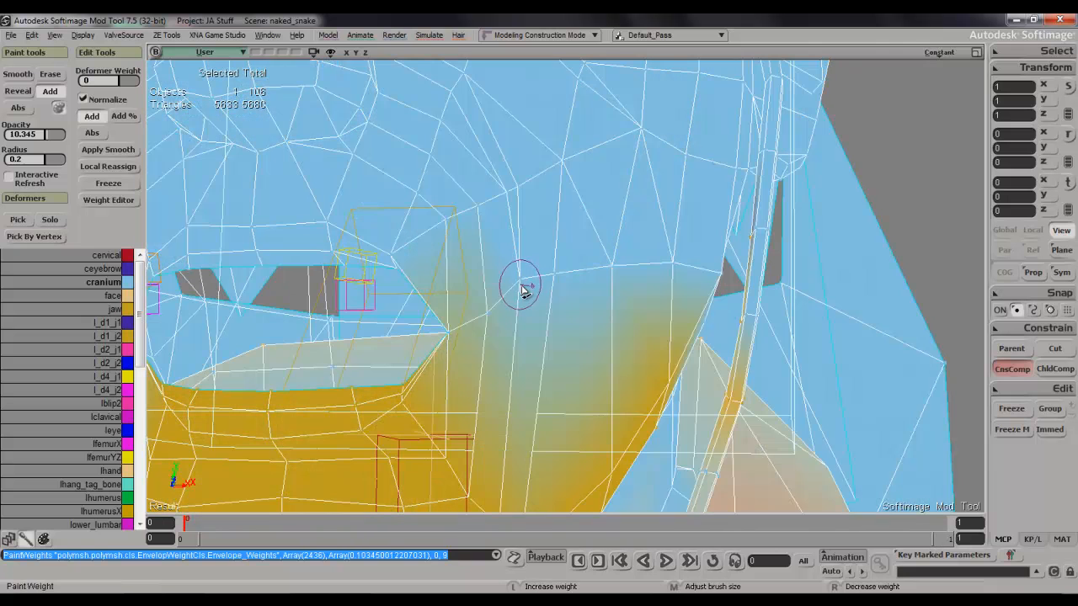
{"action": "key", "text": "space"}
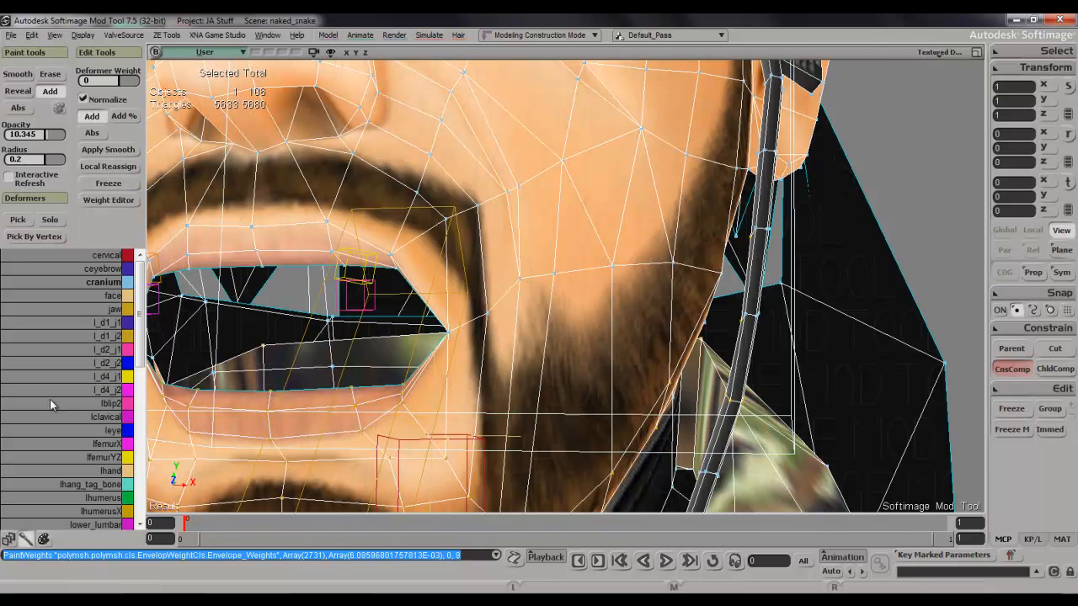
Make jaw the active deformer and paint its weights on the cheek points beside both mouth corners.
{"action": "left_click", "coordinate": [105, 308]}
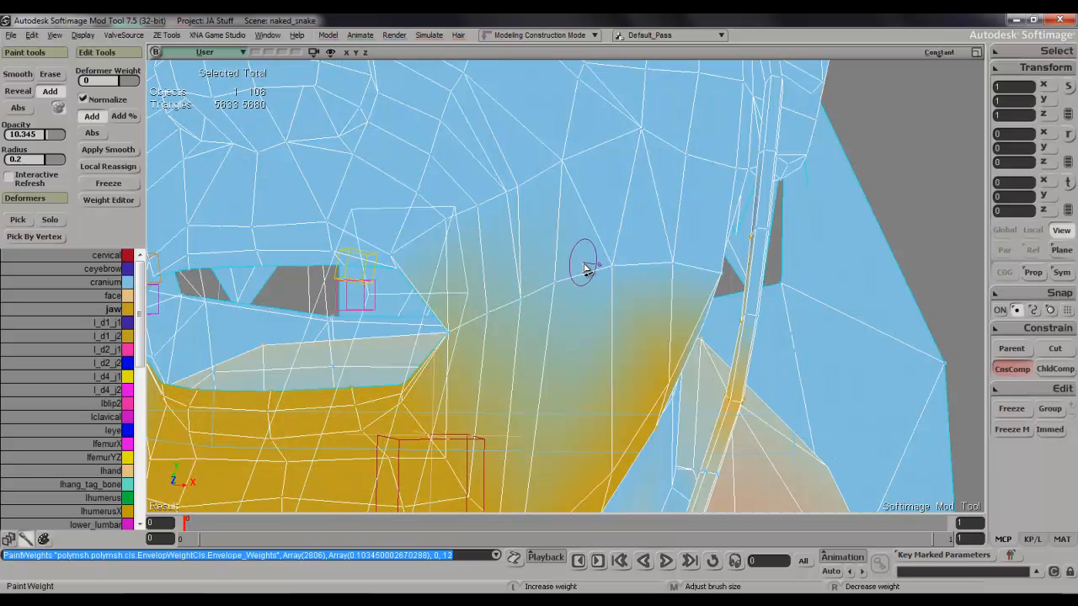
{"action": "mouse_move", "coordinate": [575, 287]}
{"action": "right_mouse_down"}
{"action": "mouse_move", "coordinate": [556, 296]}
{"action": "mouse_move", "coordinate": [276, 271]}
{"action": "right_mouse_up"}
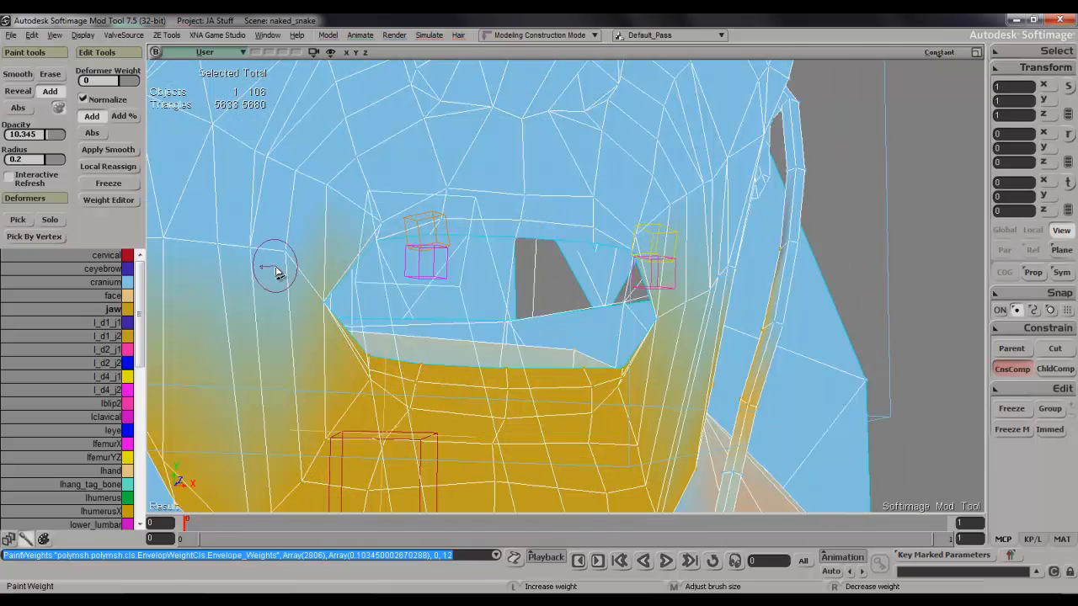
{"action": "left_click_drag", "start_coordinate": [301, 263], "coordinate": [270, 262]}
{"action": "left_click", "coordinate": [291, 273]}
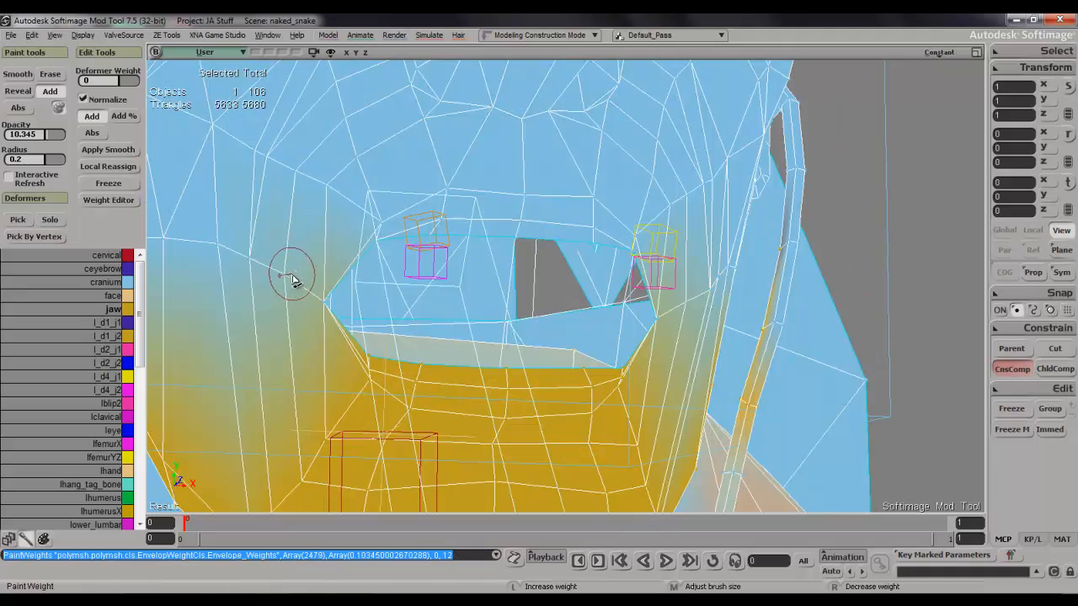
Try to paint more jaw weight on the chin point below the character's right mouth corner.
{"action": "key", "text": "s"}
{"action": "mouse_move", "coordinate": [318, 277]}
{"action": "right_mouse_down"}
{"action": "mouse_move", "coordinate": [306, 291]}
{"action": "mouse_move", "coordinate": [333, 286]}
{"action": "mouse_move", "coordinate": [279, 275]}
{"action": "mouse_move", "coordinate": [378, 260]}
{"action": "mouse_move", "coordinate": [373, 281]}
{"action": "mouse_move", "coordinate": [424, 290]}
{"action": "right_mouse_up"}
{"action": "scroll", "coordinate": [305, 292], "scroll_direction": "down", "scroll_amount": 3}
{"action": "left_click_drag", "start_coordinate": [423, 290], "coordinate": [377, 257]}
{"action": "middle_click_drag", "start_coordinate": [377, 258], "coordinate": [444, 301]}
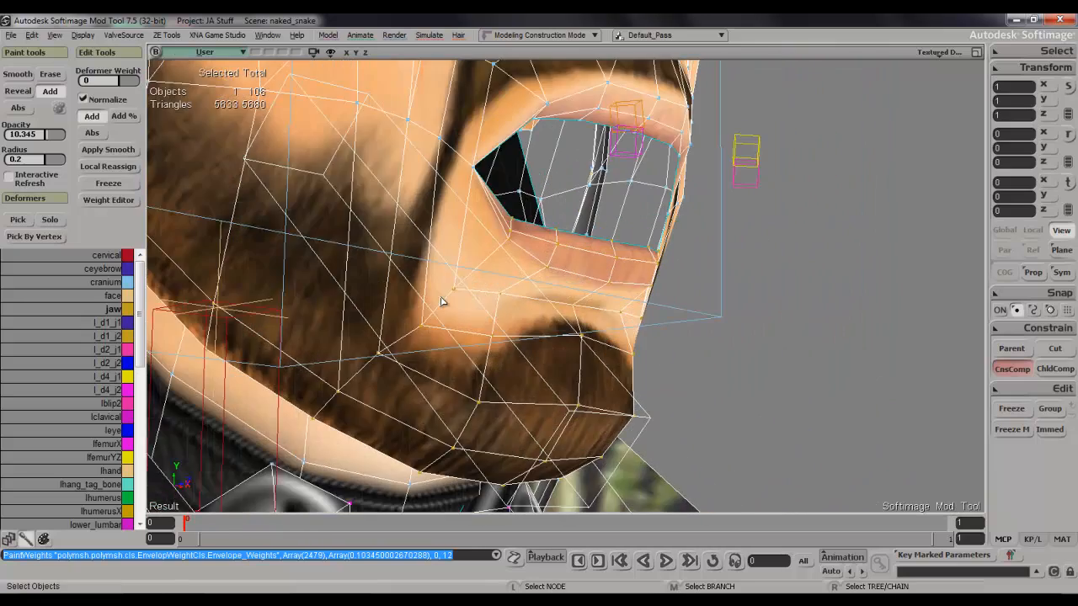
{"action": "key", "text": "w"}
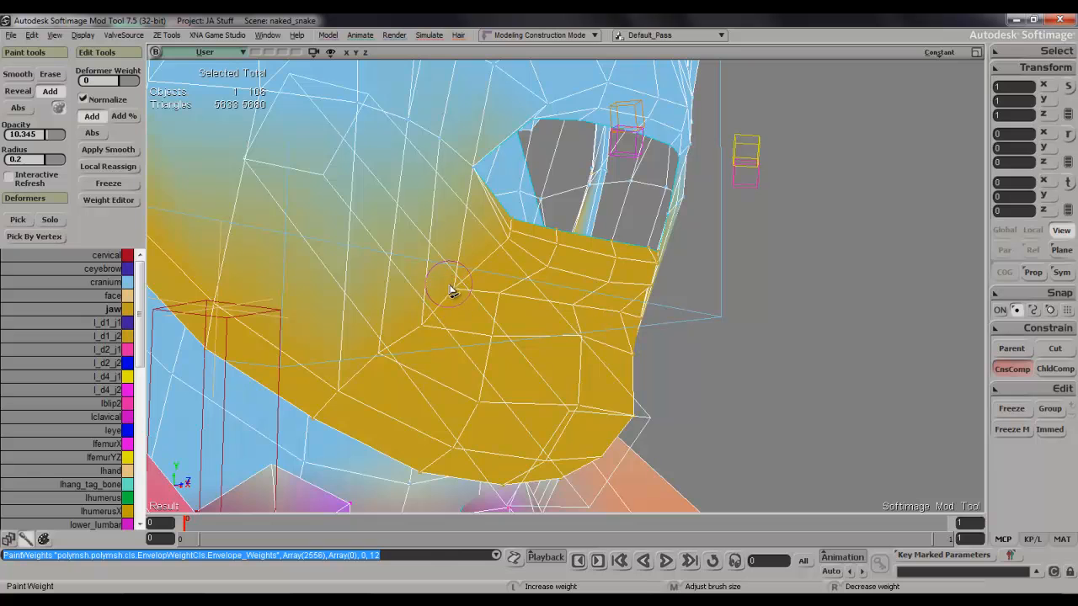
Make cranium the active deformer and paint its weights on the lower cheek points beside the chin on both sides.
{"action": "key", "text": "space"}
{"action": "left_click", "coordinate": [107, 284]}
{"action": "key", "text": "w"}
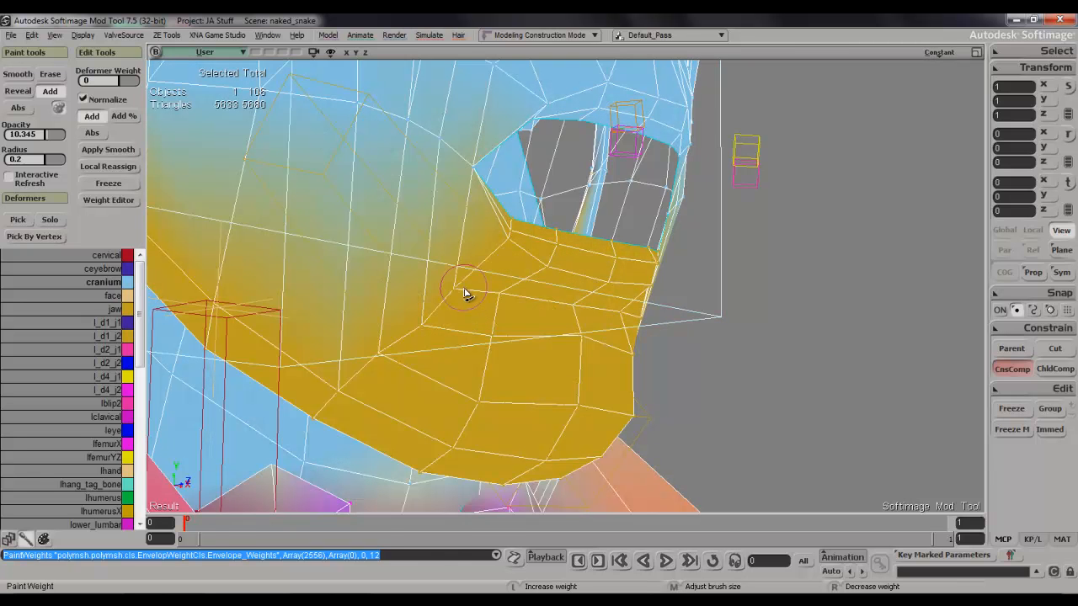
{"action": "left_click_drag", "start_coordinate": [450, 318], "coordinate": [444, 317]}
{"action": "key", "text": "s"}
{"action": "right_click_drag", "start_coordinate": [477, 310], "coordinate": [409, 304]}
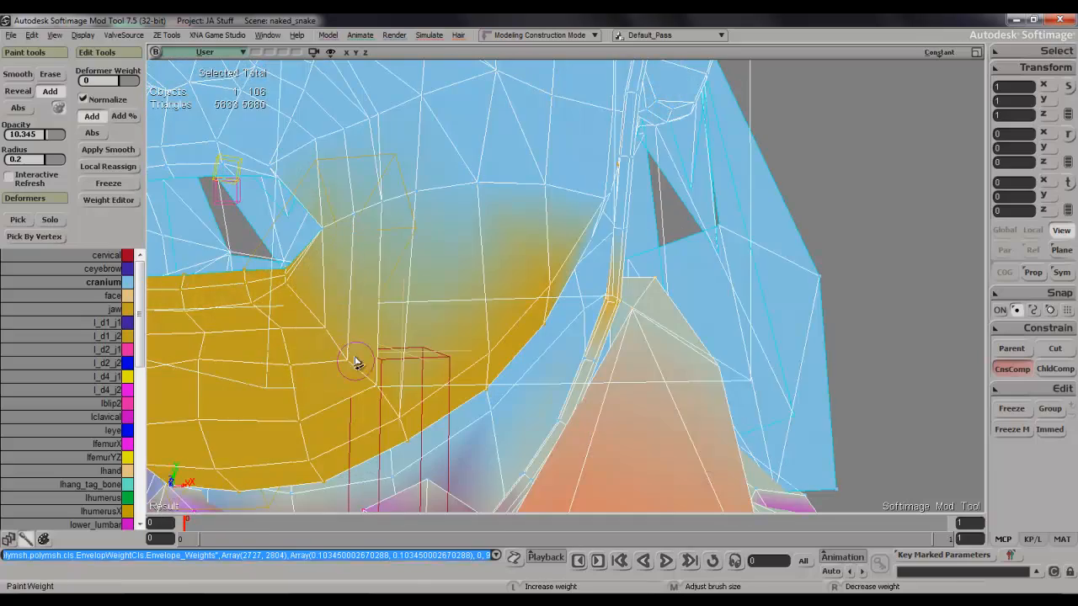
{"action": "key", "text": "s"}
{"action": "mouse_move", "coordinate": [360, 354]}
{"action": "right_mouse_down"}
{"action": "mouse_move", "coordinate": [373, 328]}
{"action": "mouse_move", "coordinate": [410, 342]}
{"action": "mouse_move", "coordinate": [414, 329]}
{"action": "mouse_move", "coordinate": [367, 328]}
{"action": "mouse_move", "coordinate": [312, 368]}
{"action": "mouse_move", "coordinate": [408, 350]}
{"action": "right_mouse_up"}
{"action": "scroll", "coordinate": [374, 329], "scroll_direction": "down", "scroll_amount": 3}
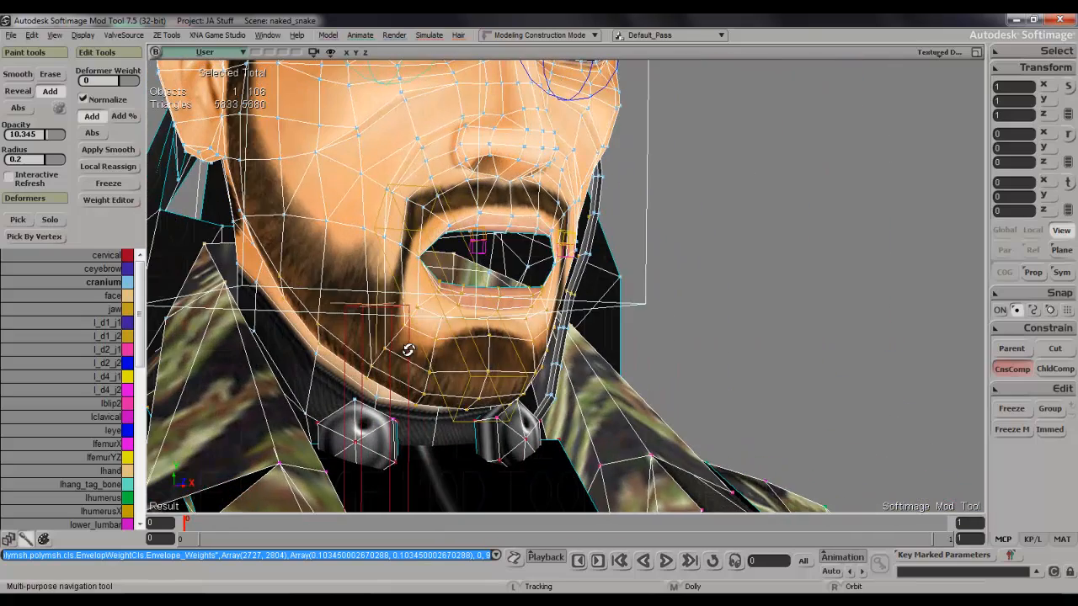
{"action": "key", "text": "space"}
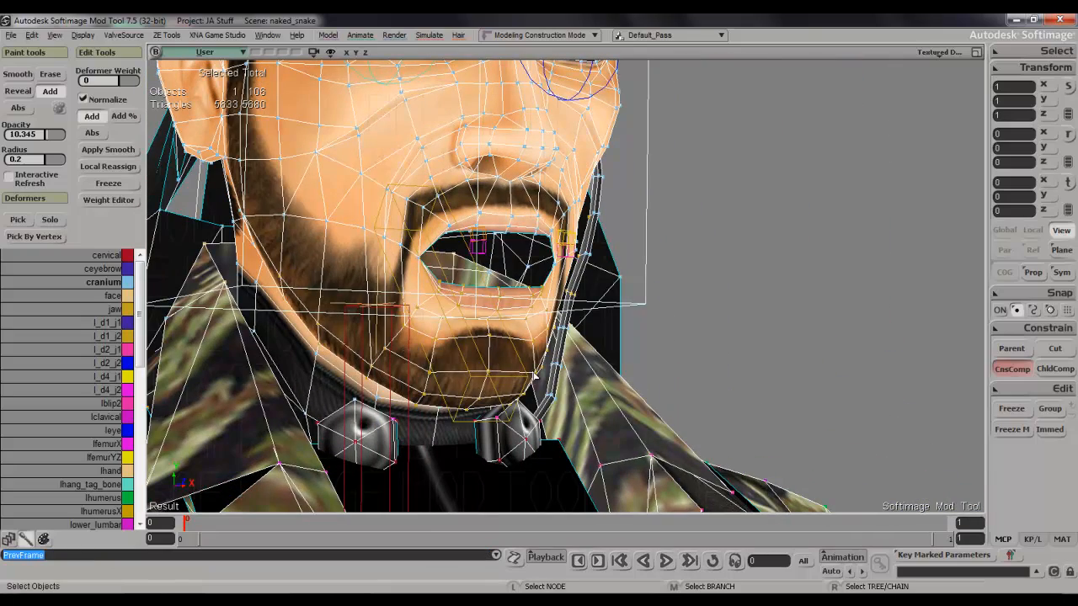
Return the jaw bone to its closed pose at frame 0.
{"action": "key", "text": "period"}
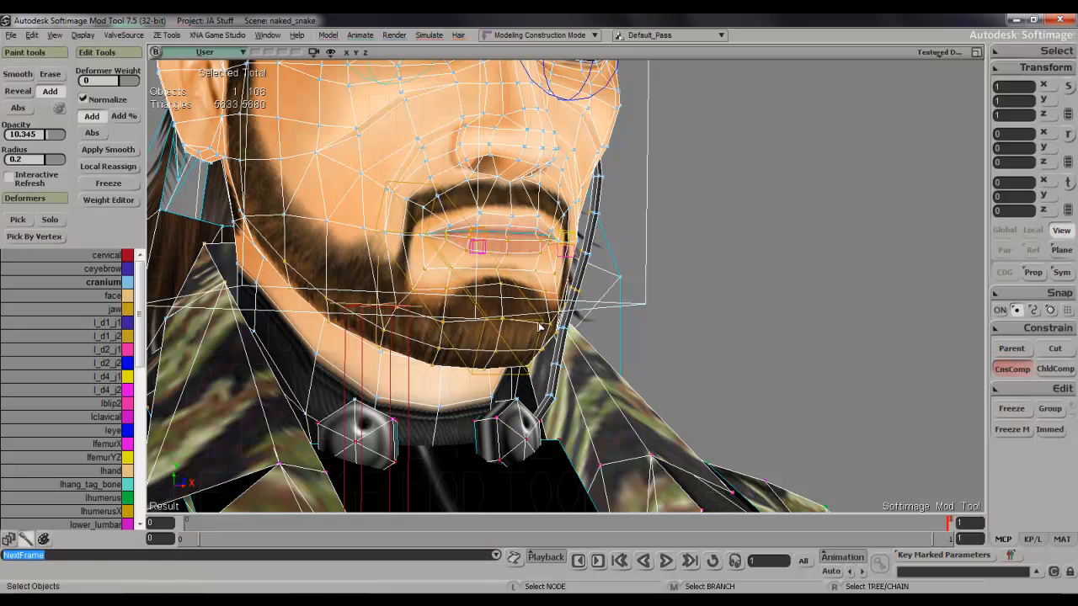
{"action": "left_click", "coordinate": [535, 299]}
{"action": "key", "text": "c"}
{"action": "left_click_drag", "start_coordinate": [435, 224], "coordinate": [441, 249]}
{"action": "key", "text": "space"}
{"action": "key", "text": "Left"}
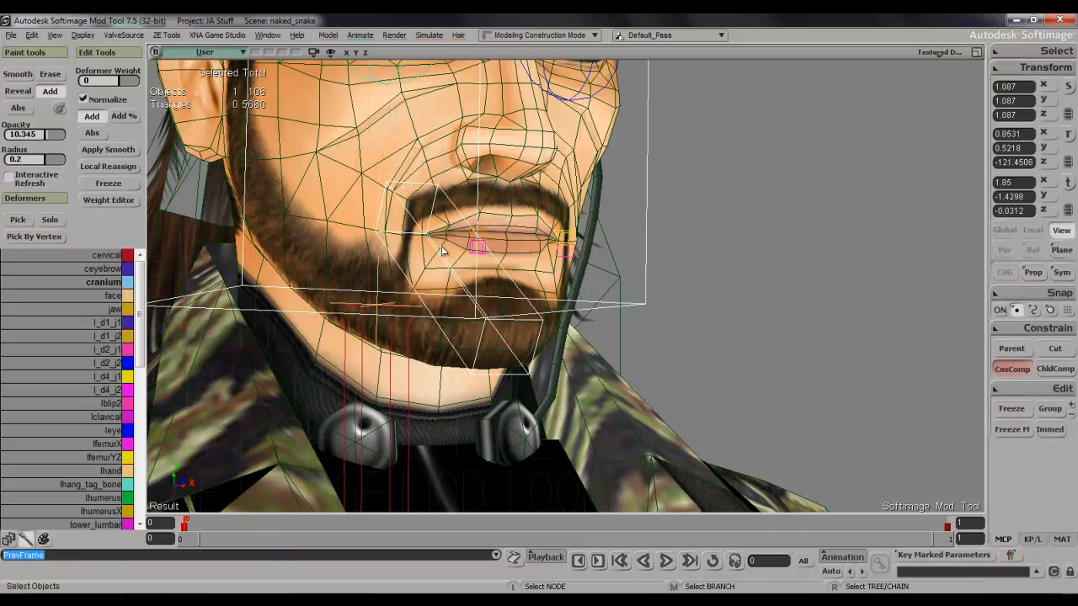
Deselect everything and inspect the enveloped character from head to legs on several sides.
{"action": "scroll", "coordinate": [442, 250], "scroll_direction": "down", "scroll_amount": 6}
{"action": "key", "text": "s"}
{"action": "right_click_drag", "start_coordinate": [823, 308], "coordinate": [765, 253]}
{"action": "scroll", "coordinate": [753, 298], "scroll_direction": "down", "scroll_amount": 5}
{"action": "key", "text": "ctrl+shift+a"}
{"action": "mouse_move", "coordinate": [716, 313]}
{"action": "left_mouse_down"}
{"action": "mouse_move", "coordinate": [707, 237]}
{"action": "mouse_move", "coordinate": [720, 306]}
{"action": "left_mouse_up"}
{"action": "right_click_drag", "start_coordinate": [720, 306], "coordinate": [754, 311]}
{"action": "left_click_drag", "start_coordinate": [742, 253], "coordinate": [741, 295]}
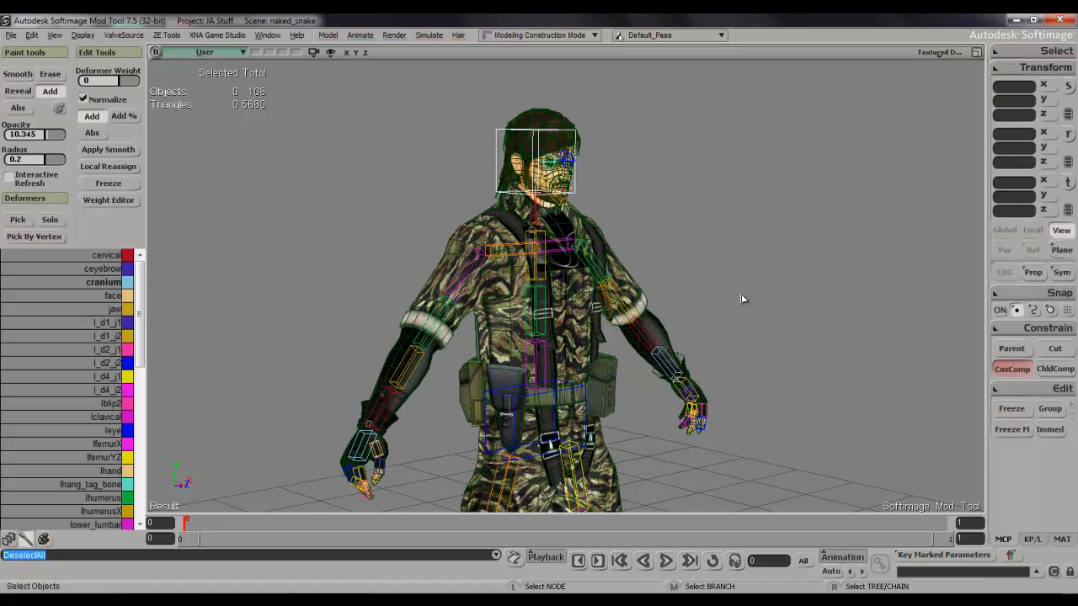
{"action": "scroll", "coordinate": [726, 314], "scroll_direction": "down", "scroll_amount": 2}
{"action": "left_click_drag", "start_coordinate": [724, 298], "coordinate": [728, 204]}
{"action": "scroll", "coordinate": [718, 194], "scroll_direction": "down", "scroll_amount": 3}
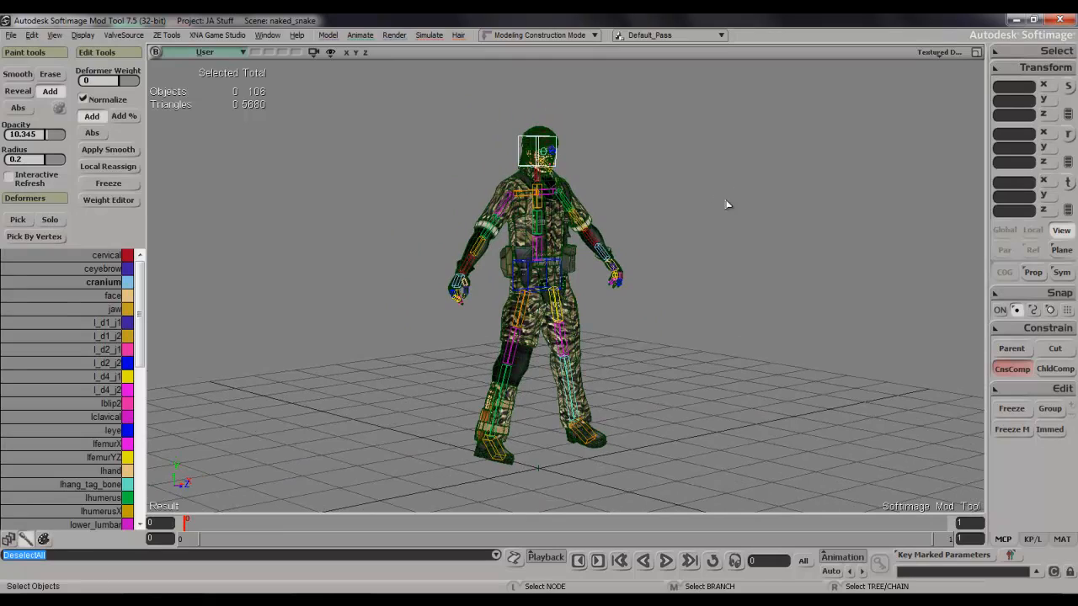
{"action": "mouse_move", "coordinate": [727, 205]}
{"action": "right_mouse_down"}
{"action": "mouse_move", "coordinate": [681, 210]}
{"action": "mouse_move", "coordinate": [722, 207]}
{"action": "right_mouse_up"}
{"action": "scroll", "coordinate": [719, 236], "scroll_direction": "up", "scroll_amount": 3}
{"action": "left_click_drag", "start_coordinate": [724, 184], "coordinate": [741, 341]}
{"action": "scroll", "coordinate": [740, 320], "scroll_direction": "up", "scroll_amount": 2}
{"action": "left_click_drag", "start_coordinate": [736, 259], "coordinate": [719, 328]}
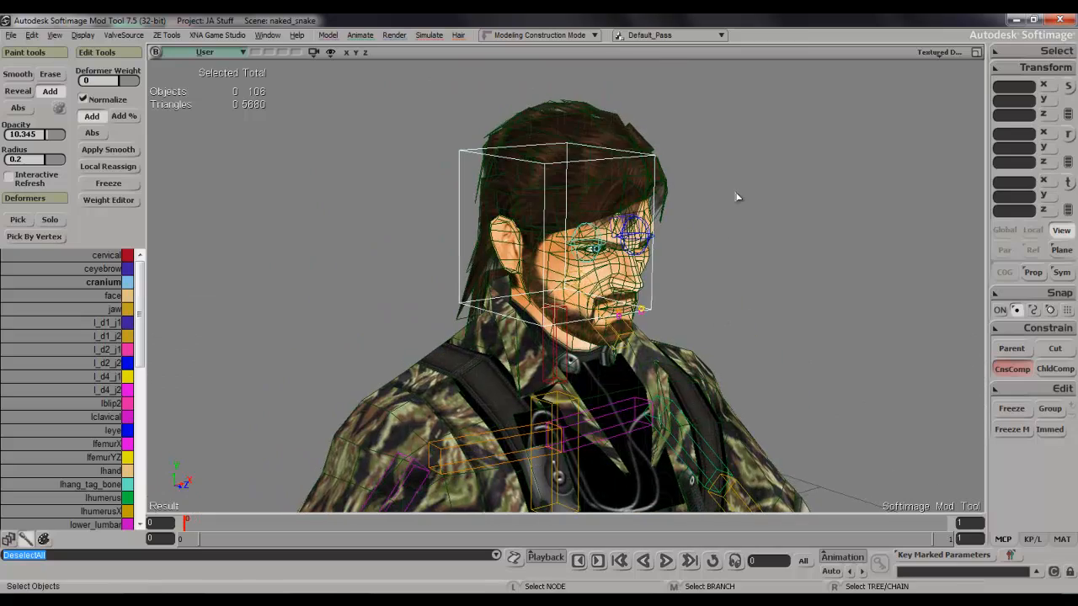
{"action": "mouse_move", "coordinate": [806, 231]}
{"action": "right_mouse_down"}
{"action": "mouse_move", "coordinate": [765, 228]}
{"action": "mouse_move", "coordinate": [748, 248]}
{"action": "mouse_move", "coordinate": [800, 235]}
{"action": "right_mouse_up"}
{"action": "key", "text": "space"}
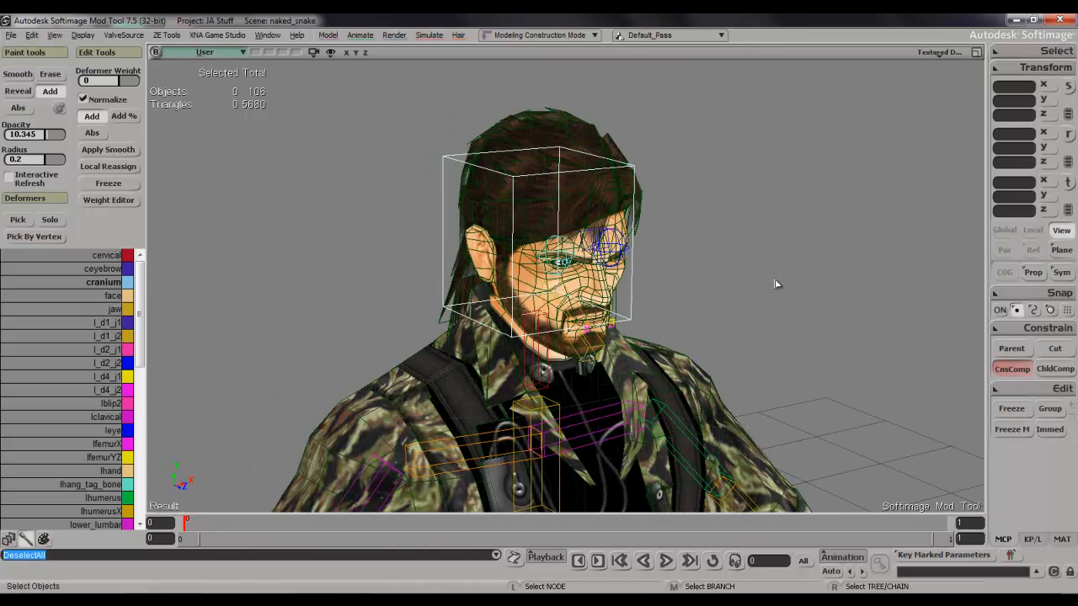
{"action": "key", "text": "s"}
{"action": "right_click_drag", "start_coordinate": [760, 278], "coordinate": [661, 266]}
{"action": "mouse_move", "coordinate": [681, 294]}
{"action": "right_mouse_down"}
{"action": "mouse_move", "coordinate": [721, 281]}
{"action": "mouse_move", "coordinate": [703, 298]}
{"action": "mouse_move", "coordinate": [614, 296]}
{"action": "mouse_move", "coordinate": [764, 286]}
{"action": "mouse_move", "coordinate": [760, 320]}
{"action": "mouse_move", "coordinate": [717, 261]}
{"action": "mouse_move", "coordinate": [683, 301]}
{"action": "right_mouse_up"}
{"action": "key", "text": "space"}
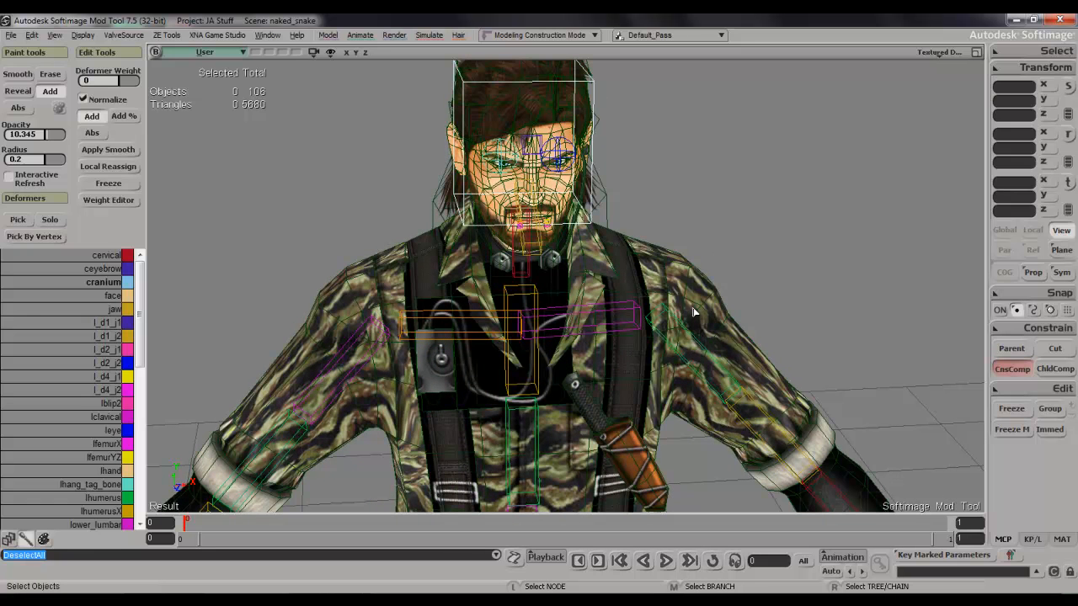
{"action": "key", "text": "s"}
{"action": "right_click_drag", "start_coordinate": [620, 288], "coordinate": [635, 248]}
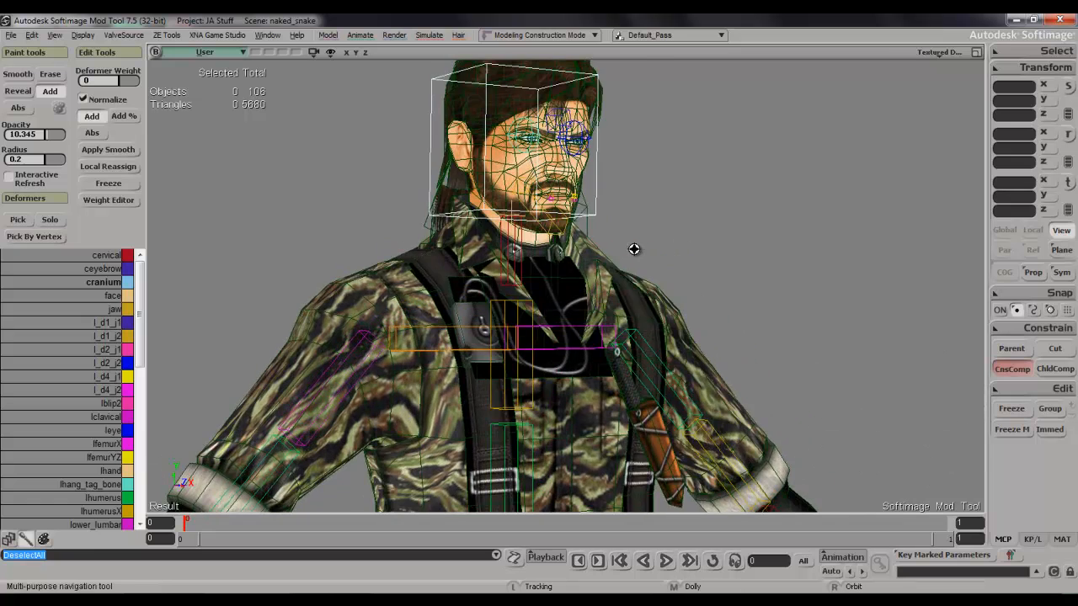
{"action": "scroll", "coordinate": [635, 253], "scroll_direction": "down", "scroll_amount": 5}
{"action": "left_click_drag", "start_coordinate": [635, 256], "coordinate": [638, 161]}
{"action": "scroll", "coordinate": [638, 209], "scroll_direction": "down", "scroll_amount": 3}
{"action": "key", "text": "space"}
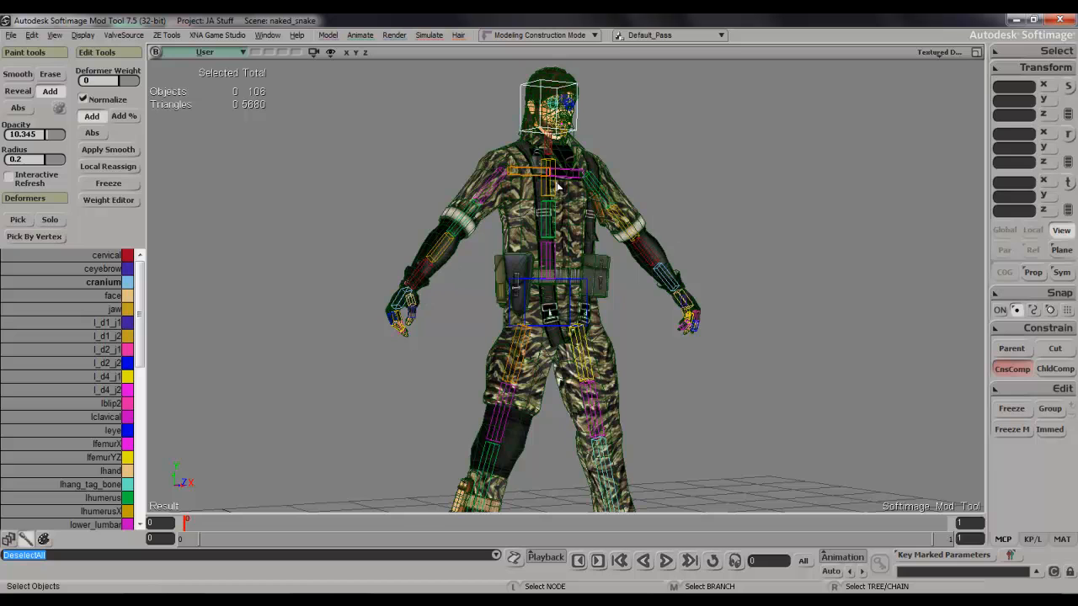
Bend the torso forward by rotating the spine bone below the thoracic bone about -26.8 degrees around its local Z axis.
{"action": "scroll", "coordinate": [674, 176], "scroll_direction": "up", "scroll_amount": 5}
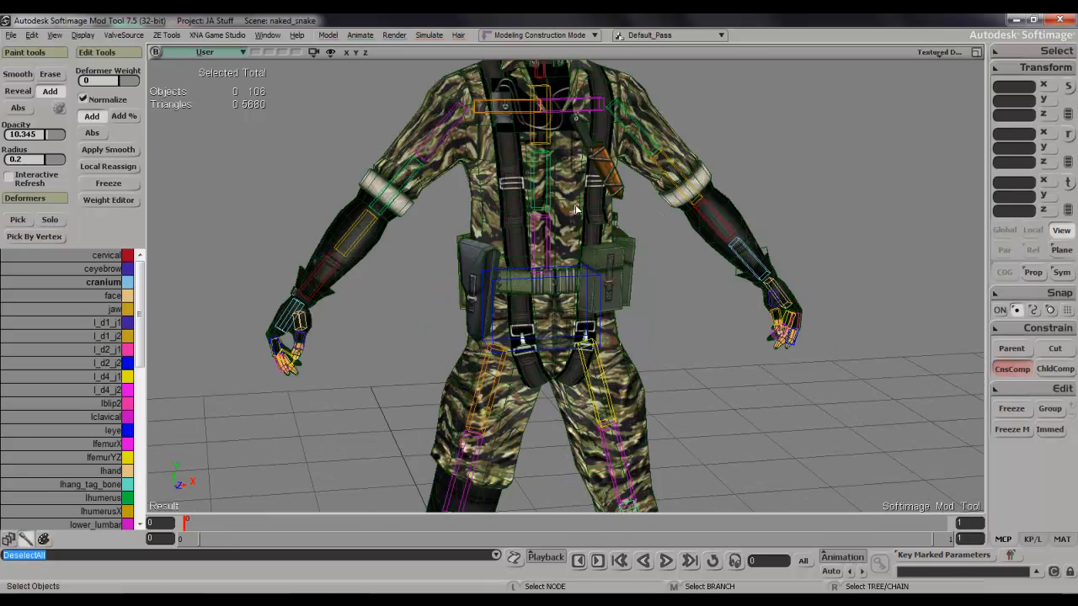
{"action": "left_click", "coordinate": [549, 205]}
{"action": "key", "text": "c"}
{"action": "left_click_drag", "start_coordinate": [547, 169], "coordinate": [543, 203]}
{"action": "key", "text": "s"}
{"action": "right_click_drag", "start_coordinate": [537, 194], "coordinate": [654, 229]}
{"action": "key", "text": "s"}
{"action": "right_click_drag", "start_coordinate": [586, 168], "coordinate": [579, 204]}
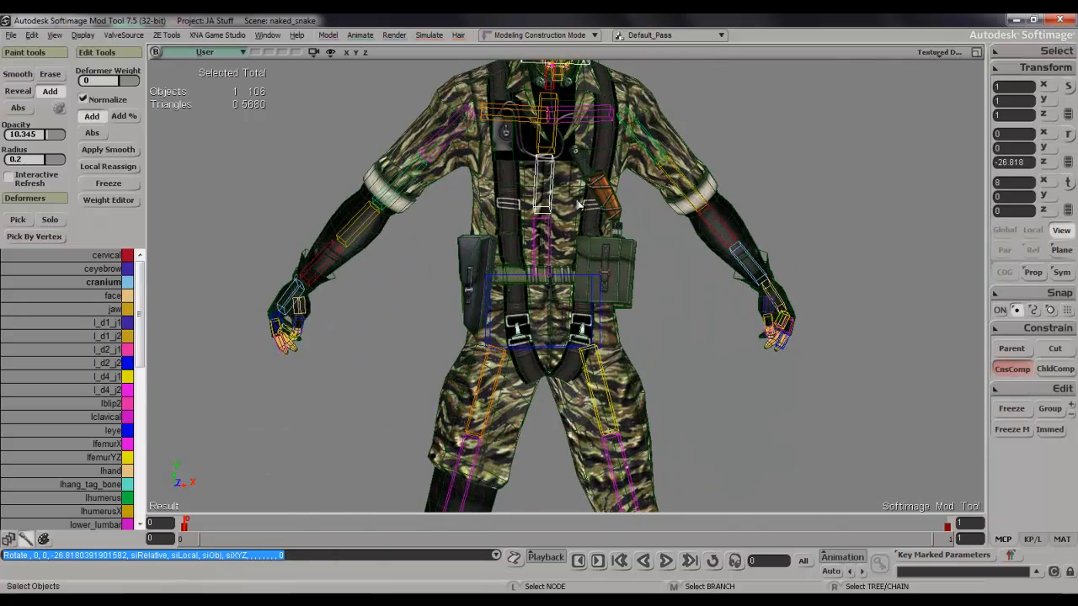
Rotate the thoracic bone about -16.8 degrees around its local Z axis to bend the chest further forward.
{"action": "left_click", "coordinate": [556, 151]}
{"action": "key", "text": "c"}
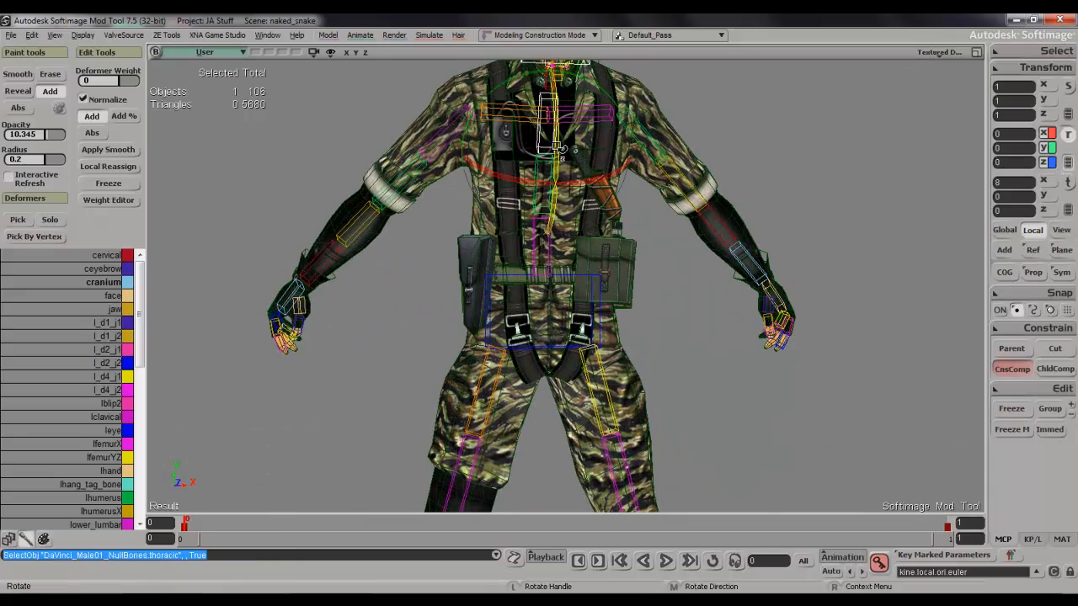
{"action": "left_click_drag", "start_coordinate": [556, 132], "coordinate": [560, 160]}
{"action": "key", "text": "s"}
{"action": "right_click_drag", "start_coordinate": [562, 160], "coordinate": [669, 150]}
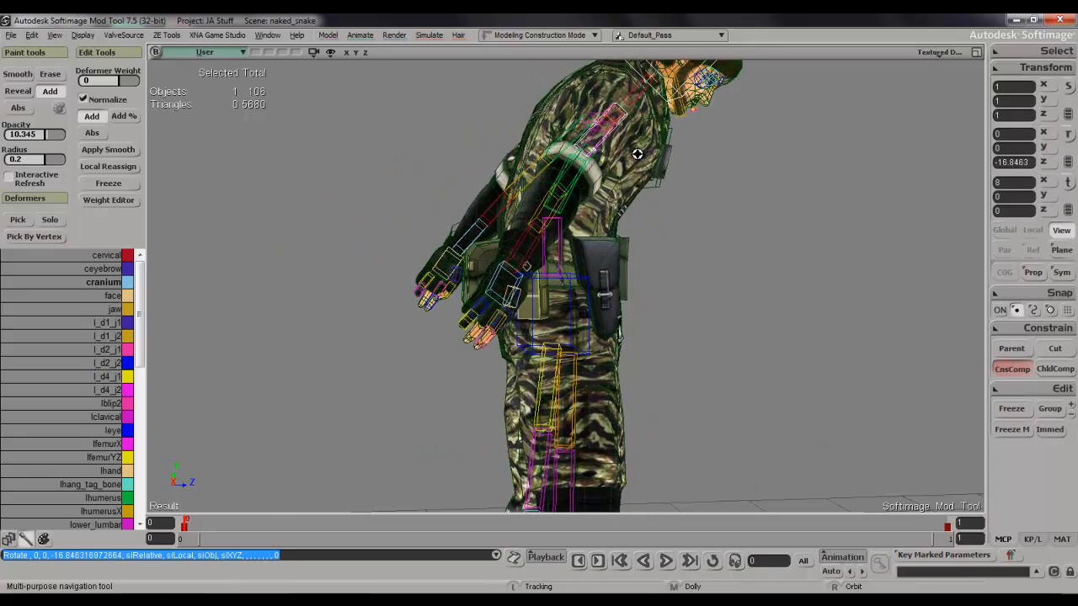
Examine how the shoulders, straps, belt pouches and hips deform in the bent-forward pose.
{"action": "left_click_drag", "start_coordinate": [670, 150], "coordinate": [612, 226]}
{"action": "mouse_move", "coordinate": [612, 226]}
{"action": "right_mouse_down"}
{"action": "mouse_move", "coordinate": [430, 219]}
{"action": "mouse_move", "coordinate": [494, 210]}
{"action": "mouse_move", "coordinate": [513, 182]}
{"action": "mouse_move", "coordinate": [628, 214]}
{"action": "right_mouse_up"}
{"action": "left_click_drag", "start_coordinate": [628, 213], "coordinate": [625, 133]}
{"action": "right_click_drag", "start_coordinate": [625, 133], "coordinate": [664, 129]}
{"action": "key", "text": "space"}
{"action": "key", "text": "s"}
{"action": "right_click_drag", "start_coordinate": [387, 368], "coordinate": [508, 306]}
{"action": "key", "text": "s"}
{"action": "left_click_drag", "start_coordinate": [508, 306], "coordinate": [532, 371]}
{"action": "right_click_drag", "start_coordinate": [532, 370], "coordinate": [550, 374]}
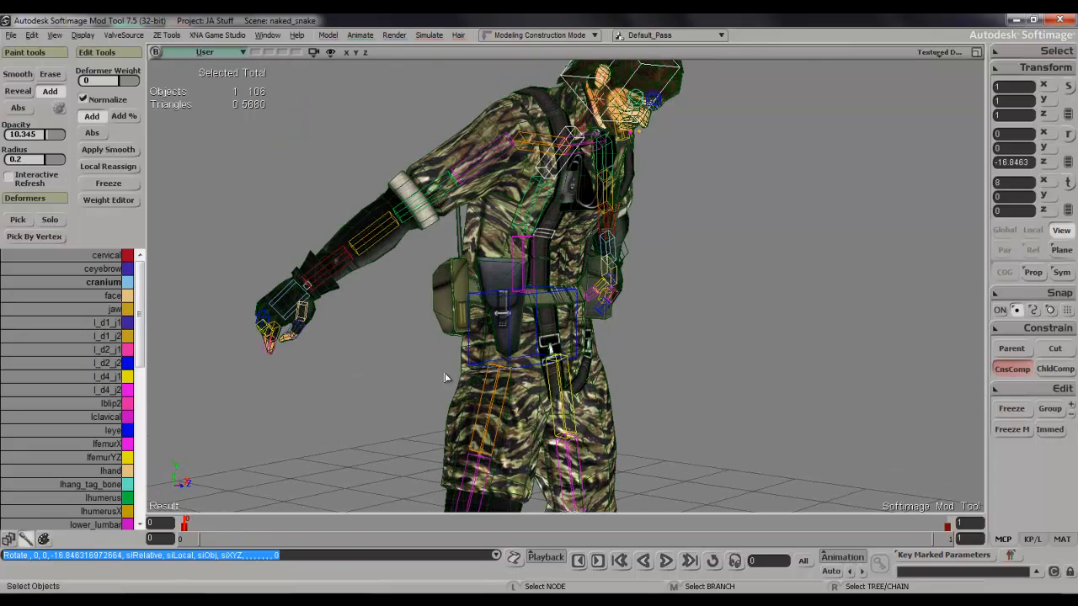
{"action": "key", "text": "s"}
{"action": "right_click_drag", "start_coordinate": [495, 410], "coordinate": [621, 379]}
{"action": "key", "text": "s"}
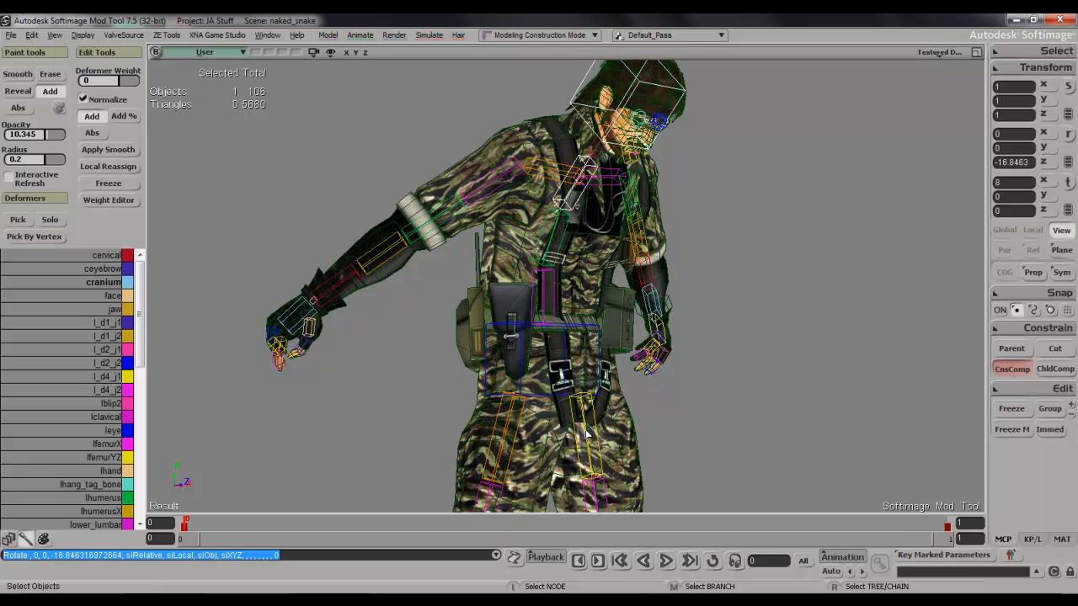
{"action": "key", "text": "s"}
{"action": "right_click_drag", "start_coordinate": [576, 336], "coordinate": [649, 302]}
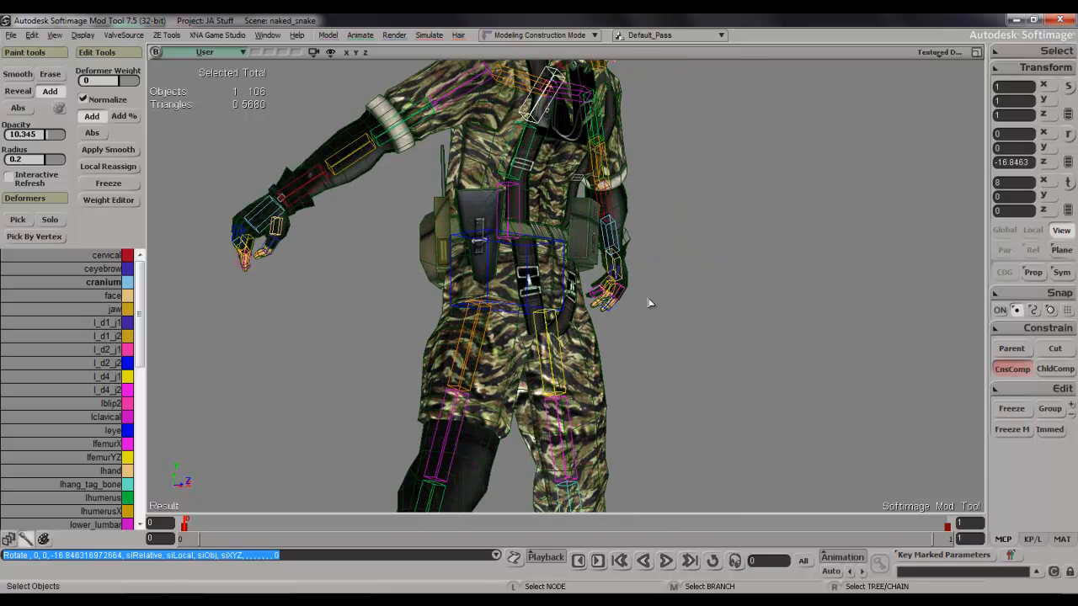
Raise the character's right leg forward by rotating the rfemurYZ bone about 78 degrees around its local Z axis.
{"action": "left_click", "coordinate": [489, 330]}
{"action": "key", "text": "c"}
{"action": "key", "text": "space"}
{"action": "left_click", "coordinate": [486, 332]}
{"action": "key", "text": "c"}
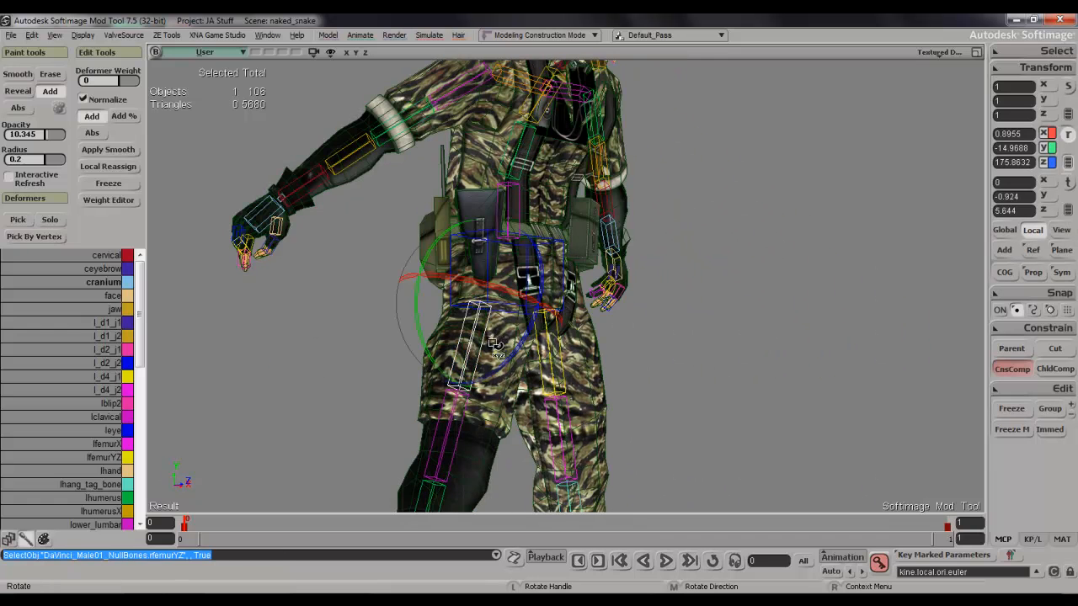
{"action": "left_click_drag", "start_coordinate": [434, 357], "coordinate": [458, 366]}
{"action": "left_click_drag", "start_coordinate": [535, 330], "coordinate": [585, 216]}
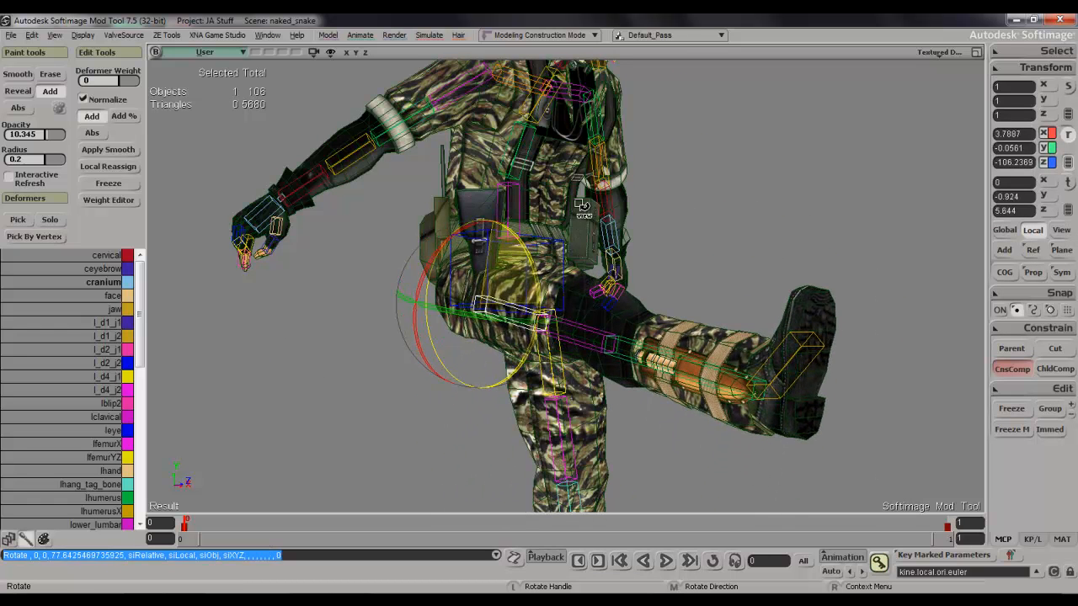
Inspect the hip, crotch strap and thigh deformation of the raised leg from the front and back.
{"action": "key", "text": "s"}
{"action": "right_click_drag", "start_coordinate": [554, 270], "coordinate": [514, 282]}
{"action": "key", "text": "s"}
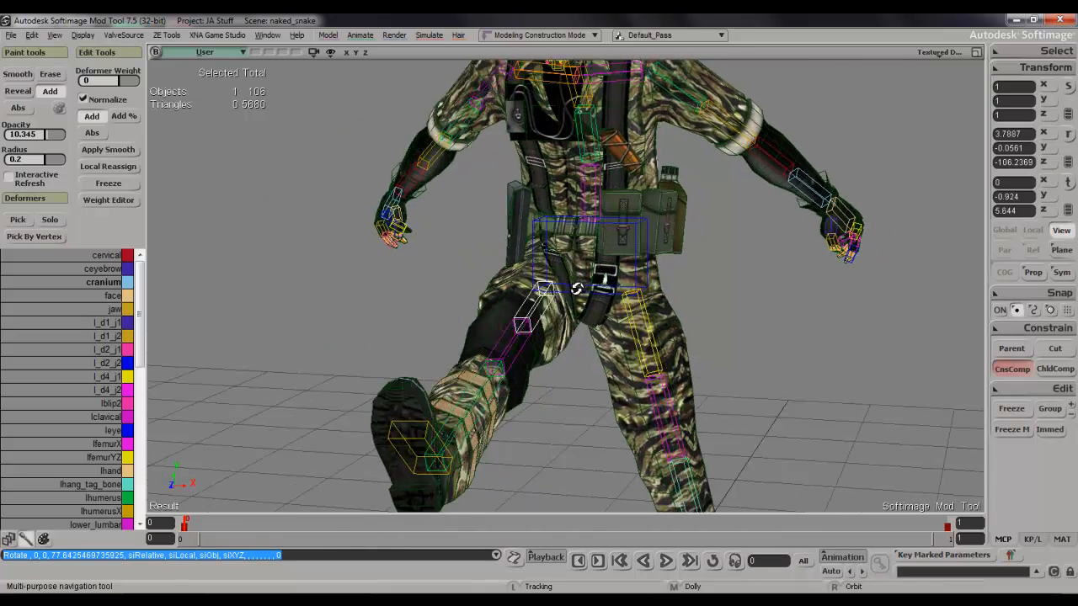
{"action": "middle_click_drag", "start_coordinate": [514, 282], "coordinate": [581, 297]}
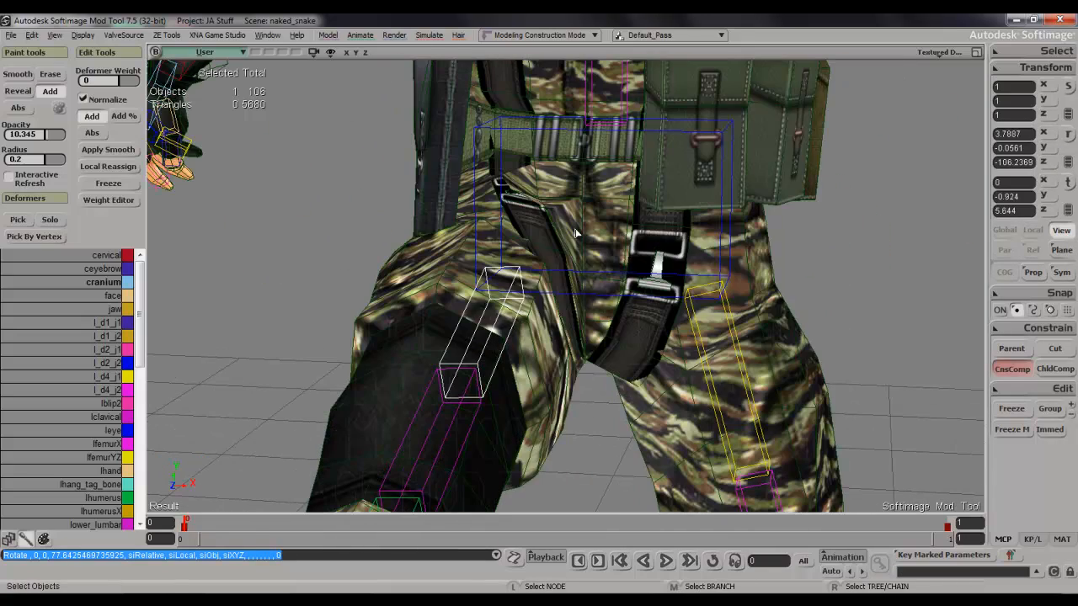
{"action": "key", "text": "s"}
{"action": "right_click_drag", "start_coordinate": [560, 405], "coordinate": [727, 290]}
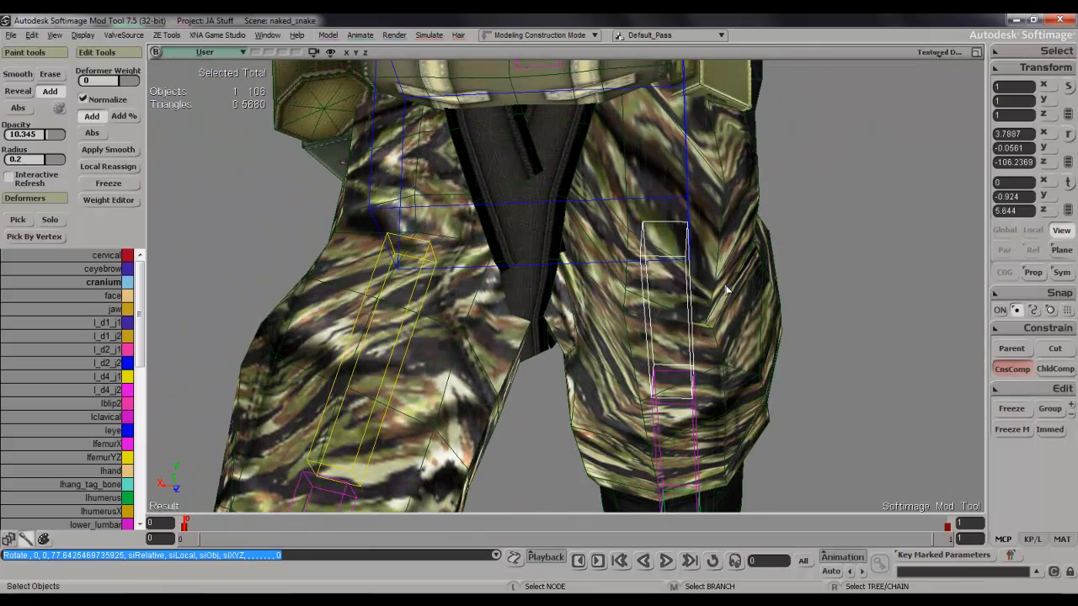
{"action": "left_click_drag", "start_coordinate": [507, 320], "coordinate": [513, 356]}
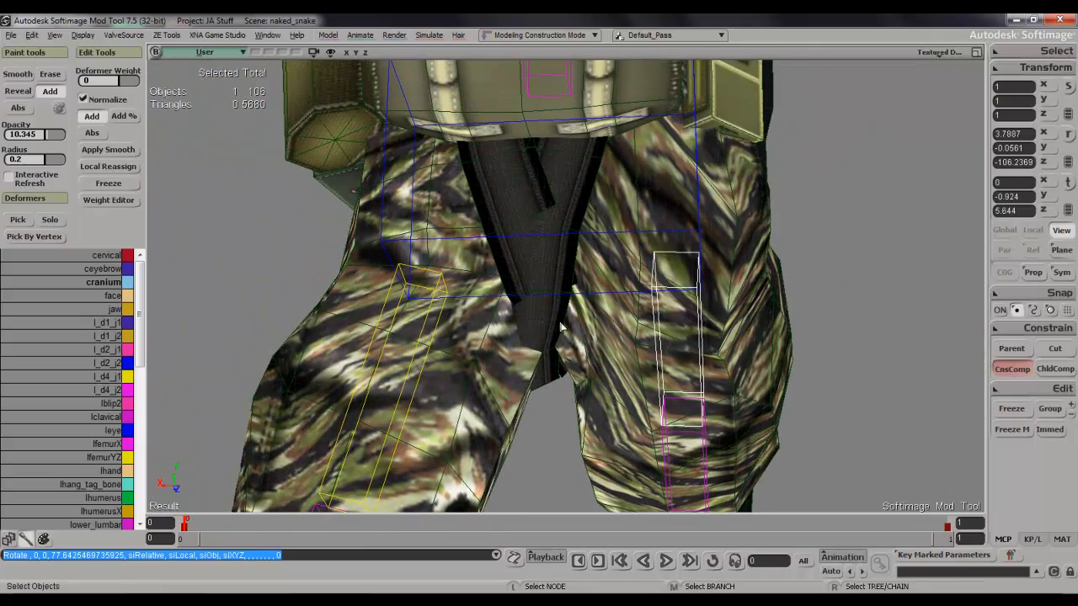
{"action": "key", "text": "s"}
{"action": "scroll", "coordinate": [647, 368], "scroll_direction": "down", "scroll_amount": 5}
{"action": "right_click_drag", "start_coordinate": [647, 368], "coordinate": [517, 396]}
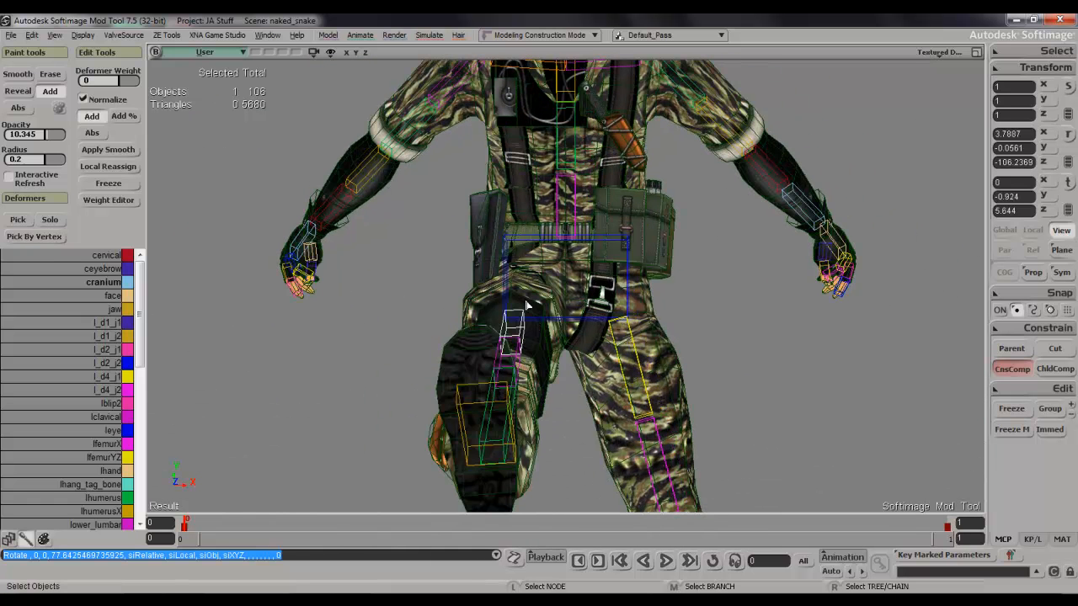
{"action": "key", "text": "s"}
{"action": "right_click_drag", "start_coordinate": [589, 263], "coordinate": [644, 233]}
{"action": "scroll", "coordinate": [626, 248], "scroll_direction": "down", "scroll_amount": 5}
{"action": "key", "text": "s"}
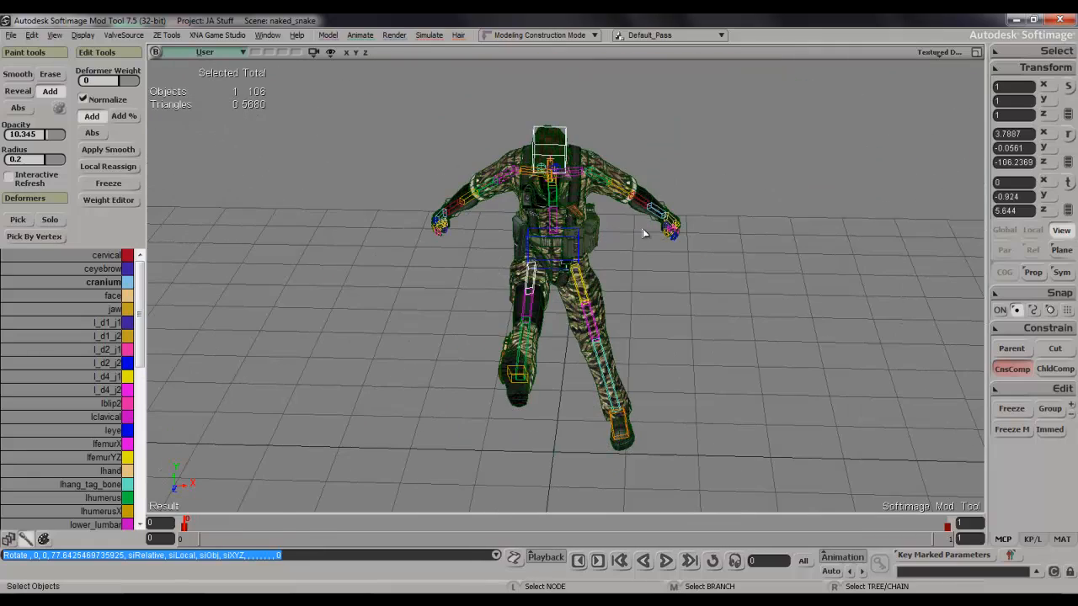
Go to frame 1 and review the whole character in its rest pose from the side and front.
{"action": "key", "text": "period"}
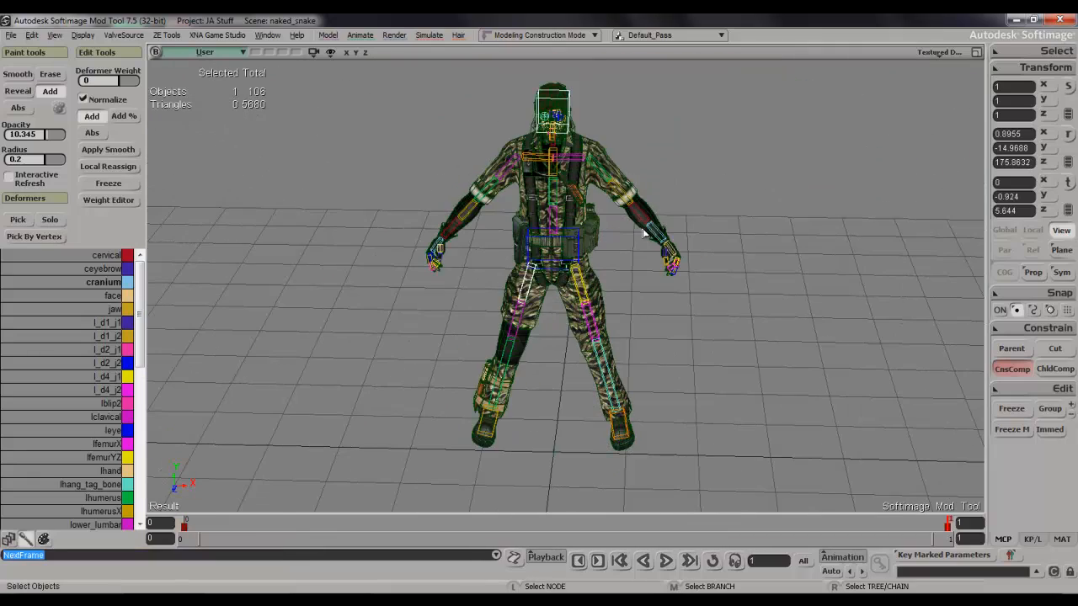
{"action": "right_click_drag", "start_coordinate": [646, 232], "coordinate": [717, 199]}
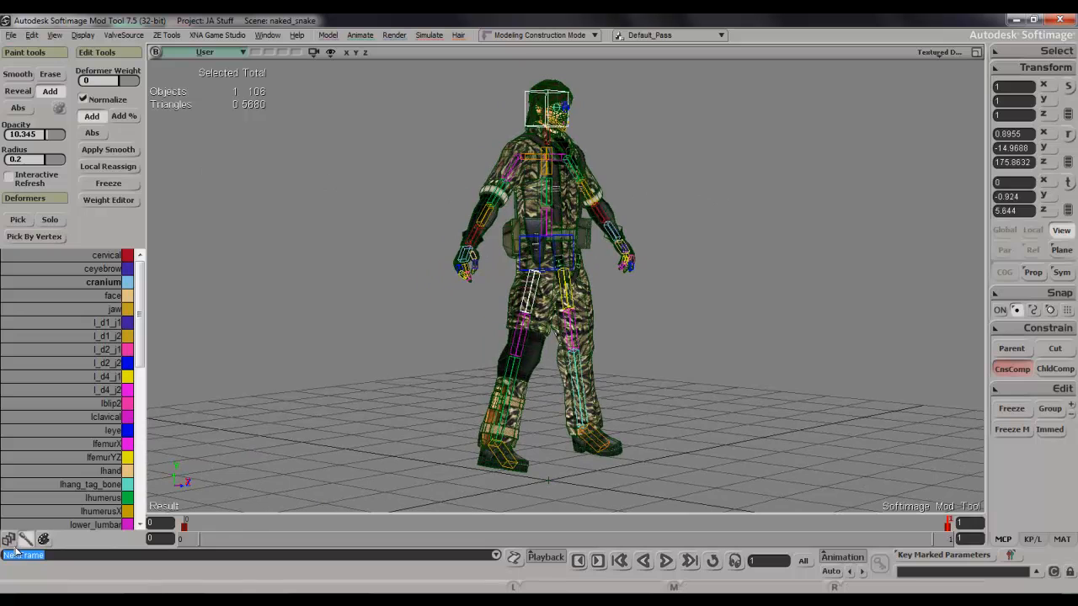
{"action": "right_click_drag", "start_coordinate": [481, 368], "coordinate": [520, 334]}
{"action": "left_click_drag", "start_coordinate": [518, 324], "coordinate": [526, 349]}
{"action": "right_click_drag", "start_coordinate": [543, 343], "coordinate": [603, 328]}
{"action": "key", "text": "space"}
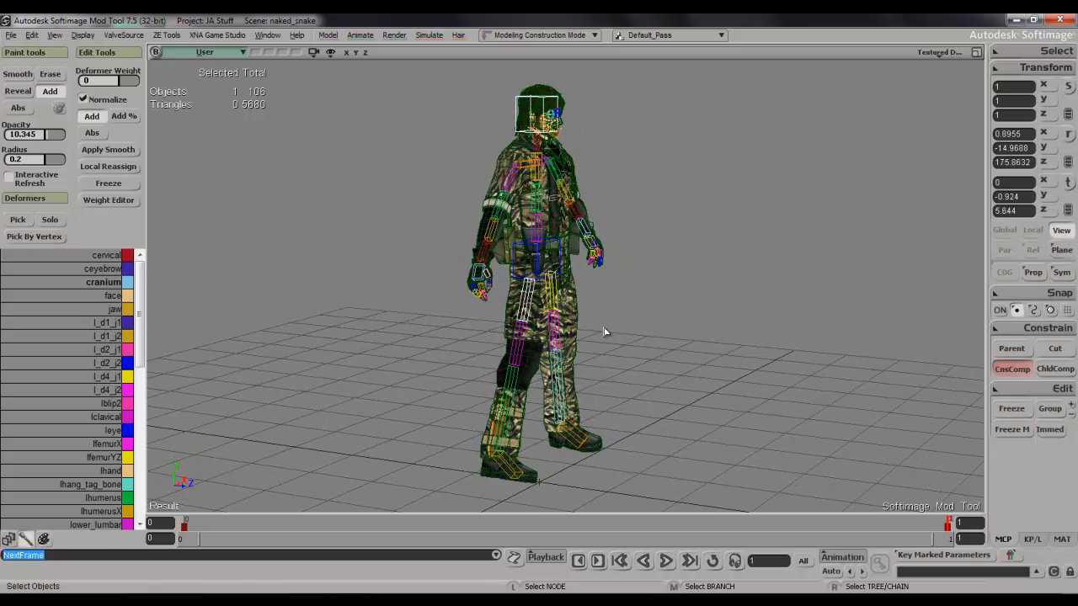
{"action": "key", "text": "s"}
{"action": "right_click_drag", "start_coordinate": [587, 292], "coordinate": [640, 277]}
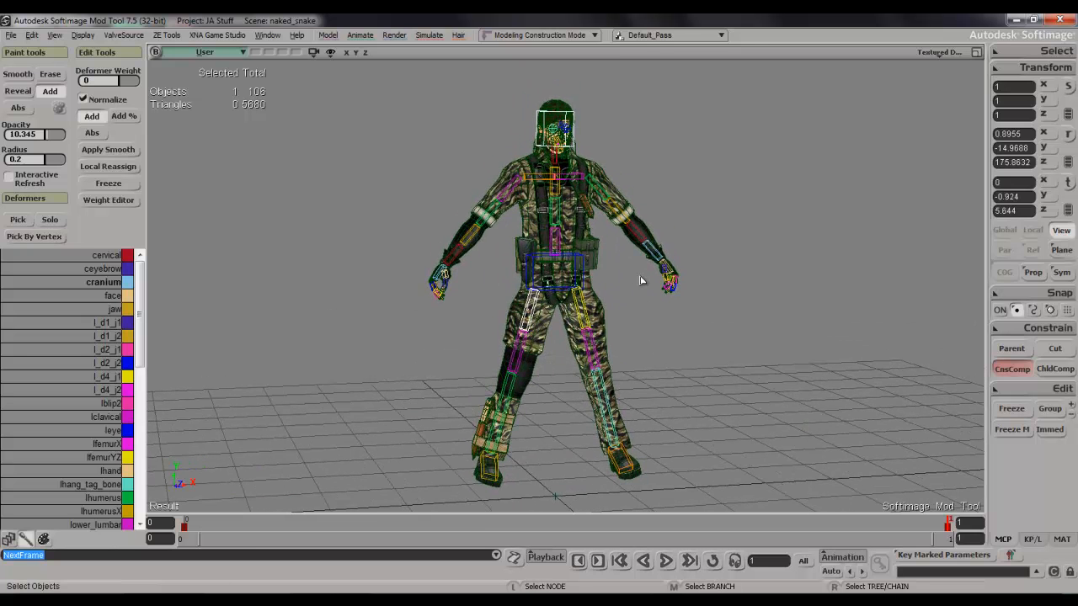